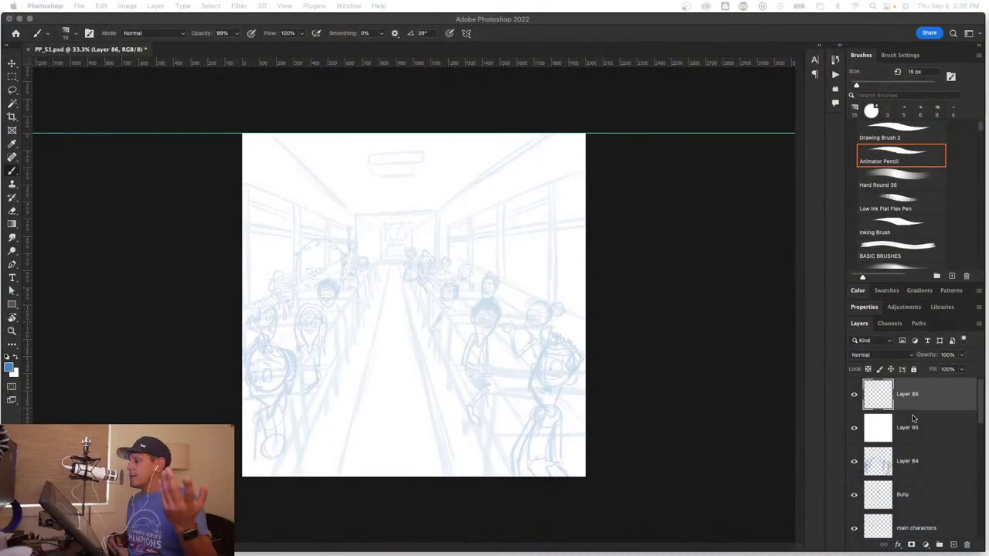
Step: On Layer 86, trace the ceiling hatch's rectangular upper panel and tapered lower face with the 15 px Animator Pencil
click(937, 401)
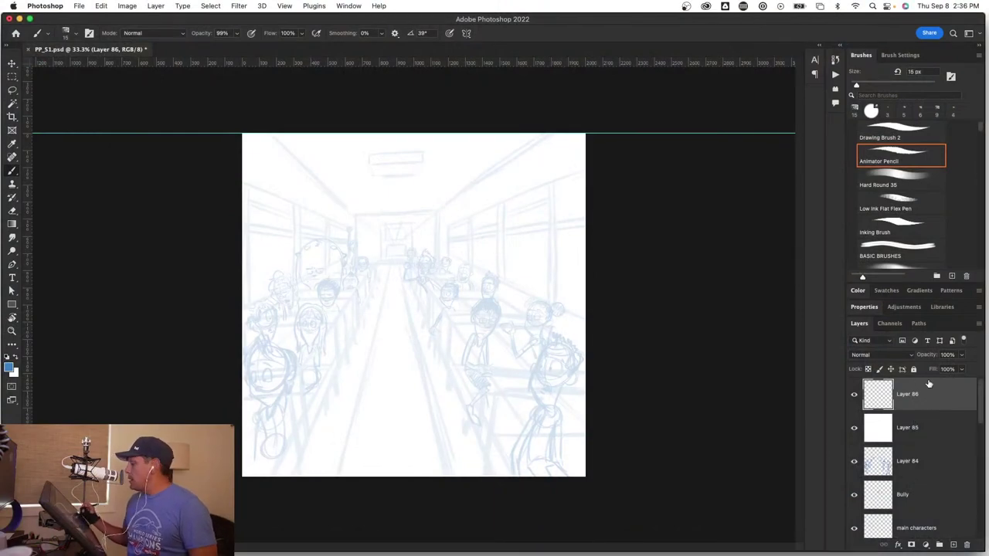
key(z)
drag(498, 145, 569, 154)
key(space)
drag(360, 374, 741, 372)
key(z)
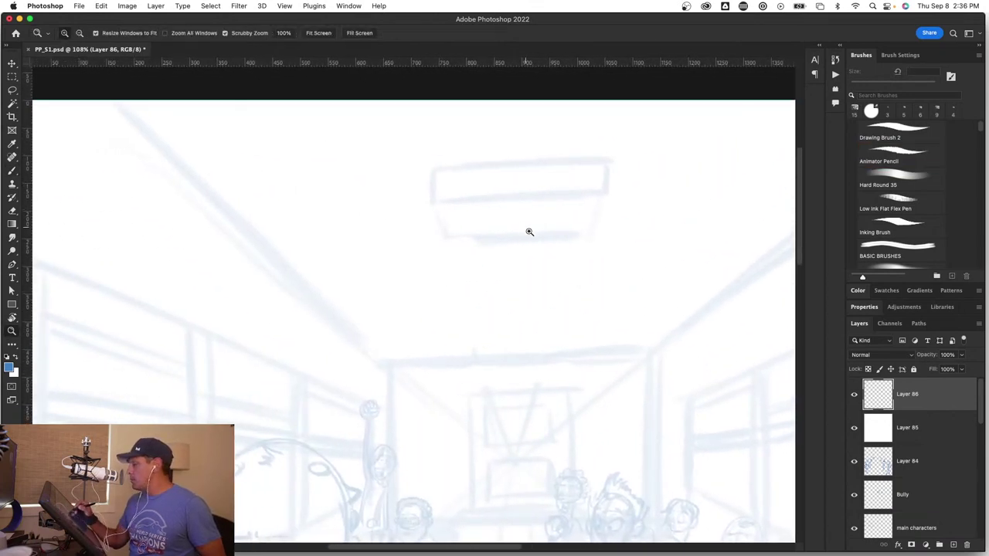
drag(530, 232, 565, 275)
key(space)
drag(456, 257, 375, 424)
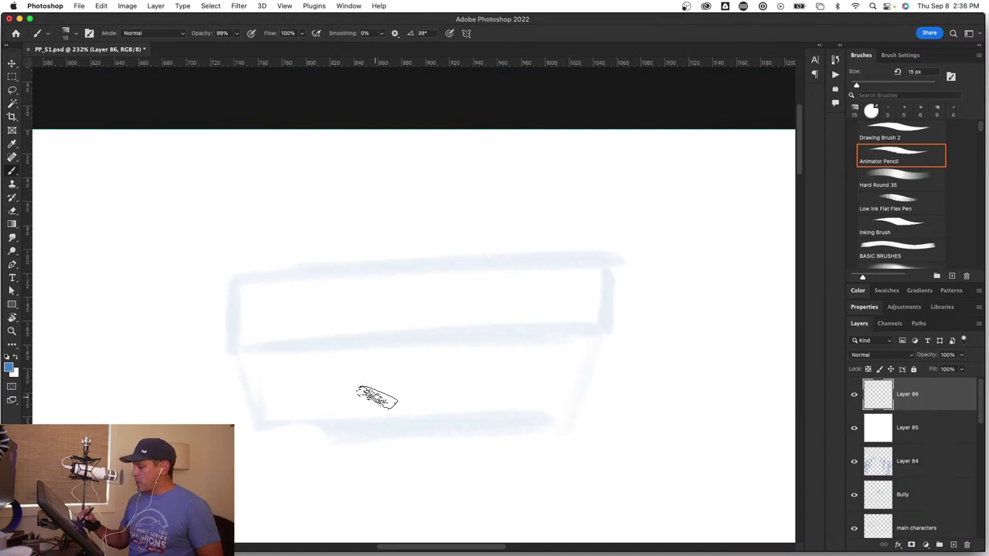
drag(238, 278, 601, 258)
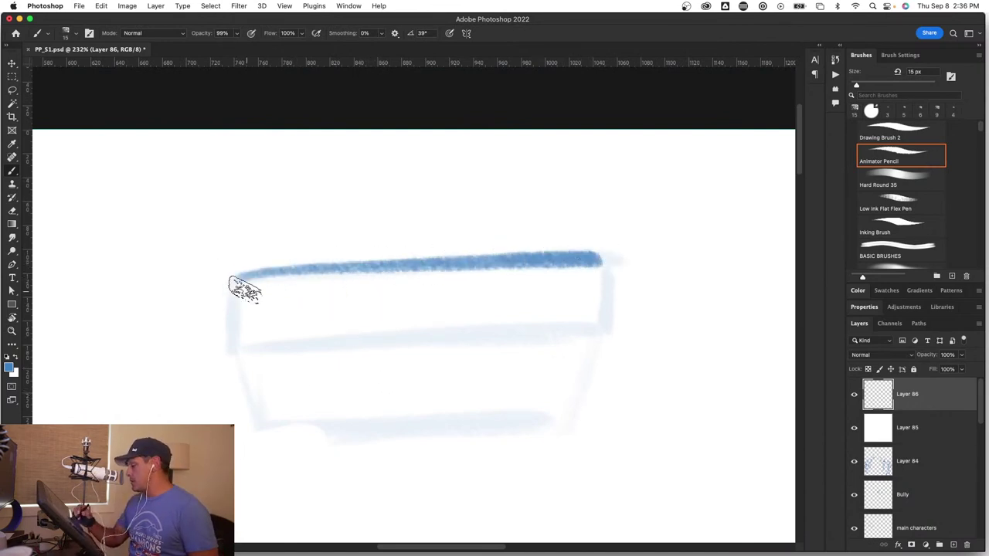
mouse_move(236, 278)
mouse_down()
mouse_move(229, 345)
mouse_move(606, 329)
mouse_up()
drag(598, 262, 610, 331)
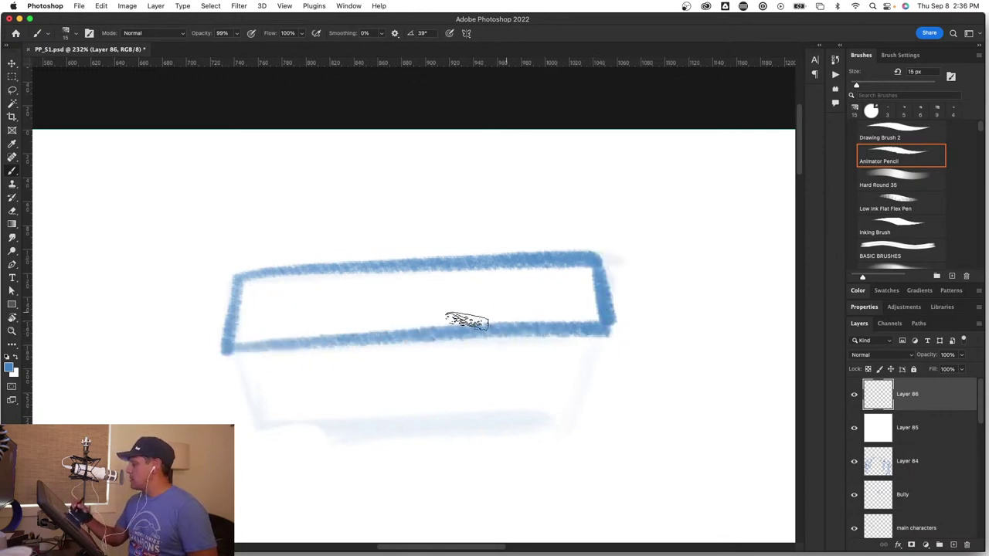
mouse_move(223, 349)
mouse_down()
mouse_move(260, 425)
mouse_move(480, 424)
mouse_move(568, 417)
mouse_up()
drag(614, 338, 563, 417)
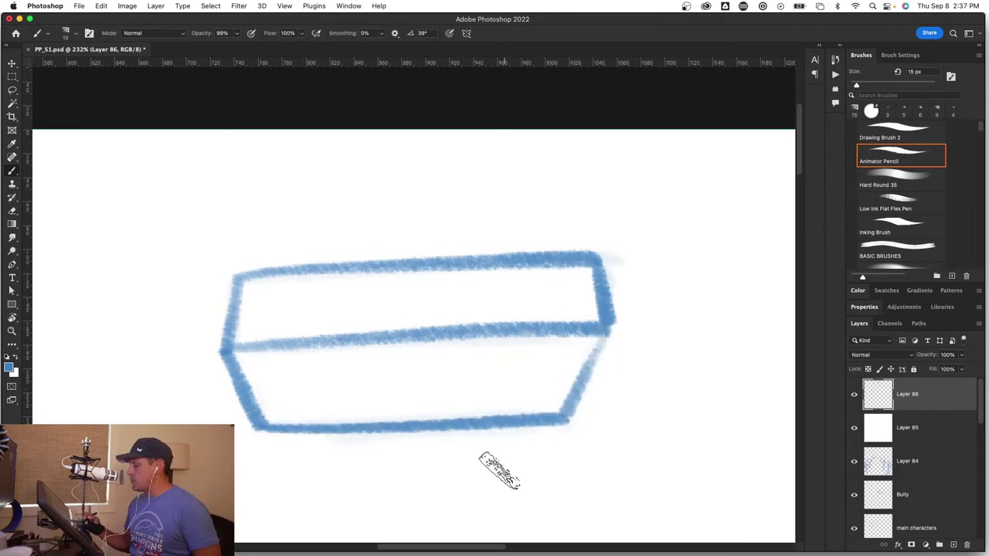
Step: Add an outer rim above the ceiling hatch, with one long upper edge and two short slanted sides
key(z)
drag(473, 446, 408, 455)
drag(375, 108, 450, 128)
key(b)
key(space)
drag(399, 182, 424, 384)
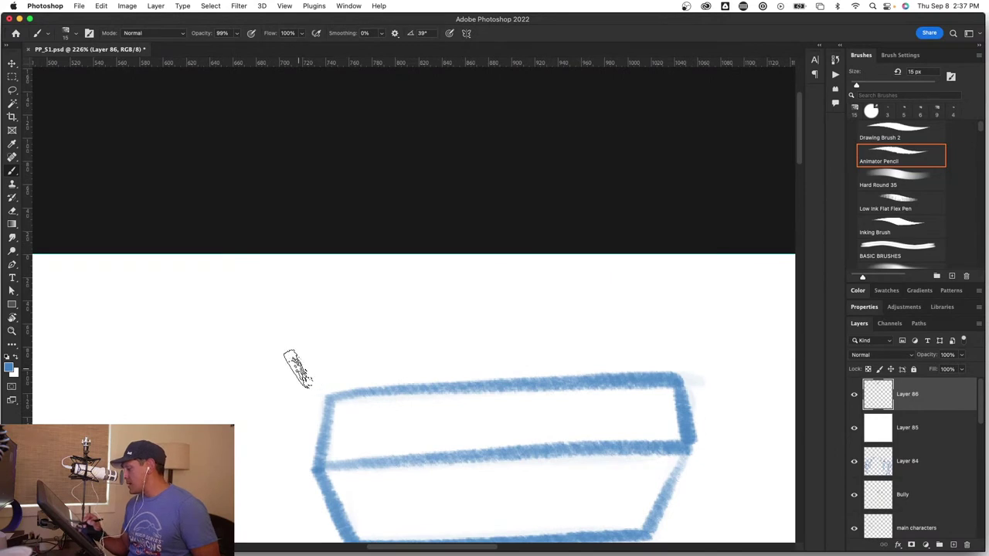
mouse_move(297, 367)
mouse_down()
mouse_move(470, 349)
mouse_move(703, 353)
mouse_up()
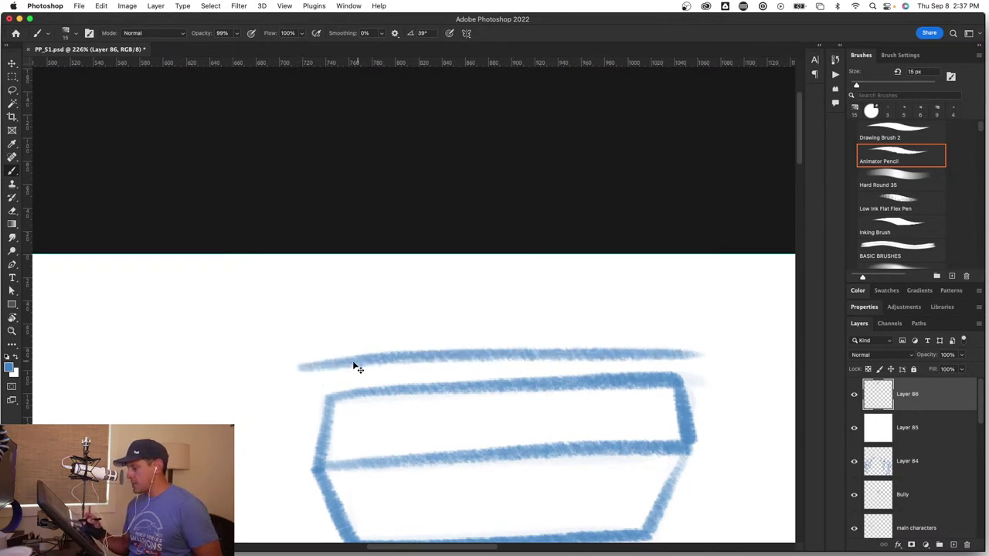
key(ctrl+z)
drag(292, 367, 730, 344)
drag(302, 371, 314, 442)
drag(715, 346, 694, 439)
Step: Trace the top edge of the bus's back wall as one straight line below the ceiling hatch
key(z)
mouse_move(555, 453)
mouse_down()
mouse_move(511, 459)
mouse_move(530, 315)
mouse_move(463, 342)
mouse_up()
key(b)
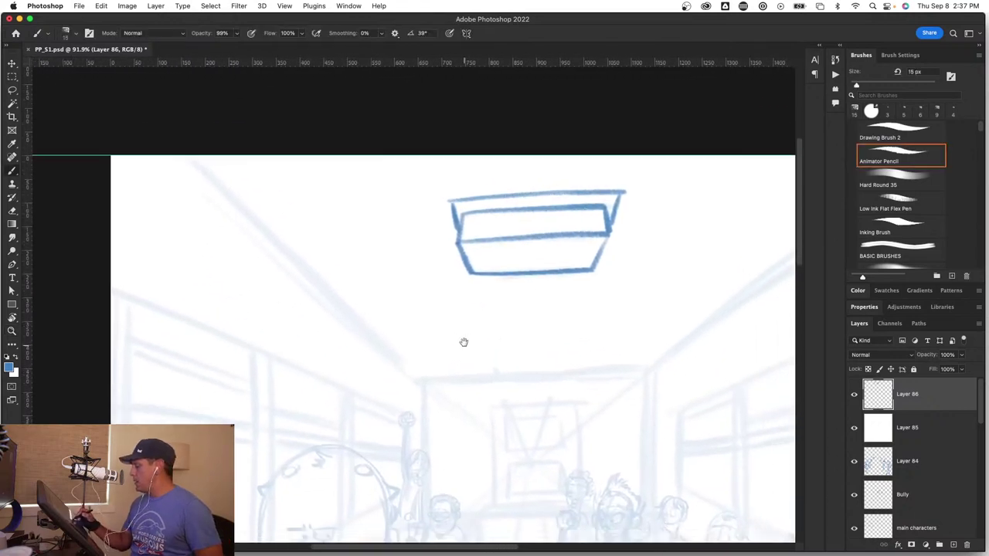
key(z)
drag(495, 312, 540, 317)
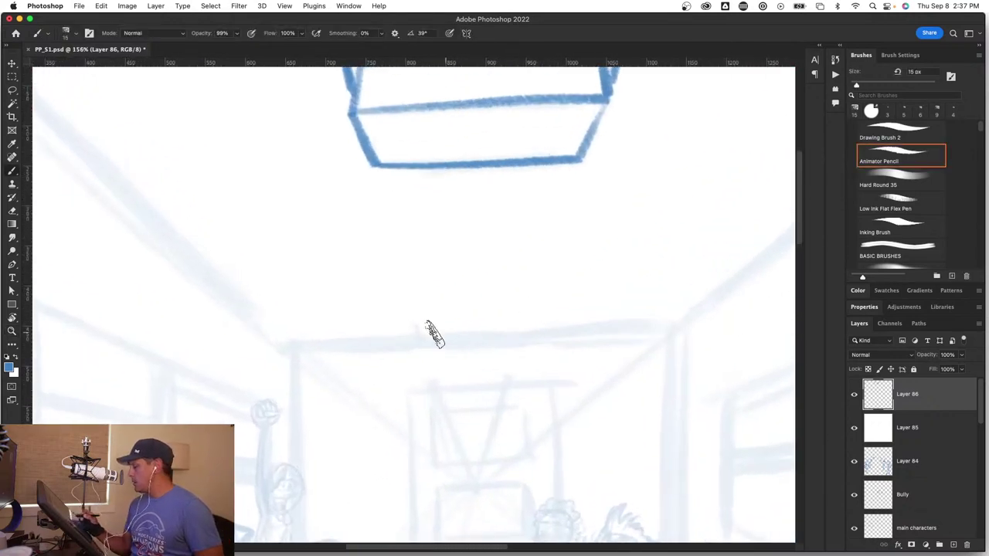
drag(292, 346, 667, 337)
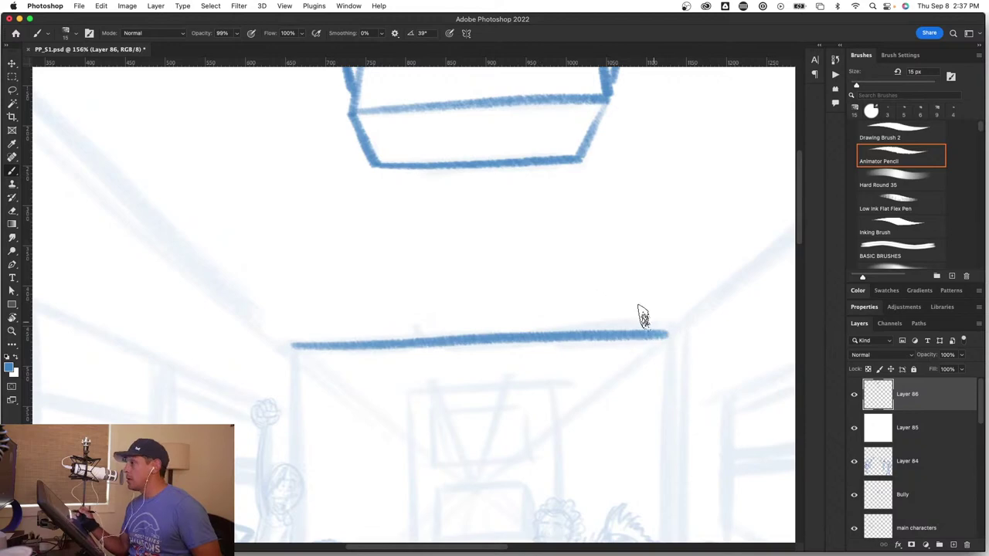
Step: Trace the left ceiling edge from the back wall's upper left corner out to the top of the canvas
drag(350, 343, 454, 414)
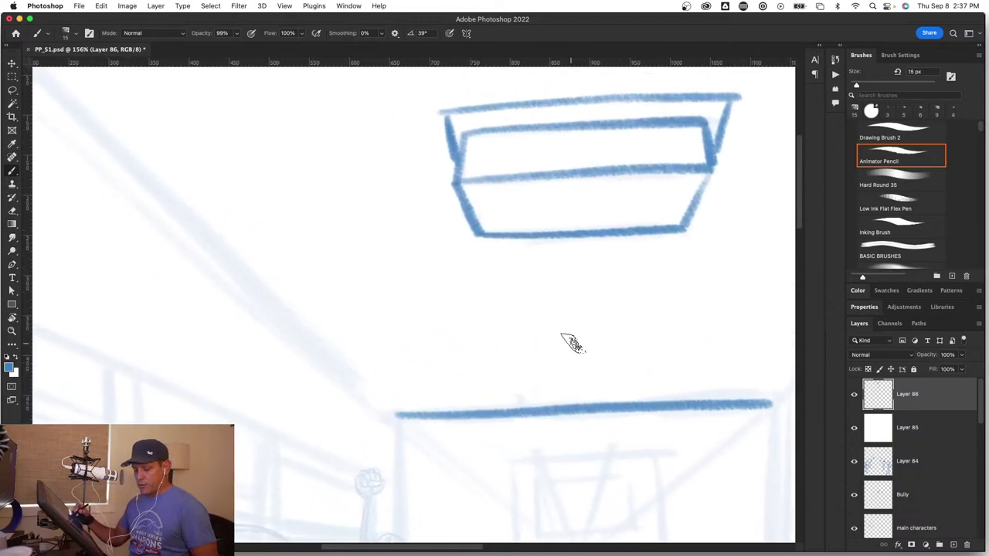
mouse_move(647, 377)
mouse_down()
mouse_move(578, 458)
mouse_move(393, 459)
mouse_move(363, 412)
mouse_up()
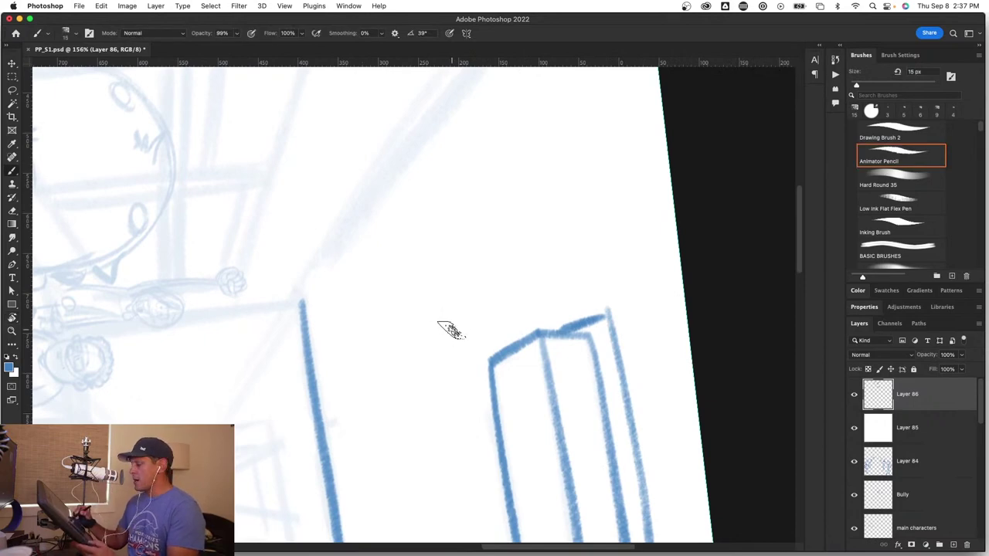
key(r)
key(z)
mouse_move(464, 340)
mouse_down()
mouse_move(477, 470)
mouse_move(441, 405)
mouse_up()
key(b)
drag(465, 360, 436, 464)
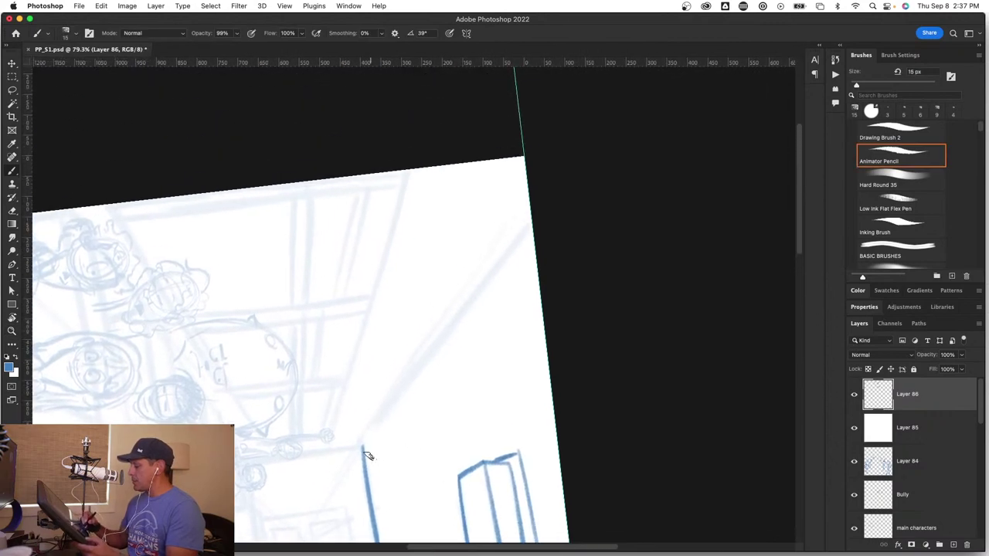
drag(373, 424, 532, 219)
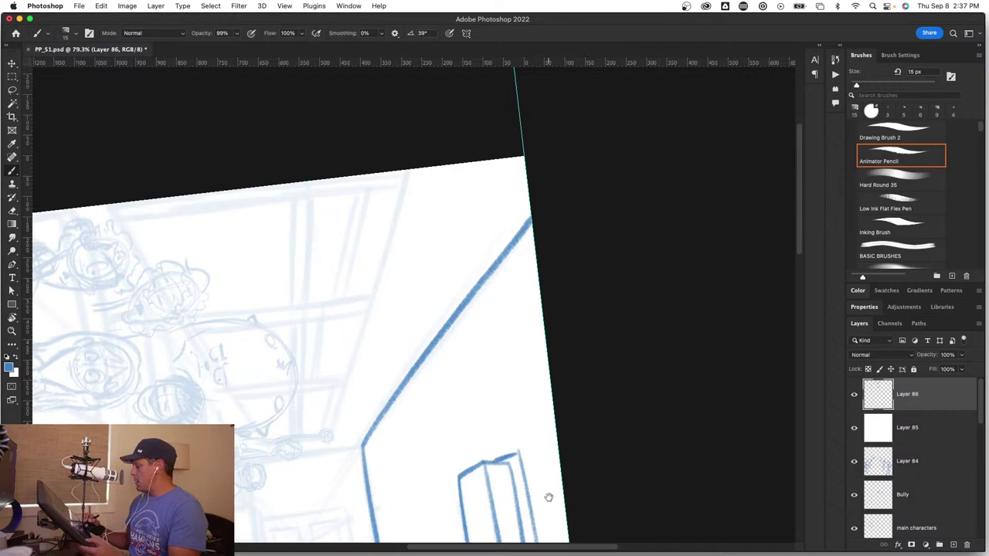
Step: Trace the right ceiling edge from the back wall's upper right corner out to the top of the canvas
drag(548, 496, 495, 212)
key(r)
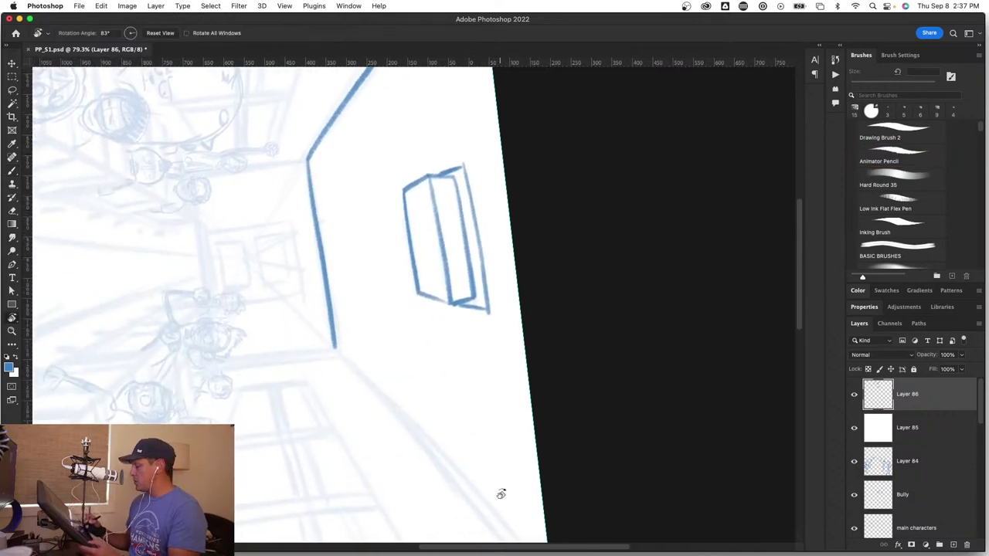
mouse_move(501, 494)
mouse_down()
mouse_move(551, 281)
mouse_move(557, 333)
mouse_up()
drag(604, 420, 437, 424)
drag(285, 418, 580, 242)
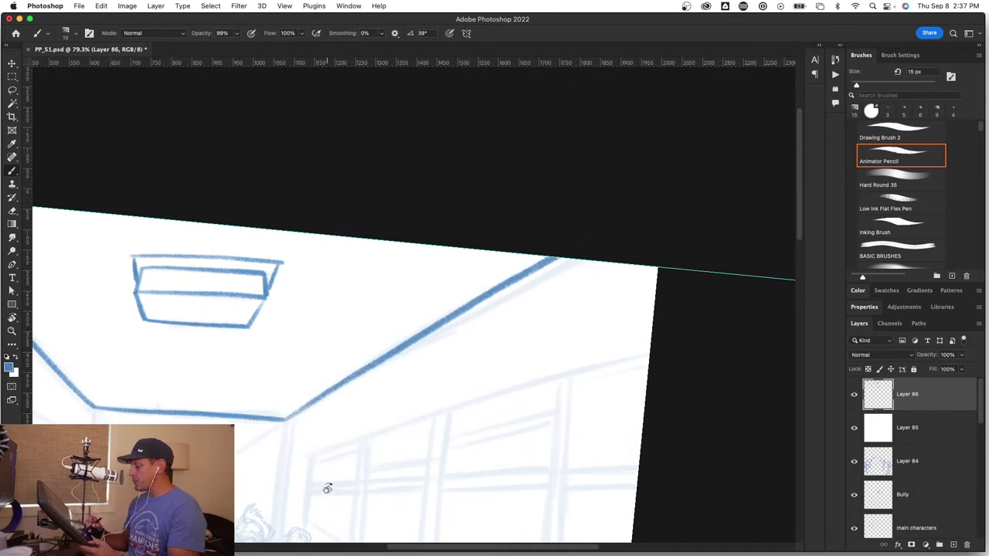
Step: Trace the upper edge of the right wall's window row out to the right border of the canvas
drag(327, 489, 379, 377)
key(r)
mouse_move(638, 281)
mouse_down()
mouse_move(665, 278)
mouse_move(667, 269)
mouse_up()
key(b)
mouse_move(618, 304)
mouse_down()
mouse_move(634, 309)
mouse_move(595, 315)
mouse_move(611, 328)
mouse_up()
key(z)
key(b)
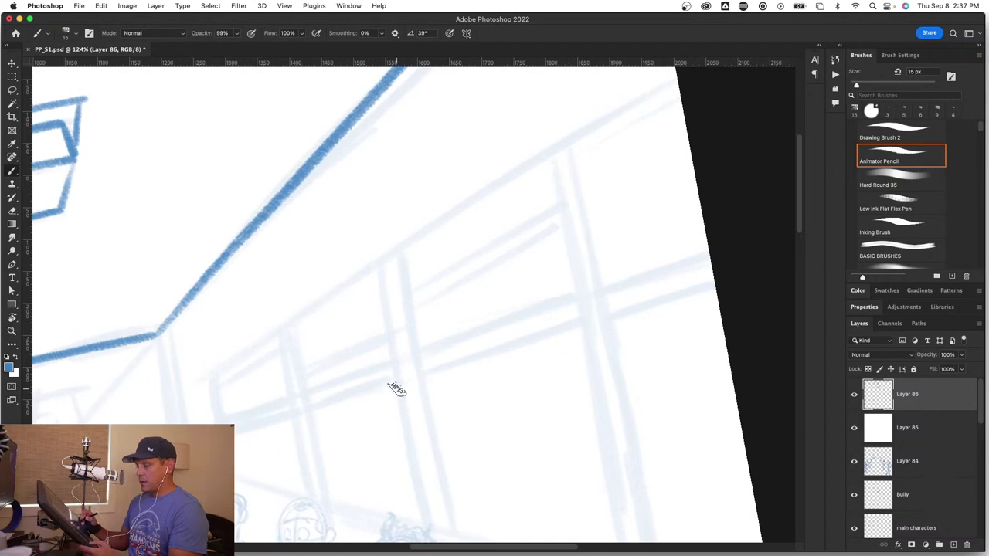
key(r)
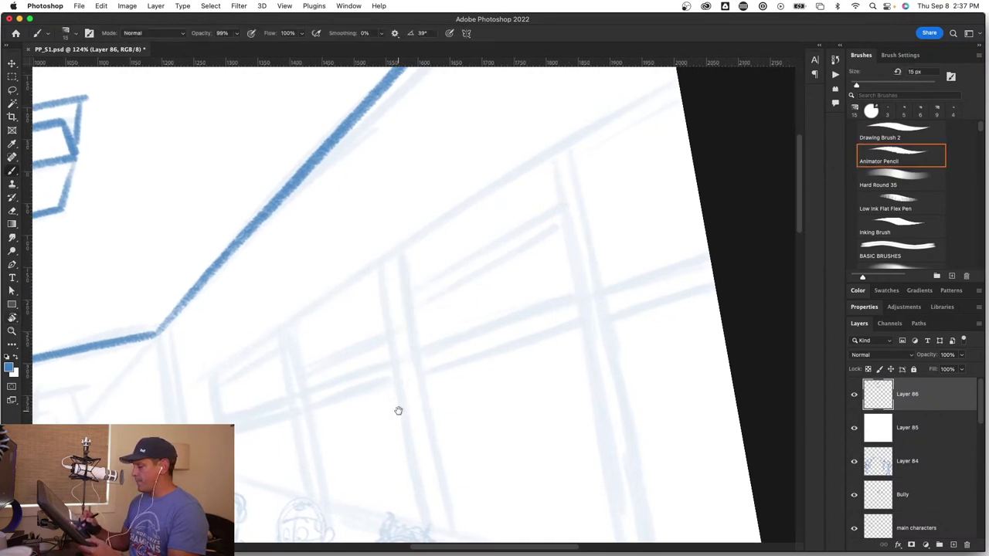
drag(397, 409, 398, 463)
mouse_move(207, 422)
mouse_down()
mouse_move(418, 281)
mouse_move(680, 135)
mouse_up()
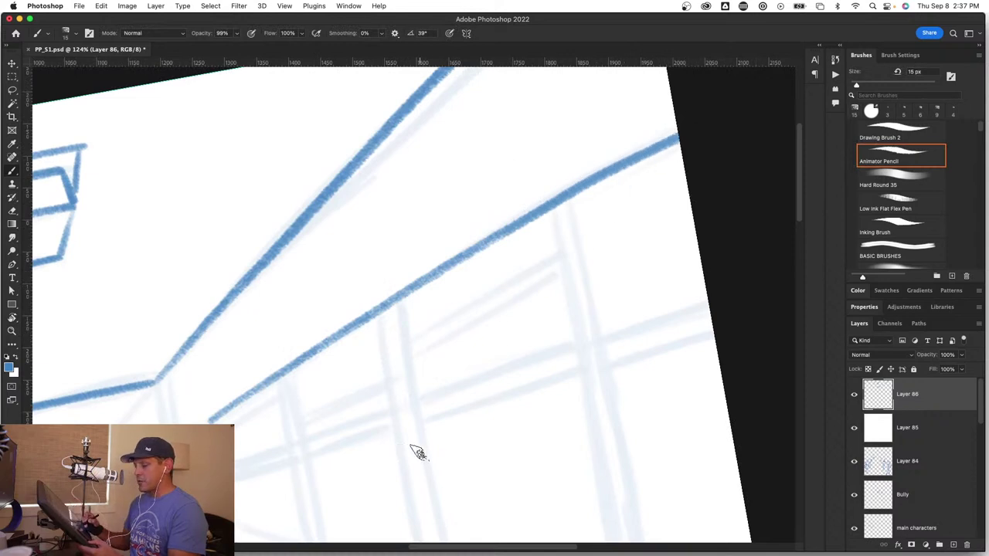
Step: Trace the farthest vertical window edge and the two lines of the first post on the right wall
key(r)
drag(417, 465, 424, 426)
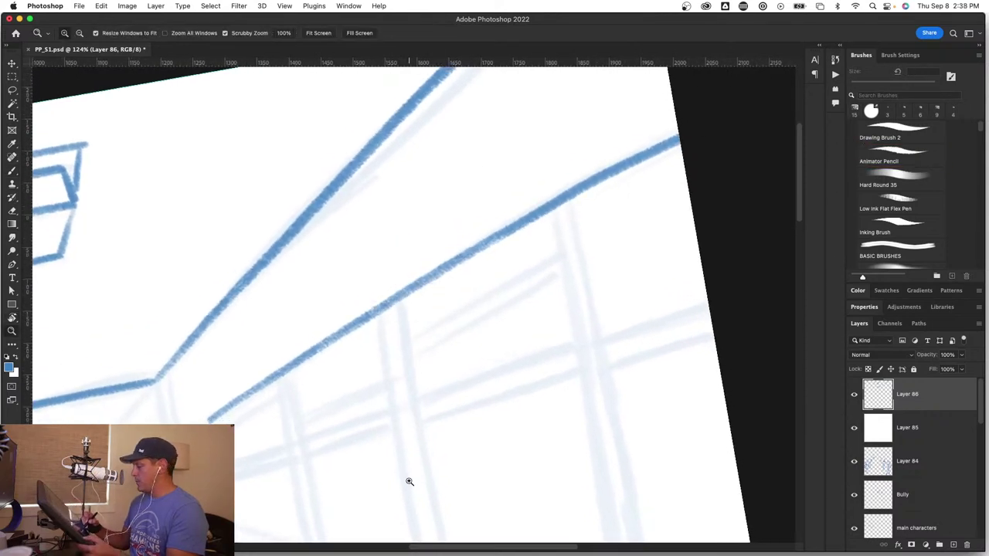
scroll(409, 479, down, 5)
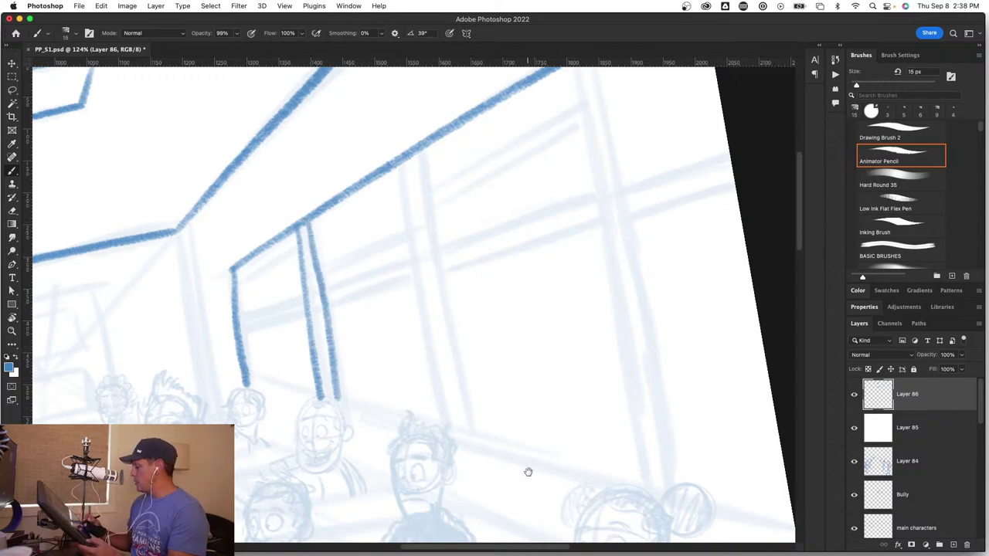
Step: Undo the two lines of the first window post, keeping the farthest vertical window edge
drag(528, 472, 557, 216)
key(r)
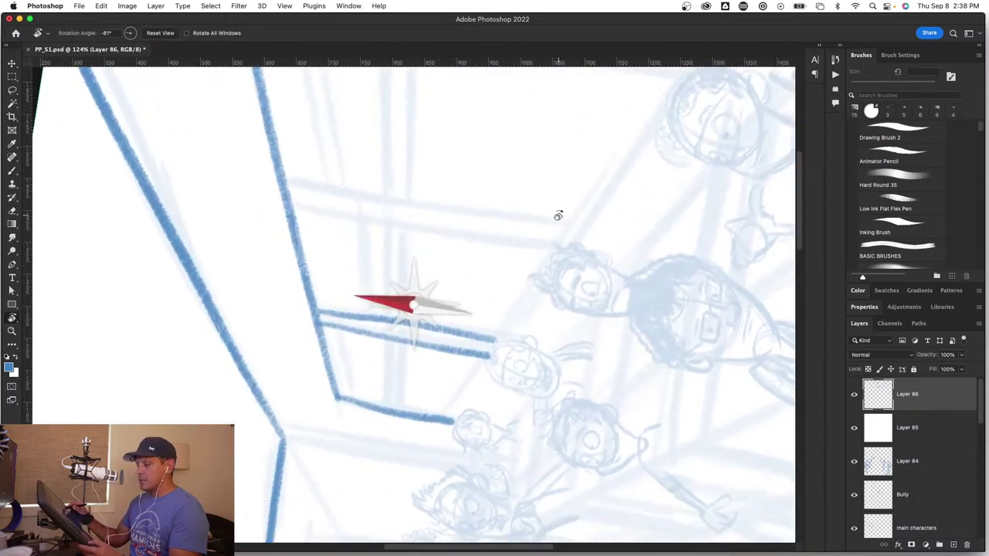
key(b)
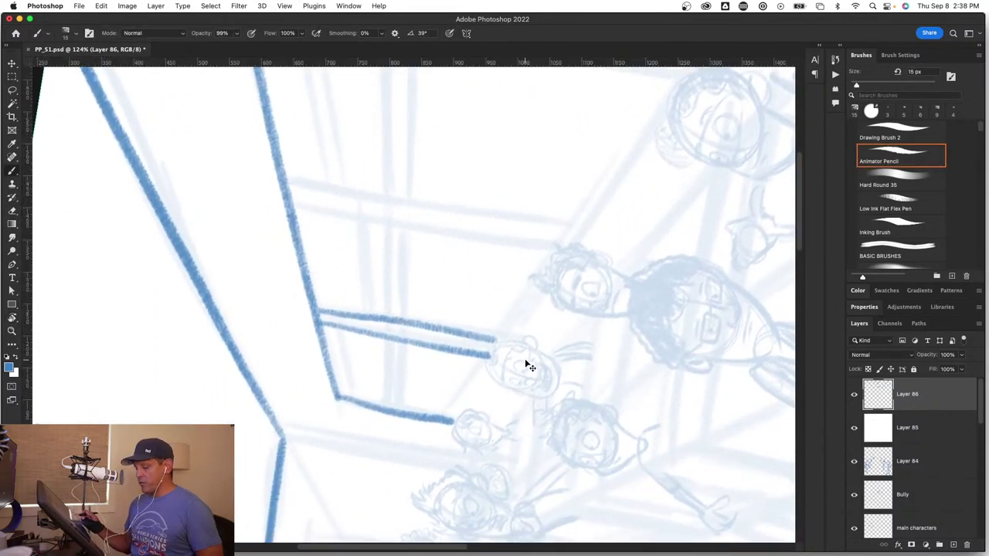
key(super+z)
key(super+z)
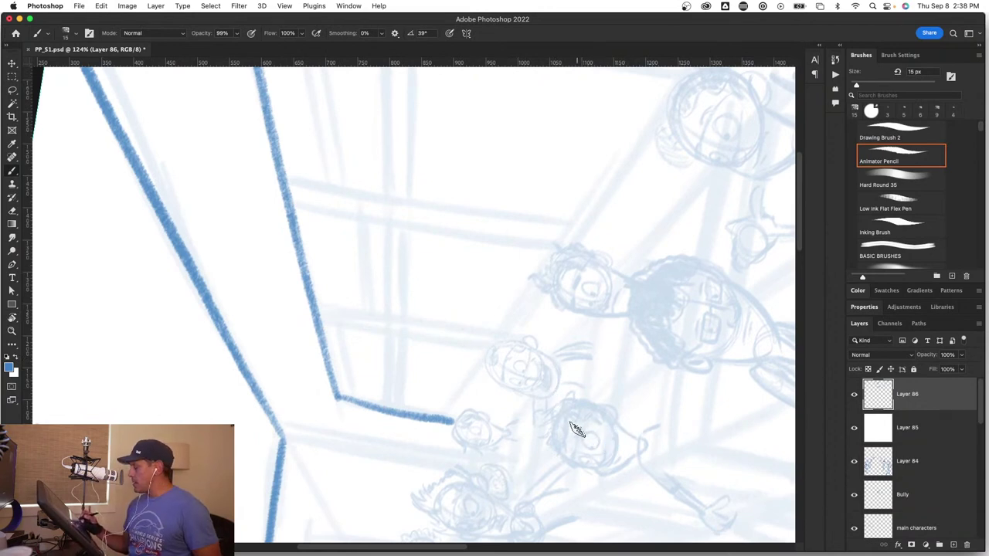
Step: Redraw the farthest window post on the right wall as two parallel lines ending at the passenger's head
mouse_move(582, 452)
mouse_down()
mouse_move(542, 441)
mouse_move(613, 424)
mouse_move(638, 309)
mouse_move(630, 317)
mouse_up()
key(r)
key(b)
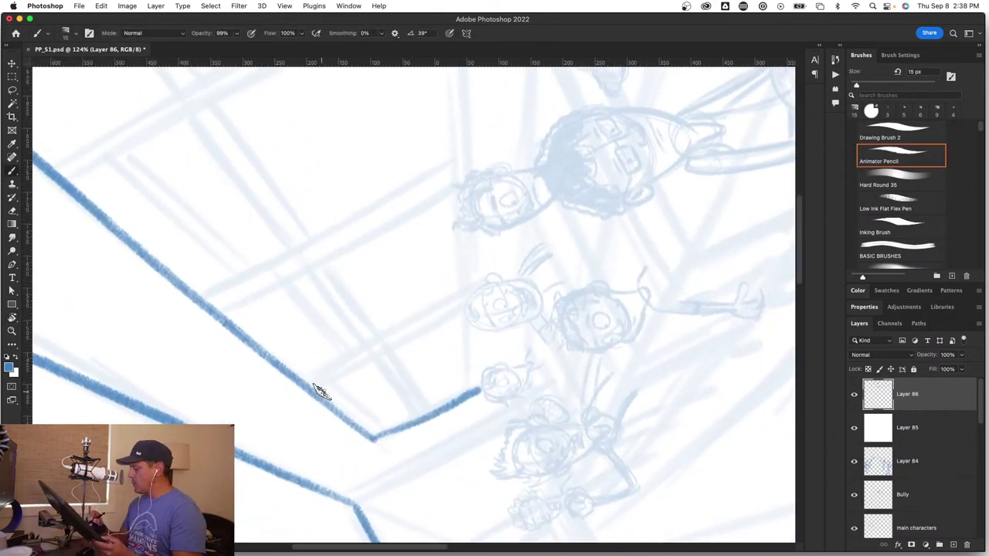
drag(332, 381, 423, 329)
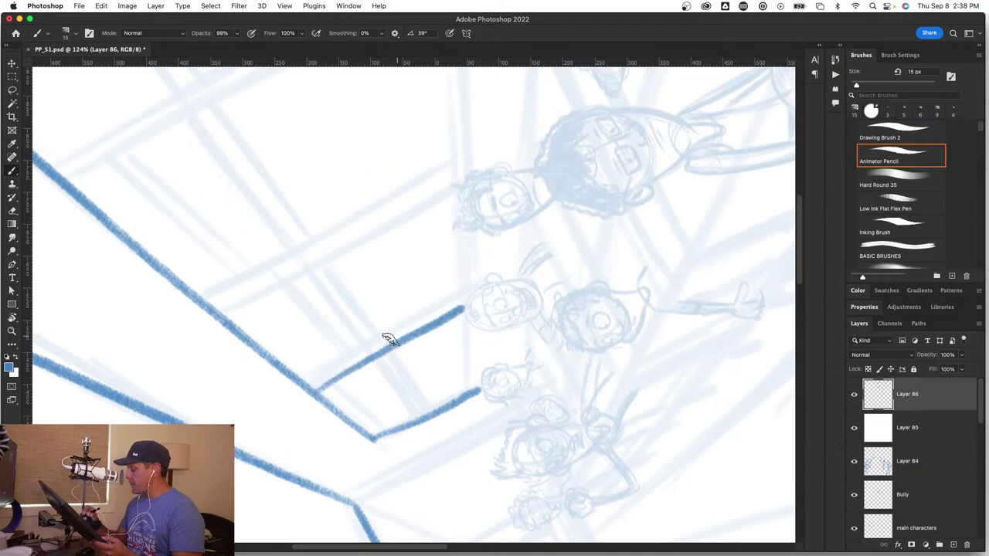
drag(335, 365, 425, 313)
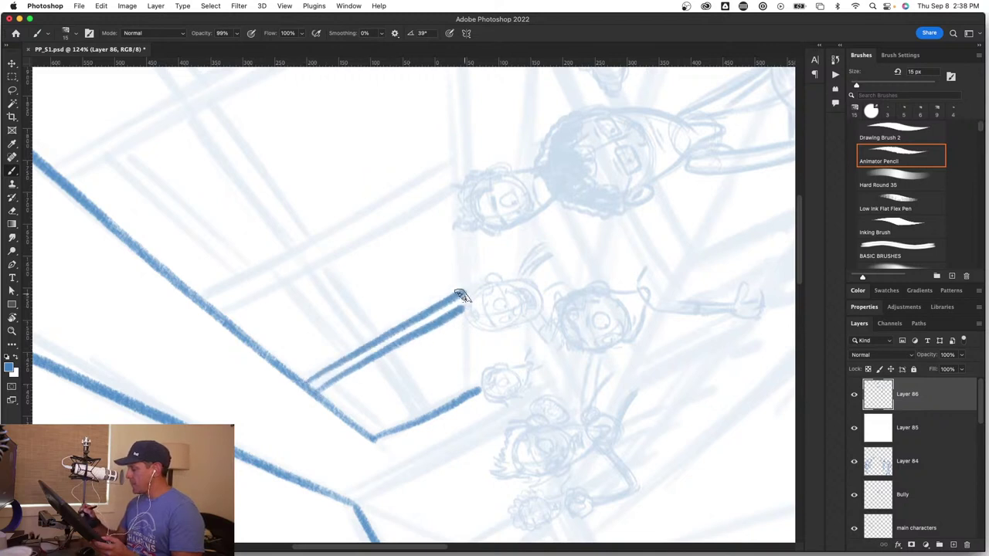
Step: Trace the second window post on the right wall as two long lines from the upper window edge
drag(395, 362, 479, 468)
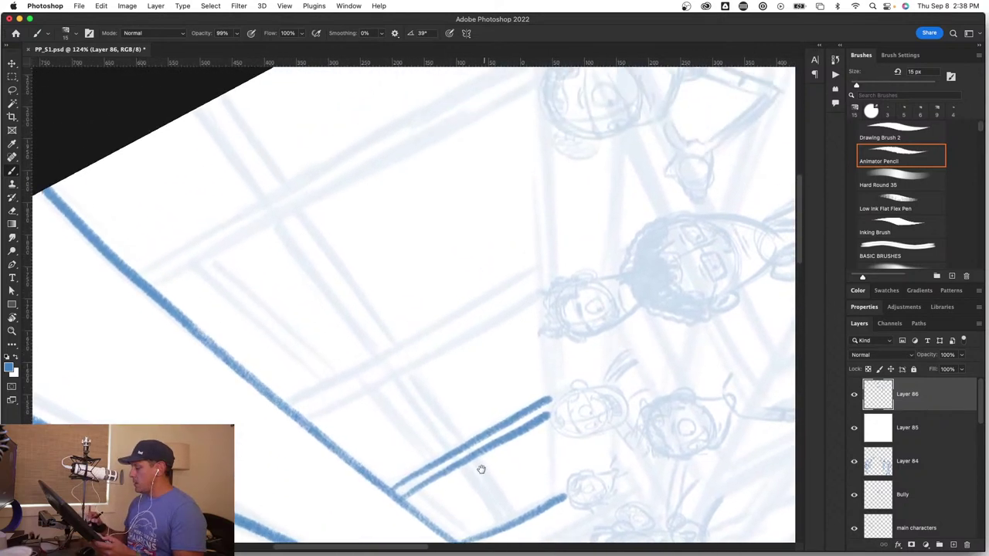
drag(280, 405, 527, 275)
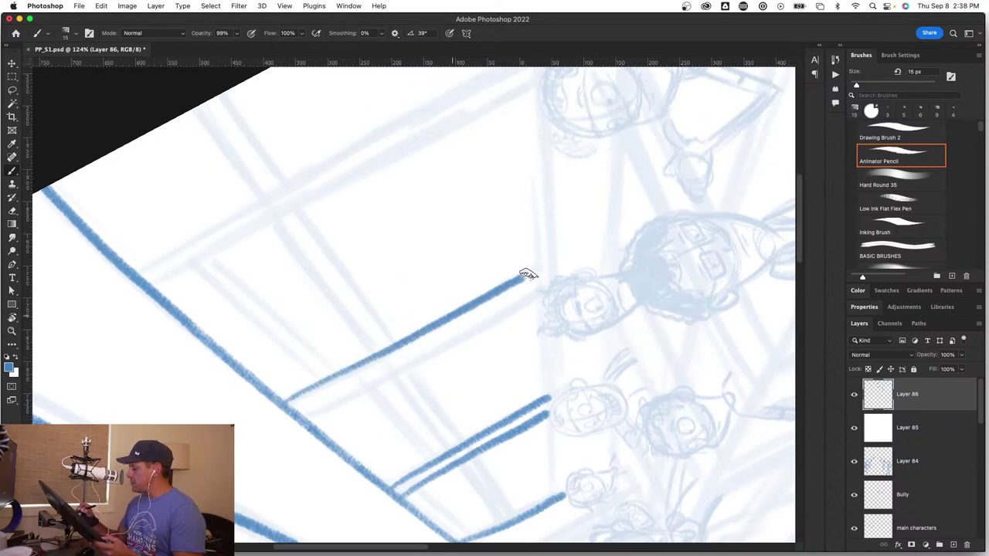
drag(276, 402, 405, 332)
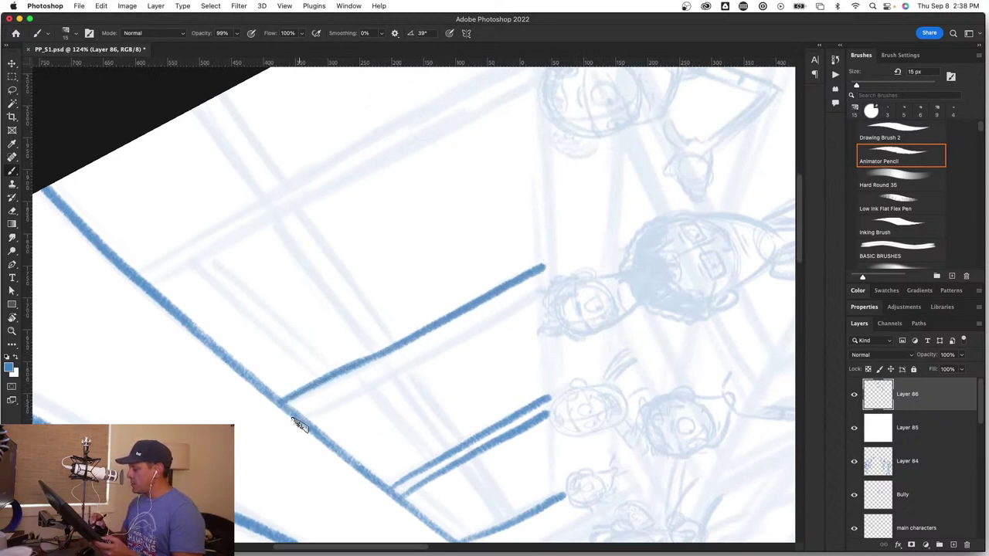
mouse_move(325, 408)
mouse_down()
mouse_move(448, 338)
mouse_move(546, 298)
mouse_up()
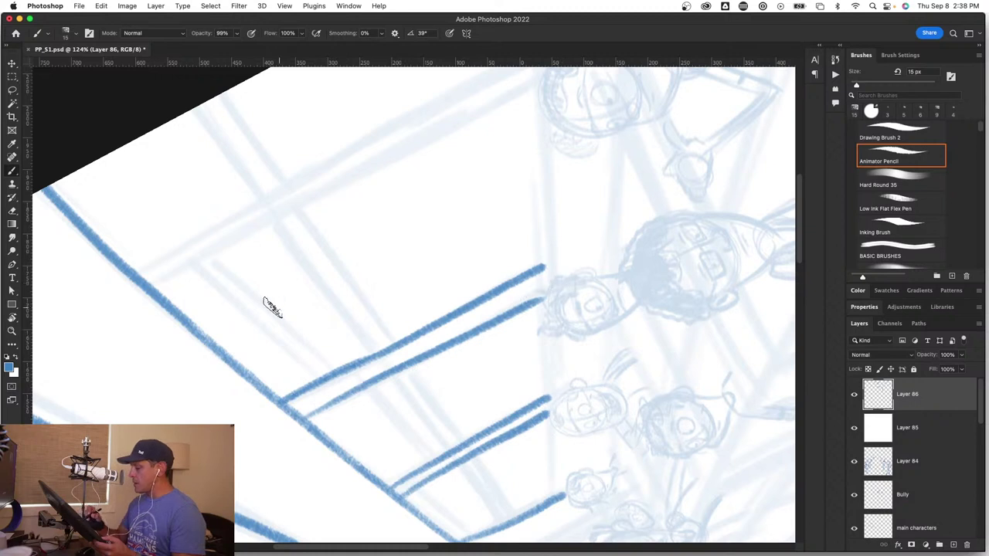
Step: Trace both sides of the nearest window post on the right wall, down to the passenger with round hair buns
mouse_move(305, 327)
mouse_down()
mouse_move(375, 410)
mouse_move(374, 429)
mouse_up()
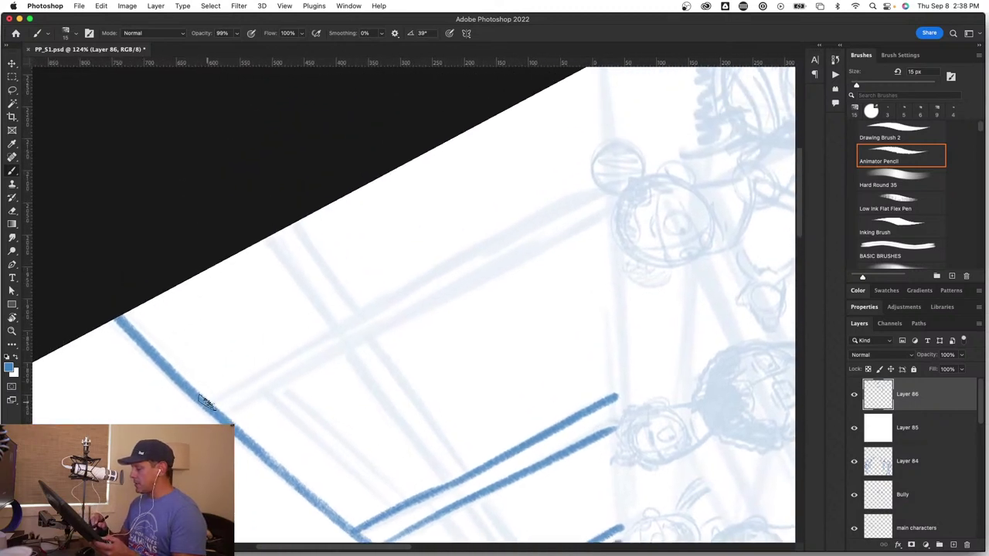
mouse_move(205, 401)
mouse_down()
mouse_move(463, 247)
mouse_move(609, 185)
mouse_up()
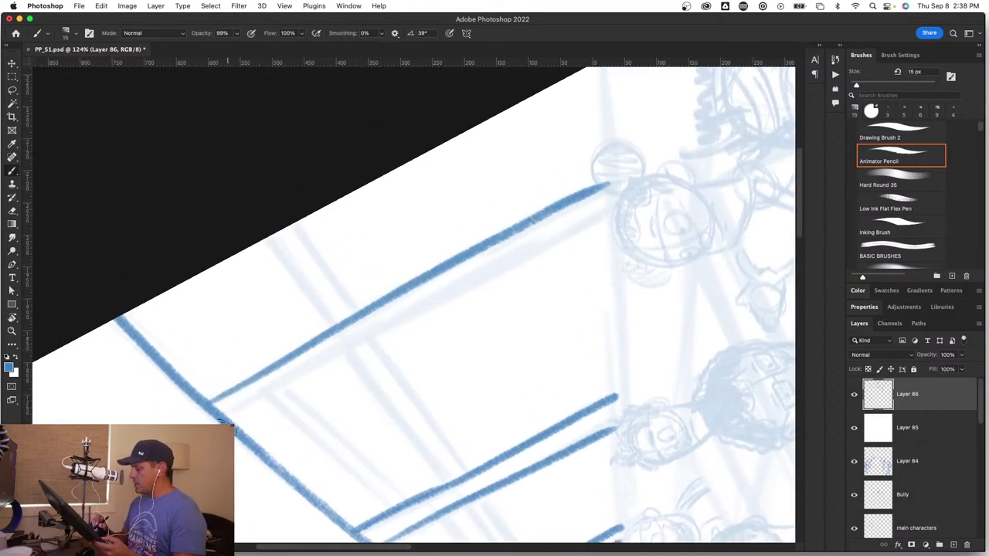
drag(220, 408, 614, 211)
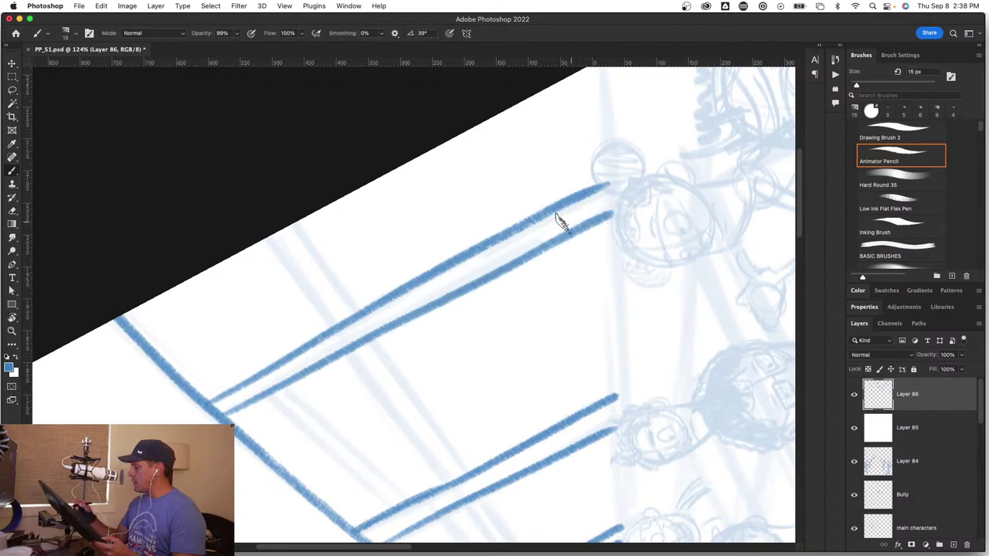
Step: Trace the window crossbar as two lines from the nearest post to the canvas edge, plus the upper frame line
drag(265, 239, 331, 334)
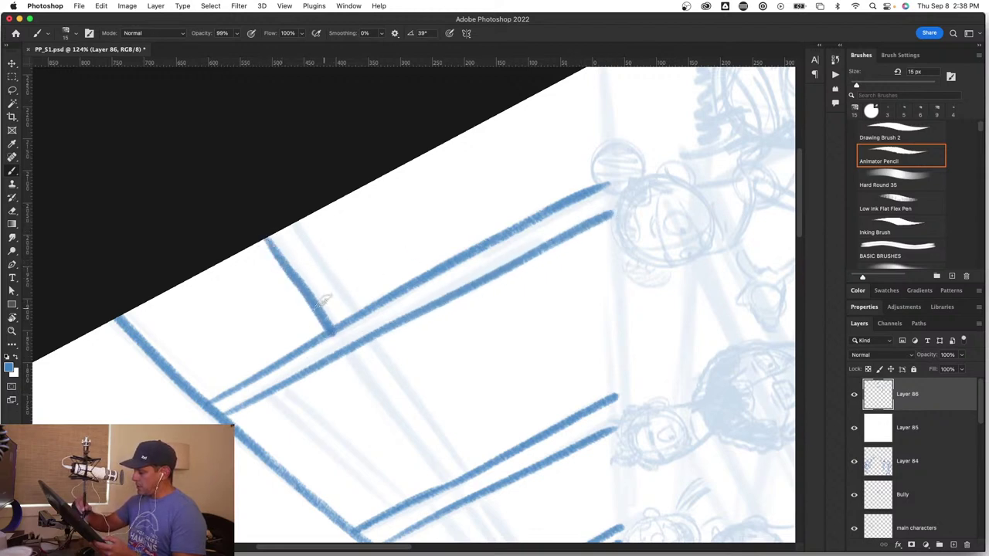
drag(292, 224, 341, 295)
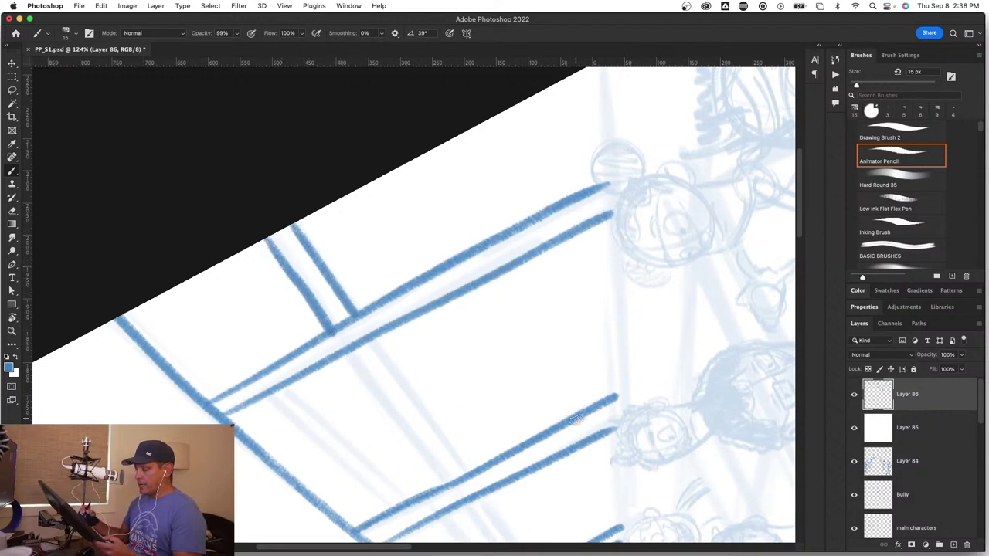
drag(605, 445, 615, 314)
key(r)
mouse_move(657, 356)
mouse_down()
mouse_move(412, 501)
mouse_move(337, 484)
mouse_up()
key(b)
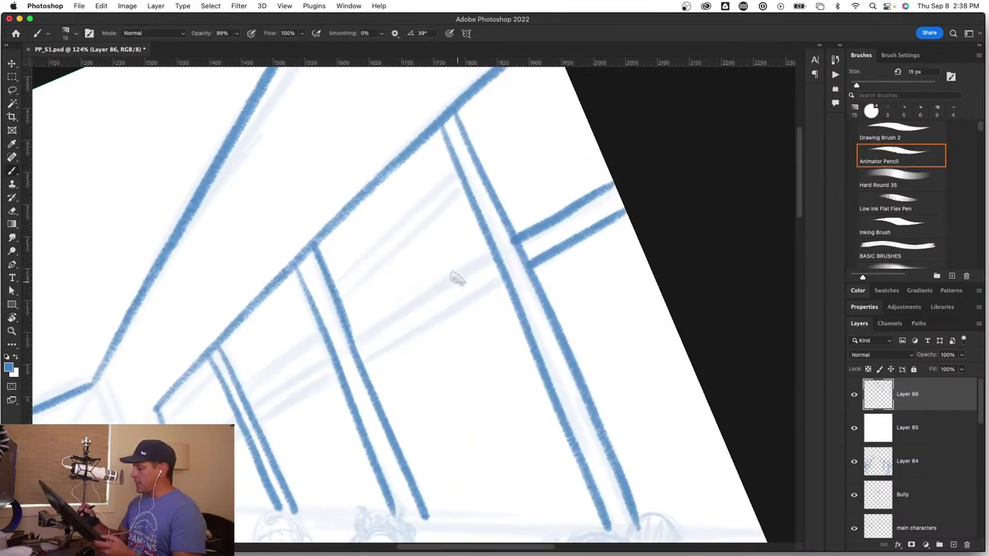
mouse_move(489, 255)
mouse_down()
mouse_move(427, 441)
mouse_move(429, 281)
mouse_move(482, 230)
mouse_up()
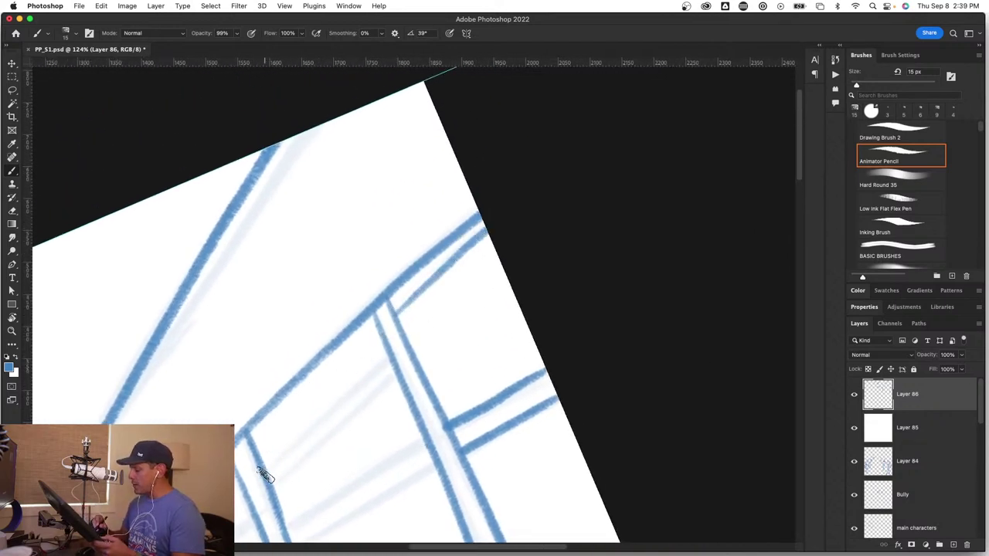
Step: Trace the upper and lower crossbars between the second and nearest window posts as pairs of parallel lines
mouse_move(265, 476)
mouse_down()
mouse_move(298, 424)
mouse_move(386, 354)
mouse_up()
drag(273, 488, 394, 365)
mouse_move(393, 463)
mouse_down()
mouse_move(410, 450)
mouse_move(428, 265)
mouse_up()
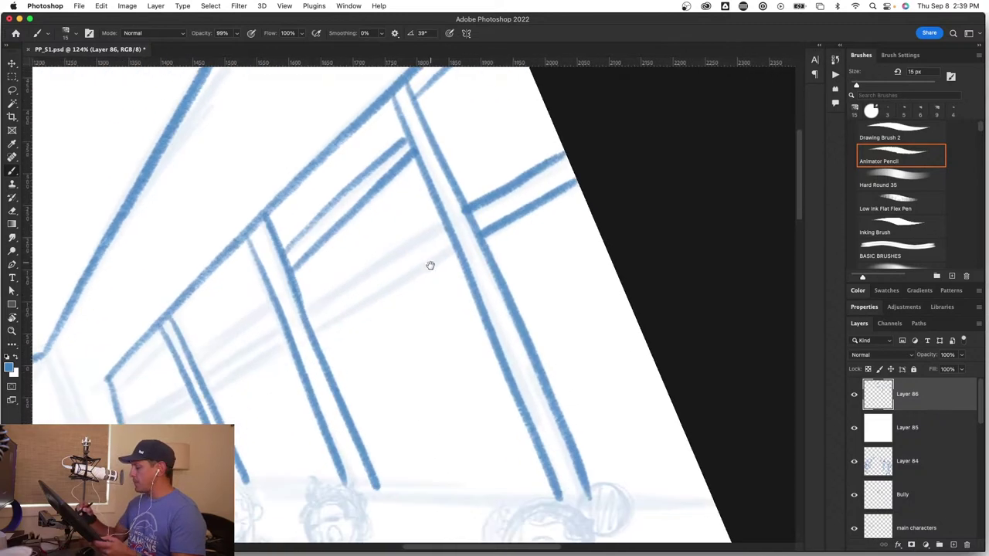
drag(399, 333, 431, 392)
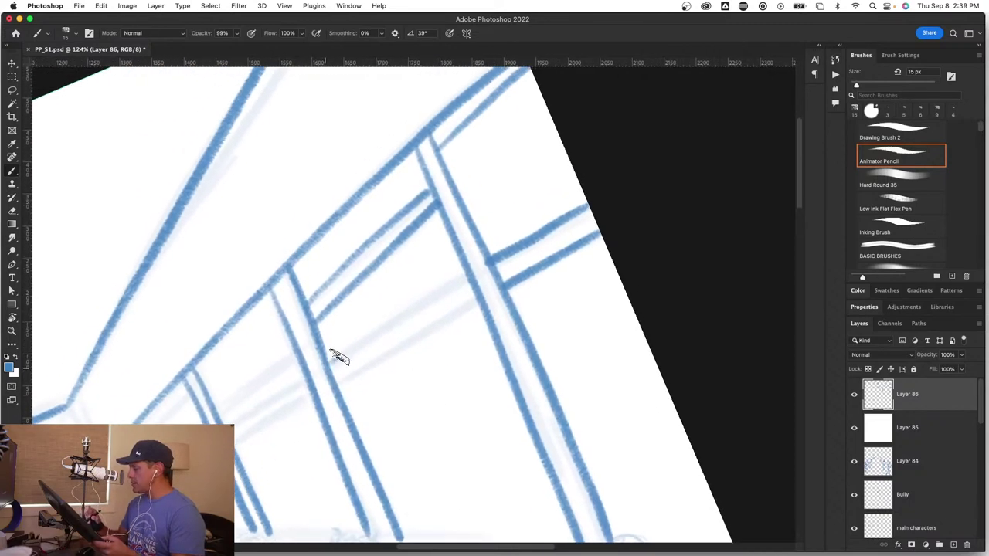
drag(334, 361, 462, 269)
drag(334, 385, 477, 300)
Step: Trace the remaining crossbar and frame lines in the two farthest windows of the right wall
drag(339, 433, 491, 363)
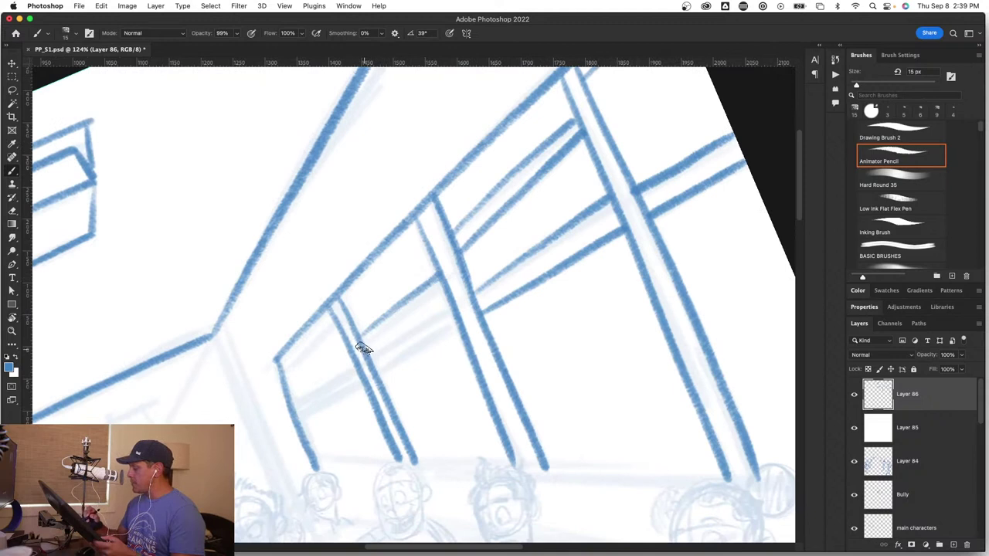
drag(368, 363, 456, 306)
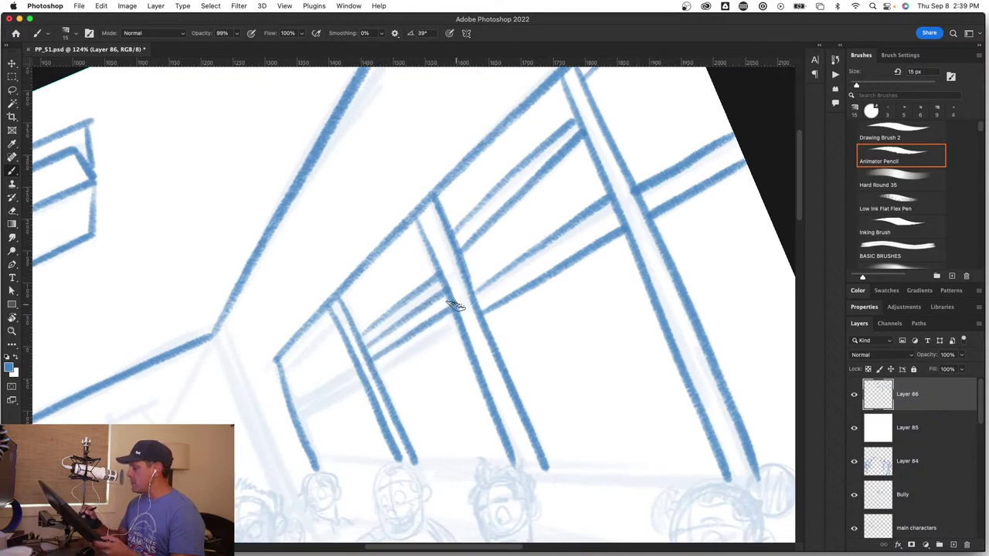
drag(377, 379, 447, 329)
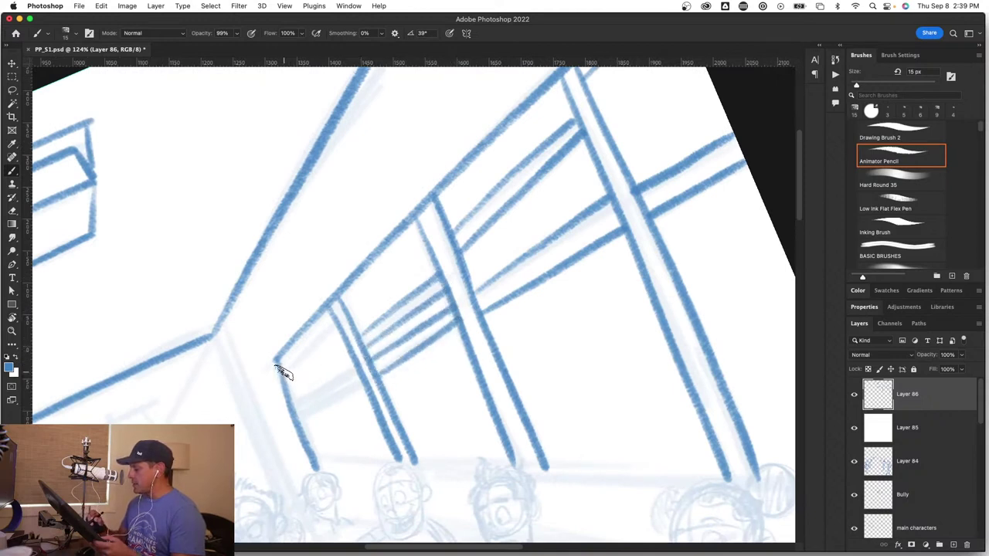
drag(280, 360, 334, 318)
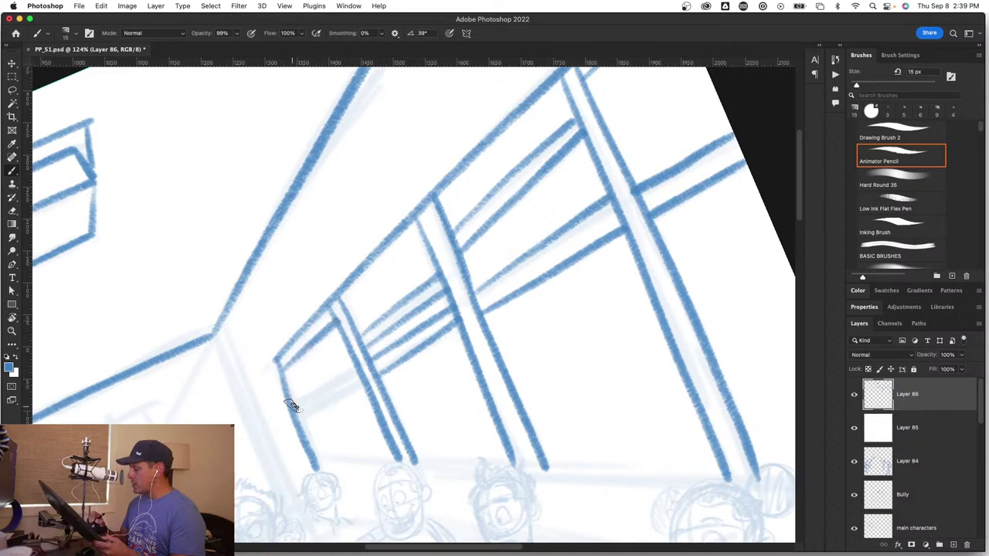
mouse_move(292, 406)
mouse_down()
mouse_move(348, 365)
mouse_move(319, 407)
mouse_move(354, 384)
mouse_move(370, 427)
mouse_move(378, 359)
mouse_move(419, 254)
mouse_move(444, 288)
mouse_up()
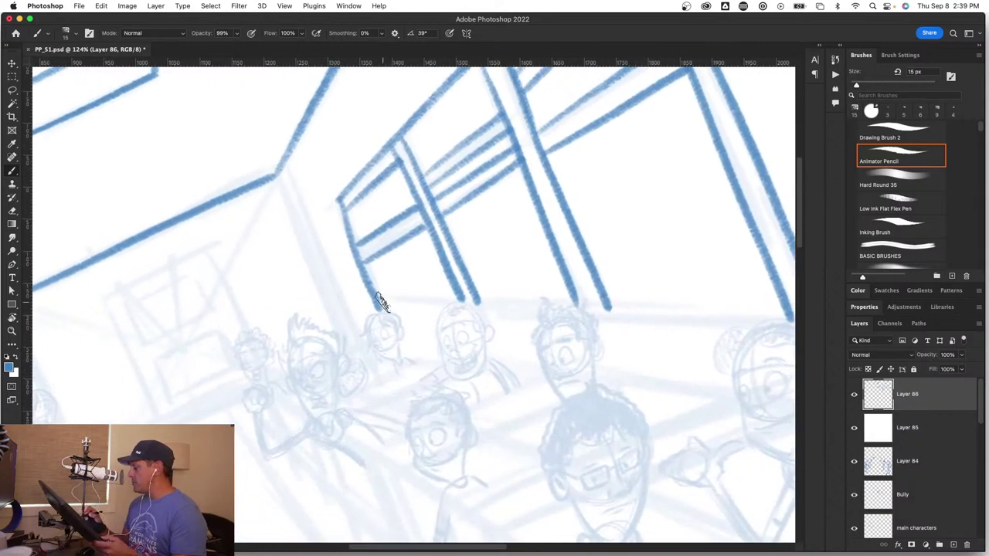
drag(370, 308, 699, 305)
mouse_move(659, 362)
mouse_down()
mouse_move(490, 377)
mouse_move(456, 359)
mouse_up()
key(super+z)
key(super+z)
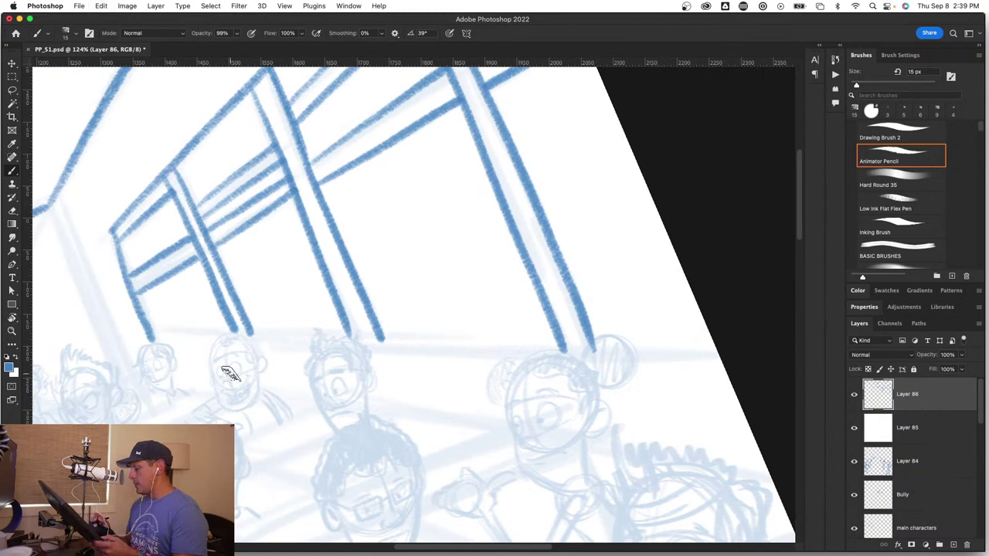
Step: Trace the long window sill along the right wall, from the far window's lower corner past all posts to the canvas edge
drag(152, 331, 423, 339)
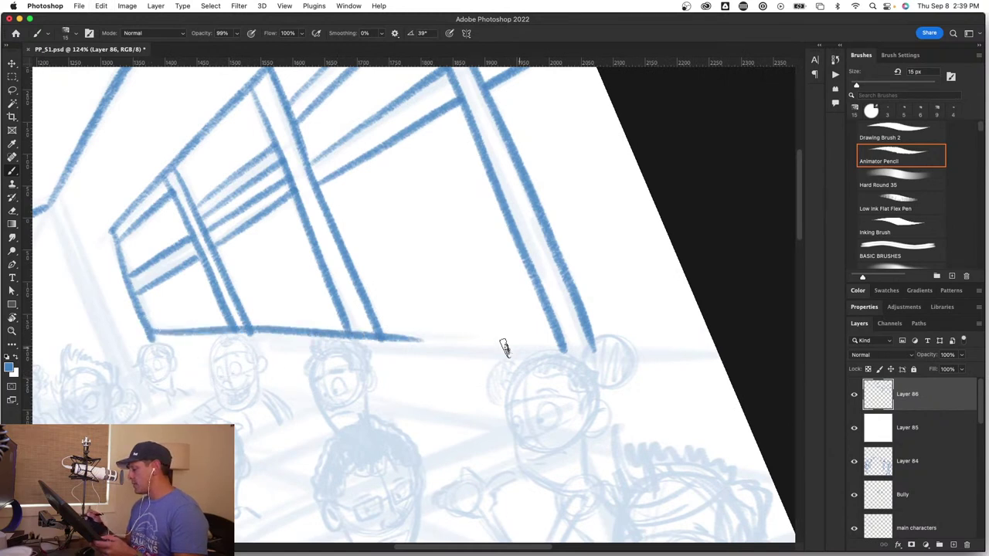
drag(282, 333, 647, 351)
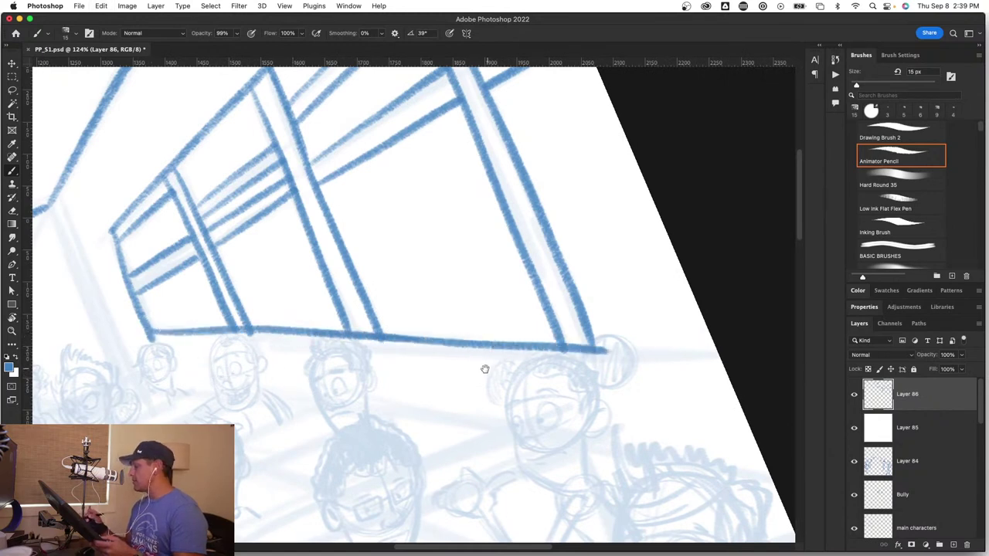
mouse_move(484, 370)
mouse_down()
mouse_move(384, 398)
mouse_move(339, 472)
mouse_move(356, 476)
mouse_move(323, 389)
mouse_move(353, 376)
mouse_move(593, 374)
mouse_up()
key(r)
mouse_move(384, 397)
mouse_down()
mouse_move(349, 415)
mouse_move(404, 404)
mouse_move(360, 412)
mouse_move(404, 434)
mouse_move(302, 444)
mouse_move(579, 348)
mouse_move(548, 324)
mouse_up()
key(z)
key(space)
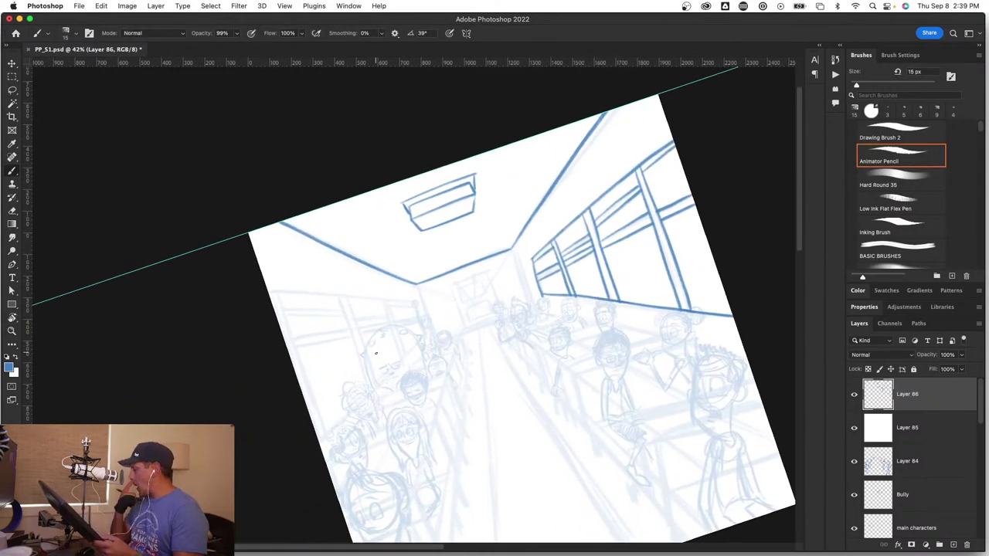
drag(646, 322, 708, 343)
key(z)
drag(442, 369, 499, 371)
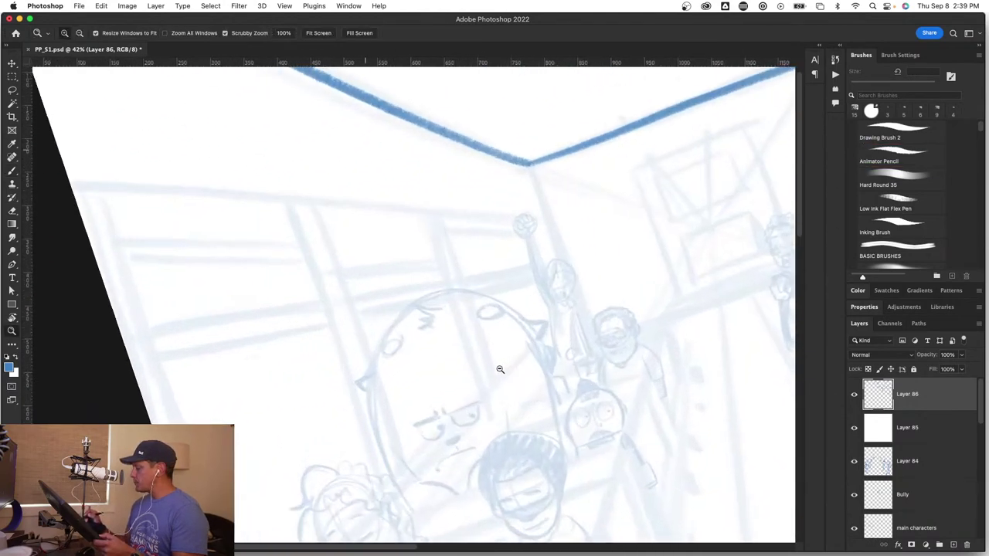
key(b)
key(z)
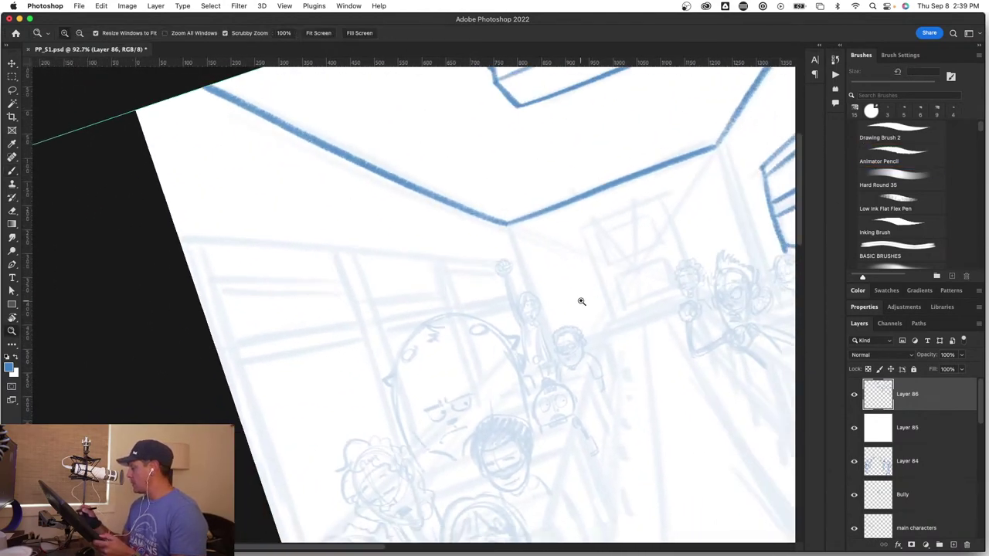
mouse_move(578, 301)
mouse_down()
mouse_move(622, 312)
mouse_move(547, 355)
mouse_up()
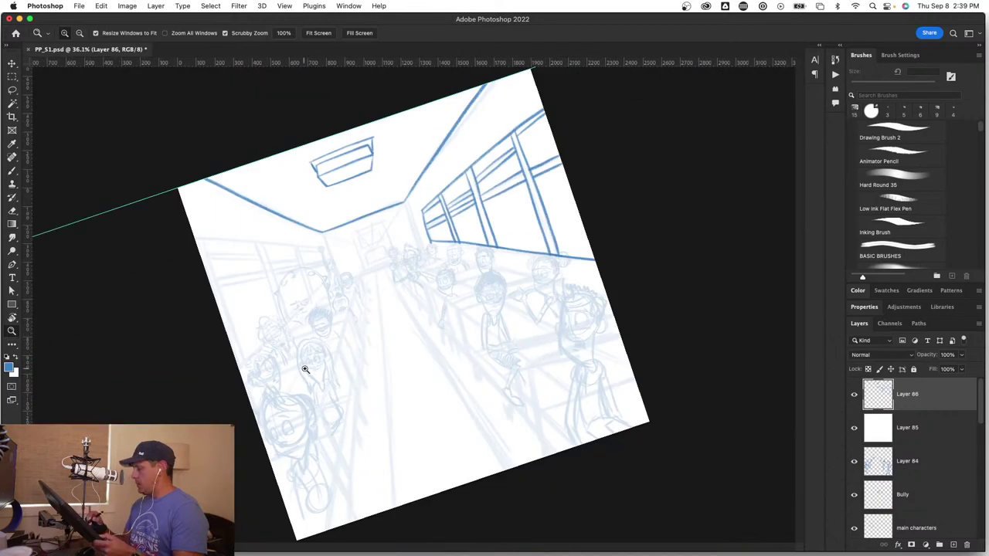
drag(305, 369, 397, 363)
key(b)
drag(273, 474, 552, 186)
key(z)
mouse_move(546, 388)
mouse_down()
mouse_move(520, 441)
mouse_move(554, 422)
mouse_move(530, 415)
mouse_move(574, 379)
mouse_move(553, 327)
mouse_move(446, 194)
mouse_up()
key(b)
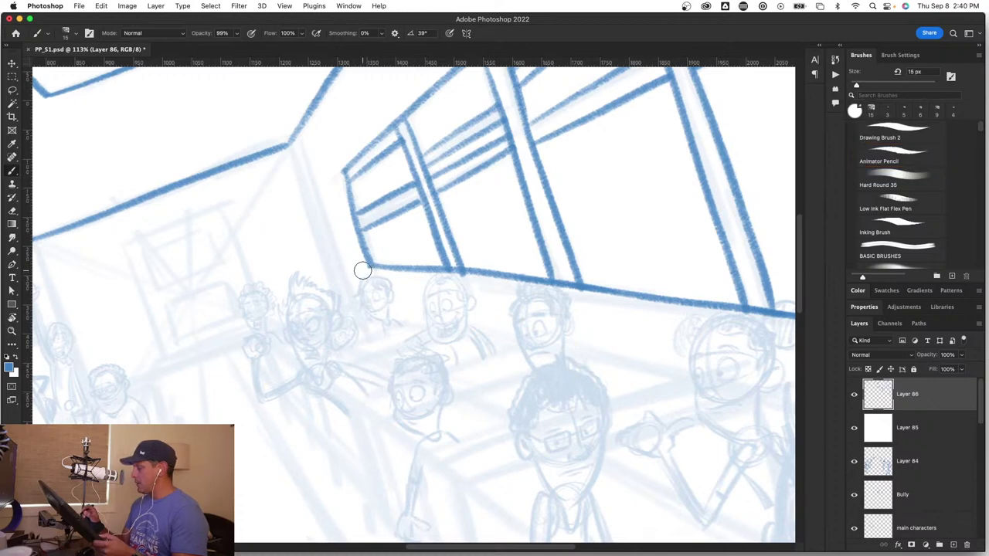
Step: Set the Animator Pencil brush size to 5 px for detail work on the spiky-haired passenger's face at the back
key(z)
drag(298, 312, 355, 327)
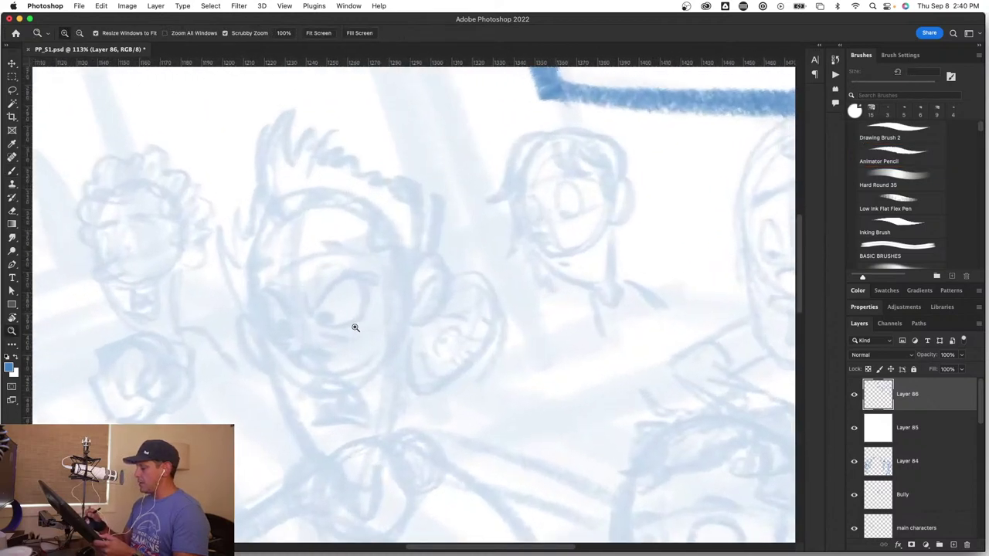
click(283, 309)
key(b)
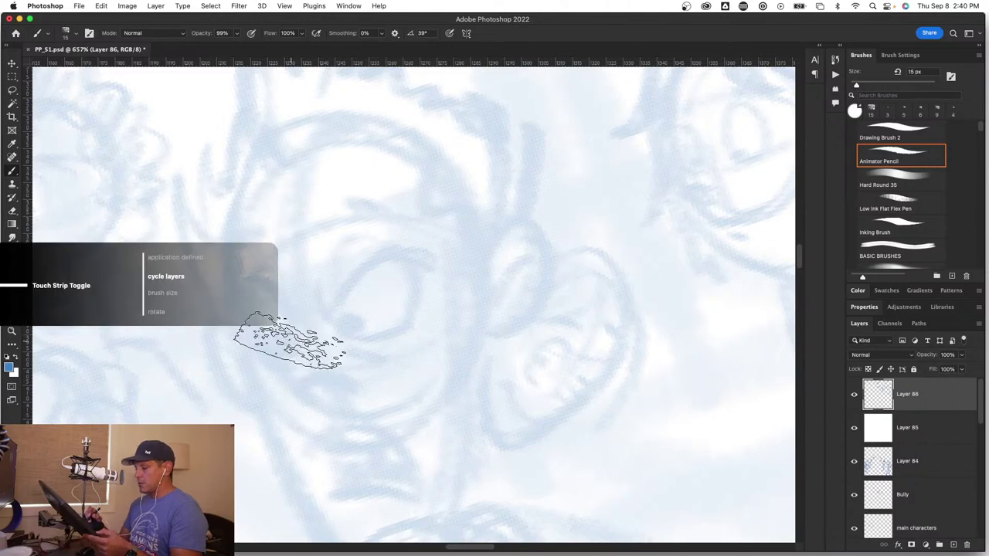
key(])
key(])
key(bracketleft)
key(bracketleft)
key(bracketleft)
key(bracketleft)
key(bracketleft)
key(bracketleft)
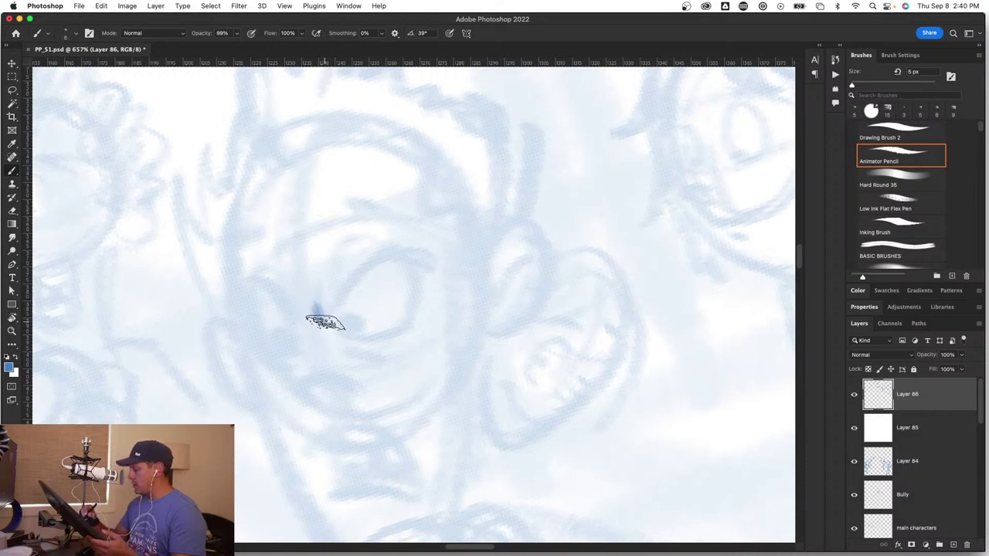
Step: Trace the spiky-haired passenger's larger eye with its slanted brow, angled upper lid, pupil and lower lid
mouse_move(325, 322)
mouse_down()
mouse_move(406, 265)
mouse_move(432, 269)
mouse_move(408, 278)
mouse_move(402, 267)
mouse_move(409, 322)
mouse_up()
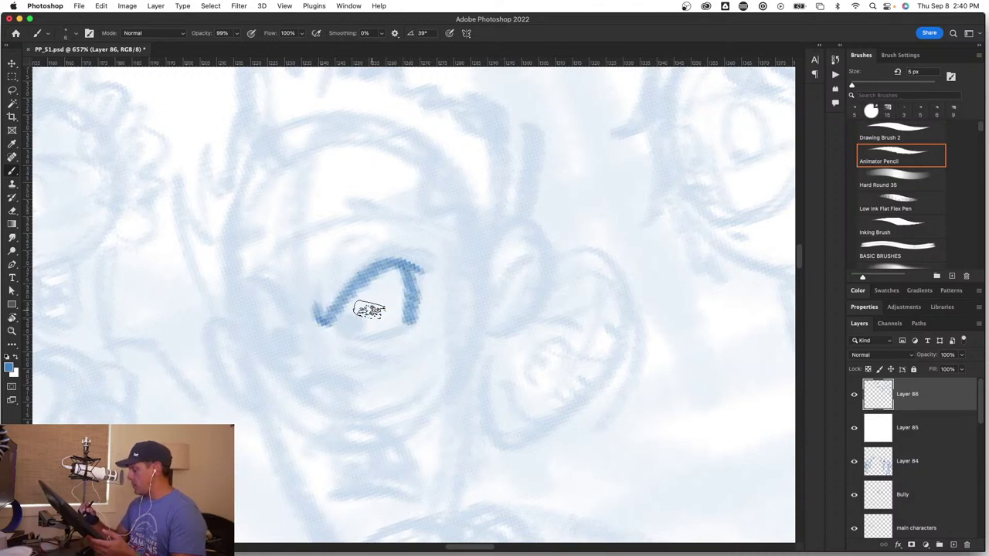
drag(325, 305, 353, 261)
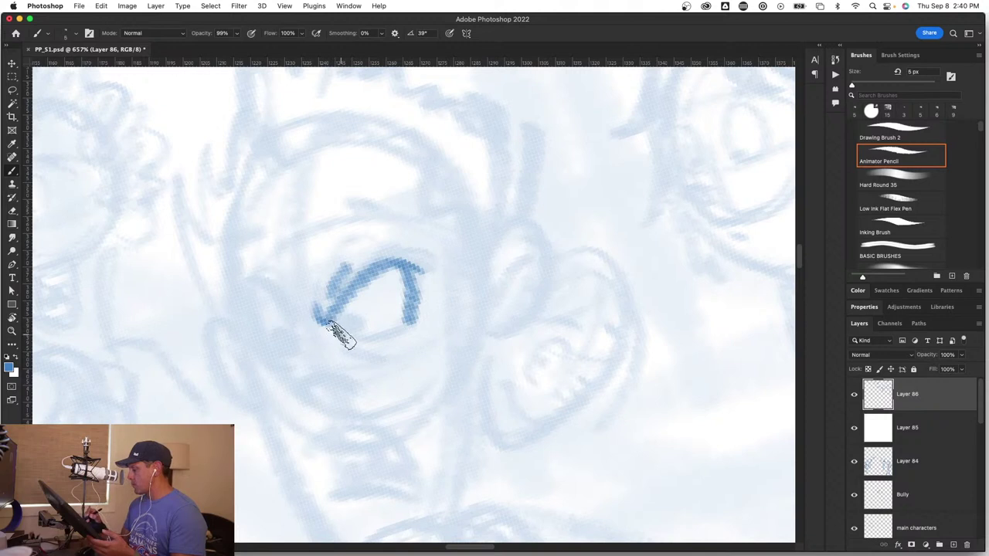
drag(351, 344, 410, 328)
mouse_move(340, 325)
mouse_down()
mouse_move(364, 354)
mouse_move(345, 351)
mouse_move(377, 353)
mouse_up()
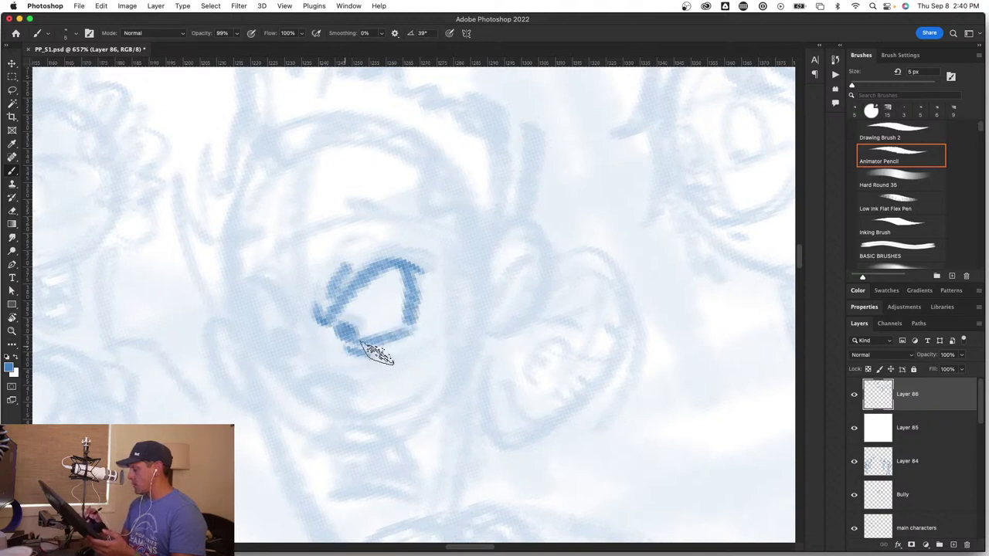
Step: Trace the spiky-haired passenger's smaller eye with its pupil, and the frowning mouth below
mouse_move(251, 331)
mouse_down()
mouse_move(293, 308)
mouse_move(265, 305)
mouse_move(286, 312)
mouse_up()
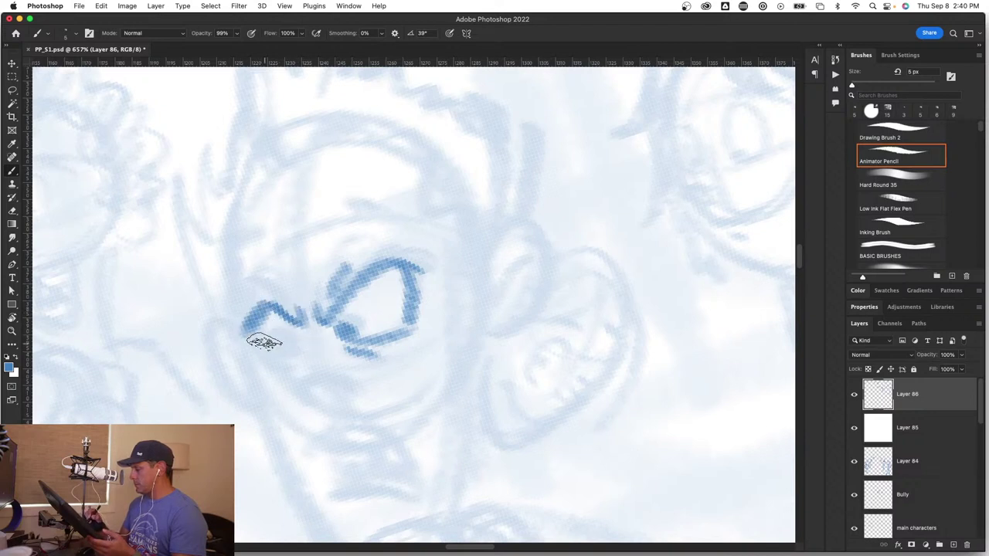
drag(259, 341, 299, 342)
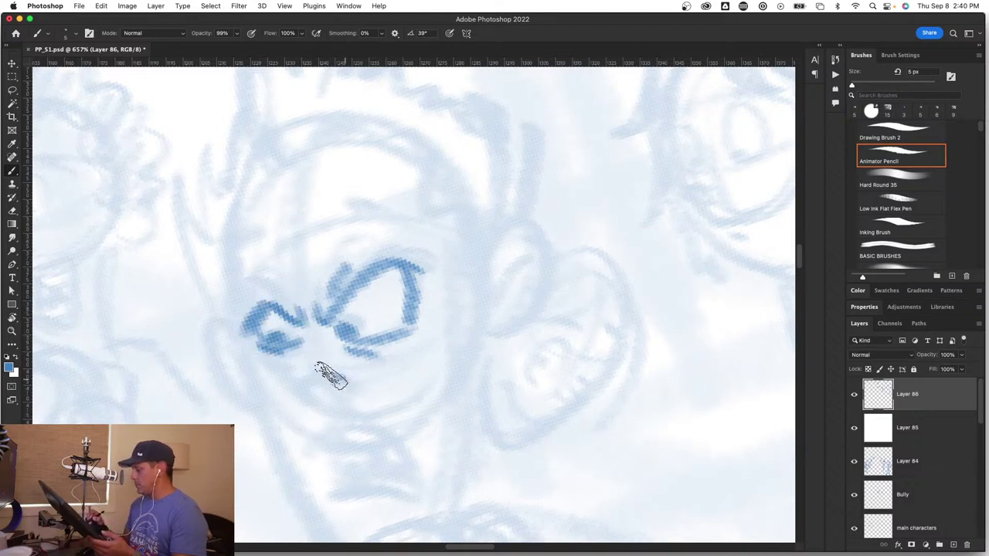
mouse_move(330, 376)
mouse_down()
mouse_move(300, 399)
mouse_move(337, 395)
mouse_up()
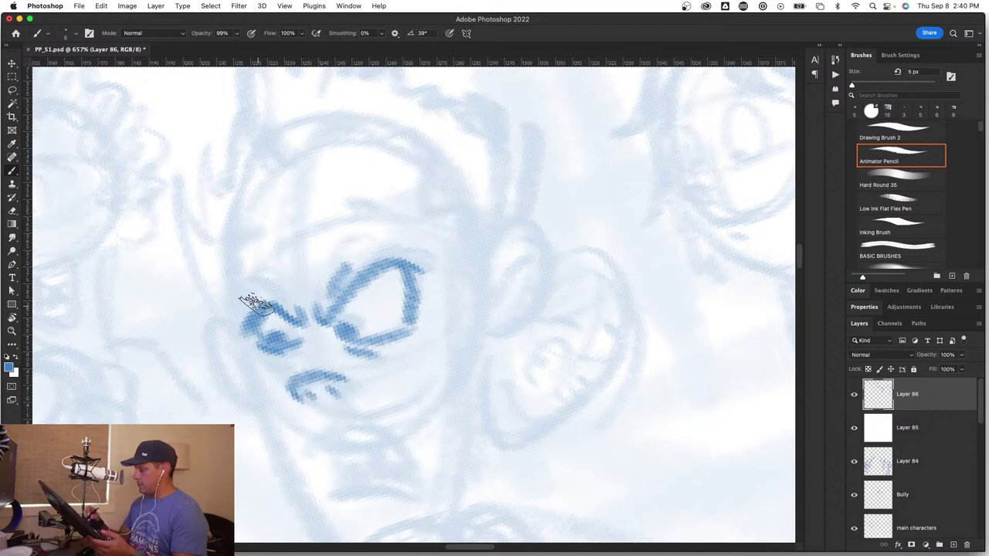
Step: Trace the front contour of the spiky-haired passenger's face from the forehead past the eye and down to the collar
drag(265, 150, 244, 329)
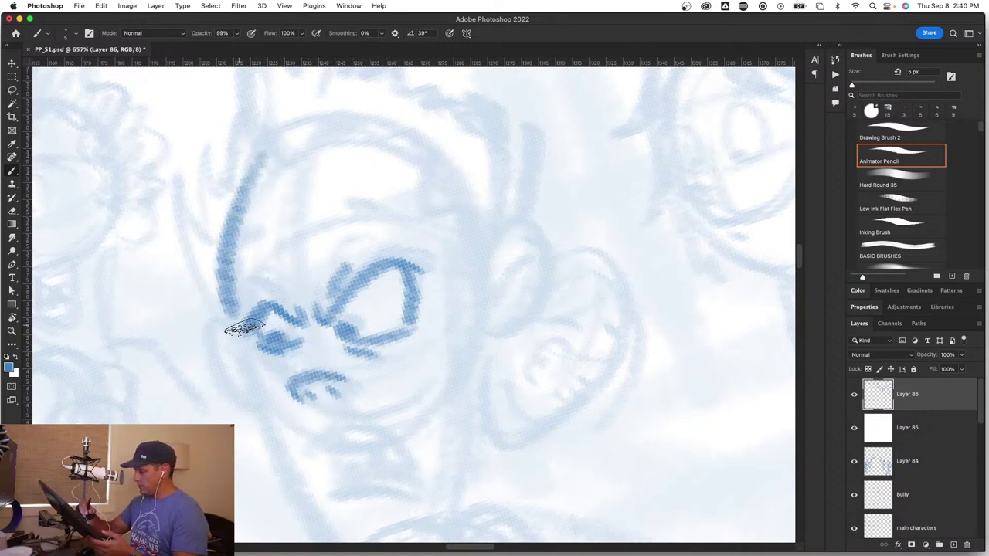
drag(396, 452, 379, 364)
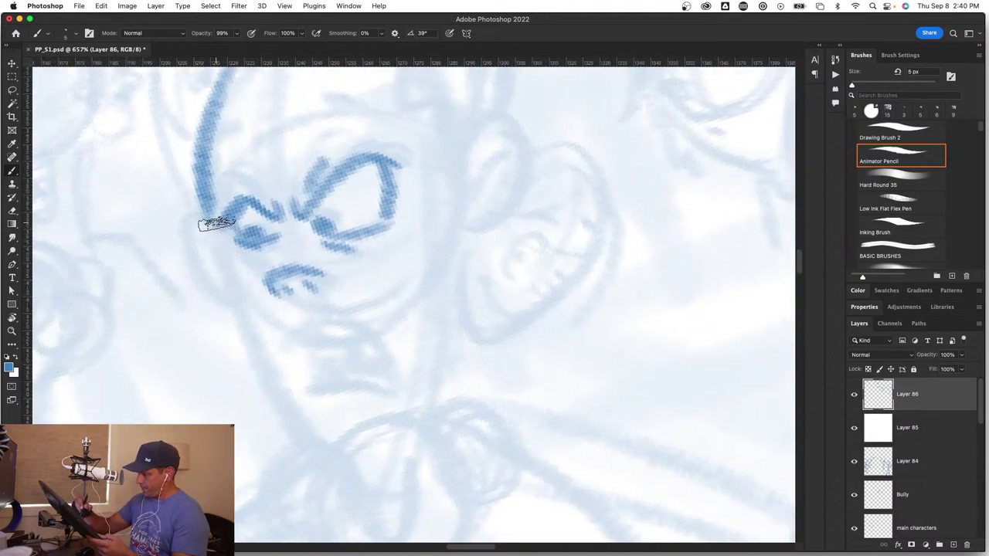
mouse_move(217, 224)
mouse_down()
mouse_move(237, 337)
mouse_move(357, 465)
mouse_up()
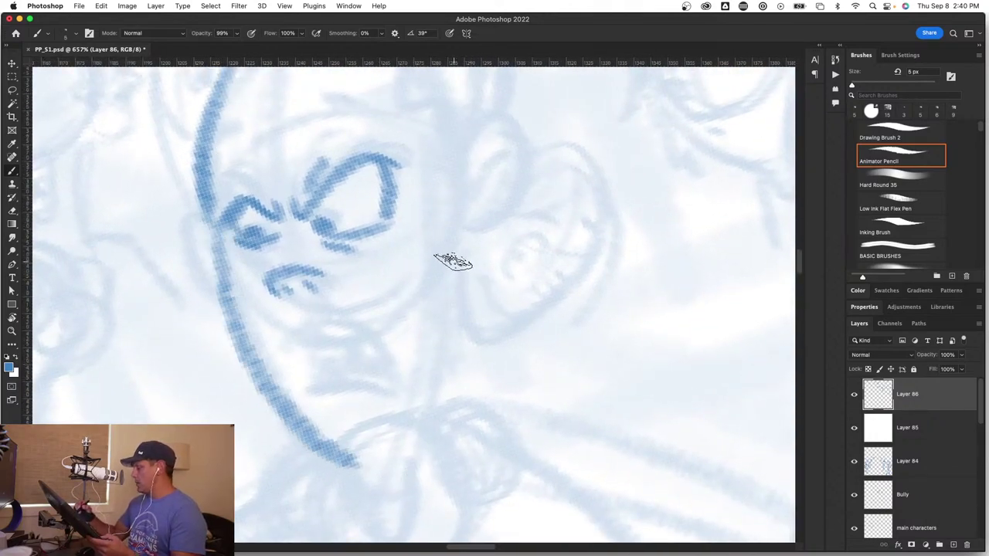
Step: Trace the back of the passenger's neck and the ear with its inner fold and the hairline in front of it
mouse_move(462, 218)
mouse_down()
mouse_move(448, 353)
mouse_move(414, 462)
mouse_up()
drag(488, 331, 429, 444)
mouse_move(396, 294)
mouse_down()
mouse_move(430, 229)
mouse_move(453, 298)
mouse_move(410, 327)
mouse_move(426, 279)
mouse_move(429, 301)
mouse_up()
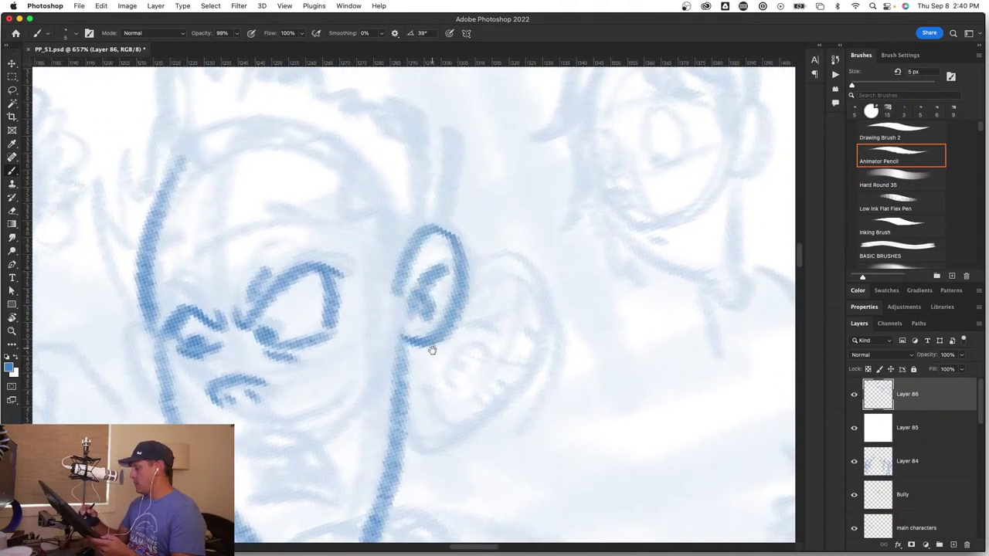
drag(432, 349, 457, 415)
mouse_move(390, 231)
mouse_down()
mouse_move(375, 249)
mouse_move(412, 289)
mouse_move(437, 412)
mouse_move(447, 416)
mouse_up()
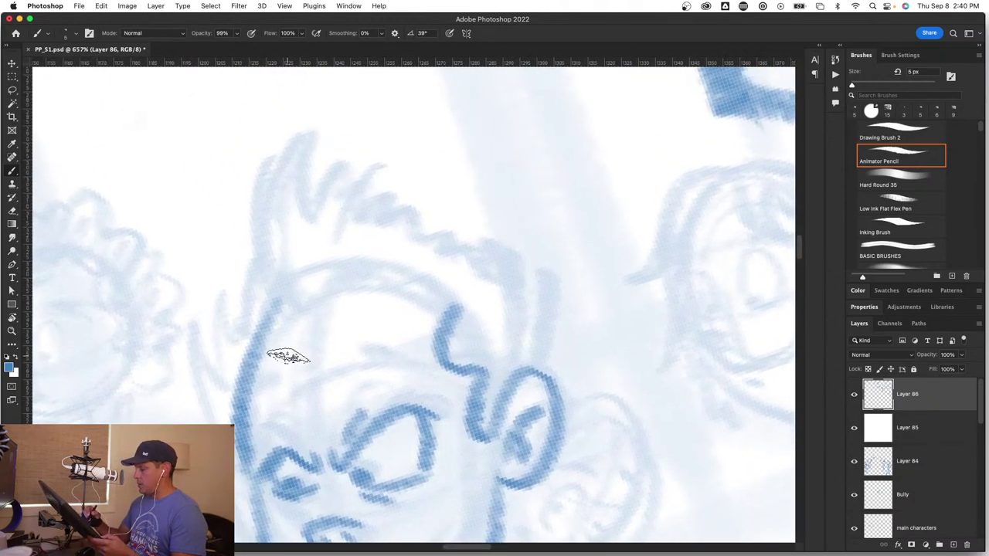
Step: Trace the short hair tufts along the side of the spiky-haired passenger's head beside the forehead
drag(201, 341, 227, 456)
drag(207, 337, 225, 363)
drag(226, 282, 239, 330)
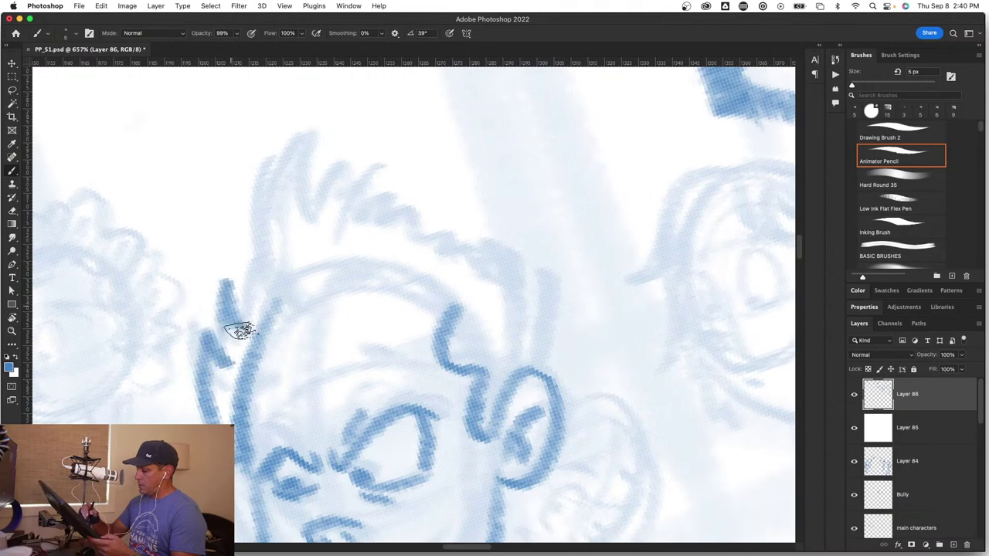
drag(252, 258, 252, 300)
Step: Trace the tall spikes on top of the passenger's hair, the back outline down to the ear, and the jagged hairline across the forehead
mouse_move(273, 138)
mouse_down()
mouse_move(299, 300)
mouse_move(384, 258)
mouse_up()
mouse_move(283, 132)
mouse_down()
mouse_move(342, 124)
mouse_move(318, 228)
mouse_up()
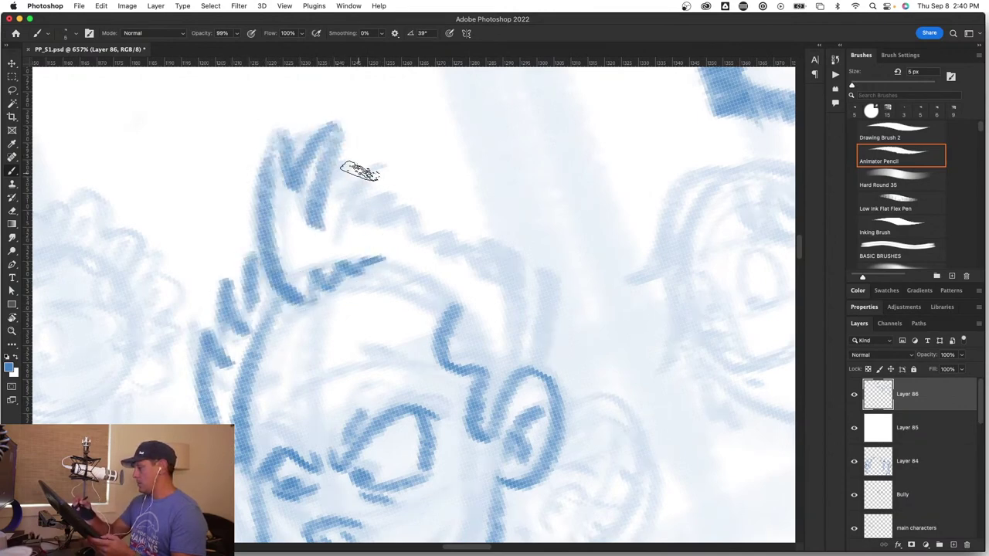
mouse_move(357, 191)
mouse_down()
mouse_move(333, 219)
mouse_move(413, 221)
mouse_move(437, 236)
mouse_move(513, 288)
mouse_move(531, 352)
mouse_up()
drag(379, 264, 452, 308)
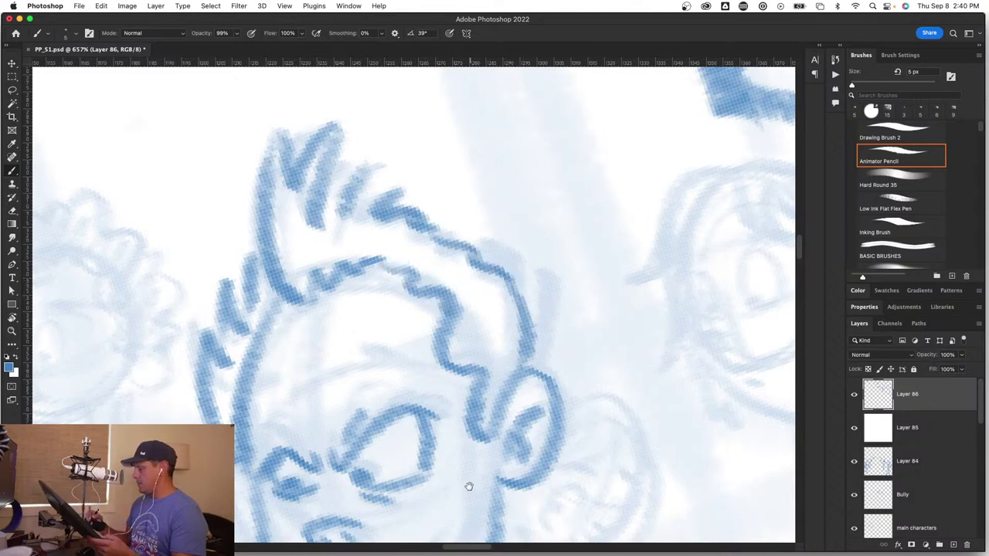
Step: Reinforce the brow over the smaller eye and trace the open shouting mouth with its teeth, dark interior and short line under the lip
drag(469, 486, 530, 335)
mouse_move(308, 330)
mouse_down()
mouse_move(320, 316)
mouse_move(363, 305)
mouse_up()
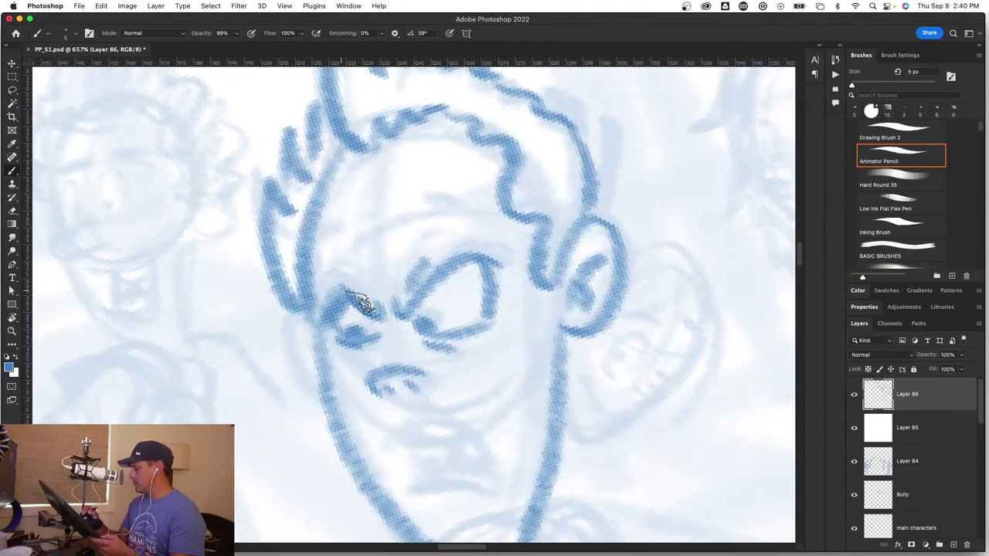
drag(482, 467, 433, 358)
mouse_move(332, 318)
mouse_down()
mouse_move(404, 289)
mouse_move(451, 367)
mouse_up()
mouse_move(334, 316)
mouse_down()
mouse_move(379, 287)
mouse_move(456, 369)
mouse_move(357, 360)
mouse_up()
mouse_move(362, 305)
mouse_down()
mouse_move(416, 312)
mouse_move(368, 317)
mouse_move(391, 347)
mouse_move(430, 332)
mouse_move(447, 343)
mouse_up()
drag(439, 407, 399, 401)
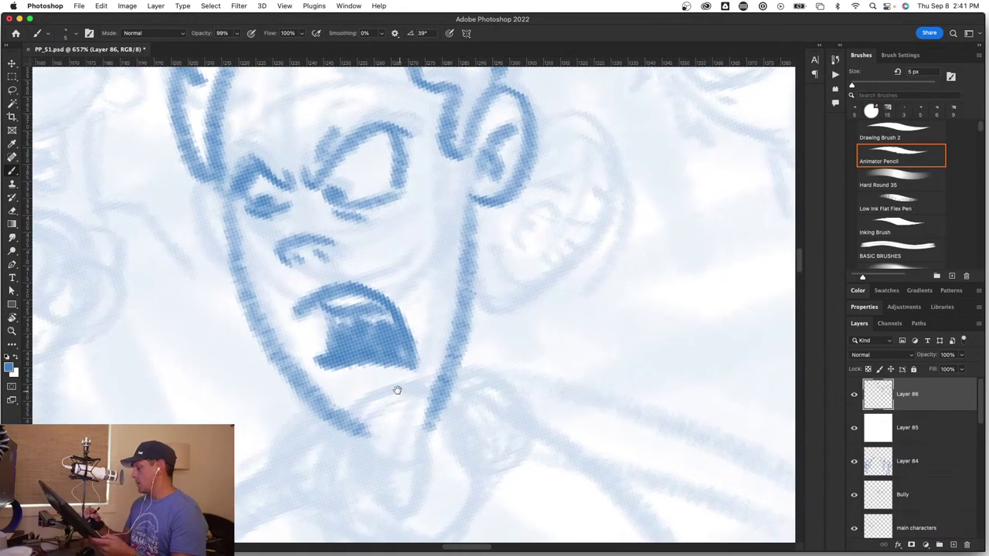
drag(337, 379, 369, 380)
Step: Trace the spiky-haired passenger's raised fist with its rounded back, curled fingers and thumb
drag(424, 421, 552, 412)
key(z)
scroll(430, 430, up, 8)
key(b)
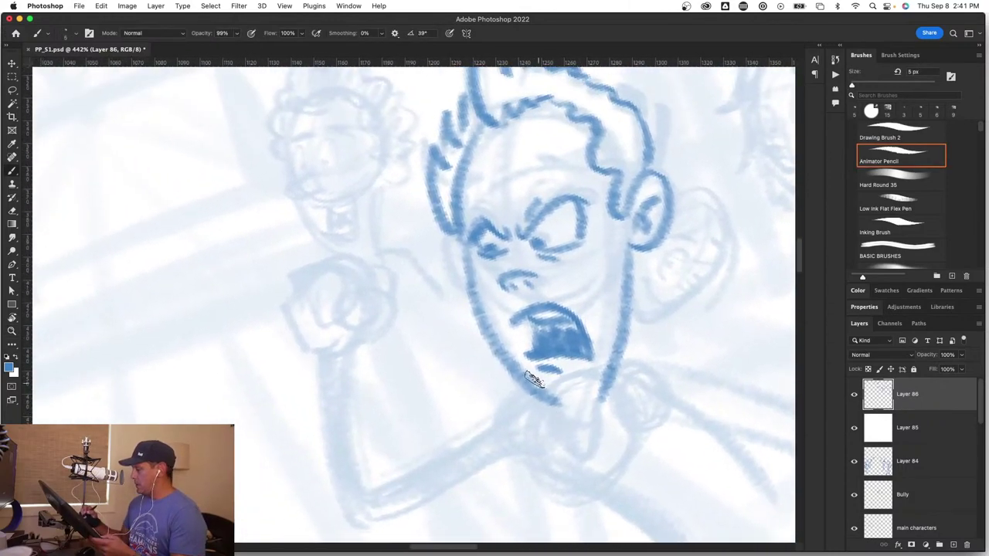
key(z)
drag(380, 285, 399, 285)
scroll(400, 285, up, 3)
key(b)
mouse_move(358, 347)
mouse_down()
mouse_move(342, 364)
mouse_move(364, 304)
mouse_move(314, 417)
mouse_up()
mouse_move(243, 298)
mouse_down()
mouse_move(286, 327)
mouse_move(274, 255)
mouse_move(183, 410)
mouse_move(260, 424)
mouse_up()
mouse_move(246, 236)
mouse_down()
mouse_move(295, 216)
mouse_move(348, 286)
mouse_move(399, 297)
mouse_up()
mouse_move(422, 455)
mouse_down()
mouse_move(404, 468)
mouse_move(461, 305)
mouse_move(469, 316)
mouse_up()
Step: Erase the fist's rounded outer edge and redraw it as a straighter contour, and erase the curve closing the opposite lower side
key(b)
key(space)
key(e)
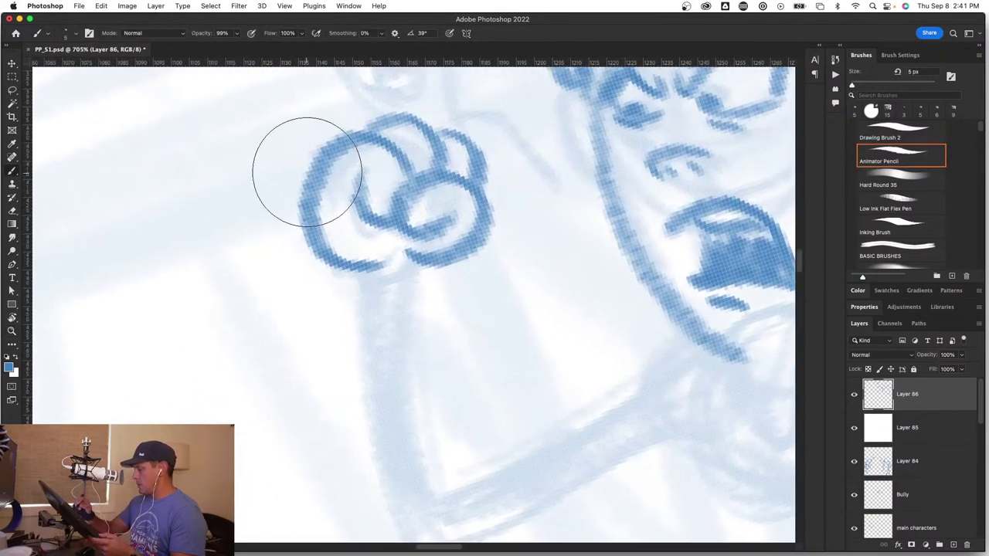
mouse_move(308, 172)
mouse_down()
mouse_move(341, 267)
mouse_move(363, 275)
mouse_up()
key(bracketleft)
key(bracketleft)
key(bracketleft)
key(bracketleft)
key(bracketleft)
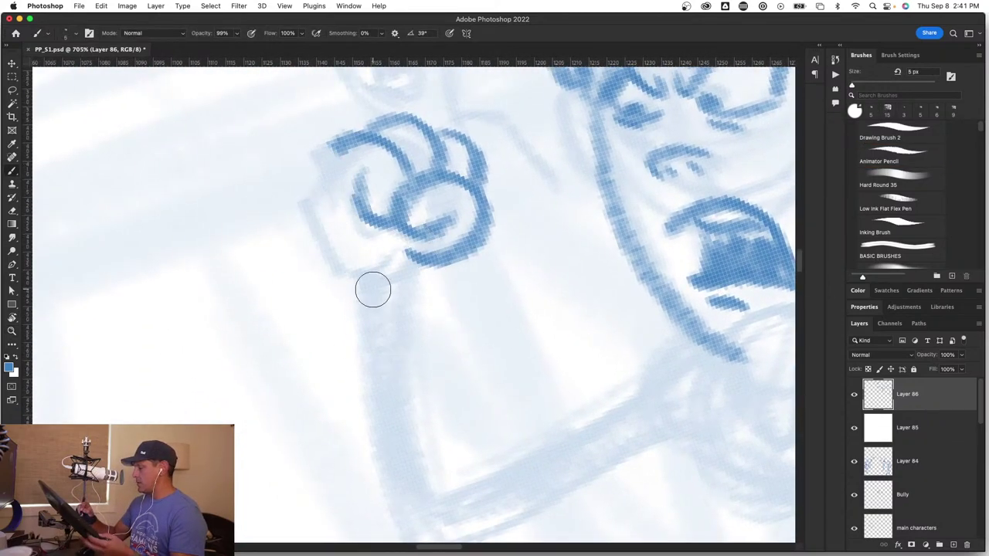
key(b)
mouse_move(357, 139)
mouse_down()
mouse_move(317, 172)
mouse_move(336, 245)
mouse_move(330, 275)
mouse_move(383, 303)
mouse_up()
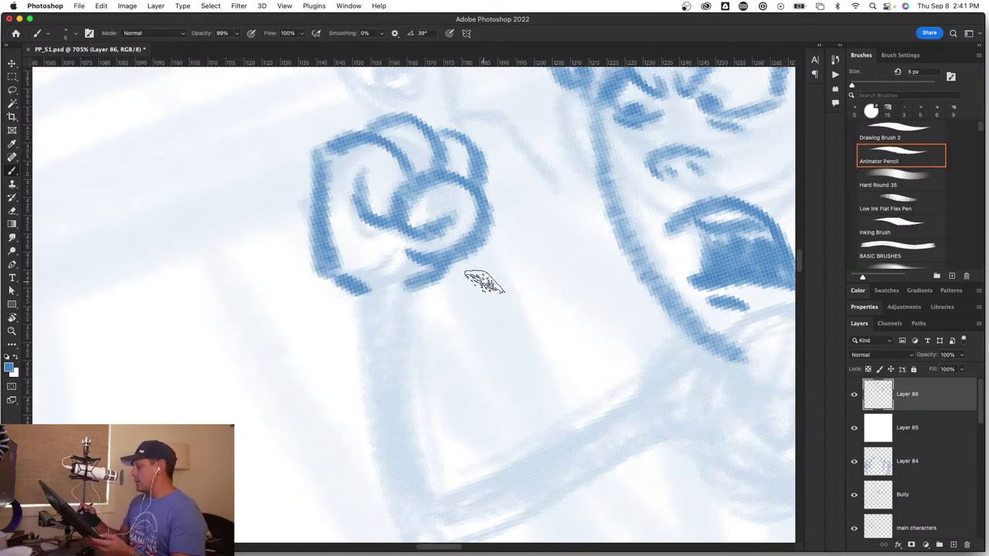
key(super+z)
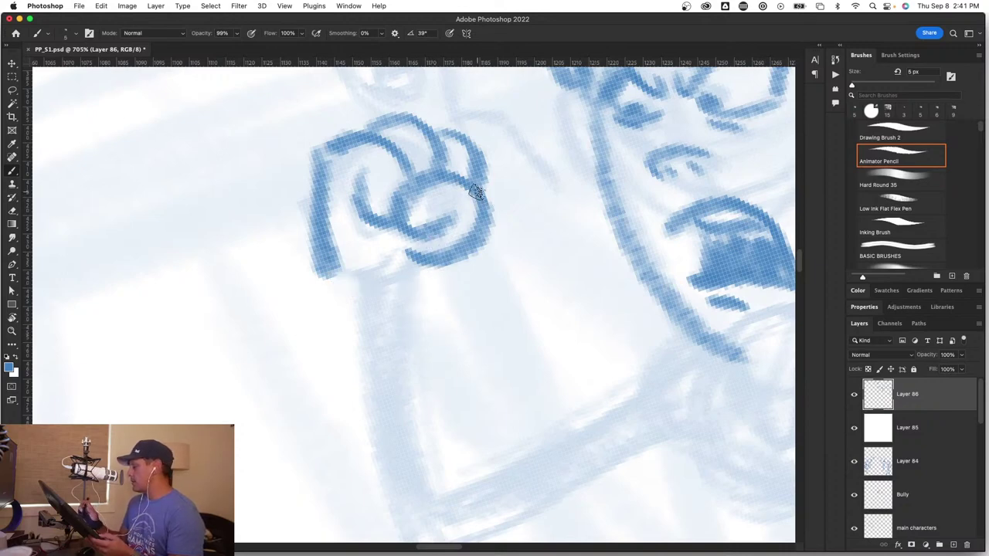
mouse_move(404, 262)
mouse_down()
mouse_move(454, 258)
mouse_move(492, 236)
mouse_up()
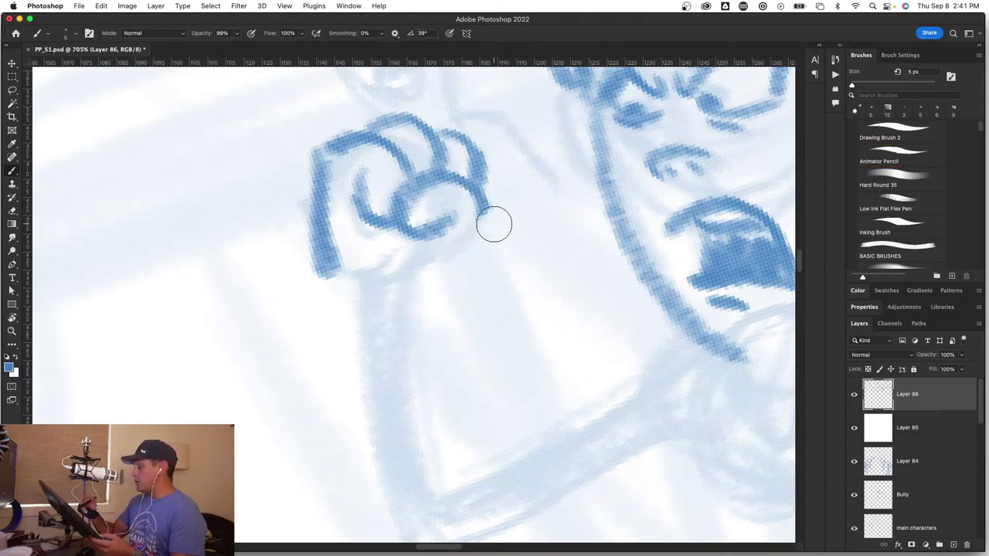
mouse_move(171, 423)
mouse_down()
mouse_move(280, 339)
mouse_move(247, 464)
mouse_move(207, 315)
mouse_move(285, 427)
mouse_up()
mouse_move(200, 390)
mouse_down()
mouse_move(223, 315)
mouse_move(254, 306)
mouse_move(301, 320)
mouse_move(332, 363)
mouse_up()
mouse_move(340, 419)
mouse_down()
mouse_move(268, 384)
mouse_move(312, 440)
mouse_move(301, 418)
mouse_up()
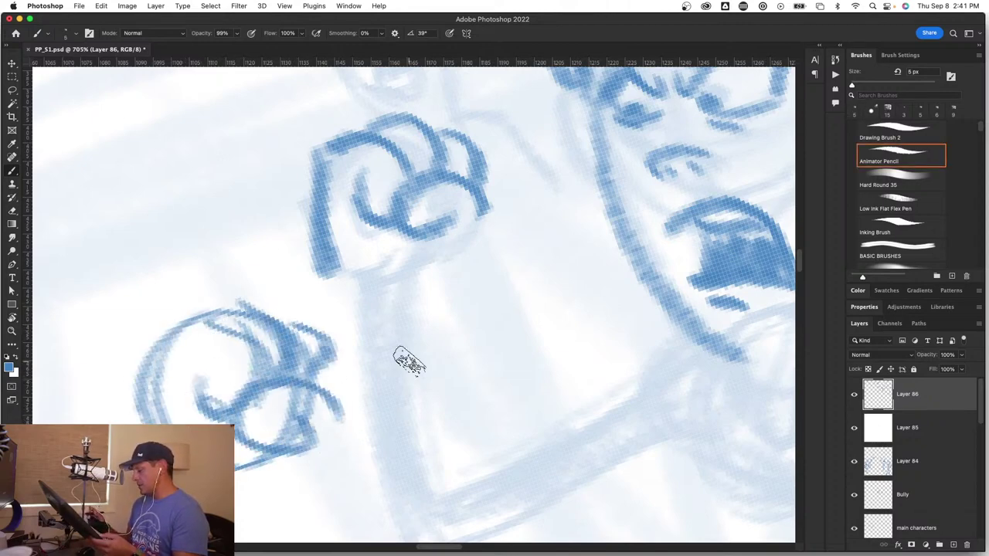
key(super+z)
key(super+z)
key(super+z)
key(super+z)
key(super+z)
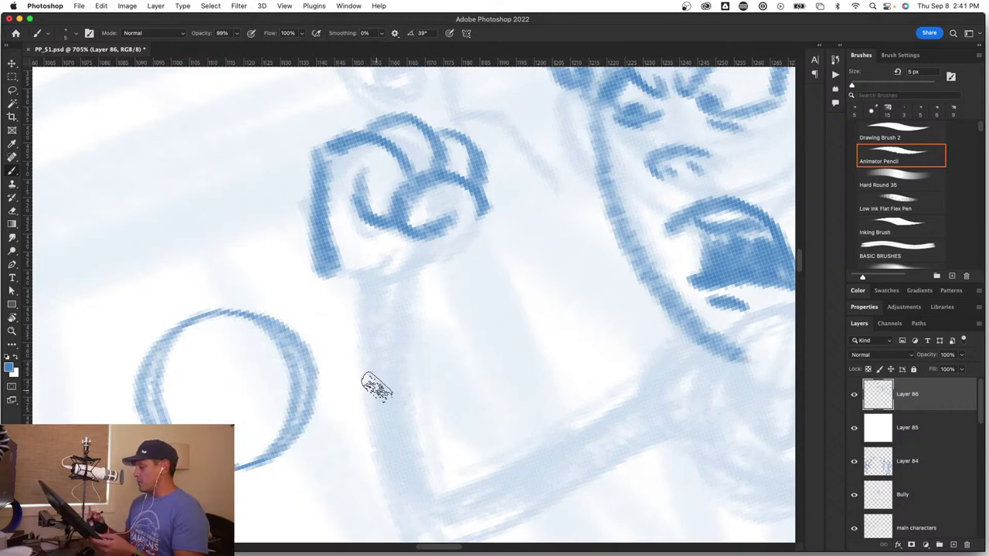
Step: Close the fist with an angular lower contour and trace the bent arm's forearm and inner edge up to the neck
mouse_move(321, 269)
mouse_down()
mouse_move(373, 290)
mouse_move(475, 267)
mouse_move(494, 200)
mouse_up()
key(z)
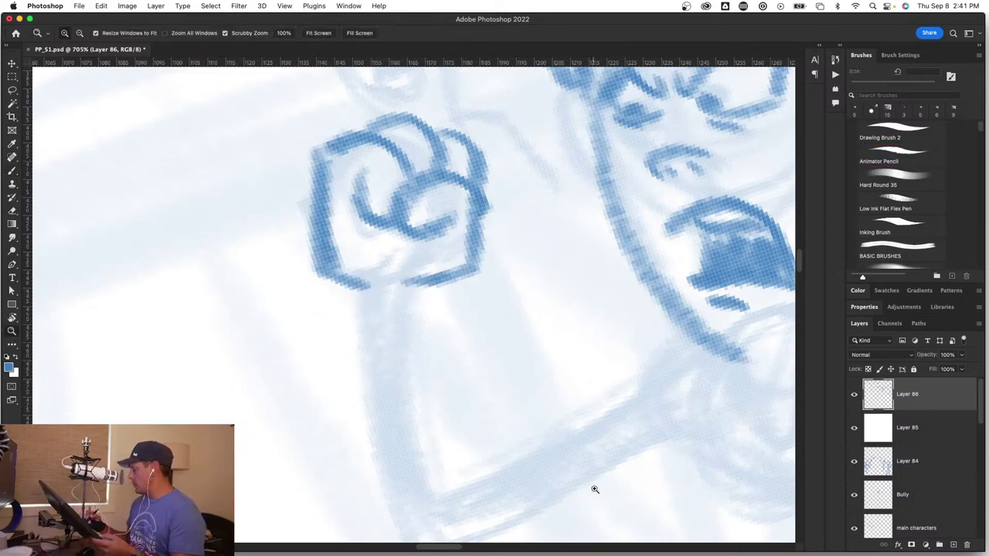
alt+click(585, 496)
key(b)
key(space)
mouse_move(585, 497)
mouse_down()
mouse_move(424, 404)
mouse_move(432, 412)
mouse_up()
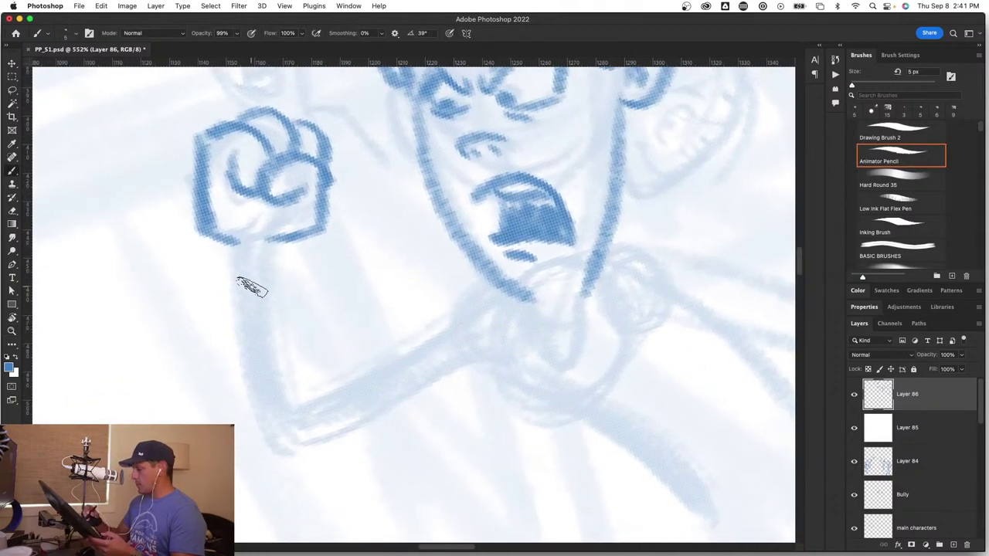
mouse_move(234, 248)
mouse_down()
mouse_move(247, 350)
mouse_move(271, 424)
mouse_up()
mouse_move(274, 248)
mouse_down()
mouse_move(293, 370)
mouse_move(415, 326)
mouse_move(563, 347)
mouse_up()
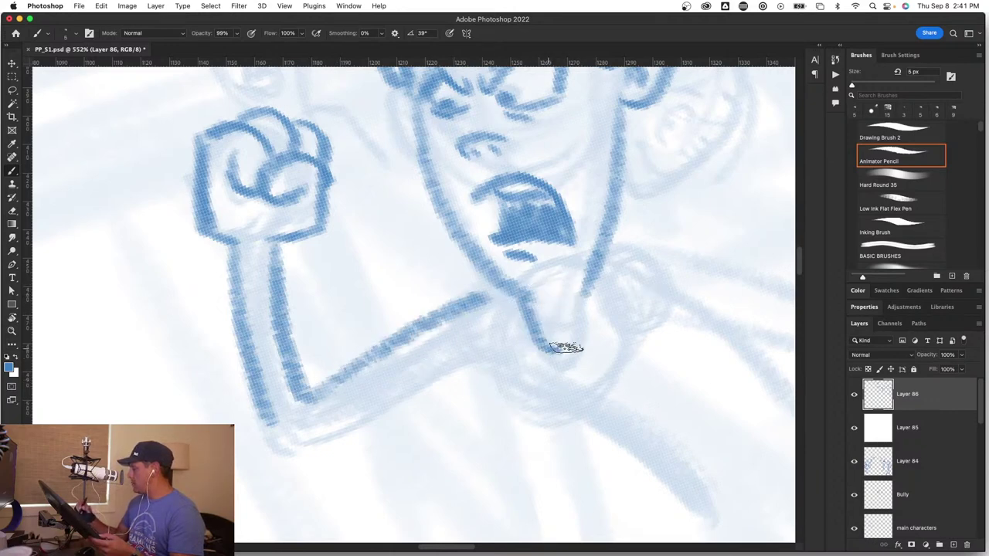
Step: Finish the V shape below the face and trace the bent arm's lower edge from the elbow, with two sleeve lines across the upper arm
drag(589, 295, 538, 337)
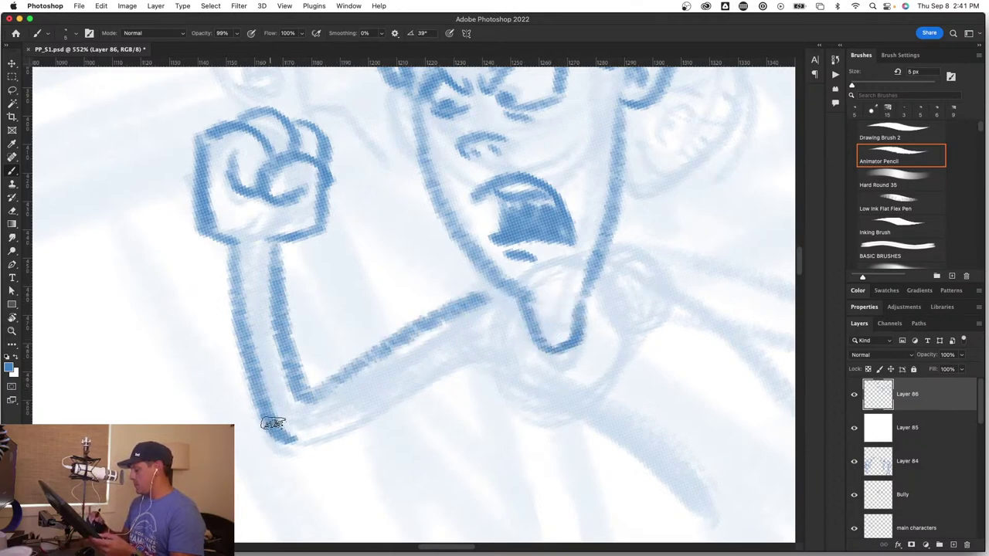
drag(294, 437, 498, 354)
drag(344, 381, 362, 411)
drag(363, 372, 382, 405)
Step: Trace the upper and lower edges of the passenger's other arm, stretched out toward the neighbouring passenger's head
key(z)
drag(442, 437, 392, 437)
drag(519, 453, 583, 462)
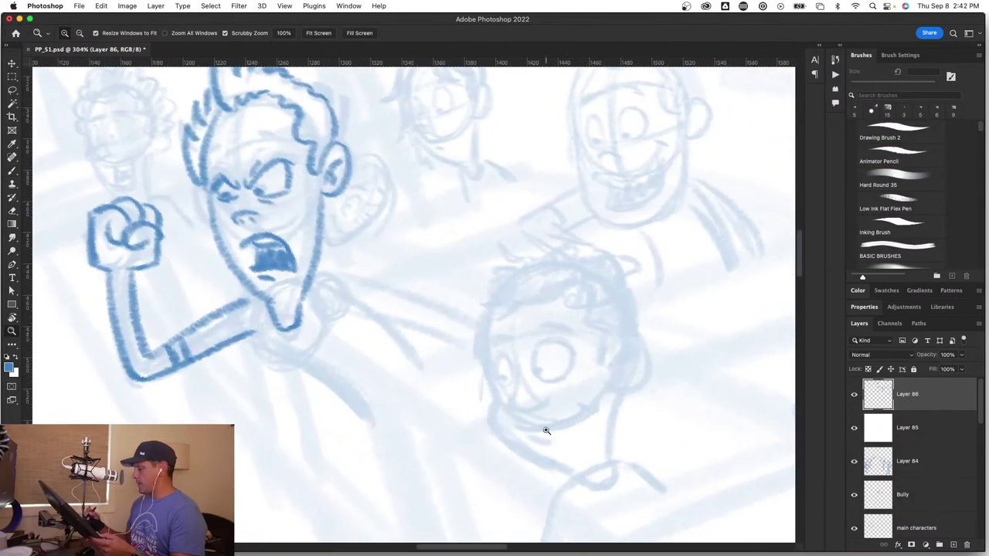
key(b)
key(z)
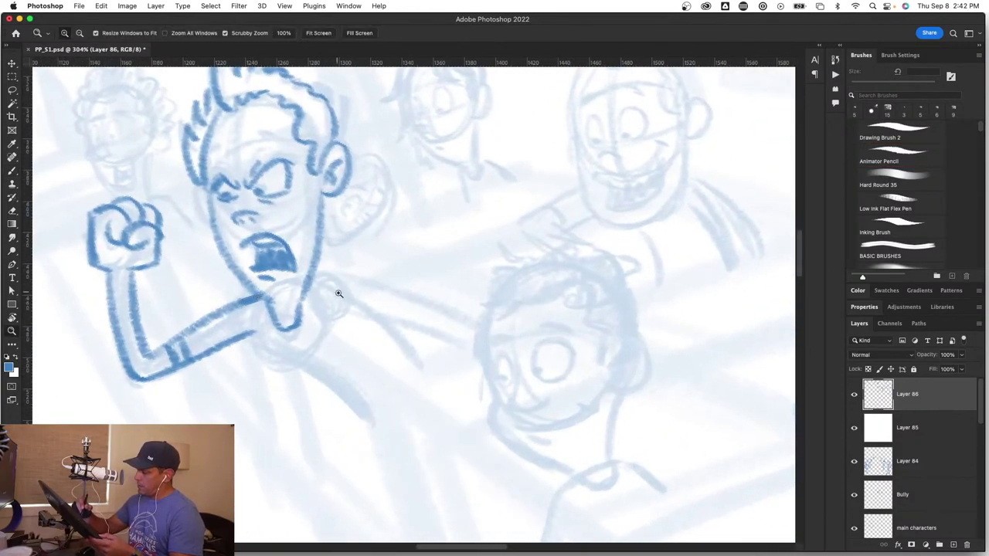
drag(360, 292, 381, 284)
key(b)
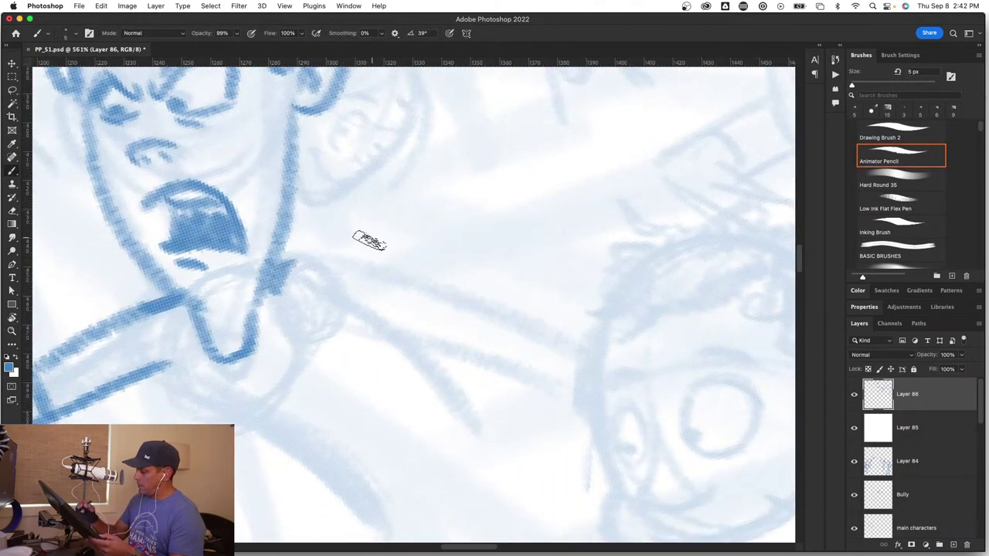
mouse_move(292, 268)
mouse_down()
mouse_move(365, 270)
mouse_move(575, 341)
mouse_up()
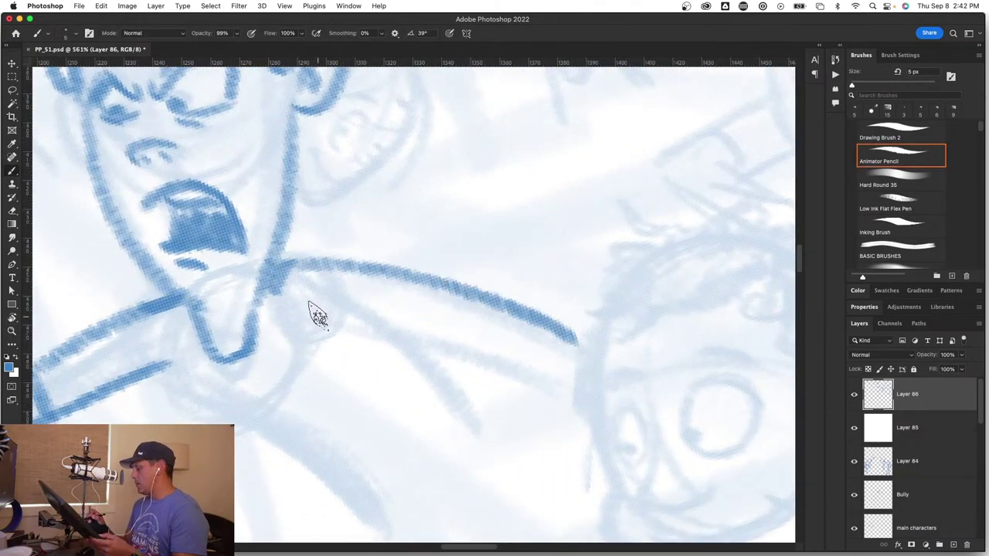
mouse_move(313, 316)
mouse_down()
mouse_move(476, 348)
mouse_move(557, 388)
mouse_up()
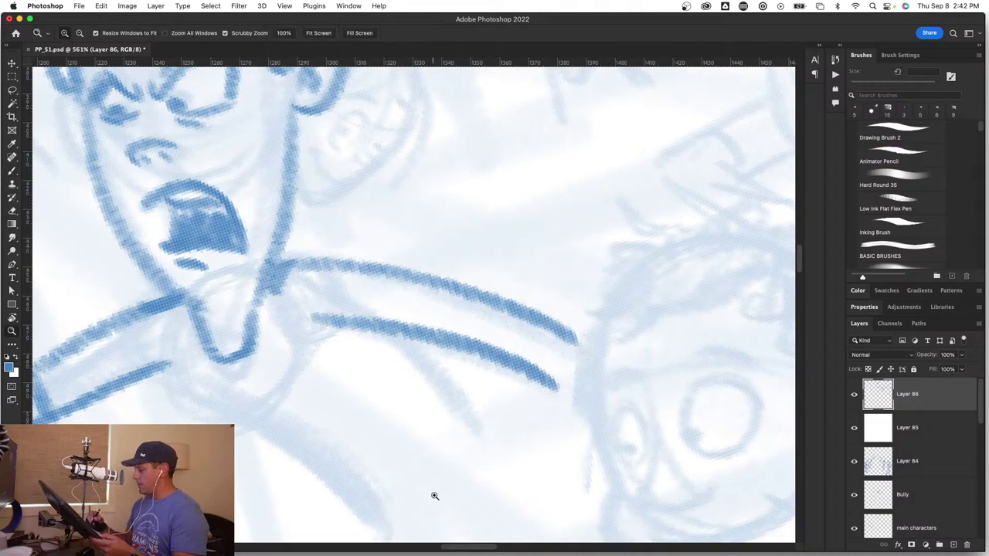
Step: Trace both sides of the spiky-haired passenger's leaning torso and two curved stripes across the shirt
drag(437, 494, 461, 359)
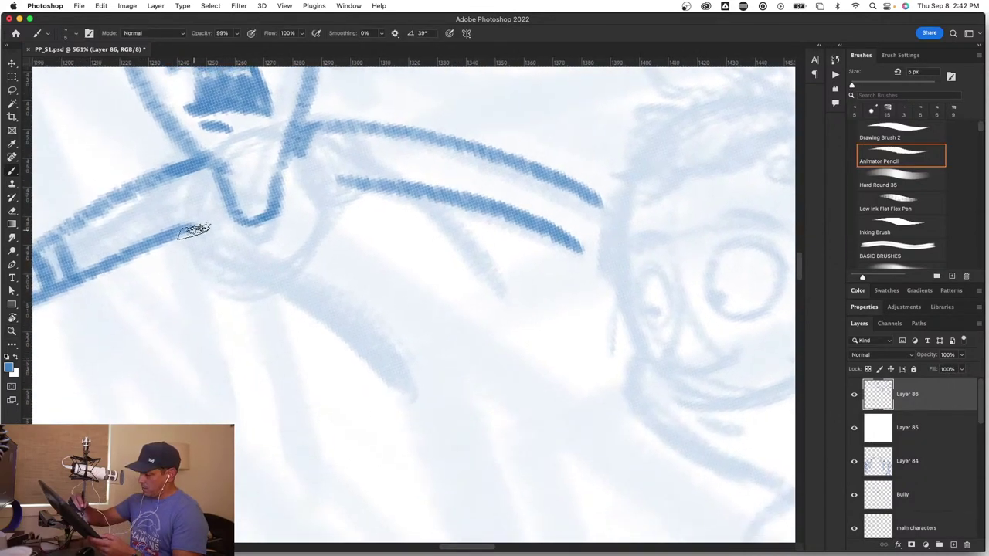
mouse_move(200, 240)
mouse_down()
mouse_move(370, 347)
mouse_move(402, 378)
mouse_up()
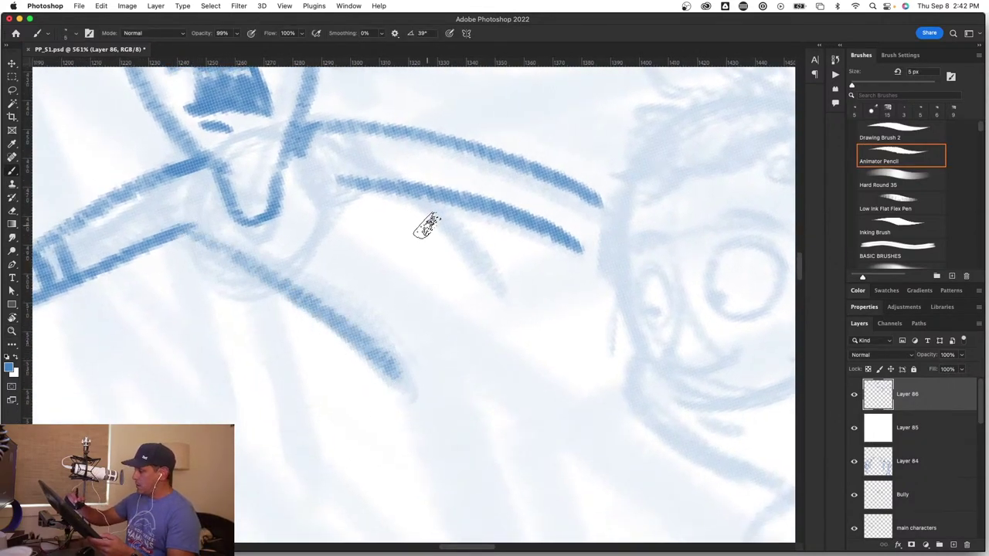
mouse_move(405, 193)
mouse_down()
mouse_move(489, 315)
mouse_move(434, 376)
mouse_move(505, 369)
mouse_move(490, 309)
mouse_up()
key(z)
key(b)
key(ctrl+z)
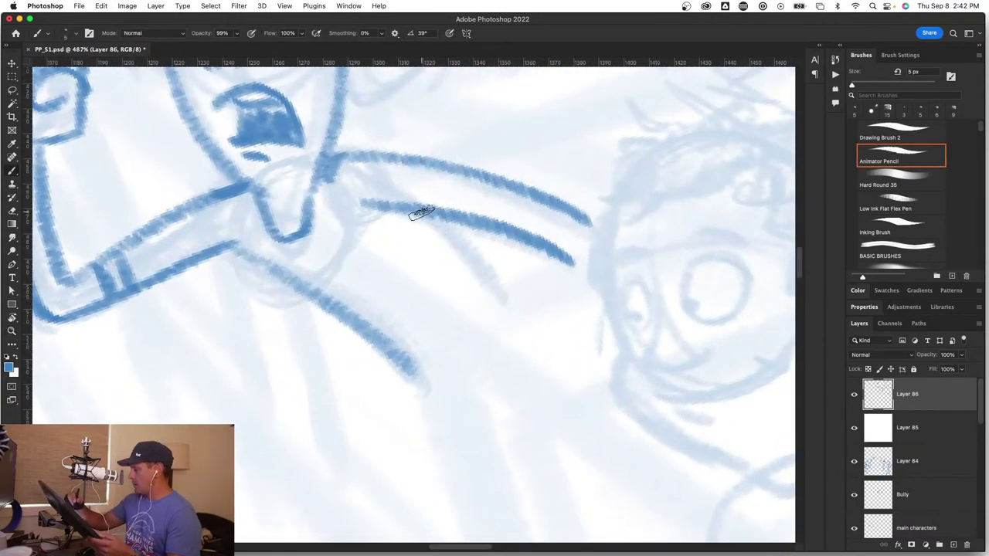
mouse_move(421, 213)
mouse_down()
mouse_move(468, 249)
mouse_move(498, 292)
mouse_up()
drag(308, 289, 432, 234)
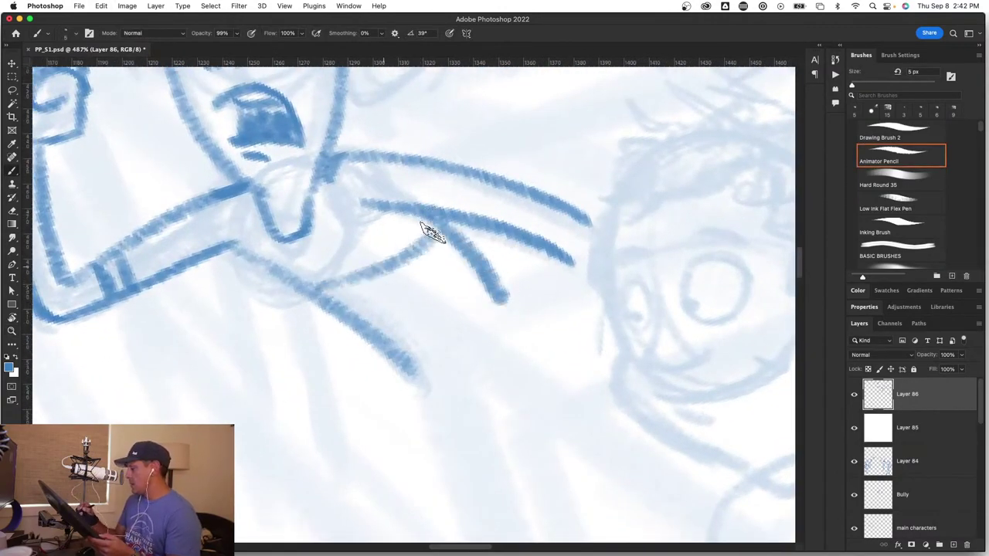
mouse_move(359, 334)
mouse_down()
mouse_move(408, 320)
mouse_move(479, 254)
mouse_up()
Step: Add two short sleeve lines across the spiky-haired passenger's outstretched arm
key(z)
mouse_move(448, 372)
mouse_down()
mouse_move(419, 377)
mouse_move(485, 342)
mouse_move(465, 342)
mouse_up()
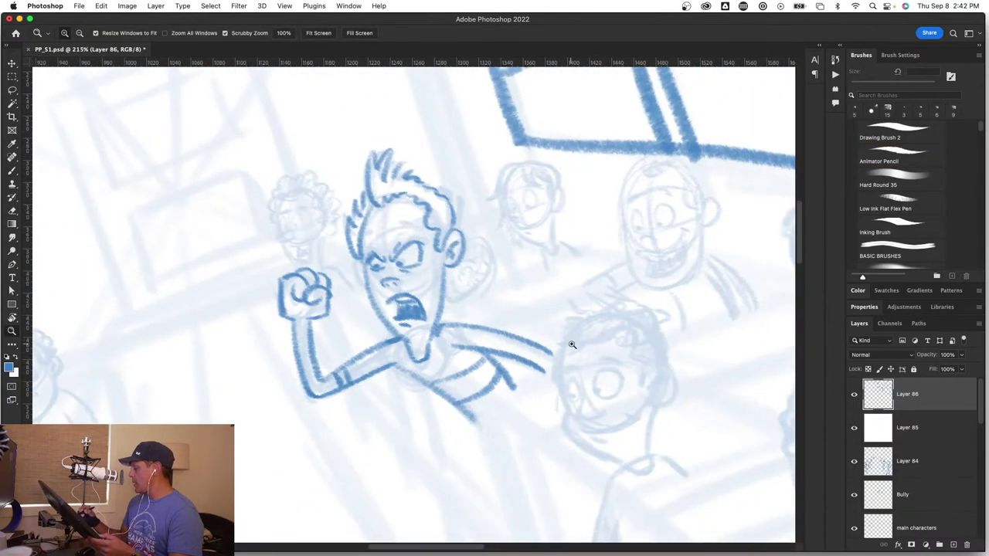
drag(572, 344, 618, 344)
key(b)
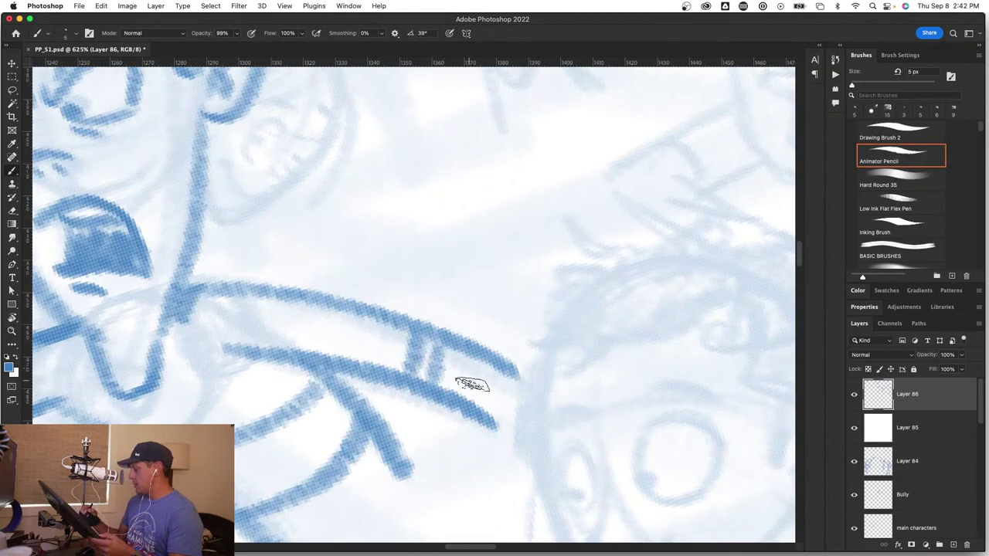
Step: Trace the nose and both eyes with their pupils on the smiling, long-faced passenger below the window
key(z)
drag(471, 382, 443, 440)
drag(508, 461, 512, 458)
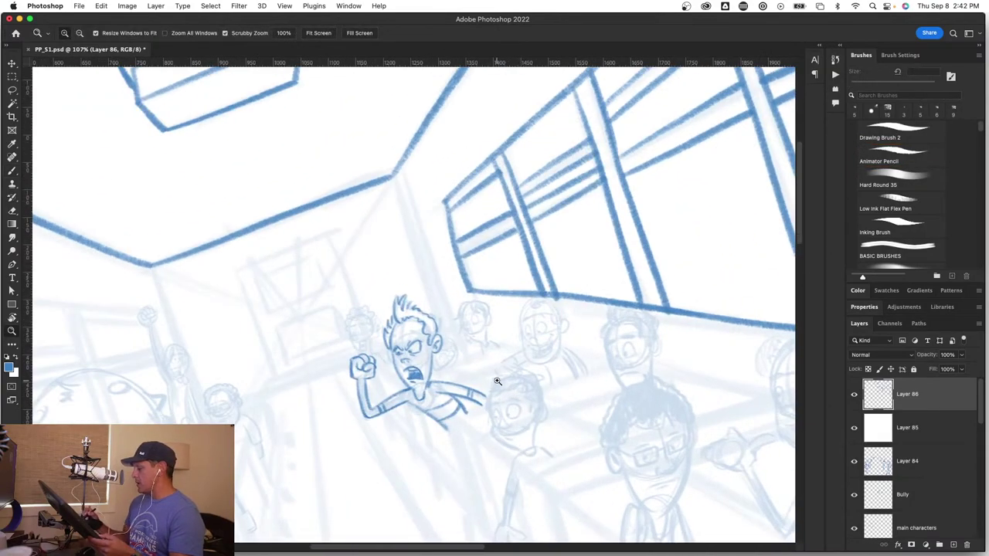
drag(496, 379, 533, 374)
drag(431, 337, 471, 334)
drag(472, 333, 454, 335)
drag(666, 282, 706, 293)
click(705, 295)
key(b)
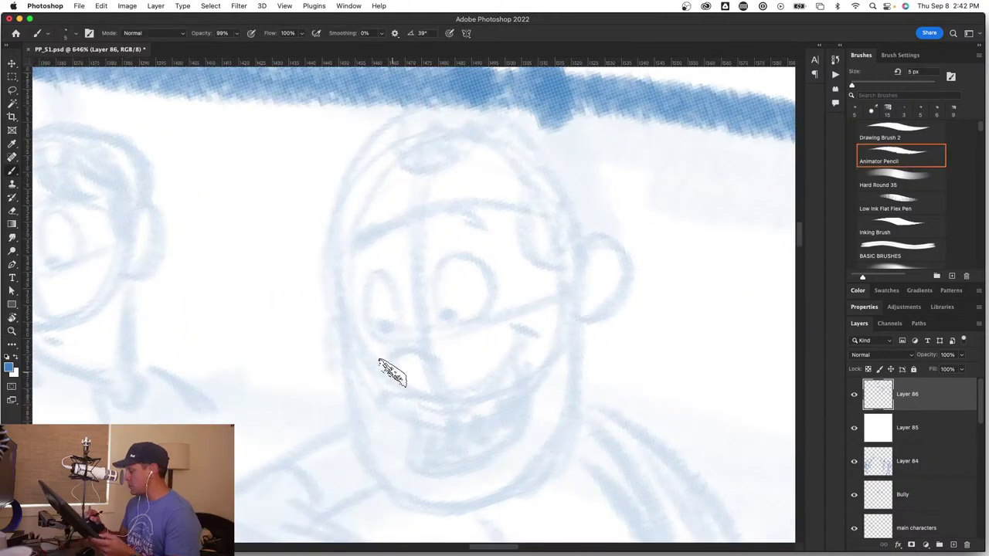
mouse_move(380, 361)
mouse_down()
mouse_move(445, 351)
mouse_move(411, 327)
mouse_move(390, 285)
mouse_up()
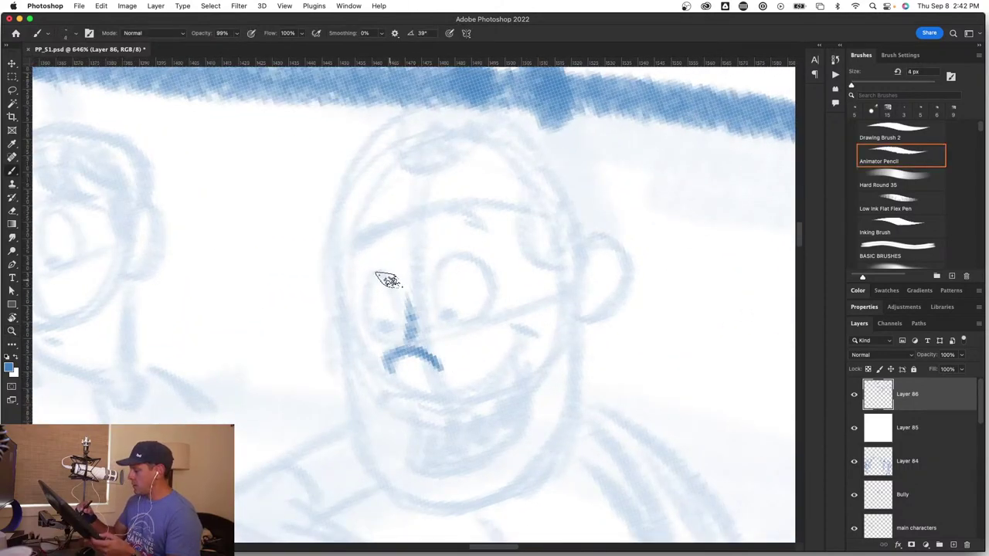
mouse_move(368, 282)
mouse_down()
mouse_move(361, 331)
mouse_move(399, 314)
mouse_up()
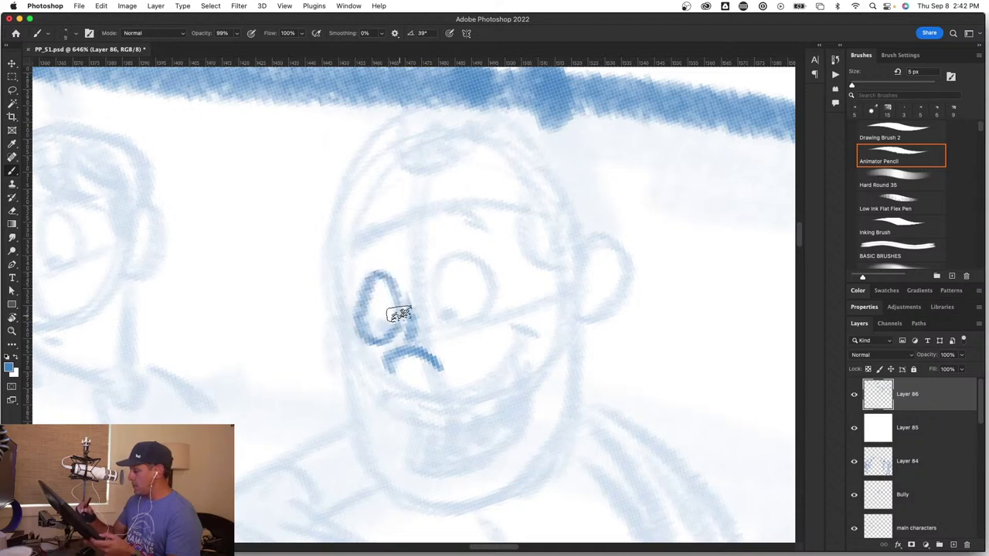
mouse_move(454, 273)
mouse_down()
mouse_move(463, 319)
mouse_move(445, 264)
mouse_move(455, 259)
mouse_move(493, 288)
mouse_move(486, 276)
mouse_move(488, 302)
mouse_move(453, 318)
mouse_up()
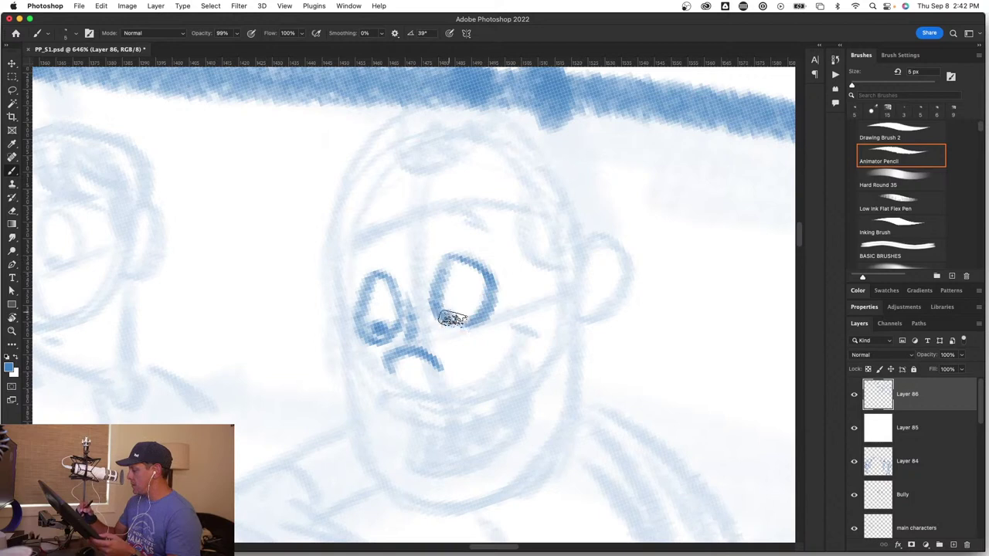
Step: Trace the smiling passenger's eyebrows and the front contour of the head from the crown down to the chin
drag(377, 246, 364, 242)
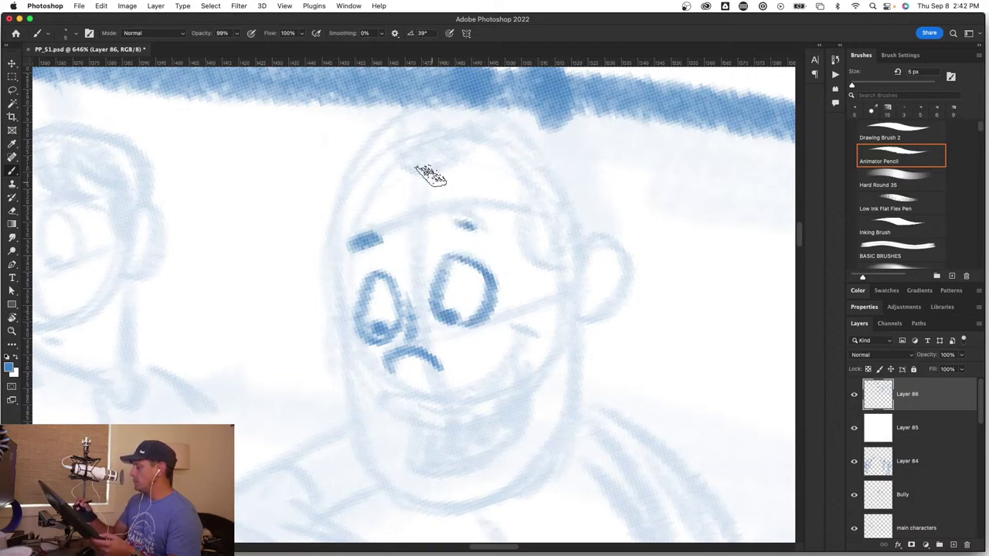
mouse_move(438, 110)
mouse_down()
mouse_move(348, 188)
mouse_move(329, 272)
mouse_move(349, 409)
mouse_move(445, 506)
mouse_up()
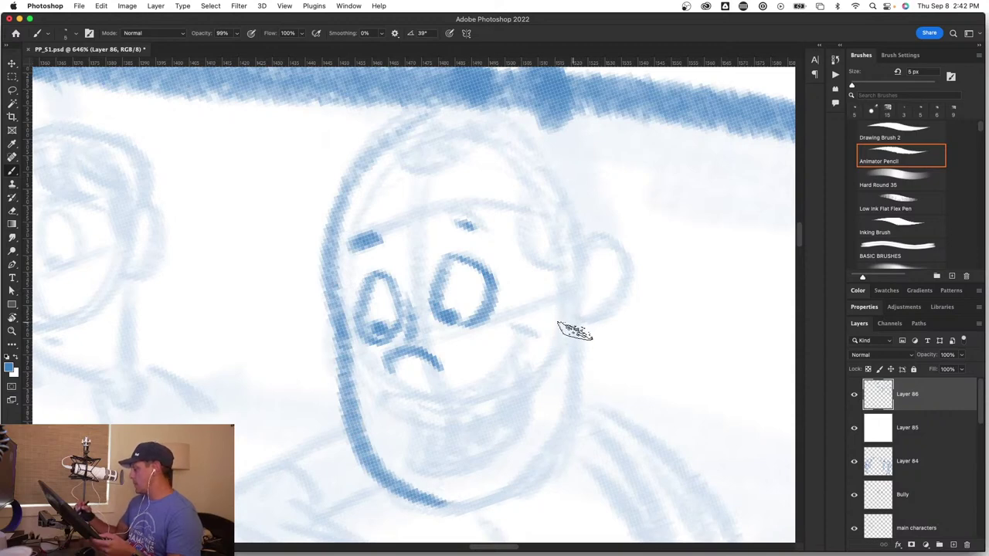
Step: Trace the smiling passenger's back jaw line, the ear with its inner fold, and the curved sideburn in front of it
mouse_move(574, 331)
mouse_down()
mouse_move(559, 396)
mouse_move(505, 494)
mouse_up()
mouse_move(570, 254)
mouse_down()
mouse_move(591, 234)
mouse_move(566, 326)
mouse_up()
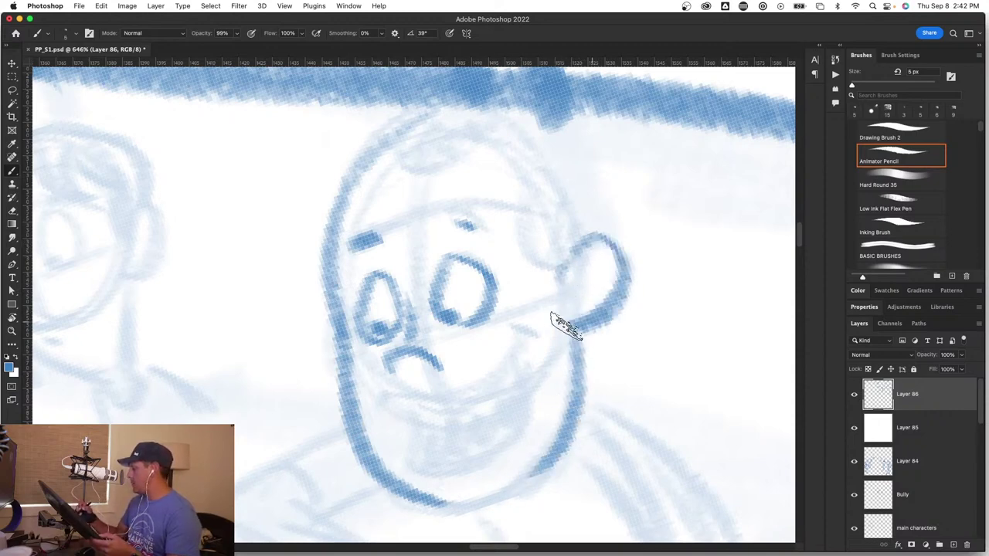
mouse_move(557, 290)
mouse_down()
mouse_move(589, 239)
mouse_move(572, 300)
mouse_move(599, 268)
mouse_up()
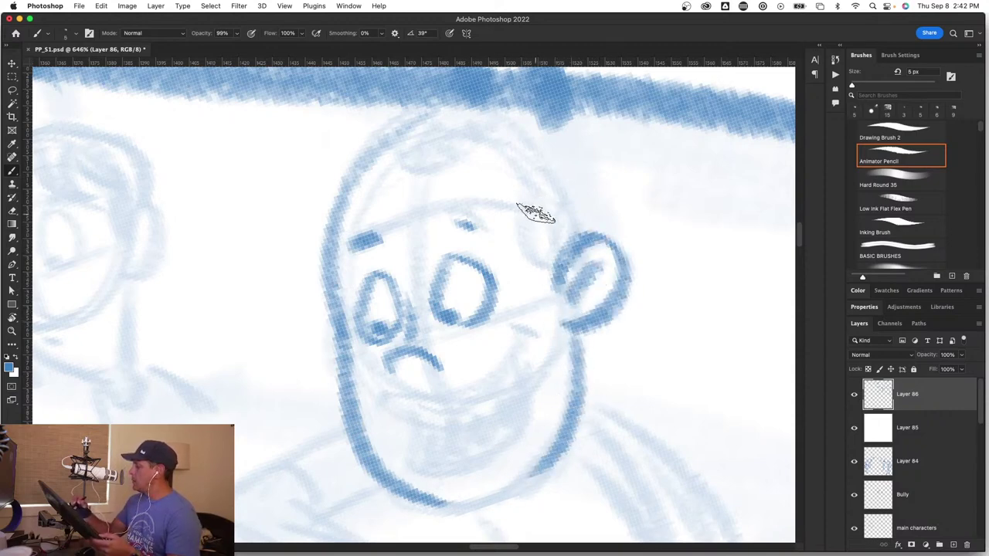
drag(535, 214, 567, 251)
Step: Erase the window-frame strokes overlapping the smiling passenger's crown together with the upper part of the head outline
key(z)
drag(556, 353, 536, 367)
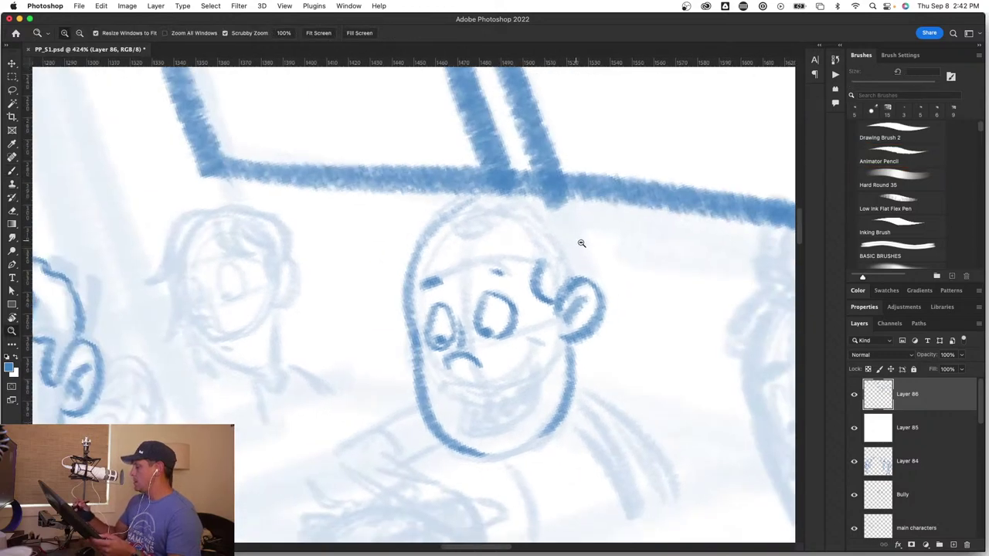
drag(581, 243, 610, 243)
key(b)
drag(280, 247, 429, 153)
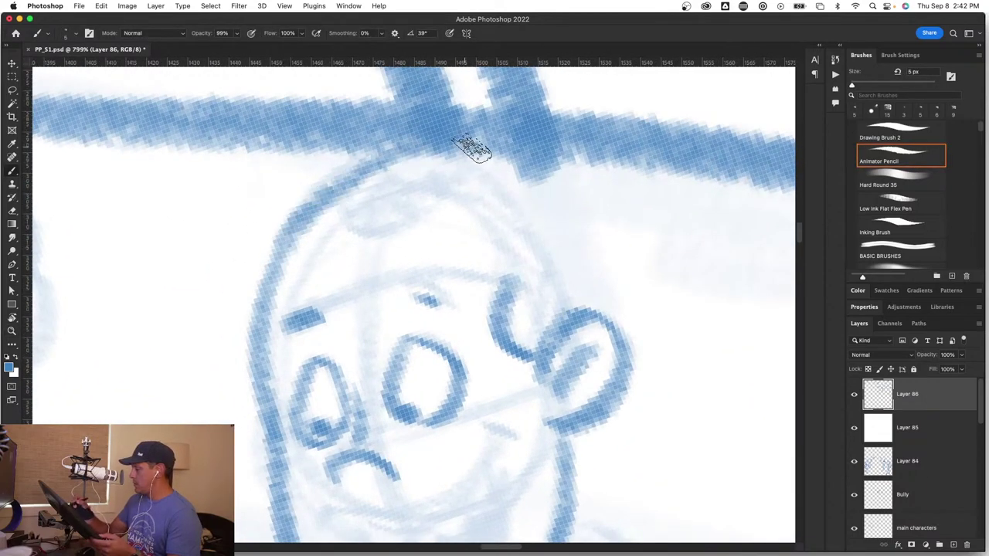
mouse_move(328, 203)
mouse_down()
mouse_move(402, 158)
mouse_move(527, 168)
mouse_move(472, 146)
mouse_move(334, 193)
mouse_move(442, 159)
mouse_move(589, 189)
mouse_up()
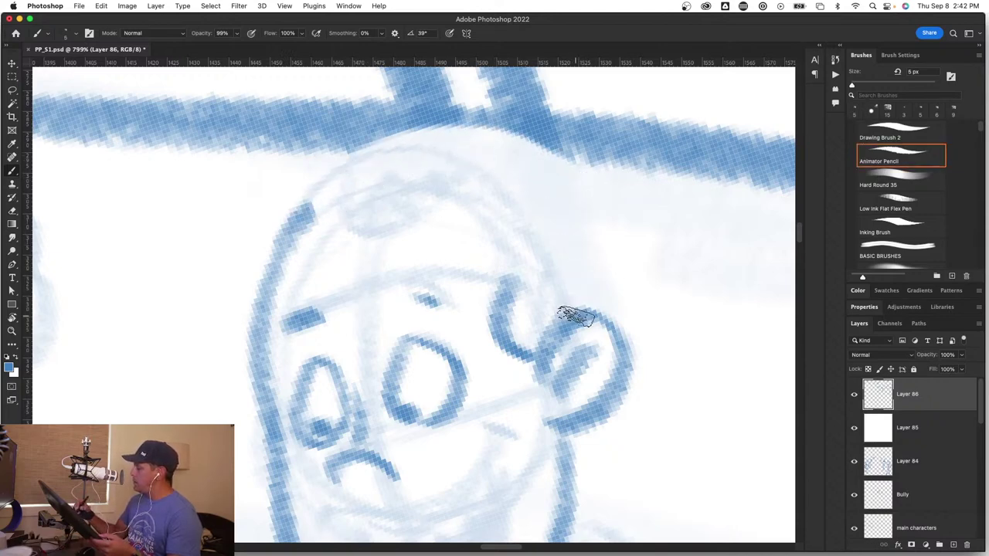
Step: Retrace the smiling passenger's head outline from the ear over the crown, and add the wavy hairline down to the sideburn
mouse_move(569, 316)
mouse_down()
mouse_move(527, 207)
mouse_move(453, 157)
mouse_move(346, 177)
mouse_move(270, 280)
mouse_up()
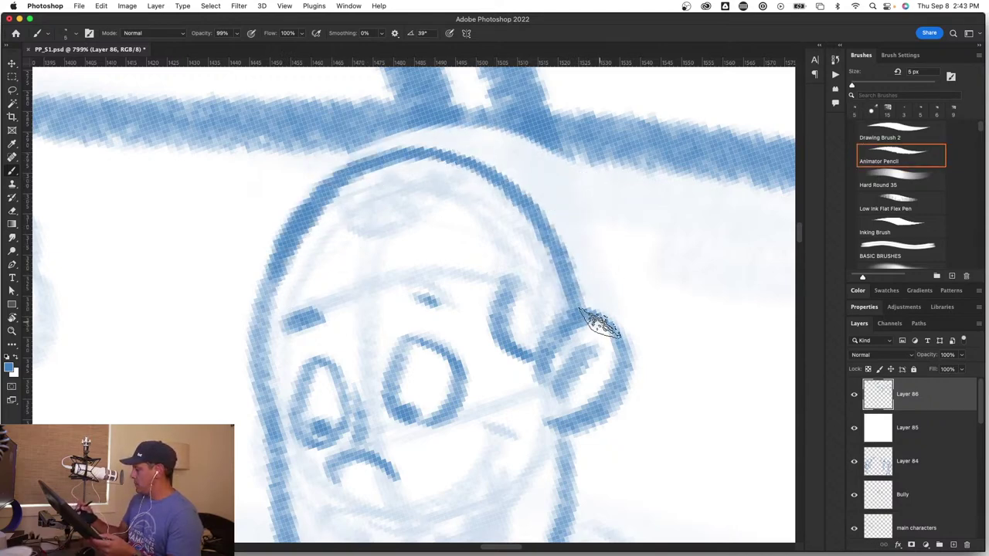
key(super+z)
mouse_move(579, 312)
mouse_down()
mouse_move(521, 191)
mouse_move(444, 155)
mouse_move(335, 176)
mouse_move(261, 308)
mouse_move(272, 268)
mouse_move(272, 402)
mouse_up()
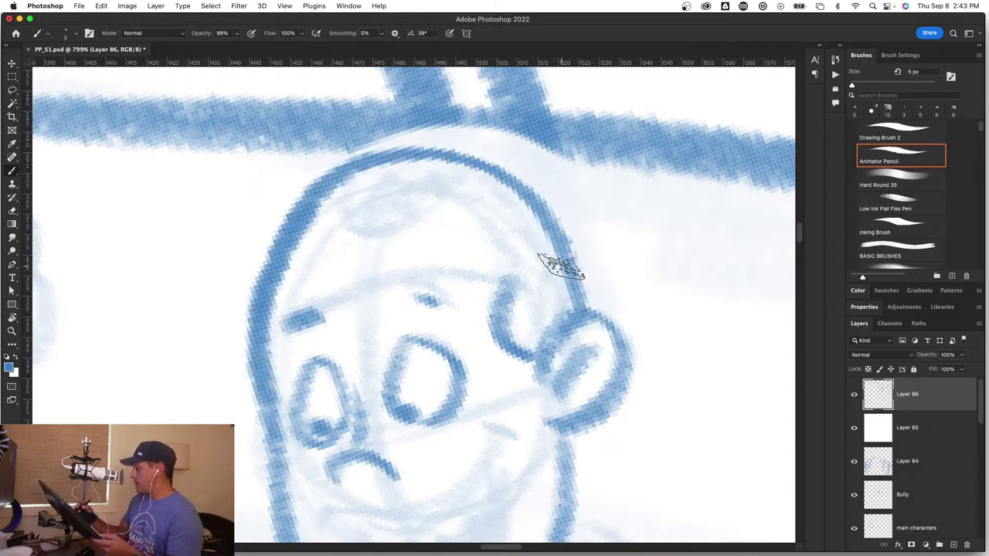
drag(496, 297, 519, 232)
mouse_move(329, 200)
mouse_down()
mouse_move(411, 220)
mouse_move(485, 209)
mouse_move(525, 339)
mouse_up()
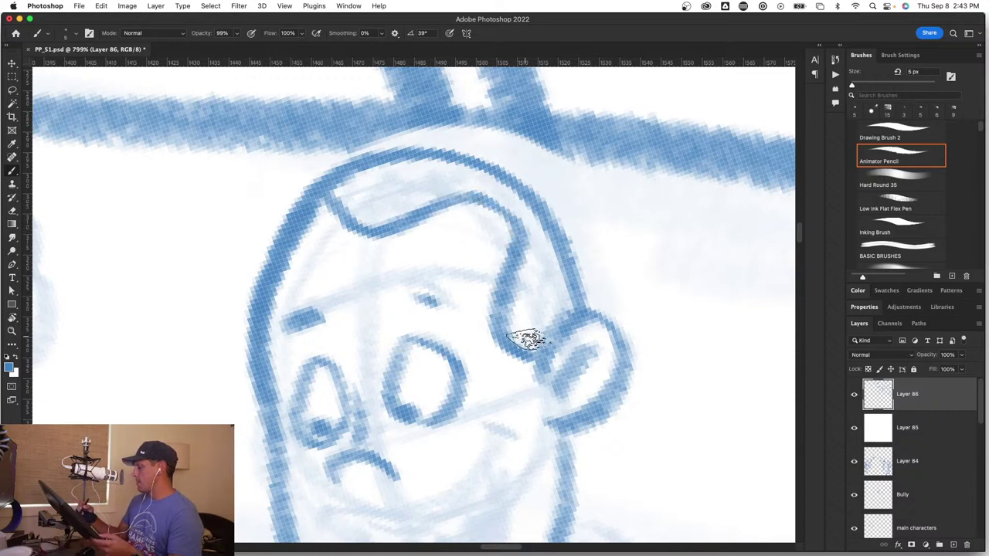
Step: Trace the smiling passenger's open grin with its cheek crease and shade the mouth interior below the upper lip
key(z)
mouse_move(518, 462)
mouse_down()
mouse_move(499, 468)
mouse_move(531, 287)
mouse_up()
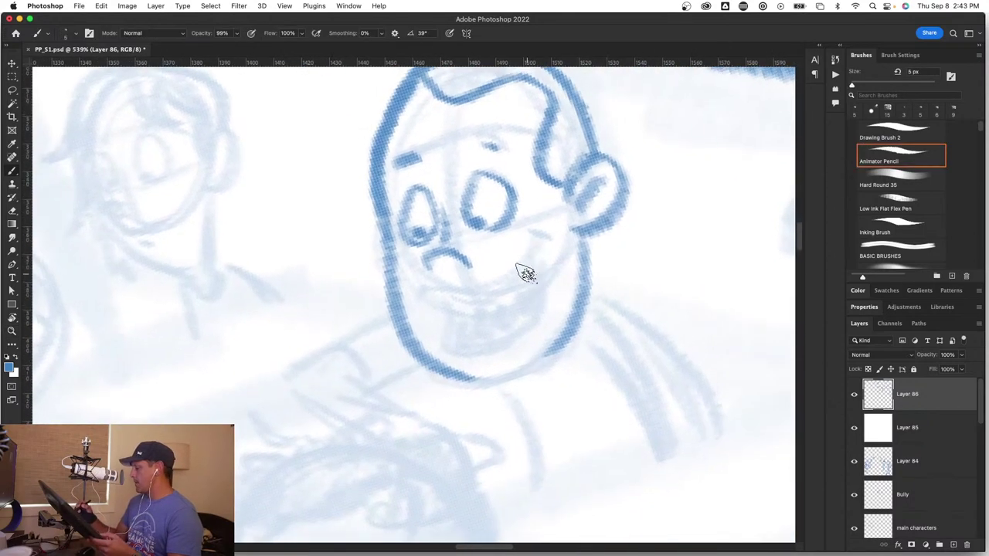
scroll(525, 274, up, 5)
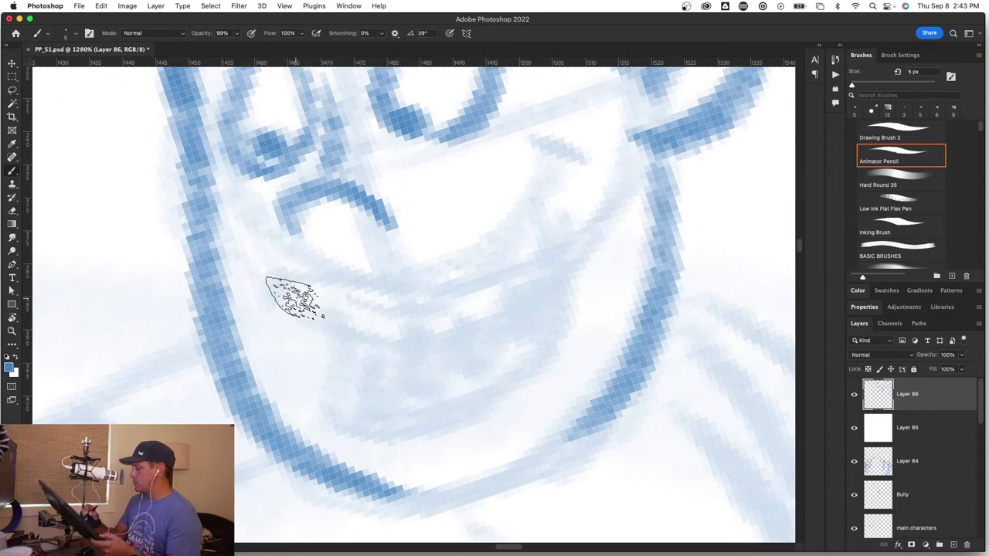
mouse_move(287, 301)
mouse_down()
mouse_move(563, 172)
mouse_move(532, 143)
mouse_up()
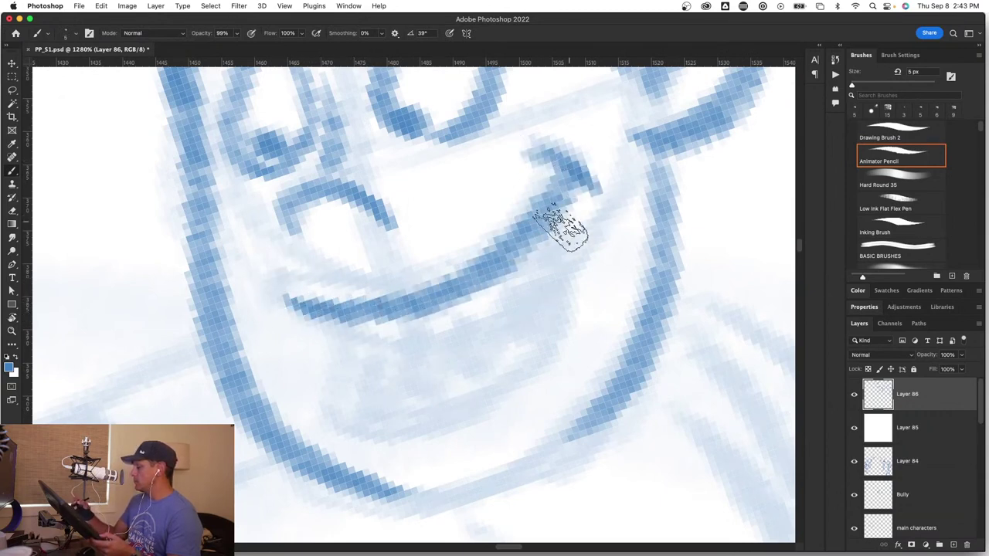
drag(397, 332, 553, 258)
mouse_move(541, 214)
mouse_down()
mouse_move(430, 419)
mouse_move(372, 431)
mouse_move(360, 360)
mouse_move(370, 412)
mouse_move(435, 360)
mouse_move(530, 309)
mouse_up()
key(z)
mouse_move(530, 400)
mouse_down()
mouse_move(440, 400)
mouse_move(561, 399)
mouse_up()
key(b)
Step: Trace the smiling passenger's bent arm from shoulder to elbow, with the sleeve edge and the inner arm line
key(z)
drag(402, 378, 424, 390)
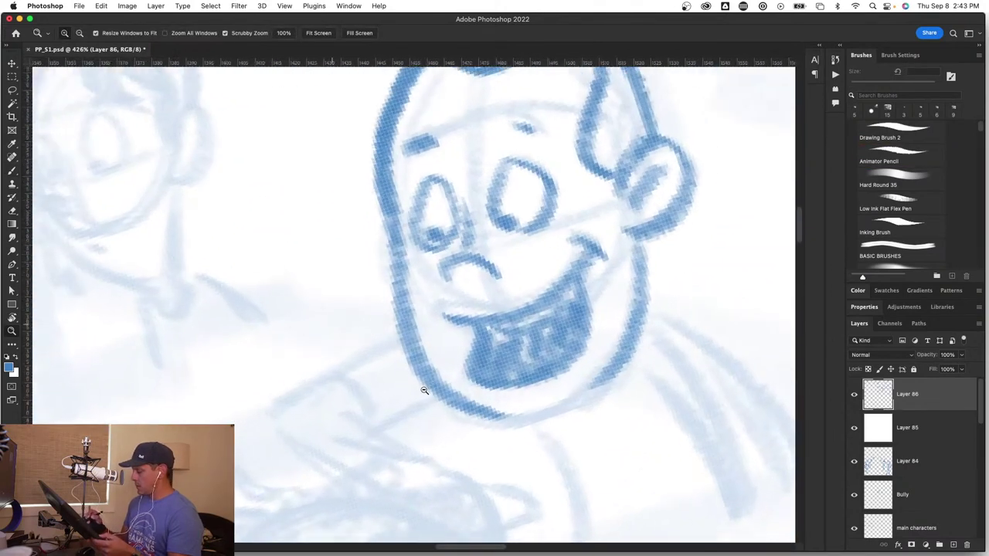
key(b)
mouse_move(393, 332)
mouse_down()
mouse_move(304, 379)
mouse_move(316, 453)
mouse_move(351, 478)
mouse_up()
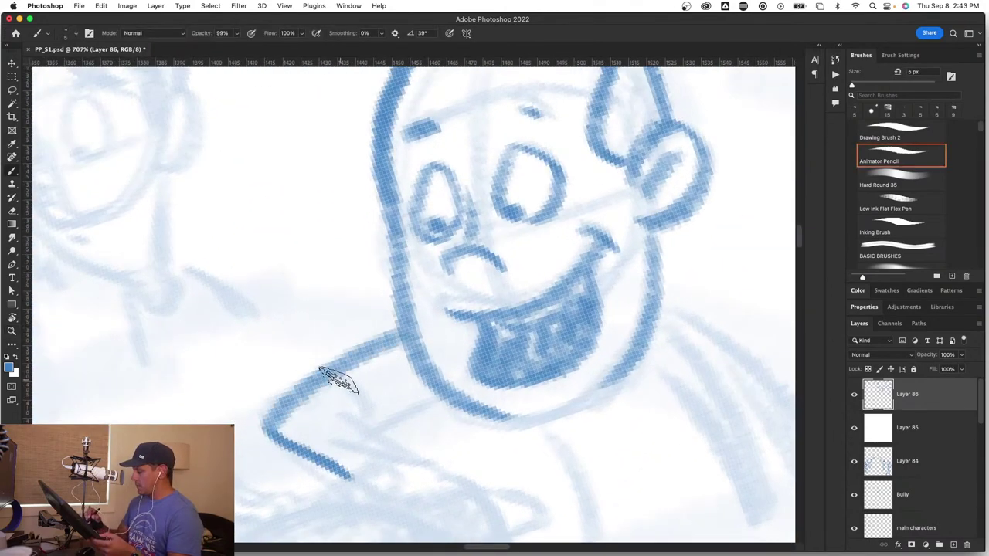
mouse_move(339, 378)
mouse_down()
mouse_move(369, 425)
mouse_move(461, 476)
mouse_up()
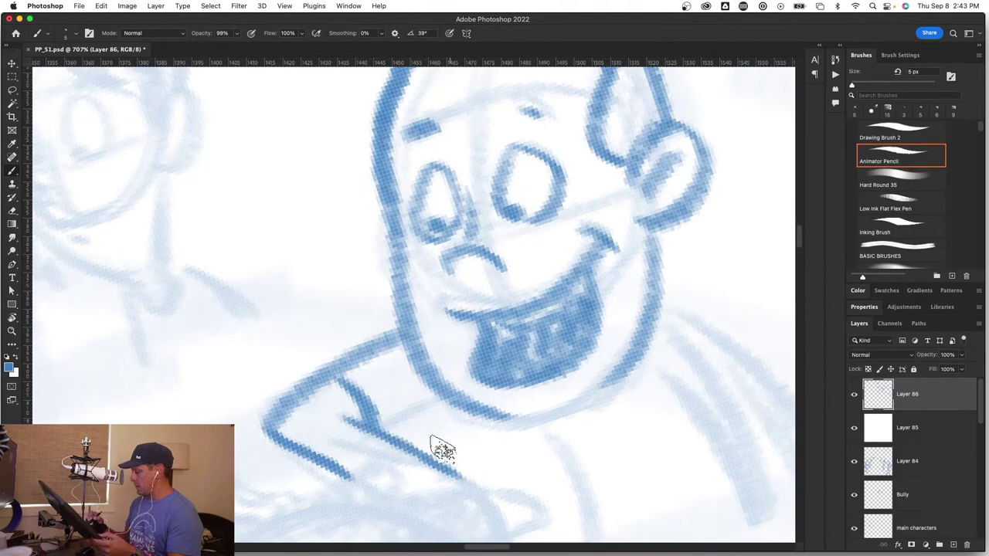
drag(377, 432, 449, 399)
Step: Close the smiling passenger's chin outline and trace the small neck curve under the jaw
key(z)
drag(505, 442, 474, 461)
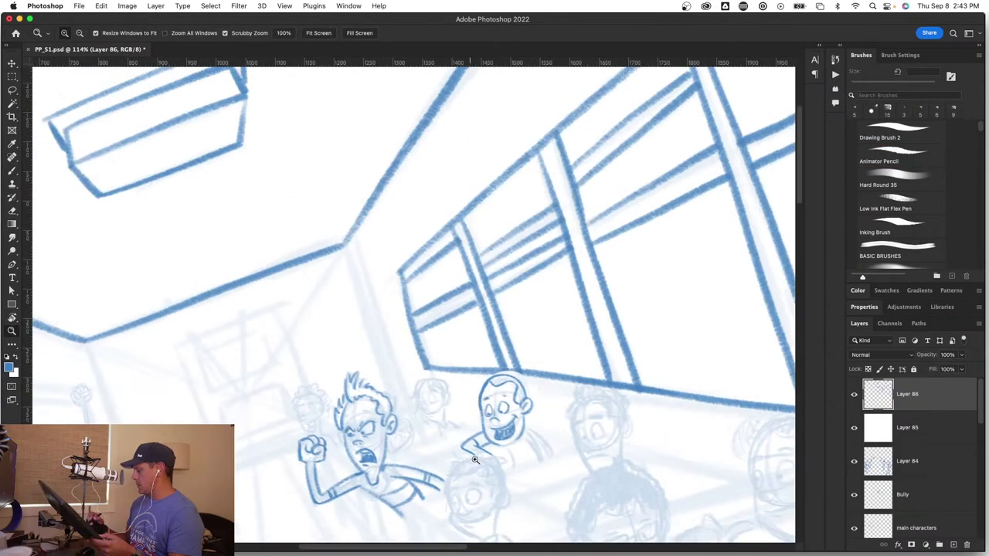
drag(551, 464, 607, 463)
key(b)
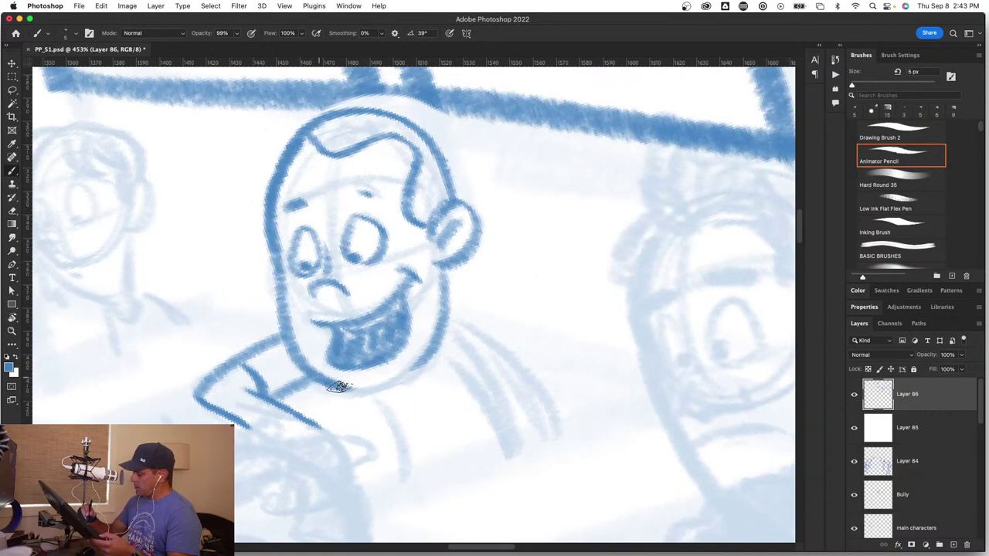
drag(338, 386, 433, 360)
key(super+z)
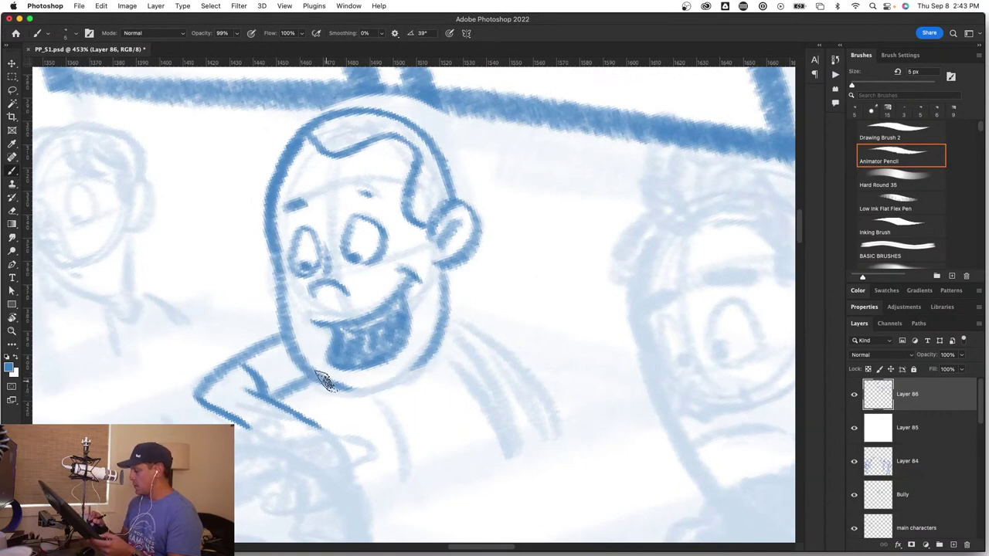
drag(371, 386, 438, 337)
drag(390, 392, 425, 372)
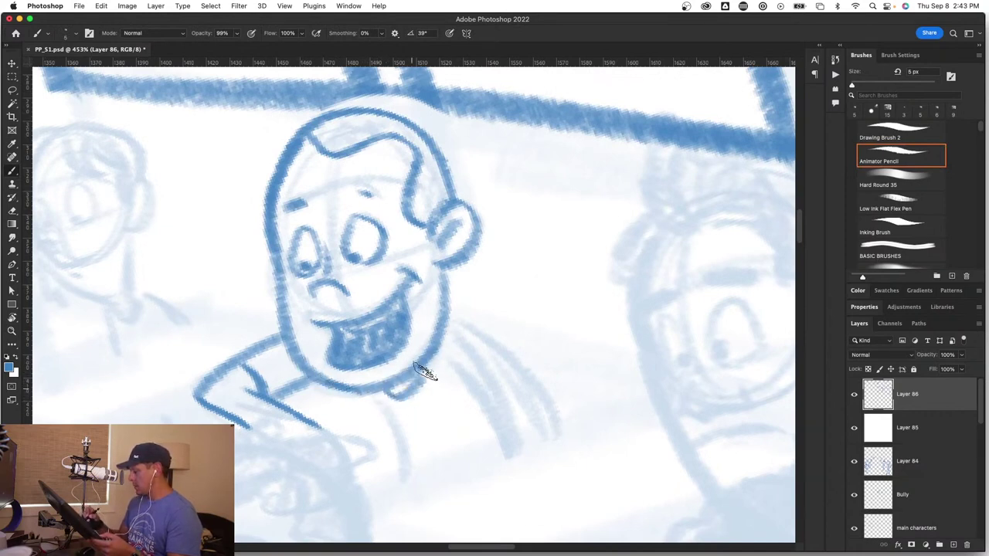
Step: Trace the smiling passenger's curved shirt-front line, the inner sleeve line and the outer shoulder contour
drag(374, 399, 407, 499)
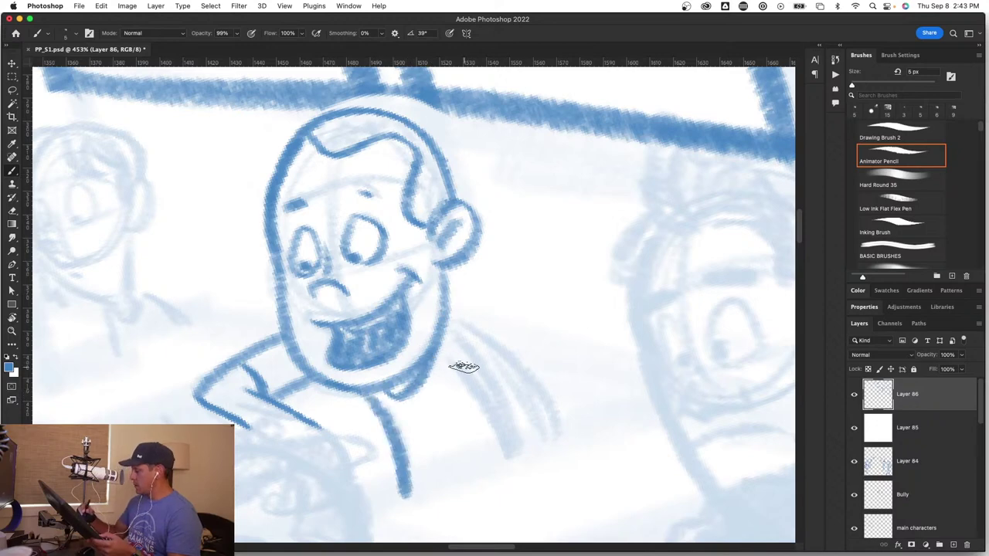
drag(463, 367, 511, 451)
mouse_move(469, 325)
mouse_down()
mouse_move(552, 437)
mouse_move(557, 425)
mouse_move(601, 438)
mouse_move(657, 430)
mouse_up()
Step: Draw the slanted seat-back edge beneath the smiling passenger's torso and erase stray strokes along it
key(z)
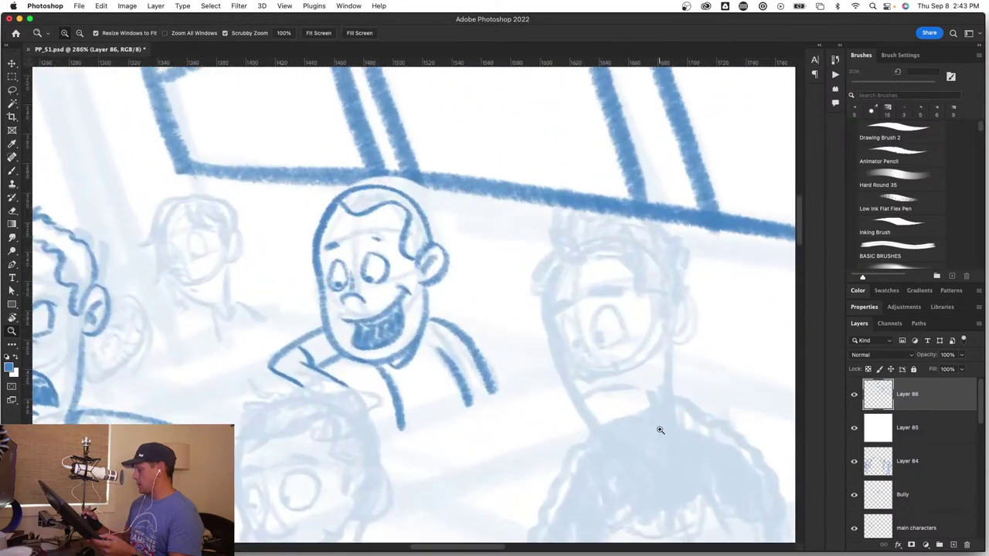
key(b)
drag(369, 434, 552, 371)
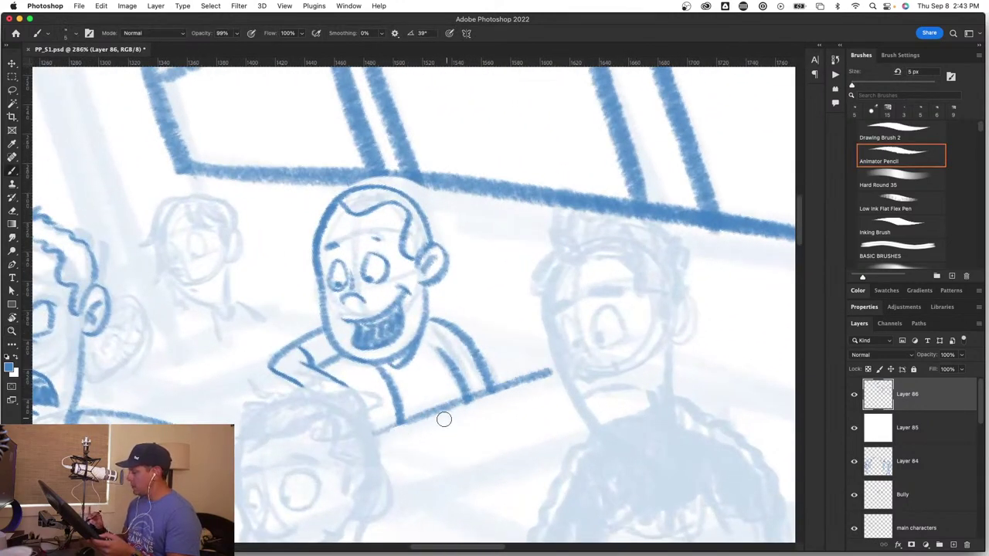
key(e)
drag(386, 430, 491, 393)
Step: Reduce the brush to 2 px and trace the small nose of the swept-haired passenger between the spiky-haired and smiling ones
key(z)
drag(448, 432, 406, 432)
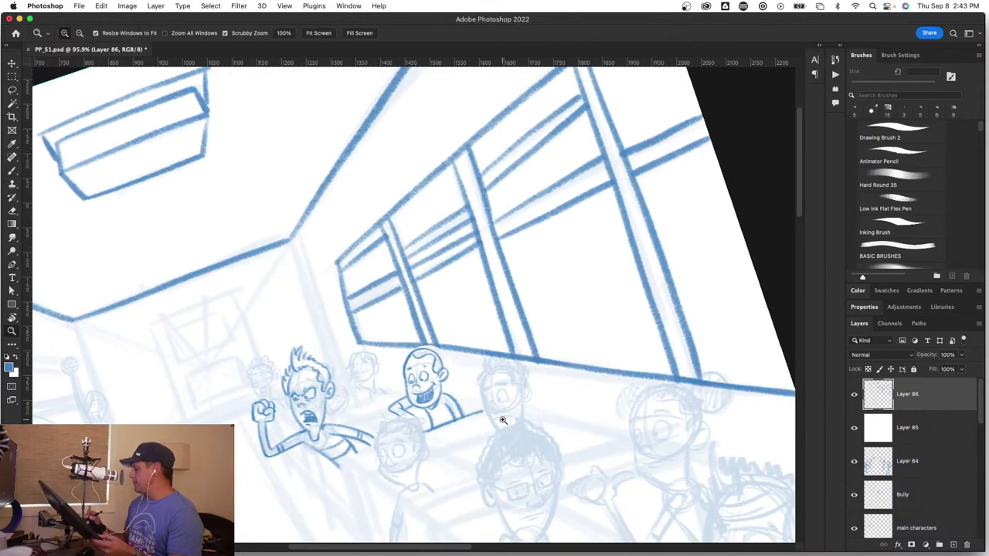
mouse_move(503, 420)
mouse_down()
mouse_move(479, 414)
mouse_move(552, 404)
mouse_up()
key(b)
mouse_move(327, 415)
mouse_down()
mouse_move(363, 391)
mouse_move(585, 363)
mouse_up()
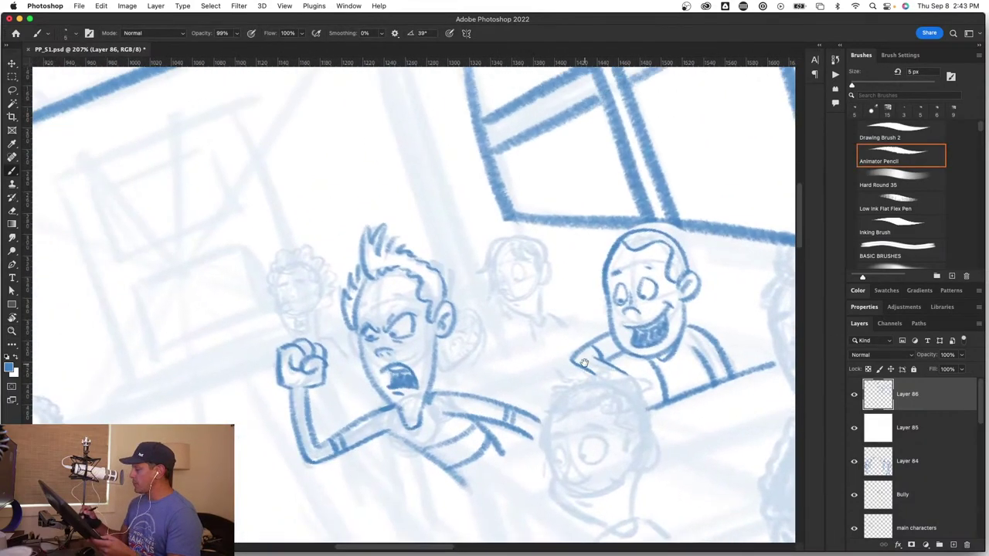
key(z)
drag(536, 270, 578, 281)
key(b)
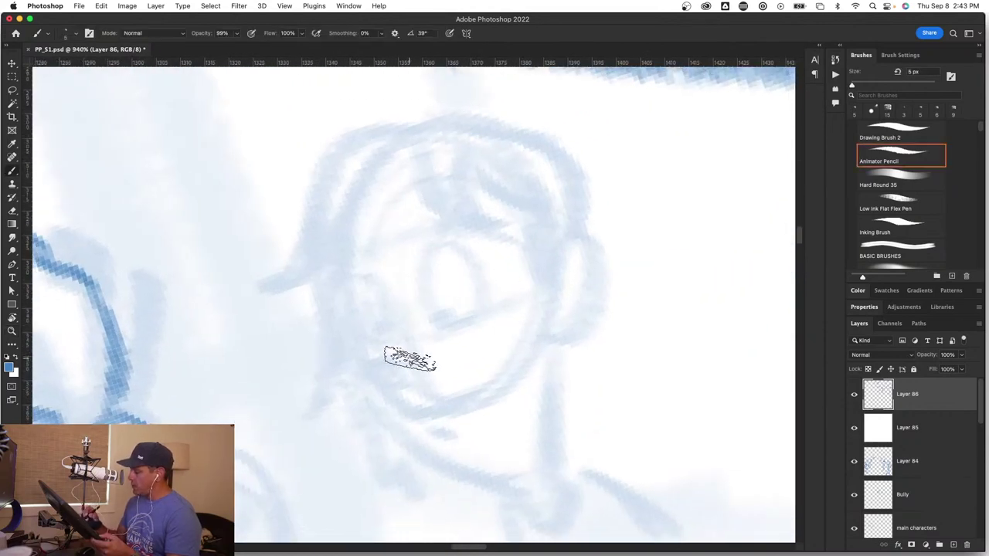
key(bracketleft)
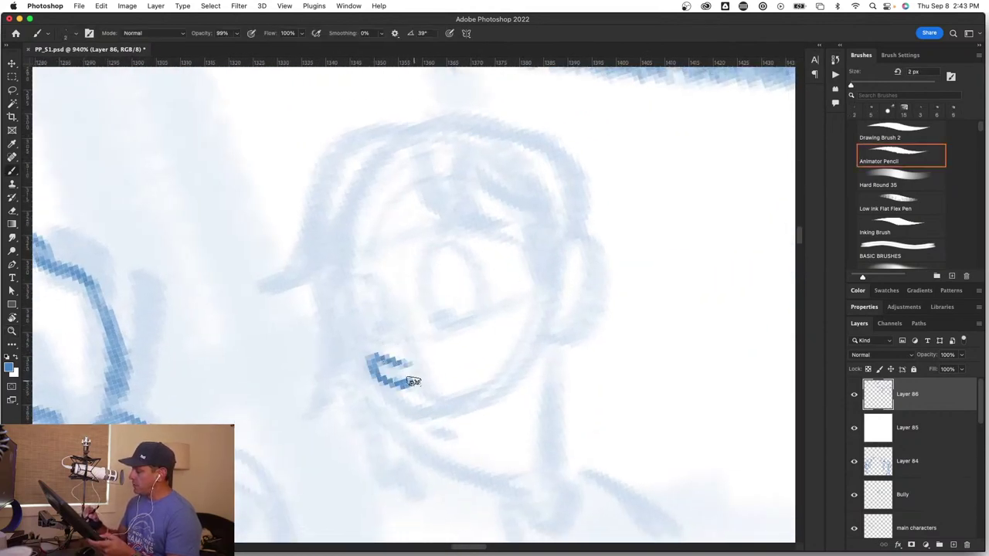
Step: Trace both eyes of the swept-haired passenger with their pupils and small eyelashes
drag(430, 283, 439, 324)
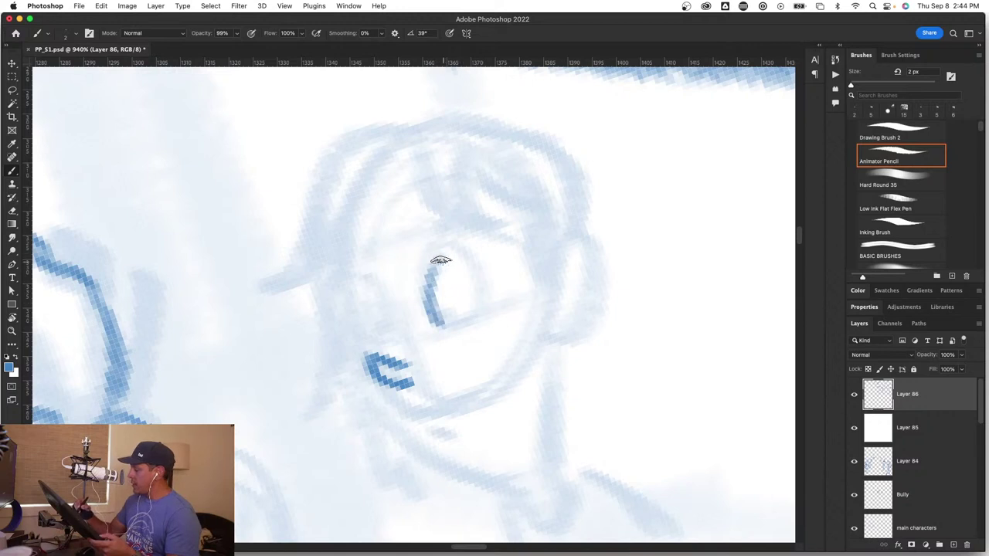
drag(480, 276, 443, 323)
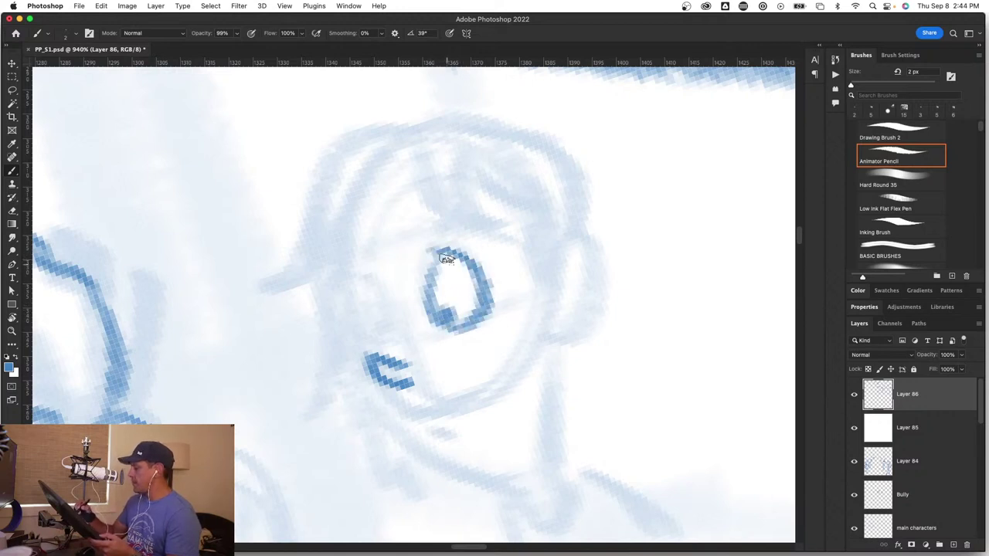
drag(437, 251, 469, 258)
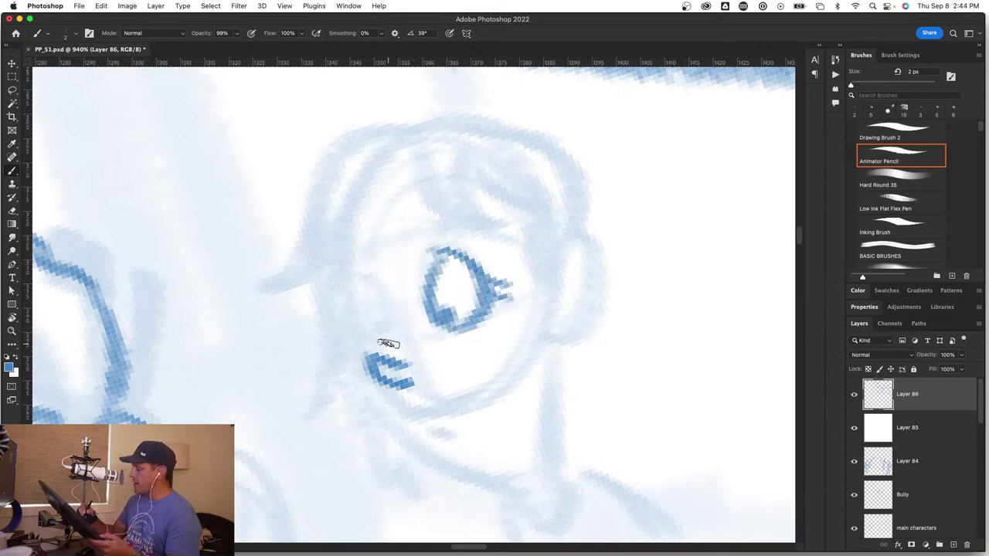
mouse_move(388, 340)
mouse_down()
mouse_move(368, 285)
mouse_move(365, 349)
mouse_up()
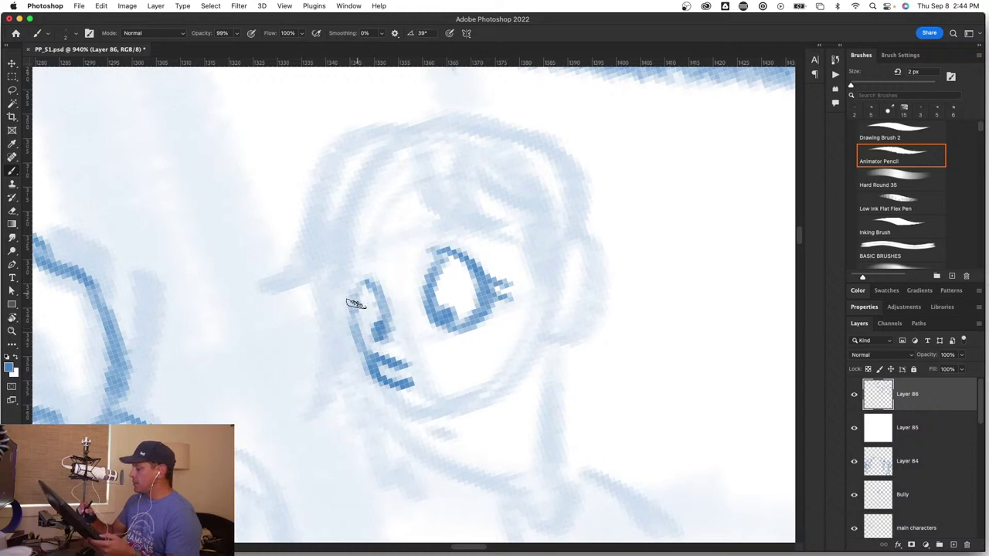
Step: Trace the swept-haired passenger's front hair contour with its flicked-out tip and the long fringe strands over the forehead
mouse_move(424, 127)
mouse_down()
mouse_move(299, 233)
mouse_move(260, 294)
mouse_up()
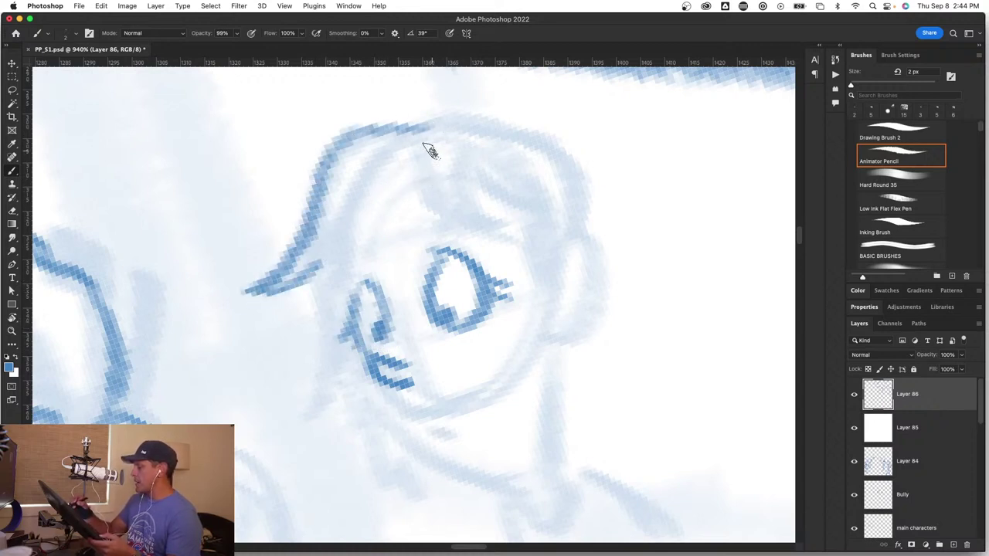
mouse_move(429, 159)
mouse_down()
mouse_move(326, 291)
mouse_move(323, 356)
mouse_up()
drag(368, 184, 347, 353)
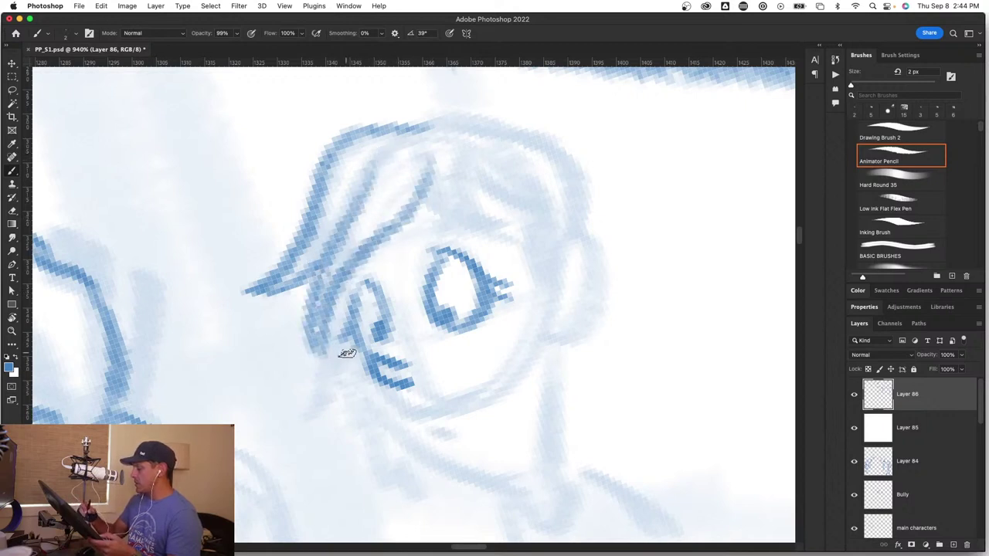
Step: Trace the swept-haired passenger's cheek and jaw line down to the neck, thickening it with a 4 px brush
drag(346, 274, 351, 373)
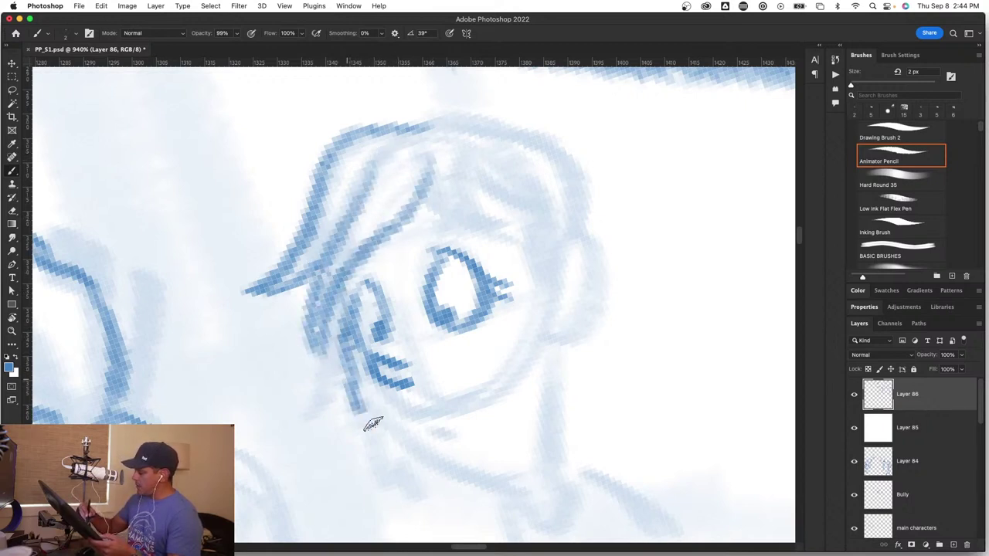
drag(373, 424, 538, 479)
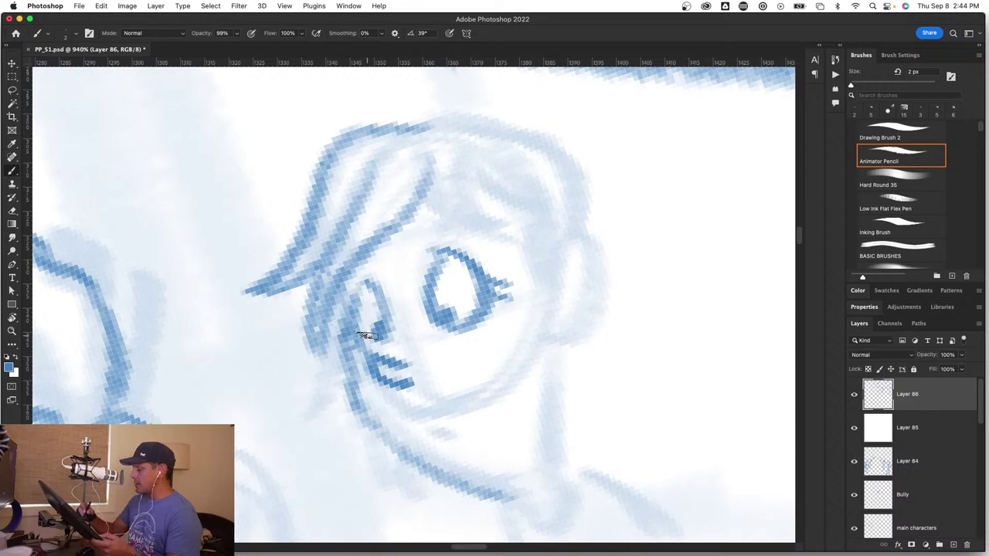
key(bracketleft)
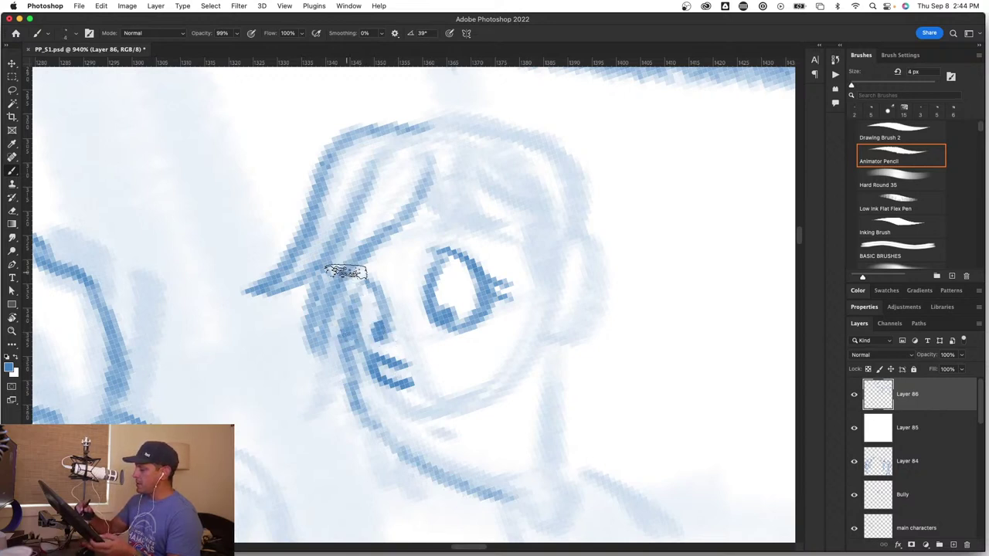
mouse_move(342, 270)
mouse_down()
mouse_move(353, 379)
mouse_move(442, 478)
mouse_up()
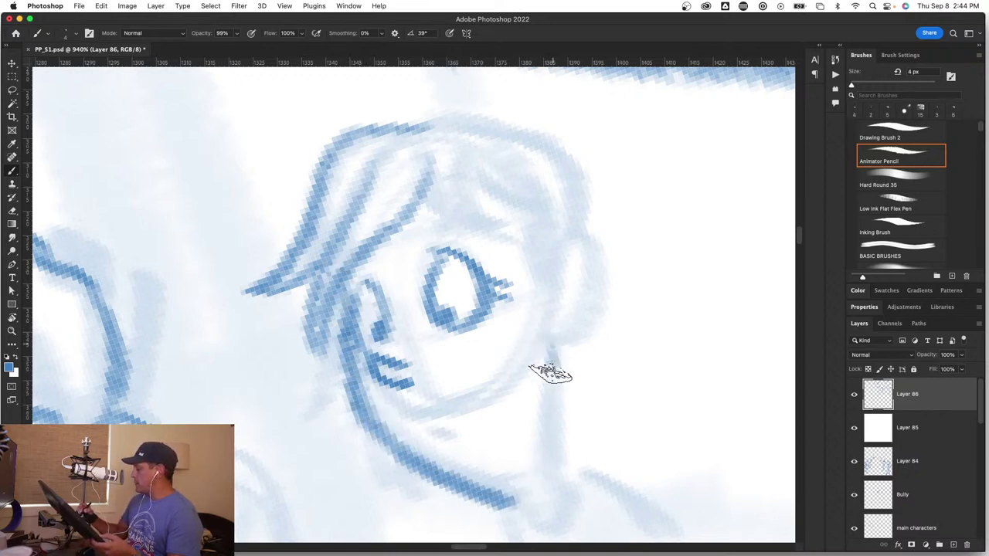
Step: Trace the swept-haired passenger's back neck line, ear, fringe and top hair contour
drag(550, 349, 552, 475)
mouse_move(539, 301)
mouse_down()
mouse_move(610, 267)
mouse_move(559, 320)
mouse_move(587, 255)
mouse_up()
drag(442, 176, 530, 218)
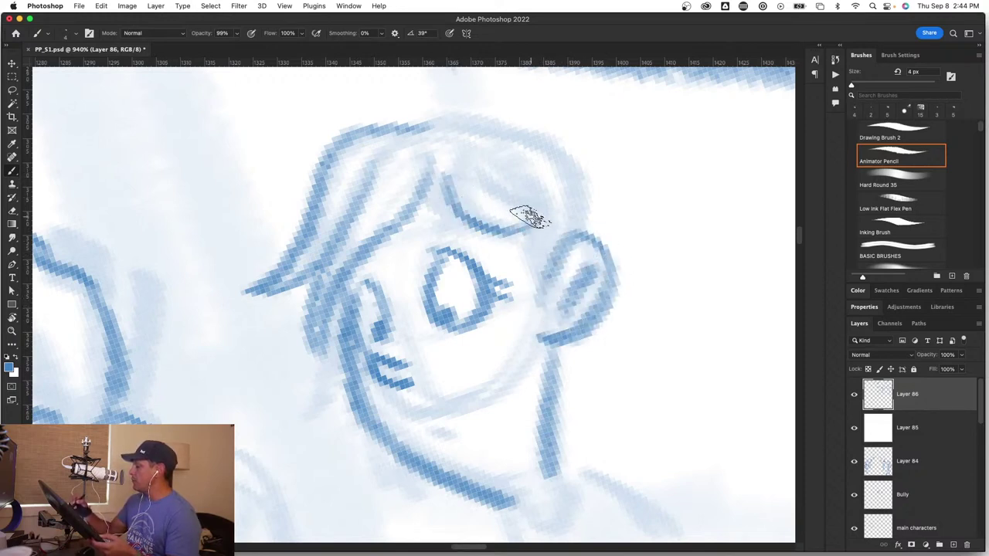
mouse_move(435, 173)
mouse_down()
mouse_move(546, 206)
mouse_move(539, 283)
mouse_up()
mouse_move(255, 287)
mouse_down()
mouse_move(300, 221)
mouse_move(483, 136)
mouse_move(613, 169)
mouse_move(592, 227)
mouse_move(548, 142)
mouse_up()
Step: Trace the swept-haired passenger's smile and the collar and shoulder lines below the neck
key(z)
mouse_move(506, 383)
mouse_down()
mouse_move(493, 396)
mouse_move(610, 415)
mouse_up()
key(b)
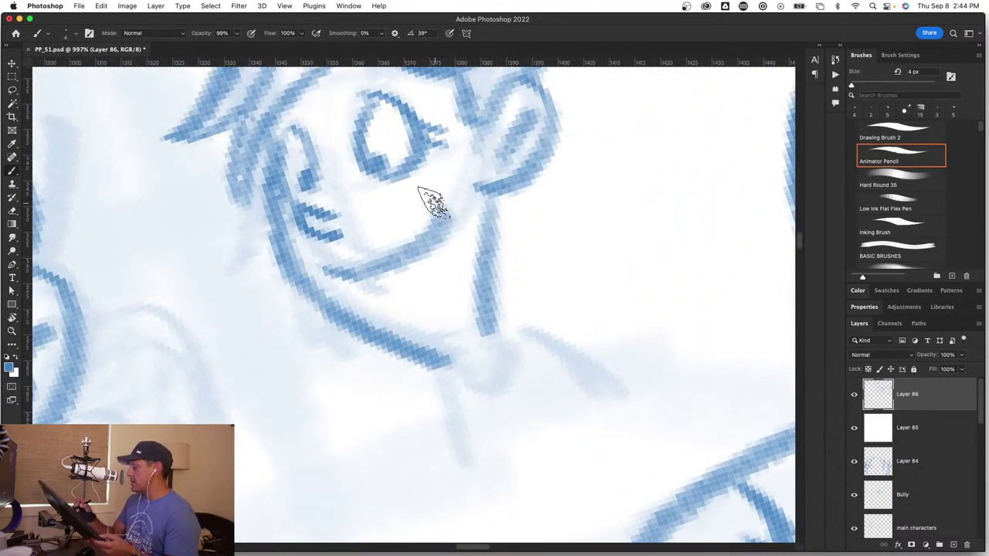
key(z)
drag(464, 342, 417, 384)
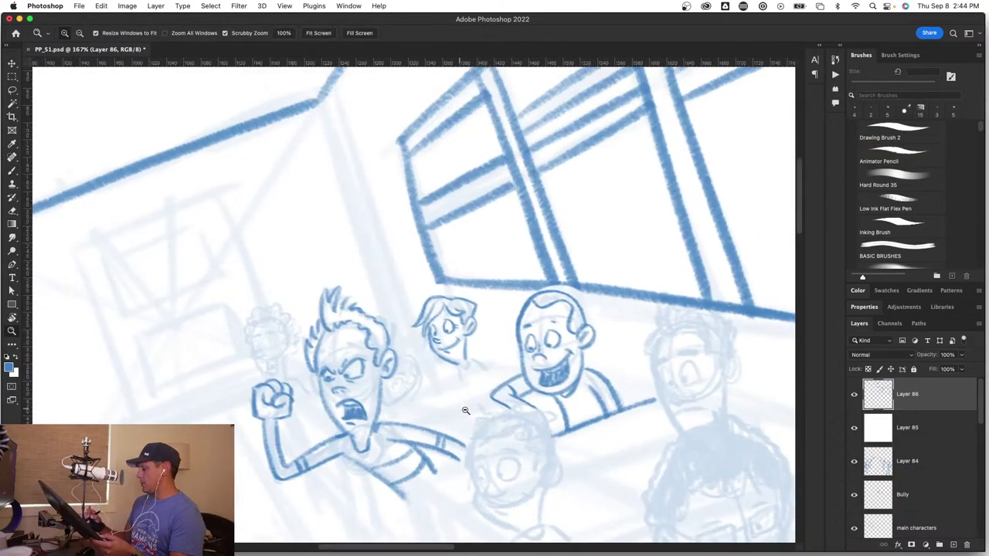
drag(465, 410, 514, 408)
key(b)
mouse_move(474, 269)
mouse_down()
mouse_move(484, 222)
mouse_move(541, 250)
mouse_up()
Step: Trace the eyes, nose and mouth of the small passenger peeking out behind the spiky-haired passenger's ear
key(z)
mouse_move(445, 394)
mouse_down()
mouse_move(377, 412)
mouse_move(486, 371)
mouse_up()
mouse_move(463, 307)
mouse_down()
mouse_move(464, 232)
mouse_move(474, 276)
mouse_up()
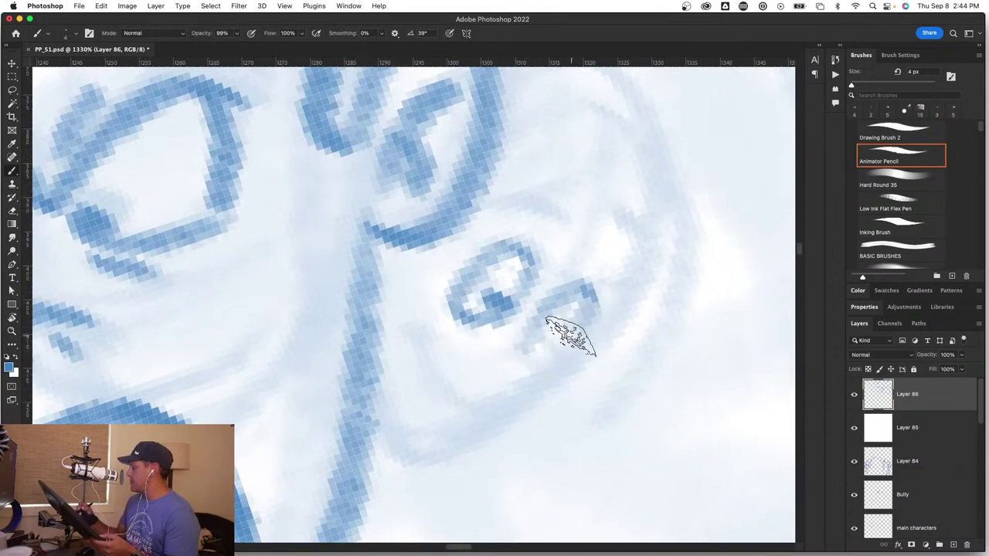
mouse_move(572, 301)
mouse_down()
mouse_move(584, 340)
mouse_move(539, 352)
mouse_move(554, 336)
mouse_move(540, 356)
mouse_move(520, 328)
mouse_move(527, 356)
mouse_move(491, 347)
mouse_up()
mouse_move(433, 316)
mouse_down()
mouse_move(418, 336)
mouse_move(496, 410)
mouse_move(417, 421)
mouse_up()
Step: Trace the peeking passenger's hair contour, fringe line and jaw up to the spiky-haired passenger's head
key(z)
drag(543, 413, 610, 425)
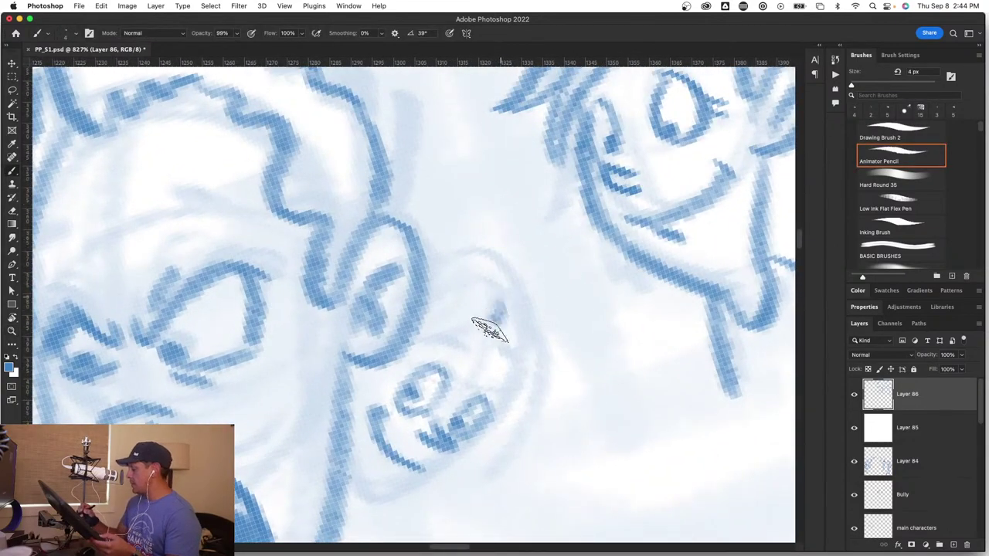
drag(498, 323, 347, 363)
mouse_move(507, 276)
mouse_down()
mouse_move(439, 253)
mouse_move(514, 263)
mouse_move(524, 274)
mouse_move(511, 276)
mouse_move(543, 380)
mouse_move(519, 439)
mouse_up()
mouse_move(504, 320)
mouse_down()
mouse_move(521, 358)
mouse_move(521, 422)
mouse_move(539, 403)
mouse_move(504, 456)
mouse_move(451, 459)
mouse_move(487, 422)
mouse_move(442, 475)
mouse_move(352, 486)
mouse_move(357, 470)
mouse_move(373, 494)
mouse_up()
key(z)
drag(452, 499, 397, 504)
scroll(465, 506, up, 5)
key(b)
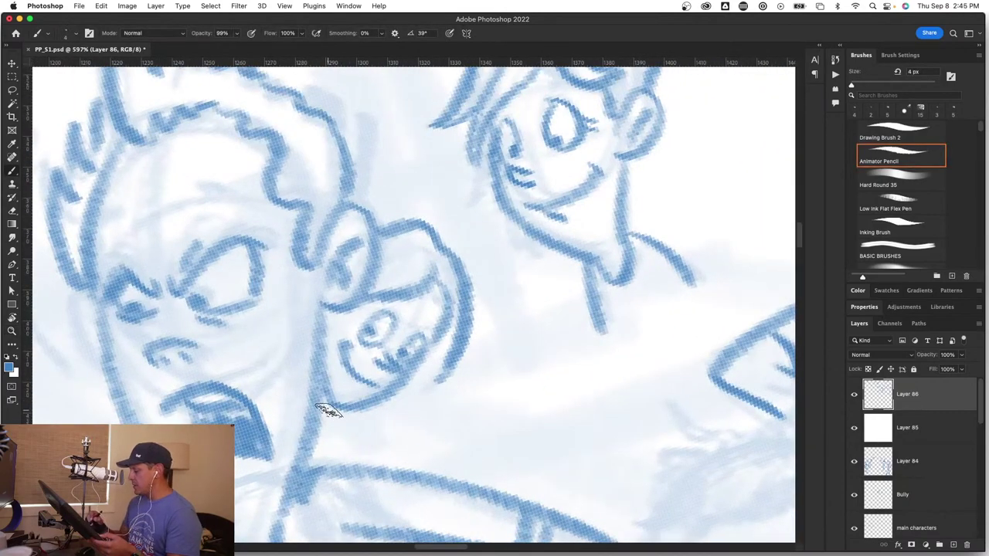
Step: Rotate the canvas view to -6° and trace the rear door frame's top and side edges with a 5 px brush
key(z)
scroll(448, 479, down, 5)
scroll(517, 486, up, 5)
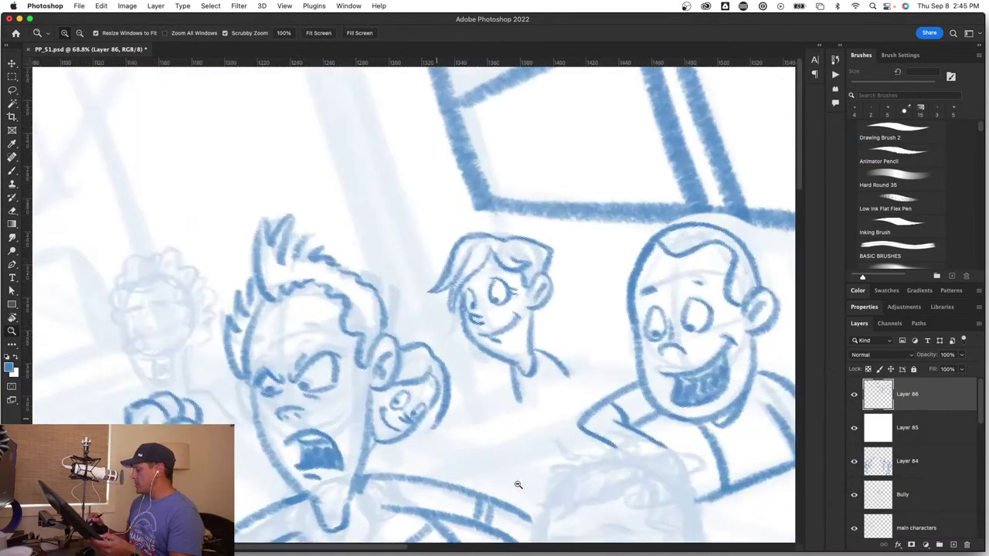
scroll(554, 461, down, 4)
key(b)
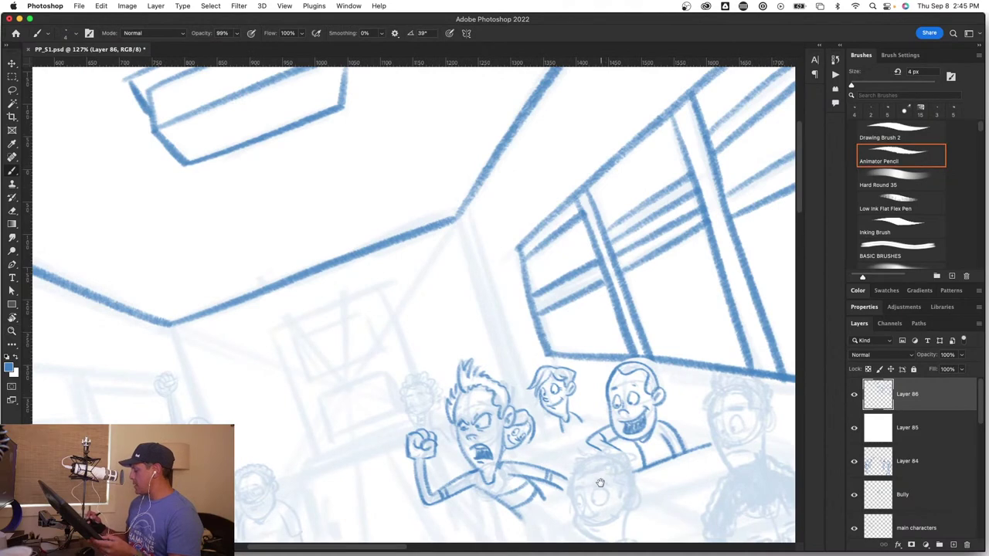
mouse_move(600, 483)
mouse_down()
mouse_move(572, 340)
mouse_move(627, 358)
mouse_up()
key(z)
drag(357, 161, 417, 171)
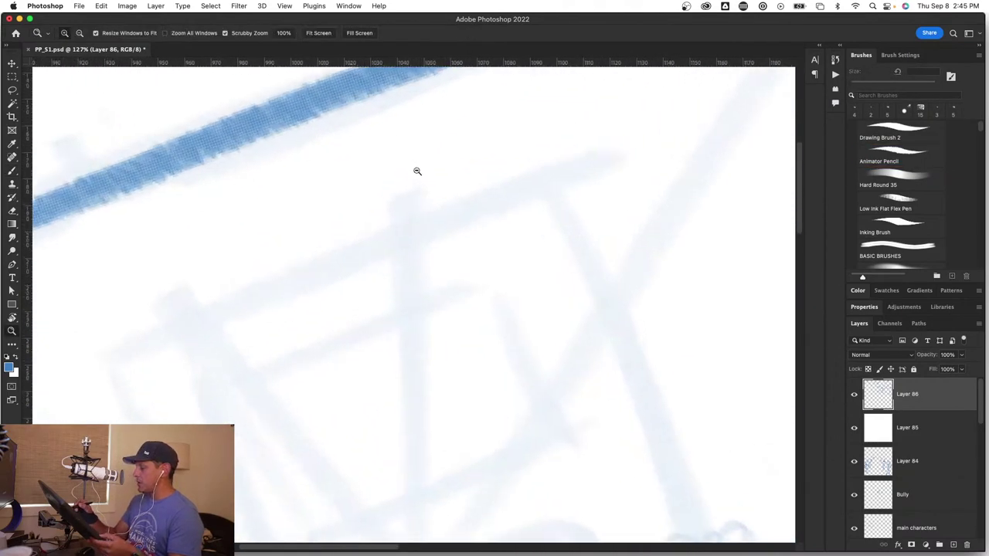
key(b)
key(z)
drag(335, 367, 300, 373)
key(b)
drag(418, 418, 455, 306)
key(r)
drag(563, 386, 544, 415)
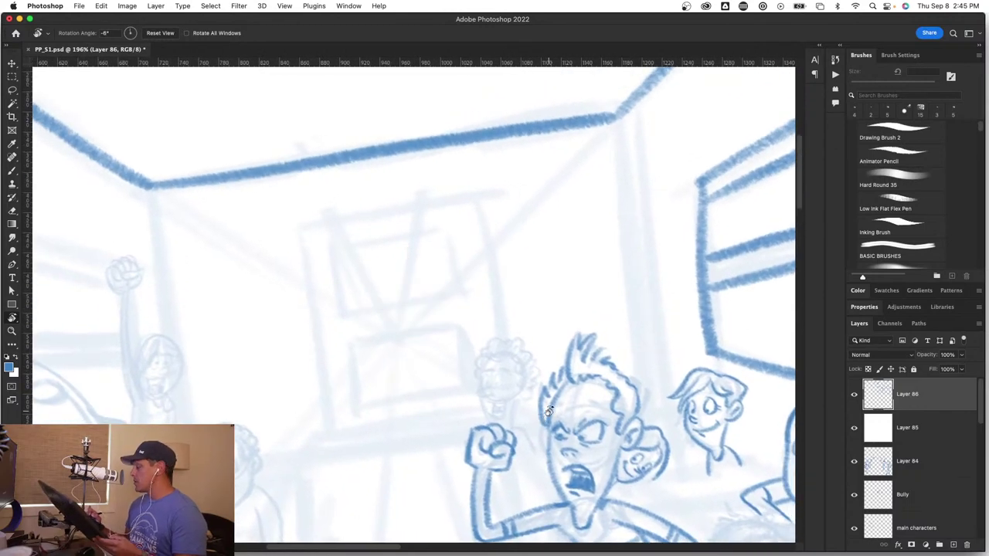
key(b)
drag(299, 230, 447, 204)
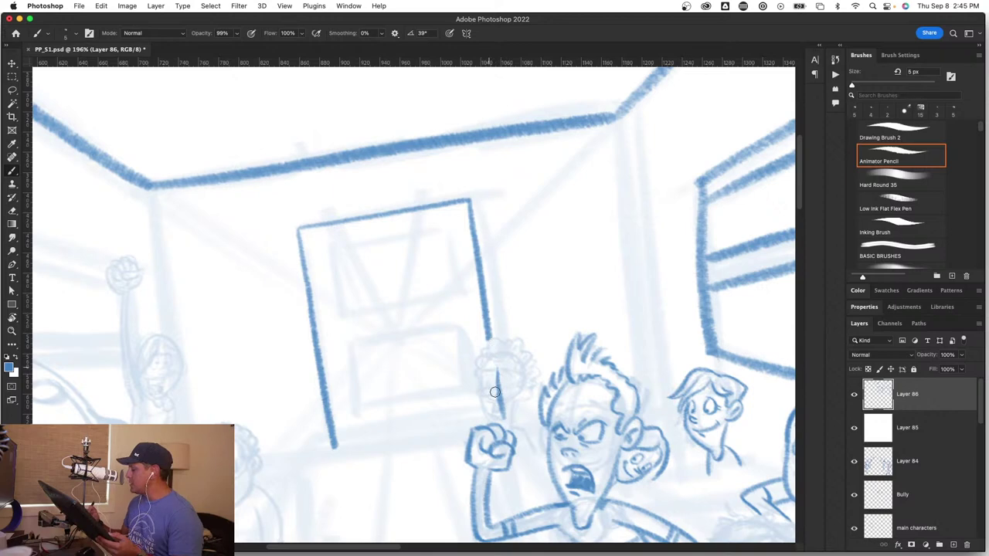
Step: Trace the face features, curly hair contour and ear of the passenger behind the raised fist
key(z)
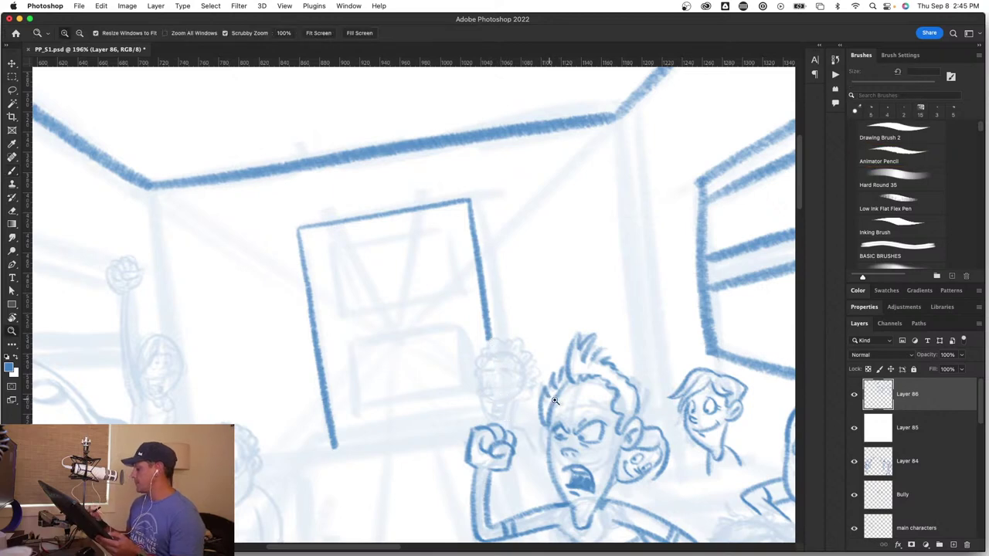
drag(550, 398, 597, 404)
key(b)
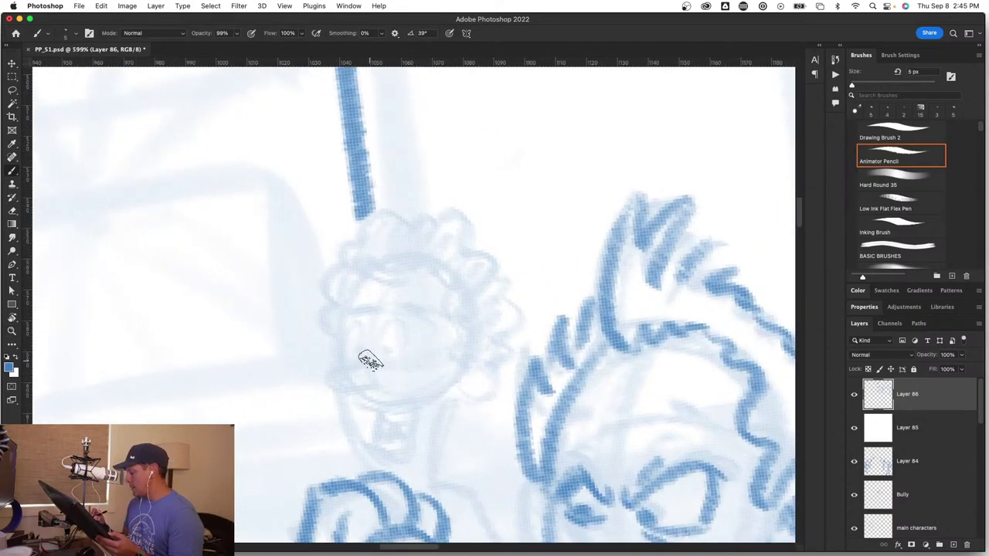
mouse_move(332, 376)
mouse_down()
mouse_move(377, 382)
mouse_move(412, 348)
mouse_move(381, 354)
mouse_move(395, 338)
mouse_move(359, 349)
mouse_up()
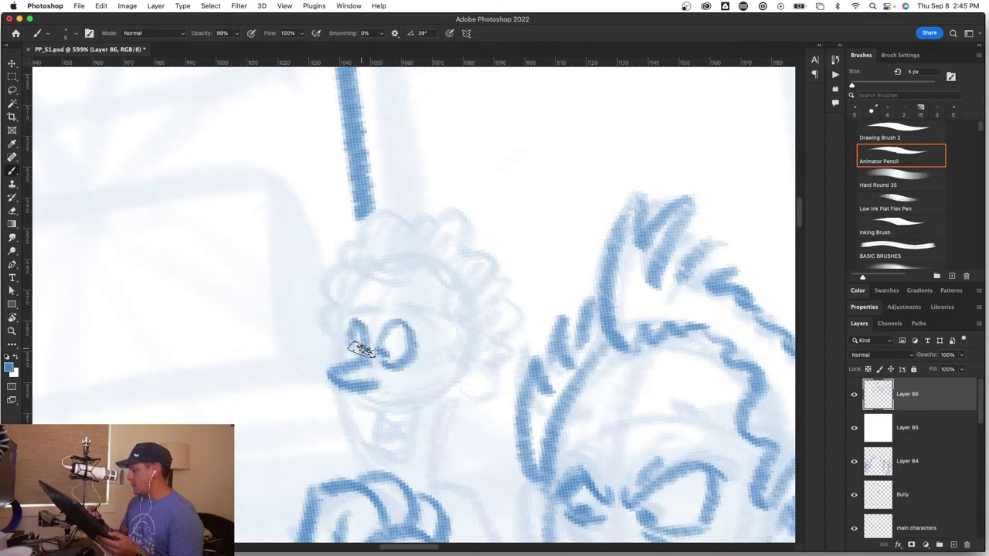
mouse_move(371, 275)
mouse_down()
mouse_move(340, 335)
mouse_move(344, 365)
mouse_move(321, 280)
mouse_move(345, 265)
mouse_move(338, 257)
mouse_move(363, 224)
mouse_move(420, 230)
mouse_move(419, 220)
mouse_move(444, 216)
mouse_move(501, 265)
mouse_move(484, 268)
mouse_move(500, 314)
mouse_move(519, 318)
mouse_move(505, 321)
mouse_move(492, 349)
mouse_move(486, 401)
mouse_move(468, 357)
mouse_move(453, 370)
mouse_move(474, 346)
mouse_move(456, 393)
mouse_up()
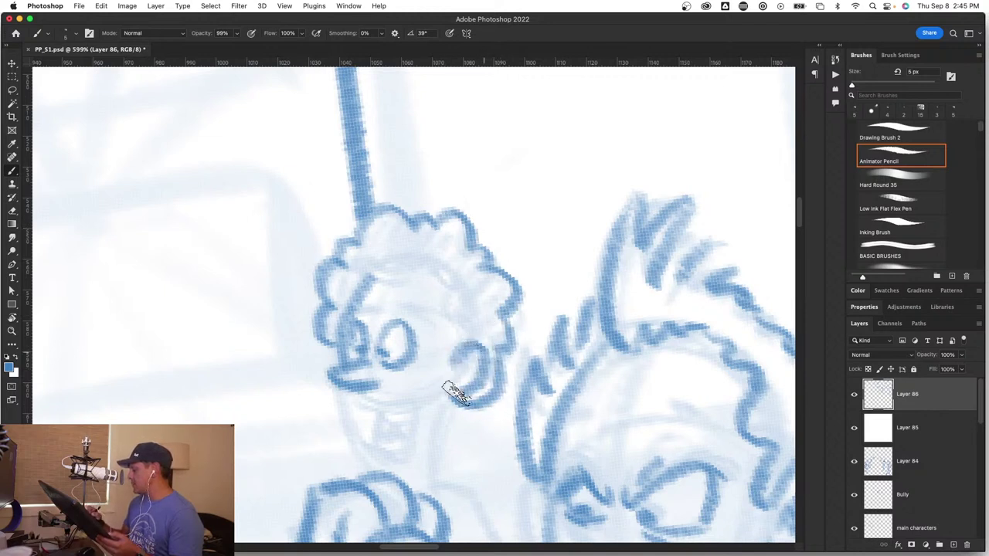
mouse_move(453, 354)
mouse_down()
mouse_move(446, 315)
mouse_move(396, 407)
mouse_move(512, 441)
mouse_move(556, 441)
mouse_up()
Step: Trace the curly-haired passenger's open mouth with its upper teeth line and darken the inside
key(z)
key(b)
drag(444, 210, 462, 229)
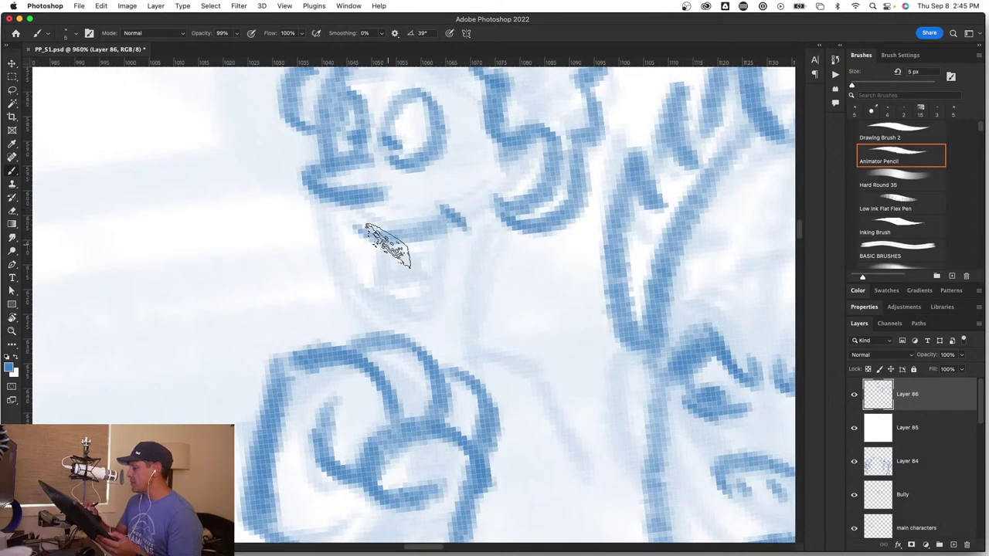
mouse_move(388, 246)
mouse_down()
mouse_move(450, 244)
mouse_move(407, 316)
mouse_move(385, 304)
mouse_move(388, 285)
mouse_move(424, 302)
mouse_up()
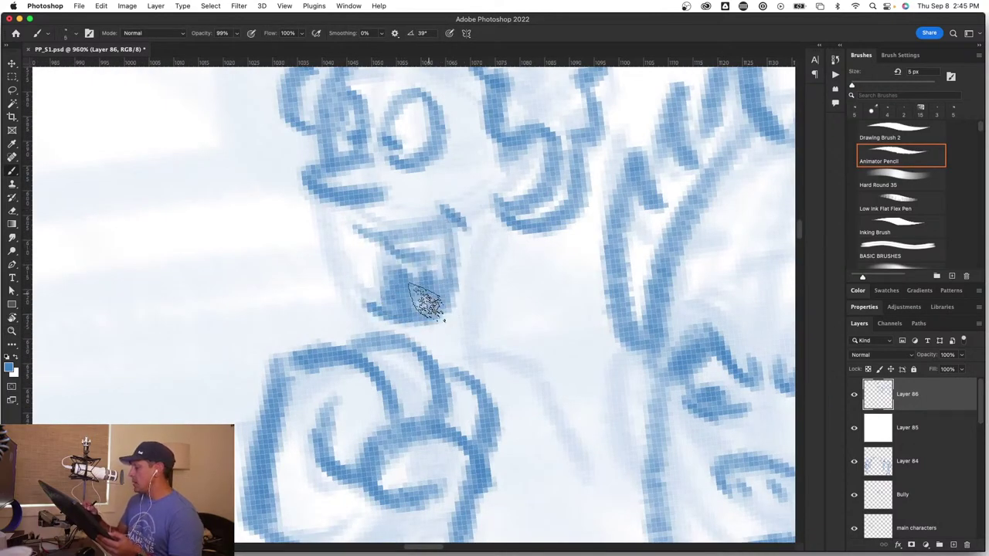
Step: Trace the curly-haired passenger's jaw line, neck and shoulder behind the raised fist
drag(331, 187, 342, 304)
mouse_move(513, 225)
mouse_down()
mouse_move(483, 310)
mouse_move(516, 351)
mouse_move(463, 364)
mouse_move(481, 353)
mouse_move(469, 376)
mouse_move(511, 352)
mouse_up()
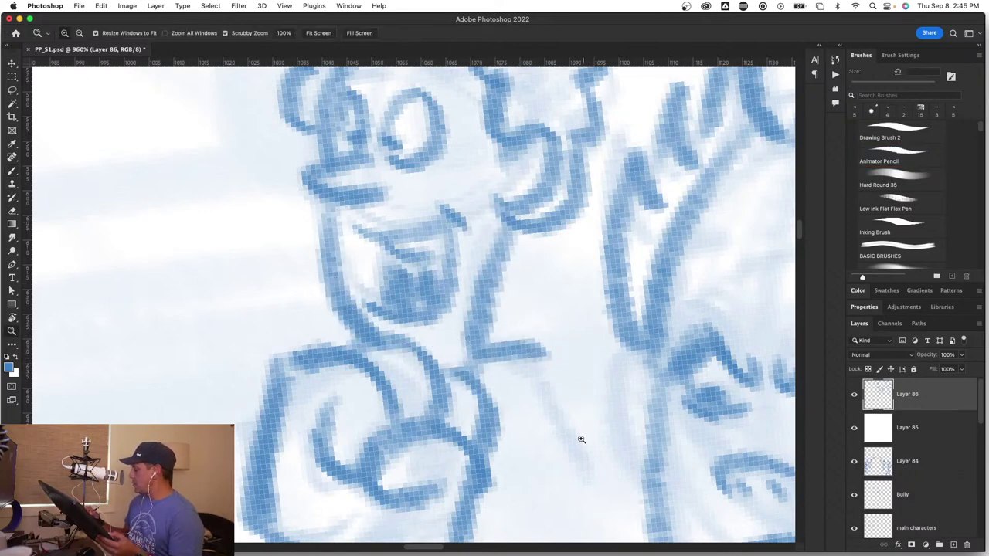
drag(581, 437, 502, 437)
mouse_move(615, 456)
mouse_down()
mouse_move(643, 455)
mouse_move(512, 303)
mouse_up()
scroll(511, 304, up, 4)
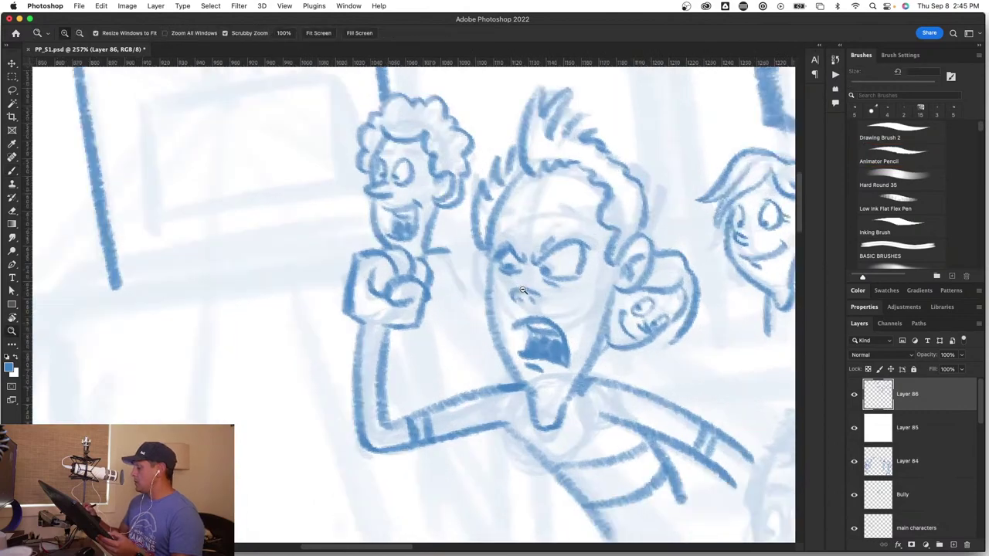
drag(412, 232, 450, 301)
Step: Trace the two short horizontal background lines between the curly-haired passenger and the spiky-haired one
key(z)
drag(541, 398, 458, 394)
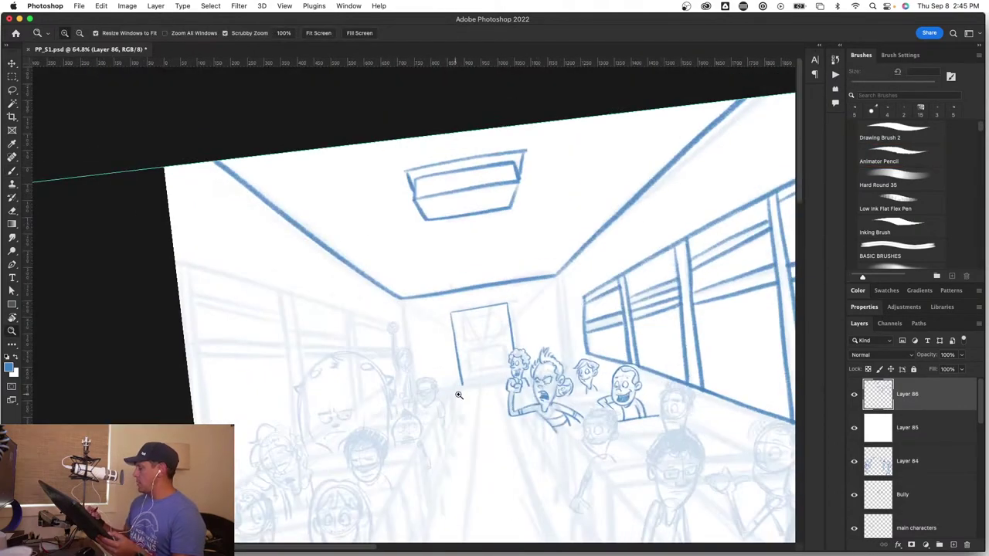
scroll(574, 402, up, 5)
scroll(540, 325, up, 4)
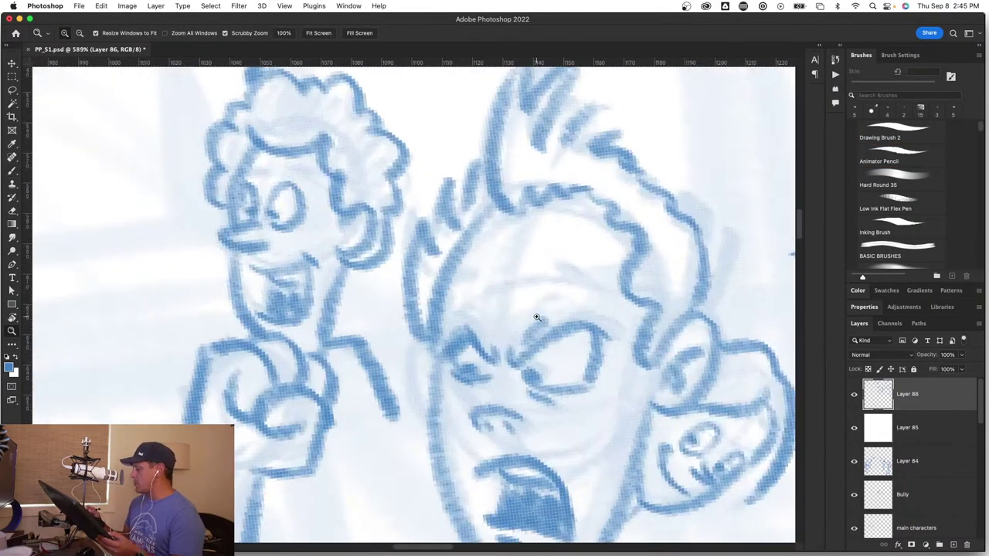
key(b)
drag(337, 295, 402, 284)
key(z)
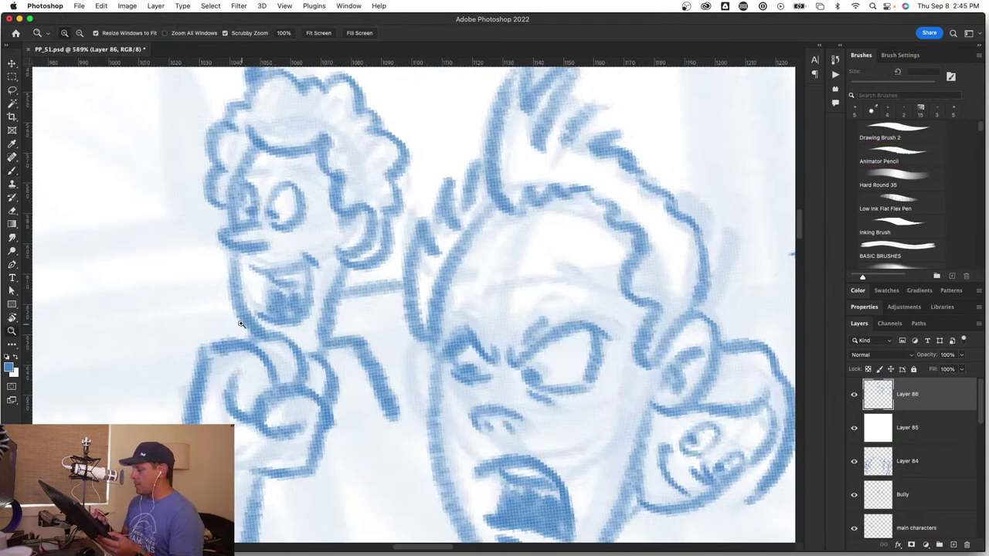
scroll(349, 411, down, 6)
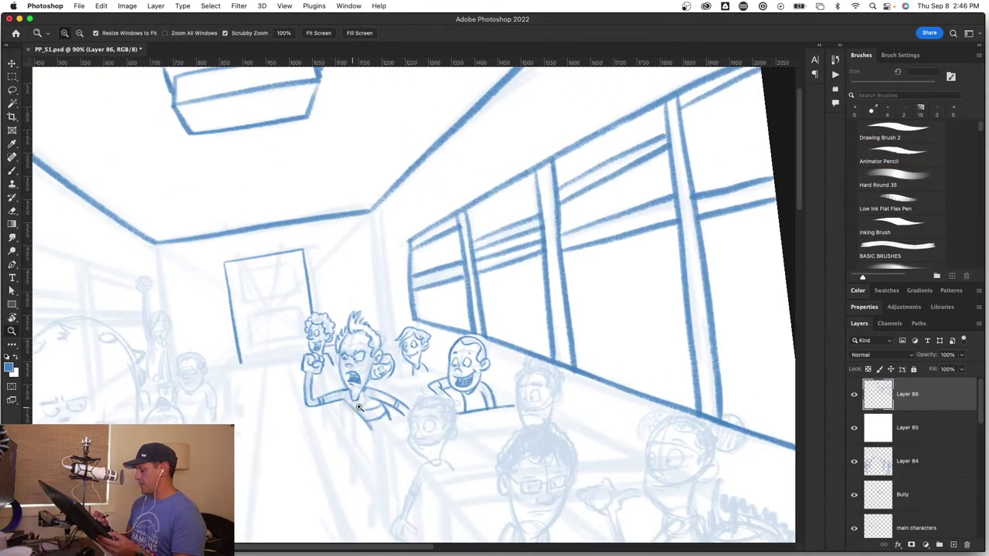
scroll(359, 407, up, 5)
key(b)
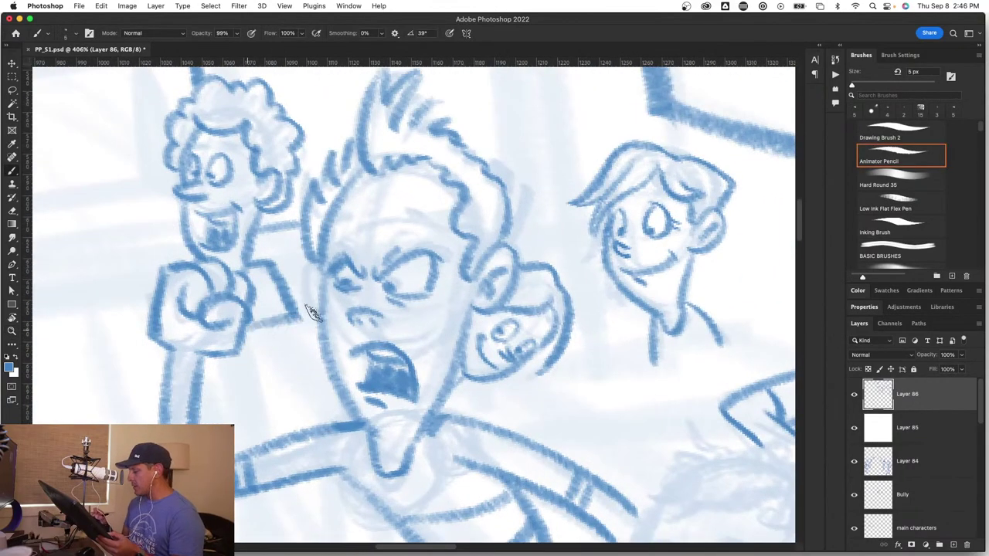
drag(253, 326, 323, 310)
Step: Trace the rectangular glasses of the curly-haired passenger seated on the other side of the aisle
key(z)
drag(326, 414, 280, 459)
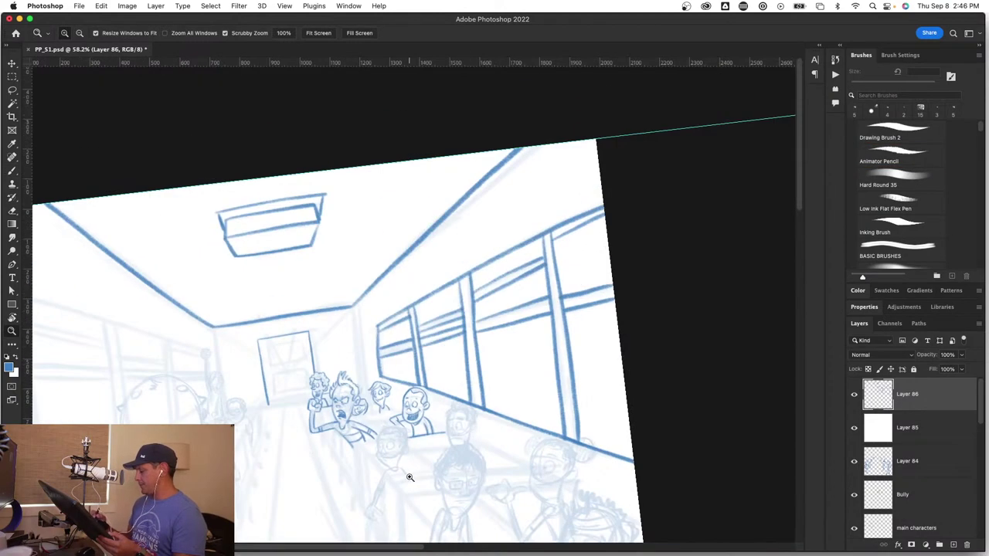
key(b)
drag(390, 465, 481, 331)
scroll(366, 271, up, 5)
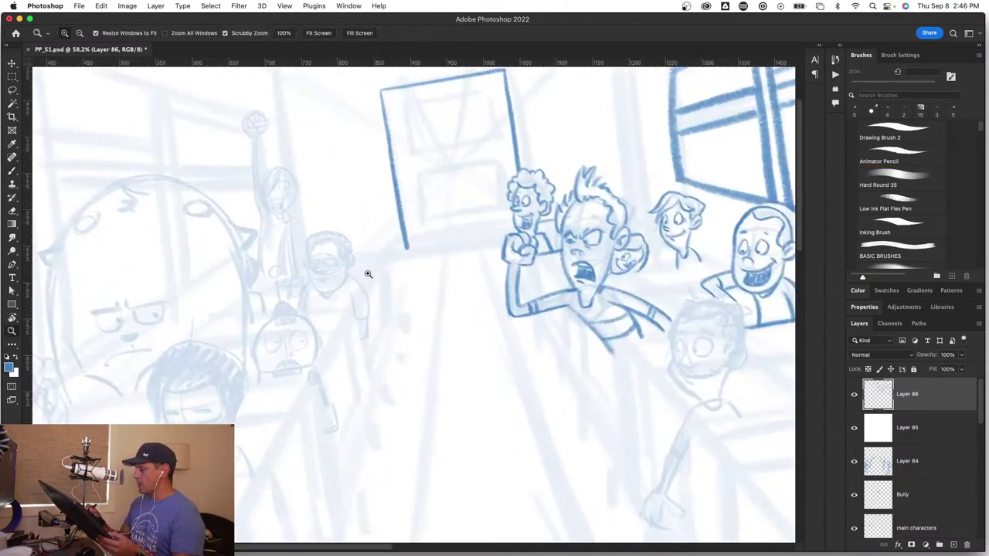
drag(452, 293, 528, 283)
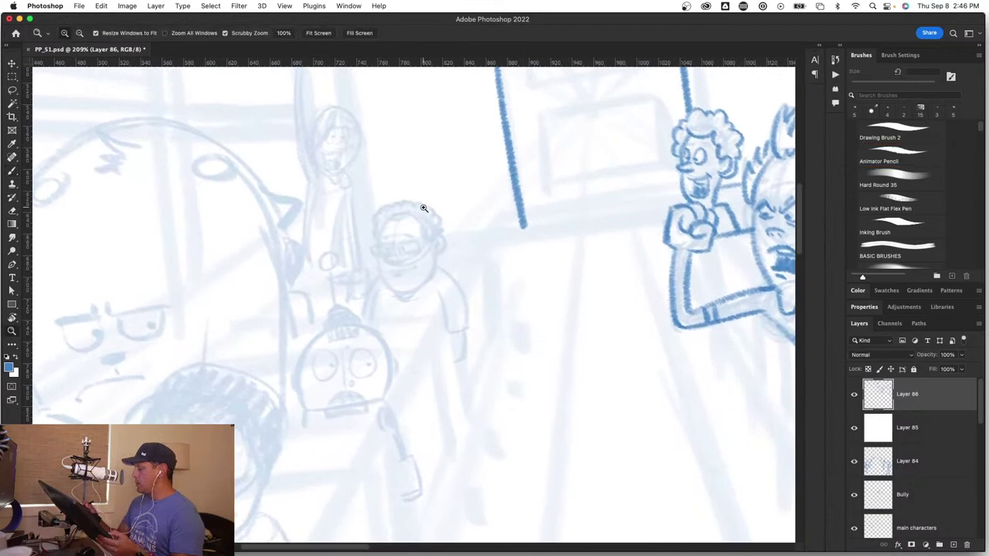
scroll(424, 214, up, 5)
mouse_move(326, 343)
mouse_down()
mouse_move(345, 343)
mouse_move(359, 371)
mouse_move(409, 330)
mouse_move(386, 369)
mouse_move(370, 353)
mouse_move(250, 342)
mouse_move(270, 375)
mouse_move(316, 353)
mouse_up()
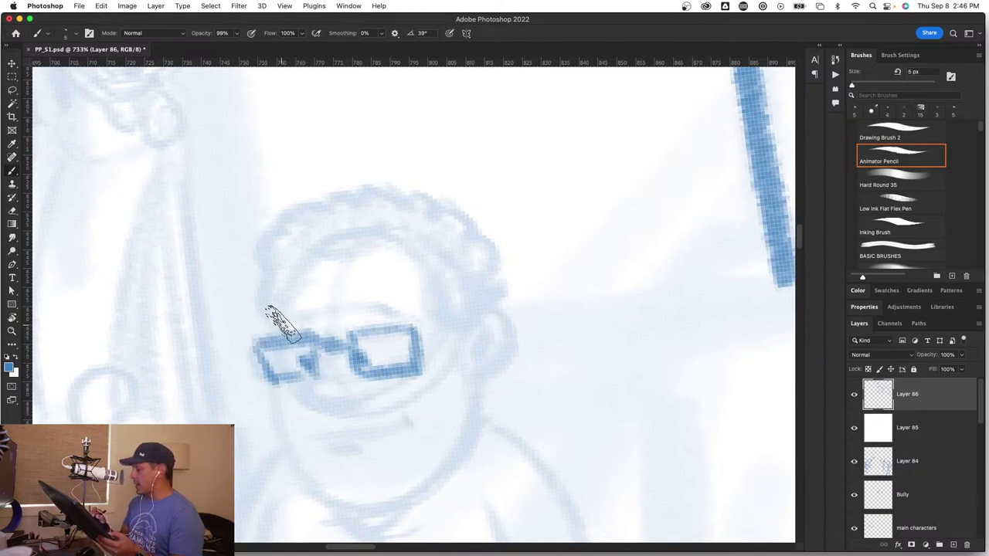
Step: Trace the bespectacled passenger's eyebrows, hairline, scalloped curly hair contour and ear
drag(281, 317, 390, 309)
drag(310, 268, 272, 327)
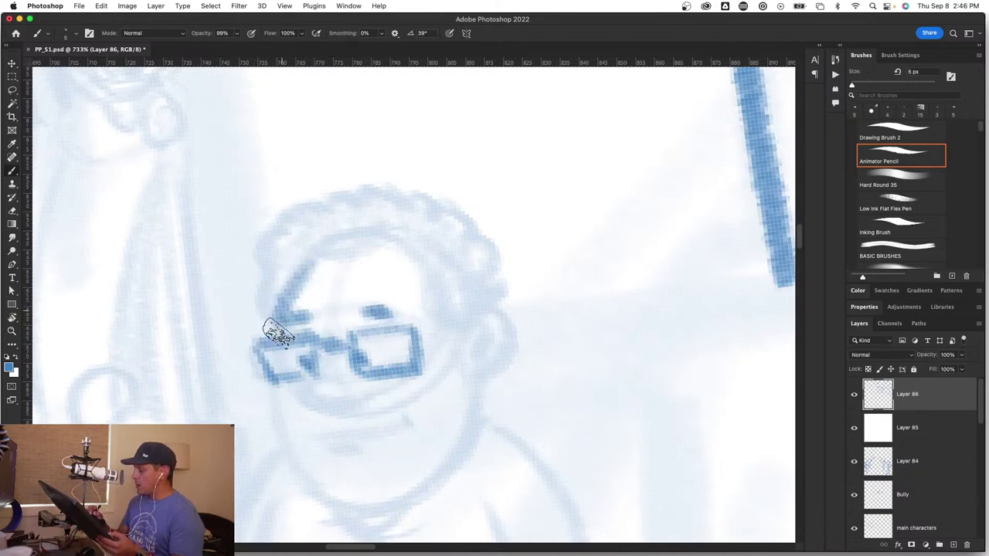
mouse_move(332, 210)
mouse_down()
mouse_move(260, 234)
mouse_move(262, 276)
mouse_move(286, 316)
mouse_move(334, 241)
mouse_move(299, 239)
mouse_move(331, 259)
mouse_move(390, 226)
mouse_move(389, 236)
mouse_move(432, 254)
mouse_move(421, 271)
mouse_move(459, 305)
mouse_move(442, 327)
mouse_move(483, 321)
mouse_move(471, 333)
mouse_move(511, 310)
mouse_move(499, 369)
mouse_move(479, 362)
mouse_move(517, 291)
mouse_move(475, 232)
mouse_move(389, 185)
mouse_move(387, 194)
mouse_move(354, 200)
mouse_up()
Step: Trace the bespectacled passenger's nose and both sides of the jaw down to the chin
key(z)
mouse_move(422, 373)
mouse_down()
mouse_move(330, 377)
mouse_move(498, 388)
mouse_up()
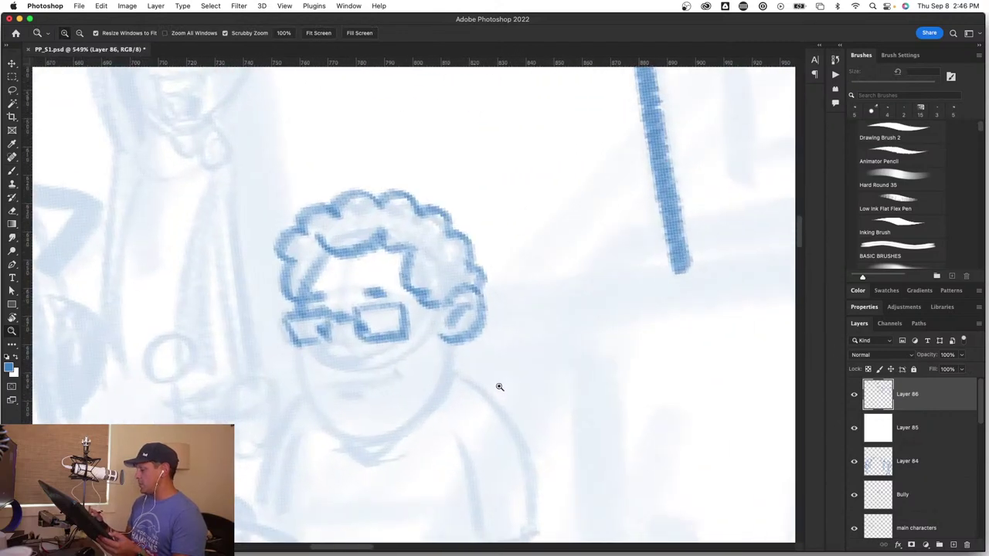
key(b)
drag(317, 349, 363, 361)
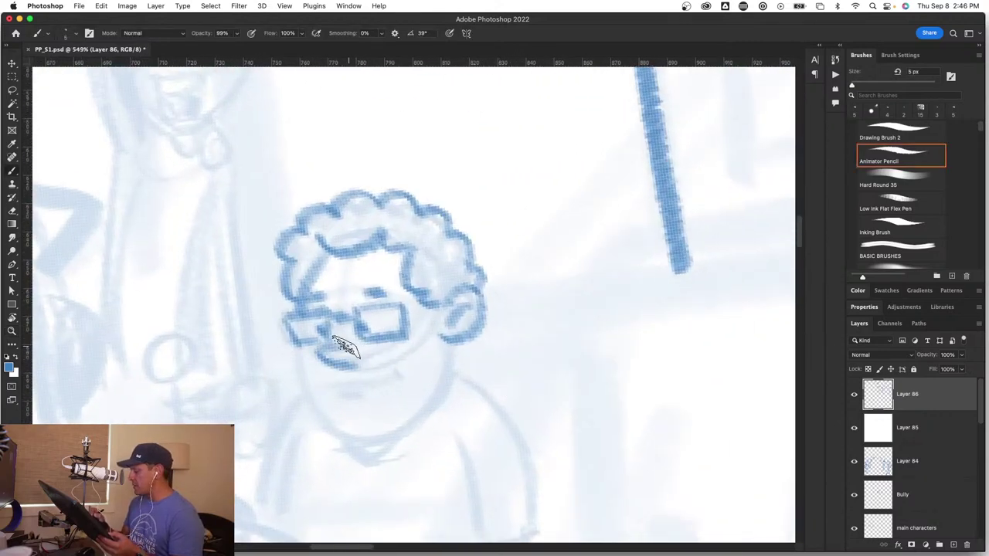
mouse_move(305, 353)
mouse_down()
mouse_move(317, 413)
mouse_move(396, 440)
mouse_up()
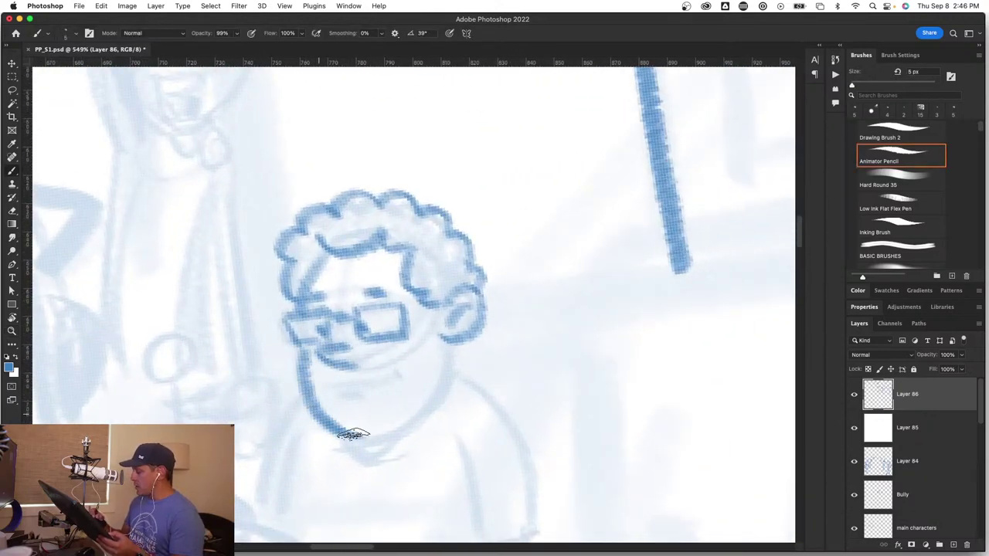
drag(452, 354, 382, 437)
Step: Trace the bespectacled passenger's smiling mouth and the short lower lip line
key(z)
key(b)
mouse_move(455, 476)
mouse_down()
mouse_move(419, 474)
mouse_move(489, 297)
mouse_up()
key(space)
key(z)
key(b)
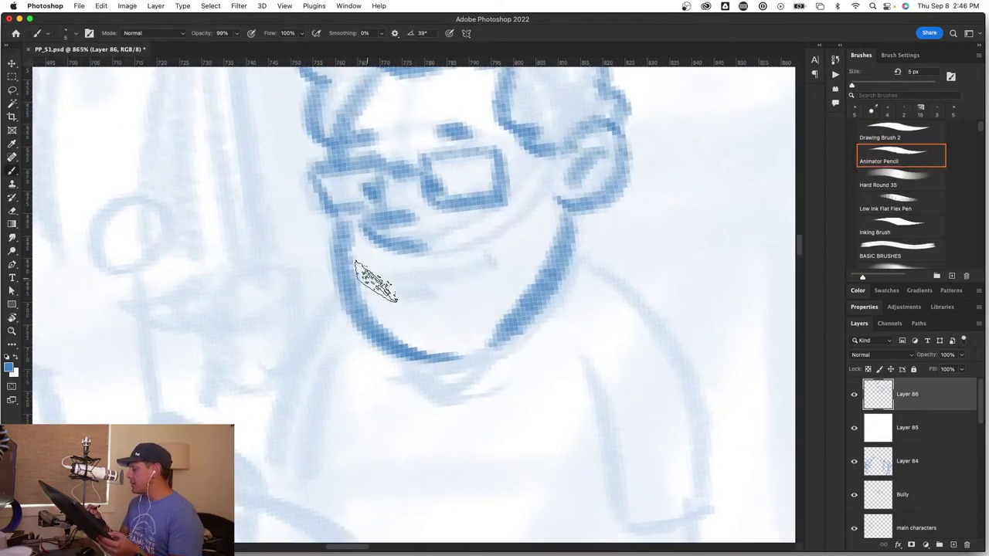
mouse_move(372, 281)
mouse_down()
mouse_move(497, 252)
mouse_move(502, 276)
mouse_up()
drag(409, 299, 433, 313)
Step: Trace the curved shirt neckline below the bespectacled passenger's chin
key(z)
drag(471, 363, 386, 378)
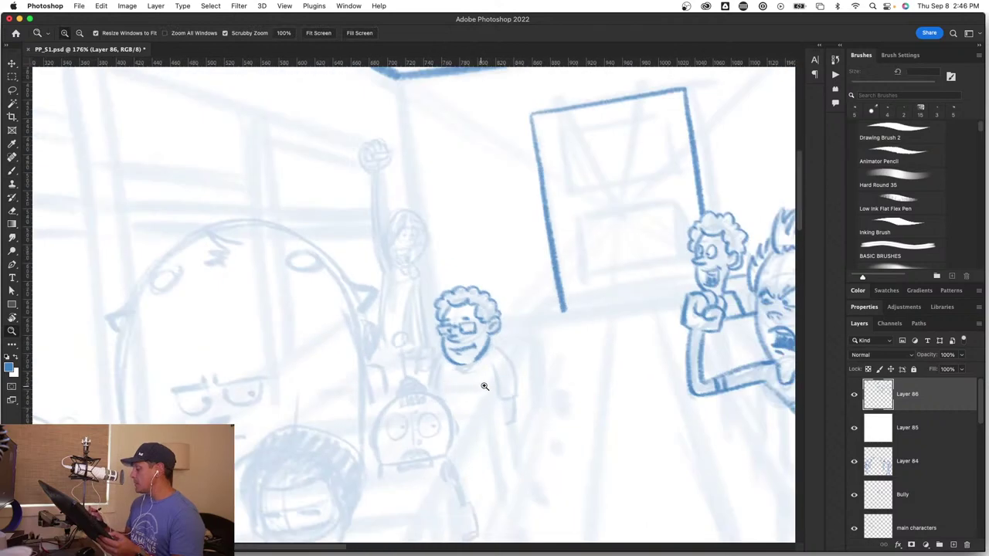
drag(485, 386, 548, 384)
key(b)
mouse_move(403, 328)
mouse_down()
mouse_move(449, 337)
mouse_move(409, 333)
mouse_up()
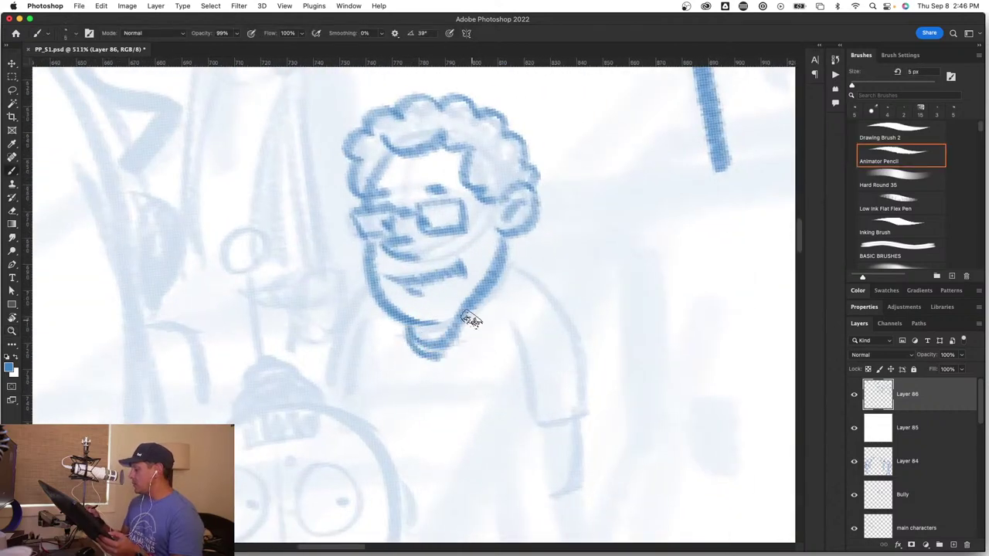
Step: Trace the bespectacled passenger's second collar line, both shoulders, the short sleeve and the arms
drag(470, 320, 440, 354)
drag(363, 295, 322, 400)
drag(353, 340, 350, 390)
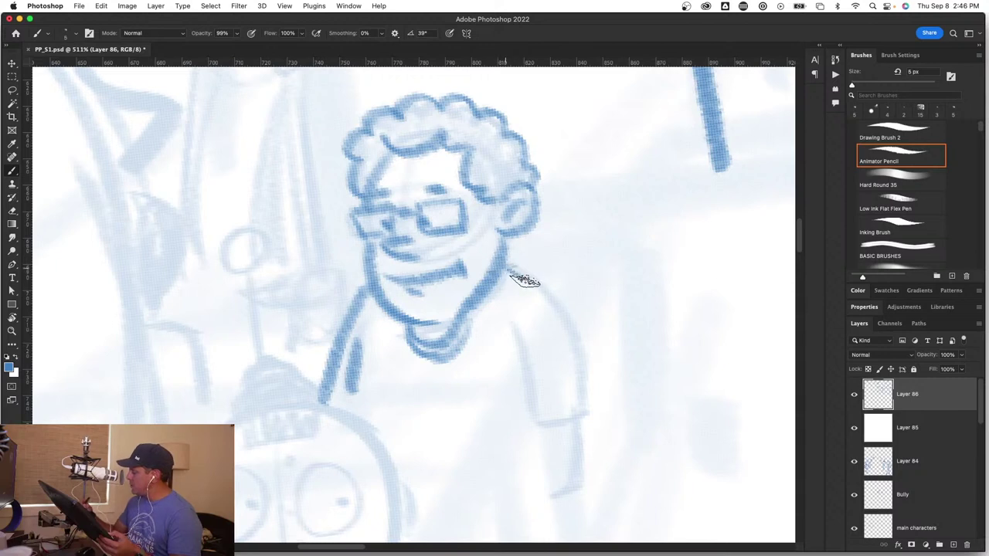
drag(524, 281, 584, 398)
key(super+z)
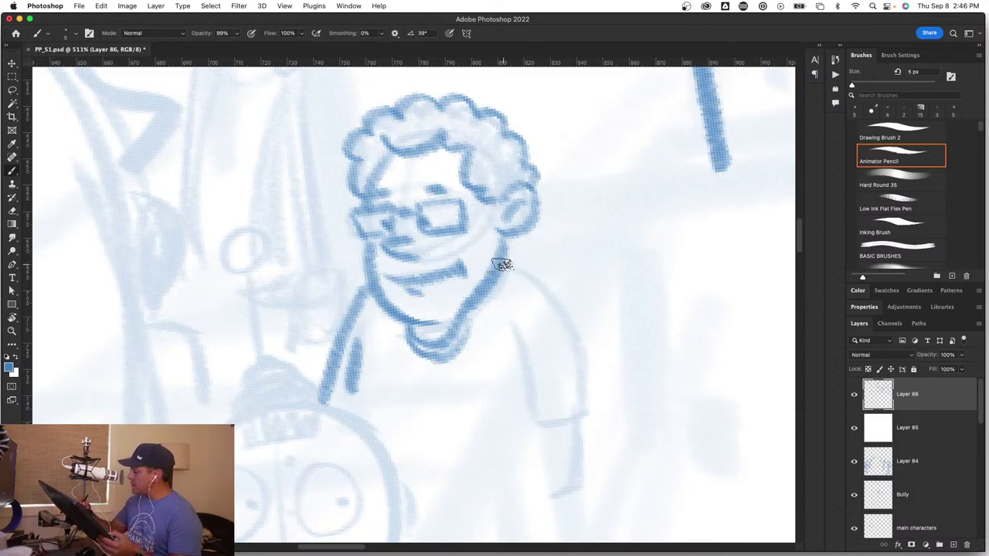
mouse_move(502, 264)
mouse_down()
mouse_move(549, 289)
mouse_move(592, 403)
mouse_up()
mouse_move(514, 320)
mouse_down()
mouse_move(540, 419)
mouse_move(571, 468)
mouse_move(555, 493)
mouse_move(473, 468)
mouse_up()
Step: Trace the long upper edge line of the left-hand bus windows with the Animator Pencil at 7 px
key(z)
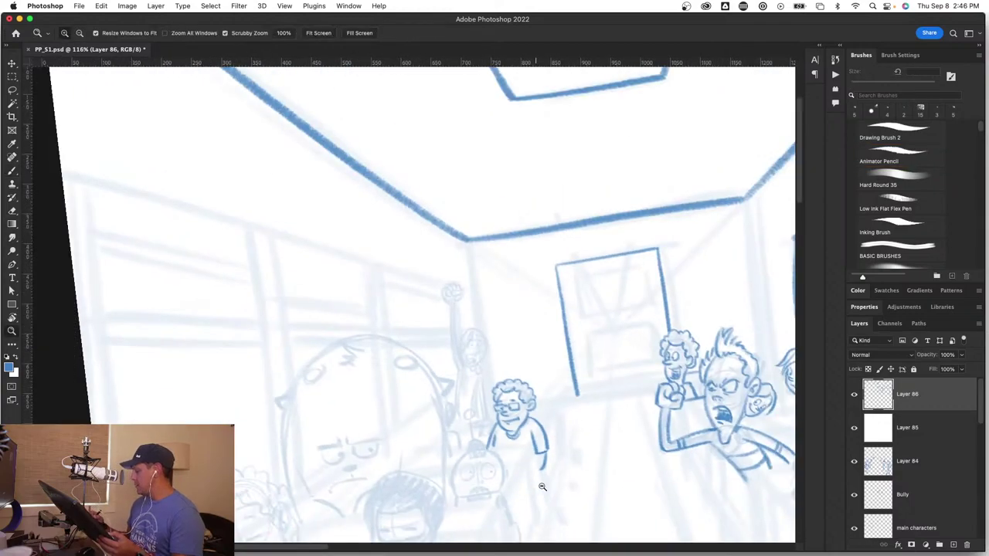
drag(542, 486, 365, 140)
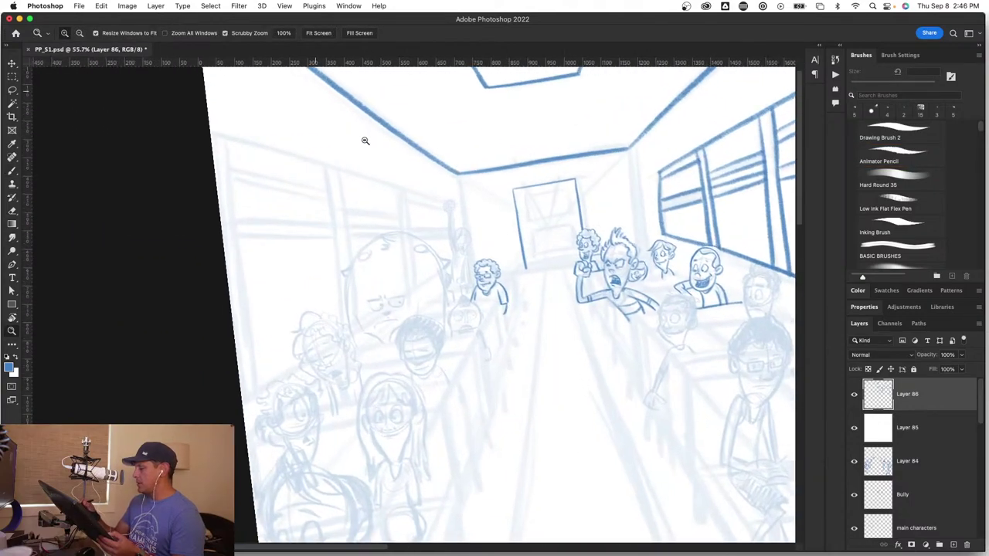
key(b)
key(r)
mouse_move(467, 395)
mouse_down()
mouse_move(472, 404)
mouse_move(540, 398)
mouse_move(551, 379)
mouse_move(531, 335)
mouse_up()
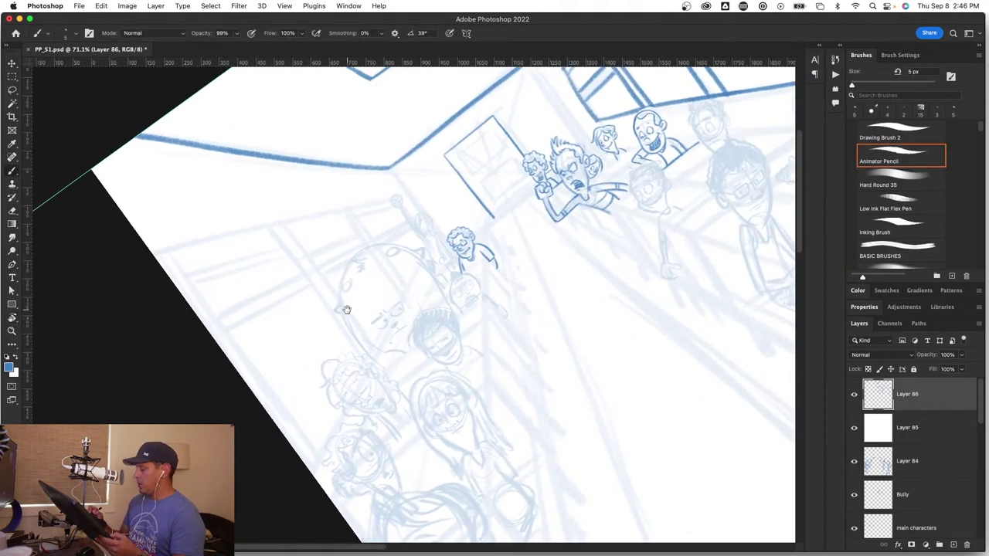
mouse_move(346, 310)
mouse_down()
mouse_move(400, 318)
mouse_move(465, 368)
mouse_up()
key(z)
drag(436, 275, 474, 291)
key(b)
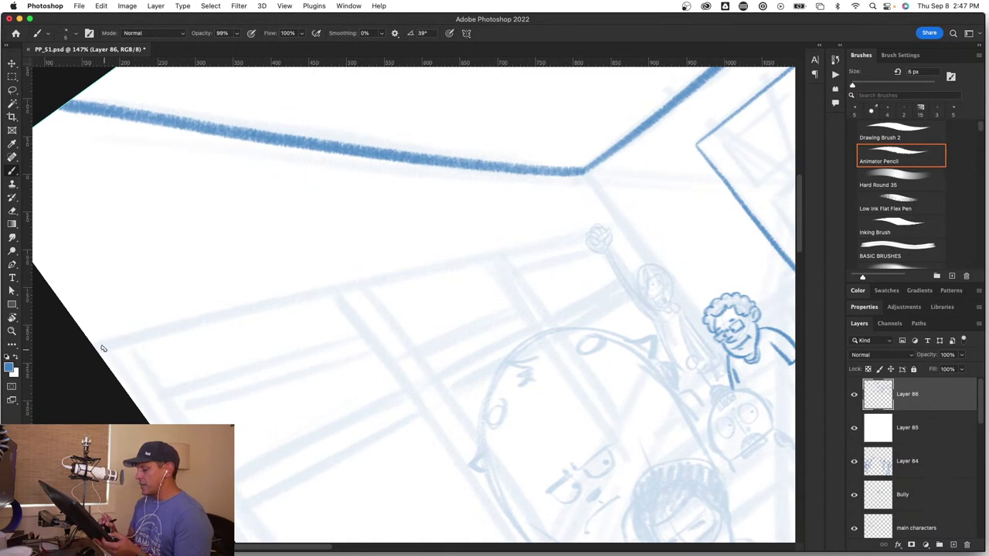
drag(107, 344, 417, 271)
drag(354, 282, 507, 254)
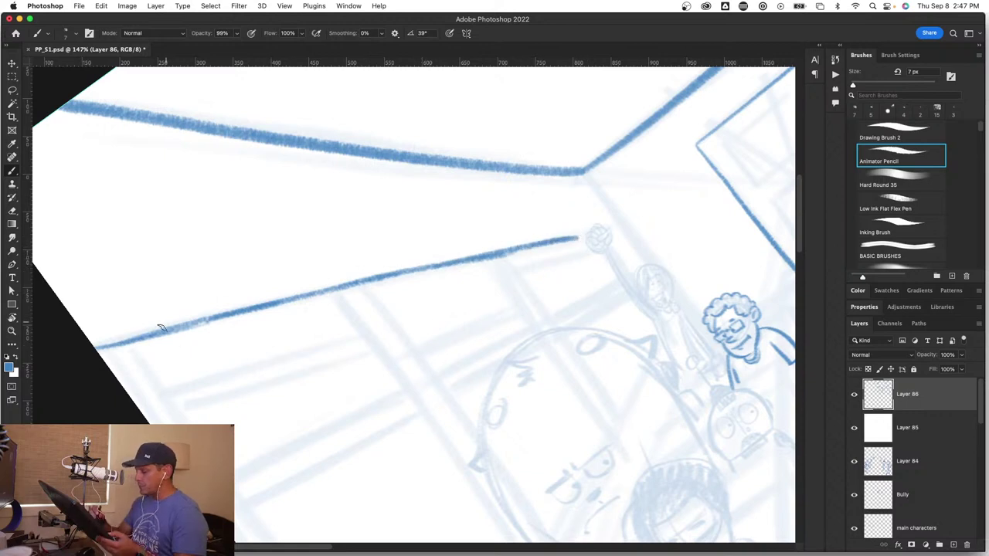
Step: Trace the nearest left-hand window's two upright posts and the two pairs of crossbars between them
drag(325, 469, 316, 305)
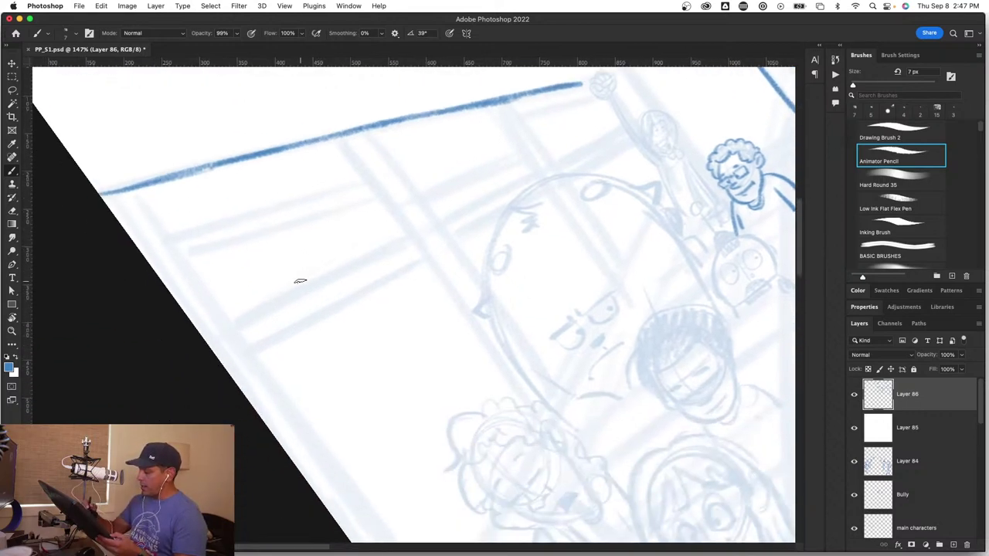
mouse_move(430, 424)
mouse_down()
mouse_move(381, 307)
mouse_move(397, 410)
mouse_move(497, 525)
mouse_move(374, 413)
mouse_up()
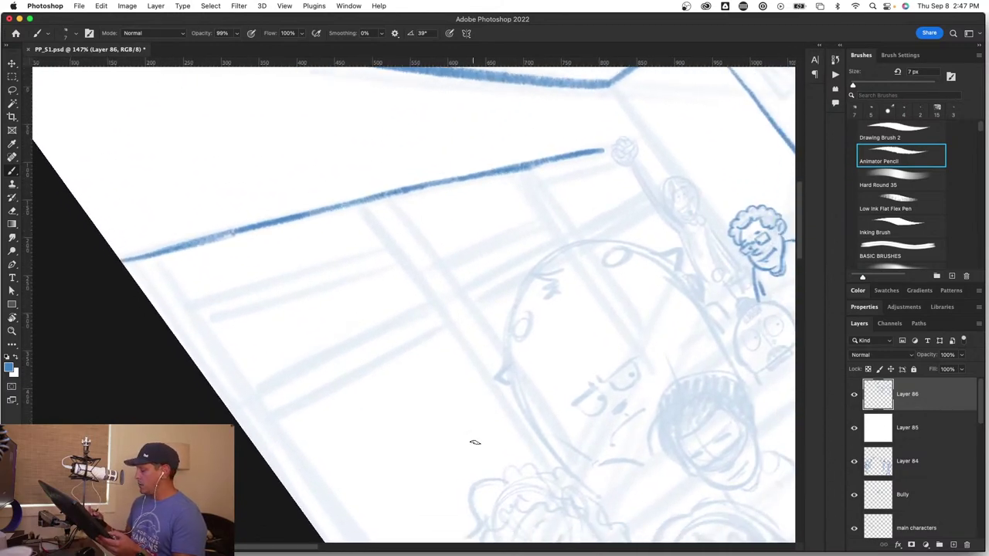
key(z)
drag(495, 463, 464, 465)
key(b)
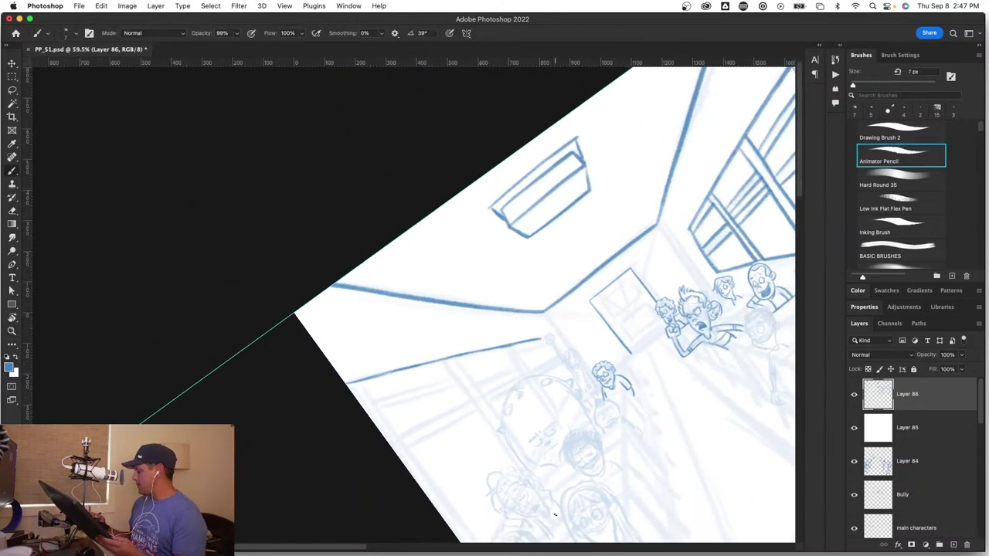
key(r)
drag(556, 461, 541, 236)
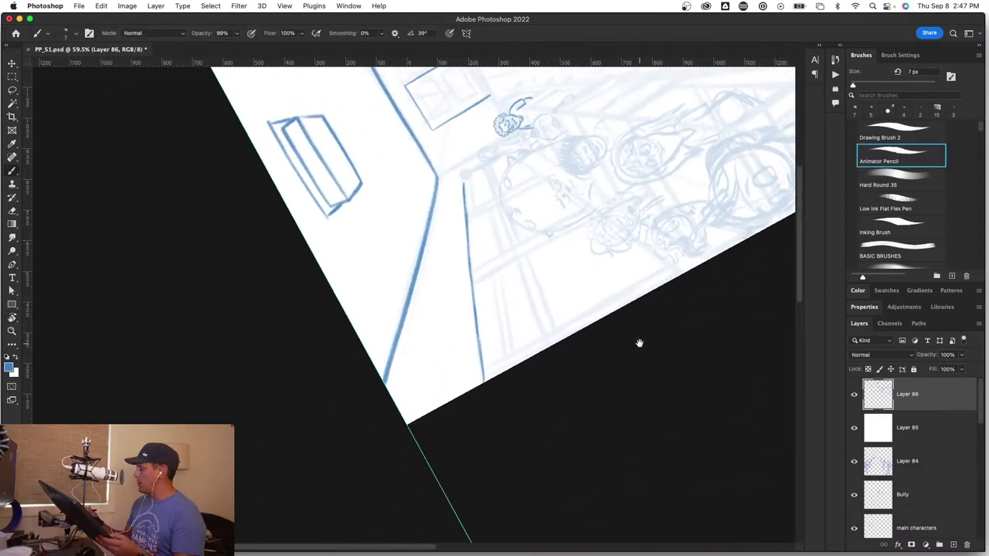
mouse_move(638, 342)
mouse_down()
mouse_move(475, 356)
mouse_move(441, 335)
mouse_move(457, 327)
mouse_up()
key(z)
key(b)
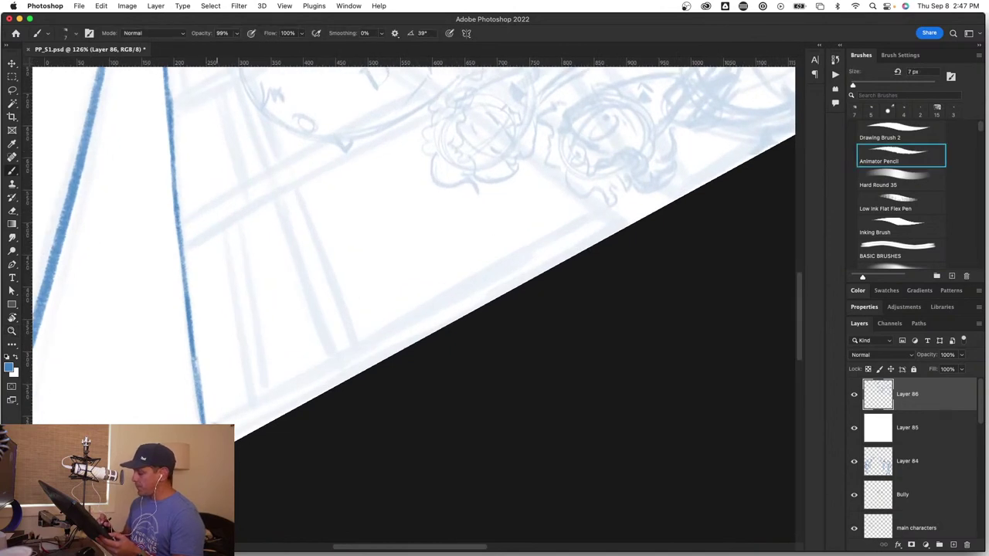
drag(377, 333, 540, 241)
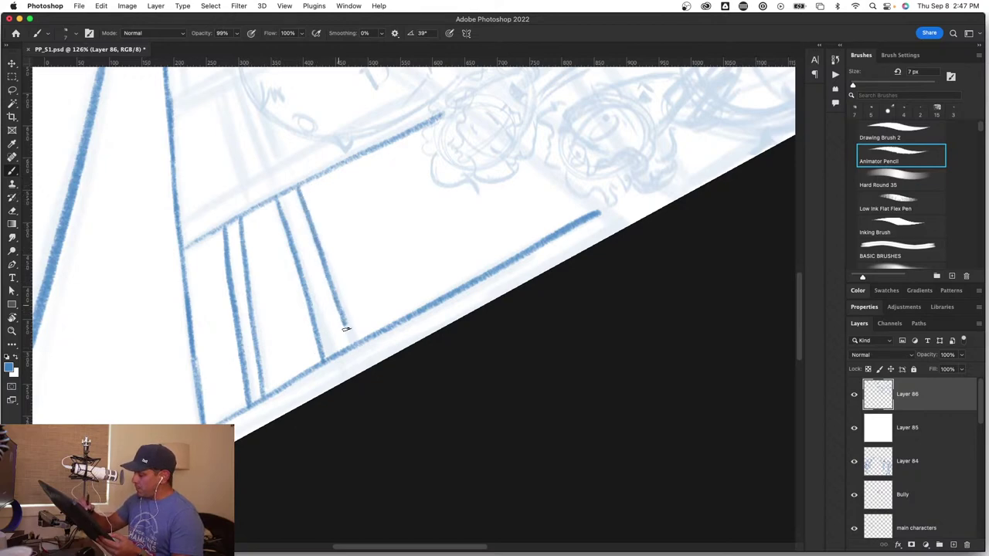
Step: Trace the large round-headed passenger's pointed ear on the window side, including its dark inner mark
key(z)
mouse_move(534, 243)
mouse_down()
mouse_move(475, 301)
mouse_move(515, 280)
mouse_move(561, 304)
mouse_move(410, 422)
mouse_move(429, 419)
mouse_up()
key(r)
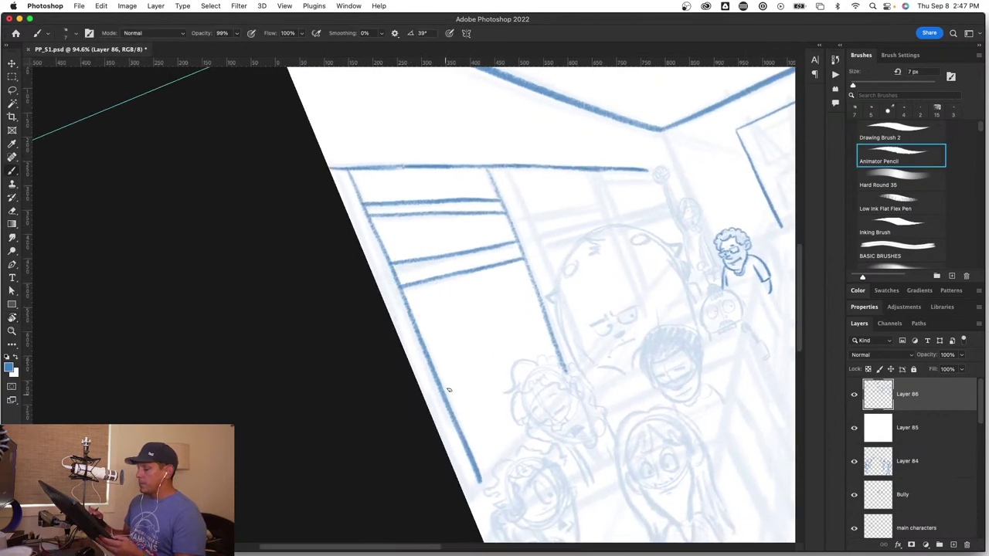
key(space)
drag(567, 301, 429, 378)
key(z)
drag(437, 322, 481, 328)
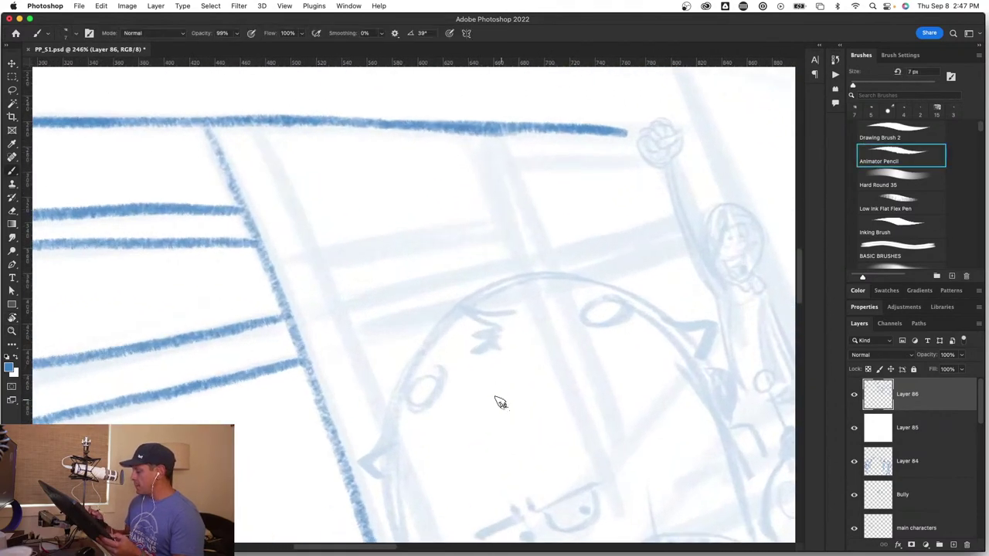
key(r)
key(space)
drag(491, 423, 420, 289)
key(z)
drag(371, 318, 390, 318)
key(r)
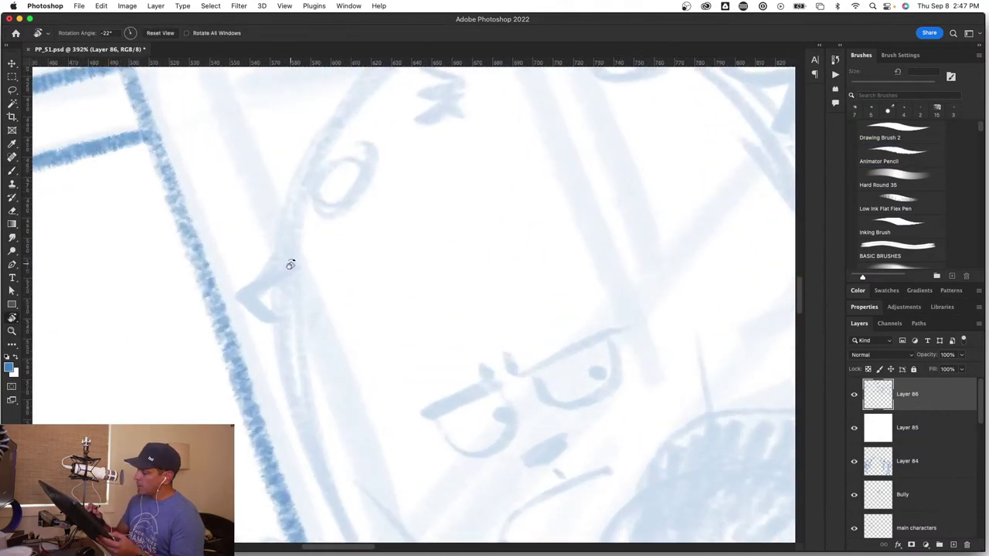
key(b)
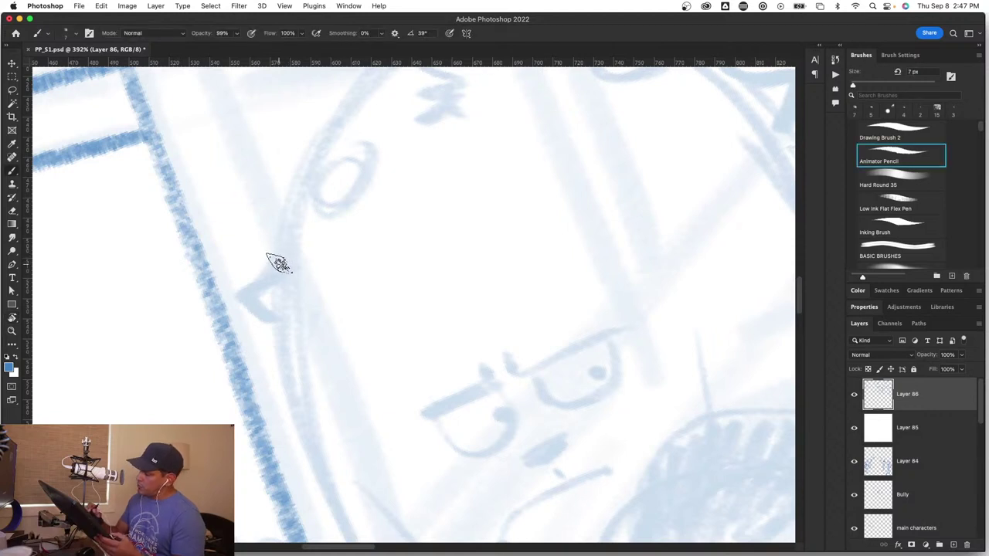
mouse_move(279, 264)
mouse_down()
mouse_move(240, 293)
mouse_move(286, 314)
mouse_up()
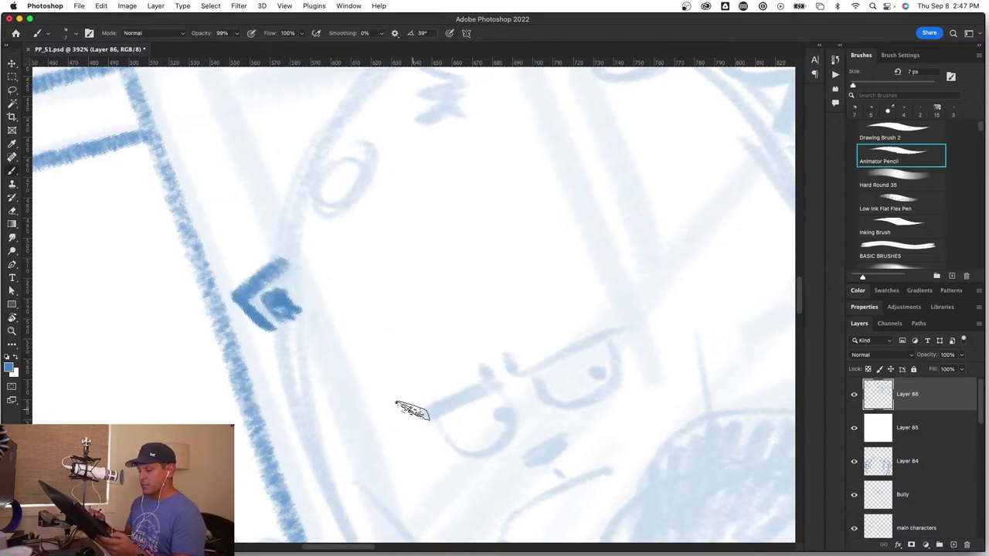
Step: Trace the two oval spots and the zigzag hair tuft on the large round-headed passenger's head
mouse_move(412, 410)
mouse_down()
mouse_move(384, 408)
mouse_move(331, 471)
mouse_up()
drag(340, 338, 316, 455)
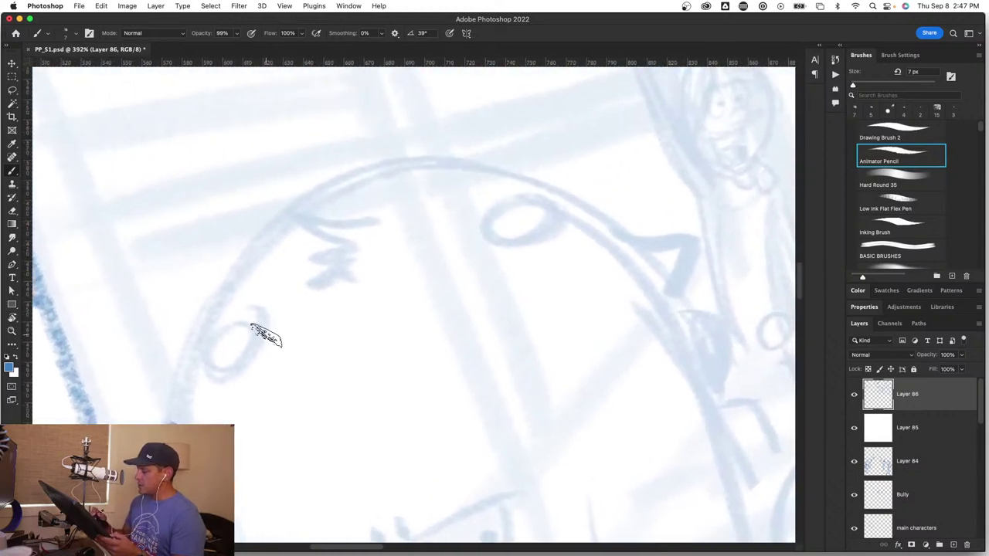
mouse_move(262, 333)
mouse_down()
mouse_move(209, 347)
mouse_move(261, 330)
mouse_up()
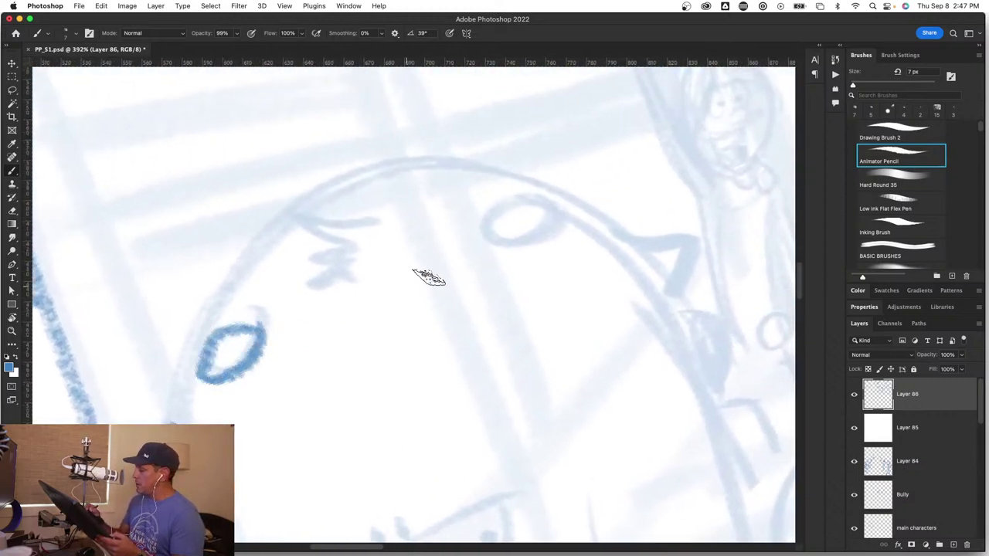
drag(541, 230, 472, 233)
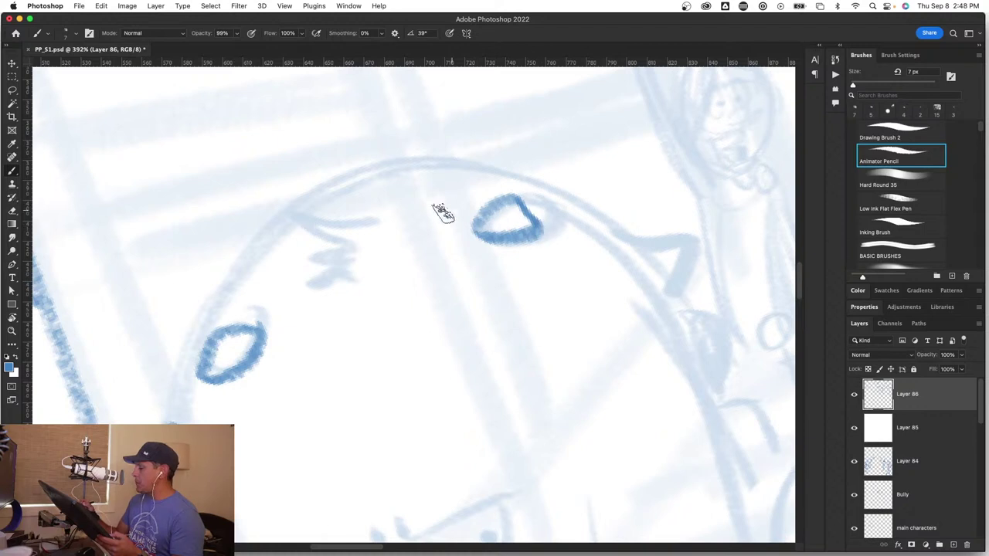
mouse_move(376, 222)
mouse_down()
mouse_move(304, 215)
mouse_move(350, 242)
mouse_move(319, 255)
mouse_move(356, 257)
mouse_move(326, 284)
mouse_move(375, 267)
mouse_move(301, 261)
mouse_up()
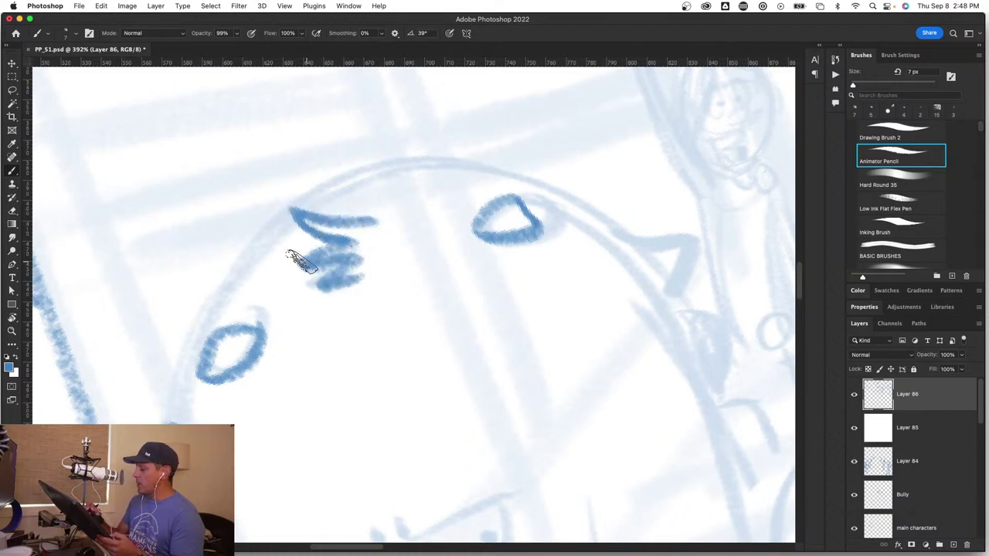
Step: Trace the large passenger's domed head outline from the ear up and over the crown
mouse_move(292, 207)
mouse_down()
mouse_move(261, 243)
mouse_move(181, 398)
mouse_up()
drag(193, 342, 176, 421)
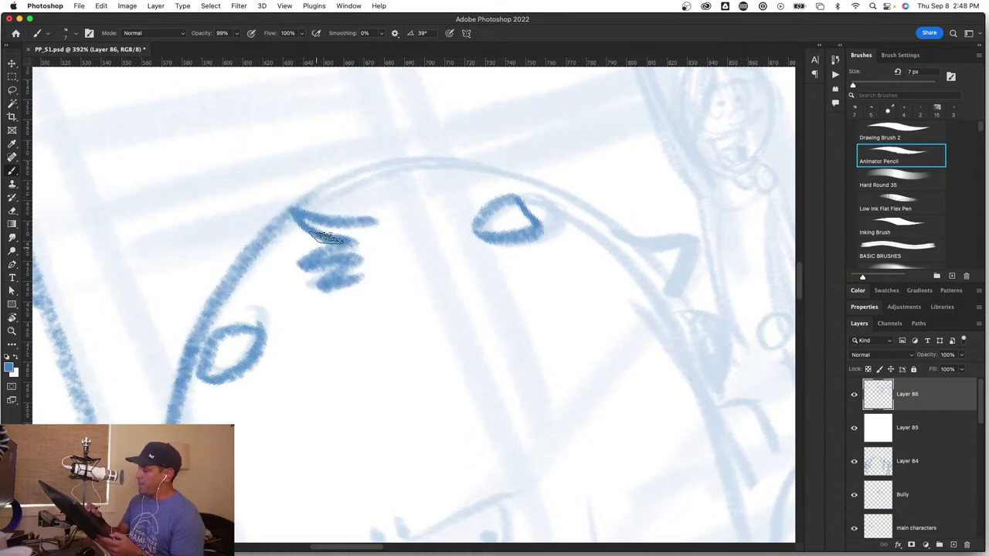
mouse_move(331, 177)
mouse_down()
mouse_move(452, 165)
mouse_move(594, 209)
mouse_move(647, 247)
mouse_move(627, 240)
mouse_move(694, 234)
mouse_move(676, 277)
mouse_move(655, 263)
mouse_up()
Step: Trace the large passenger's thick slanted eyebrows and the half-closed eyes with pupils beneath them
drag(590, 422, 490, 216)
mouse_move(232, 362)
mouse_down()
mouse_move(295, 333)
mouse_move(302, 317)
mouse_move(436, 267)
mouse_up()
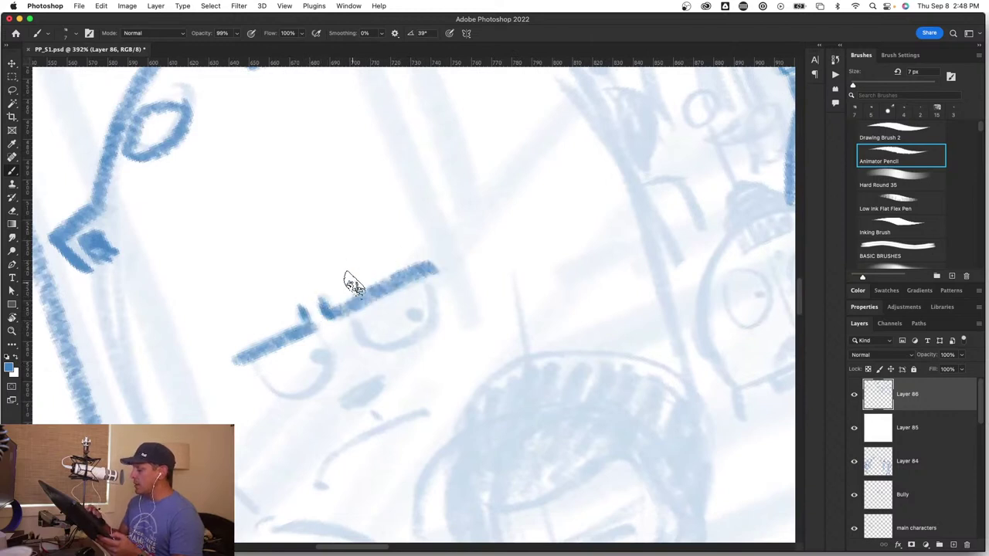
drag(320, 300, 434, 268)
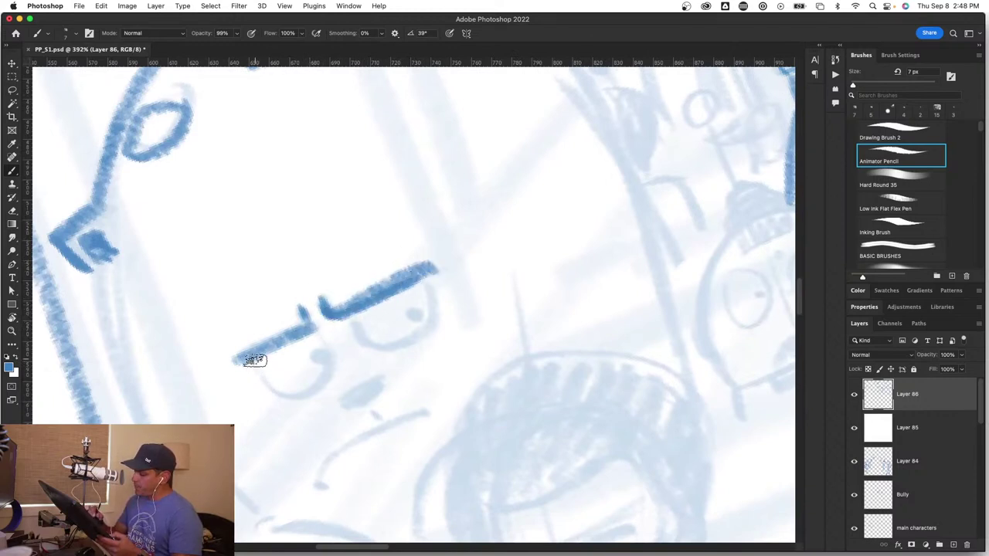
drag(255, 360, 307, 397)
drag(314, 332, 292, 402)
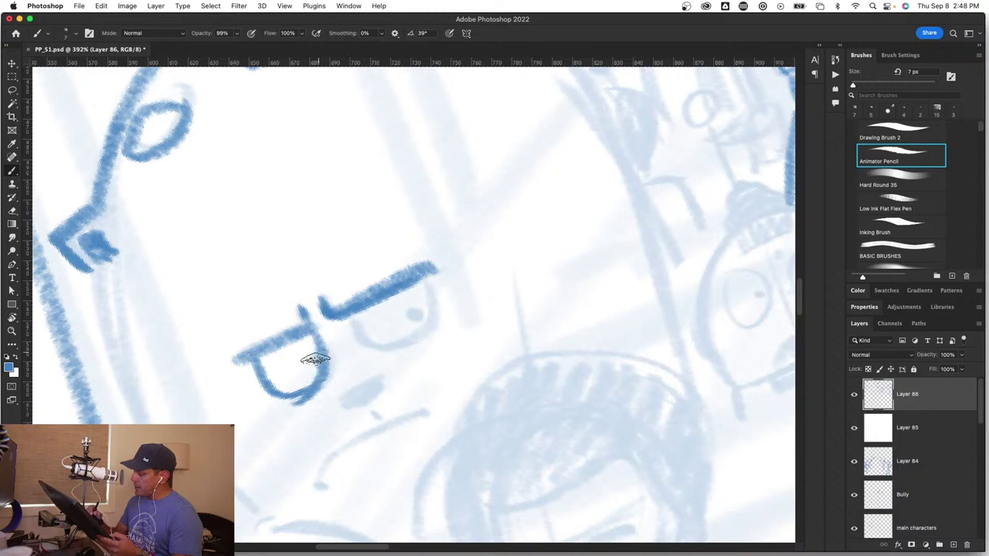
mouse_move(357, 323)
mouse_down()
mouse_move(410, 356)
mouse_move(368, 342)
mouse_move(371, 351)
mouse_move(416, 337)
mouse_move(402, 340)
mouse_move(430, 310)
mouse_move(434, 269)
mouse_up()
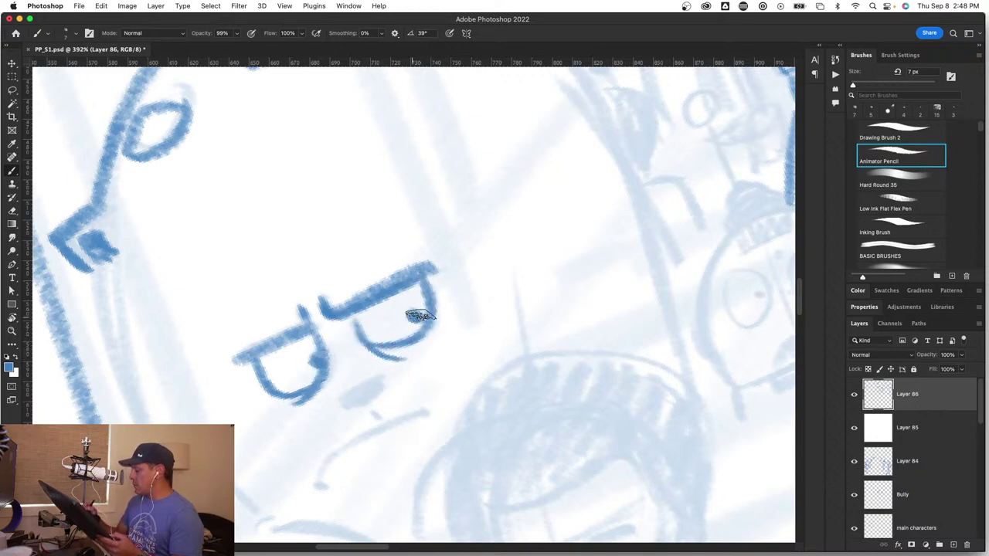
Step: Trace the large passenger's filled nose, frowning mouth and the short line connecting them
mouse_move(418, 373)
mouse_down()
mouse_move(393, 375)
mouse_move(324, 320)
mouse_up()
drag(424, 355, 492, 307)
mouse_move(312, 300)
mouse_down()
mouse_move(342, 281)
mouse_move(331, 288)
mouse_up()
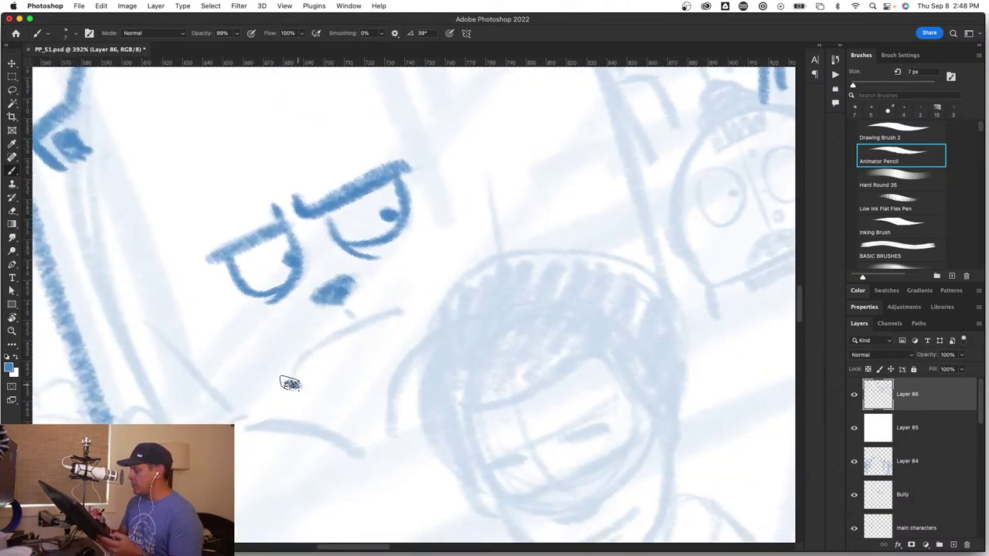
mouse_move(289, 384)
mouse_down()
mouse_move(347, 331)
mouse_move(398, 310)
mouse_up()
drag(397, 391, 410, 446)
key(r)
key(b)
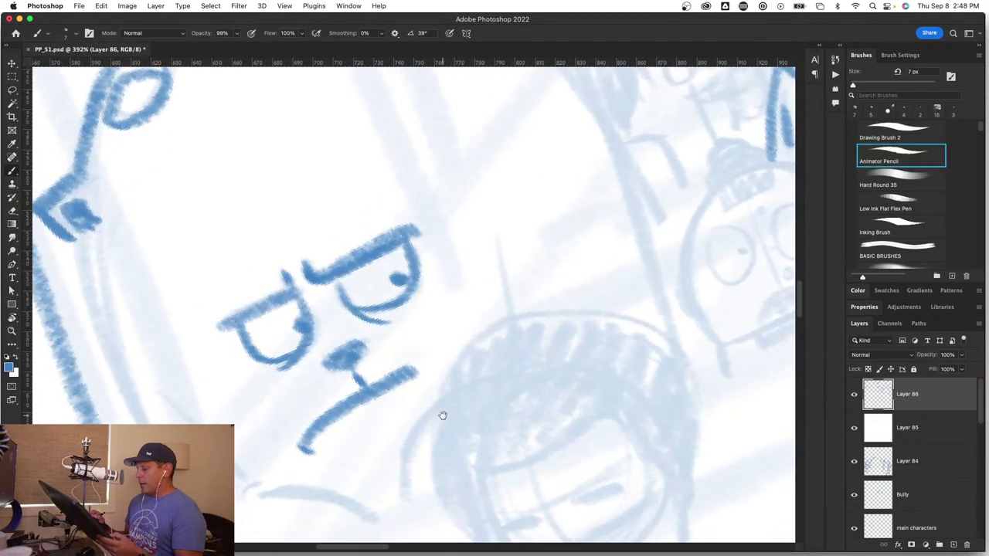
Step: Trace the side of the large passenger's head below the ear, the jaw line and the curved line below the mouth
mouse_move(444, 414)
mouse_down()
mouse_move(420, 453)
mouse_move(432, 459)
mouse_move(442, 426)
mouse_up()
key(z)
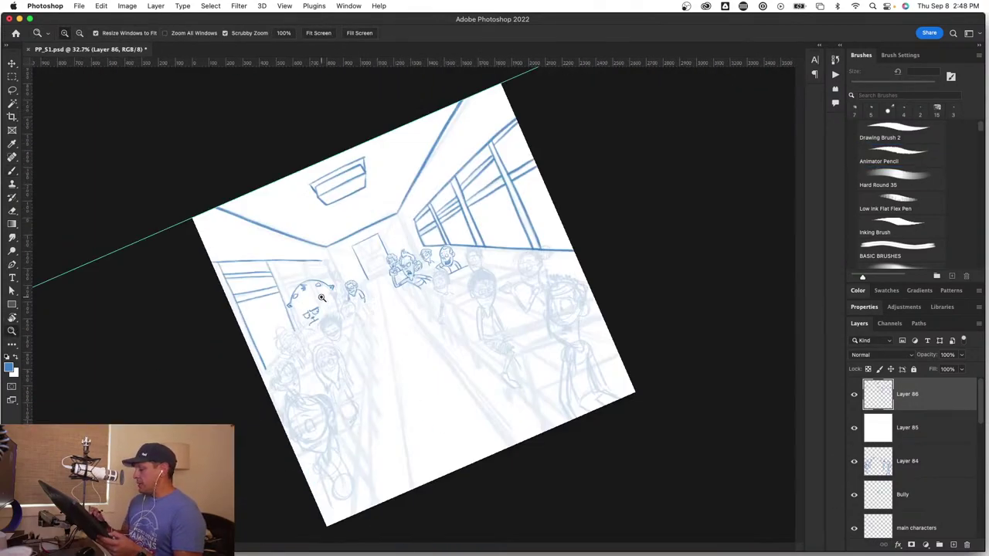
mouse_move(321, 297)
mouse_down()
mouse_move(367, 320)
mouse_move(379, 342)
mouse_up()
key(b)
drag(249, 466, 437, 315)
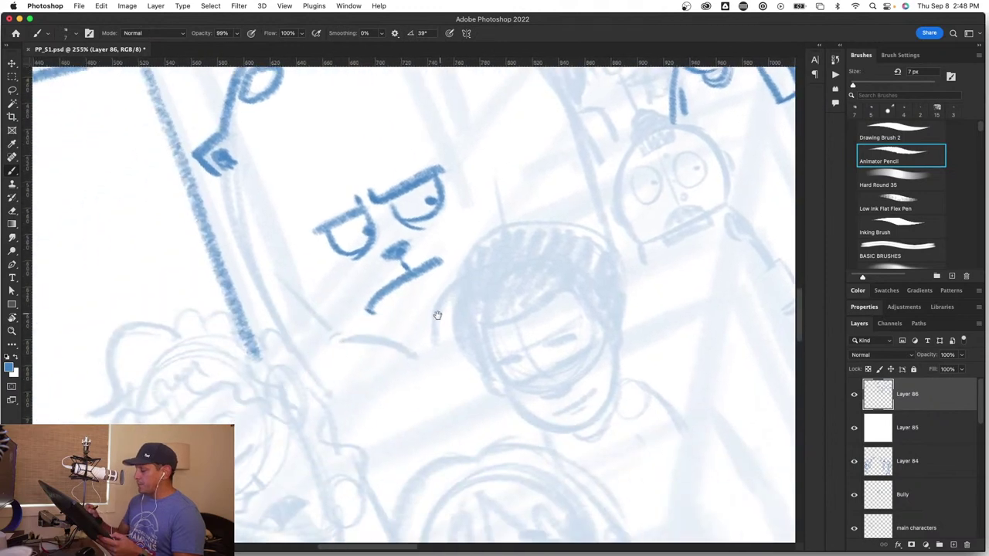
mouse_move(219, 177)
mouse_down()
mouse_move(269, 310)
mouse_move(309, 375)
mouse_move(332, 397)
mouse_up()
mouse_move(275, 274)
mouse_down()
mouse_move(337, 337)
mouse_move(320, 346)
mouse_move(369, 333)
mouse_move(393, 352)
mouse_move(424, 355)
mouse_up()
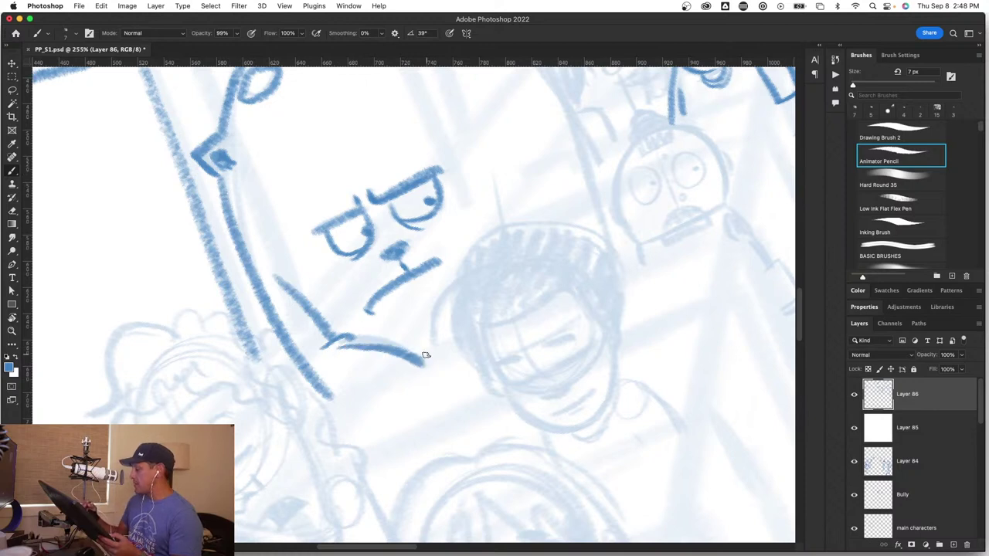
Step: Trace the ear, side of the face and rounded jaw of the dark-haired passenger in front of the large one
drag(587, 378, 490, 397)
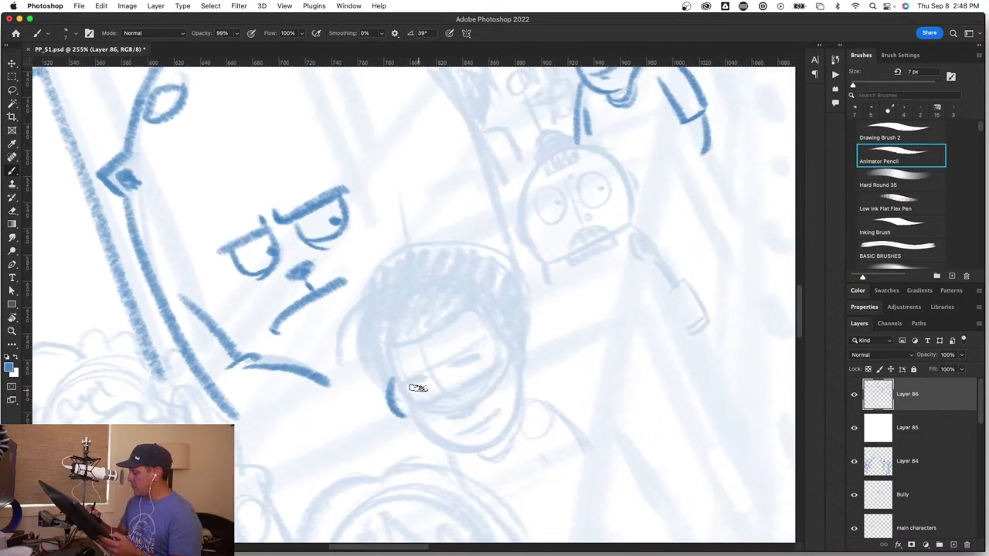
drag(385, 342, 427, 388)
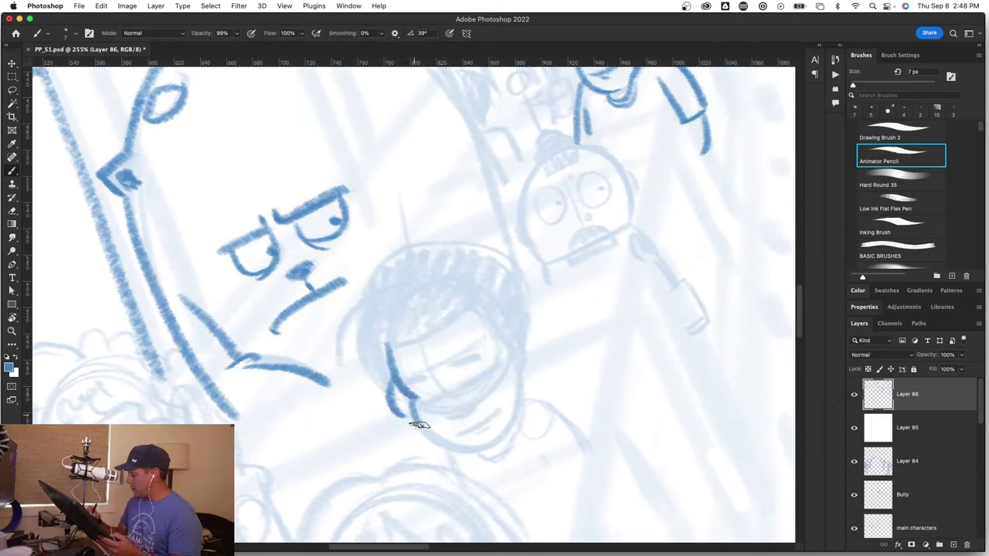
mouse_move(514, 373)
mouse_down()
mouse_move(512, 423)
mouse_move(473, 460)
mouse_up()
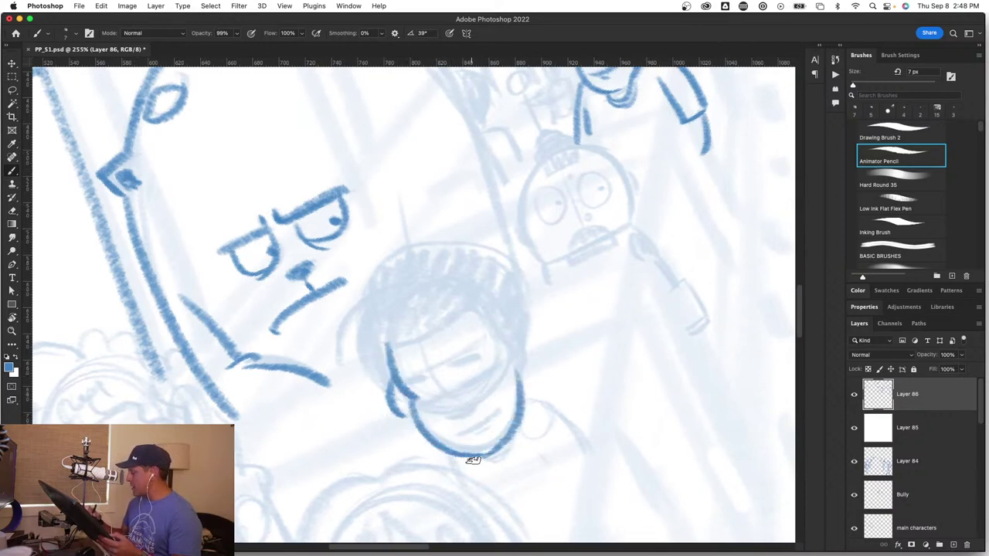
Step: Undo the last jaw stroke on the dark-haired passenger and reduce the pencil brush to 6 px
mouse_move(529, 429)
mouse_down()
mouse_move(512, 329)
mouse_move(534, 296)
mouse_move(544, 297)
mouse_up()
key(z)
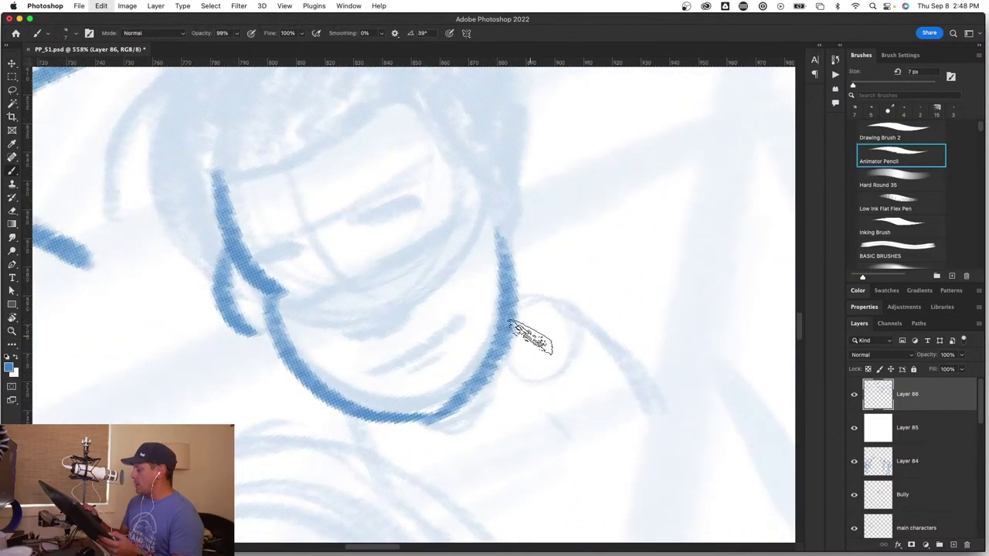
key(super+z)
key(bracketleft)
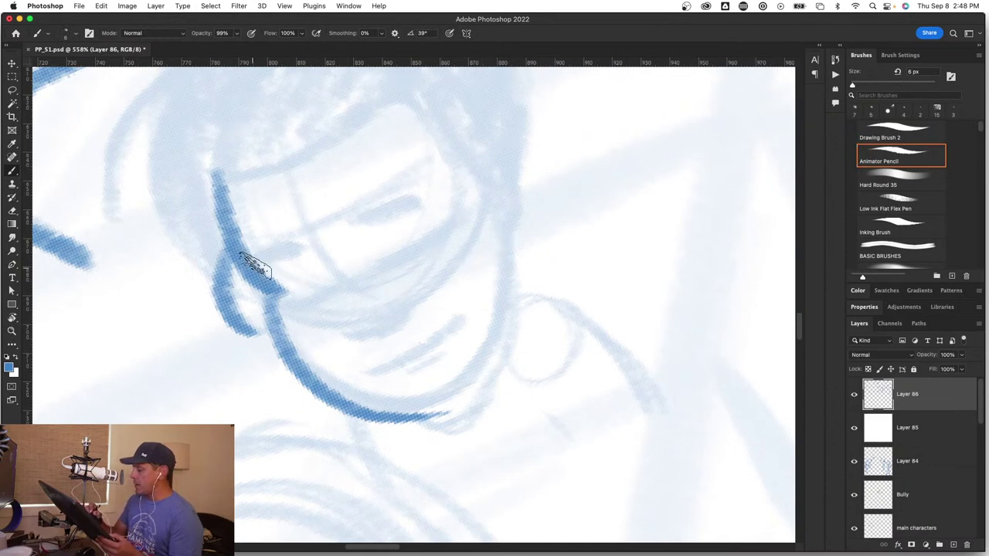
Step: Trace the dark-haired passenger's short eyebrows, closed eyes, nose, mouth and the small mark under the lower lip
drag(254, 265, 300, 246)
drag(356, 219, 410, 199)
drag(287, 304, 428, 247)
mouse_move(345, 292)
mouse_down()
mouse_move(339, 339)
mouse_move(424, 318)
mouse_up()
drag(364, 371, 456, 317)
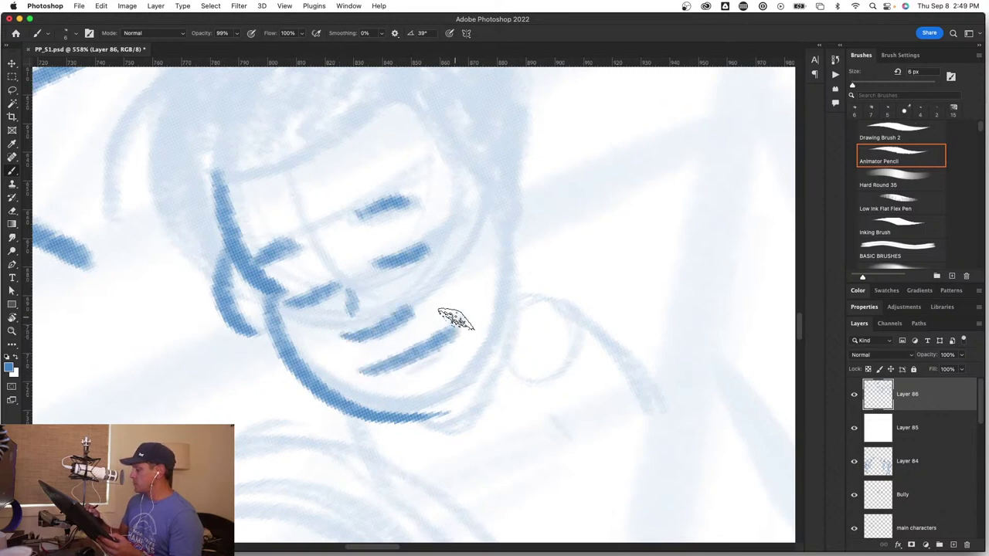
drag(403, 375, 445, 360)
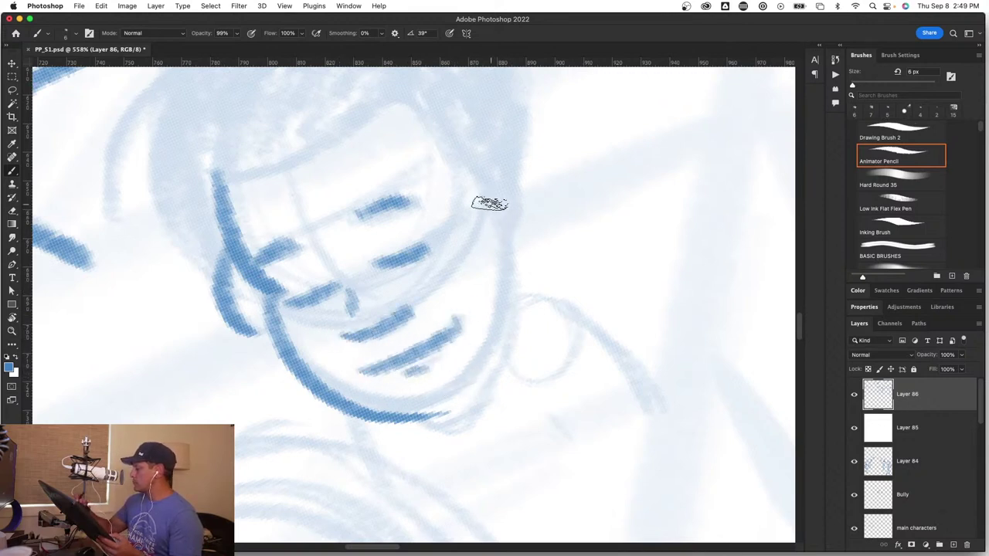
Step: Trace the far side of the dark-haired passenger's face from beside the eye down to the chin
mouse_move(488, 204)
mouse_down()
mouse_move(502, 292)
mouse_move(442, 403)
mouse_up()
mouse_move(470, 342)
mouse_down()
mouse_move(472, 374)
mouse_move(372, 410)
mouse_up()
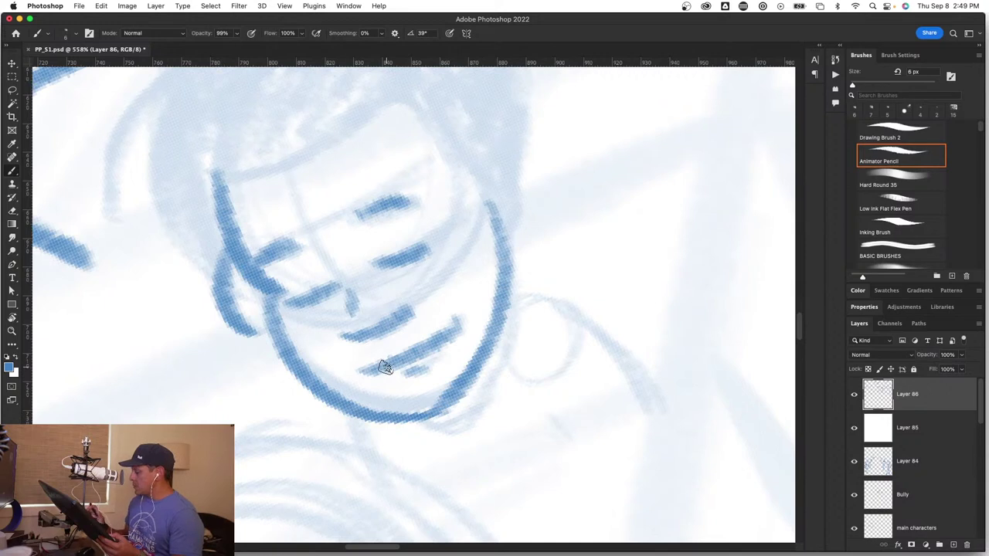
key(super+z)
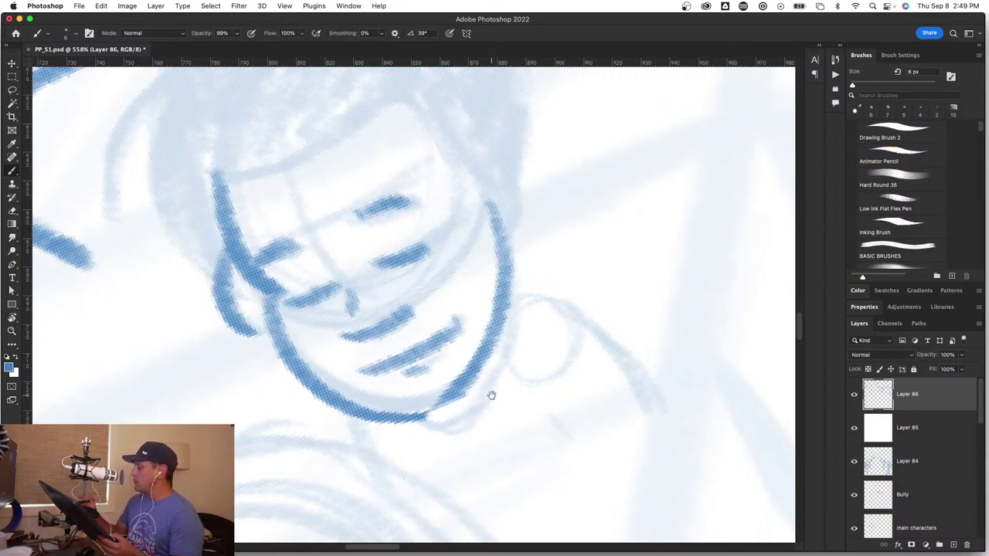
Step: Trace the dark-haired passenger's fringe, far ear and the rounded outline of the hair down to the near ear
mouse_move(509, 304)
mouse_down()
mouse_move(514, 371)
mouse_move(538, 435)
mouse_move(532, 459)
mouse_up()
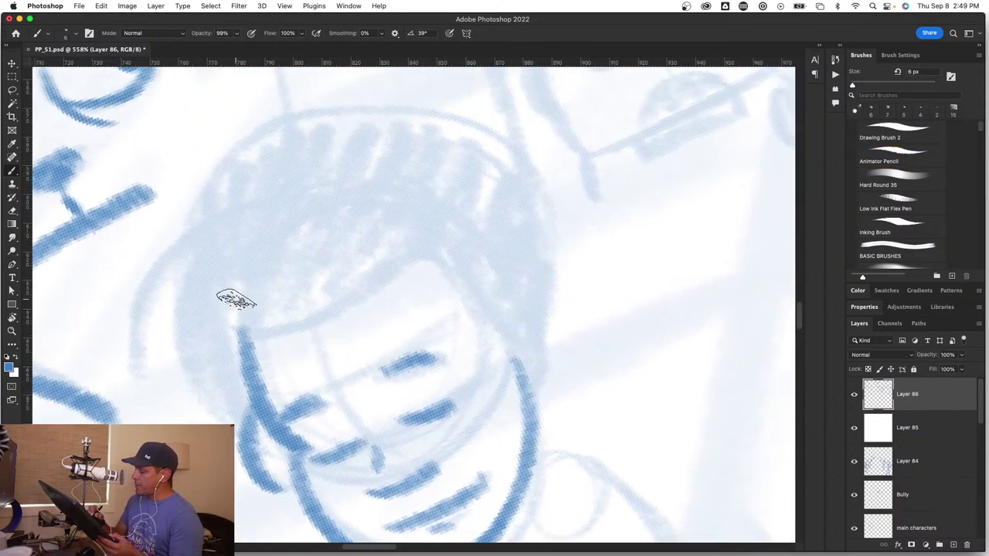
mouse_move(236, 300)
mouse_down()
mouse_move(417, 262)
mouse_move(447, 246)
mouse_move(429, 256)
mouse_move(479, 287)
mouse_move(484, 309)
mouse_move(535, 320)
mouse_move(499, 323)
mouse_move(527, 291)
mouse_move(542, 342)
mouse_move(522, 346)
mouse_move(546, 219)
mouse_move(255, 141)
mouse_up()
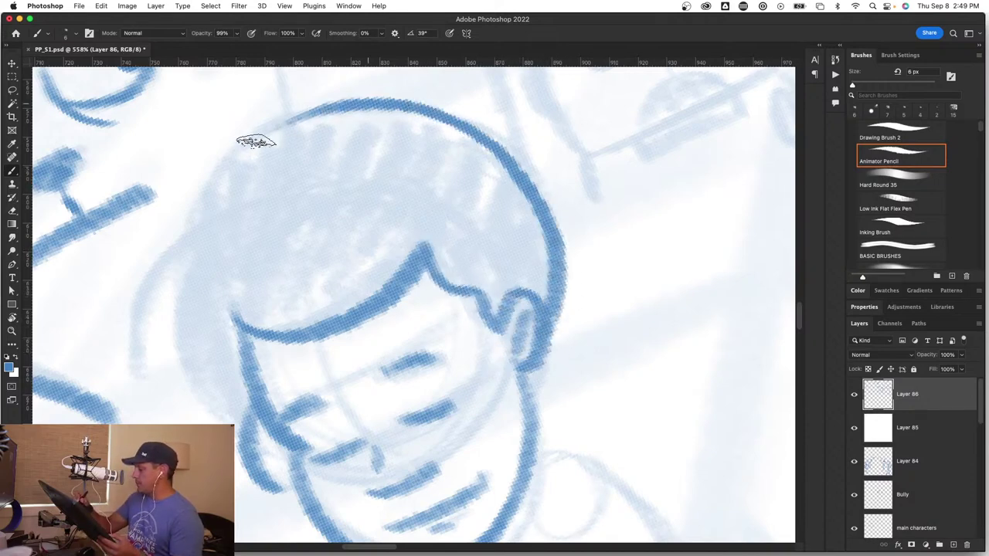
mouse_move(386, 111)
mouse_down()
mouse_move(325, 108)
mouse_move(198, 202)
mouse_move(179, 292)
mouse_move(189, 253)
mouse_move(179, 279)
mouse_move(197, 394)
mouse_up()
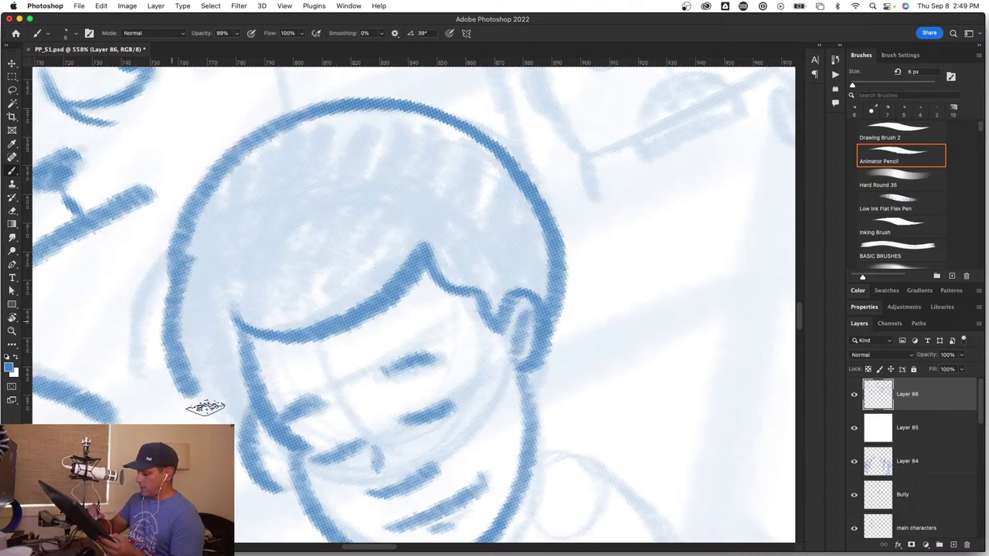
Step: Trace the small collar curve under the dark-haired passenger's chin and the short neck line beside it
mouse_move(404, 424)
mouse_down()
mouse_move(363, 347)
mouse_move(395, 408)
mouse_up()
key(r)
mouse_move(441, 439)
mouse_down()
mouse_move(397, 430)
mouse_move(441, 379)
mouse_move(367, 401)
mouse_move(481, 430)
mouse_move(542, 430)
mouse_up()
key(z)
key(b)
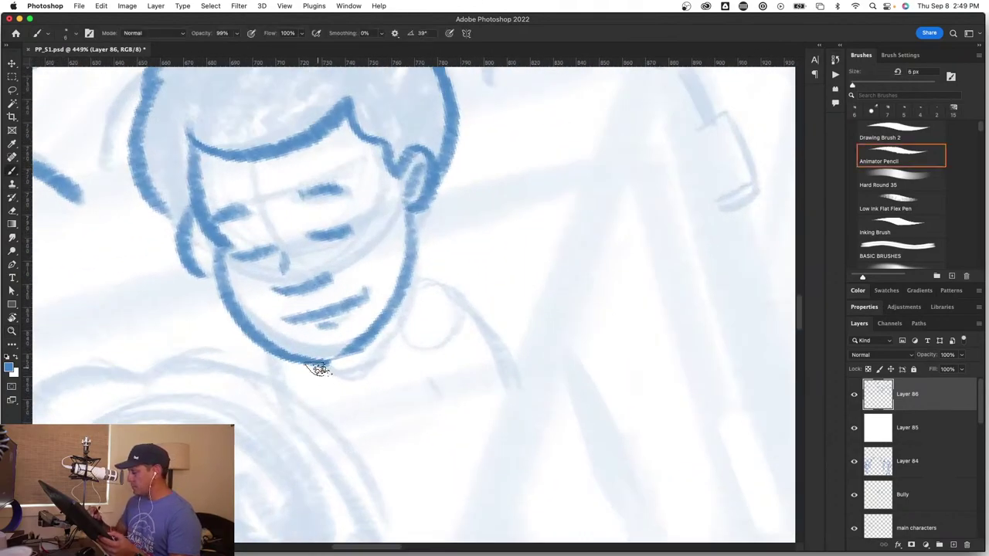
mouse_move(319, 370)
mouse_down()
mouse_move(368, 345)
mouse_move(327, 373)
mouse_up()
drag(269, 355, 277, 390)
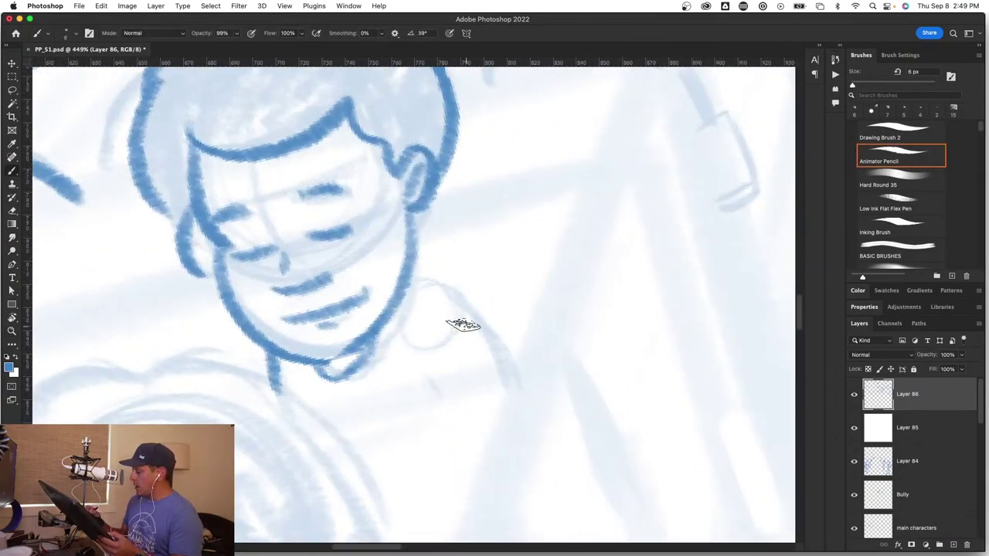
Step: Trace the dark-haired passenger's shoulder and arm, the short sleeve crease, and a second line along the collar
mouse_move(393, 292)
mouse_down()
mouse_move(443, 280)
mouse_move(530, 426)
mouse_move(450, 411)
mouse_move(506, 395)
mouse_up()
key(z)
key(z)
drag(436, 379, 453, 410)
key(space)
drag(482, 448, 507, 412)
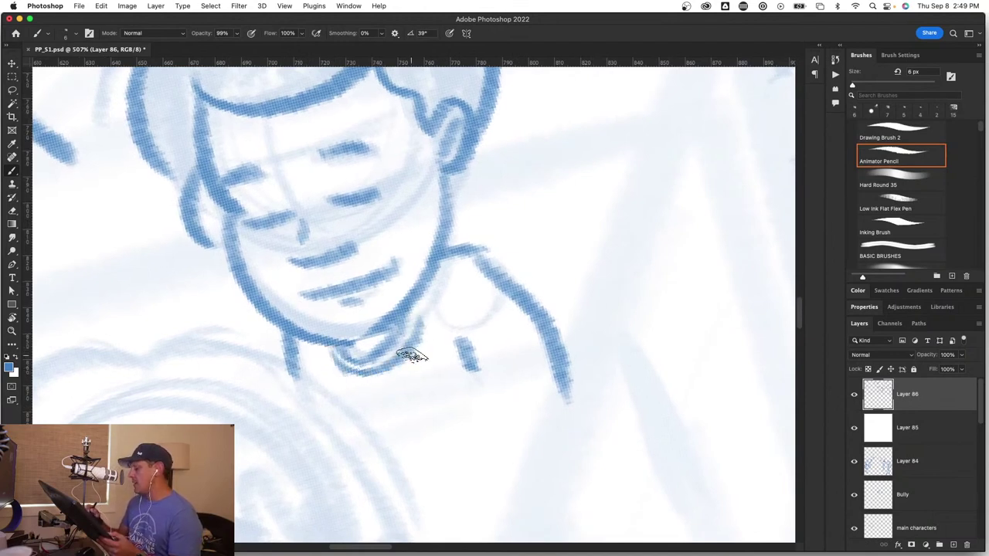
drag(343, 357, 382, 366)
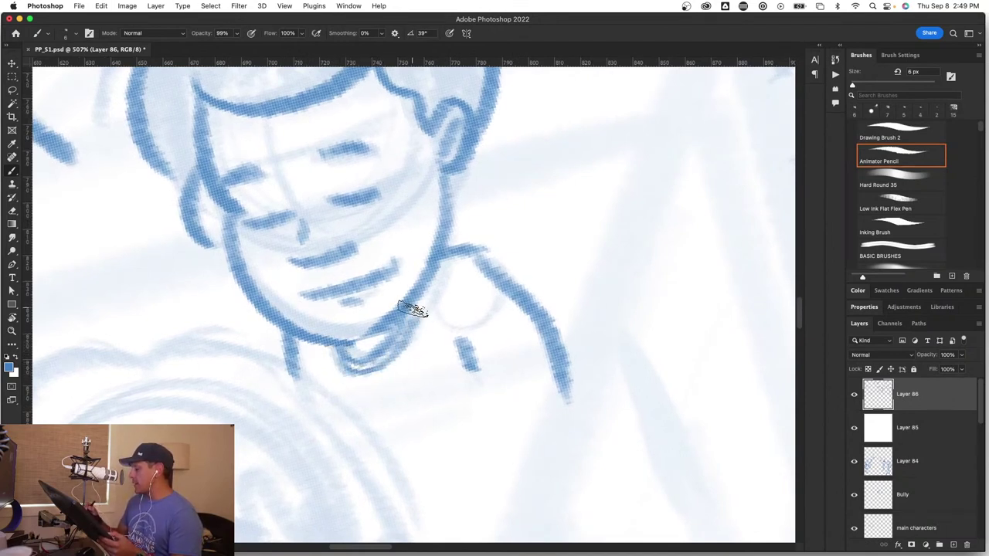
Step: Trace the short upright line above the dark-haired passenger's head and the curved line just behind his hair
key(space)
mouse_move(445, 411)
mouse_down()
mouse_move(404, 415)
mouse_move(505, 417)
mouse_move(439, 420)
mouse_move(485, 431)
mouse_move(510, 424)
mouse_up()
key(r)
key(b)
key(space)
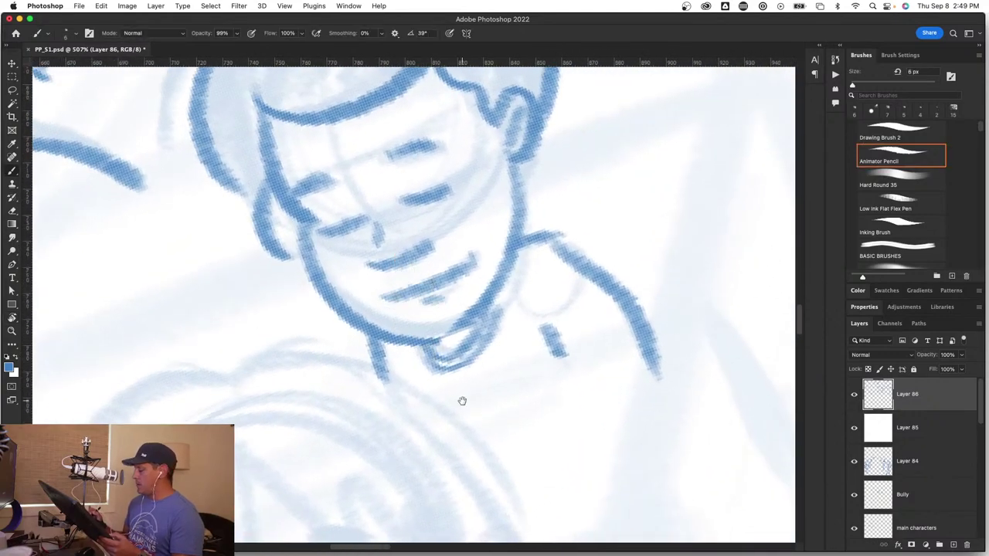
mouse_move(461, 402)
mouse_down()
mouse_move(453, 420)
mouse_move(489, 445)
mouse_move(383, 435)
mouse_up()
key(super+space)
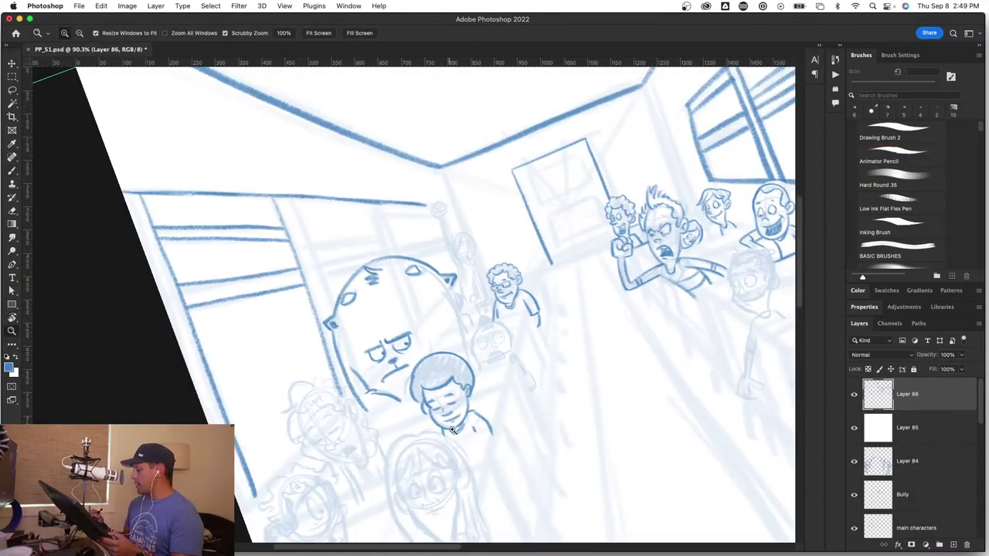
drag(451, 431, 516, 428)
scroll(346, 344, down, 6)
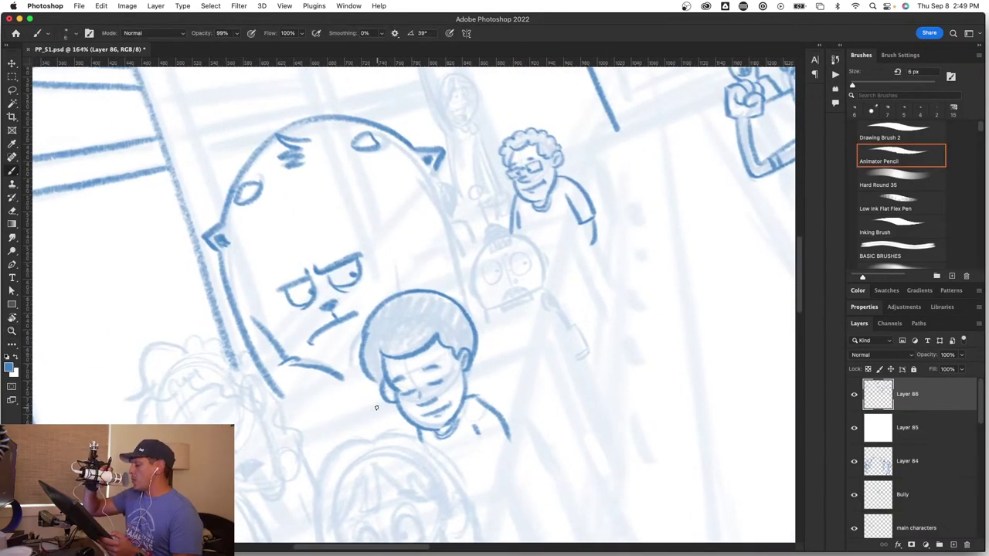
key(super+space)
drag(426, 268, 473, 259)
drag(338, 252, 348, 322)
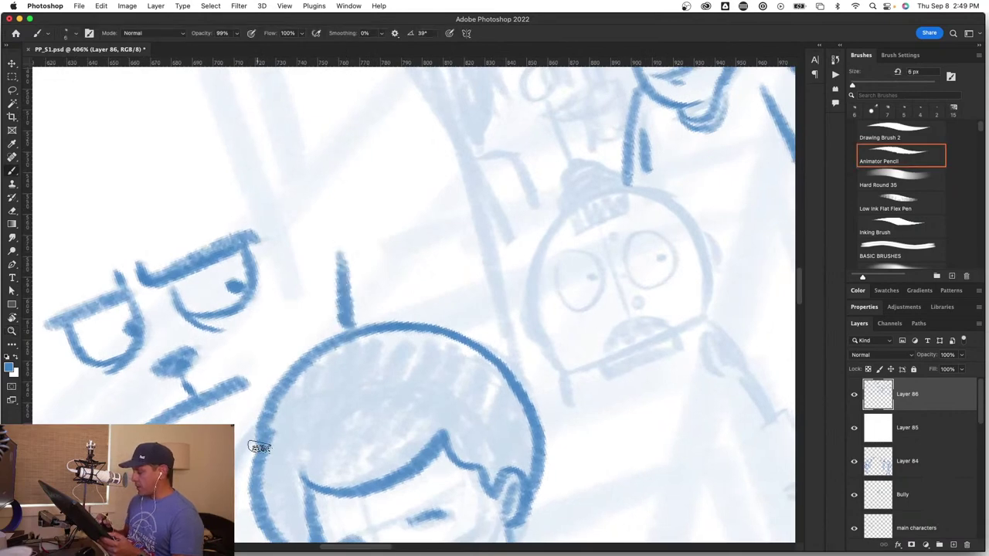
drag(279, 467, 409, 274)
drag(371, 224, 345, 319)
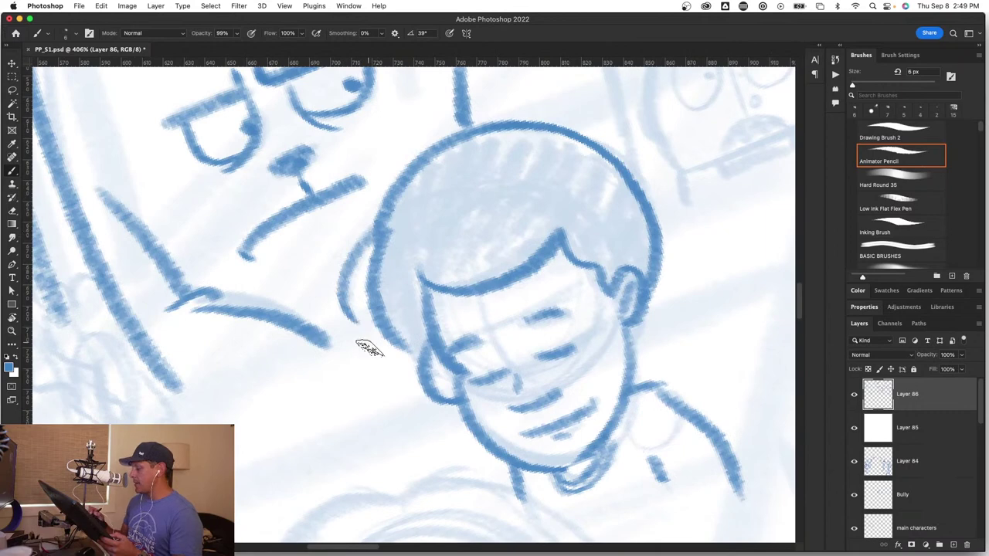
Step: Trace the two slanted edges of the seat back below the large passenger, up to the dark-haired passenger's head
key(super+space)
mouse_move(396, 394)
mouse_down()
mouse_move(350, 417)
mouse_move(426, 404)
mouse_up()
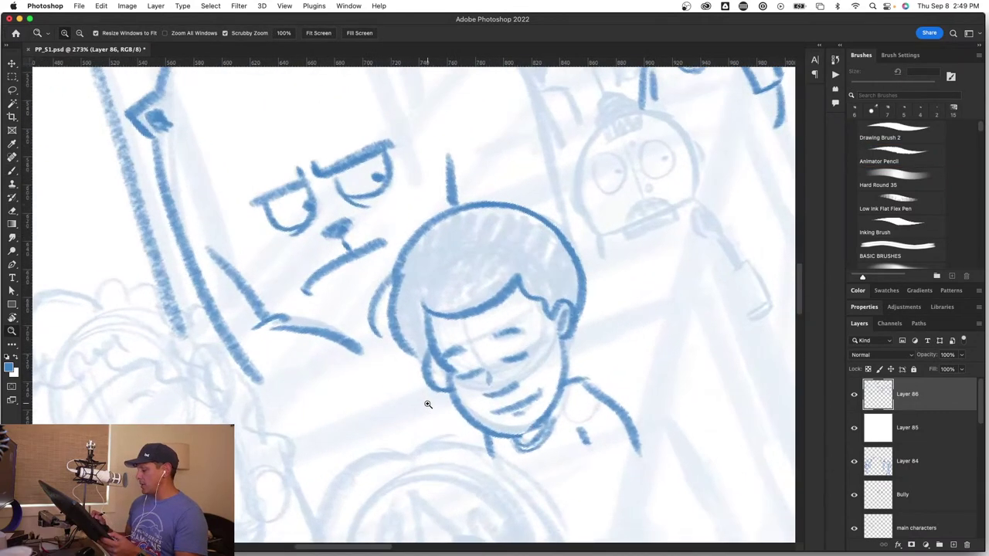
key(b)
drag(255, 389, 413, 333)
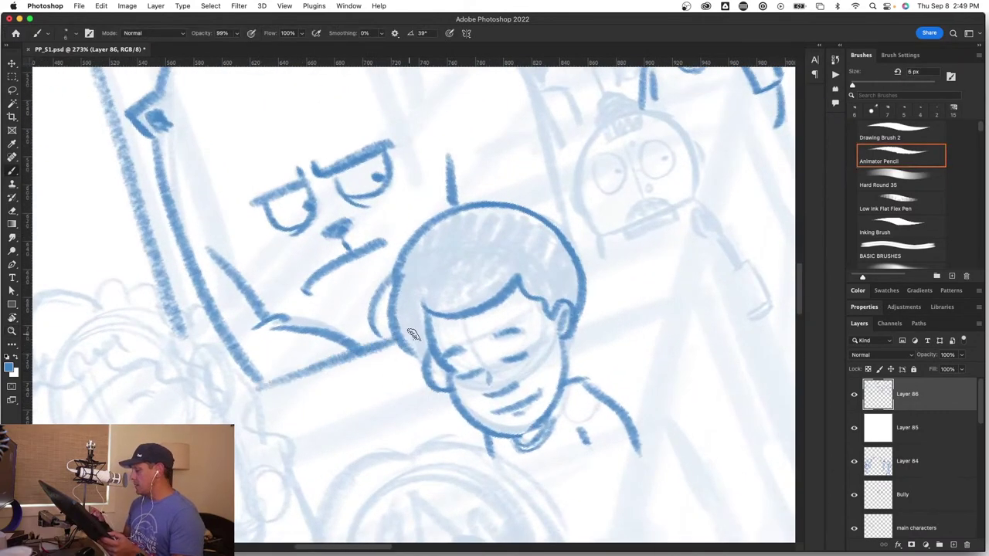
drag(287, 435, 415, 390)
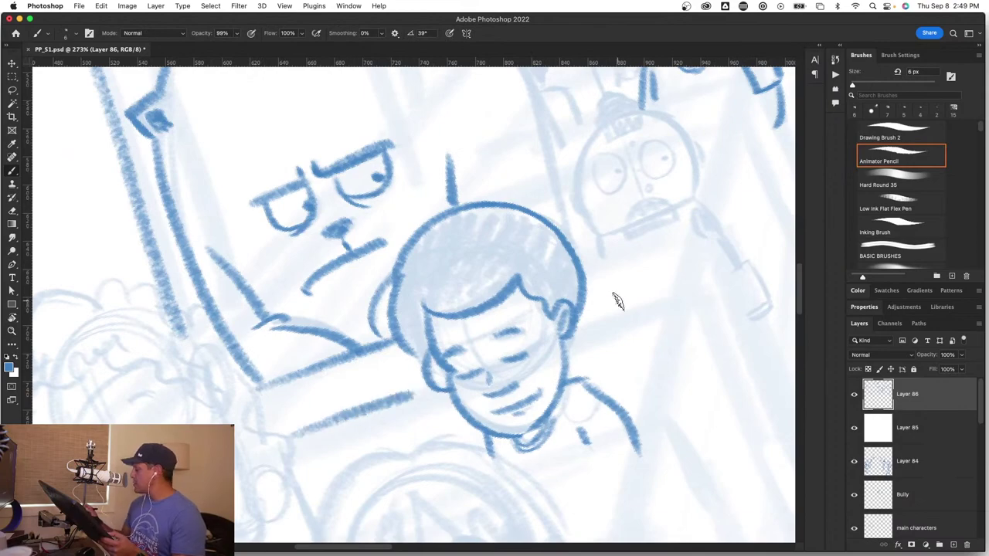
Step: With an 8 px brush, continue the seat back's top edges past the dark-haired passenger and trace its corner and two side edges
key(z)
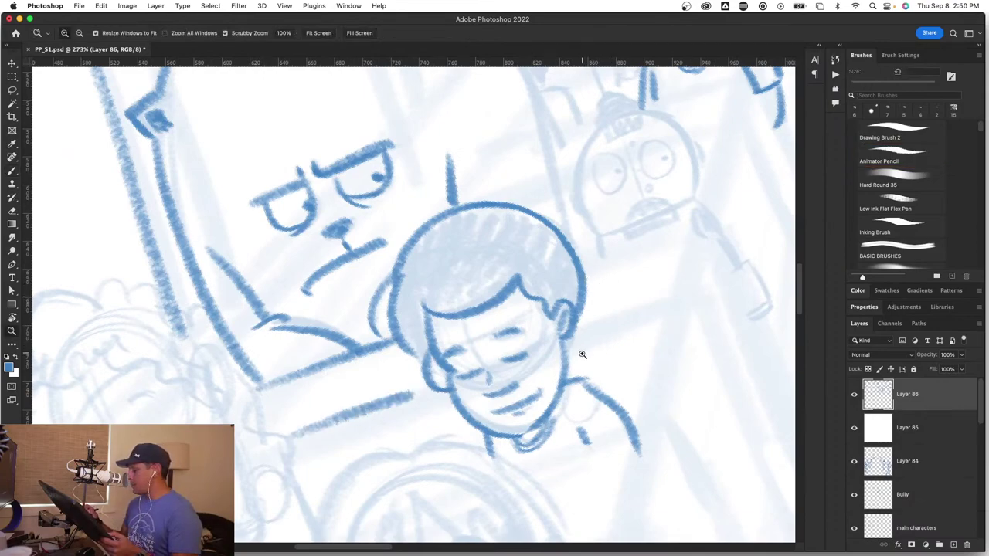
mouse_move(582, 353)
mouse_down()
mouse_move(468, 355)
mouse_move(565, 353)
mouse_up()
key(b)
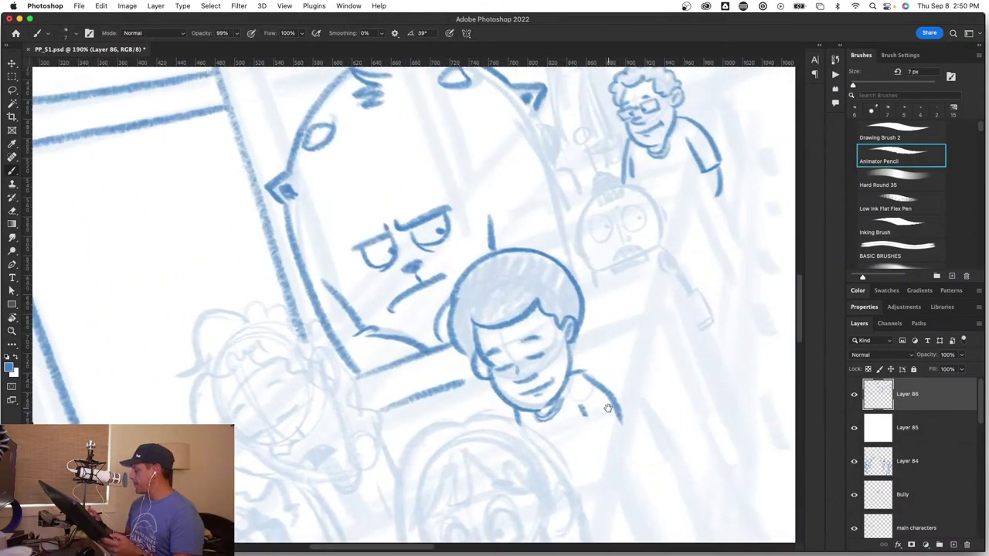
mouse_move(608, 409)
mouse_down()
mouse_move(376, 380)
mouse_move(384, 383)
mouse_up()
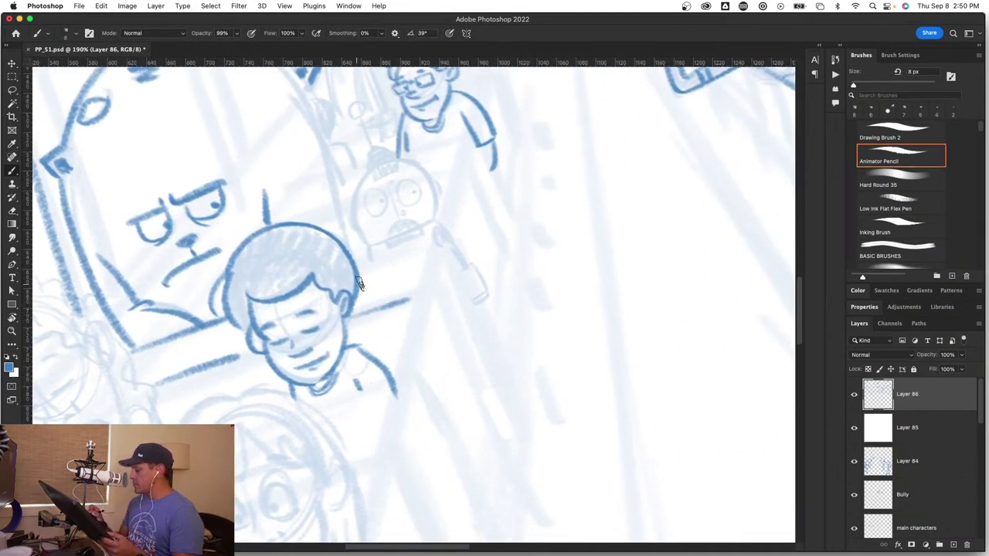
mouse_move(357, 283)
mouse_down()
mouse_move(424, 262)
mouse_move(508, 434)
mouse_up()
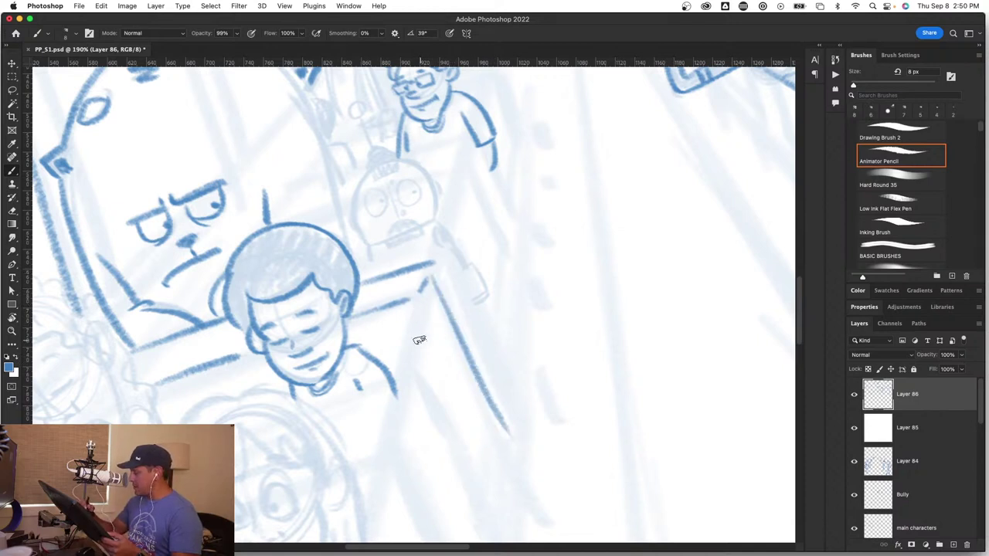
mouse_move(408, 311)
mouse_down()
mouse_move(473, 448)
mouse_move(448, 432)
mouse_up()
mouse_move(466, 499)
mouse_down()
mouse_move(516, 424)
mouse_move(481, 450)
mouse_up()
key(r)
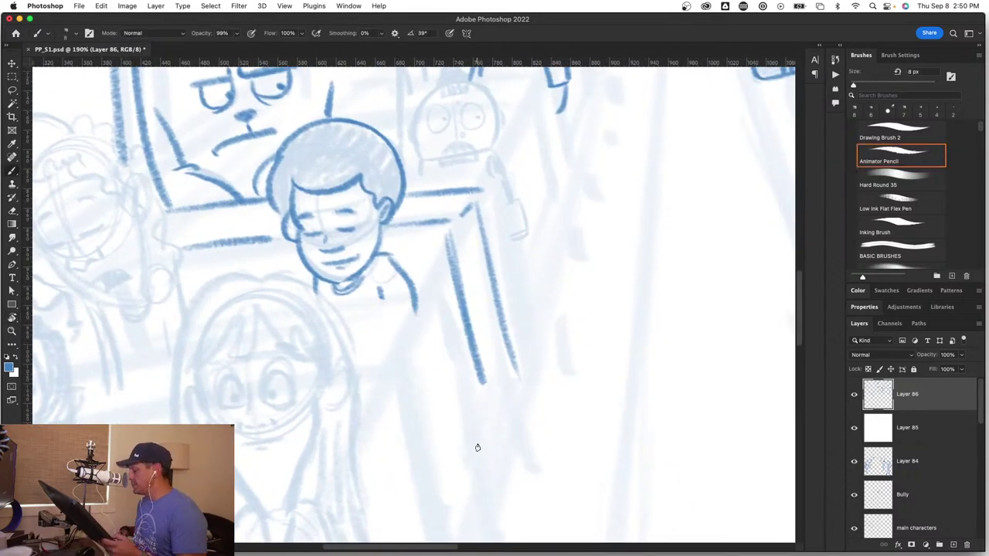
drag(437, 400, 495, 420)
key(z)
key(b)
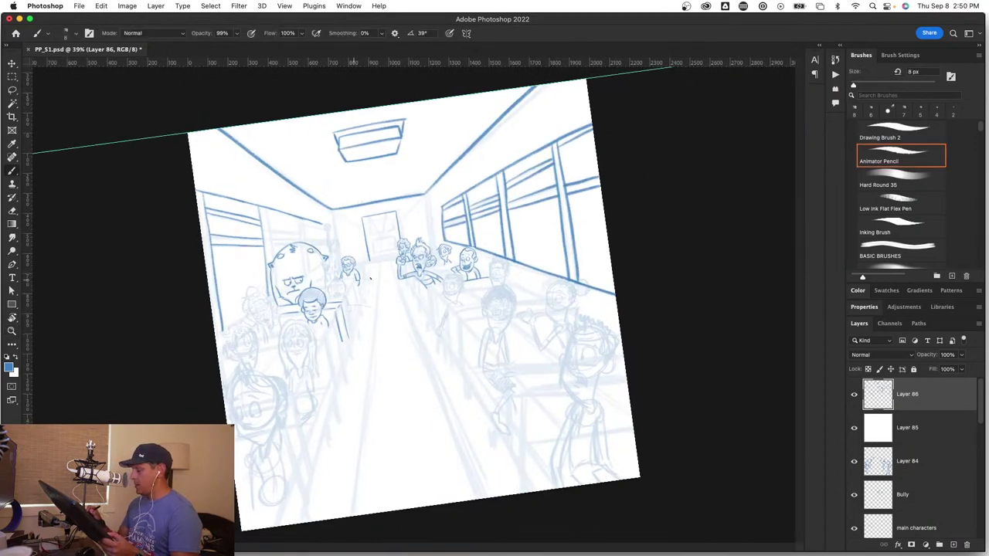
key(z)
key(b)
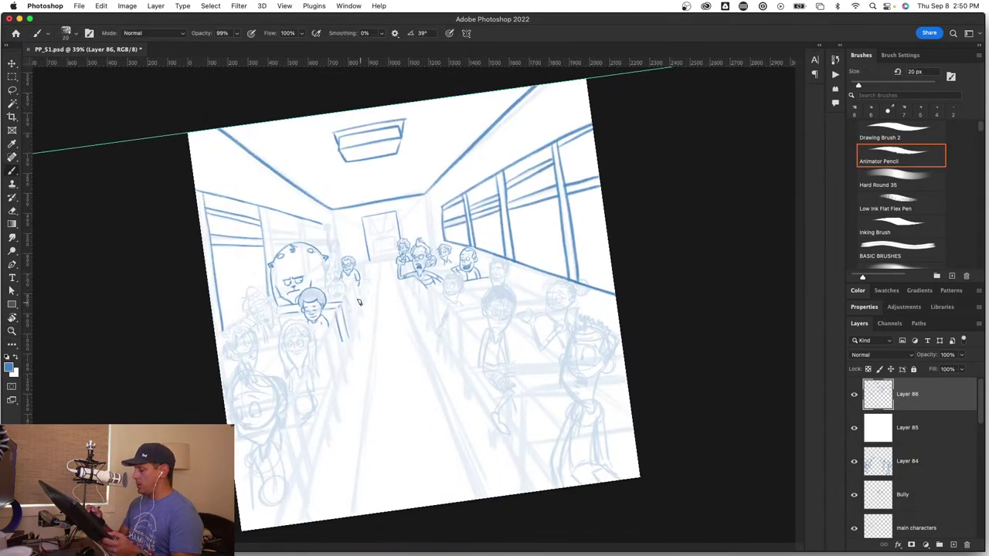
key(z)
mouse_move(352, 296)
mouse_down()
mouse_move(439, 294)
mouse_move(446, 278)
mouse_up()
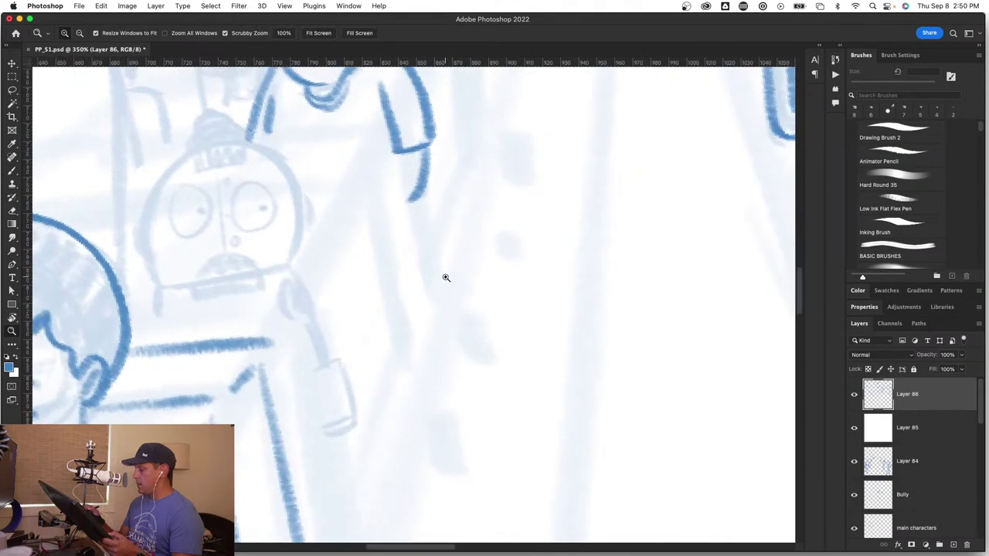
Step: Set the pencil brush to 8 px and thicken the large passenger's eyebrows
key(b)
mouse_move(347, 265)
mouse_down()
mouse_move(475, 393)
mouse_move(603, 452)
mouse_up()
mouse_move(494, 375)
mouse_down()
mouse_move(520, 455)
mouse_move(484, 435)
mouse_move(516, 386)
mouse_up()
key(z)
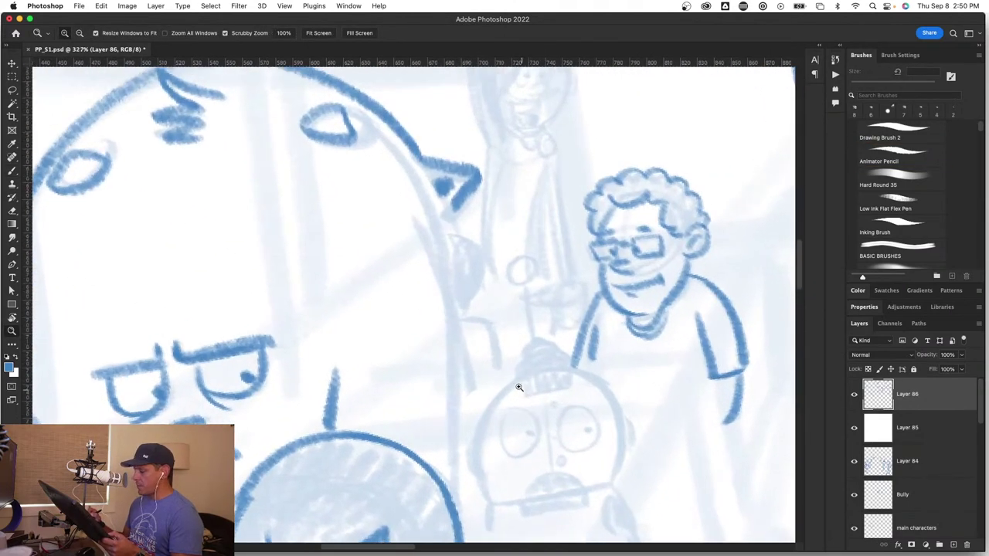
key(b)
key(])
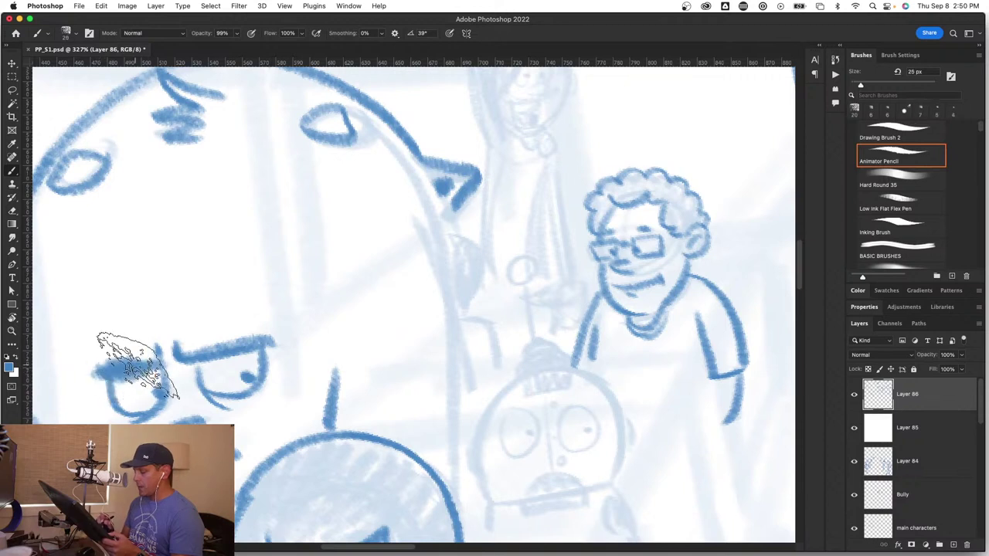
key(bracketleft)
key(bracketleft)
key(bracketleft)
key(bracketleft)
key(bracketleft)
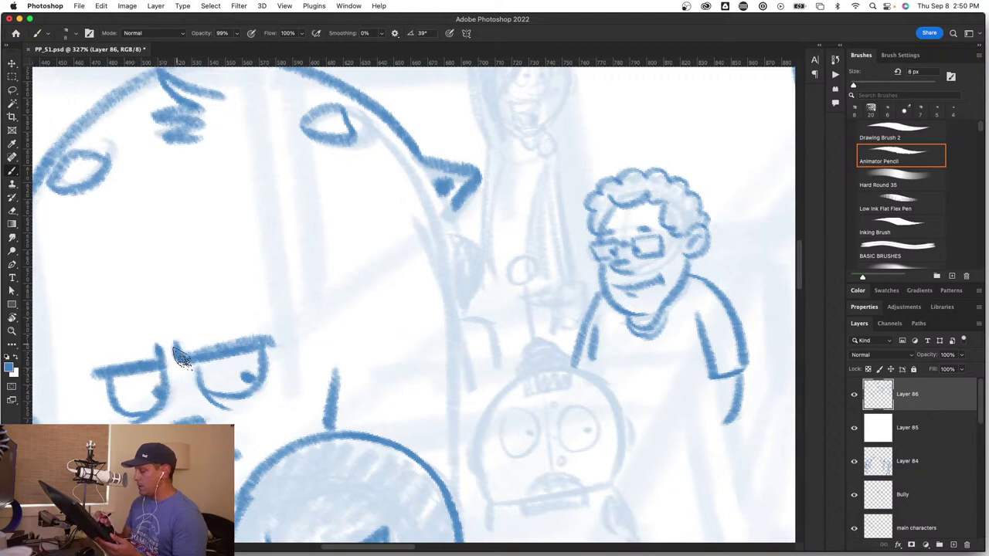
drag(182, 358, 274, 341)
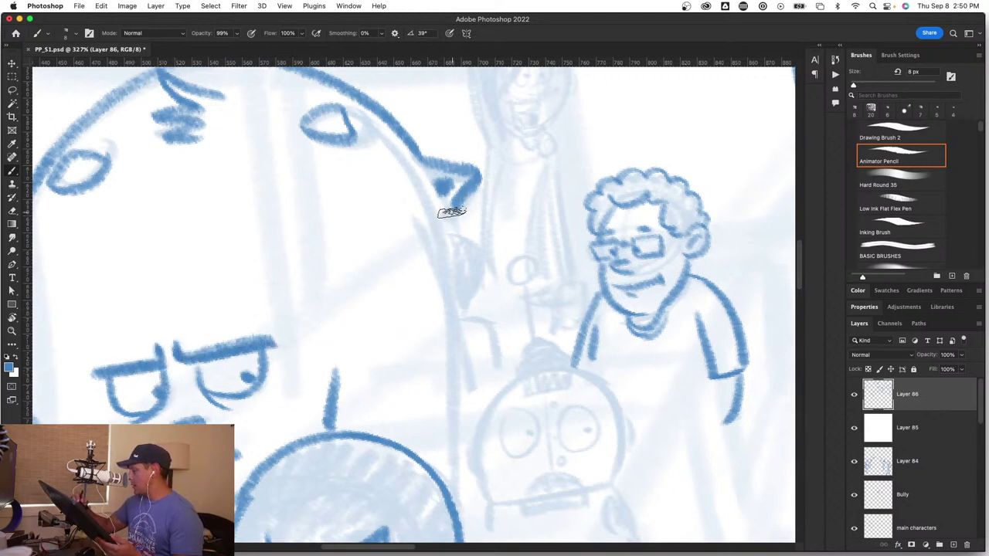
Step: Trace the far side of the large passenger's head from below the ear down to the dark-haired passenger's hair
drag(450, 210, 464, 327)
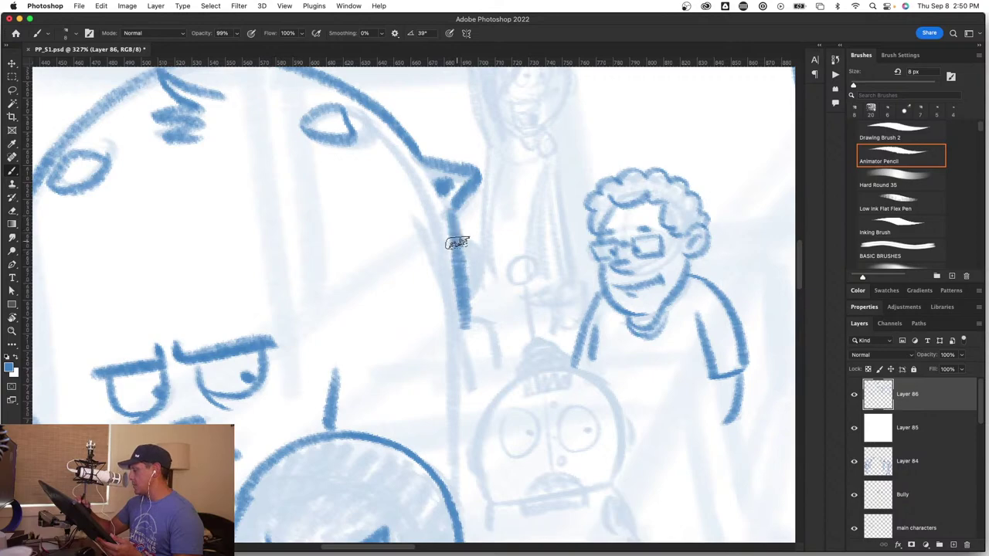
mouse_move(457, 243)
mouse_down()
mouse_move(463, 298)
mouse_move(452, 454)
mouse_up()
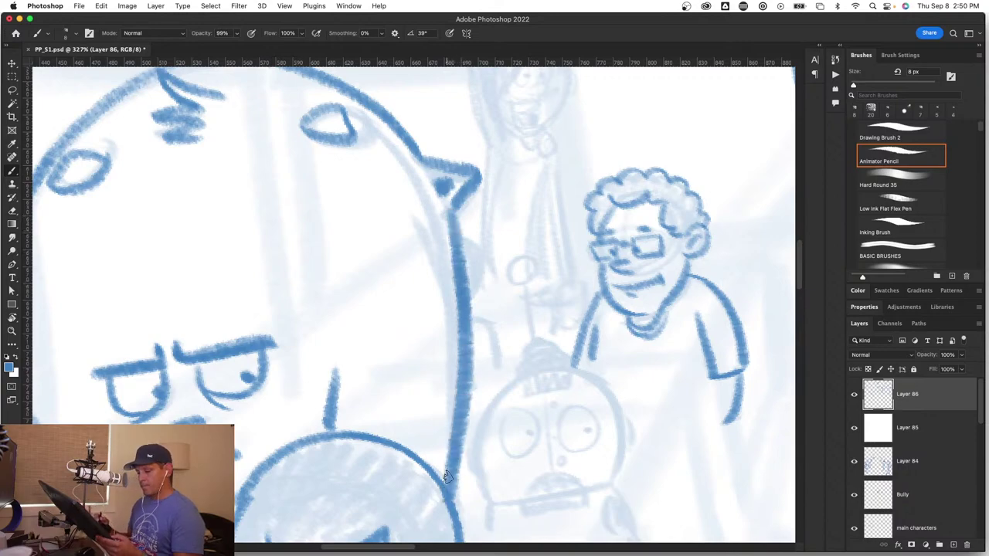
Step: Trace the near post of the side window behind the large passenger and its three horizontal rails
key(r)
drag(375, 512, 381, 533)
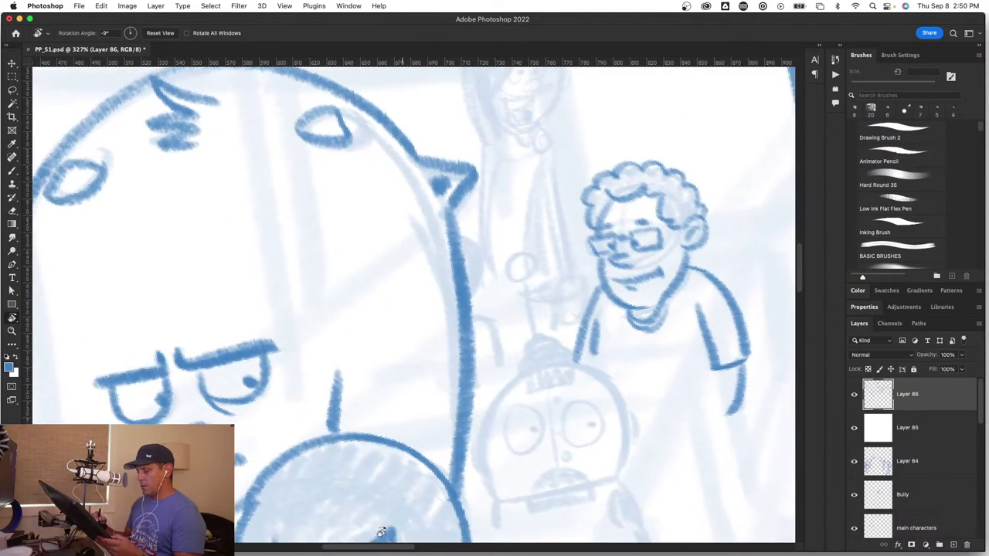
key(z)
drag(424, 504, 352, 503)
mouse_move(420, 513)
mouse_down()
mouse_move(437, 361)
mouse_move(468, 334)
mouse_up()
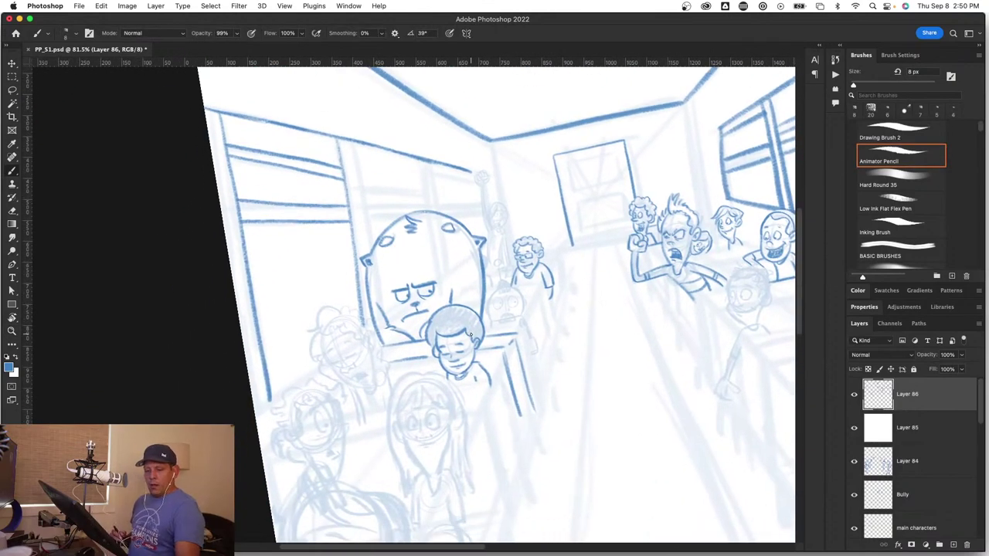
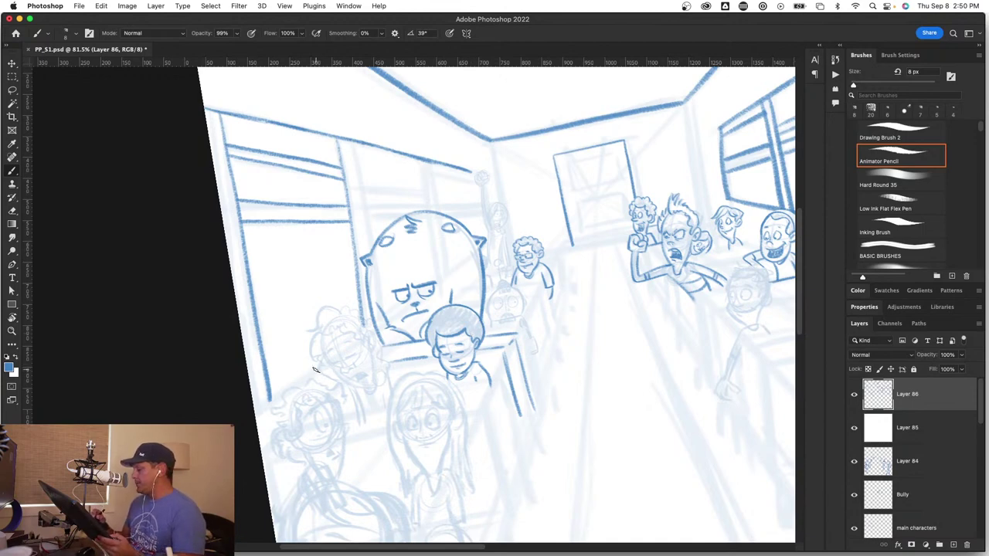
drag(372, 156, 463, 241)
key(z)
key(b)
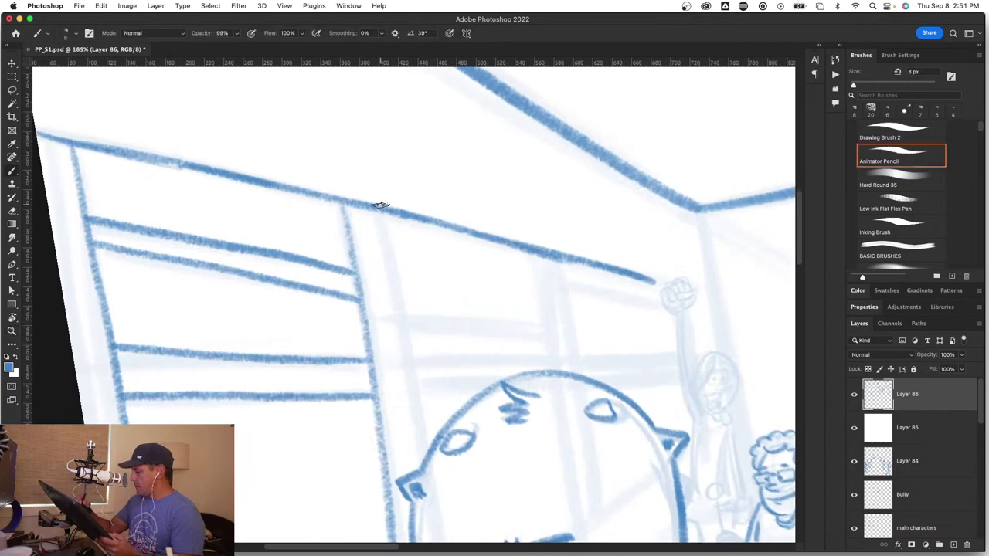
drag(387, 248, 428, 448)
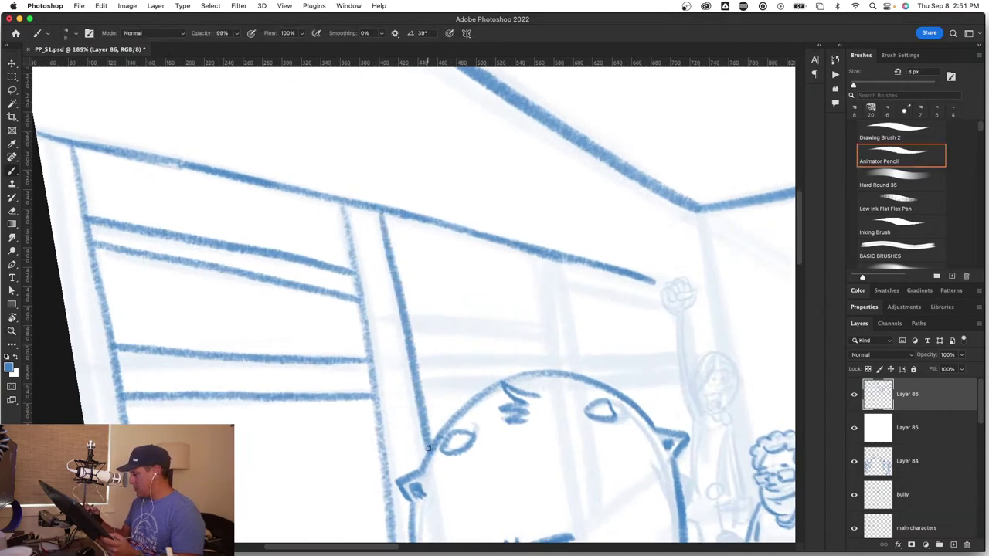
drag(404, 321, 548, 334)
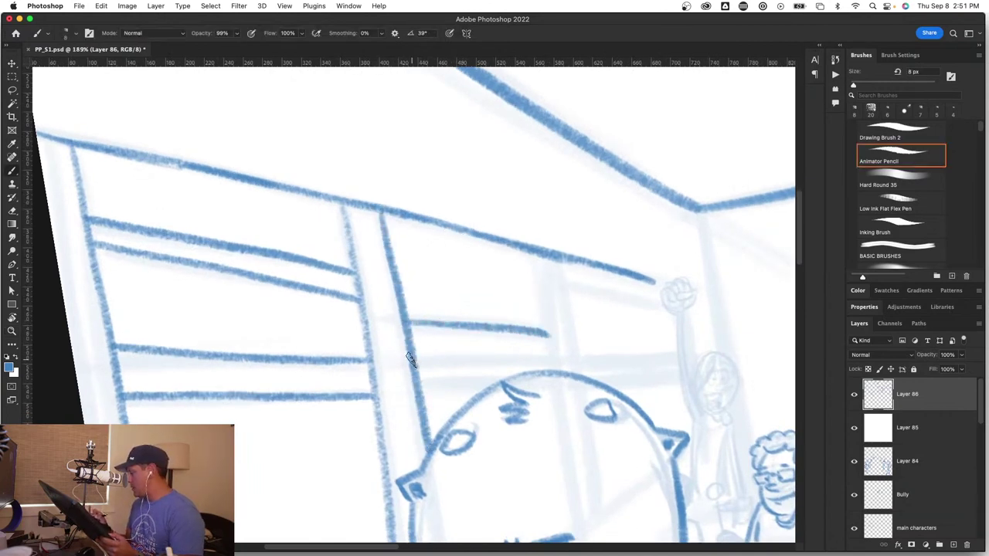
drag(411, 360, 560, 362)
drag(408, 384, 499, 378)
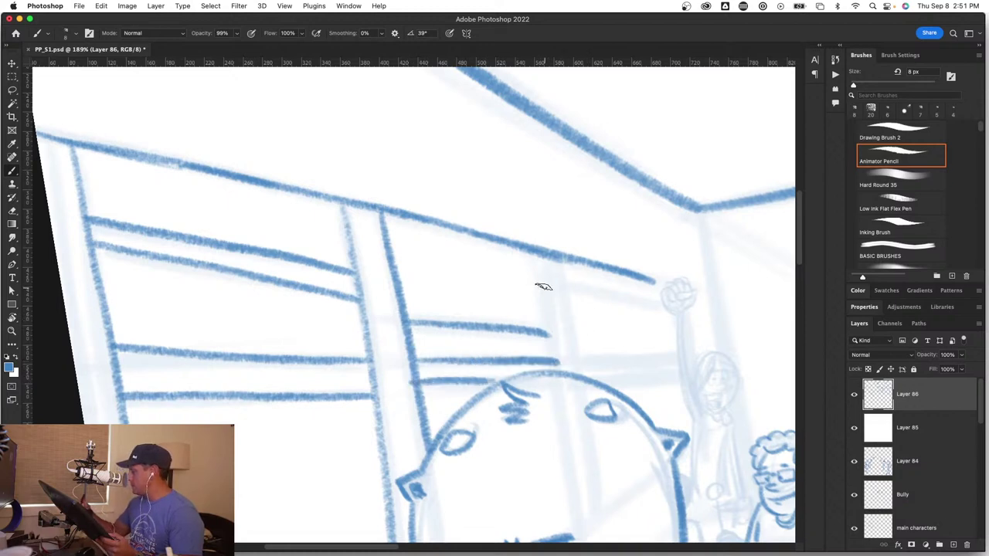
Step: Trace the double post above the large passenger's head and the three horizontal rails of the farthest side window
drag(533, 255, 557, 375)
drag(556, 263, 579, 378)
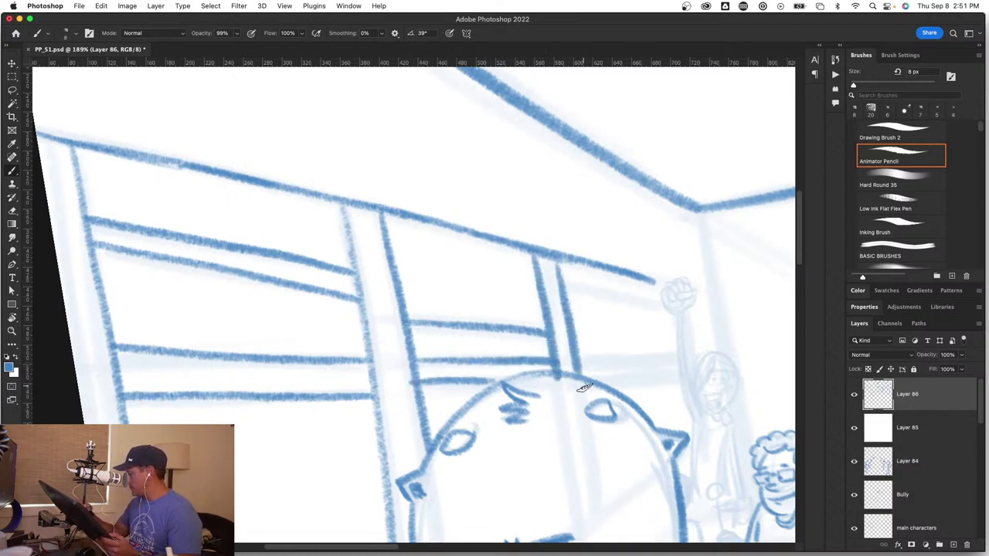
drag(606, 295, 660, 307)
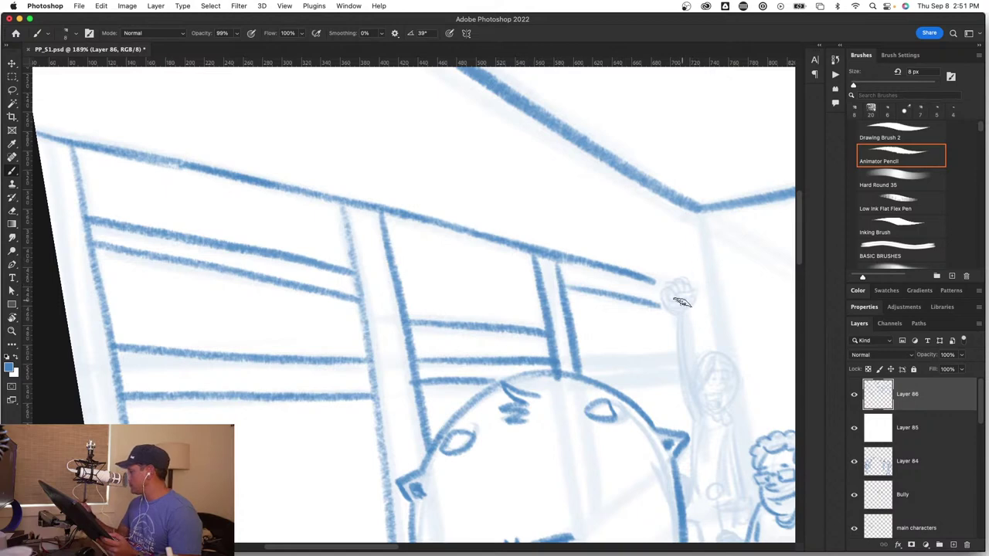
drag(616, 363, 681, 363)
drag(586, 377, 681, 375)
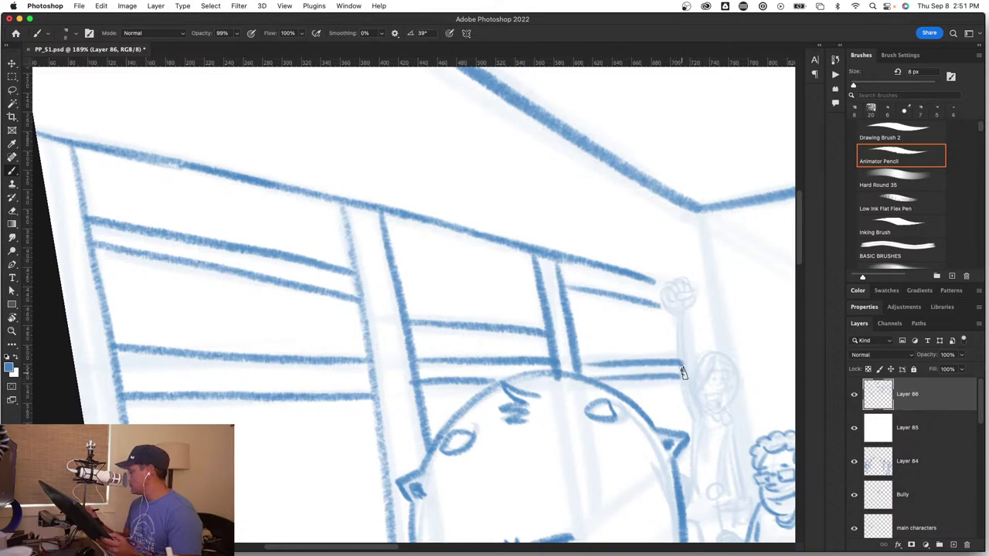
Step: With a 5 px pencil brush, trace the round eyes and pupils of the robot-like passenger beside the large passenger
drag(741, 399, 618, 352)
key(z)
mouse_move(540, 351)
mouse_down()
mouse_move(450, 379)
mouse_move(448, 393)
mouse_up()
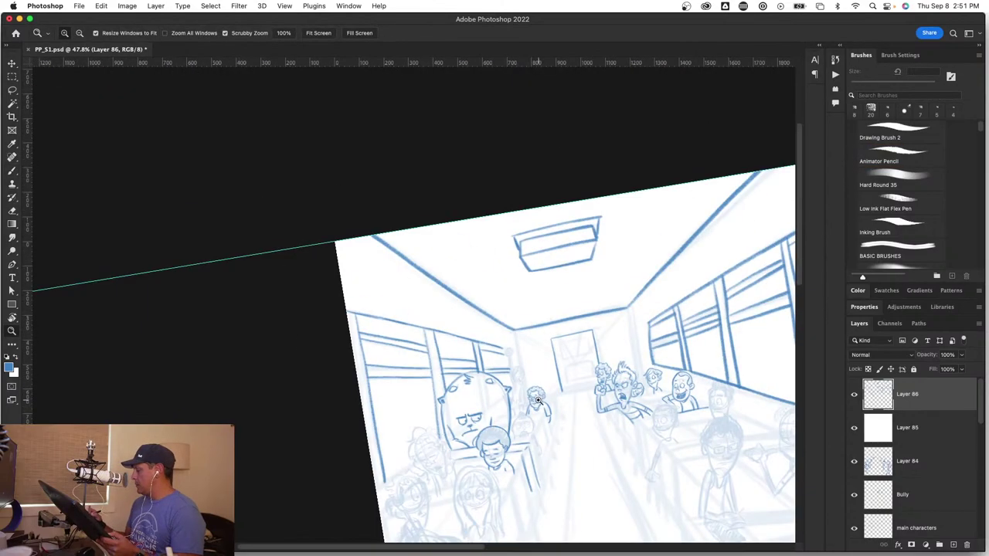
drag(538, 402, 596, 417)
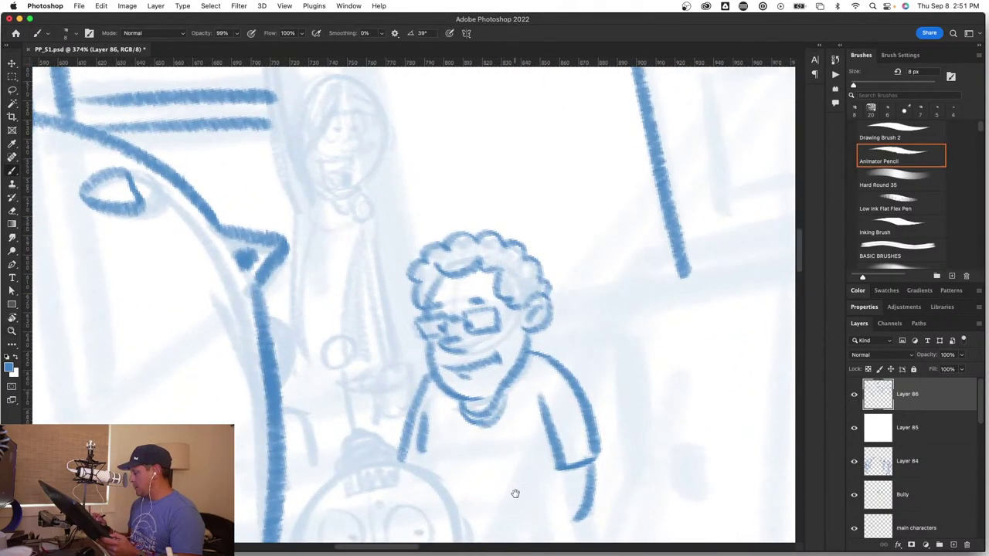
drag(515, 492, 617, 250)
key(super+space)
mouse_move(530, 313)
mouse_down()
mouse_move(563, 314)
mouse_move(546, 313)
mouse_up()
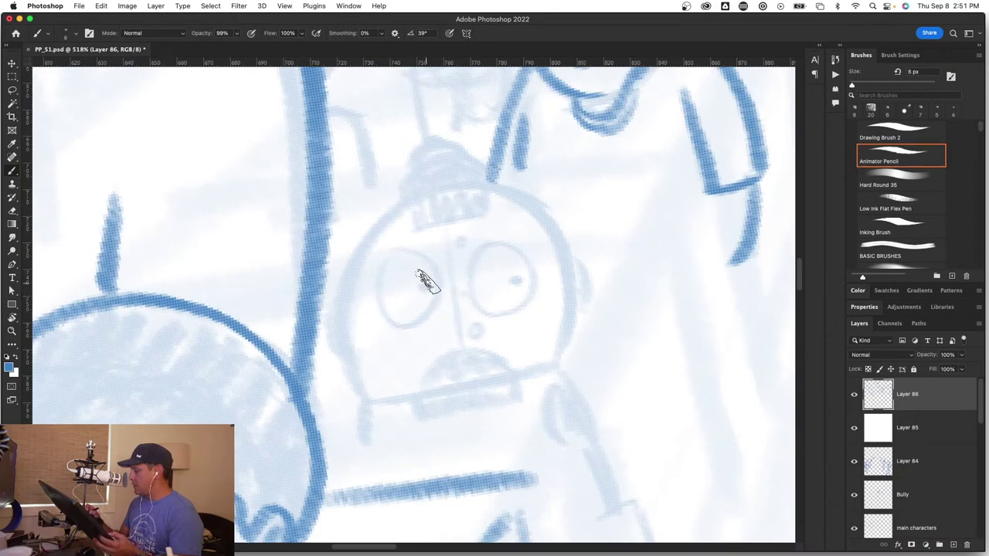
mouse_move(427, 261)
mouse_down()
mouse_move(404, 255)
mouse_move(376, 274)
mouse_move(374, 301)
mouse_move(390, 322)
mouse_move(423, 316)
mouse_move(436, 277)
mouse_move(403, 253)
mouse_move(380, 261)
mouse_up()
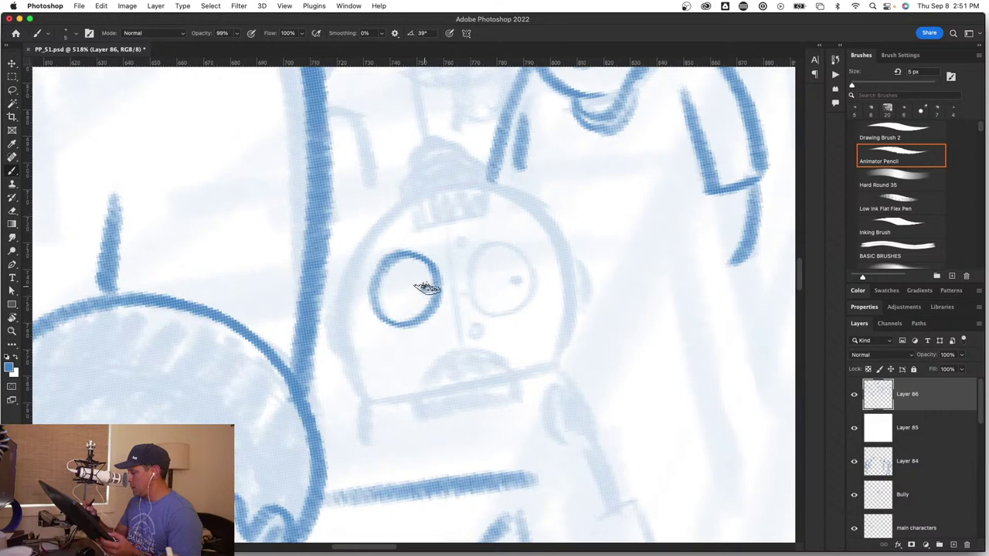
mouse_move(504, 249)
mouse_down()
mouse_move(480, 261)
mouse_move(472, 292)
mouse_move(489, 311)
mouse_move(534, 288)
mouse_move(498, 248)
mouse_up()
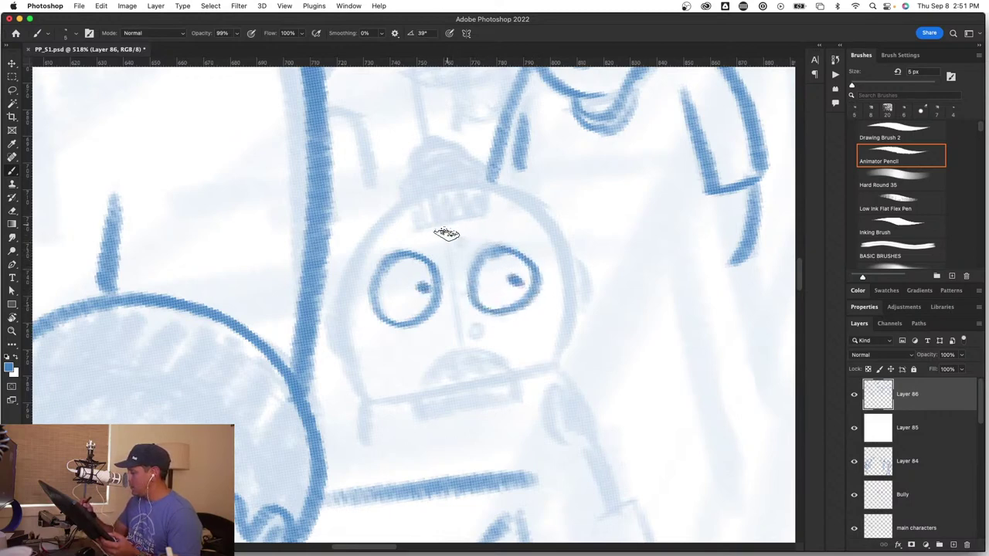
Step: Trace the robot-like passenger's vertical face line and its arched, barred mouth
drag(445, 225, 460, 349)
mouse_move(413, 384)
mouse_down()
mouse_move(464, 347)
mouse_move(501, 361)
mouse_up()
mouse_move(433, 388)
mouse_down()
mouse_move(441, 368)
mouse_move(494, 362)
mouse_up()
Step: Trace the robot-like passenger's domed head outline, the bulges on both sides and the small cap on top
mouse_move(439, 190)
mouse_down()
mouse_move(353, 257)
mouse_move(336, 300)
mouse_move(343, 374)
mouse_move(381, 415)
mouse_move(397, 390)
mouse_move(377, 406)
mouse_move(355, 382)
mouse_move(370, 404)
mouse_move(393, 403)
mouse_move(522, 384)
mouse_move(550, 379)
mouse_up()
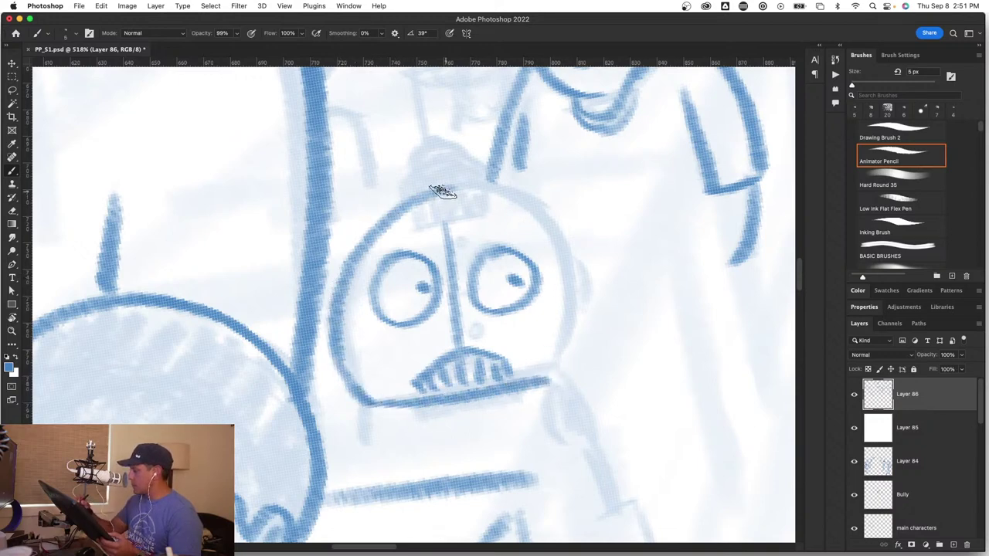
mouse_move(442, 192)
mouse_down()
mouse_move(492, 188)
mouse_move(529, 210)
mouse_move(571, 273)
mouse_move(573, 335)
mouse_move(575, 313)
mouse_move(550, 381)
mouse_up()
drag(326, 312, 338, 363)
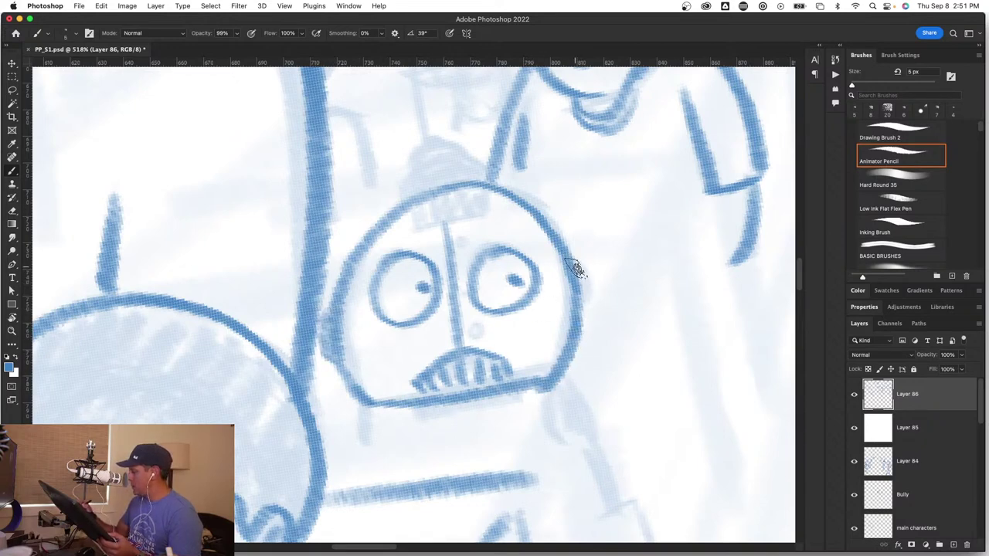
drag(576, 268, 581, 332)
mouse_move(396, 208)
mouse_down()
mouse_move(439, 169)
mouse_move(488, 188)
mouse_move(447, 170)
mouse_move(408, 181)
mouse_move(457, 161)
mouse_up()
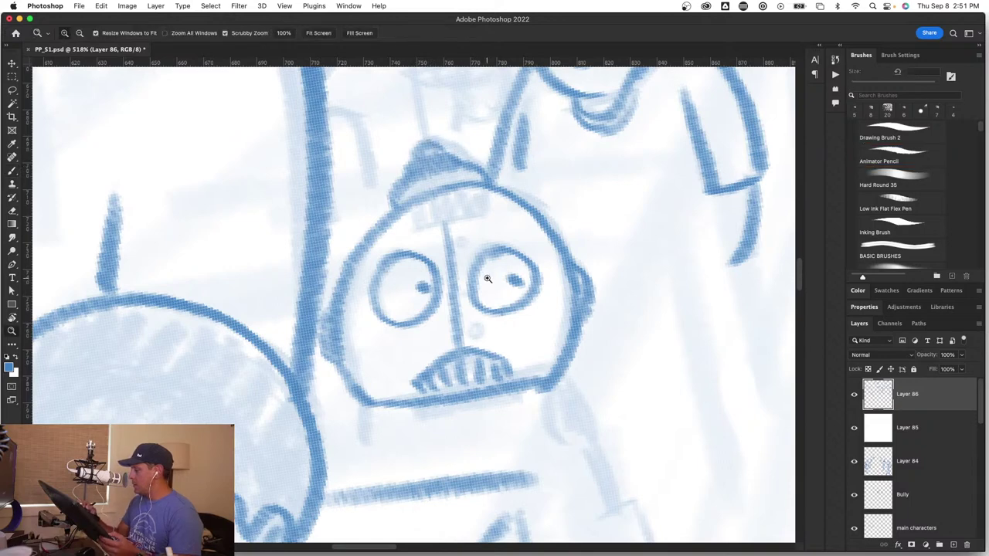
Step: Trace the robot-like passenger's ball-tipped antenna and the partly hidden head and shoulder behind the large passenger
drag(489, 280, 459, 502)
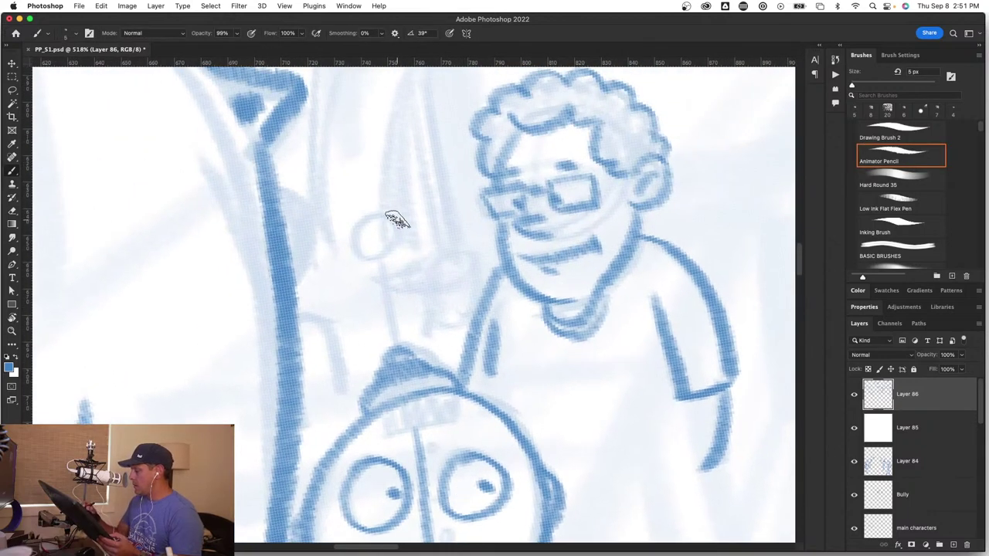
mouse_move(390, 220)
mouse_down()
mouse_move(358, 239)
mouse_move(374, 219)
mouse_move(391, 337)
mouse_up()
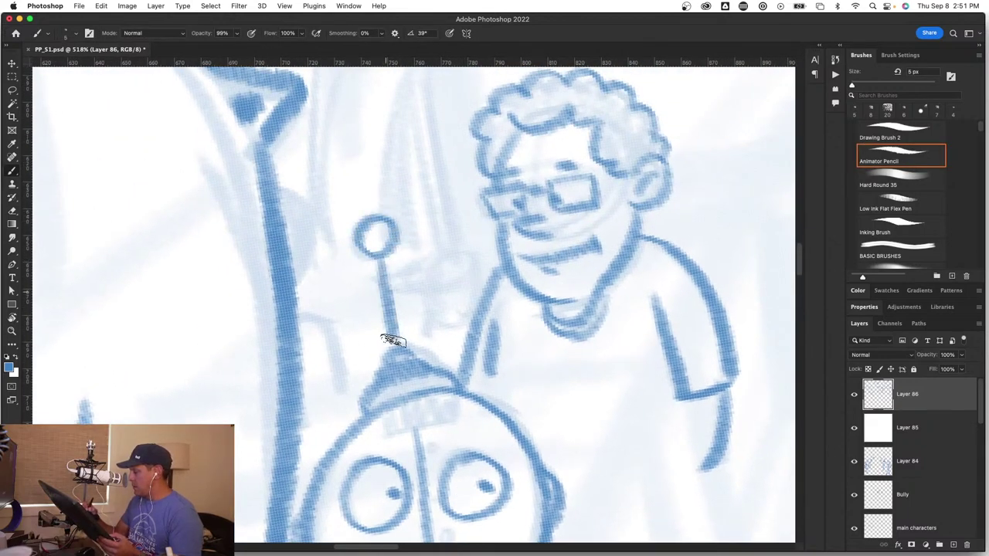
mouse_move(256, 179)
mouse_down()
mouse_move(295, 198)
mouse_move(294, 270)
mouse_up()
mouse_move(313, 230)
mouse_down()
mouse_move(284, 294)
mouse_move(343, 392)
mouse_up()
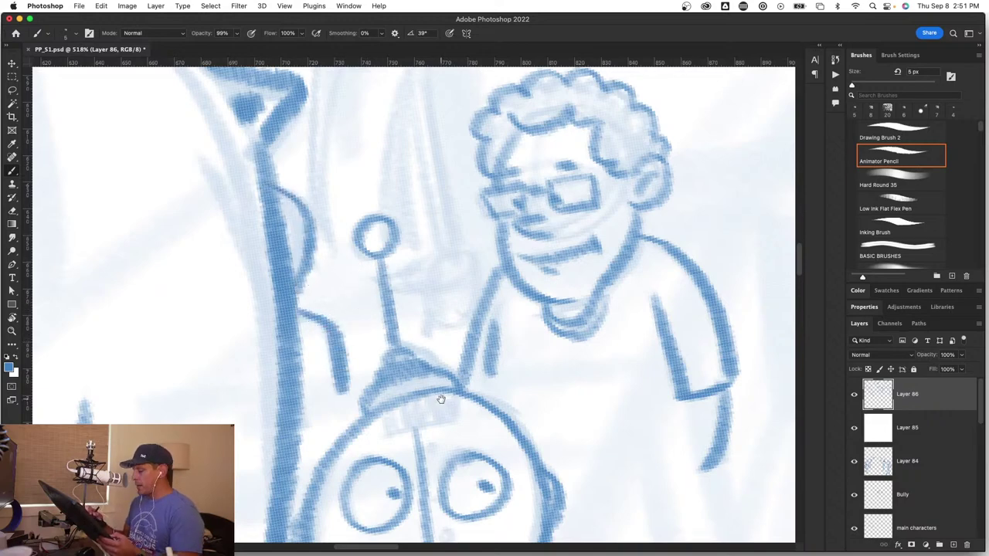
Step: Trace the nose tip and nostrils of the tilted-headed passenger seated on the near side of the large passenger
mouse_move(441, 399)
mouse_down()
mouse_move(393, 410)
mouse_move(430, 405)
mouse_up()
key(r)
mouse_move(430, 405)
mouse_down()
mouse_move(408, 412)
mouse_move(439, 425)
mouse_move(406, 425)
mouse_move(483, 418)
mouse_up()
key(z)
key(b)
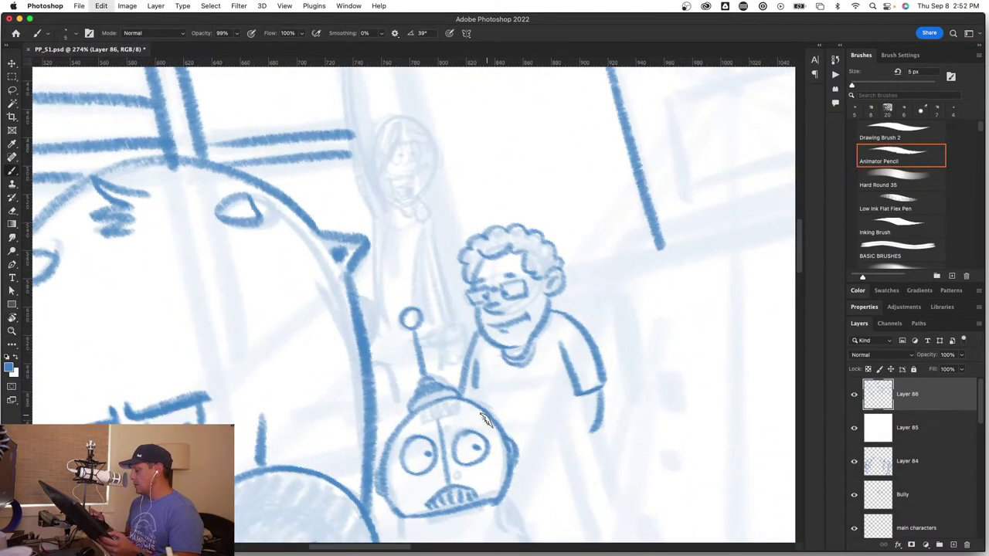
key(z)
drag(533, 371, 496, 388)
key(b)
drag(446, 489, 551, 298)
key(z)
mouse_move(432, 300)
mouse_down()
mouse_move(490, 291)
mouse_move(430, 272)
mouse_up()
key(b)
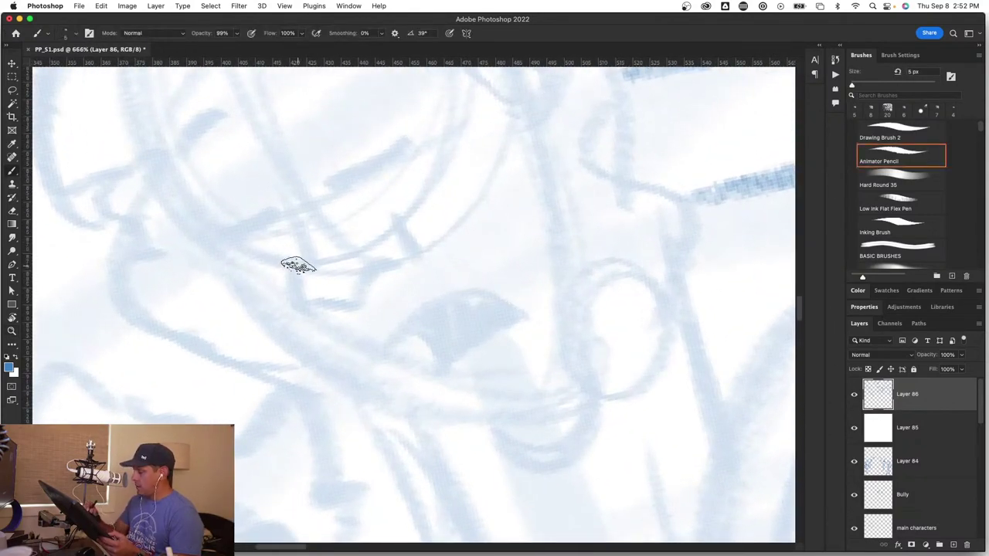
mouse_move(294, 264)
mouse_down()
mouse_move(324, 298)
mouse_move(316, 302)
mouse_move(371, 294)
mouse_move(397, 264)
mouse_up()
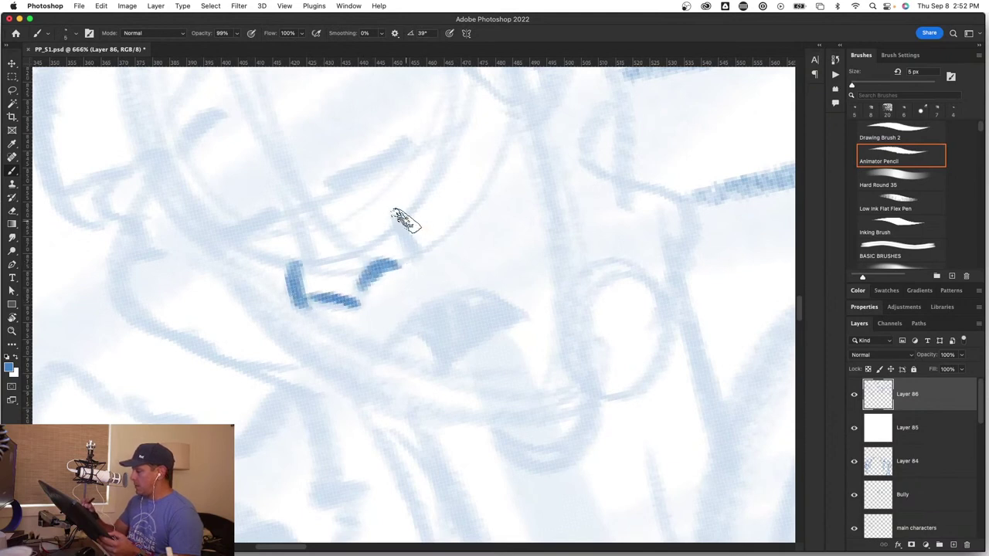
drag(386, 218, 415, 241)
key(z)
key(b)
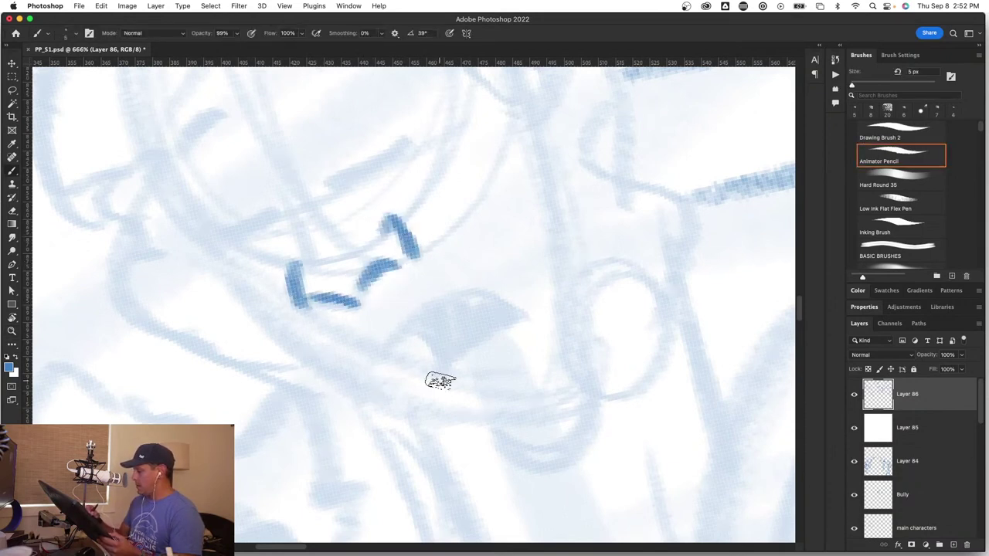
Step: Trace the tilted-headed passenger's nose bridge and closed eyelids, and fill in both short eyebrows
mouse_move(448, 390)
mouse_down()
mouse_move(464, 419)
mouse_move(547, 488)
mouse_up()
mouse_move(361, 253)
mouse_down()
mouse_move(392, 307)
mouse_move(405, 347)
mouse_up()
drag(313, 336, 378, 312)
drag(431, 278, 510, 239)
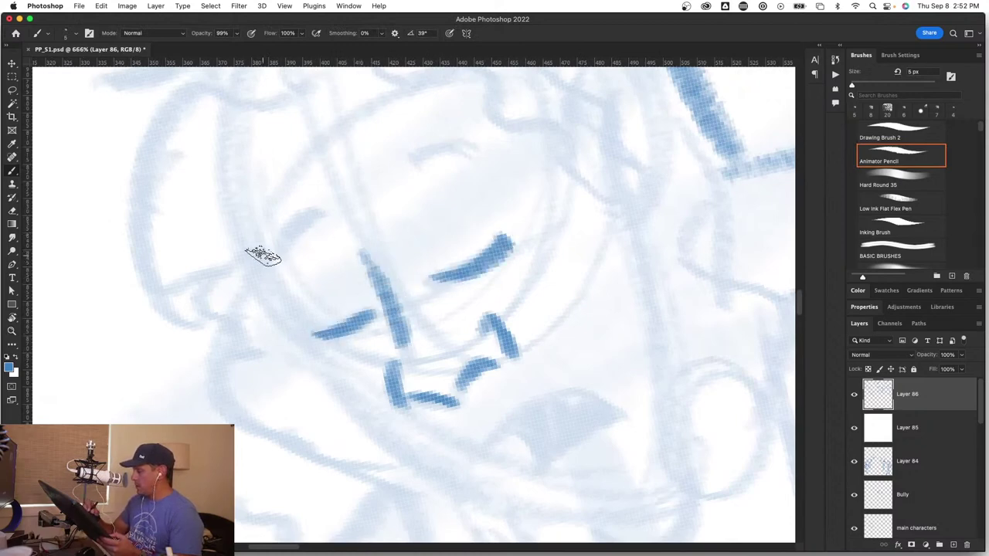
drag(261, 252, 314, 207)
drag(414, 161, 468, 164)
Step: Trace the tilted-headed passenger's open mouth and shade it in solid
key(z)
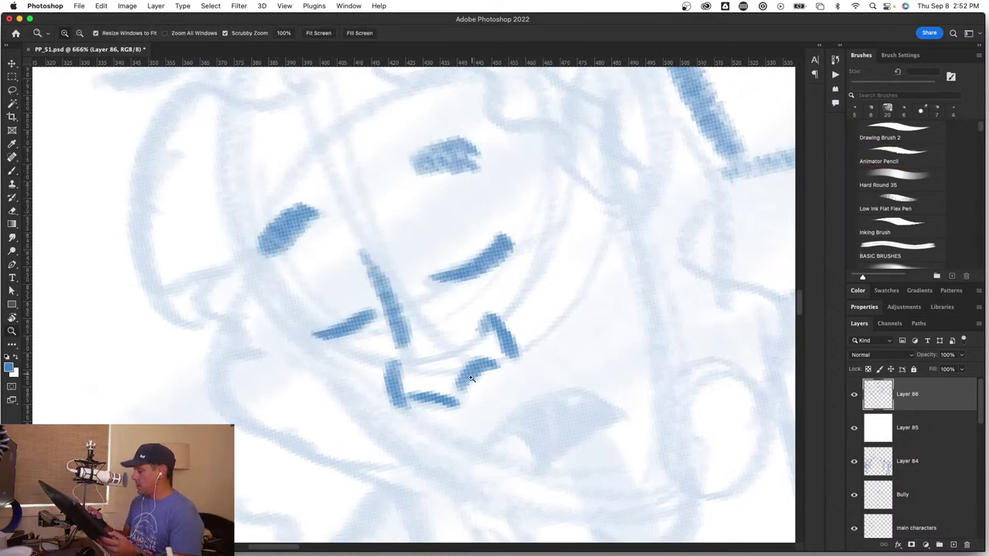
drag(462, 405, 420, 418)
drag(507, 420, 570, 419)
key(b)
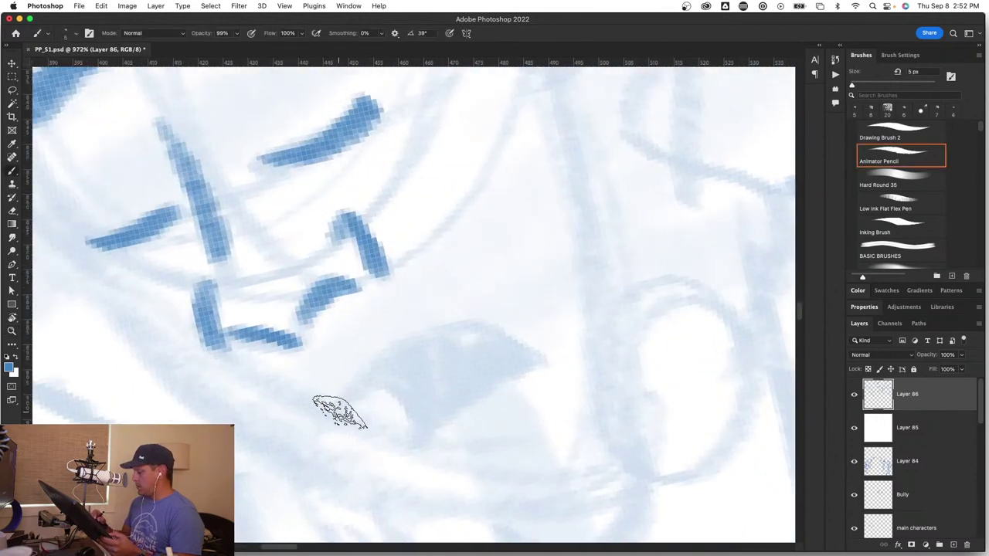
mouse_move(338, 413)
mouse_down()
mouse_move(479, 332)
mouse_move(430, 419)
mouse_move(419, 415)
mouse_move(420, 379)
mouse_move(444, 353)
mouse_move(512, 348)
mouse_up()
Step: Trace both sides of the tilted-headed passenger's face down to the chin, and draw the ear with its inner detail
key(z)
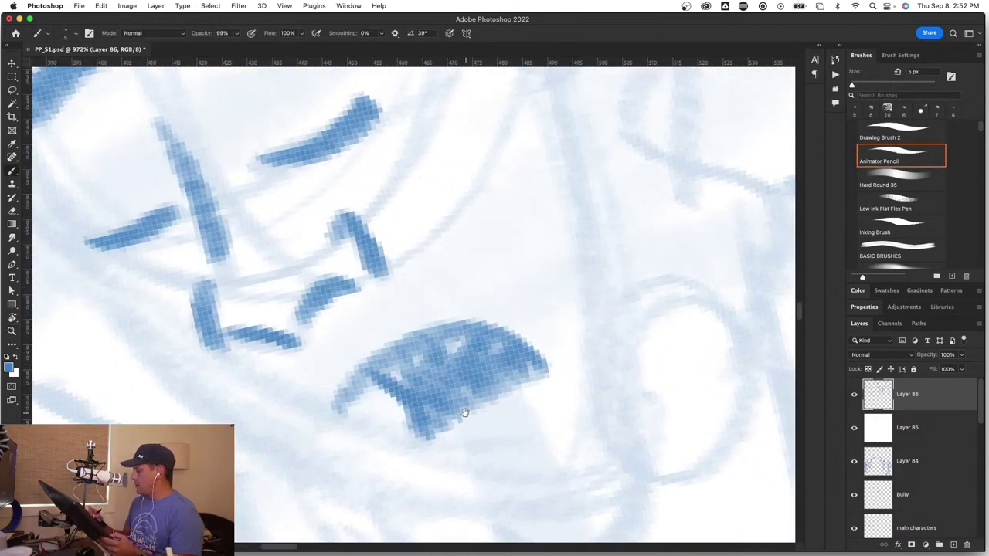
mouse_move(464, 404)
mouse_down()
mouse_move(412, 432)
mouse_move(423, 438)
mouse_move(317, 438)
mouse_up()
drag(422, 440, 497, 437)
key(b)
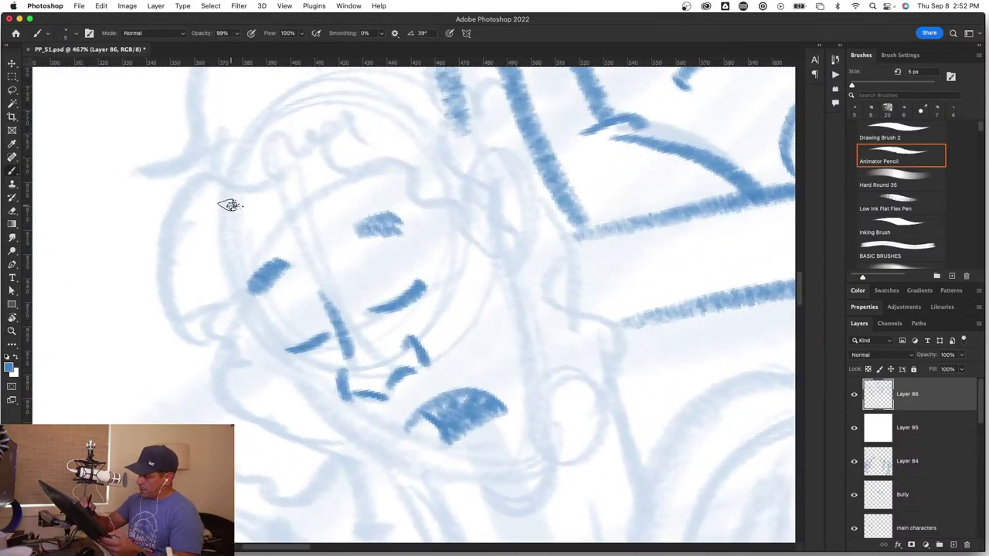
mouse_move(228, 205)
mouse_down()
mouse_move(238, 299)
mouse_move(300, 341)
mouse_move(268, 336)
mouse_move(290, 379)
mouse_move(377, 461)
mouse_move(511, 488)
mouse_up()
mouse_move(500, 279)
mouse_down()
mouse_move(512, 334)
mouse_move(533, 464)
mouse_up()
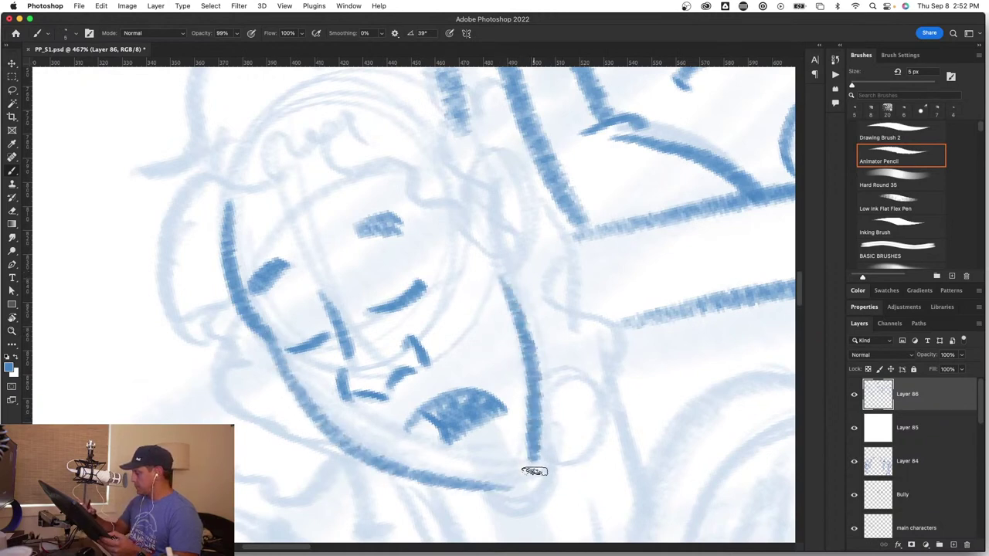
mouse_move(464, 221)
mouse_down()
mouse_move(519, 188)
mouse_move(504, 277)
mouse_up()
drag(482, 189, 498, 241)
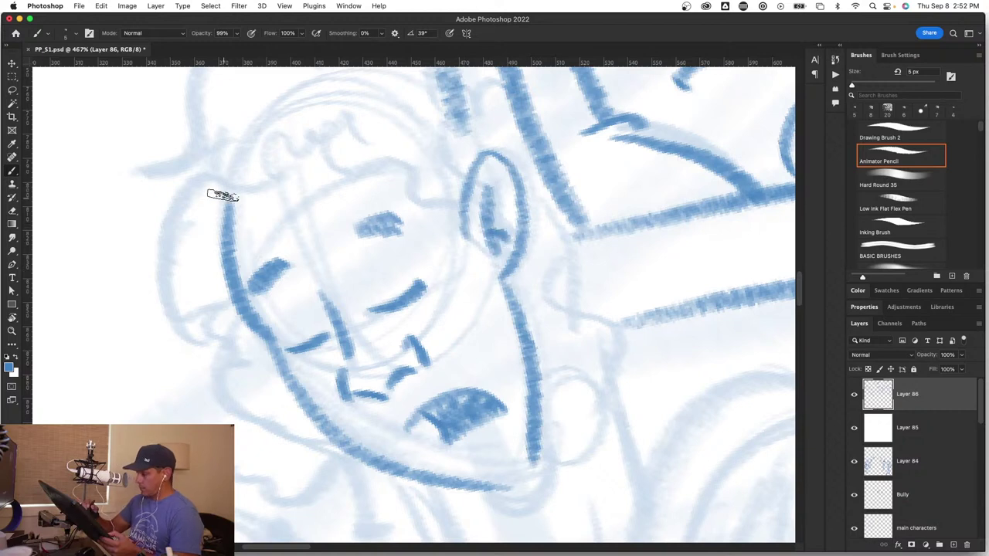
Step: Trace the tilted-headed passenger's wavy hair outline down the far side of the face and over the head, and start the fringe
mouse_move(221, 179)
mouse_down()
mouse_move(194, 343)
mouse_move(231, 331)
mouse_move(230, 393)
mouse_move(256, 421)
mouse_move(368, 458)
mouse_up()
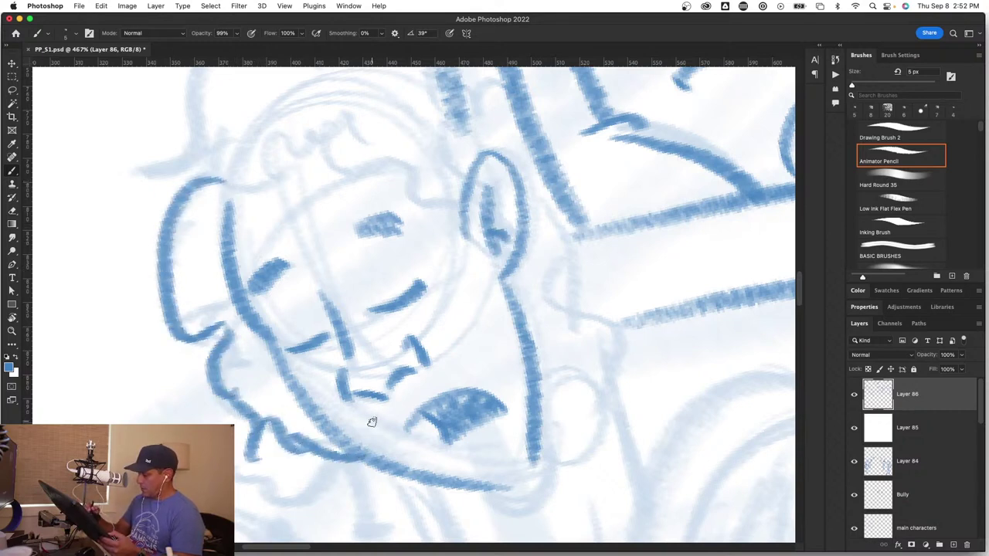
mouse_move(393, 356)
mouse_down()
mouse_move(406, 362)
mouse_move(450, 498)
mouse_up()
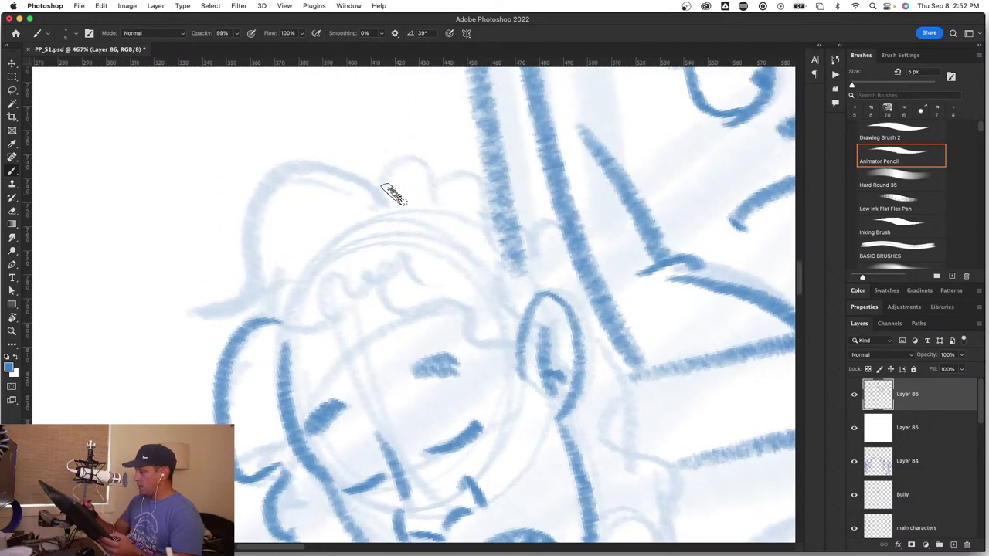
mouse_move(390, 206)
mouse_down()
mouse_move(338, 166)
mouse_move(254, 219)
mouse_move(185, 333)
mouse_move(235, 314)
mouse_move(271, 272)
mouse_move(256, 339)
mouse_move(363, 287)
mouse_move(421, 276)
mouse_move(425, 155)
mouse_move(442, 184)
mouse_move(492, 194)
mouse_move(485, 212)
mouse_move(518, 198)
mouse_move(517, 277)
mouse_up()
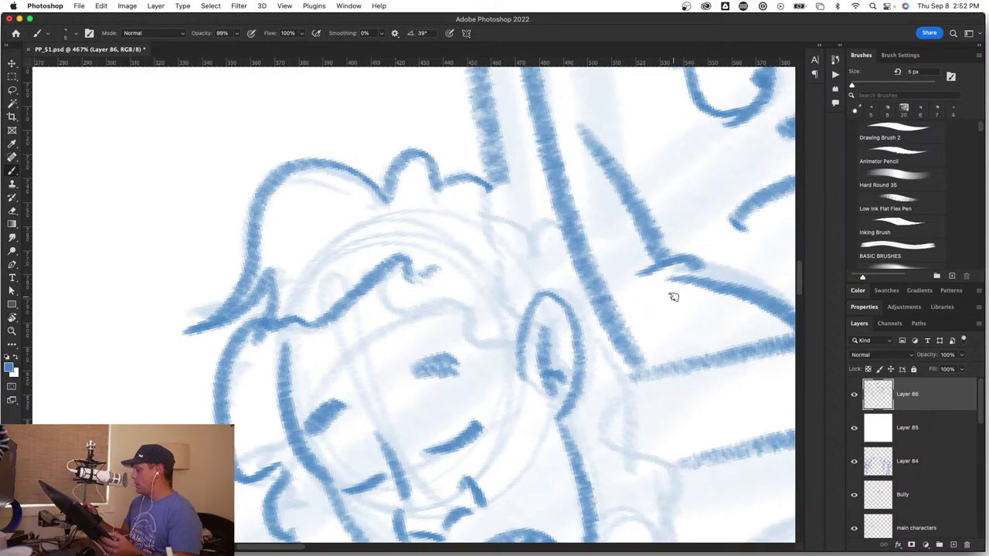
Step: Add short crease lines above the tilted-headed passenger's closed eyelids
drag(570, 407, 466, 328)
key(z)
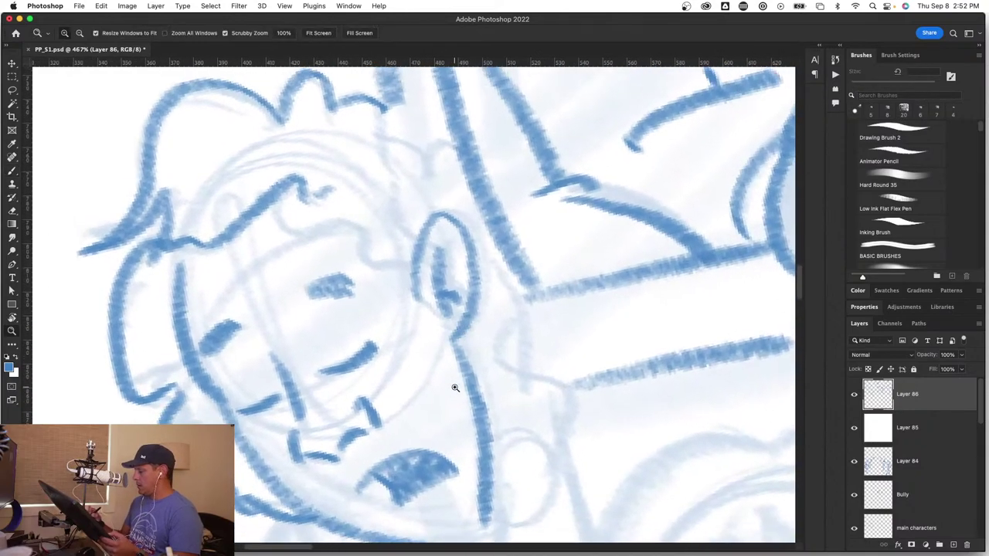
mouse_move(456, 390)
mouse_down()
mouse_move(417, 393)
mouse_move(437, 376)
mouse_up()
key(b)
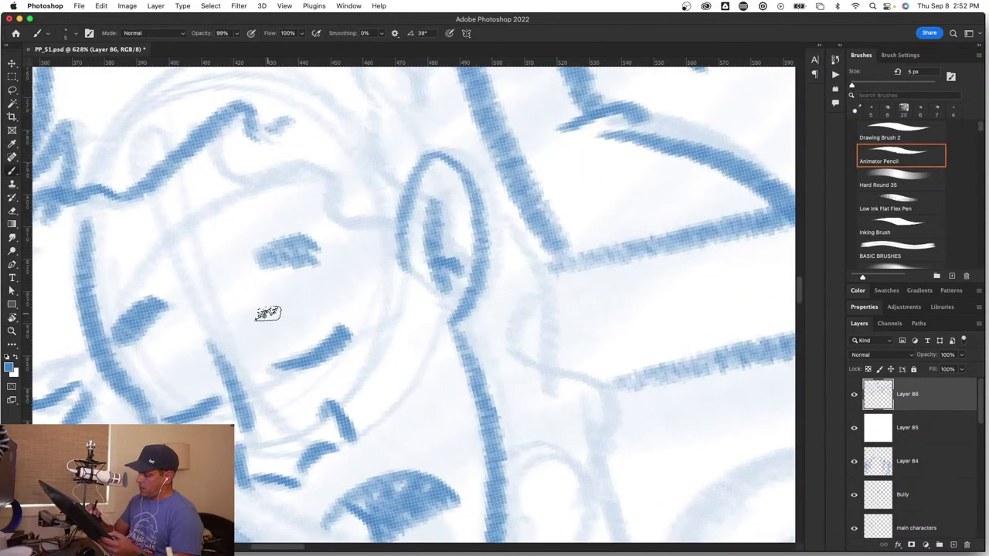
drag(147, 369, 165, 414)
Step: Trace the rest of the tilted-headed passenger's wavy fringe across the forehead to the ear
key(z)
mouse_move(433, 408)
mouse_down()
mouse_move(359, 428)
mouse_move(390, 432)
mouse_move(397, 407)
mouse_up()
key(b)
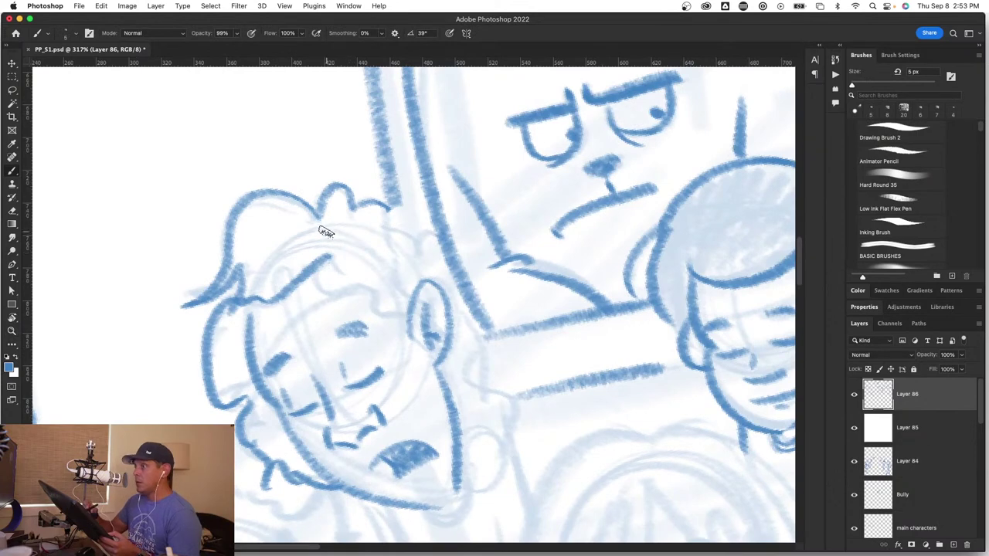
drag(323, 278, 405, 311)
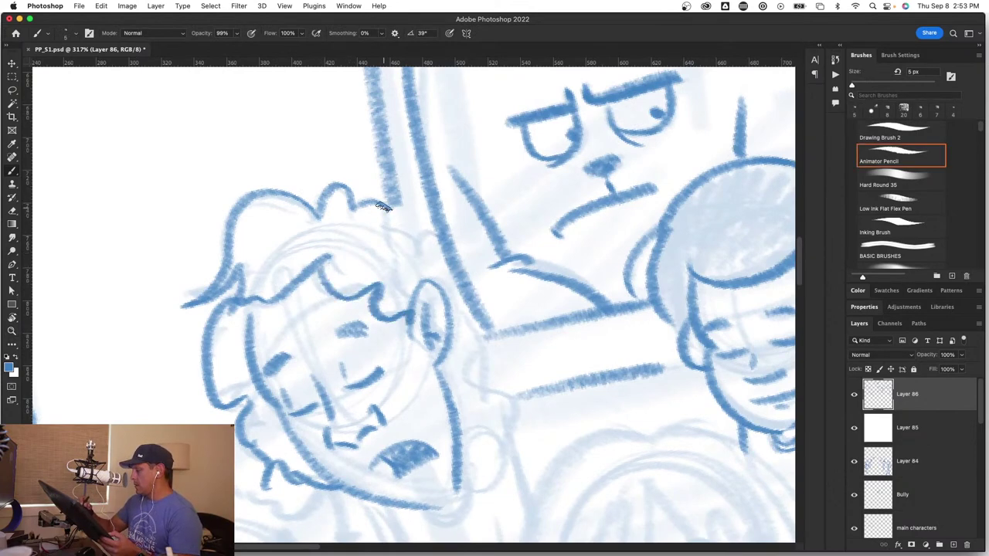
Step: Trace the curly hair from the crown down behind the ear to the jaw, erasing the background lines that cross it
mouse_move(402, 232)
mouse_down()
mouse_move(442, 235)
mouse_move(484, 323)
mouse_up()
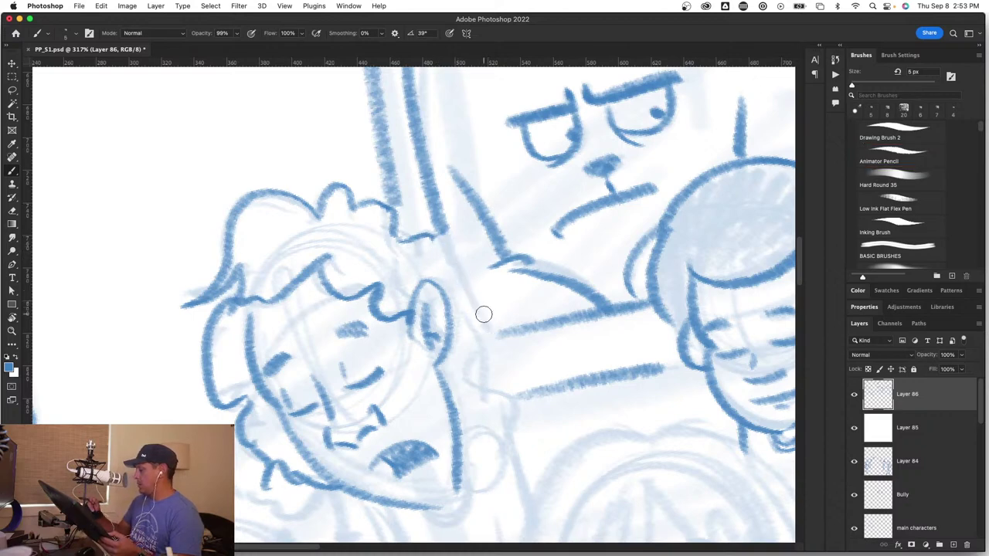
mouse_move(438, 243)
mouse_down()
mouse_move(483, 328)
mouse_move(514, 319)
mouse_up()
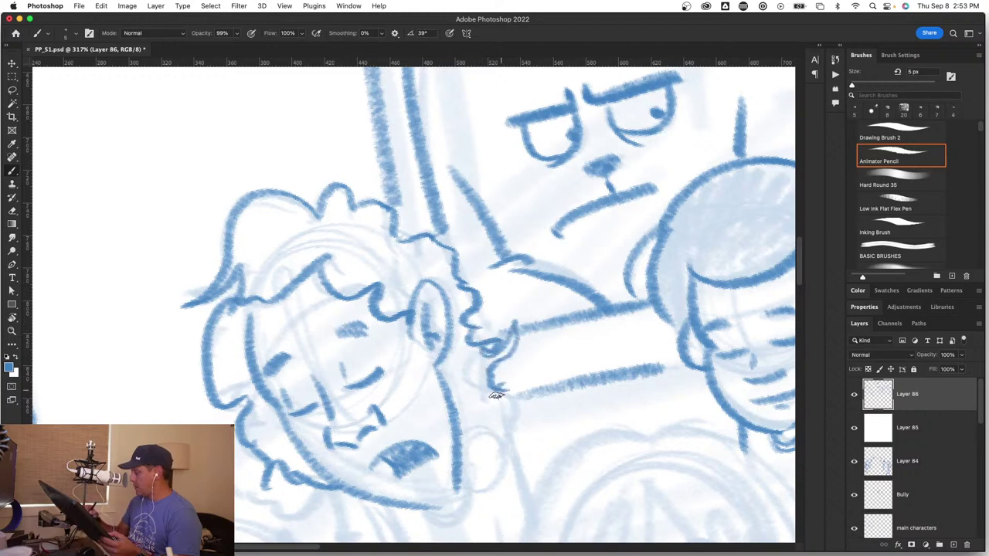
mouse_move(496, 395)
mouse_down()
mouse_move(516, 452)
mouse_move(491, 486)
mouse_up()
scroll(499, 477, down, 6)
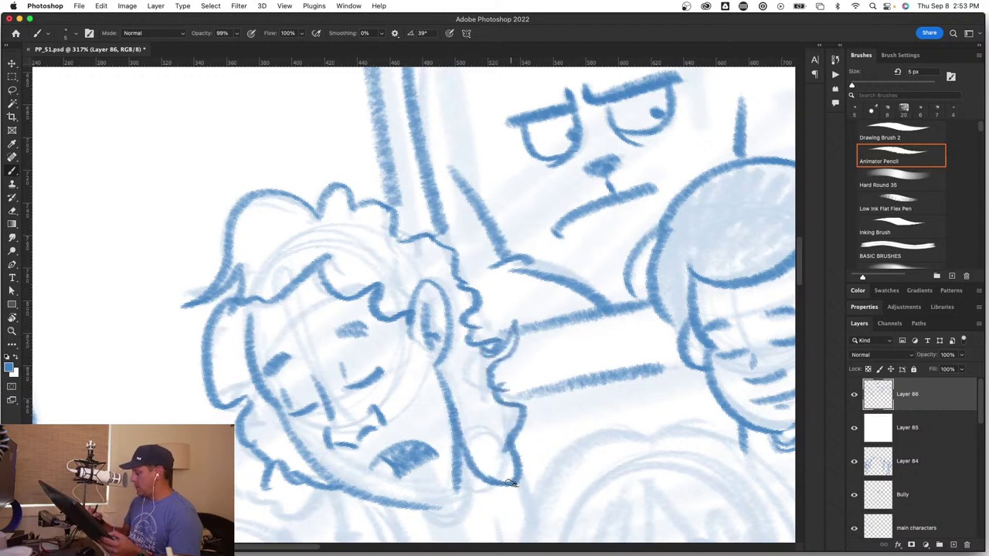
Step: Trace the two parallel lines running down the neck beneath the tilted-headed passenger's jaw
scroll(499, 476, up, 6)
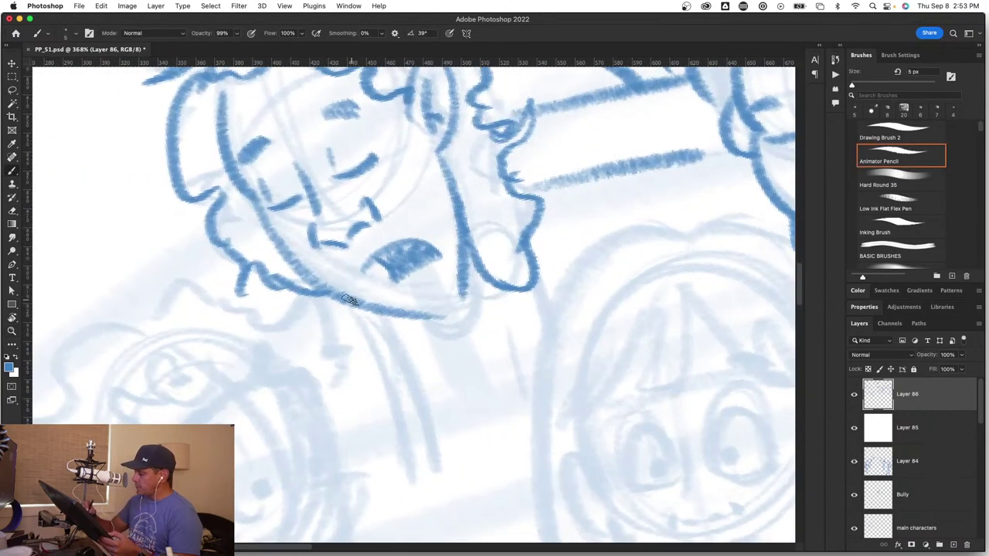
drag(349, 301, 399, 452)
drag(380, 314, 431, 437)
Step: Trace the rounded double outline under the chin, and add the short neck and shoulder lines below the hair
drag(430, 326, 473, 320)
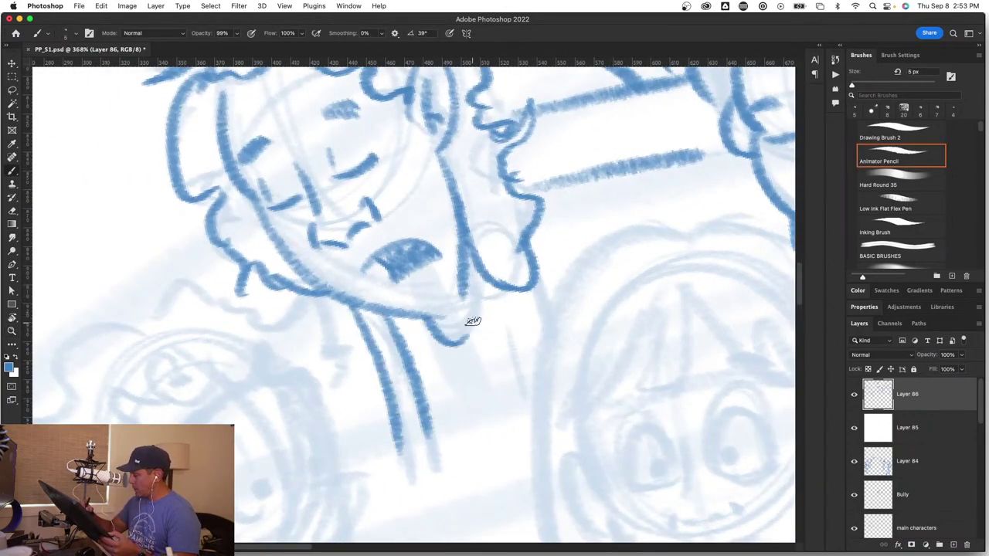
mouse_move(471, 285)
mouse_down()
mouse_move(456, 347)
mouse_move(483, 301)
mouse_up()
drag(483, 301, 459, 361)
drag(513, 338, 526, 410)
drag(534, 277, 556, 328)
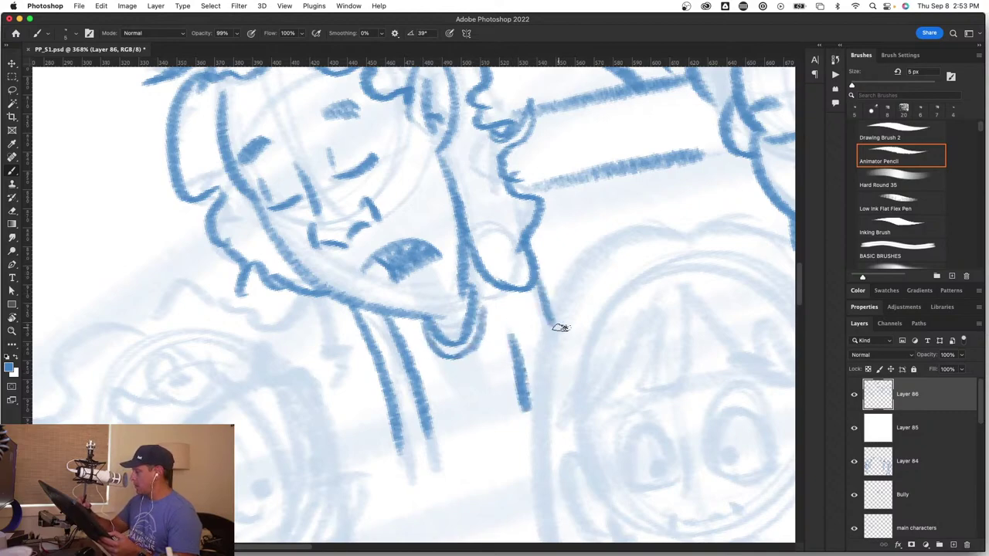
Step: Trace the long-haired passenger's two wide oval eyes with pupils, the nose line and the small wavy mouth
key(z)
mouse_move(563, 396)
mouse_down()
mouse_move(498, 407)
mouse_move(506, 407)
mouse_up()
drag(609, 423, 692, 424)
key(b)
mouse_move(408, 286)
mouse_down()
mouse_move(415, 218)
mouse_move(468, 249)
mouse_move(404, 282)
mouse_move(430, 257)
mouse_up()
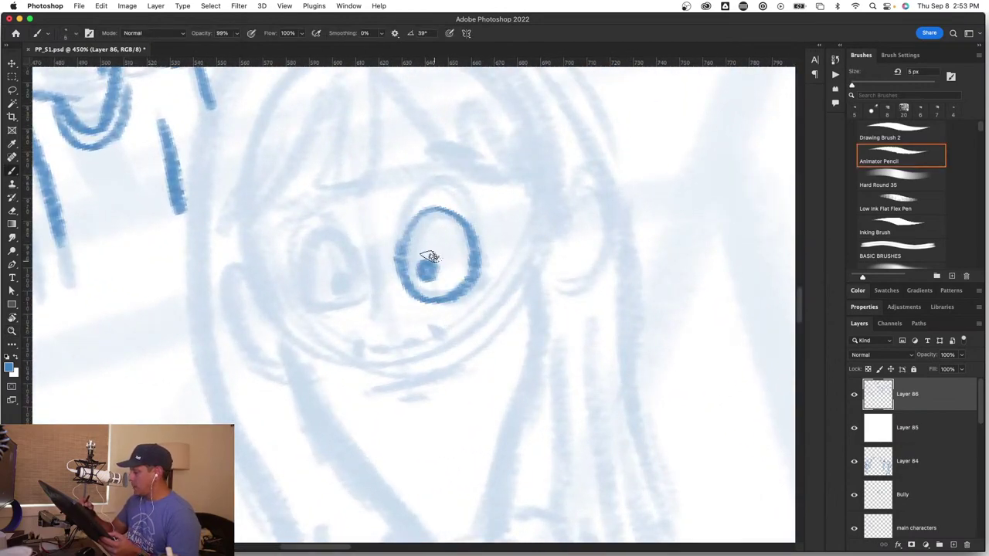
mouse_move(356, 299)
mouse_down()
mouse_move(312, 236)
mouse_move(335, 307)
mouse_up()
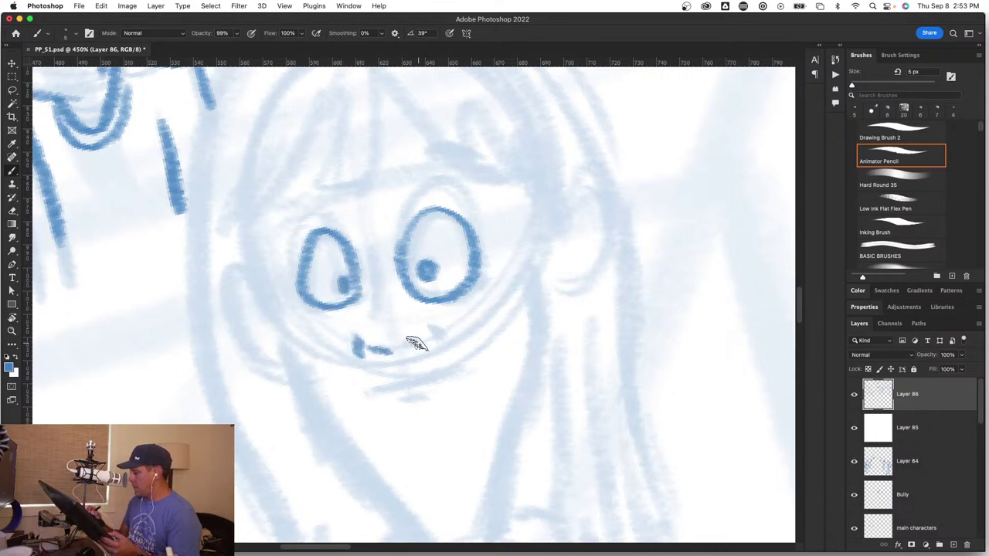
drag(366, 244, 367, 311)
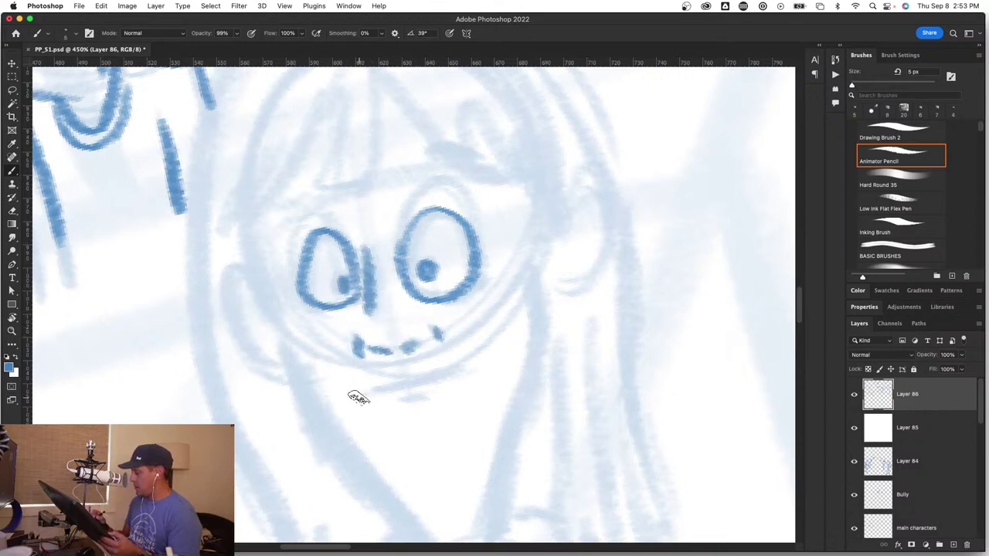
Step: Trace the long-haired girl's mouth, pointed face outline and both ears over the rough sketch with the 5 px Animator Pencil
drag(351, 396, 463, 370)
drag(382, 408, 434, 394)
key(z)
mouse_move(461, 360)
mouse_down()
mouse_move(319, 397)
mouse_move(421, 354)
mouse_up()
key(b)
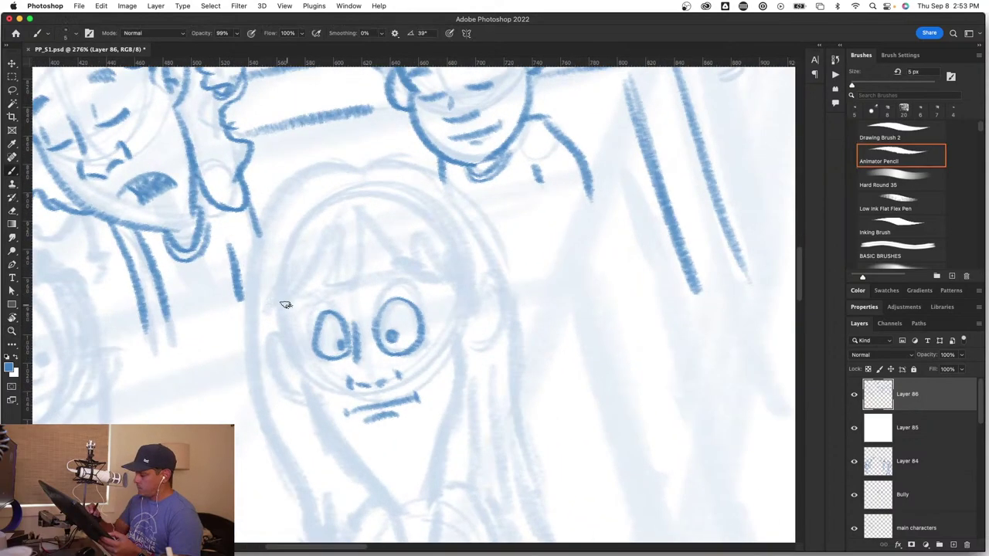
drag(308, 407, 406, 509)
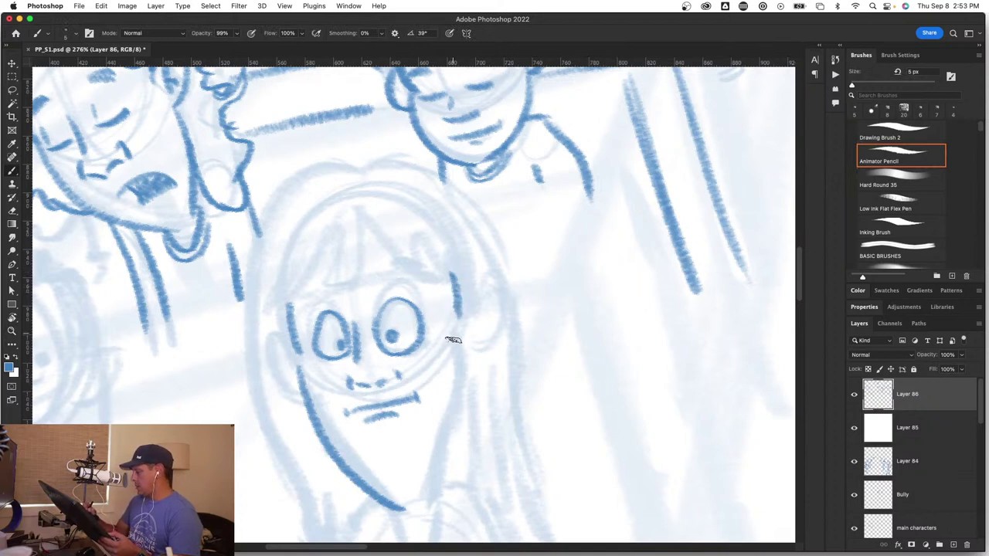
drag(453, 340, 417, 510)
drag(472, 292, 455, 357)
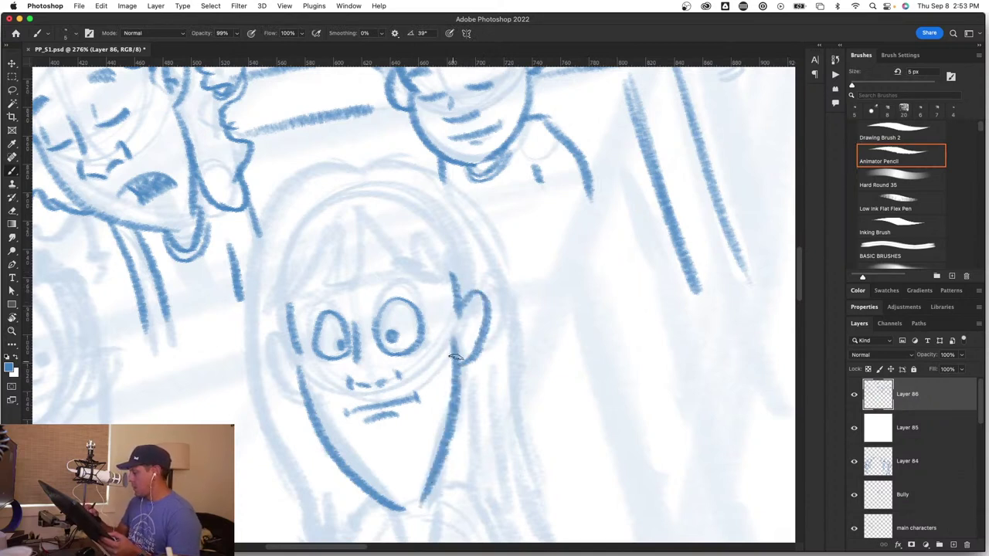
drag(280, 333, 292, 372)
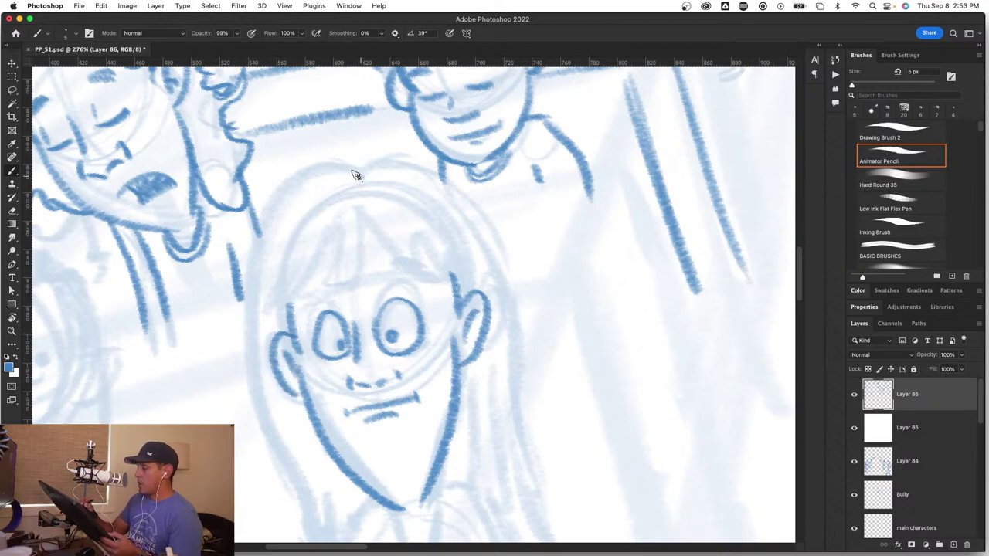
Step: Trace the girl's long hair from the crown down one side to its jagged ends beside the jaw
mouse_move(356, 175)
mouse_down()
mouse_move(260, 214)
mouse_move(264, 320)
mouse_up()
mouse_move(266, 239)
mouse_down()
mouse_move(245, 330)
mouse_move(303, 511)
mouse_up()
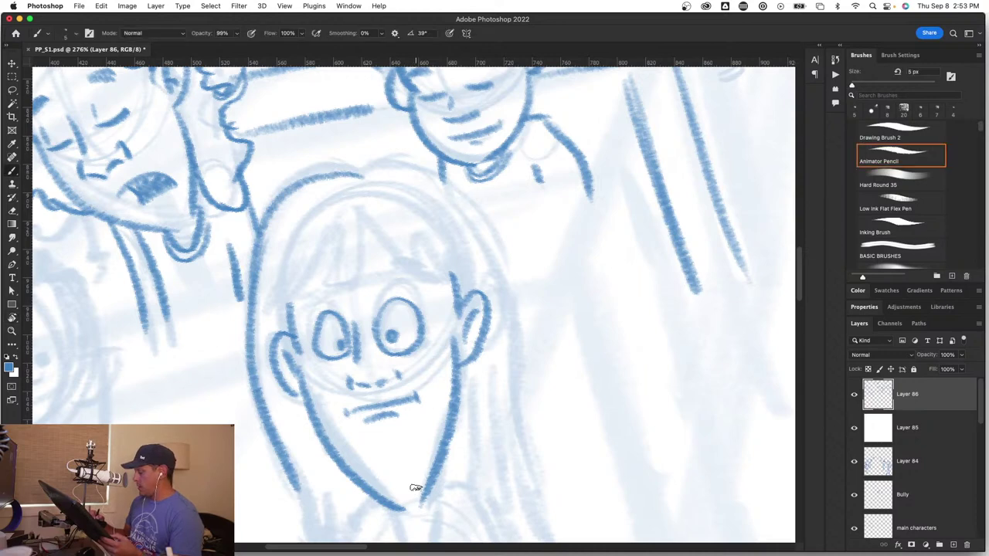
drag(414, 483, 431, 292)
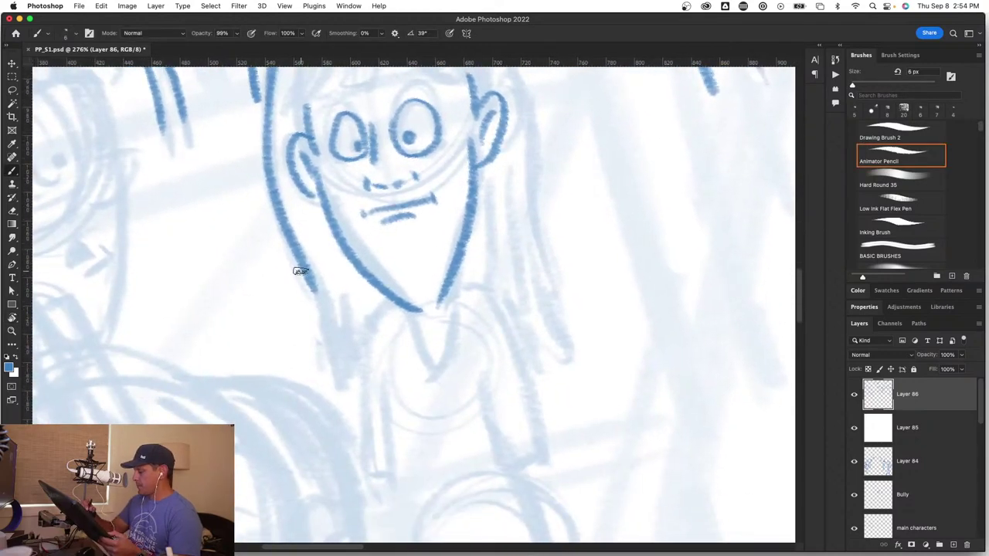
mouse_move(300, 271)
mouse_down()
mouse_move(298, 324)
mouse_move(322, 309)
mouse_move(332, 361)
mouse_up()
drag(340, 277, 349, 344)
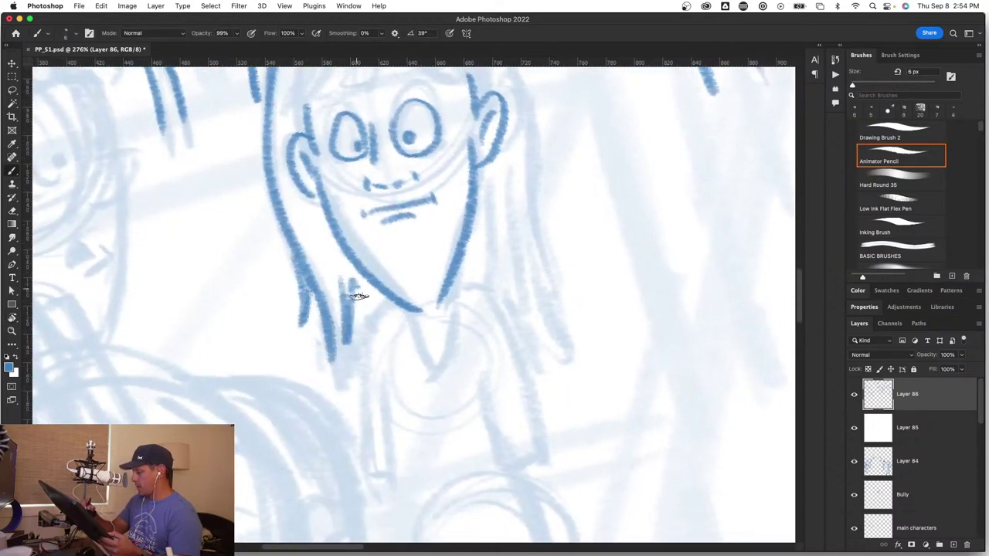
Step: Trace the girl's U-shaped neckline, shoulders and arms below her chin
mouse_move(403, 309)
mouse_down()
mouse_move(364, 337)
mouse_move(369, 483)
mouse_up()
drag(384, 369, 391, 475)
drag(408, 309, 446, 379)
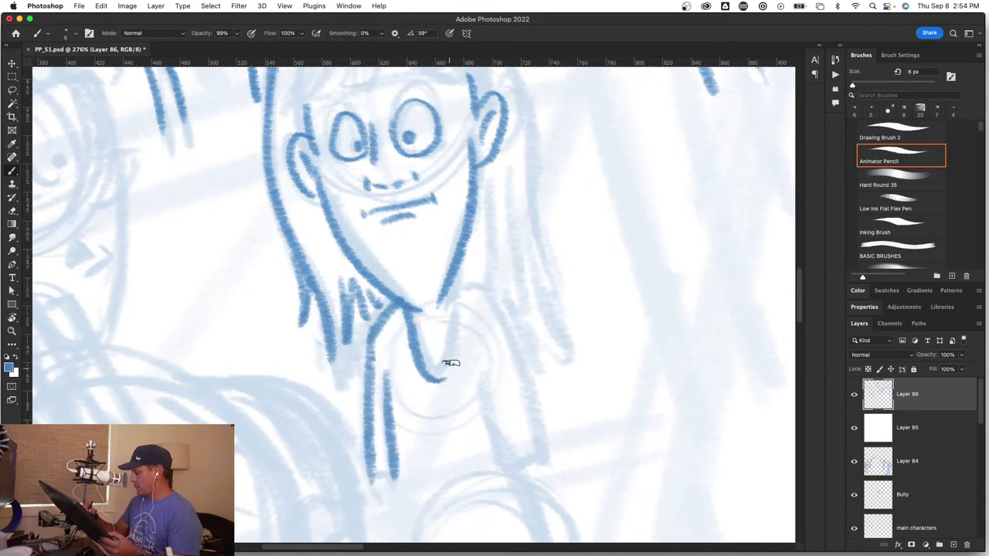
drag(454, 308, 441, 378)
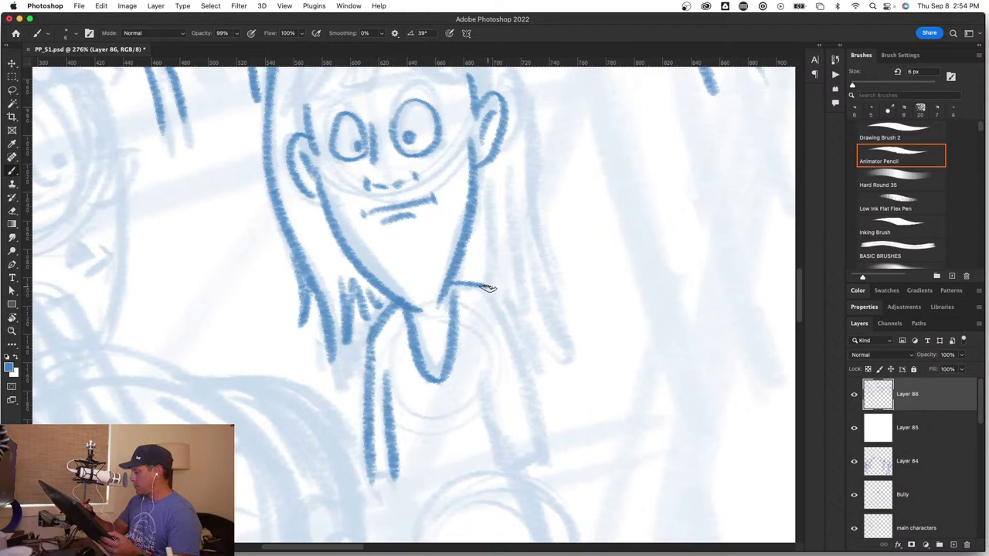
drag(487, 288, 536, 467)
mouse_move(479, 370)
mouse_down()
mouse_move(491, 443)
mouse_move(433, 455)
mouse_move(459, 441)
mouse_move(404, 441)
mouse_up()
Step: Erase the girl's smaller eye beside the nose line and redraw it with a solid pupil
key(z)
mouse_move(472, 410)
mouse_down()
mouse_move(509, 413)
mouse_move(530, 394)
mouse_up()
key(b)
mouse_move(355, 290)
mouse_down()
mouse_move(474, 353)
mouse_move(490, 341)
mouse_up()
key(z)
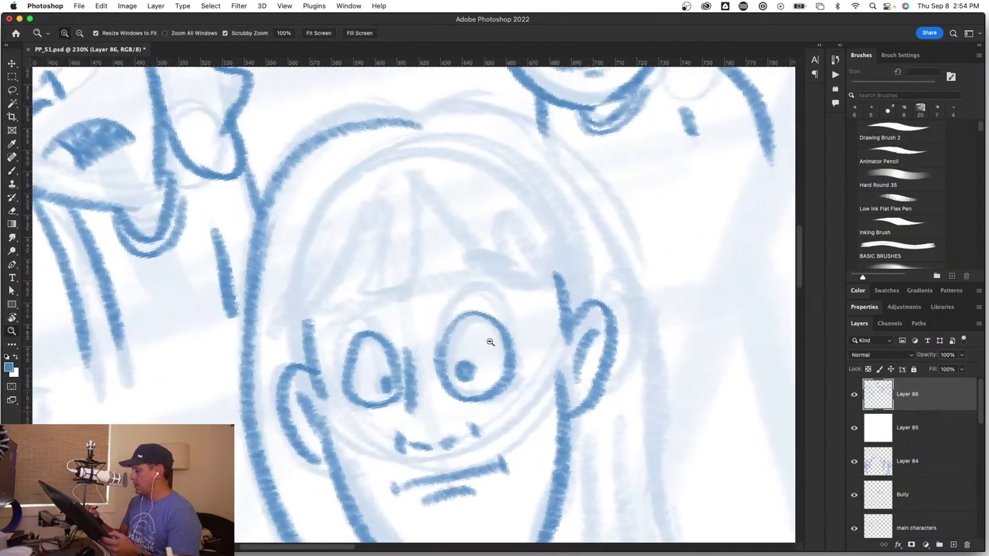
key(b)
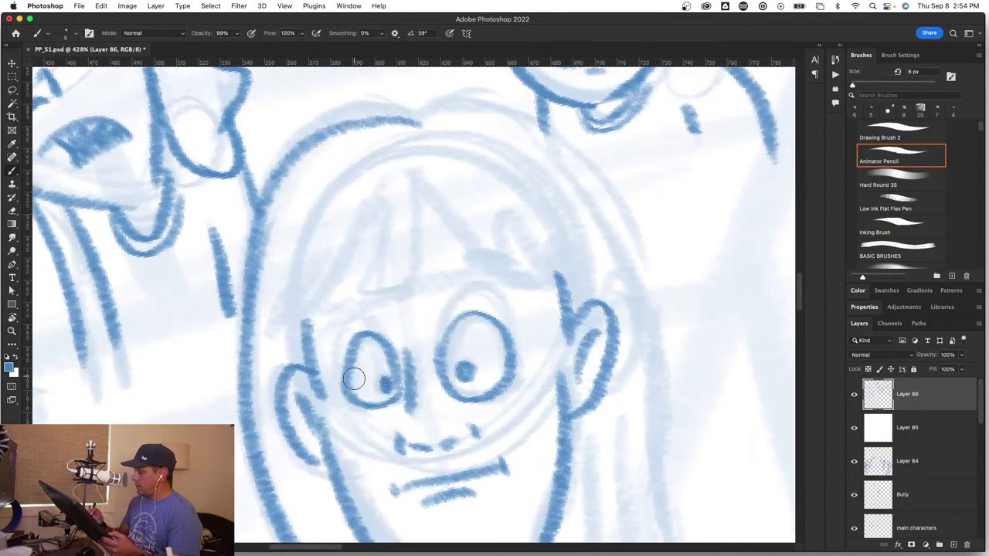
key(e)
mouse_move(353, 378)
mouse_down()
mouse_move(345, 391)
mouse_move(353, 339)
mouse_move(379, 331)
mouse_move(390, 362)
mouse_up()
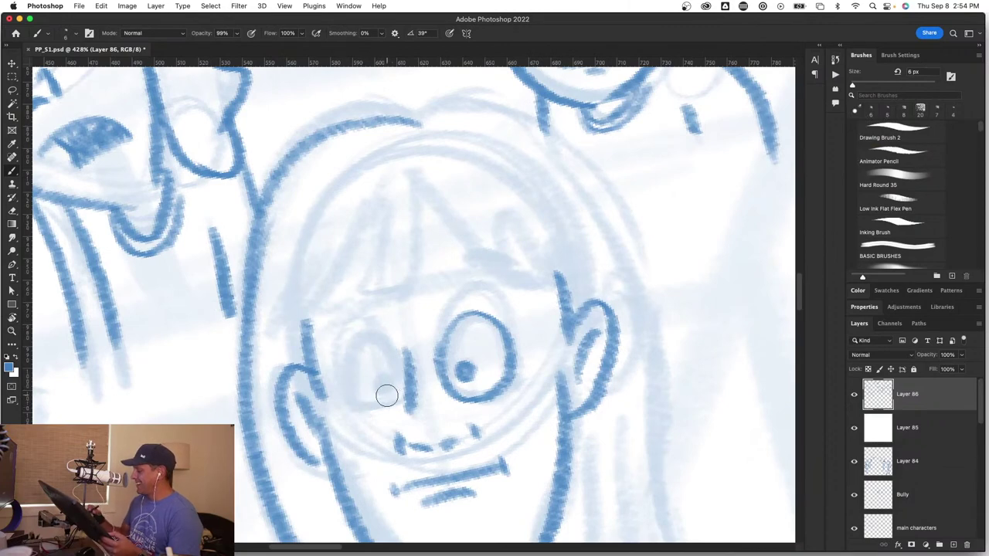
mouse_move(396, 381)
mouse_down()
mouse_move(382, 343)
mouse_move(373, 409)
mouse_move(390, 407)
mouse_move(384, 381)
mouse_up()
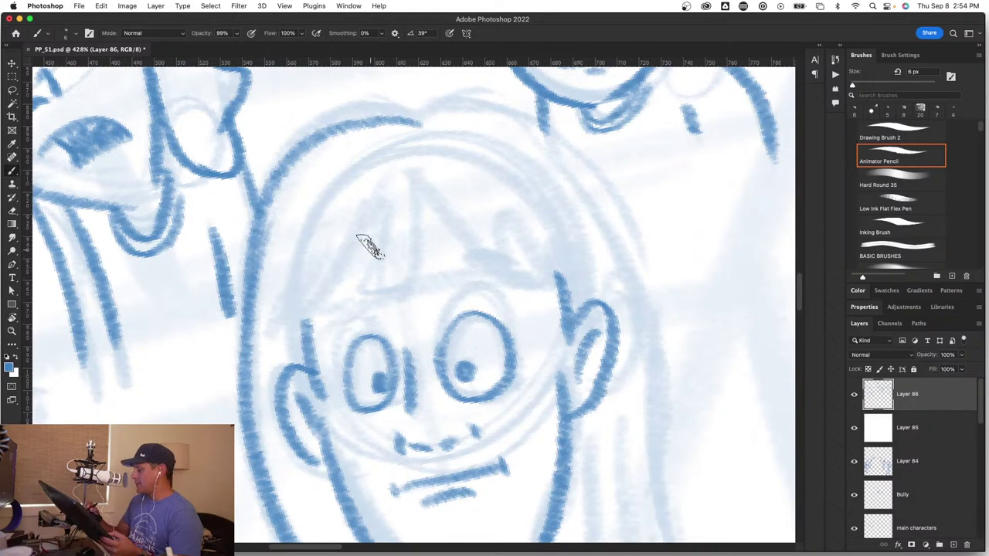
Step: Trace the girl's spiky bangs across the forehead and extend the hair outline over the crown
mouse_move(318, 224)
mouse_down()
mouse_move(276, 283)
mouse_move(324, 260)
mouse_move(335, 316)
mouse_move(379, 188)
mouse_move(366, 306)
mouse_move(417, 192)
mouse_move(502, 286)
mouse_move(496, 209)
mouse_move(534, 253)
mouse_up()
mouse_move(516, 220)
mouse_down()
mouse_move(552, 243)
mouse_move(569, 270)
mouse_up()
mouse_move(420, 122)
mouse_down()
mouse_move(582, 169)
mouse_move(629, 282)
mouse_up()
Step: Trace the hair strands and outer hair outline on the unfinished side of the girl's head, down to pointed ends
key(z)
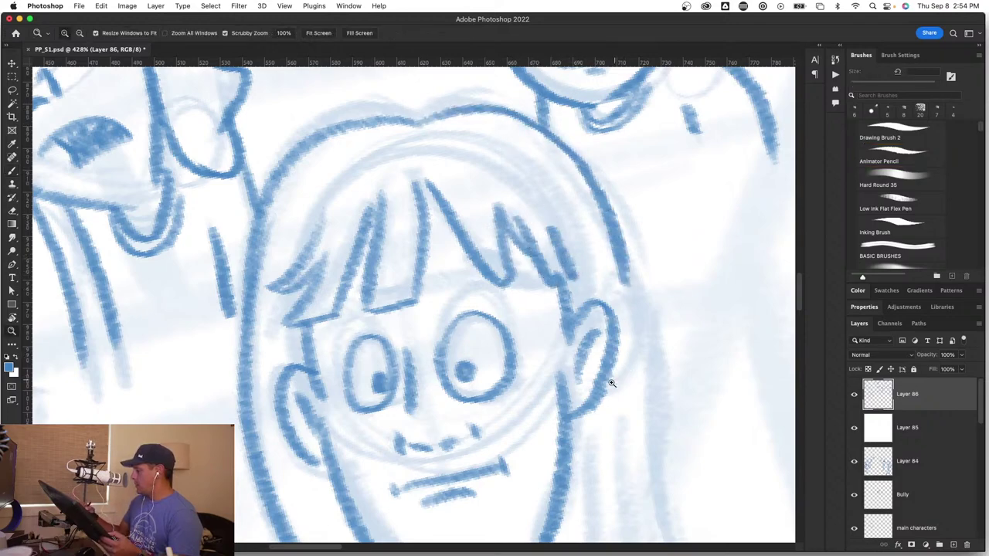
drag(611, 382, 541, 402)
key(space)
mouse_move(572, 441)
mouse_down()
mouse_move(523, 322)
mouse_move(498, 288)
mouse_move(543, 292)
mouse_move(433, 263)
mouse_move(439, 251)
mouse_move(434, 348)
mouse_up()
key(z)
key(b)
mouse_move(445, 244)
mouse_down()
mouse_move(458, 363)
mouse_move(486, 420)
mouse_up()
drag(466, 303, 482, 358)
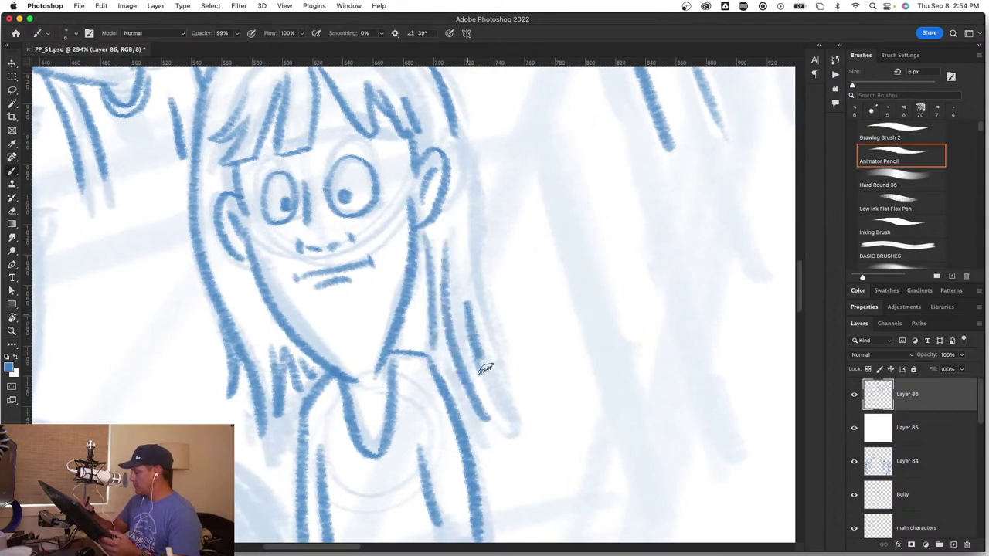
drag(465, 167, 480, 255)
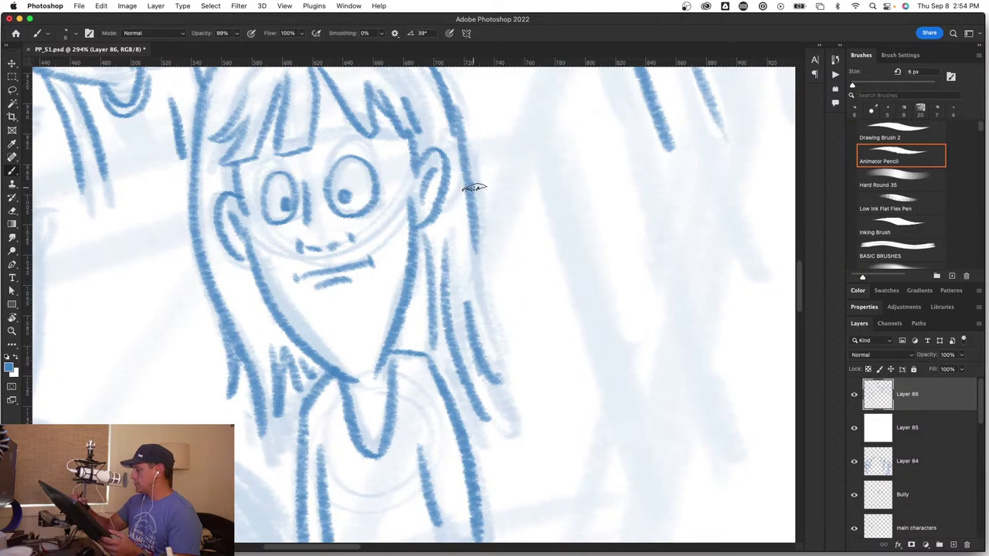
mouse_move(470, 188)
mouse_down()
mouse_move(475, 235)
mouse_move(526, 365)
mouse_move(530, 404)
mouse_up()
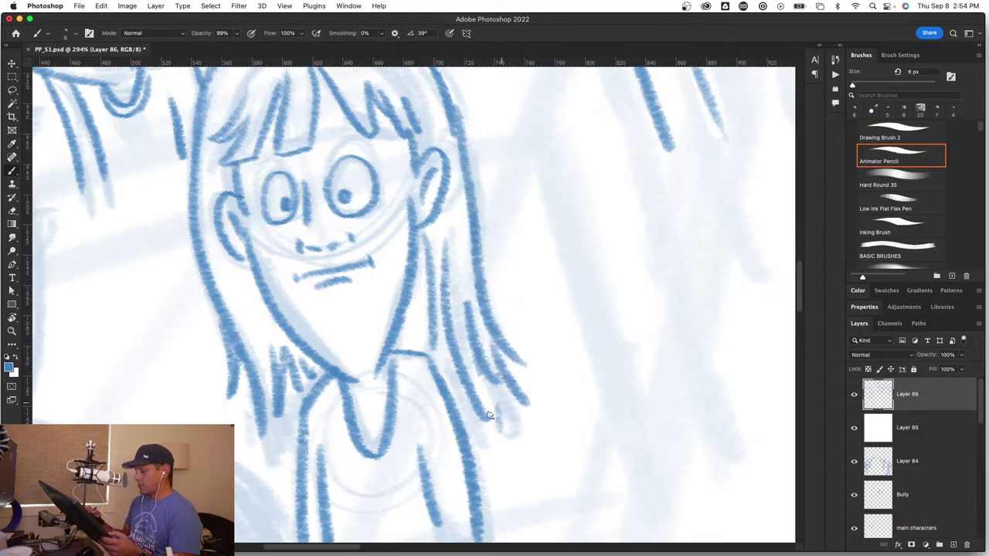
Step: Check the whole bus scene and save PP_51.psd
key(space)
drag(443, 445, 554, 258)
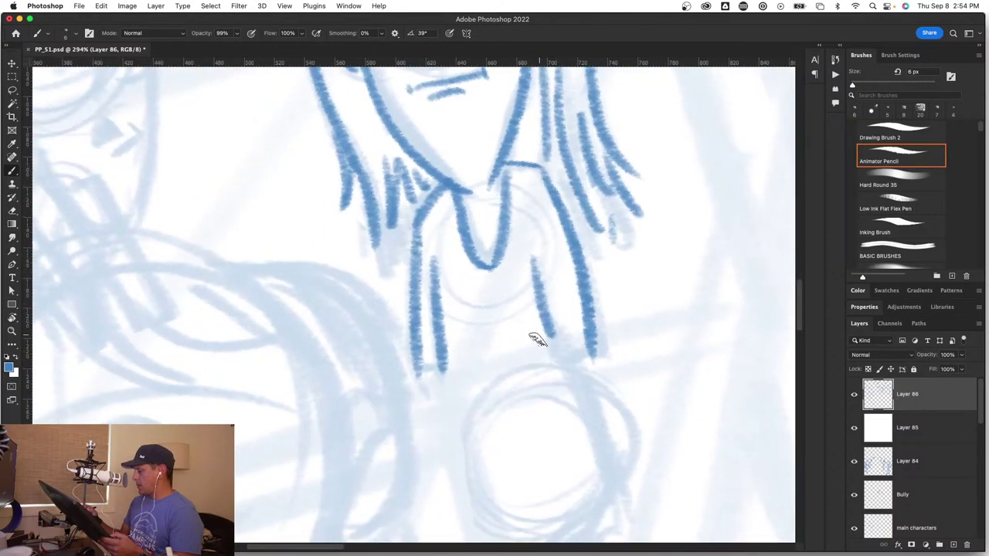
key(r)
drag(482, 382, 475, 431)
key(space)
key(z)
drag(372, 363, 404, 370)
key(r)
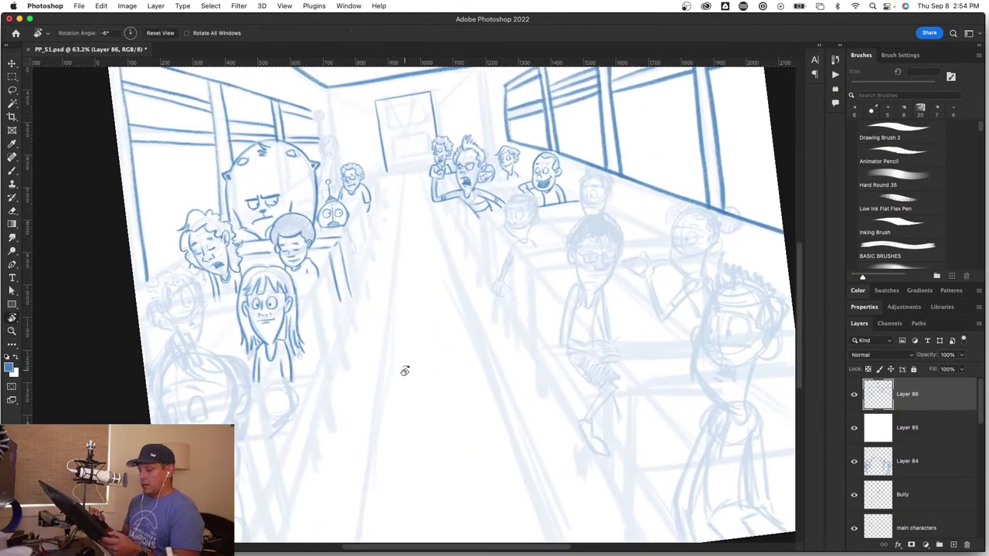
key(super+s)
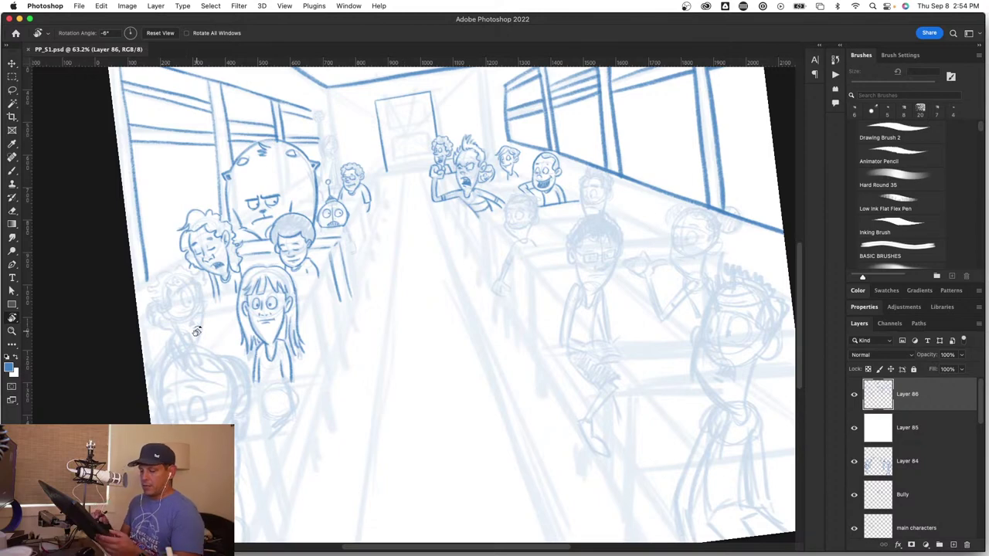
Step: Draw the small, partly filled open mouth of the curly-haired kid in front of the window
drag(203, 338, 427, 332)
key(b)
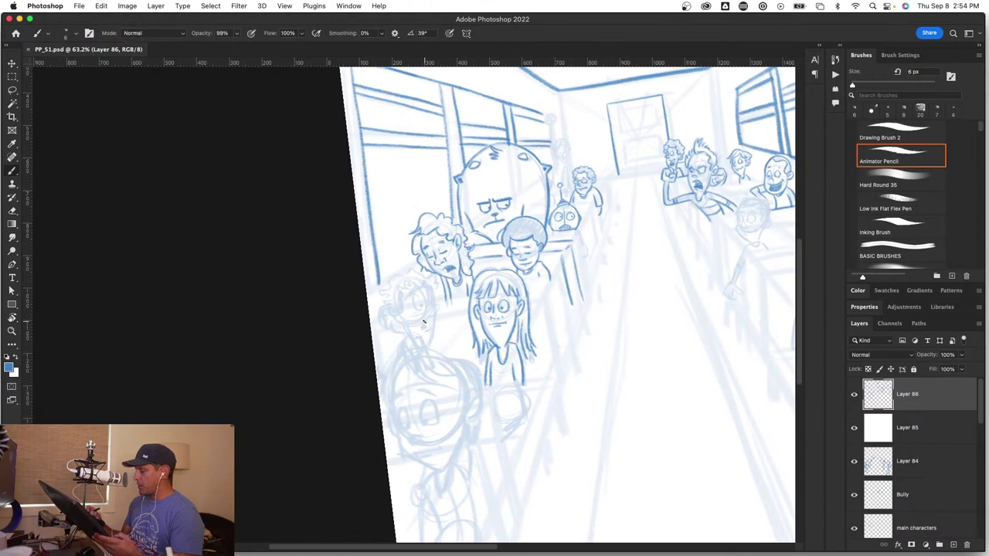
mouse_move(418, 321)
mouse_down()
mouse_move(461, 314)
mouse_move(543, 325)
mouse_move(448, 348)
mouse_move(475, 376)
mouse_move(463, 344)
mouse_move(456, 354)
mouse_move(494, 386)
mouse_move(519, 390)
mouse_up()
key(z)
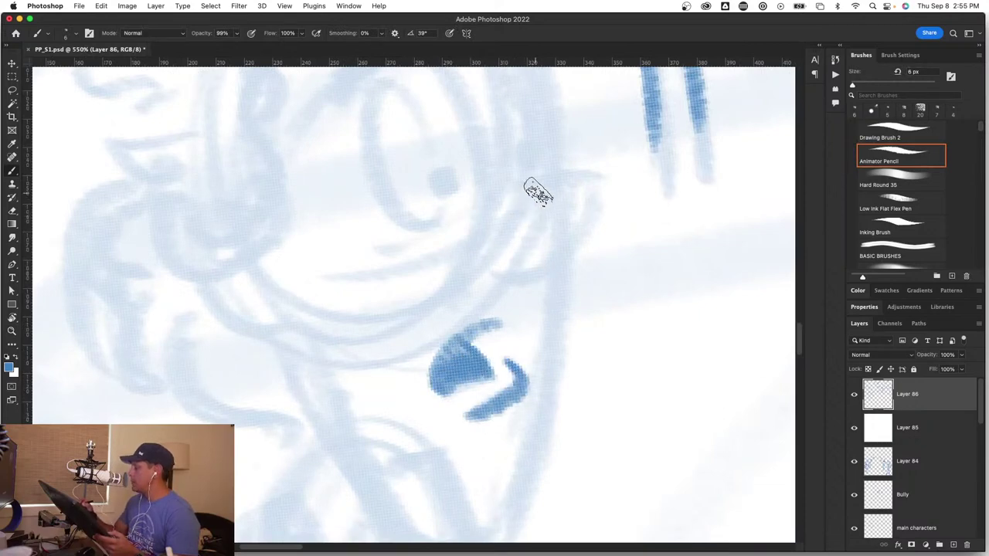
Step: Trace the curly-haired kid's outer back hair and the wavy sideburn lock beside his face
key(z)
drag(536, 294, 452, 393)
mouse_move(349, 166)
mouse_down()
mouse_move(324, 165)
mouse_move(274, 202)
mouse_move(273, 239)
mouse_move(283, 223)
mouse_move(279, 231)
mouse_move(230, 224)
mouse_move(229, 240)
mouse_move(285, 252)
mouse_move(239, 287)
mouse_move(273, 306)
mouse_move(232, 332)
mouse_move(255, 417)
mouse_move(290, 428)
mouse_up()
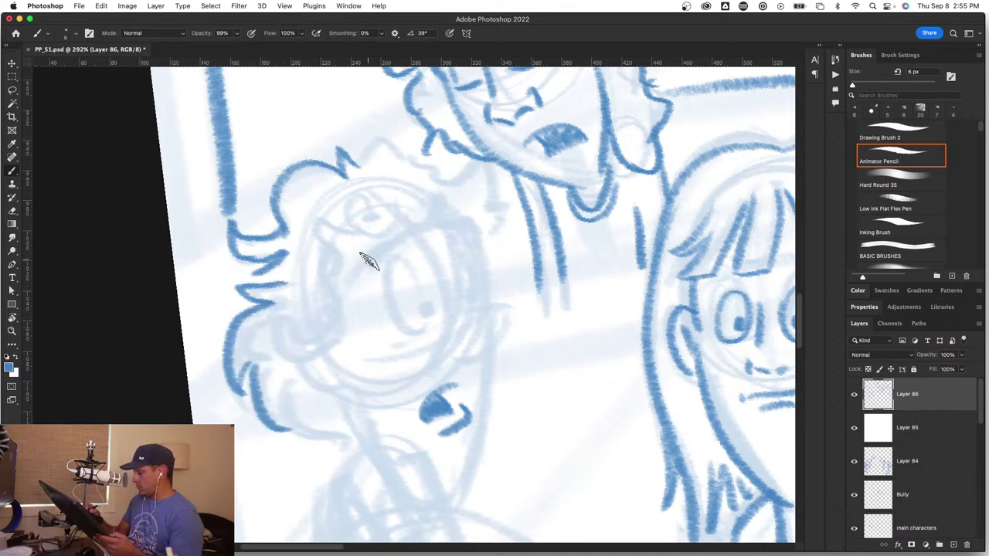
mouse_move(359, 231)
mouse_down()
mouse_move(332, 227)
mouse_move(323, 248)
mouse_move(336, 334)
mouse_move(280, 329)
mouse_move(311, 354)
mouse_move(297, 373)
mouse_move(341, 364)
mouse_up()
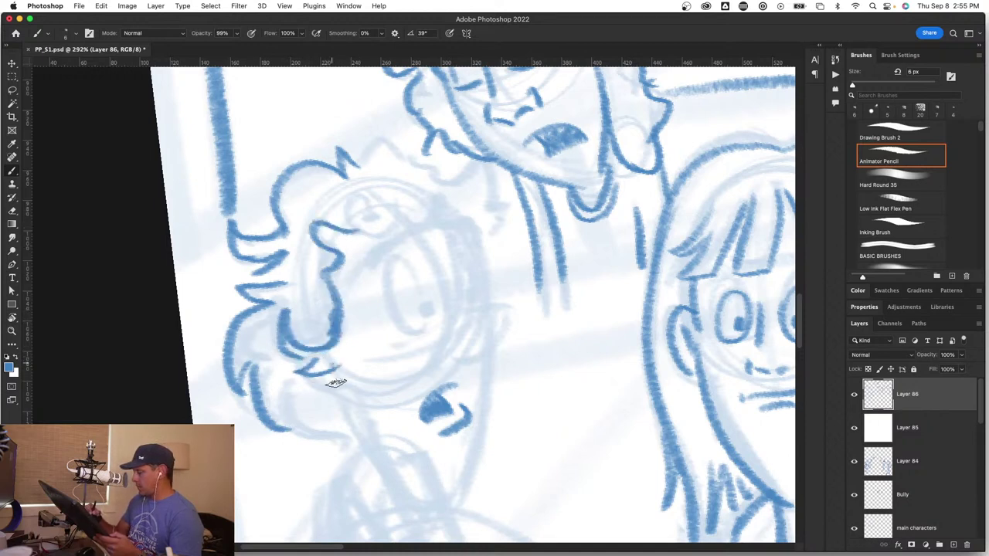
Step: Draw the curly-haired kid's large eye with pupil, the narrow far eye and the protruding nose
mouse_move(448, 437)
mouse_down()
mouse_move(423, 451)
mouse_move(412, 477)
mouse_up()
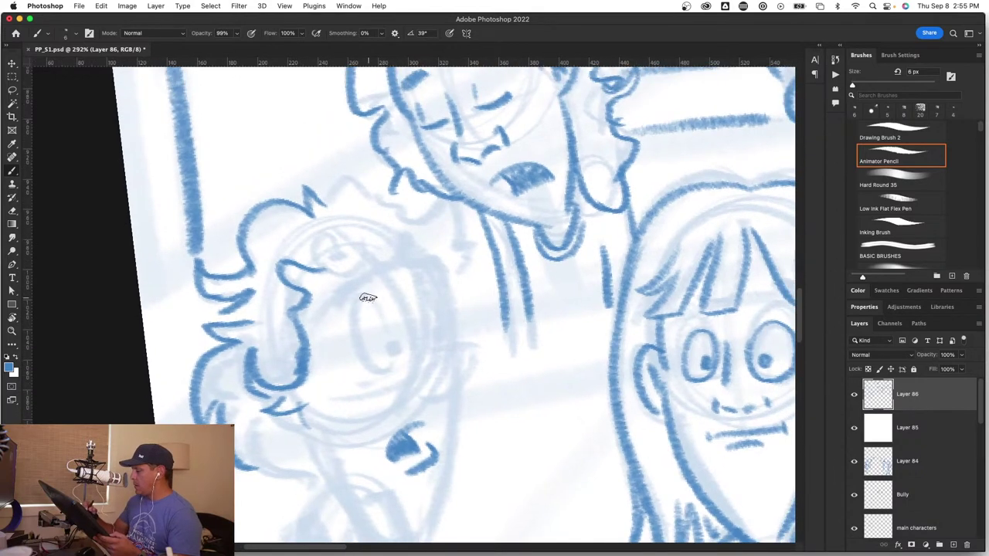
drag(360, 300, 346, 337)
mouse_move(366, 293)
mouse_down()
mouse_move(390, 318)
mouse_move(396, 362)
mouse_up()
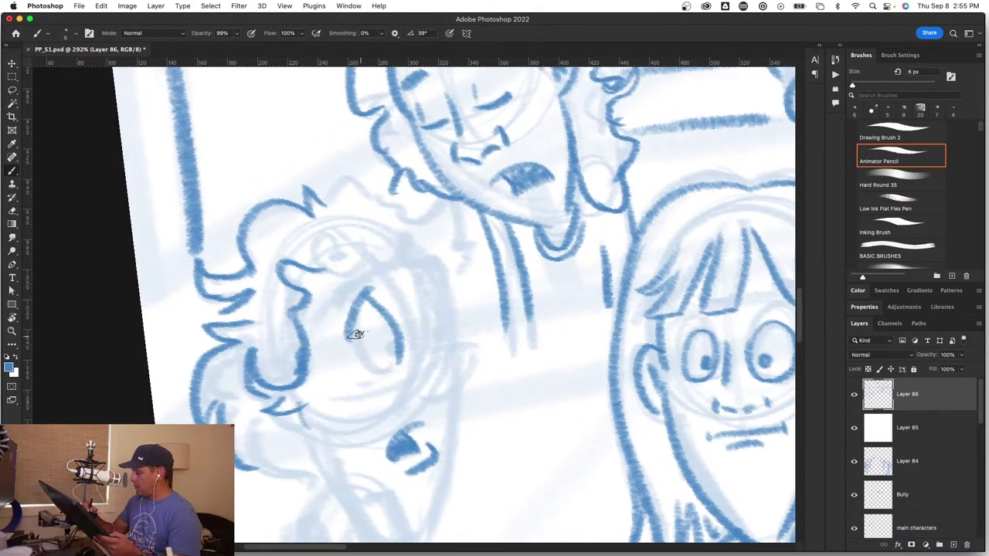
drag(351, 333, 388, 369)
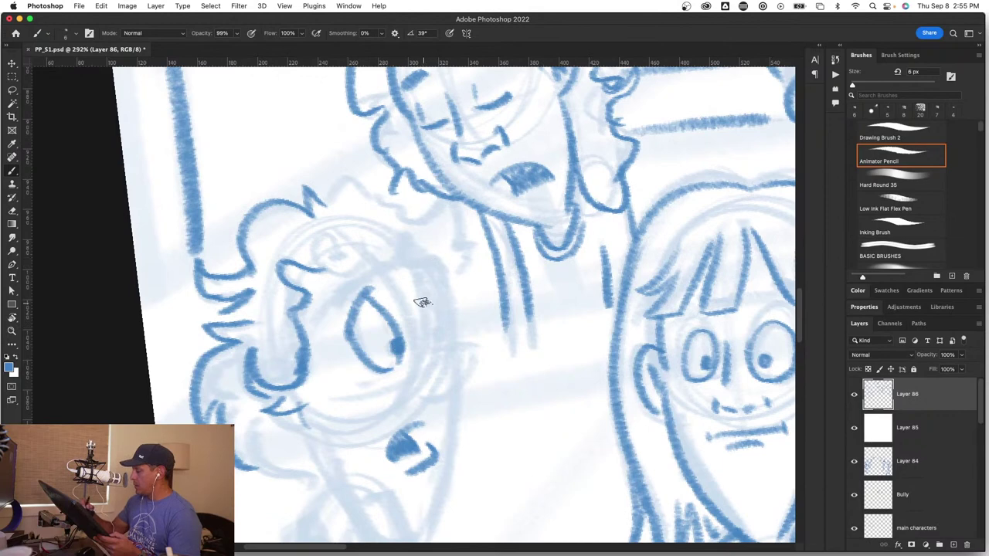
drag(413, 283, 430, 337)
drag(419, 288, 423, 317)
mouse_move(431, 310)
mouse_down()
mouse_move(455, 329)
mouse_move(418, 341)
mouse_move(402, 293)
mouse_move(417, 349)
mouse_move(459, 340)
mouse_move(462, 358)
mouse_move(423, 383)
mouse_up()
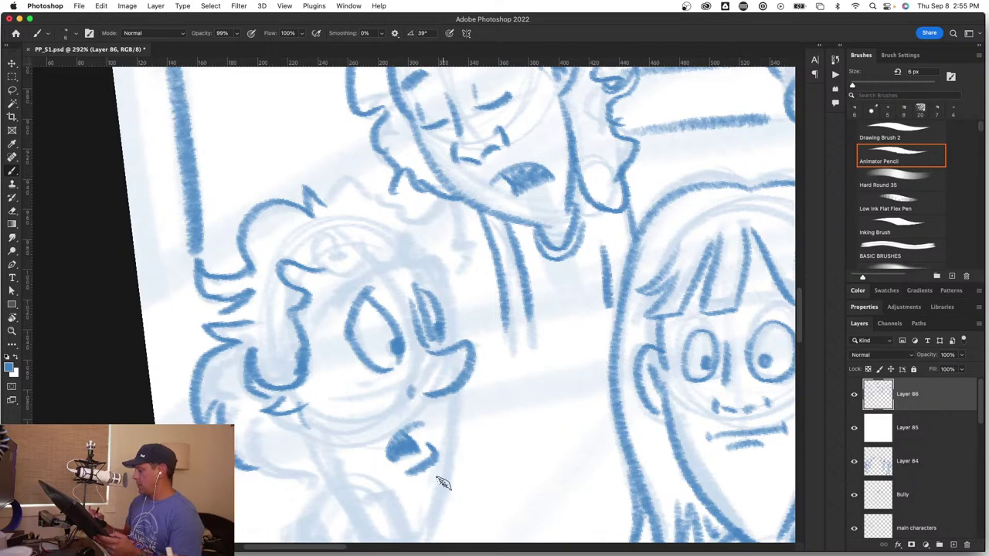
Step: Trace the curly hair on top and along the kid's forehead, and outline both sides of his long jaw
mouse_move(319, 203)
mouse_down()
mouse_move(350, 172)
mouse_move(399, 218)
mouse_move(441, 225)
mouse_move(430, 225)
mouse_move(466, 245)
mouse_move(445, 301)
mouse_up()
mouse_move(317, 258)
mouse_down()
mouse_move(390, 270)
mouse_move(407, 247)
mouse_move(435, 260)
mouse_move(443, 283)
mouse_move(427, 271)
mouse_move(444, 323)
mouse_up()
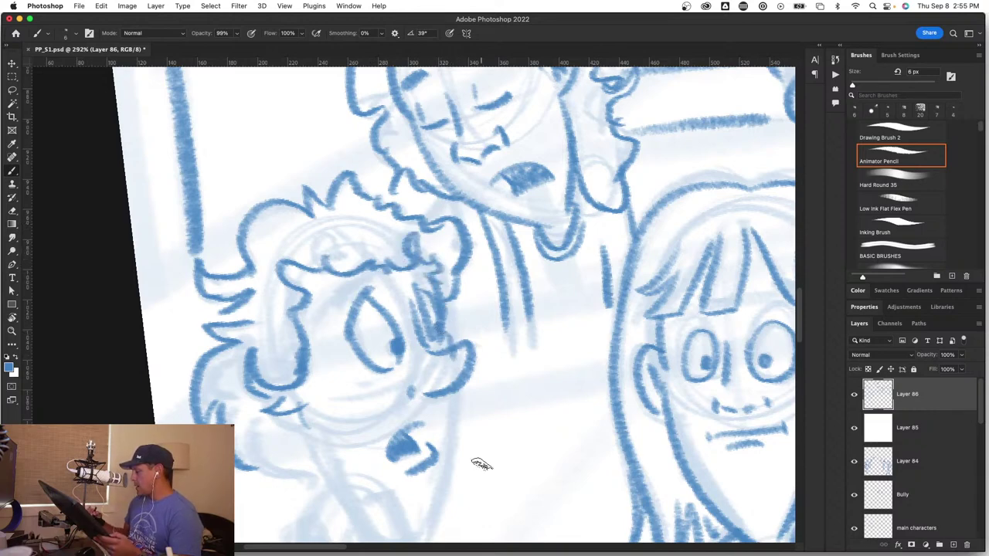
mouse_move(474, 459)
mouse_down()
mouse_move(463, 430)
mouse_move(474, 347)
mouse_up()
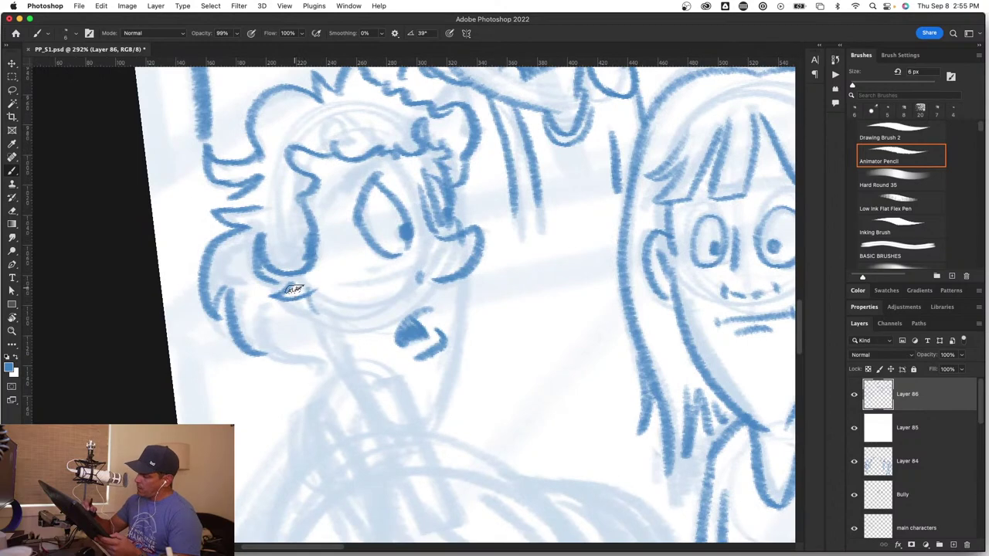
mouse_move(282, 301)
mouse_down()
mouse_move(321, 299)
mouse_move(312, 315)
mouse_move(303, 311)
mouse_move(316, 340)
mouse_move(396, 434)
mouse_up()
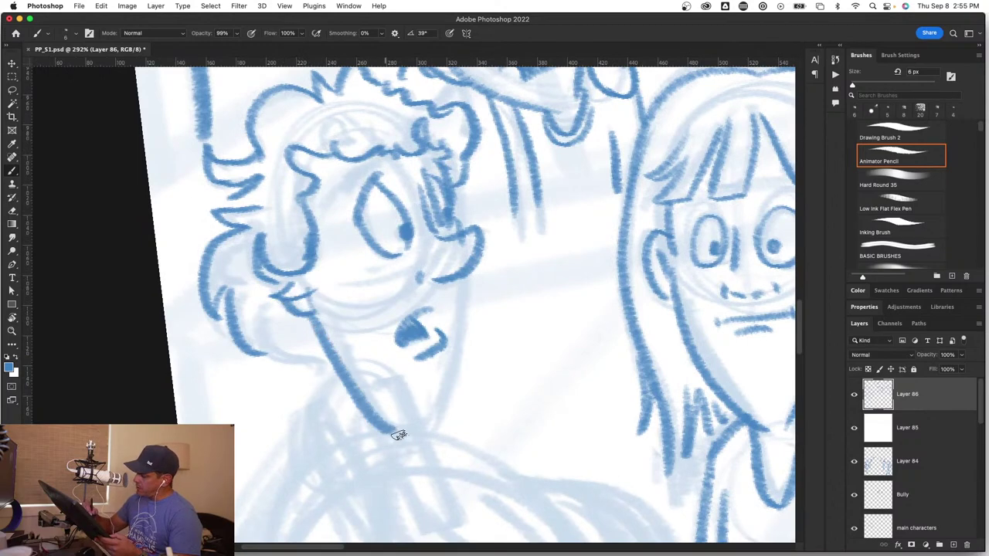
mouse_move(462, 276)
mouse_down()
mouse_move(464, 314)
mouse_move(435, 423)
mouse_up()
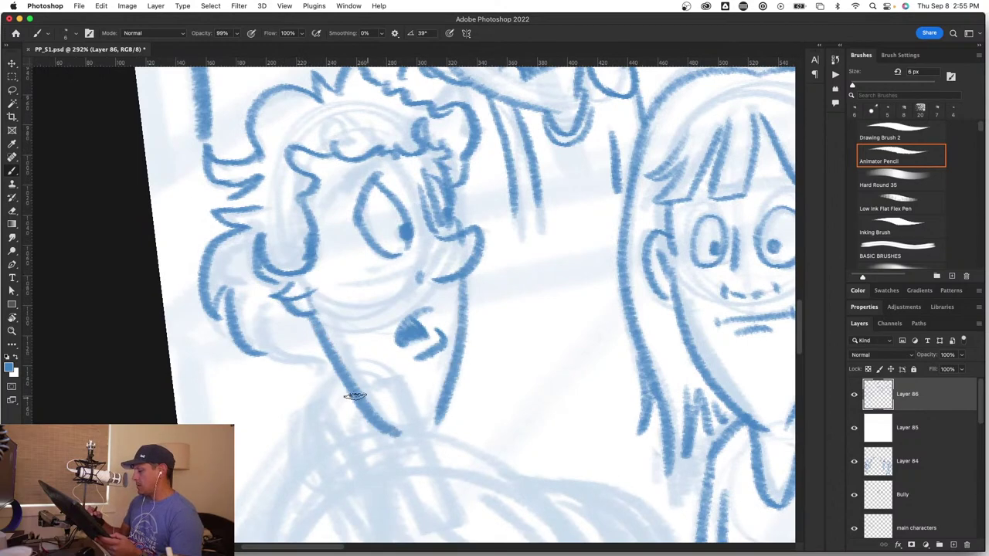
Step: Add the lower hair locks and small tufts behind the kid's head, and draw the eyebrow above his large eye
mouse_move(263, 305)
mouse_down()
mouse_move(281, 356)
mouse_move(317, 388)
mouse_up()
mouse_move(328, 377)
mouse_down()
mouse_move(313, 382)
mouse_move(343, 392)
mouse_up()
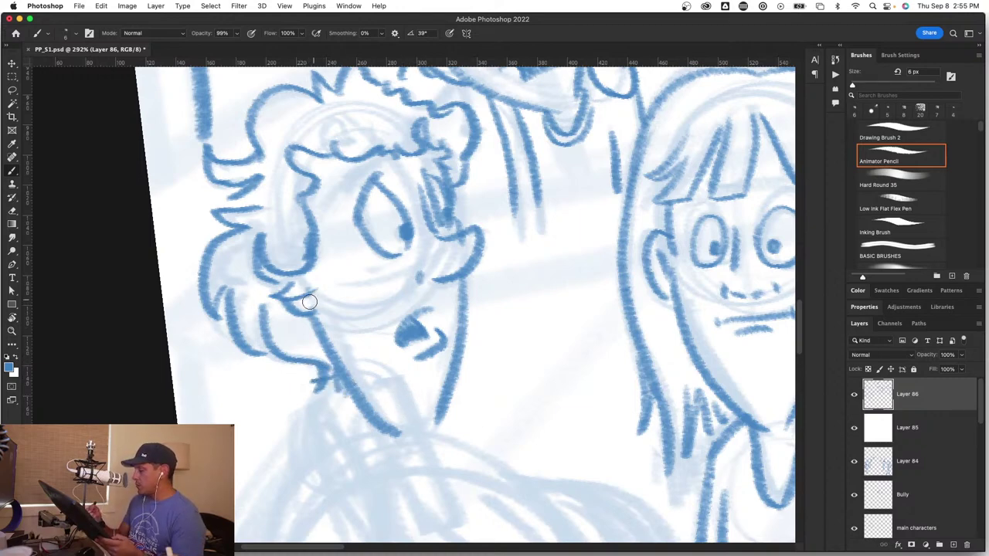
drag(309, 302, 319, 292)
mouse_move(235, 191)
mouse_down()
mouse_move(232, 199)
mouse_move(255, 201)
mouse_up()
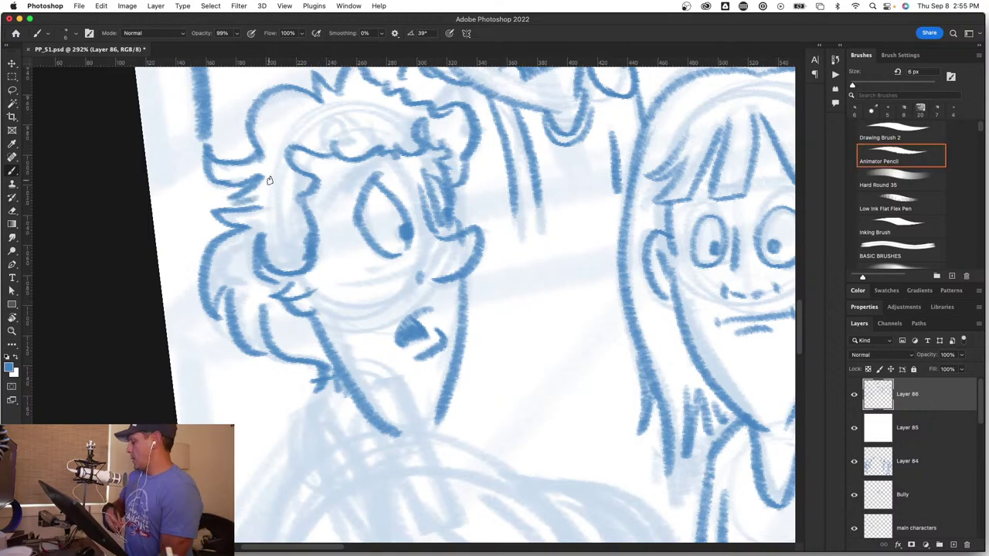
drag(338, 171, 368, 157)
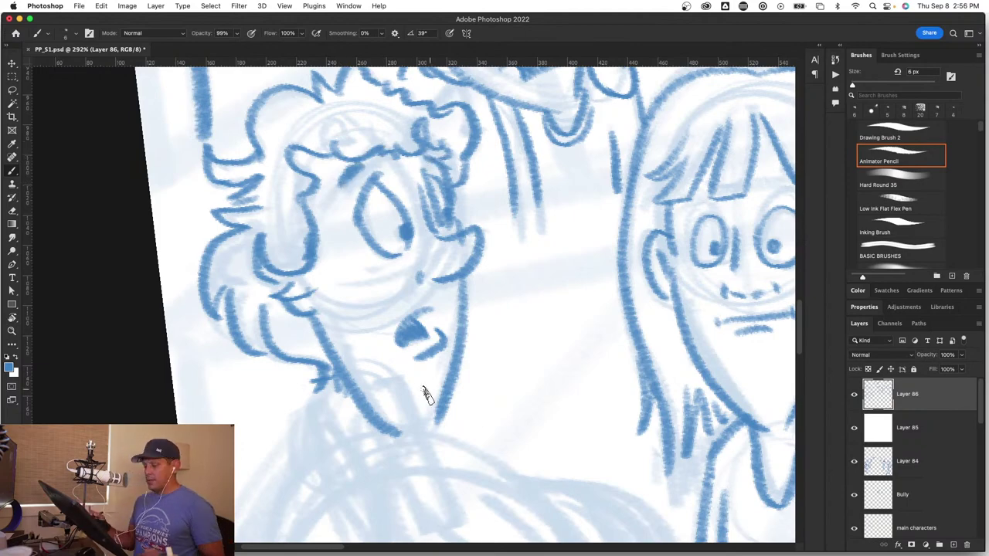
Step: Trace the two horizontal seat-back lines between the curly-haired kid and the long-haired girl
key(r)
mouse_move(401, 386)
mouse_down()
mouse_move(347, 388)
mouse_move(397, 401)
mouse_move(363, 393)
mouse_move(335, 414)
mouse_move(345, 419)
mouse_up()
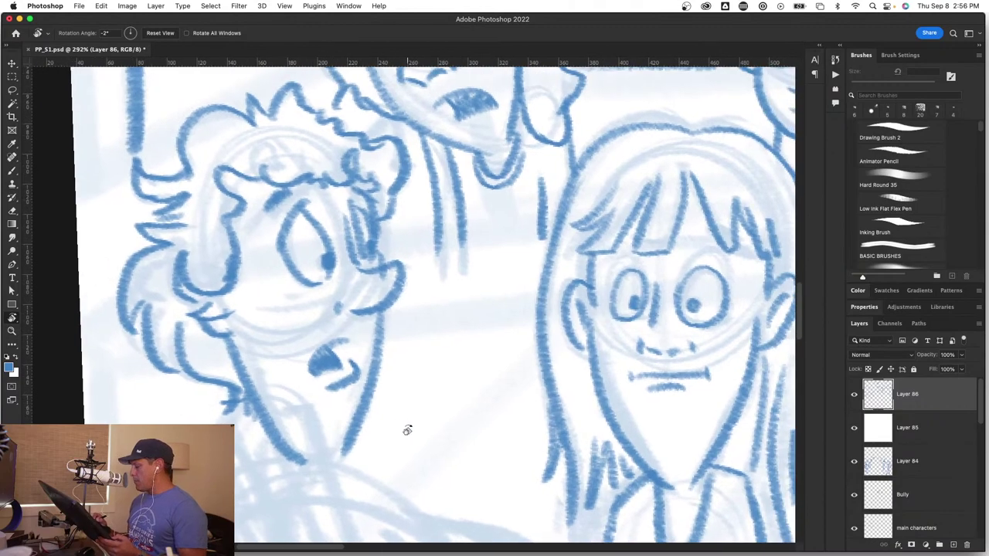
key(z)
drag(414, 423, 395, 463)
key(r)
mouse_move(442, 513)
mouse_down()
mouse_move(395, 327)
mouse_move(398, 338)
mouse_up()
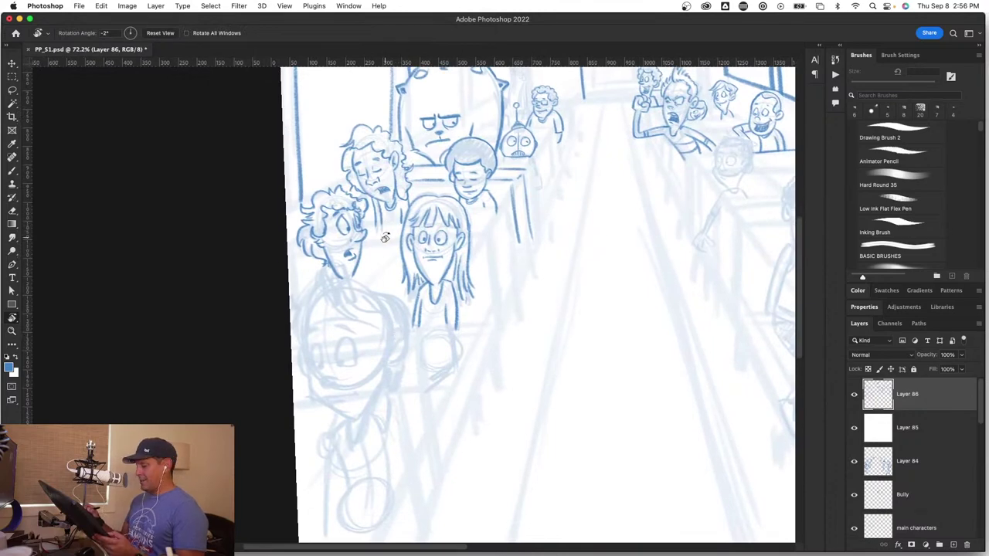
drag(386, 242, 389, 273)
key(z)
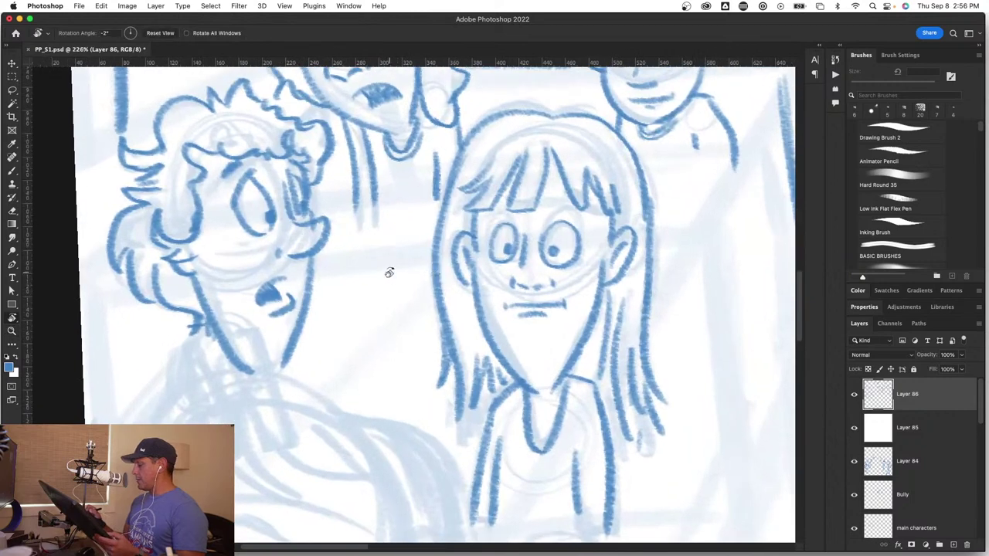
key(b)
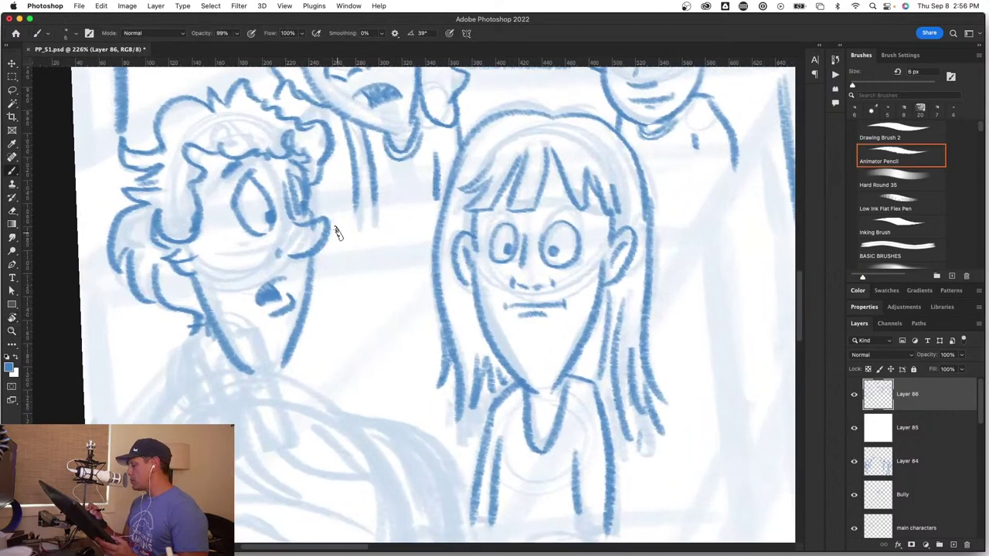
drag(338, 210, 438, 208)
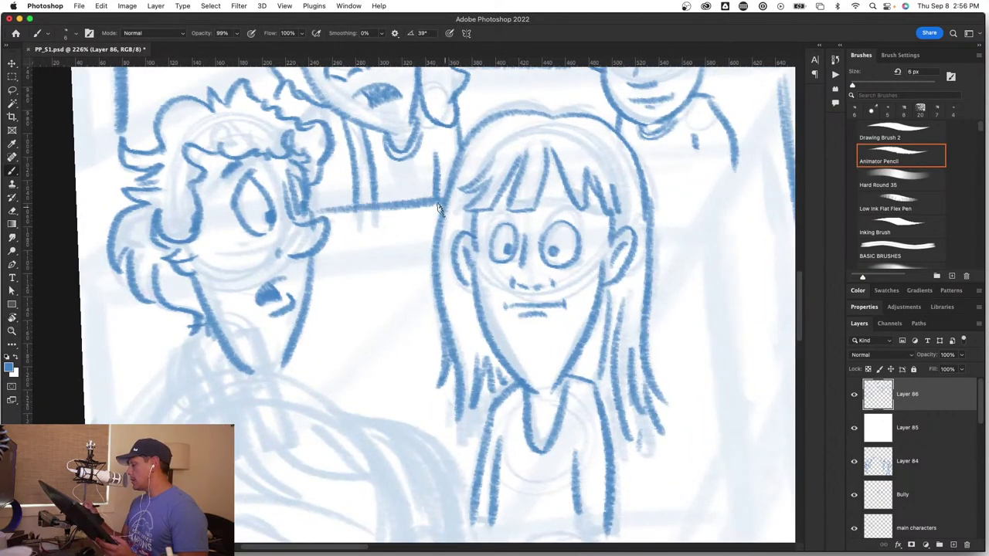
drag(316, 261, 432, 251)
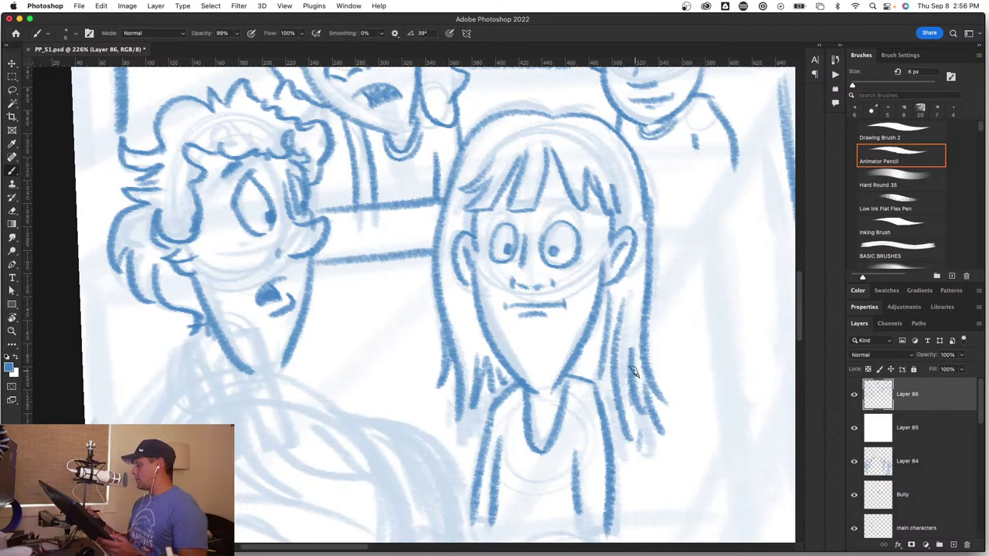
Step: Continue the seat back on the other side of the long-haired girl, drawing its short top edge, diagonal corner line and long vertical aisle edge
key(r)
drag(614, 406, 456, 348)
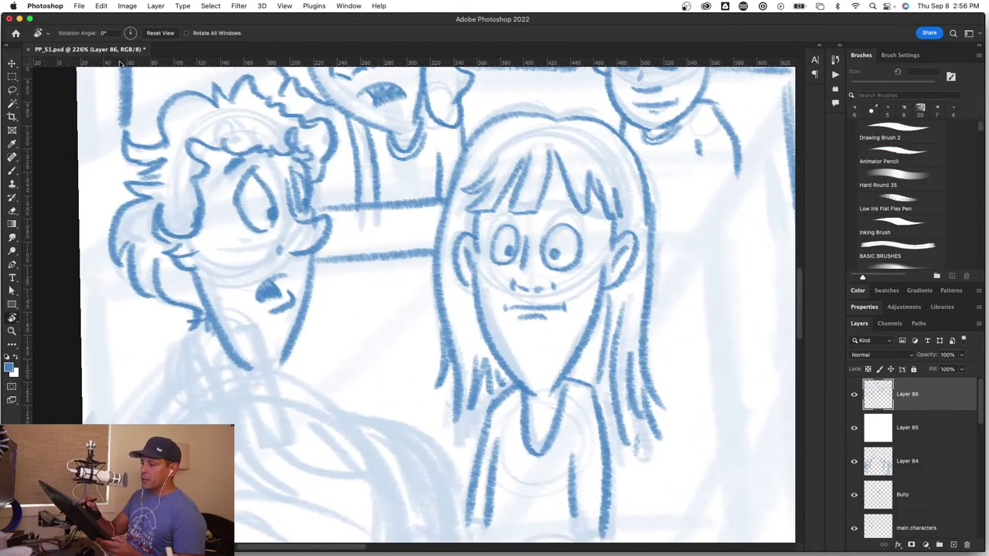
click(158, 33)
key(b)
mouse_move(587, 377)
mouse_down()
mouse_move(415, 384)
mouse_move(369, 398)
mouse_up()
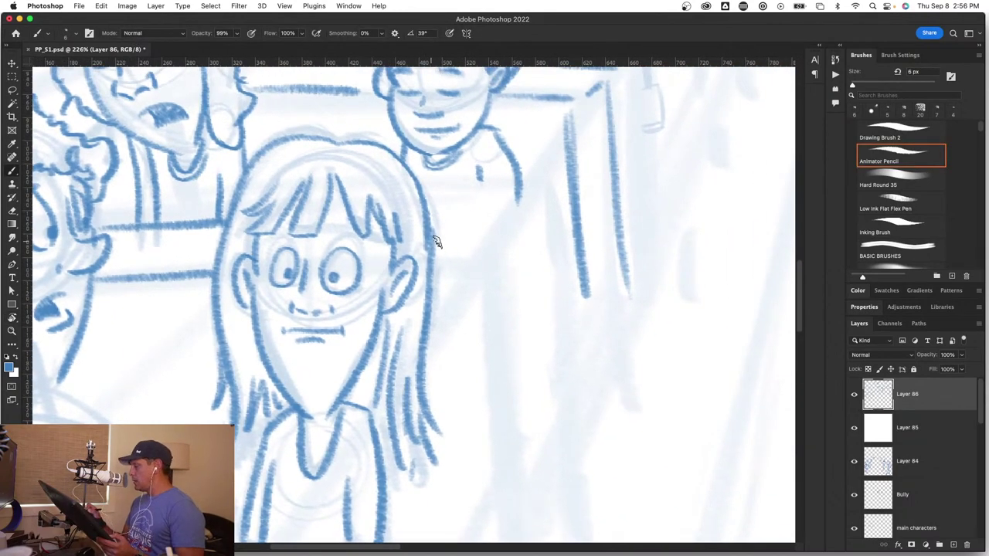
mouse_move(437, 242)
mouse_down()
mouse_move(479, 247)
mouse_move(438, 301)
mouse_up()
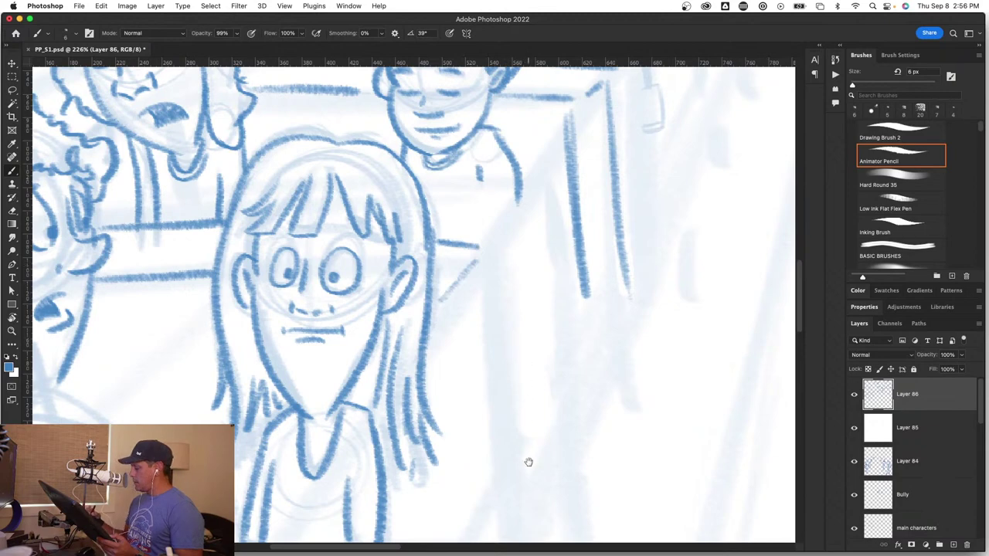
drag(528, 462, 483, 265)
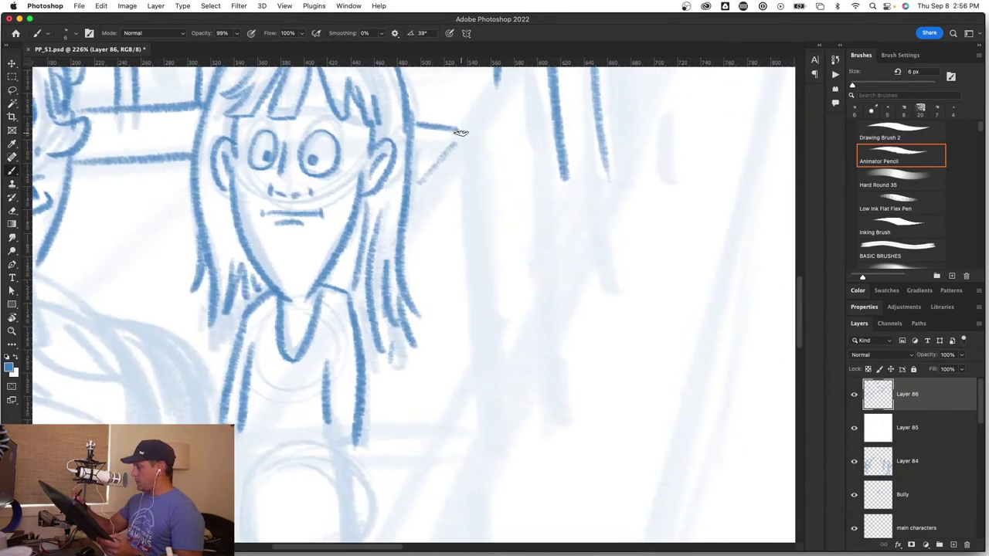
mouse_move(460, 133)
mouse_down()
mouse_move(489, 434)
mouse_move(437, 462)
mouse_up()
Step: Trace the short-haired boy's arm hanging over the seat, with both sleeve sides, the sleeve hem, the forearm and the hand
key(z)
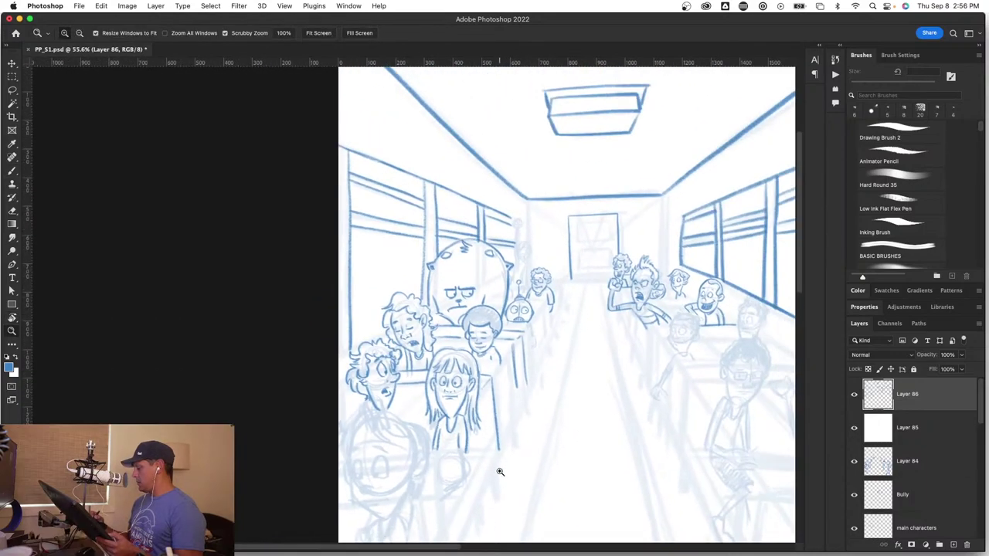
drag(513, 468, 591, 351)
key(r)
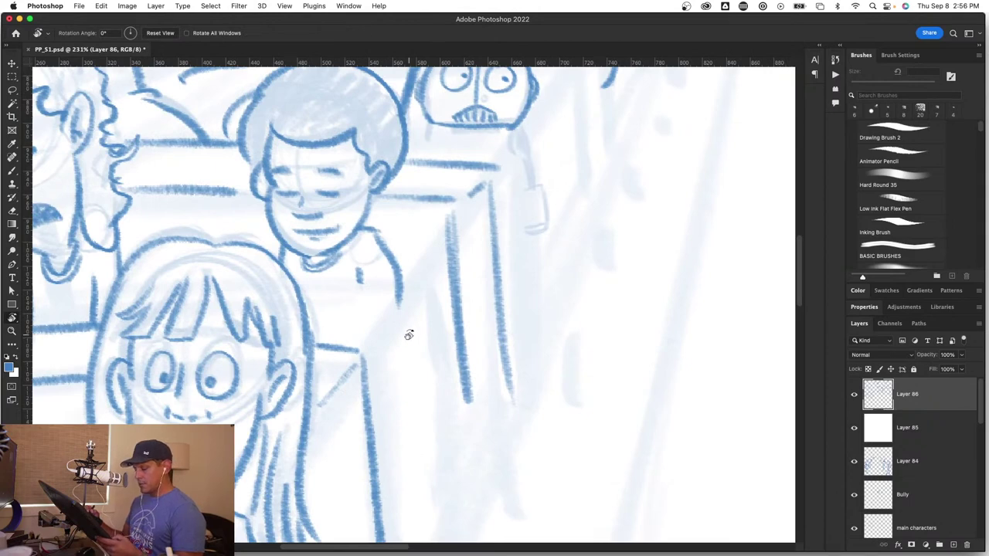
key(b)
drag(394, 280, 407, 372)
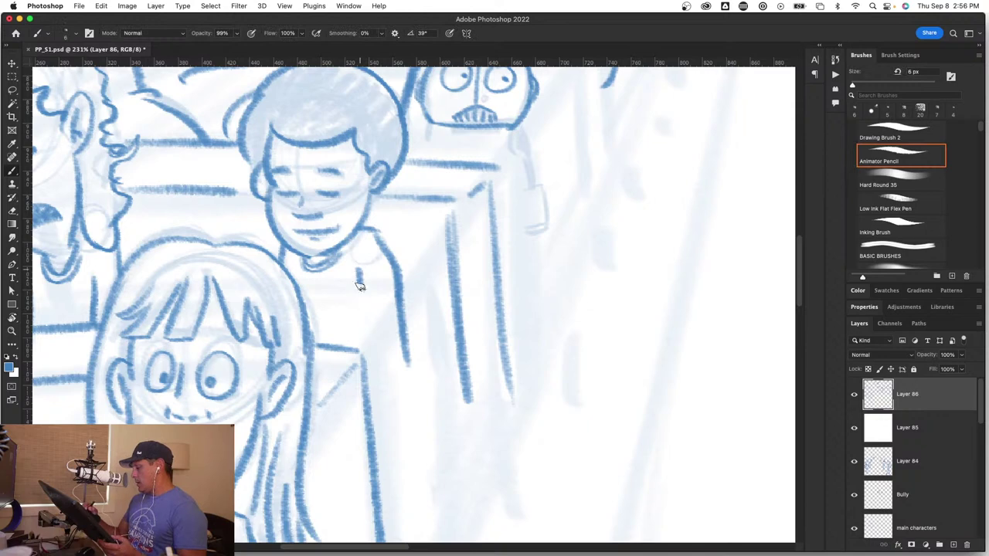
drag(357, 272, 366, 343)
drag(360, 307, 369, 374)
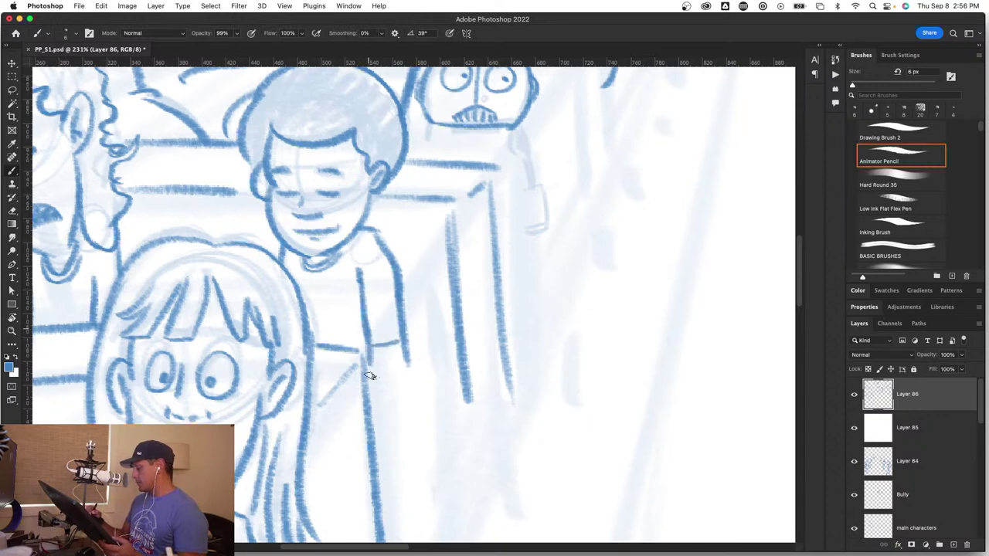
mouse_move(402, 336)
mouse_down()
mouse_move(407, 382)
mouse_move(372, 419)
mouse_up()
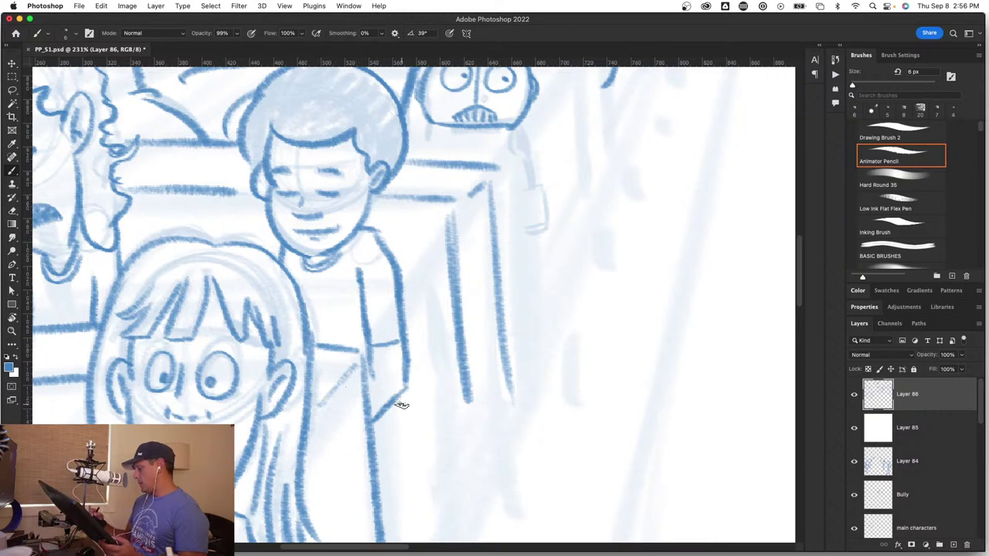
mouse_move(393, 413)
mouse_down()
mouse_move(394, 444)
mouse_move(379, 467)
mouse_up()
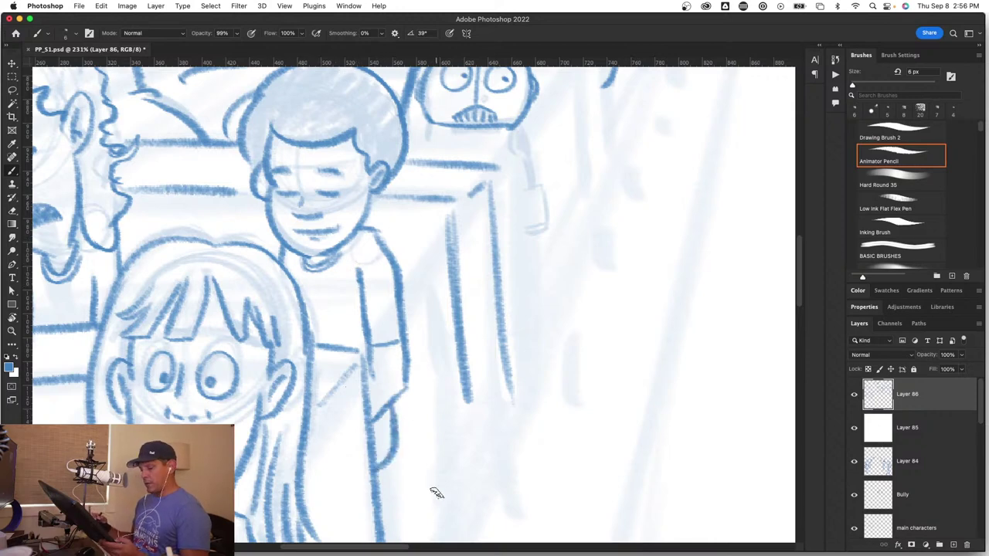
Step: Draw the robot kid's near arm with its oval shoulder joint, thin upper arm and boxy forearm with a cuff line
key(r)
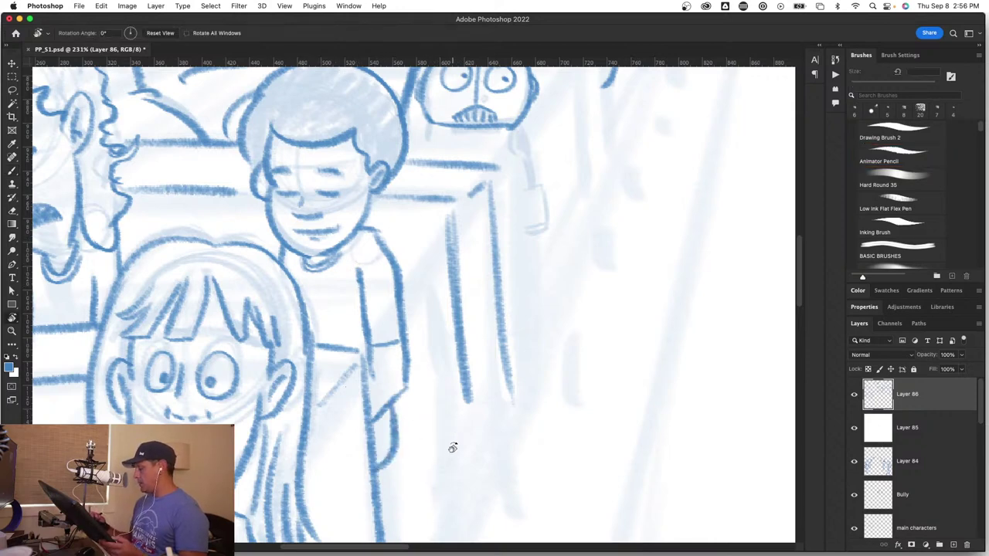
drag(452, 448, 397, 462)
key(z)
scroll(385, 350, up, 10)
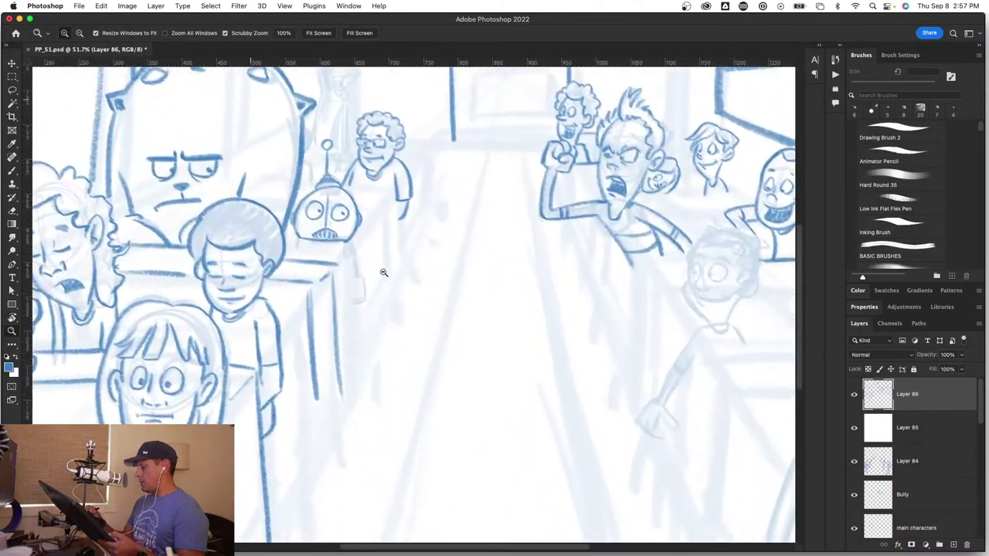
scroll(425, 280, down, 1)
key(b)
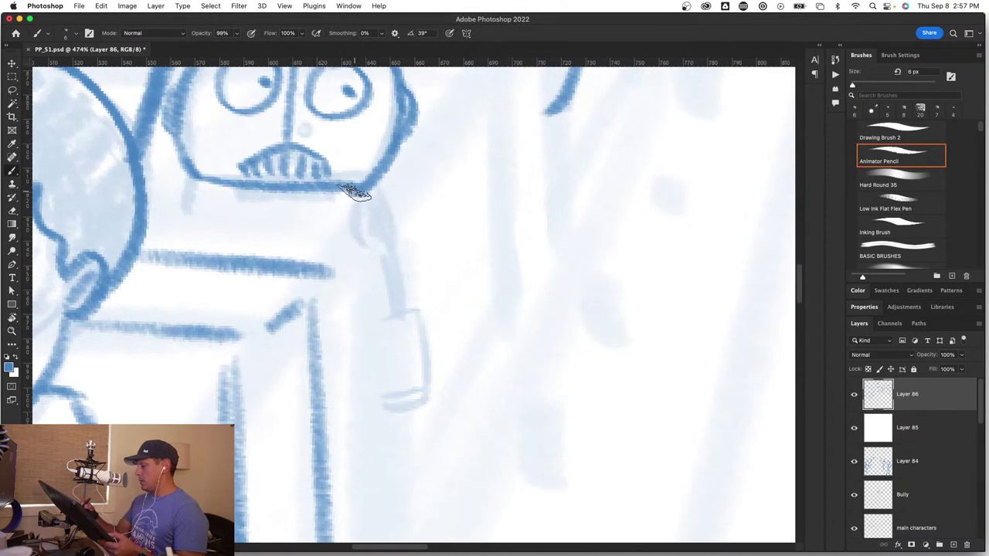
mouse_move(360, 207)
mouse_down()
mouse_move(363, 270)
mouse_move(371, 257)
mouse_move(383, 312)
mouse_up()
mouse_move(376, 264)
mouse_down()
mouse_move(384, 312)
mouse_move(410, 336)
mouse_move(411, 410)
mouse_up()
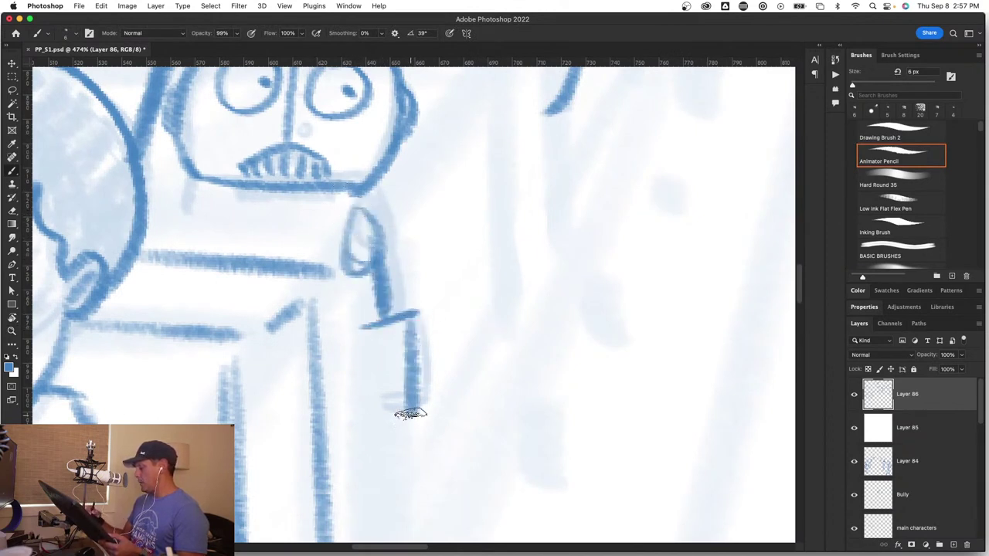
mouse_move(363, 335)
mouse_down()
mouse_move(363, 417)
mouse_move(418, 417)
mouse_up()
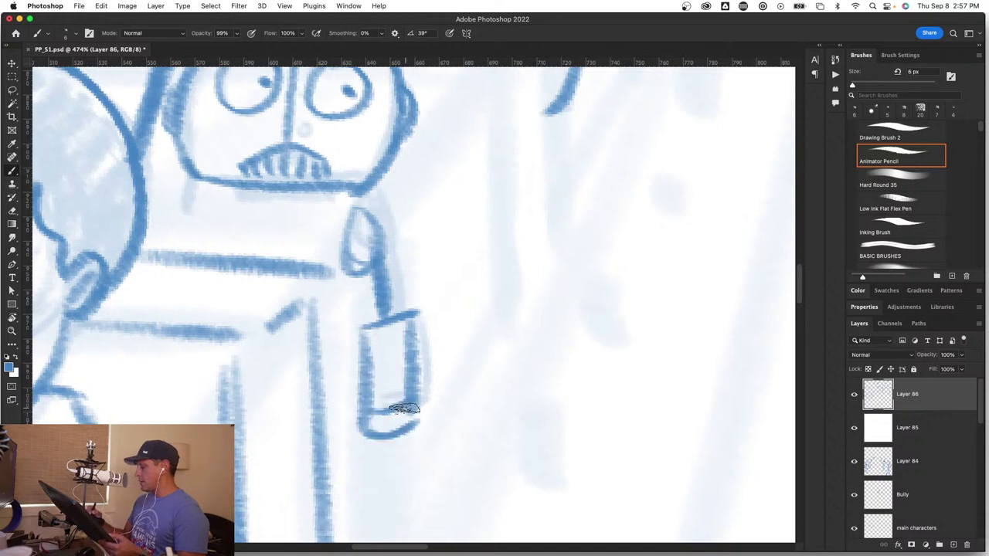
Step: Draw the side of the robot's torso, the shaded neck block under its head and the far arm behind the body
drag(190, 189, 184, 255)
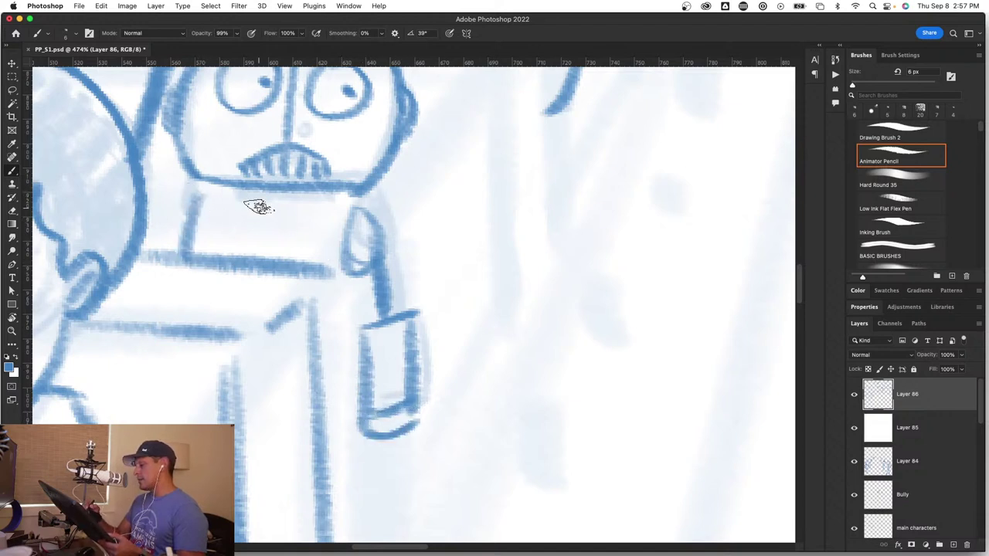
mouse_move(241, 187)
mouse_down()
mouse_move(248, 214)
mouse_move(302, 220)
mouse_move(255, 210)
mouse_move(320, 210)
mouse_up()
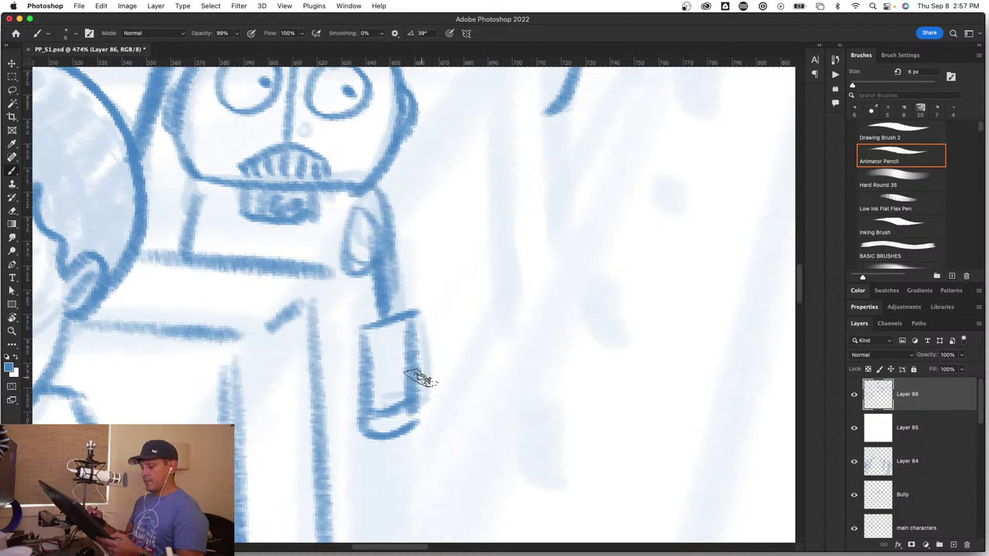
drag(426, 371, 410, 492)
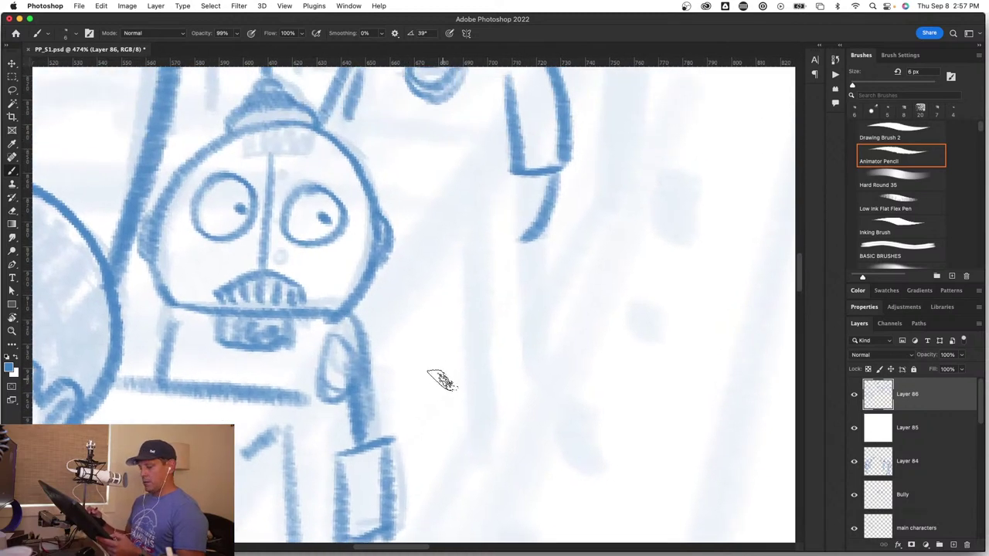
key(z)
drag(448, 417, 378, 431)
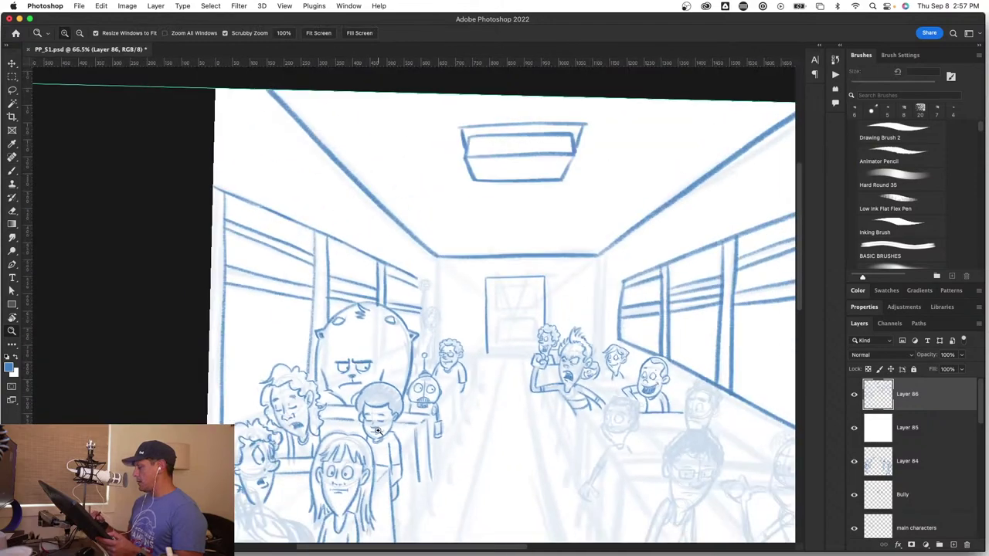
mouse_move(457, 423)
mouse_down()
mouse_move(482, 426)
mouse_move(381, 387)
mouse_up()
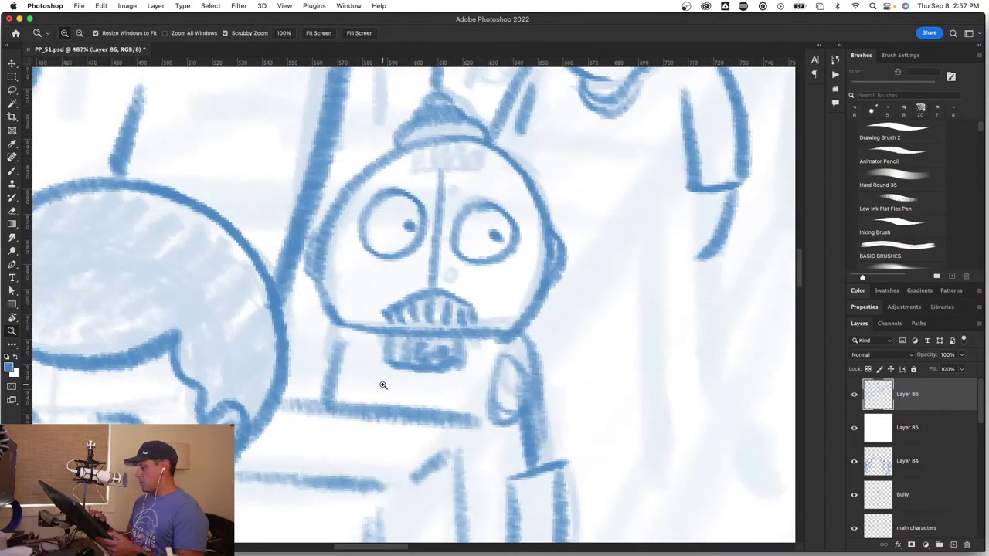
key(b)
drag(324, 366, 311, 394)
drag(337, 343, 330, 397)
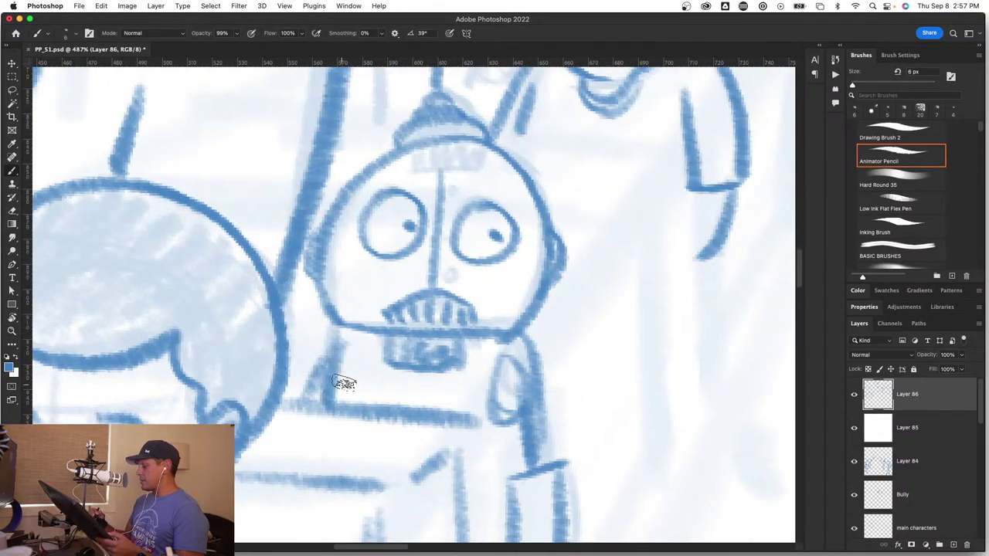
Step: With a 2 px Animator Pencil, outline the rectangular plate on the robot's forehead and add small round bolts beside the face's centre line
mouse_move(396, 443)
mouse_down()
mouse_move(363, 441)
mouse_move(397, 459)
mouse_up()
key(r)
key(b)
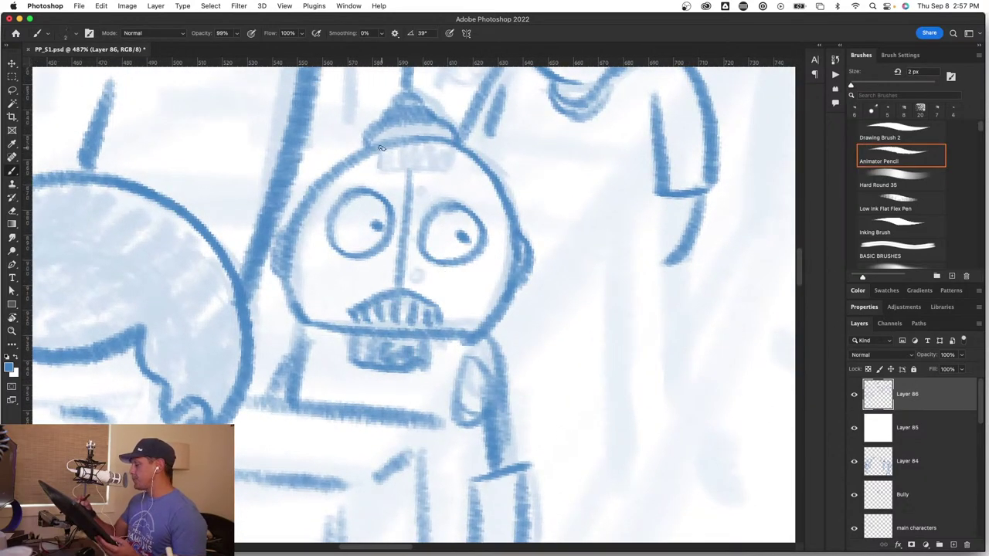
mouse_move(381, 147)
mouse_down()
mouse_move(378, 169)
mouse_move(434, 172)
mouse_move(445, 157)
mouse_up()
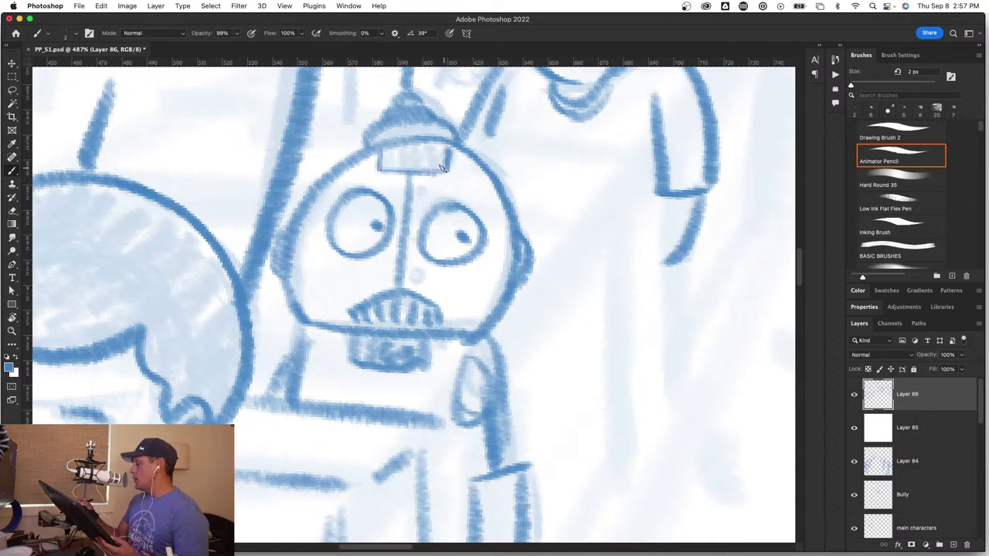
drag(415, 267, 411, 273)
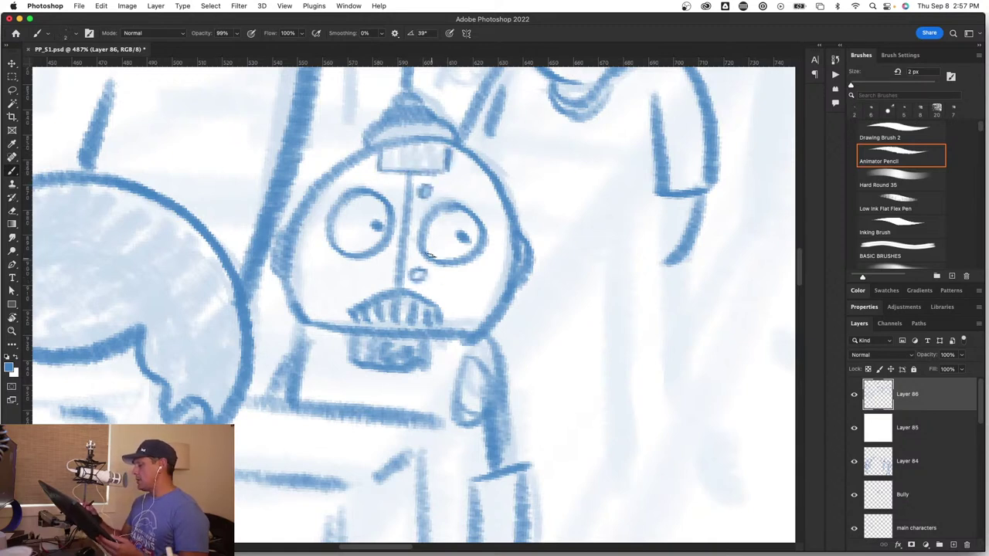
Step: Draw spoke lines radiating from the pupils inside both robot eyes with a 3 px brush, and set the brush size to 4 px
key(bracketright)
mouse_move(359, 202)
mouse_down()
mouse_move(371, 218)
mouse_move(389, 210)
mouse_move(463, 236)
mouse_up()
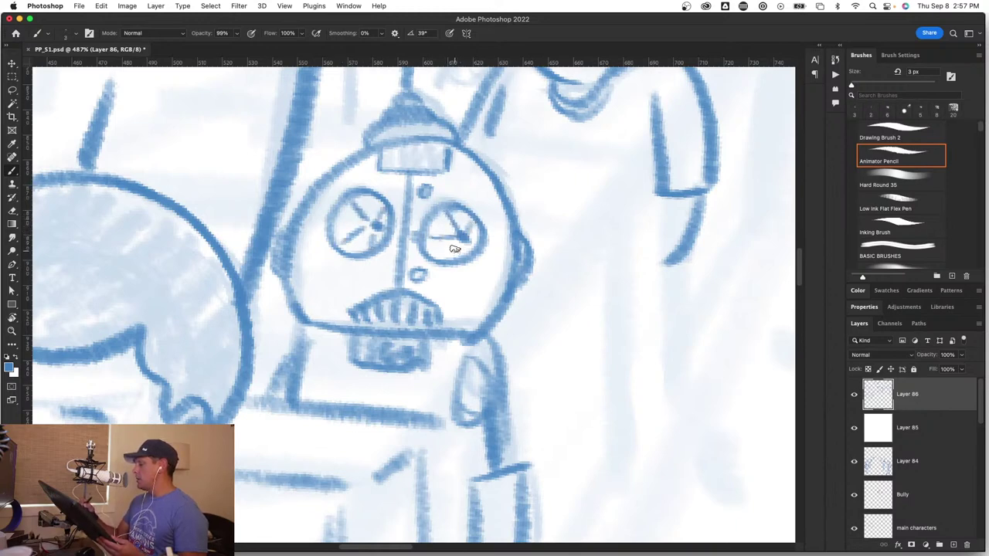
key(bracketright)
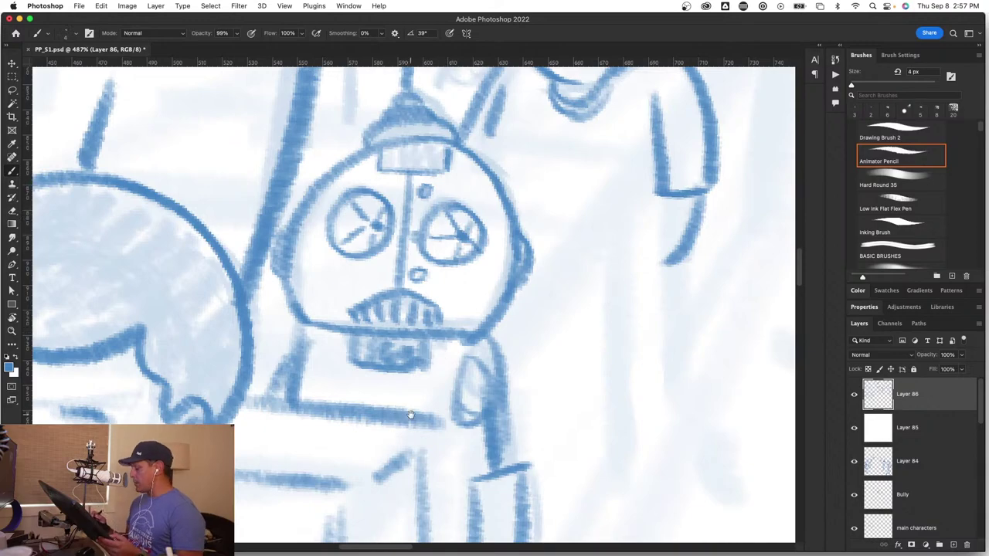
key(r)
mouse_move(406, 412)
mouse_down()
mouse_move(413, 431)
mouse_move(375, 445)
mouse_move(437, 443)
mouse_move(433, 458)
mouse_move(437, 447)
mouse_move(418, 427)
mouse_up()
key(z)
drag(438, 388, 464, 383)
drag(308, 169, 326, 203)
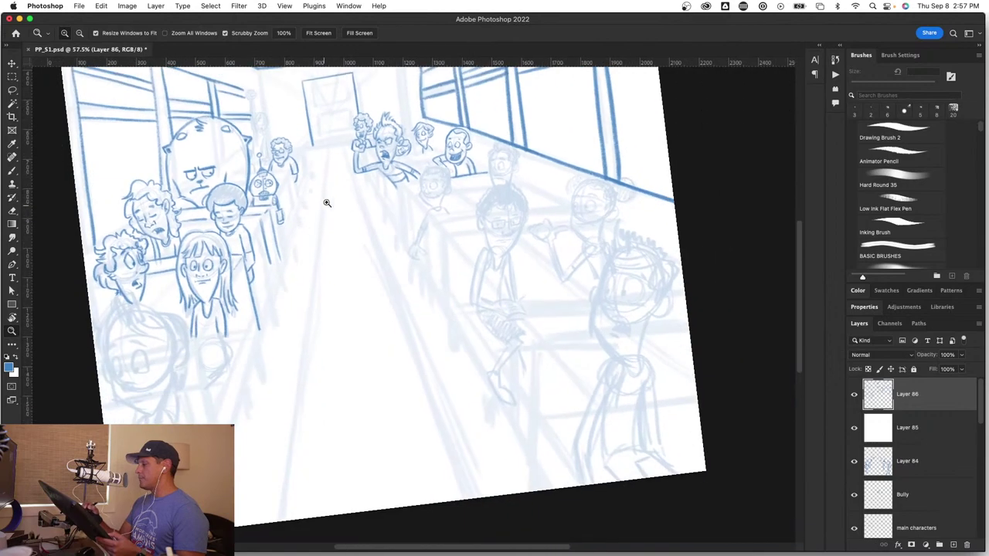
key(r)
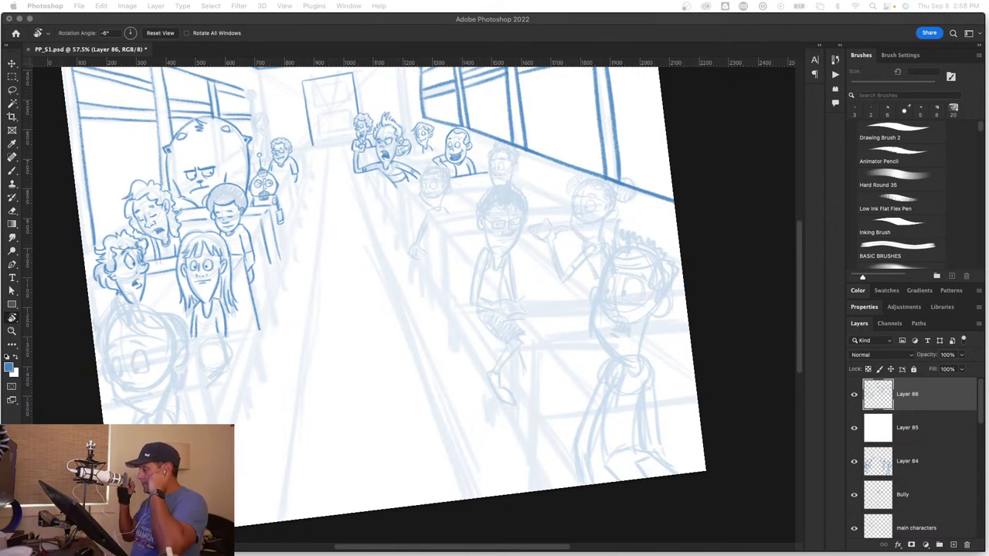
click(713, 361)
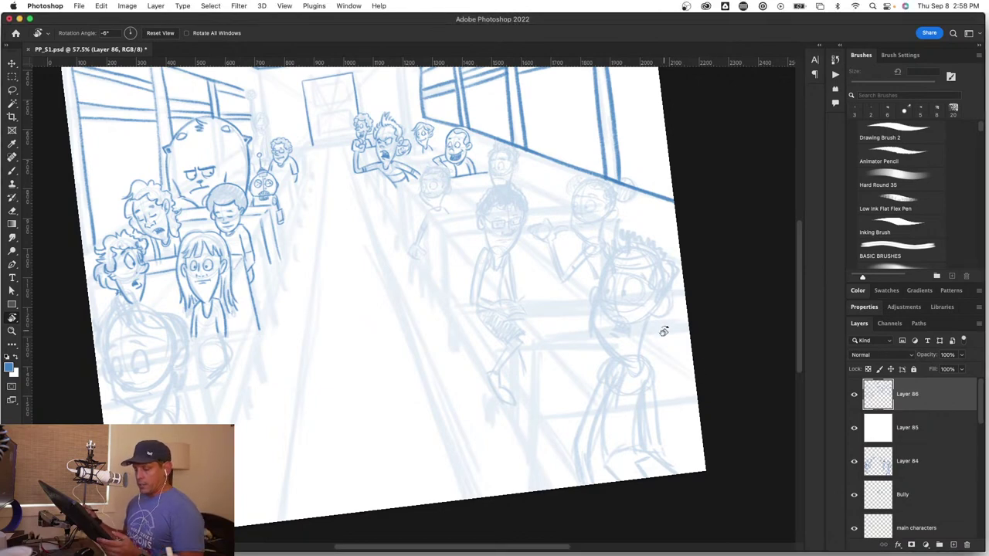
Step: With the 4 px Animator Pencil, draw the pointed nose and nostril line of the wide-eyed kid in the front seat beside the windows
drag(664, 345, 636, 368)
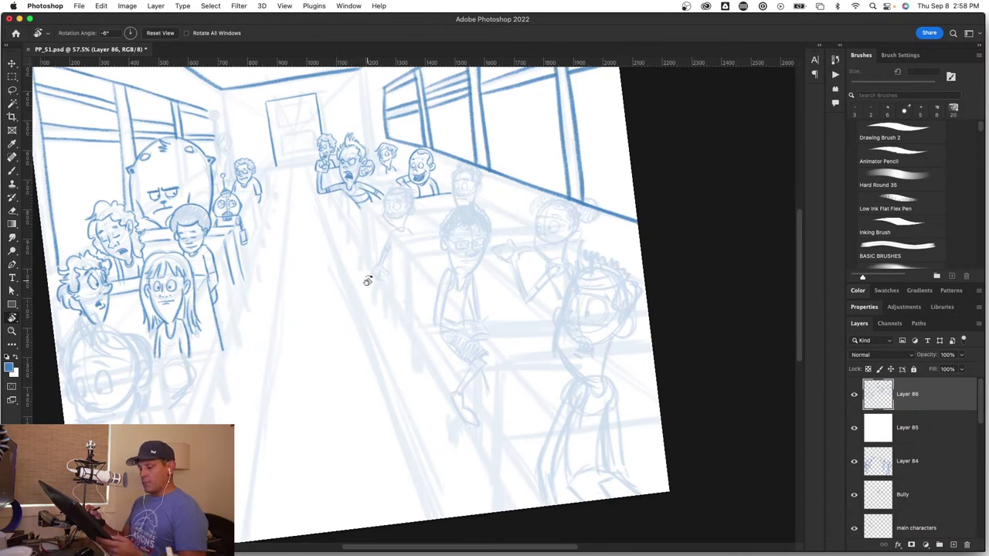
drag(623, 382, 612, 407)
key(b)
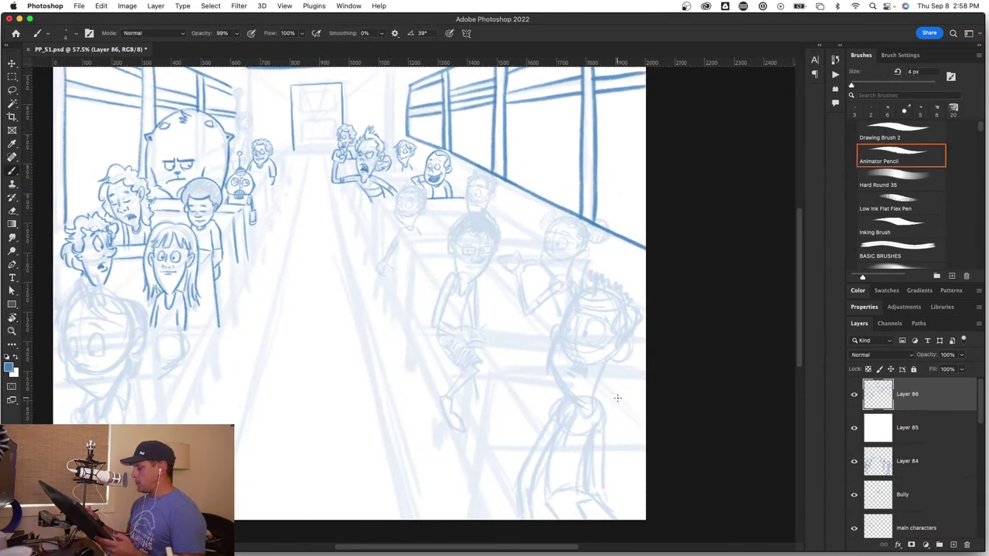
mouse_move(611, 321)
mouse_down()
mouse_move(603, 275)
mouse_move(629, 296)
mouse_move(680, 309)
mouse_move(468, 254)
mouse_up()
key(z)
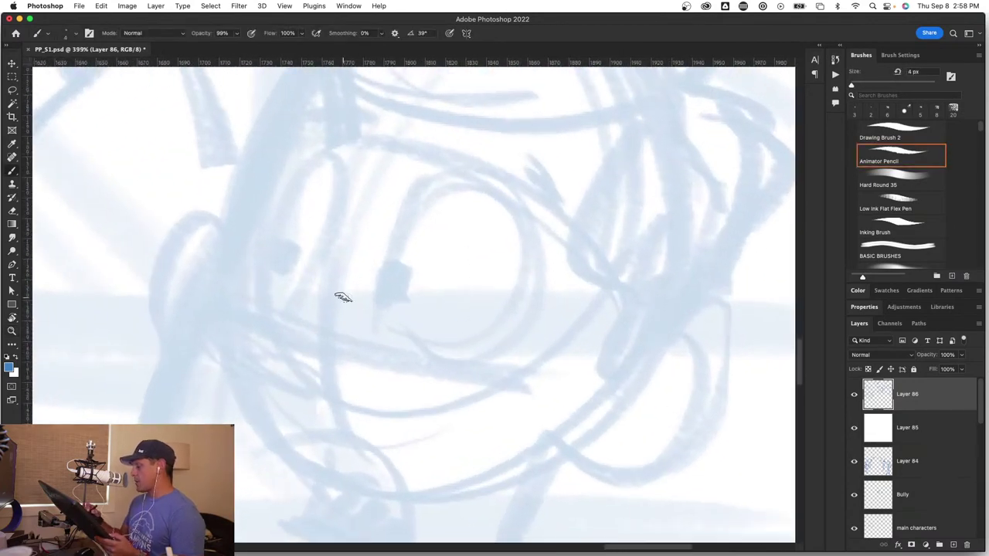
drag(379, 430, 504, 437)
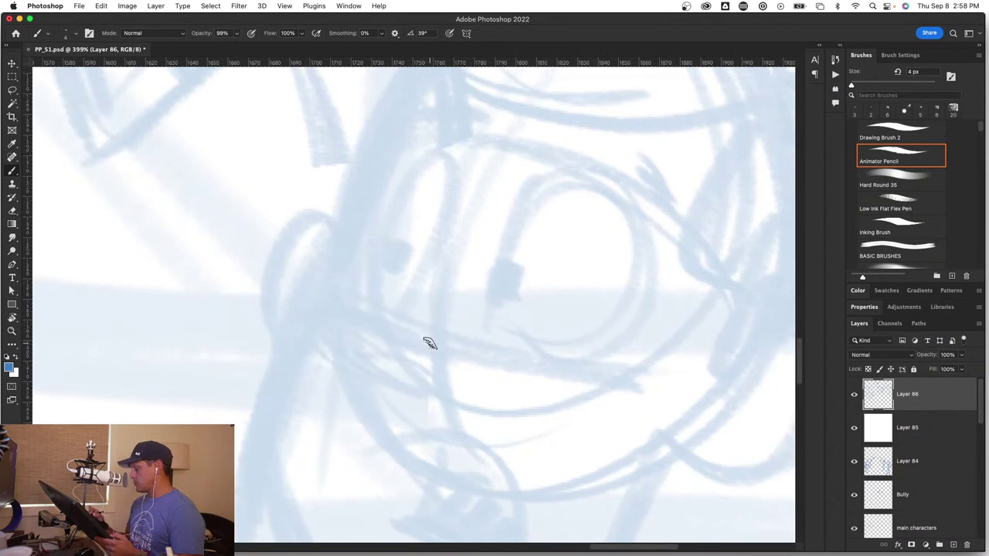
mouse_move(429, 343)
mouse_down()
mouse_move(371, 321)
mouse_move(334, 334)
mouse_move(424, 386)
mouse_up()
key(super+z)
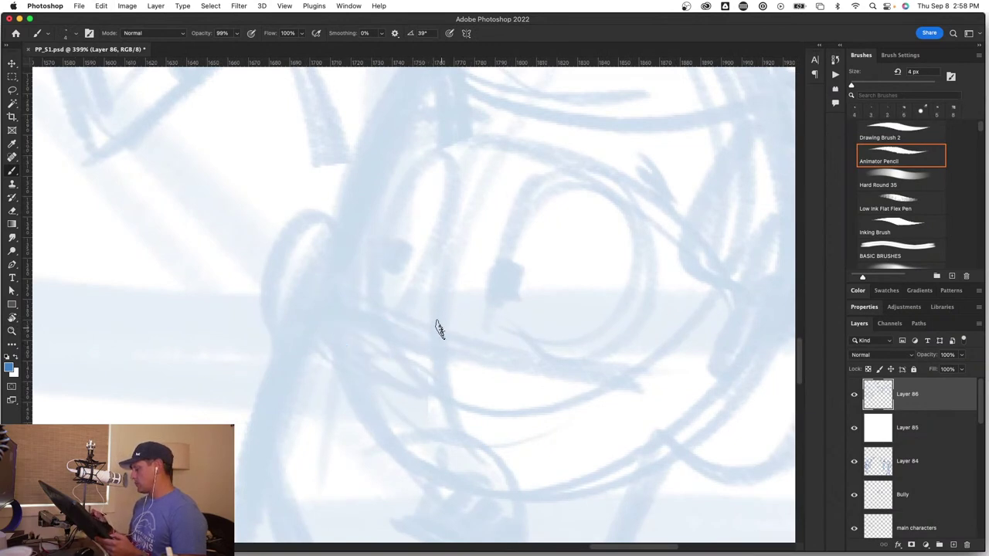
mouse_move(435, 343)
mouse_down()
mouse_move(337, 327)
mouse_move(352, 363)
mouse_move(444, 392)
mouse_up()
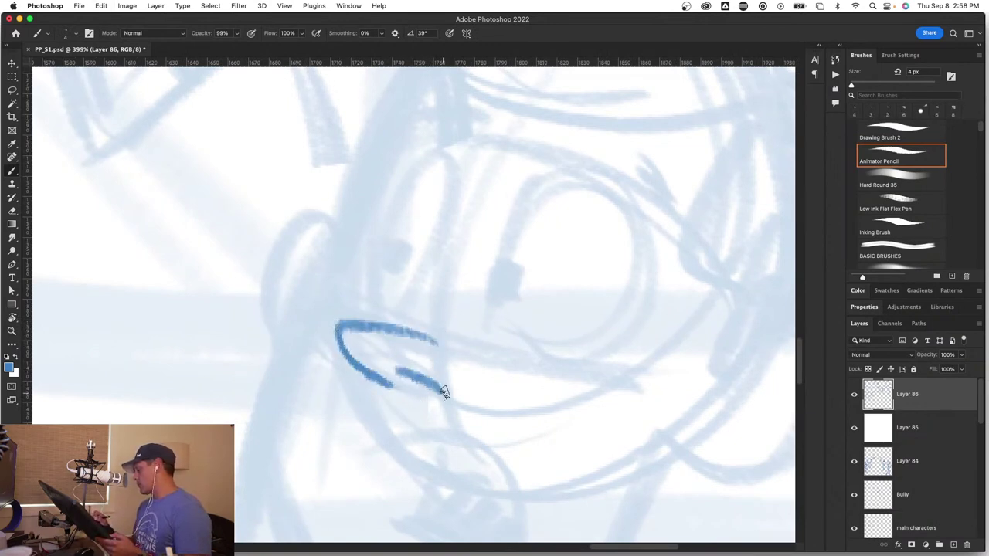
mouse_move(450, 427)
mouse_down()
mouse_move(410, 437)
mouse_move(414, 425)
mouse_move(372, 423)
mouse_move(494, 425)
mouse_up()
Step: With a 5 px brush, outline the kid's large near eye and narrow far eye, filling in a small dark pupil in each
key(z)
key(b)
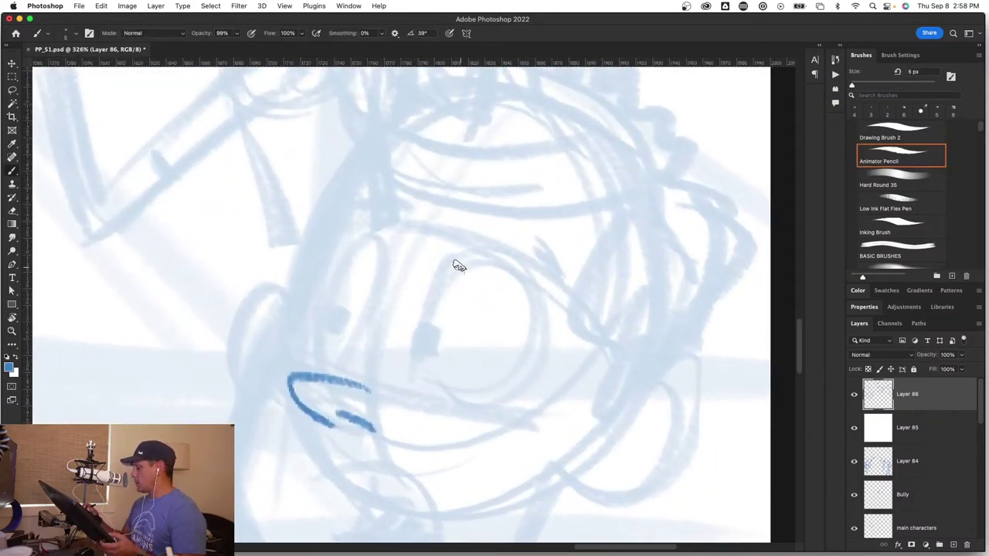
mouse_move(479, 251)
mouse_down()
mouse_move(454, 261)
mouse_move(427, 332)
mouse_up()
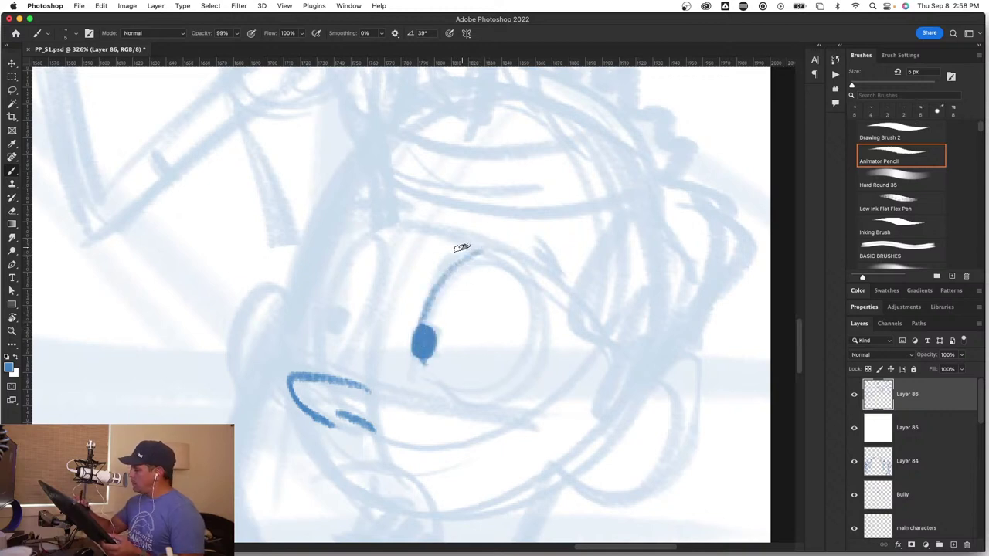
mouse_move(461, 247)
mouse_down()
mouse_move(484, 254)
mouse_move(545, 324)
mouse_up()
mouse_move(423, 353)
mouse_down()
mouse_move(436, 384)
mouse_move(421, 383)
mouse_move(443, 393)
mouse_move(524, 394)
mouse_up()
mouse_move(540, 320)
mouse_down()
mouse_move(513, 390)
mouse_move(530, 374)
mouse_up()
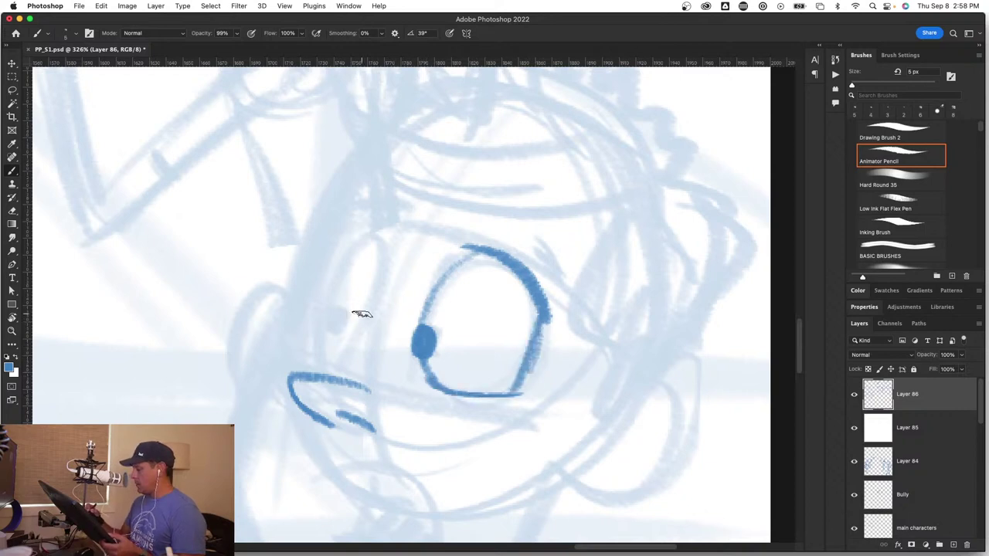
mouse_move(348, 359)
mouse_down()
mouse_move(379, 257)
mouse_move(359, 234)
mouse_move(374, 248)
mouse_move(316, 332)
mouse_move(352, 355)
mouse_up()
drag(334, 312, 330, 323)
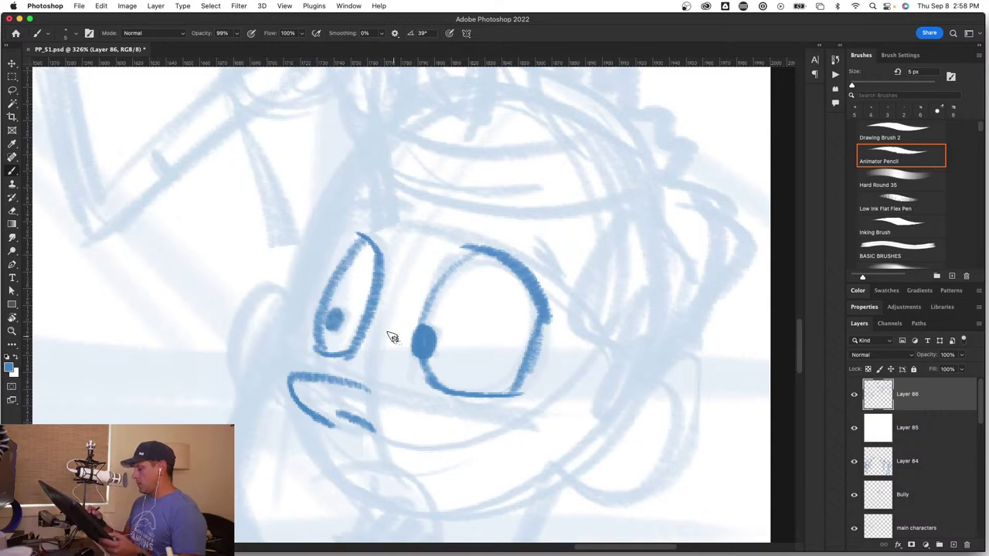
mouse_move(398, 346)
mouse_down()
mouse_move(380, 338)
mouse_move(353, 348)
mouse_move(431, 379)
mouse_move(368, 379)
mouse_move(503, 402)
mouse_up()
key(r)
key(z)
key(b)
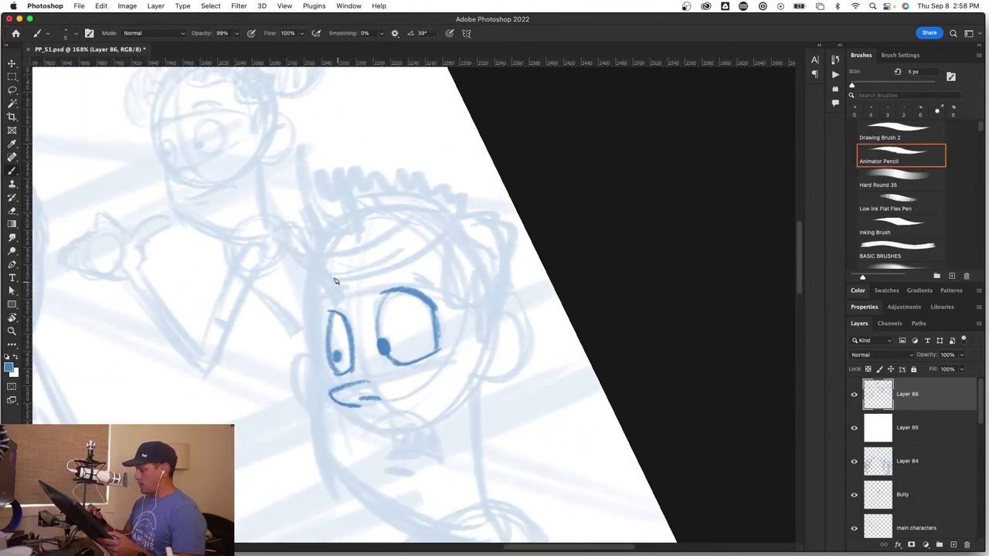
mouse_move(335, 237)
mouse_down()
mouse_move(311, 323)
mouse_move(320, 345)
mouse_up()
key(super+z)
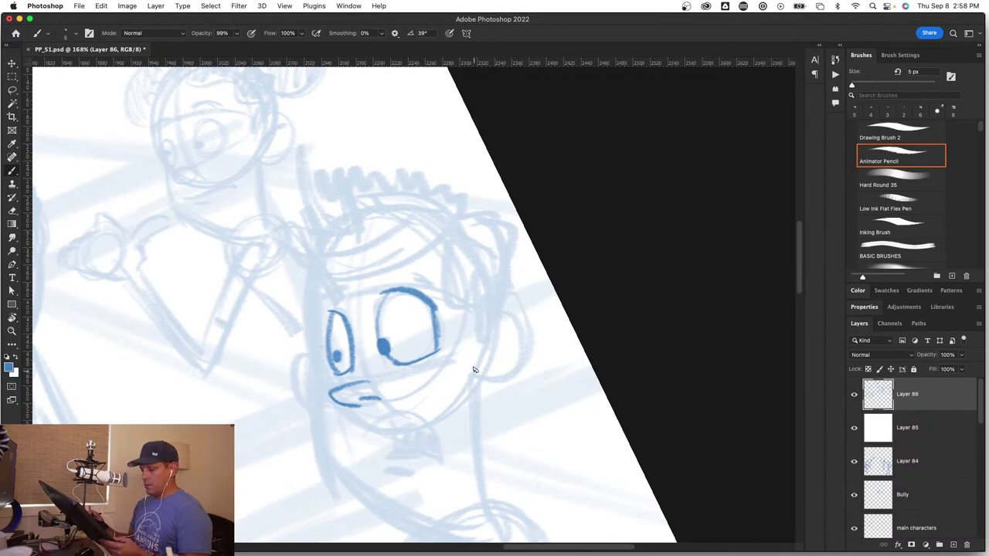
Step: With a 6 px brush, draw the kid's open frowning mouth with an upper teeth line, hatched dark interior and short lower-lip line
key(z)
mouse_move(503, 419)
mouse_down()
mouse_move(494, 450)
mouse_move(543, 371)
mouse_move(546, 432)
mouse_up()
key(b)
key(r)
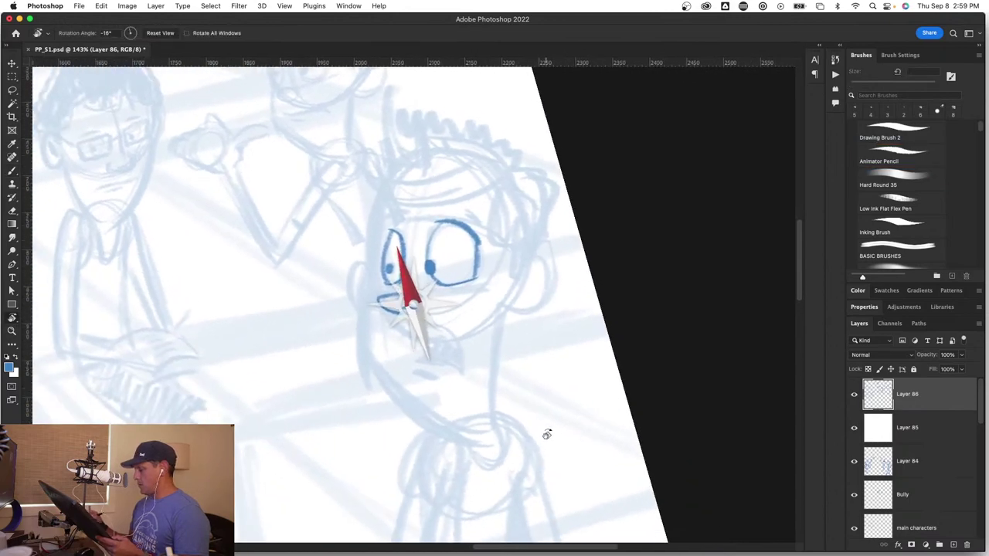
key(b)
drag(482, 344, 525, 360)
key(z)
key(b)
key(bracketleft)
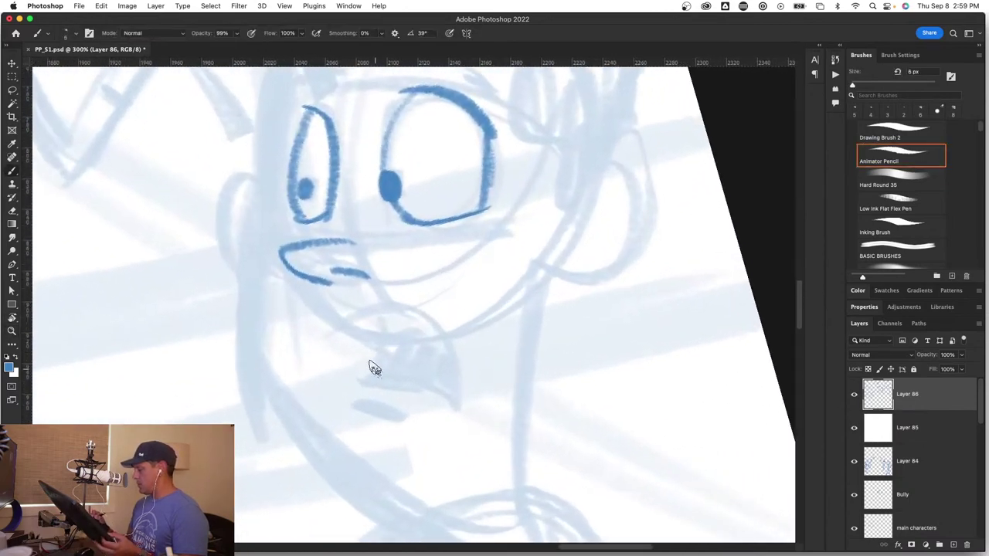
mouse_move(323, 337)
mouse_down()
mouse_move(338, 320)
mouse_move(441, 342)
mouse_move(451, 400)
mouse_move(384, 375)
mouse_move(363, 379)
mouse_up()
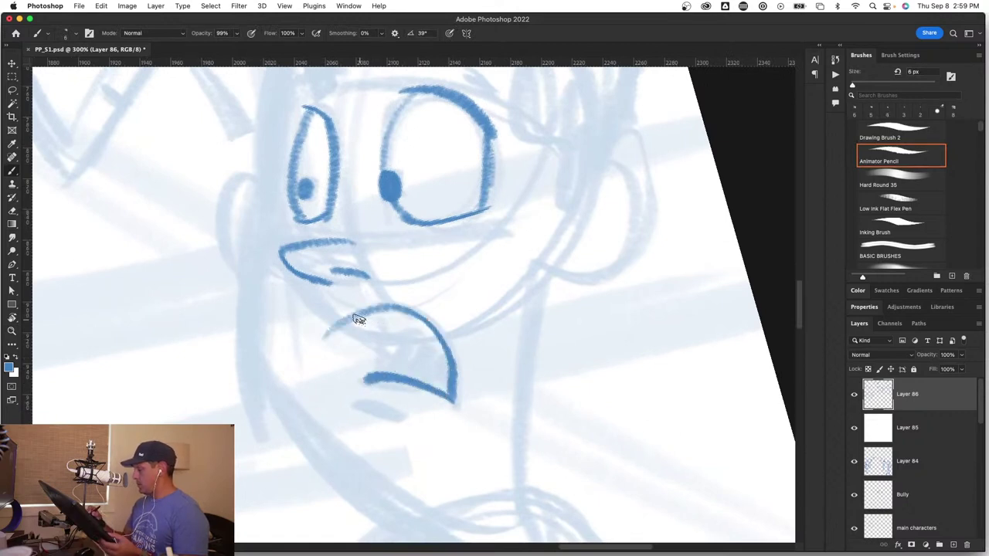
mouse_move(369, 329)
mouse_down()
mouse_move(430, 330)
mouse_move(378, 367)
mouse_move(400, 370)
mouse_up()
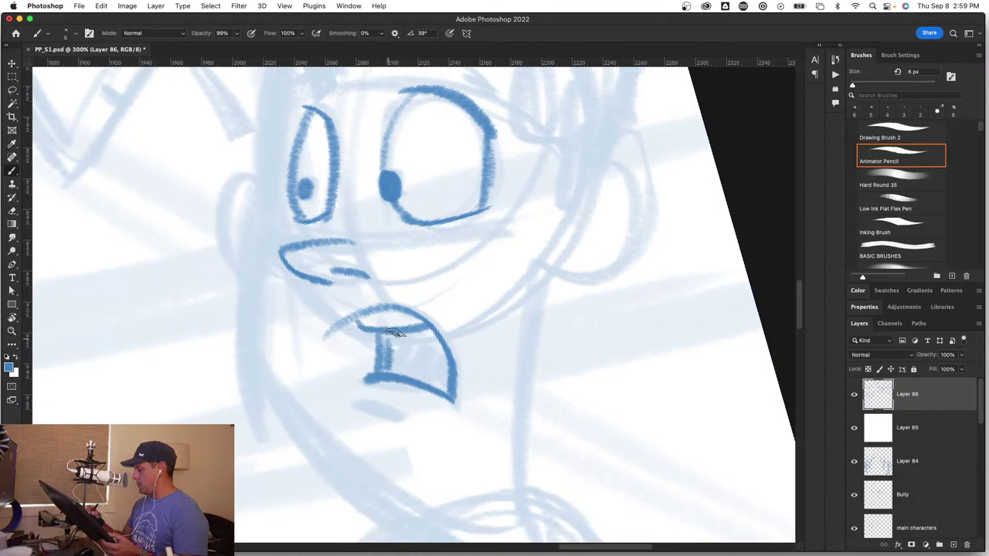
mouse_move(401, 331)
mouse_down()
mouse_move(426, 336)
mouse_move(456, 386)
mouse_up()
mouse_move(346, 400)
mouse_down()
mouse_move(402, 415)
mouse_move(397, 479)
mouse_move(390, 437)
mouse_up()
Step: Outline the far side of the kid's face from forehead through the long jaw, and draw the back of the neck
key(z)
key(b)
mouse_move(512, 315)
mouse_down()
mouse_move(474, 420)
mouse_move(482, 434)
mouse_up()
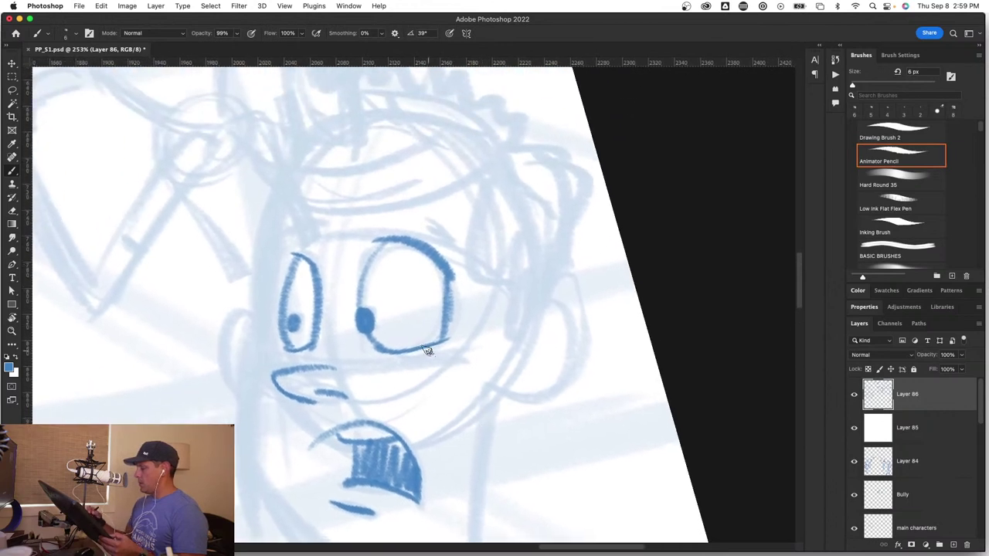
mouse_move(288, 164)
mouse_down()
mouse_move(267, 200)
mouse_move(269, 308)
mouse_up()
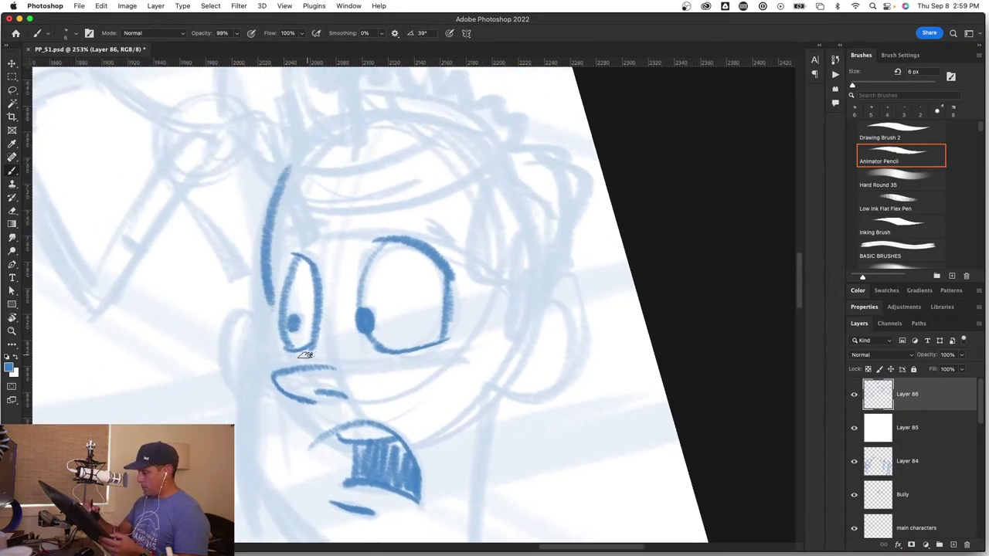
drag(399, 478, 407, 312)
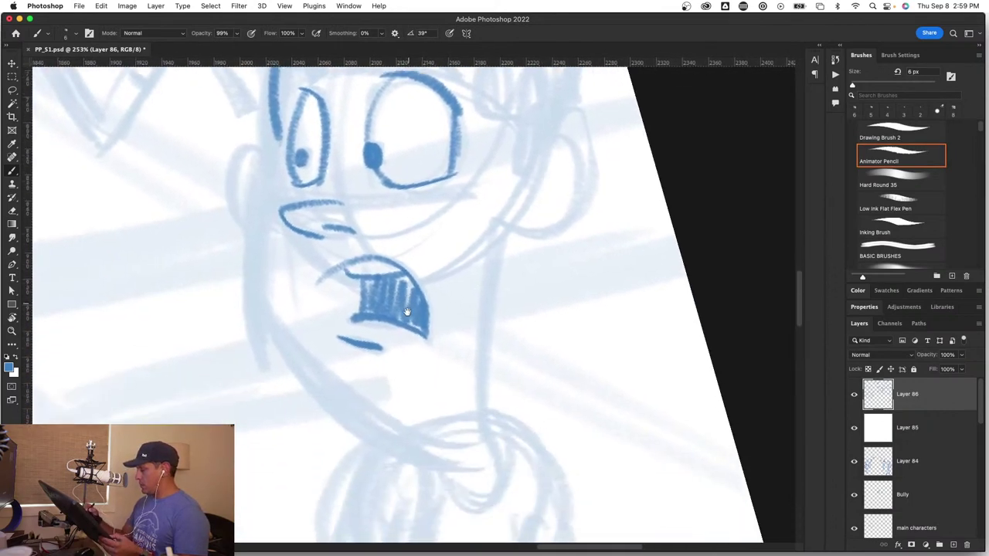
mouse_move(277, 129)
mouse_down()
mouse_move(246, 265)
mouse_move(258, 314)
mouse_move(297, 372)
mouse_move(437, 464)
mouse_move(482, 473)
mouse_up()
drag(511, 231, 487, 446)
Step: Draw the inner fold lines of the kid's round near ear and the thin curve of the far ear
mouse_move(523, 171)
mouse_down()
mouse_move(533, 140)
mouse_move(575, 123)
mouse_move(591, 159)
mouse_move(554, 221)
mouse_move(564, 166)
mouse_up()
drag(538, 208, 538, 186)
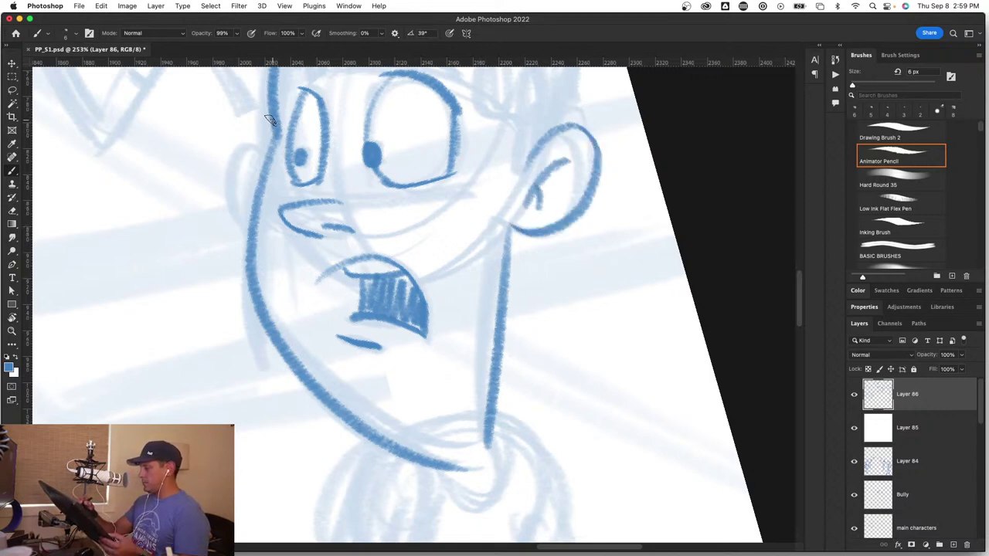
drag(271, 121, 251, 221)
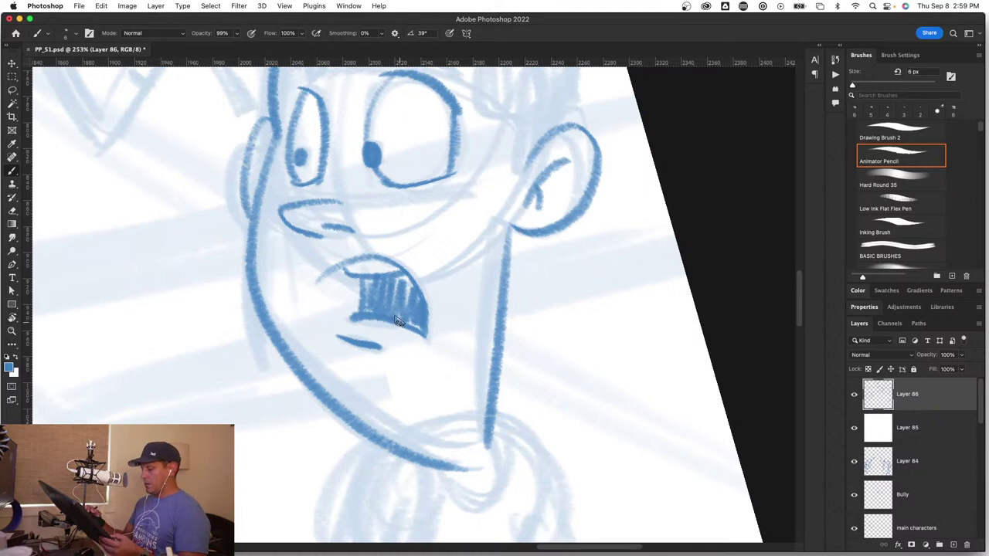
Step: Draw the kid's sideburn, bumpy curly hair outline and scalloped fringe, and add both eyebrows above the eyes
drag(423, 156, 403, 444)
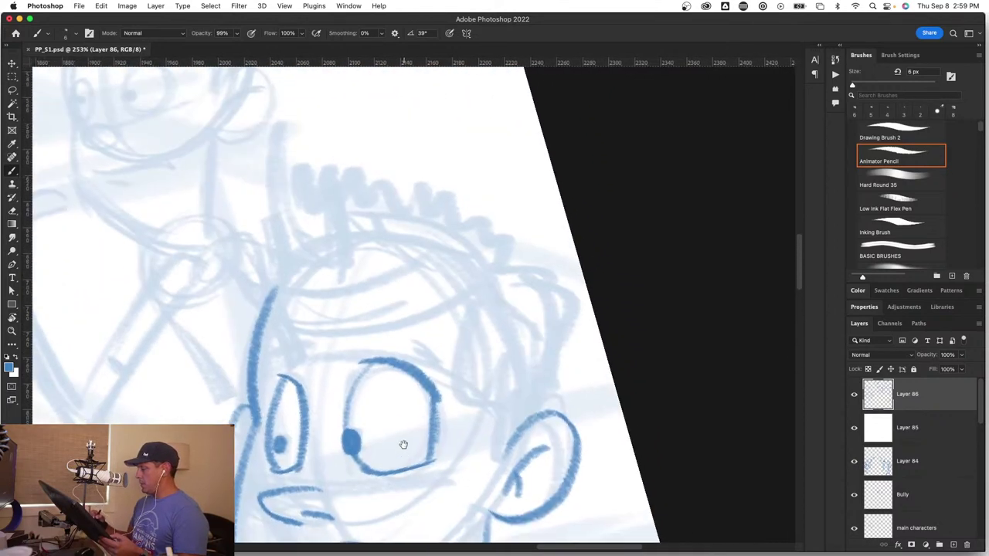
mouse_move(483, 293)
mouse_down()
mouse_move(470, 400)
mouse_move(506, 386)
mouse_move(491, 448)
mouse_up()
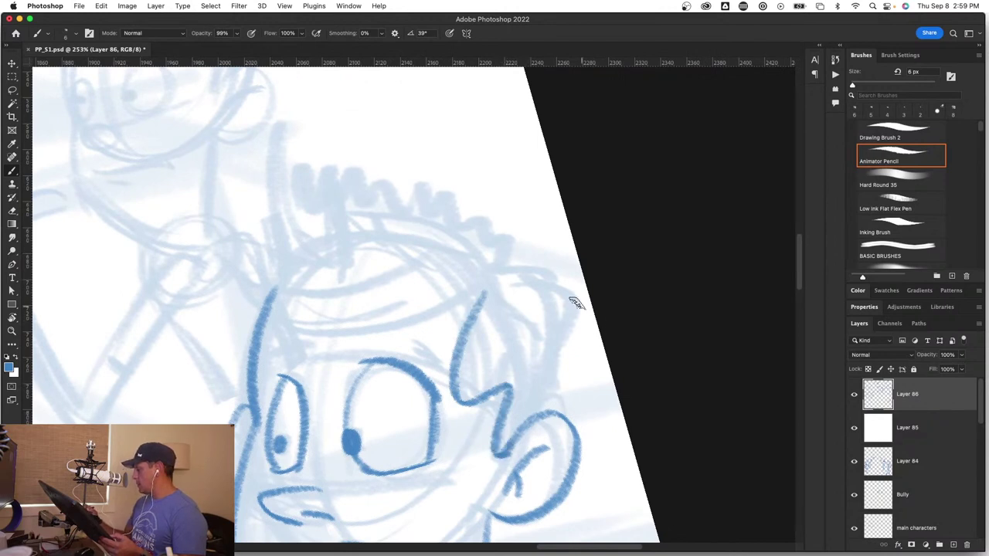
mouse_move(502, 272)
mouse_down()
mouse_move(559, 298)
mouse_move(553, 340)
mouse_move(563, 367)
mouse_move(550, 397)
mouse_move(486, 230)
mouse_move(388, 179)
mouse_move(393, 193)
mouse_move(375, 188)
mouse_move(329, 154)
mouse_move(296, 202)
mouse_move(255, 219)
mouse_move(263, 234)
mouse_move(248, 229)
mouse_move(235, 311)
mouse_move(248, 374)
mouse_up()
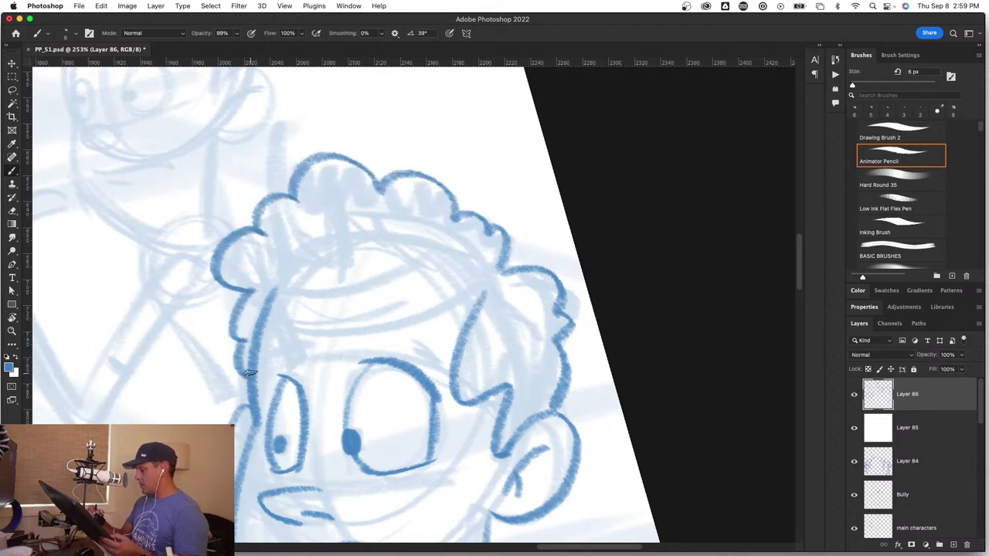
mouse_move(300, 231)
mouse_down()
mouse_move(303, 291)
mouse_move(406, 259)
mouse_move(404, 279)
mouse_move(479, 295)
mouse_up()
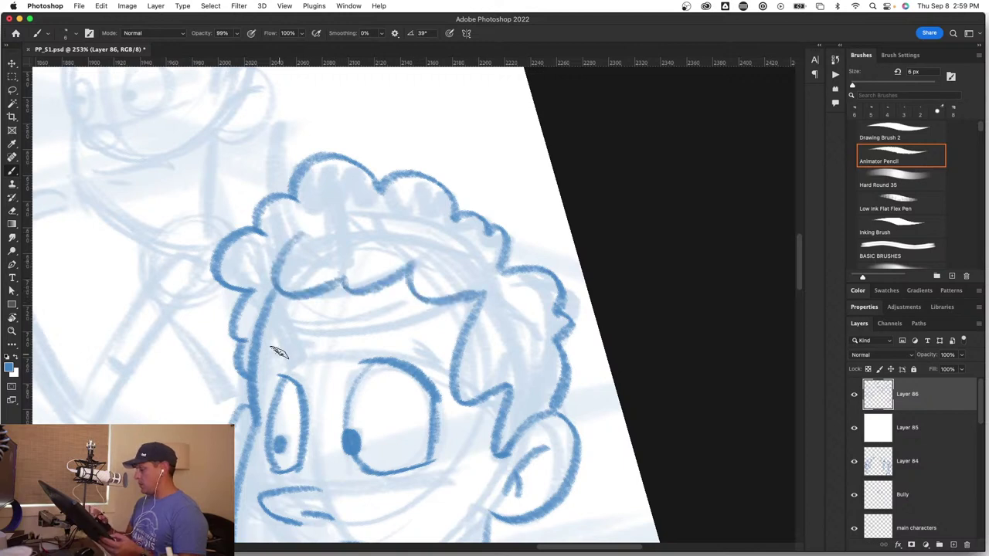
drag(274, 350, 312, 349)
drag(393, 332, 428, 348)
Step: Draw both contours of the kid's long bent arm on the aisle side, from the shoulder down to the canvas edge
key(z)
drag(378, 424, 309, 424)
drag(399, 465, 443, 466)
key(b)
drag(404, 494, 477, 284)
key(z)
mouse_move(462, 358)
mouse_down()
mouse_move(481, 335)
mouse_move(452, 351)
mouse_up()
key(b)
drag(483, 450, 494, 331)
scroll(512, 331, up, 3)
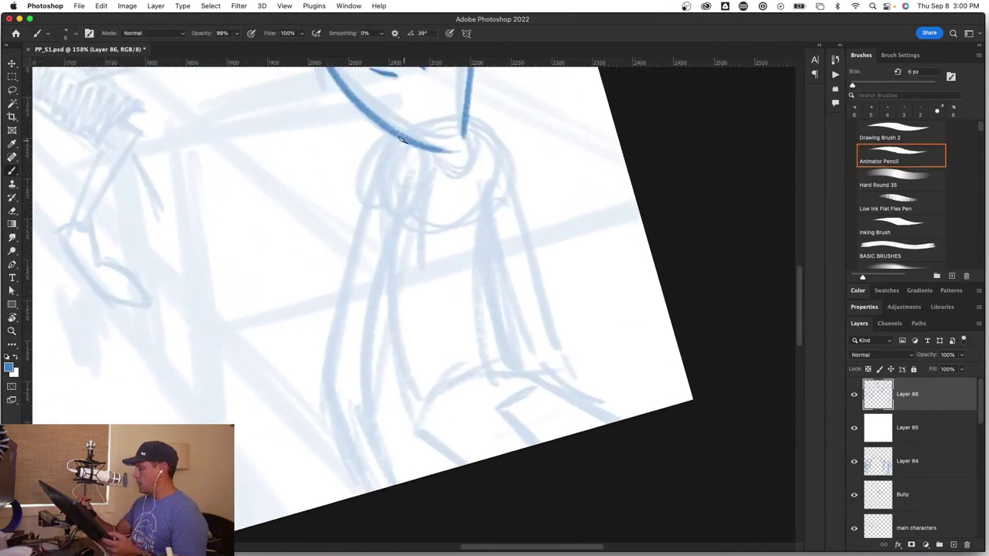
mouse_move(392, 132)
mouse_down()
mouse_move(363, 202)
mouse_move(321, 363)
mouse_move(325, 398)
mouse_move(377, 486)
mouse_up()
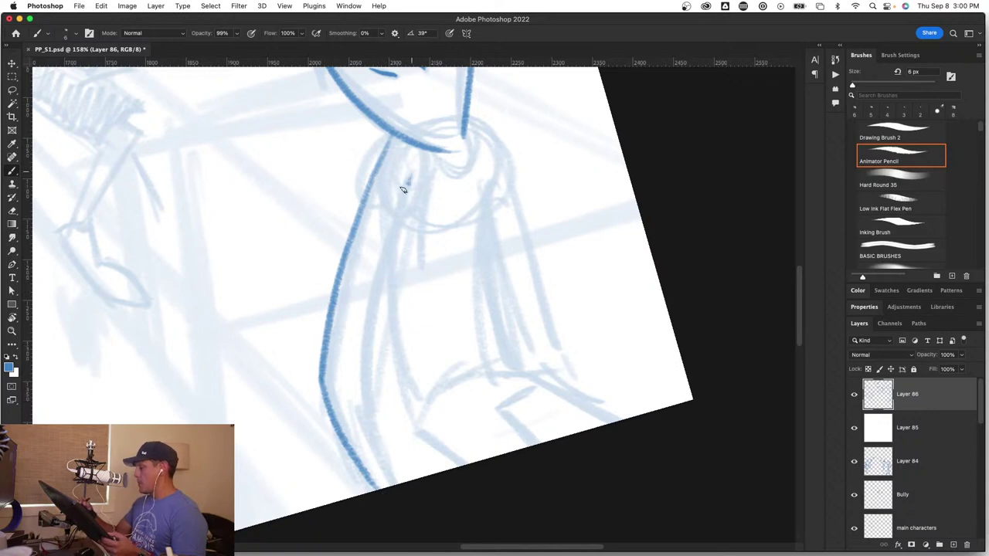
mouse_move(409, 177)
mouse_down()
mouse_move(364, 342)
mouse_move(364, 412)
mouse_move(358, 383)
mouse_move(375, 433)
mouse_move(402, 478)
mouse_up()
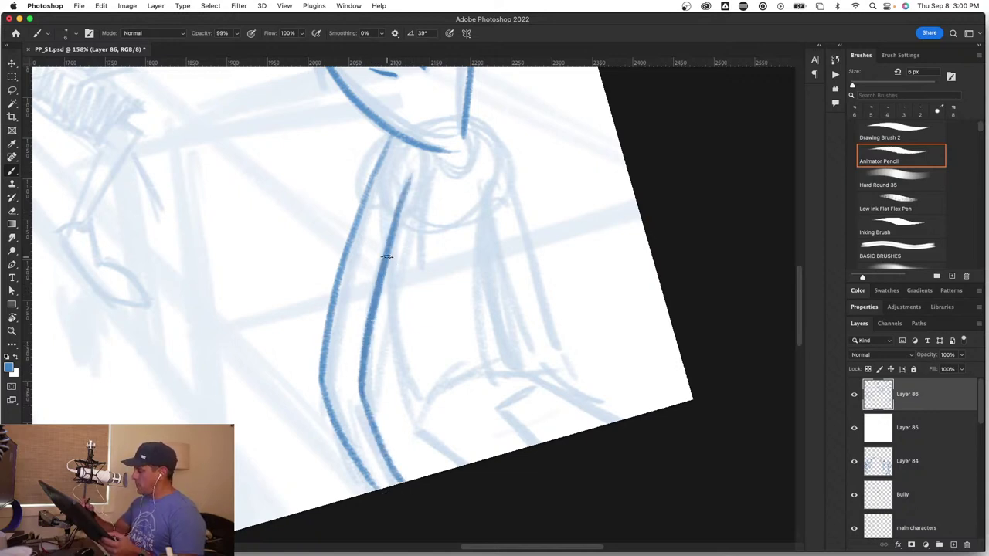
Step: Draw both sides of the kid's torso down to the curved lap line, and the sloping shoulder and straight arm on the window side
mouse_move(386, 257)
mouse_down()
mouse_move(388, 373)
mouse_move(423, 437)
mouse_move(433, 391)
mouse_move(515, 365)
mouse_up()
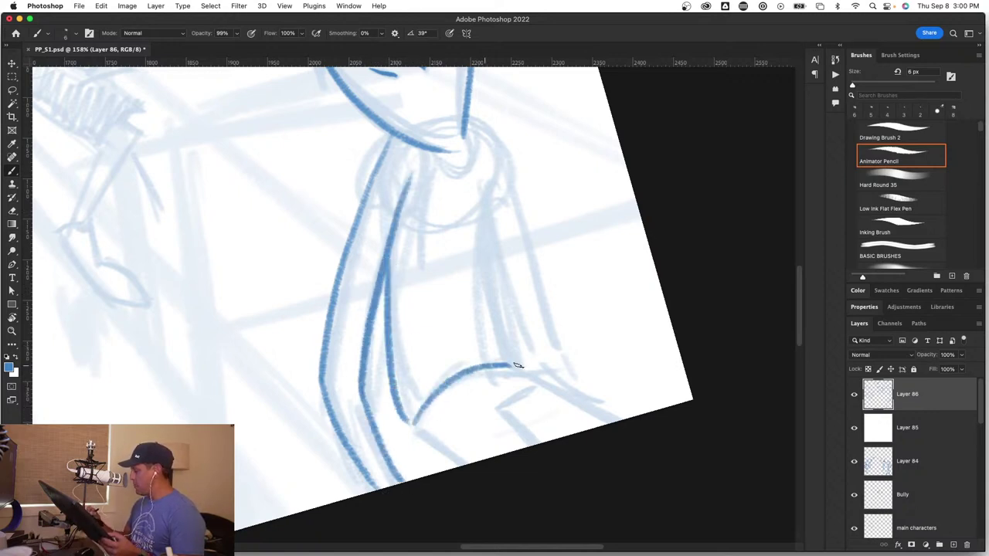
mouse_move(477, 178)
mouse_down()
mouse_move(475, 284)
mouse_move(494, 363)
mouse_up()
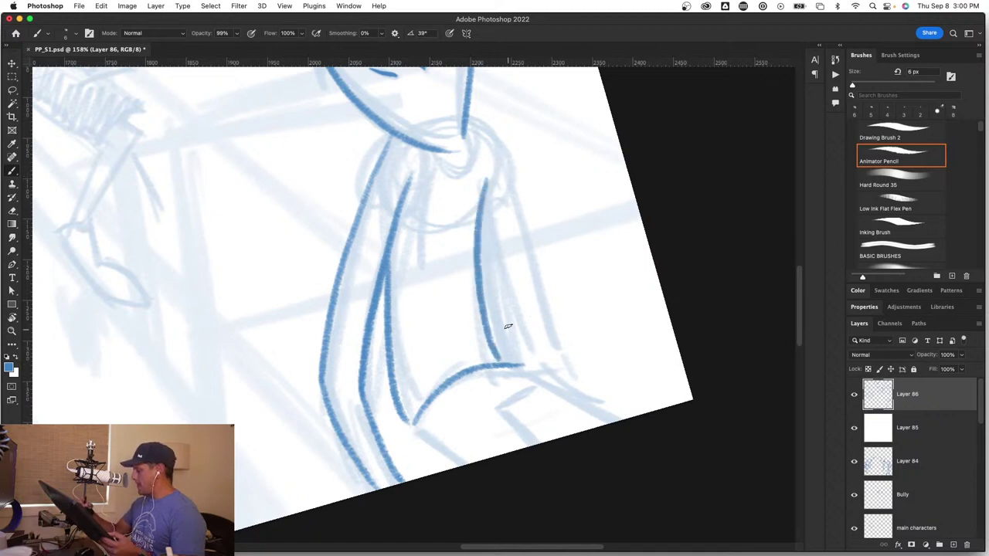
key(cmd+z)
mouse_move(488, 177)
mouse_down()
mouse_move(482, 270)
mouse_move(509, 359)
mouse_up()
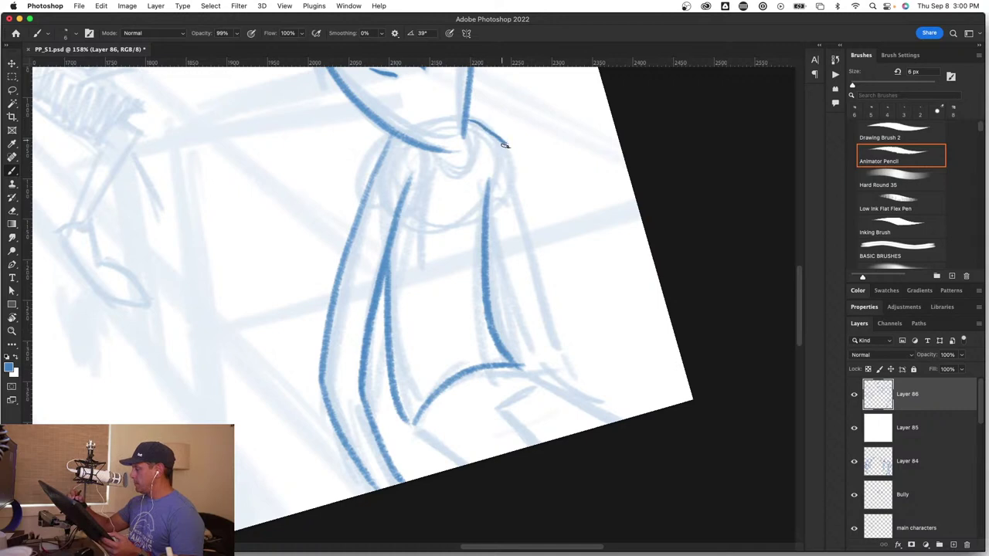
drag(505, 145, 506, 230)
mouse_move(503, 188)
mouse_down()
mouse_move(515, 301)
mouse_move(537, 372)
mouse_up()
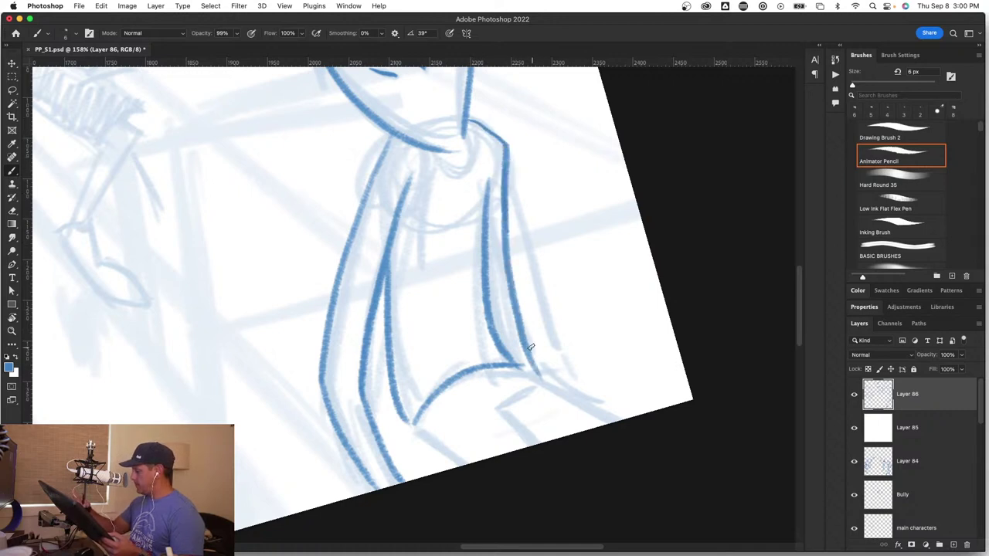
Step: Draw the kid's thighs and the bent knee line between them, extending the legs to the canvas edge
mouse_move(497, 411)
mouse_down()
mouse_move(509, 402)
mouse_move(613, 423)
mouse_up()
drag(418, 428, 487, 459)
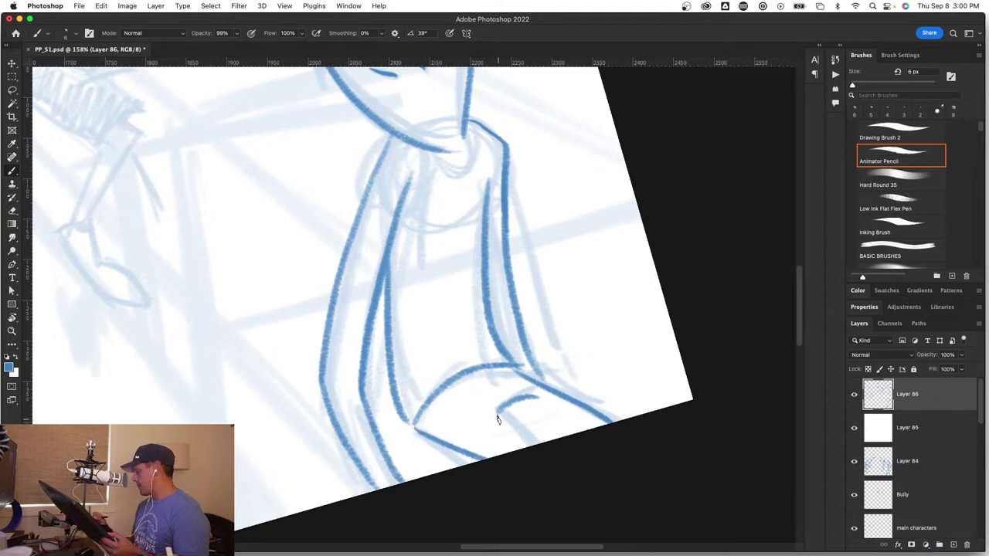
key(super+z)
drag(415, 424, 459, 467)
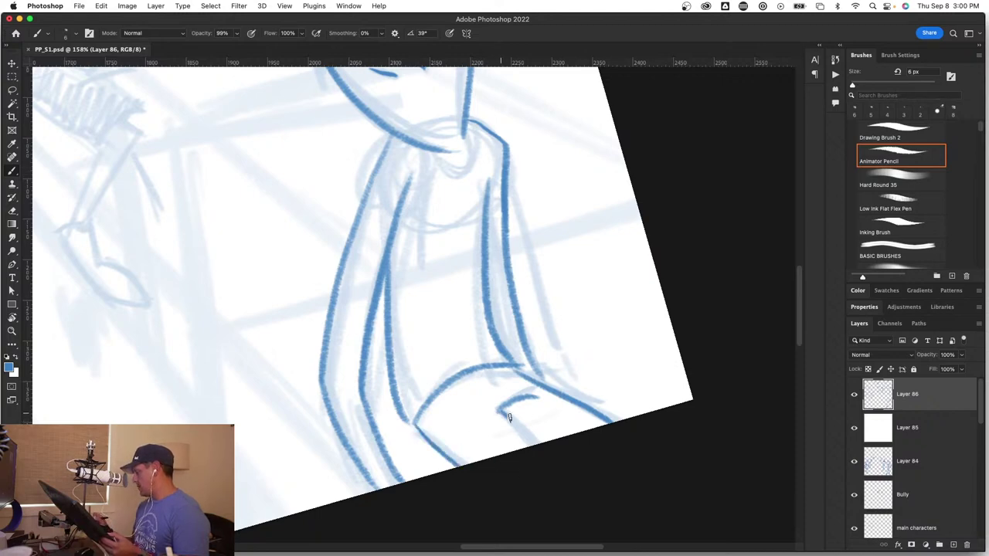
drag(510, 418, 539, 444)
key(z)
click(312, 345)
mouse_move(312, 345)
mouse_down()
mouse_move(283, 352)
mouse_move(293, 340)
mouse_up()
key(b)
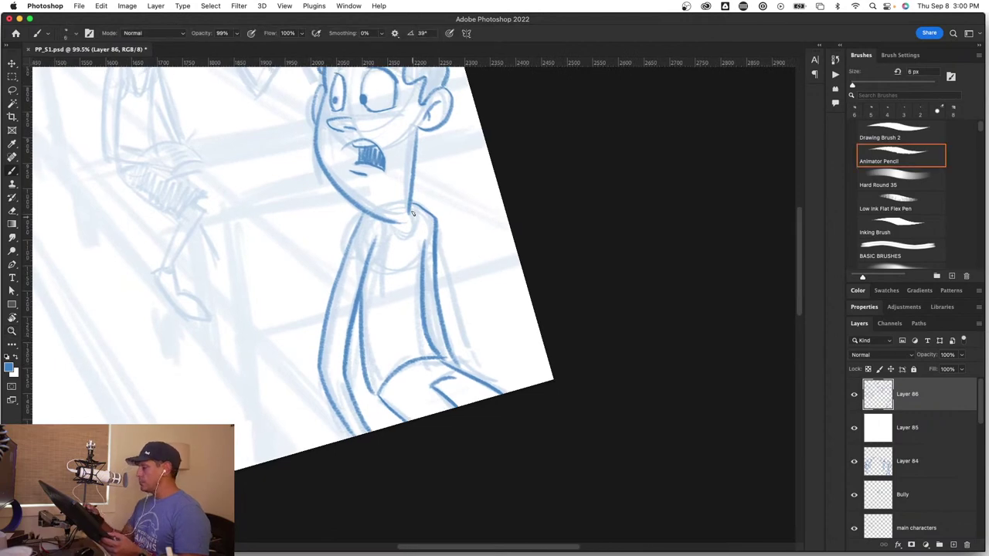
Step: Draw the curly-haired kid's curved shirt collar under the chin and close the shoulder line up to the neck
key(z)
drag(416, 191, 466, 205)
key(b)
mouse_move(338, 290)
mouse_down()
mouse_move(344, 307)
mouse_move(376, 316)
mouse_move(404, 287)
mouse_up()
mouse_move(392, 261)
mouse_down()
mouse_move(402, 272)
mouse_move(388, 314)
mouse_move(400, 325)
mouse_move(417, 269)
mouse_move(406, 229)
mouse_move(463, 268)
mouse_up()
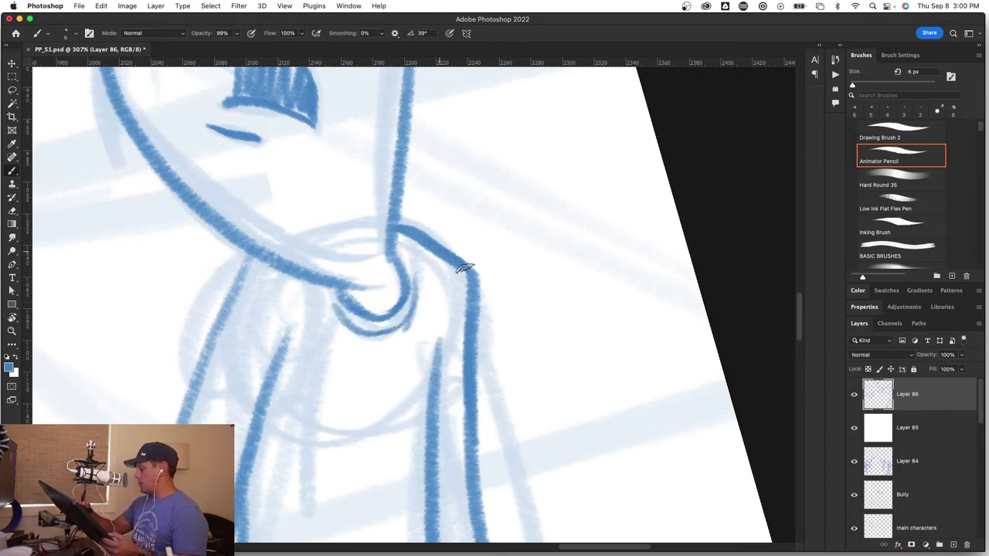
Step: Erase the window ledge line crossing the head of the kid with hair buns, and outline the near round bun with its hair tie
key(z)
mouse_move(437, 326)
mouse_down()
mouse_move(369, 397)
mouse_move(384, 393)
mouse_move(363, 357)
mouse_move(373, 353)
mouse_move(353, 347)
mouse_up()
key(b)
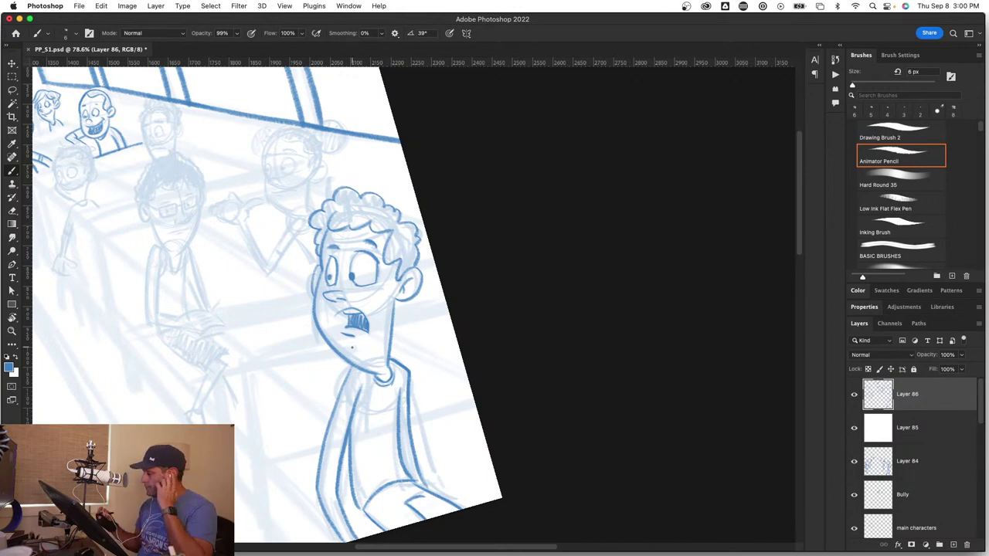
drag(317, 401, 401, 399)
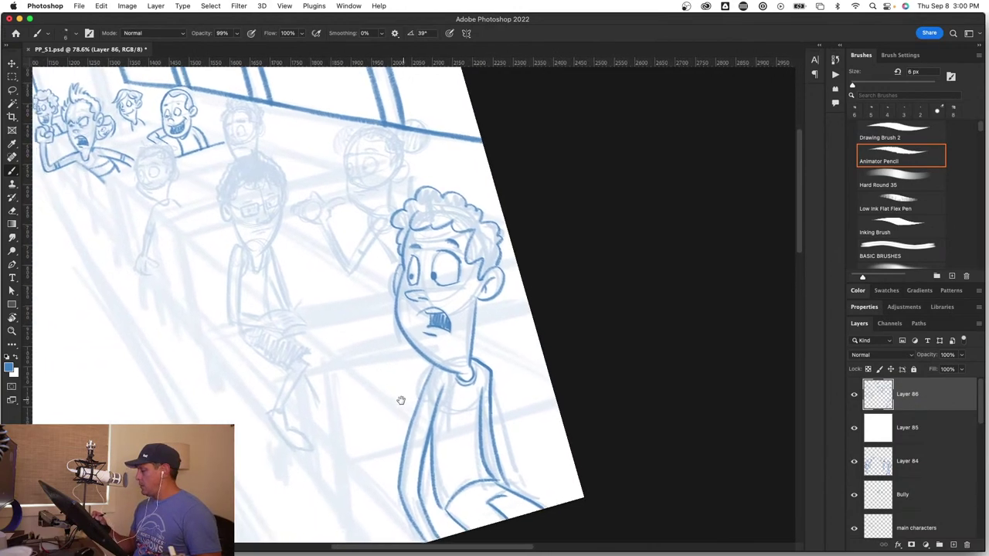
drag(379, 309, 448, 423)
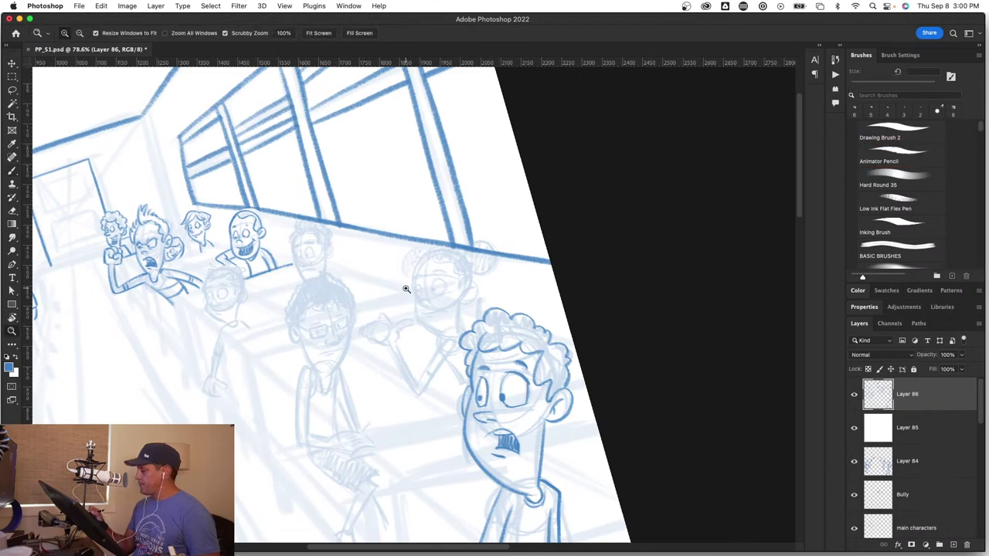
scroll(404, 286, up, 6)
drag(478, 330, 478, 220)
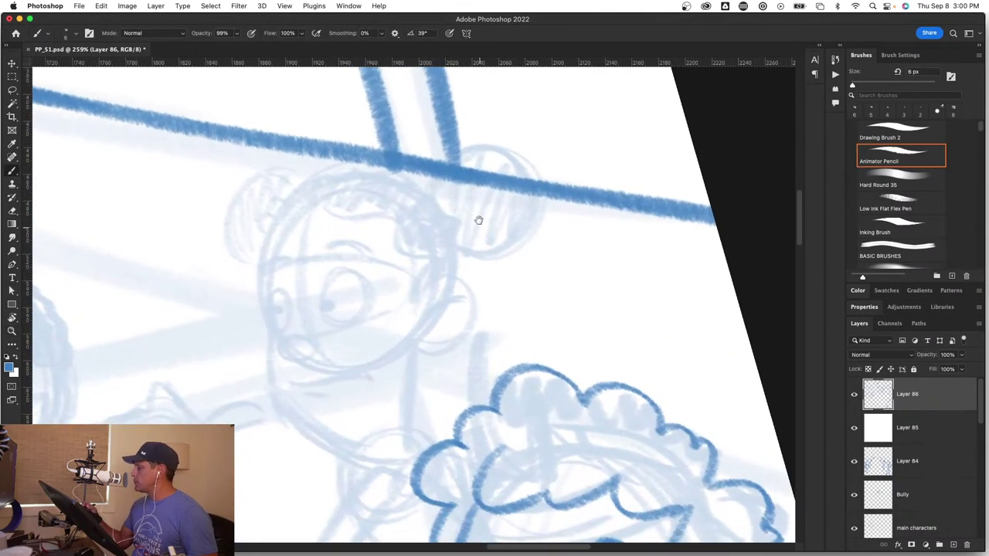
drag(434, 185, 435, 196)
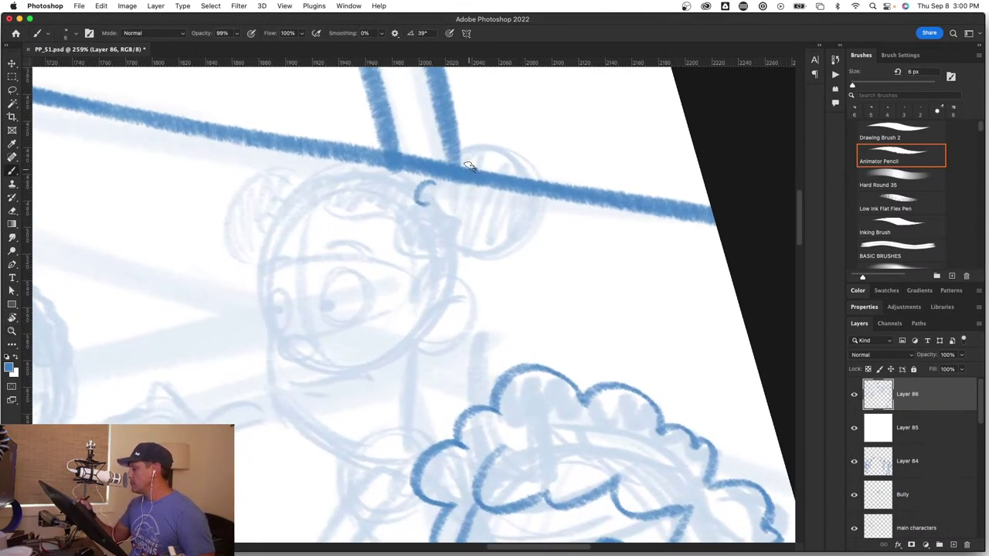
mouse_move(498, 150)
mouse_down()
mouse_move(453, 163)
mouse_move(397, 154)
mouse_move(393, 170)
mouse_move(444, 167)
mouse_move(496, 140)
mouse_move(445, 189)
mouse_up()
mouse_move(467, 158)
mouse_down()
mouse_move(481, 202)
mouse_move(523, 170)
mouse_move(551, 189)
mouse_up()
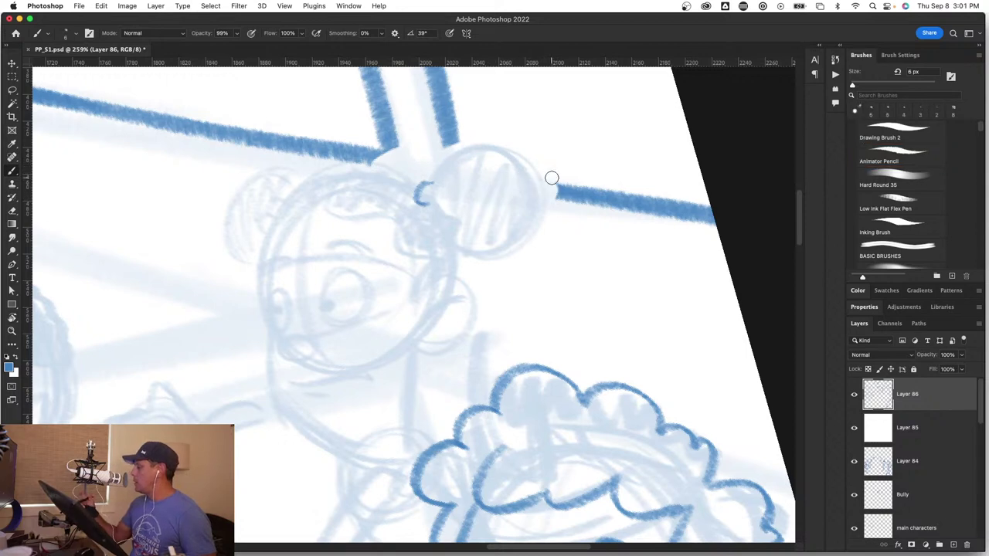
mouse_move(491, 146)
mouse_down()
mouse_move(429, 185)
mouse_move(463, 255)
mouse_move(542, 183)
mouse_move(487, 144)
mouse_up()
drag(441, 174, 421, 205)
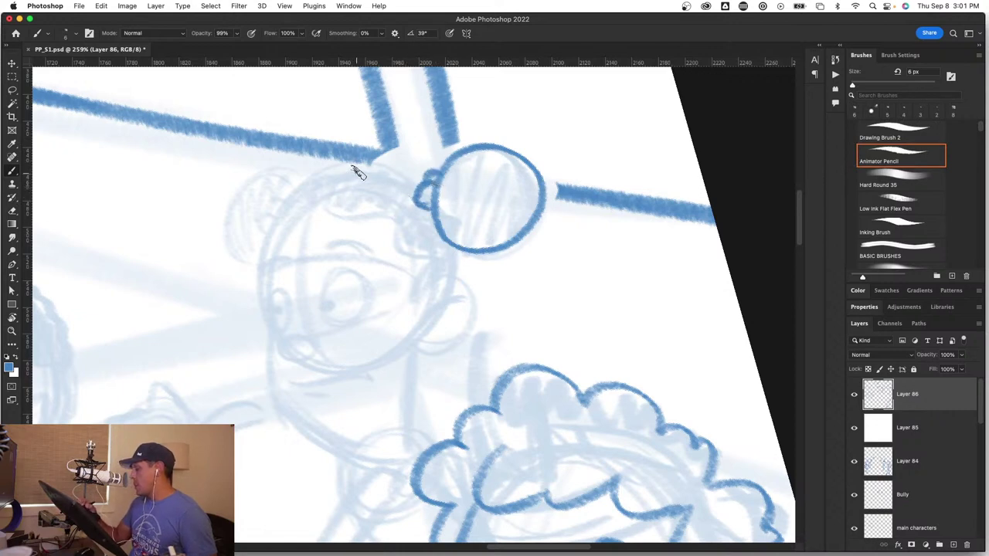
Step: Draw the bun-haired kid's wavy hairline from the crown down to the sideburn, and add the ear with its inner fold
mouse_move(370, 164)
mouse_down()
mouse_move(323, 207)
mouse_move(426, 261)
mouse_move(435, 305)
mouse_up()
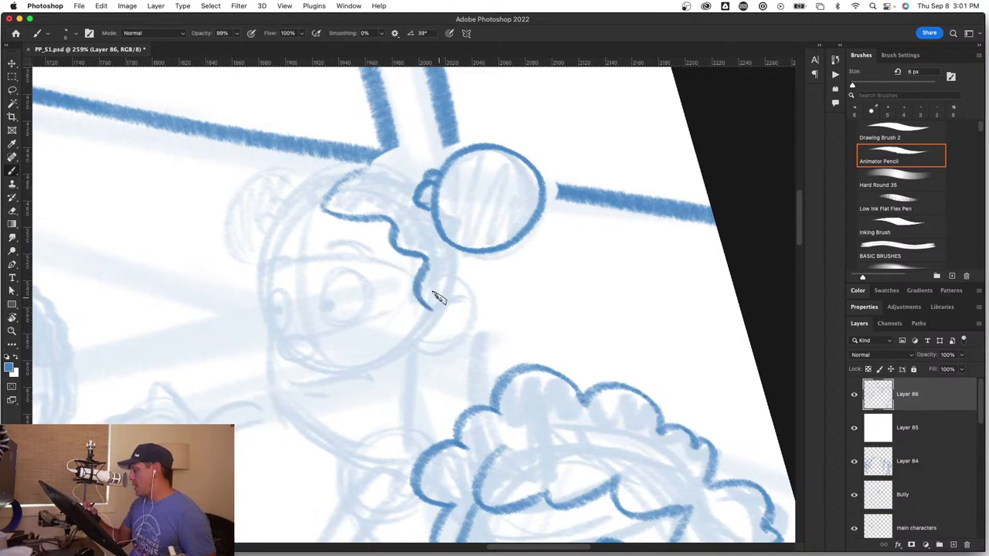
key(super+z)
mouse_move(421, 256)
mouse_down()
mouse_move(437, 297)
mouse_move(468, 291)
mouse_move(413, 330)
mouse_move(452, 296)
mouse_up()
drag(456, 255, 453, 270)
drag(411, 238, 510, 320)
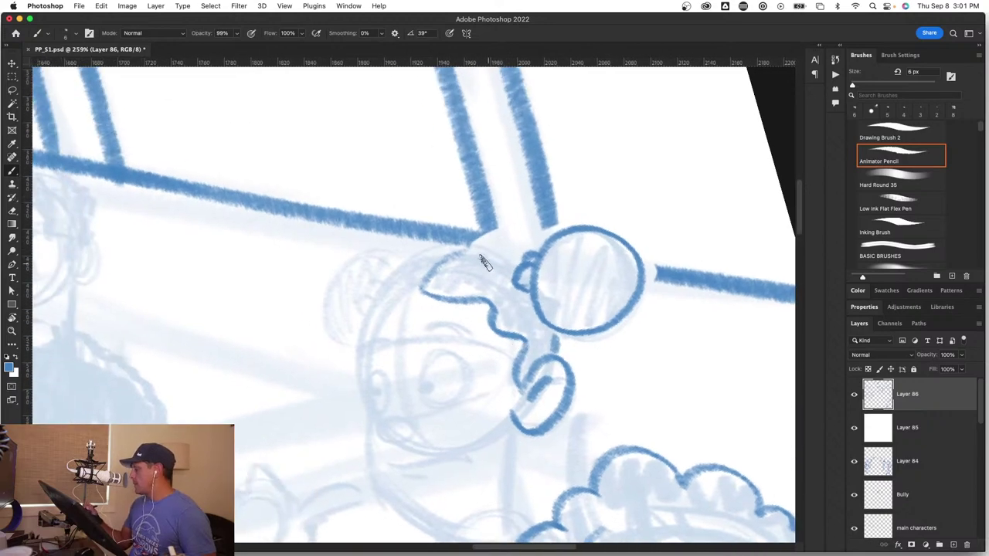
Step: Outline the bun-haired kid's head over the crown and down the face to the chin, plus the neck line below the ear
mouse_move(480, 246)
mouse_down()
mouse_move(433, 247)
mouse_move(368, 325)
mouse_up()
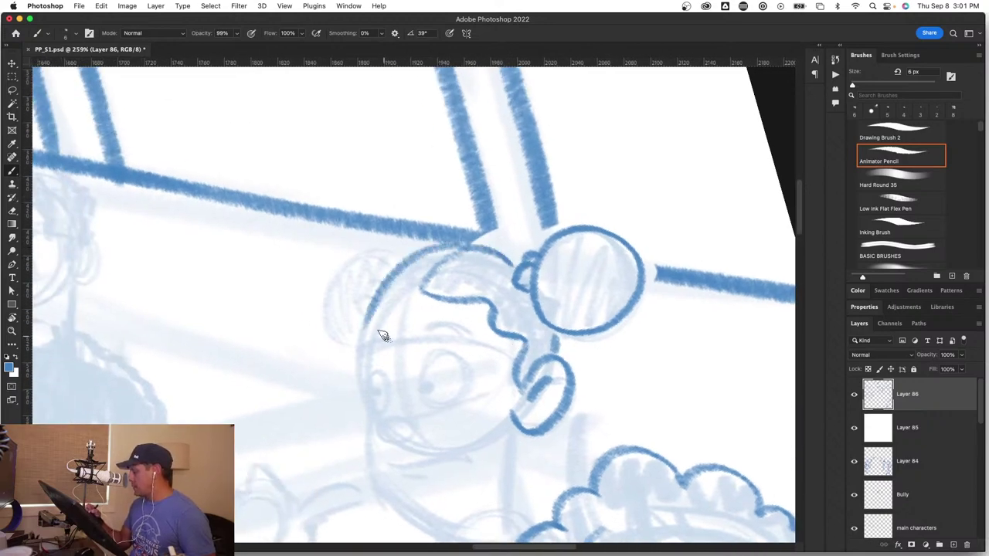
scroll(382, 335, down, 5)
mouse_move(361, 169)
mouse_down()
mouse_move(335, 229)
mouse_move(336, 315)
mouse_move(363, 374)
mouse_move(445, 418)
mouse_up()
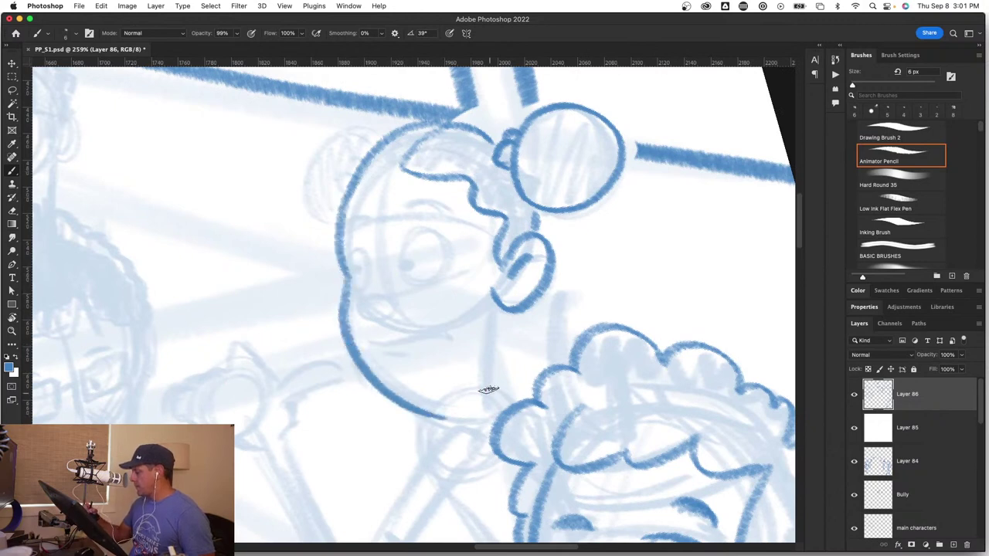
drag(498, 305, 488, 397)
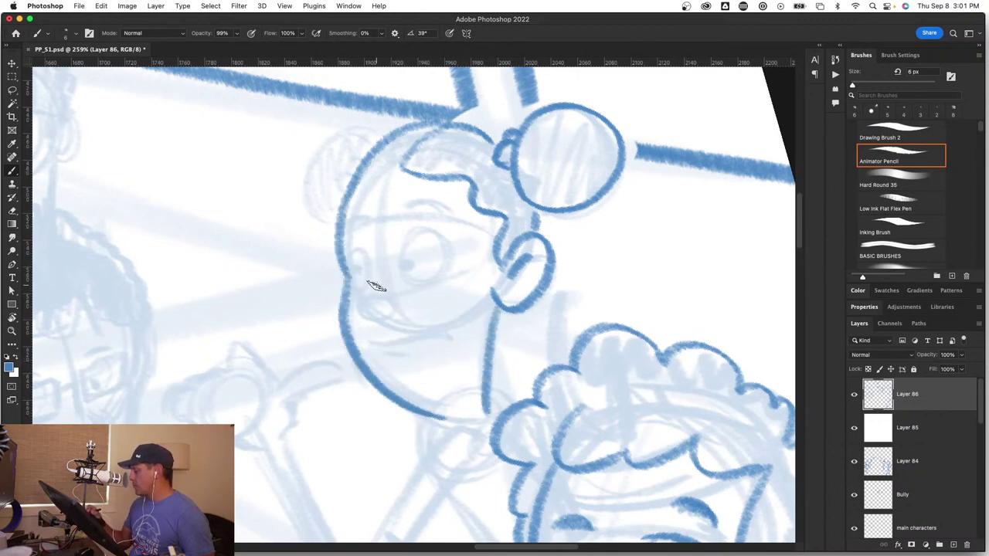
mouse_move(359, 317)
mouse_down()
mouse_move(384, 297)
mouse_move(448, 283)
mouse_up()
key(z)
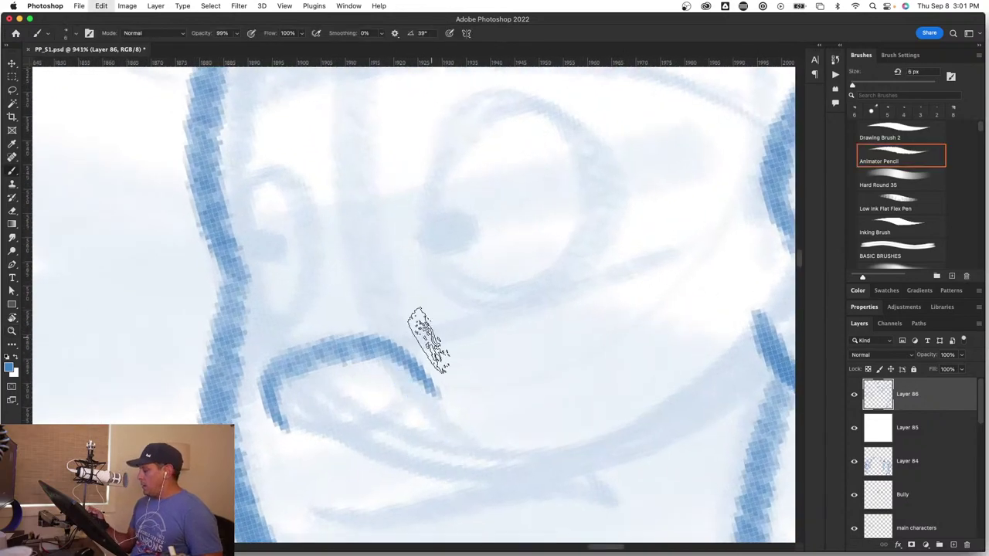
key(super+z)
key(space)
mouse_move(387, 437)
mouse_down()
mouse_move(424, 362)
mouse_move(293, 309)
mouse_up()
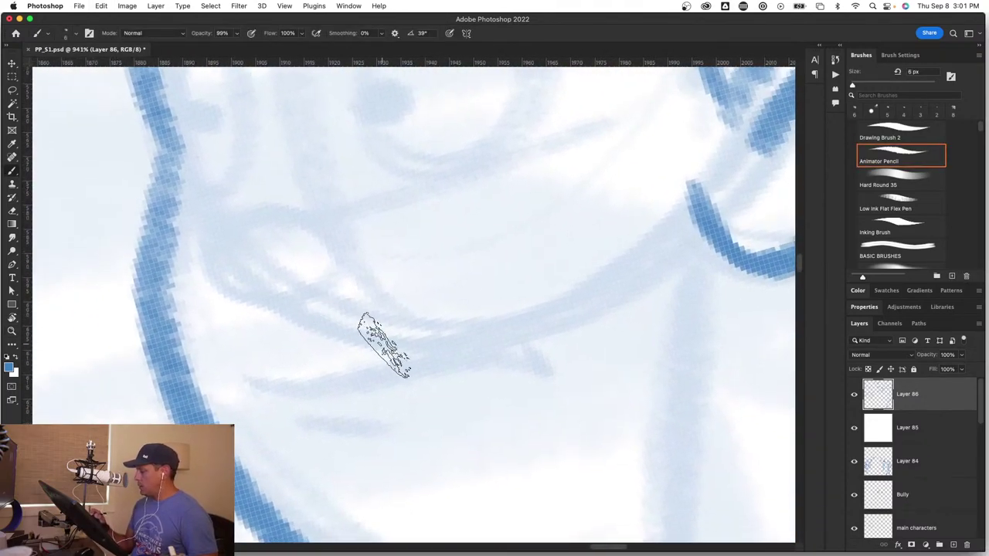
key(z)
drag(397, 358, 372, 360)
key(b)
key(super+z)
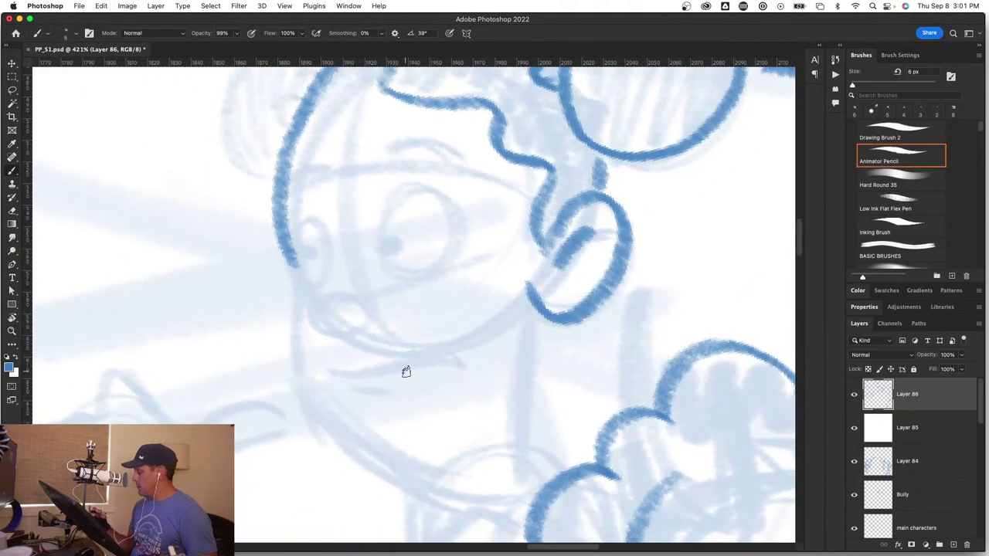
key(super+shift+z)
key(super+shift+z)
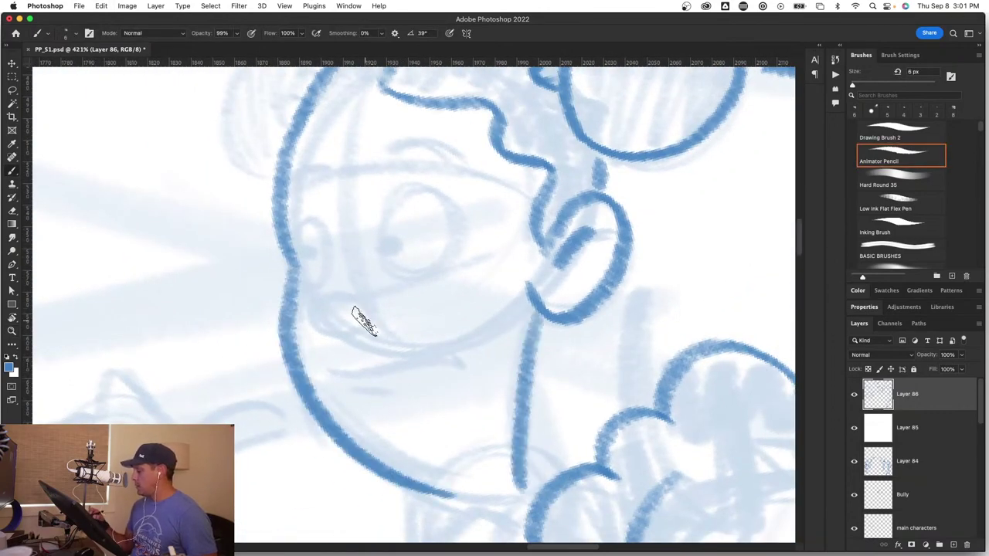
Step: Draw the bun-haired kid's rounded nose, slanted closed mouth with its corner mark, and the short lower-lip crease
mouse_move(356, 302)
mouse_down()
mouse_move(309, 324)
mouse_move(352, 330)
mouse_up()
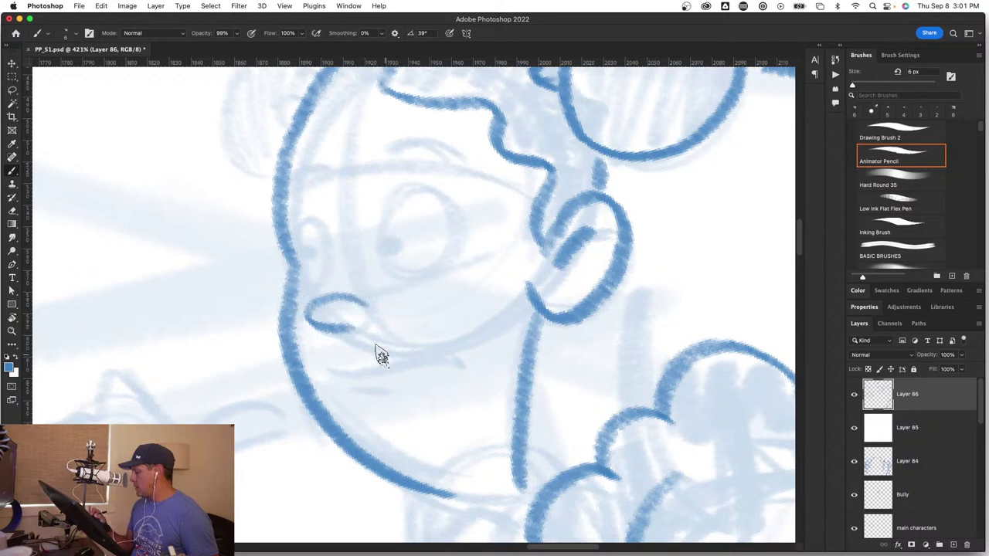
drag(323, 372, 441, 360)
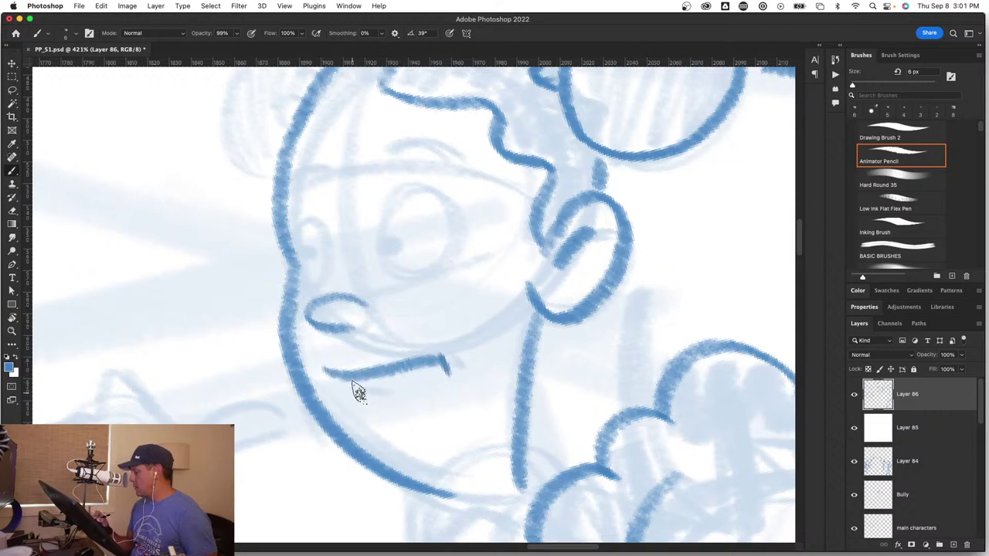
drag(357, 390, 387, 397)
Step: Draw the bun-haired kid's two oval eyes with pupils looking sideways, and add a thick eyebrow above each
scroll(397, 364, up, 3)
drag(414, 262, 488, 277)
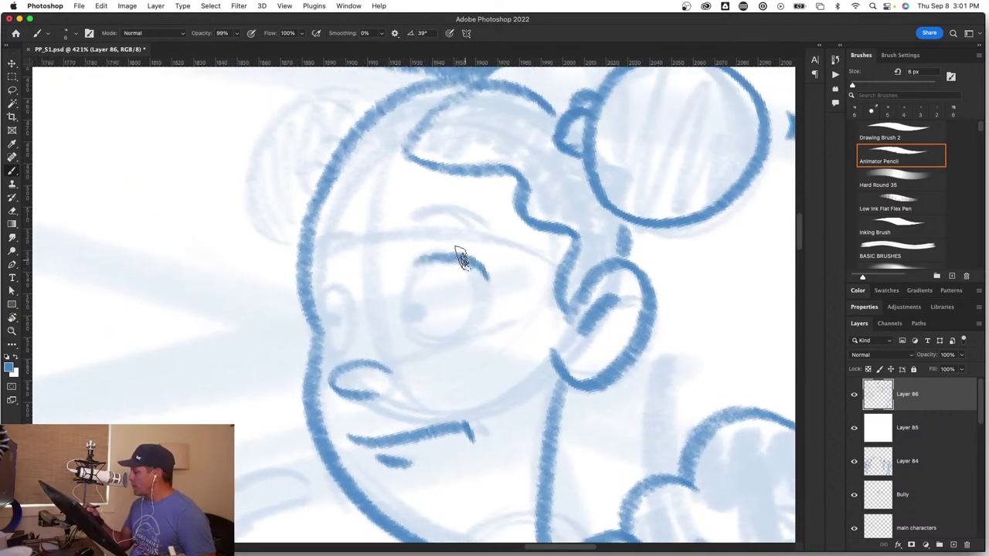
mouse_move(419, 258)
mouse_down()
mouse_move(406, 291)
mouse_move(440, 336)
mouse_up()
drag(481, 271, 437, 342)
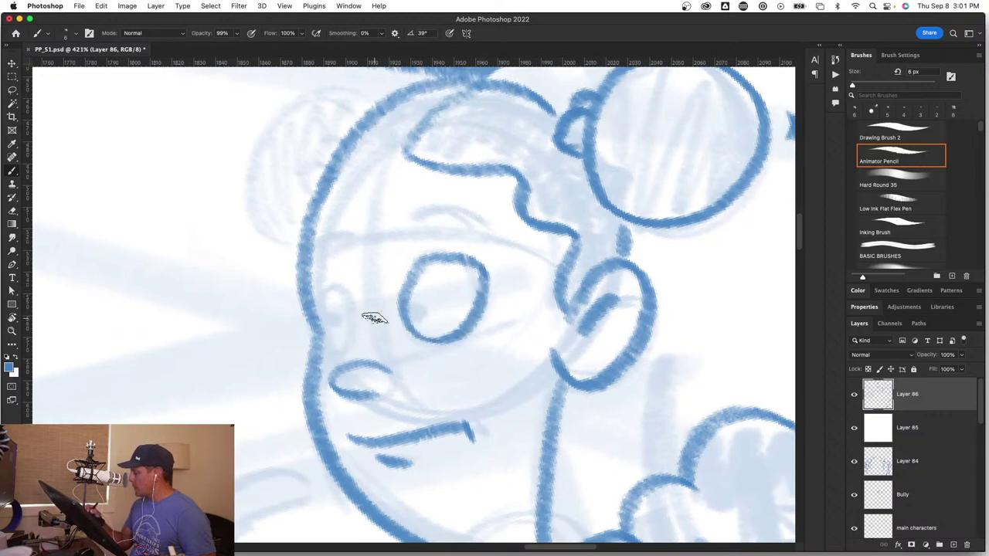
mouse_move(317, 301)
mouse_down()
mouse_move(330, 277)
mouse_move(315, 295)
mouse_move(329, 278)
mouse_move(329, 323)
mouse_up()
drag(419, 309, 418, 315)
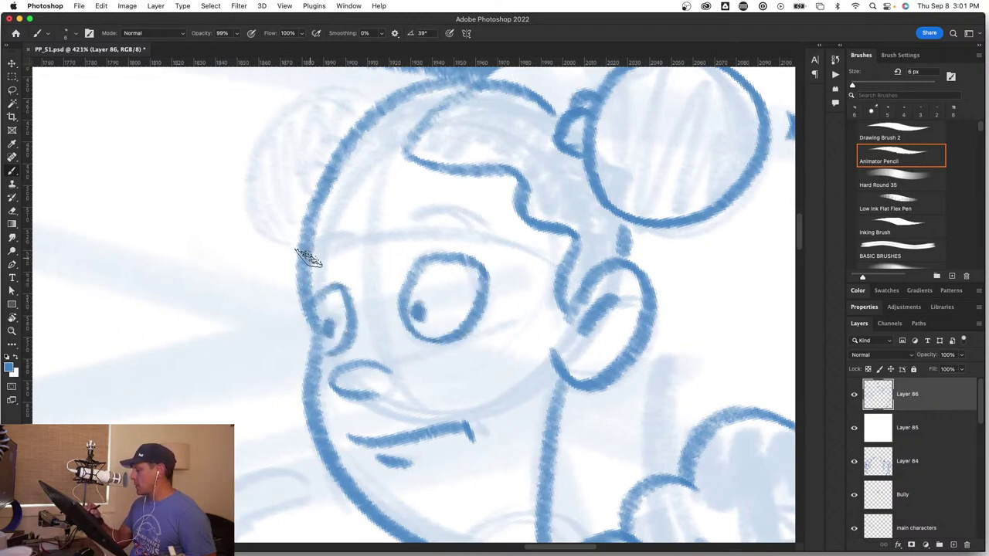
drag(315, 259, 337, 246)
drag(417, 214, 479, 230)
Step: Outline the second round hair bun behind the far side of the kid's head
mouse_move(399, 294)
mouse_down()
mouse_move(399, 353)
mouse_move(432, 429)
mouse_up()
mouse_move(409, 228)
mouse_down()
mouse_move(371, 218)
mouse_move(295, 289)
mouse_move(340, 357)
mouse_up()
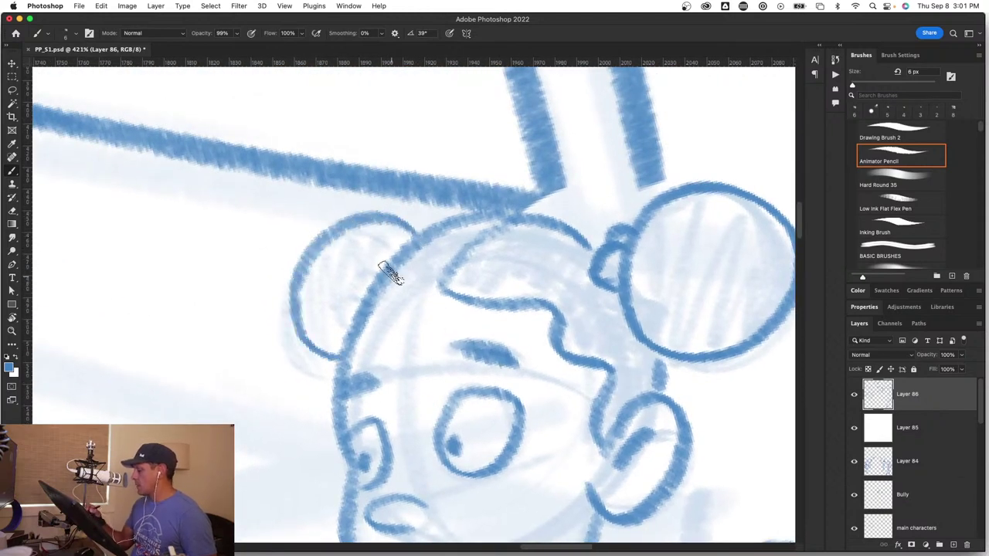
mouse_move(369, 251)
mouse_down()
mouse_move(368, 288)
mouse_move(396, 275)
mouse_move(376, 281)
mouse_move(364, 256)
mouse_move(383, 269)
mouse_move(369, 271)
mouse_move(370, 289)
mouse_move(427, 302)
mouse_move(379, 283)
mouse_move(360, 299)
mouse_move(419, 272)
mouse_move(477, 226)
mouse_up()
Step: Draw the bun-haired kid's bent arm with sleeve cuff, the raised hand with extended thumb, and the side of the torso
key(z)
drag(430, 425, 386, 425)
scroll(469, 450, up, 5)
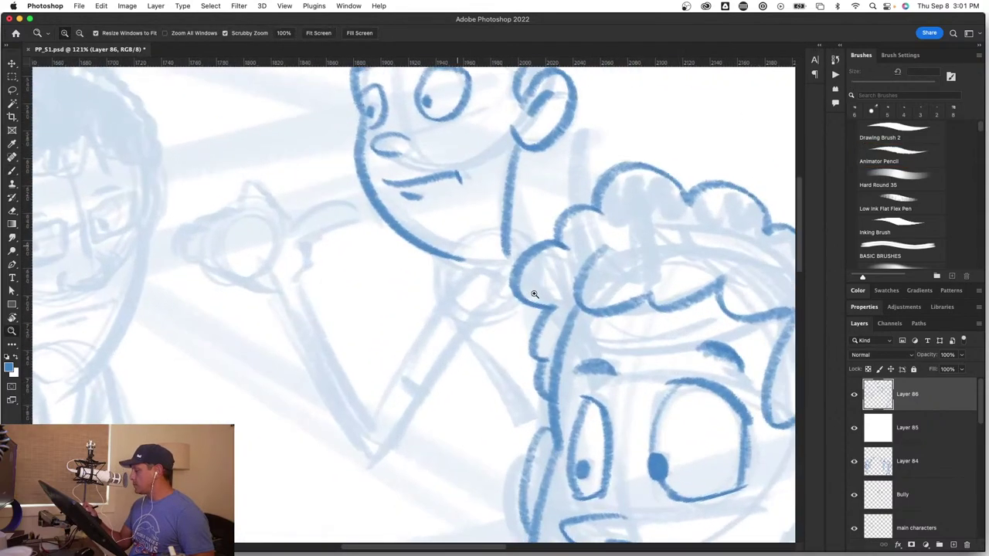
key(b)
mouse_move(495, 270)
mouse_down()
mouse_move(439, 268)
mouse_move(375, 412)
mouse_up()
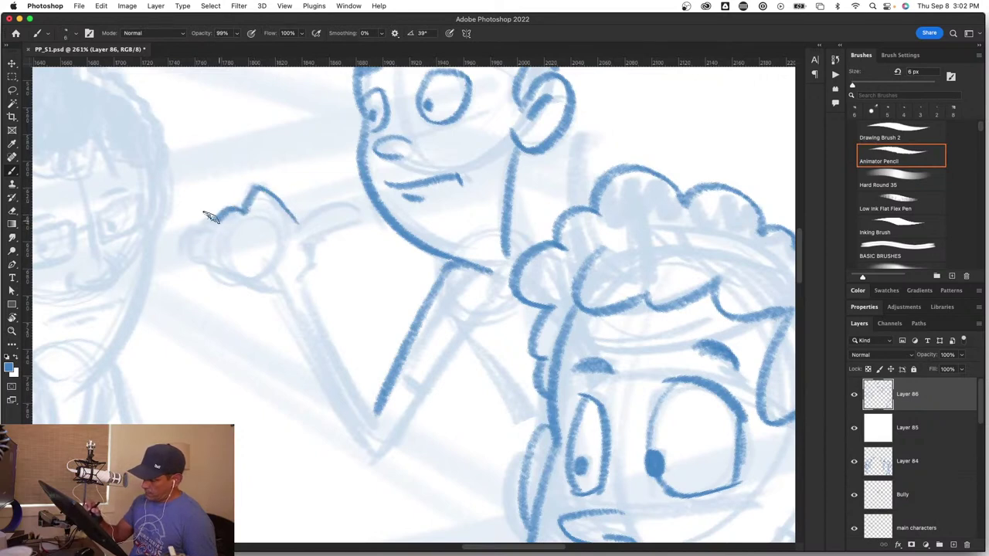
mouse_move(199, 223)
mouse_down()
mouse_move(174, 251)
mouse_move(252, 289)
mouse_move(287, 284)
mouse_up()
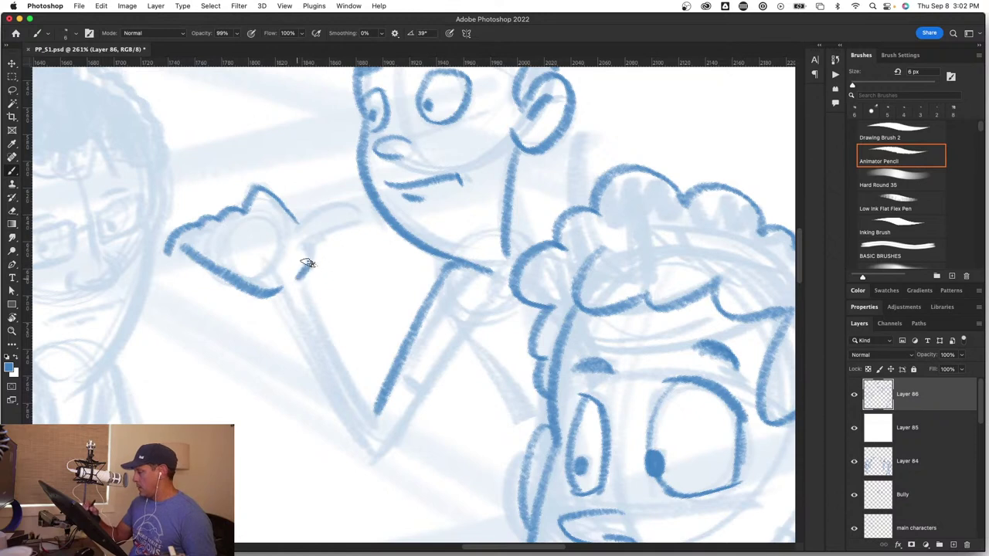
mouse_move(306, 244)
mouse_down()
mouse_move(303, 215)
mouse_move(347, 198)
mouse_move(331, 229)
mouse_up()
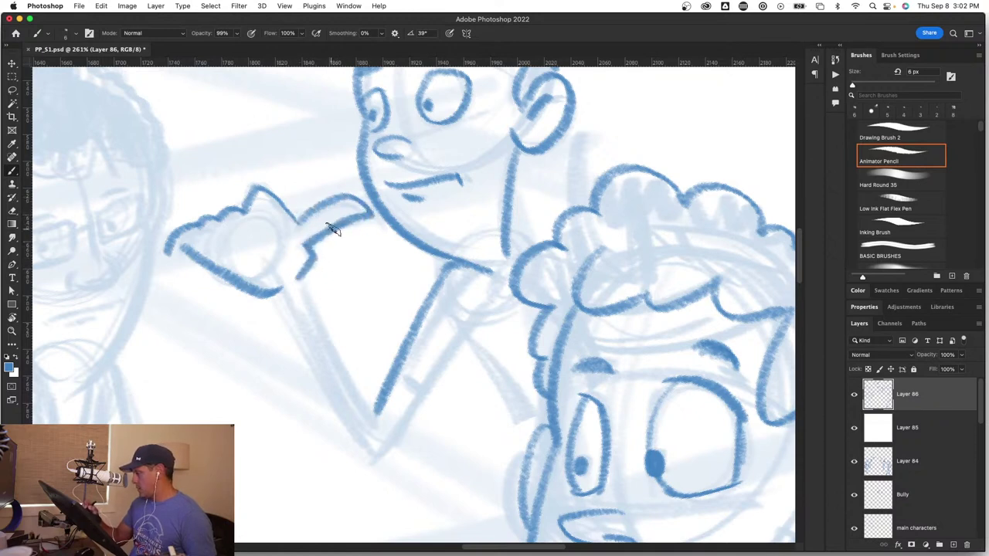
drag(288, 304, 356, 446)
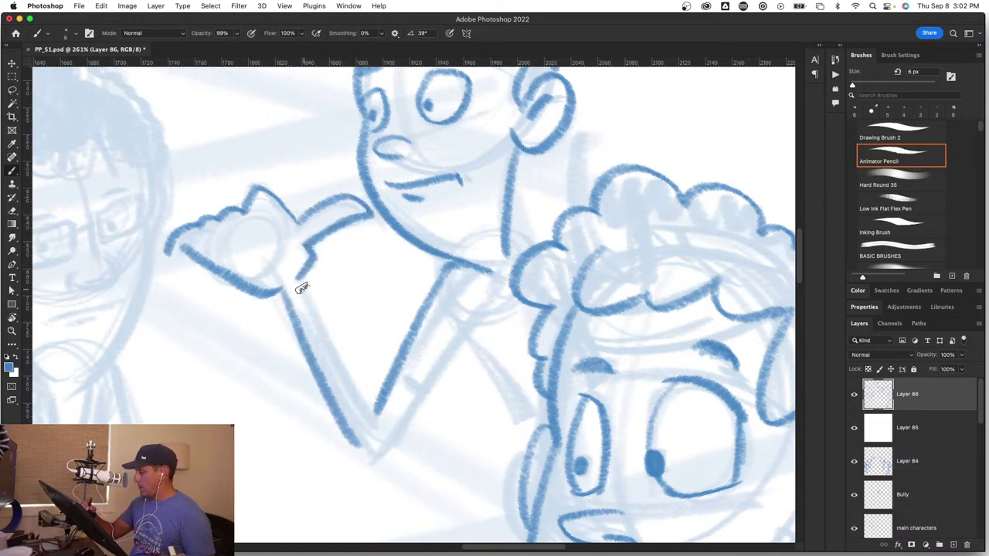
mouse_move(302, 282)
mouse_down()
mouse_move(339, 368)
mouse_move(386, 433)
mouse_move(342, 420)
mouse_move(375, 454)
mouse_move(355, 444)
mouse_move(375, 458)
mouse_move(437, 365)
mouse_move(397, 393)
mouse_move(512, 387)
mouse_move(536, 450)
mouse_move(490, 458)
mouse_move(526, 470)
mouse_up()
Step: Erase the jaw line overshooting past the neck, and redraw the shoulder and neckline strokes beneath the chin
key(z)
key(b)
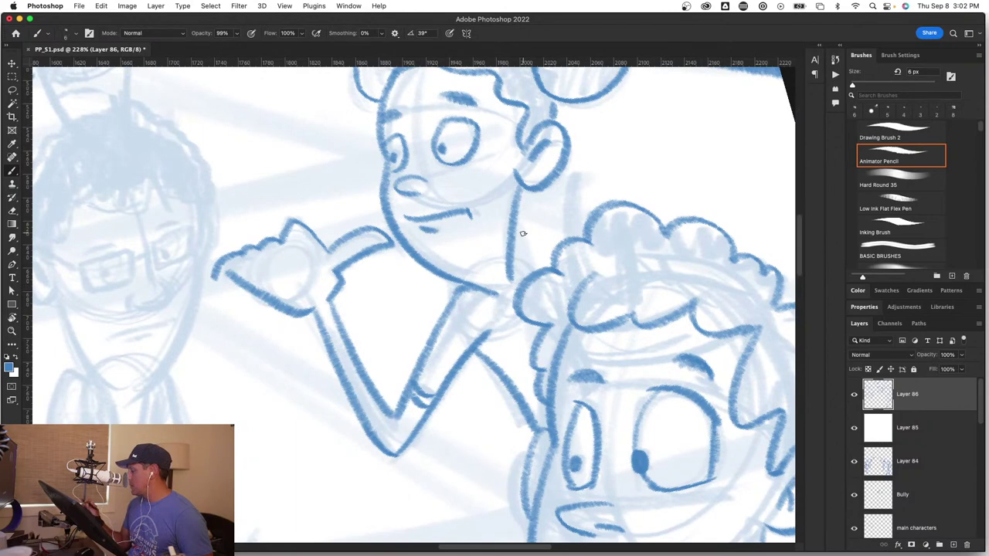
key(space)
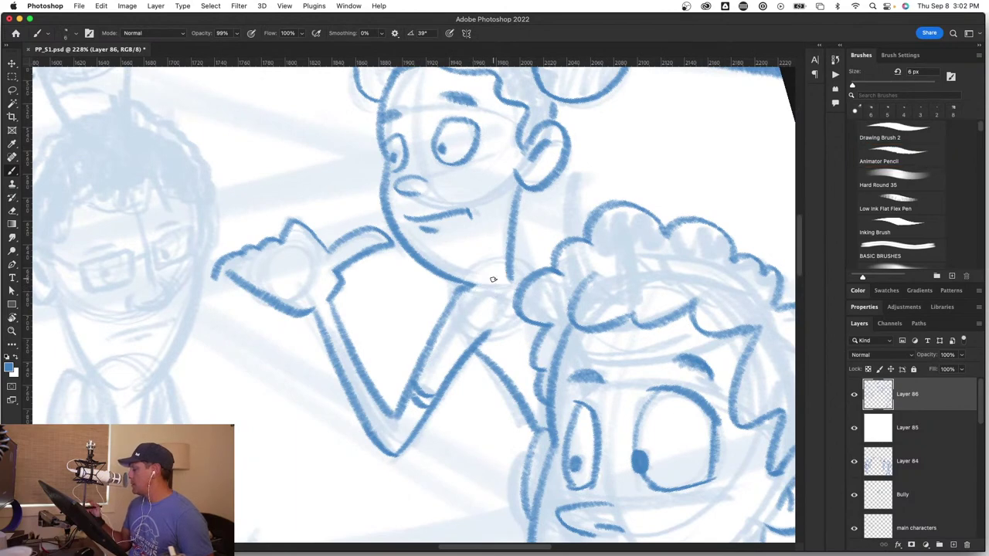
drag(474, 281, 453, 293)
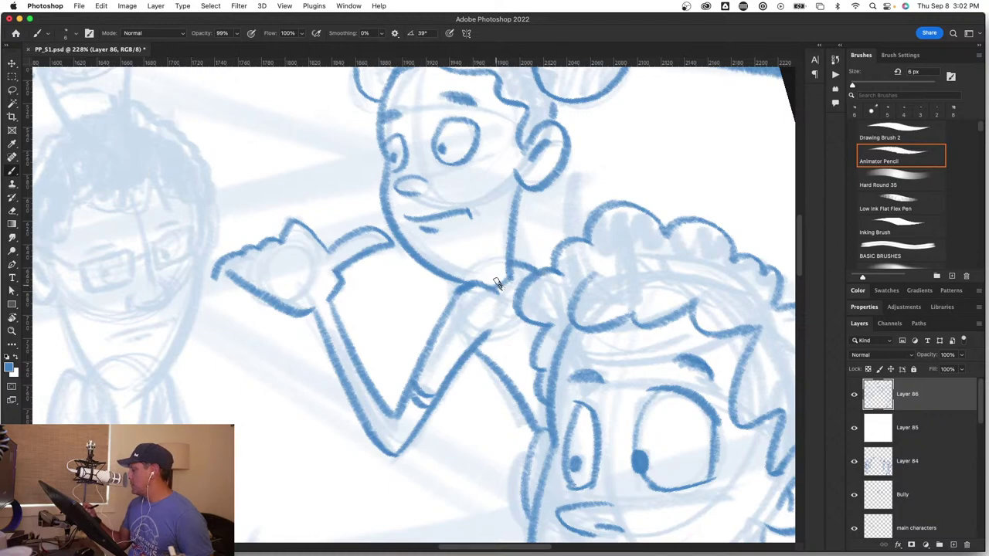
Step: Draw both thick eyebrows and the ear with its inner mark on the kid with glasses
key(z)
mouse_move(505, 344)
mouse_down()
mouse_move(430, 367)
mouse_move(490, 384)
mouse_move(480, 396)
mouse_move(497, 397)
mouse_move(518, 375)
mouse_up()
key(b)
key(space)
drag(345, 212, 541, 299)
key(z)
key(b)
drag(403, 323, 453, 310)
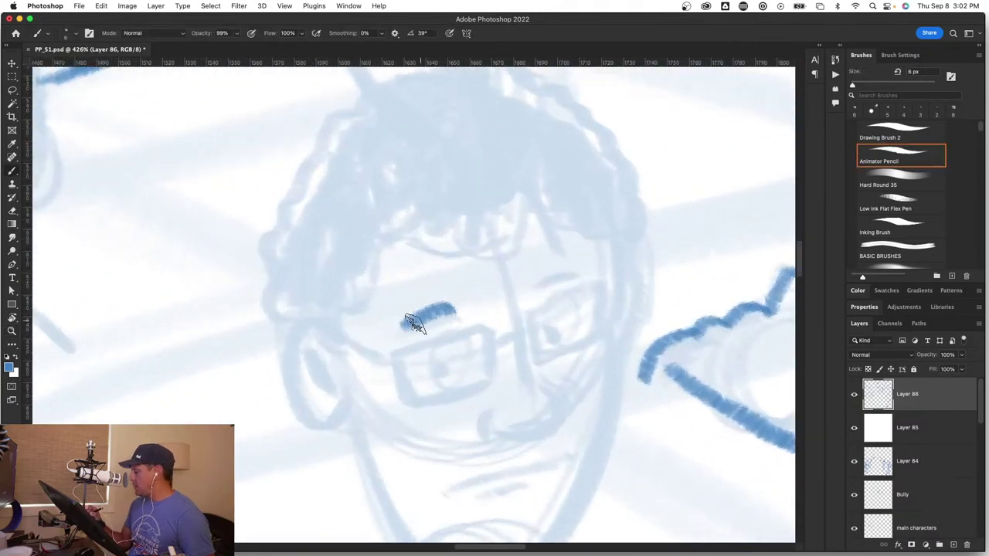
drag(533, 283, 579, 273)
mouse_move(339, 346)
mouse_down()
mouse_move(329, 329)
mouse_move(309, 407)
mouse_move(351, 408)
mouse_up()
drag(307, 351, 342, 393)
Step: Draw the kid's rectangular glasses with temple arm and bridge, and add the eyes with pupils inside both lenses
drag(457, 474, 416, 390)
mouse_move(285, 244)
mouse_down()
mouse_move(346, 275)
mouse_move(457, 241)
mouse_move(459, 253)
mouse_move(448, 245)
mouse_move(461, 294)
mouse_up()
mouse_move(344, 267)
mouse_down()
mouse_move(360, 314)
mouse_move(462, 295)
mouse_up()
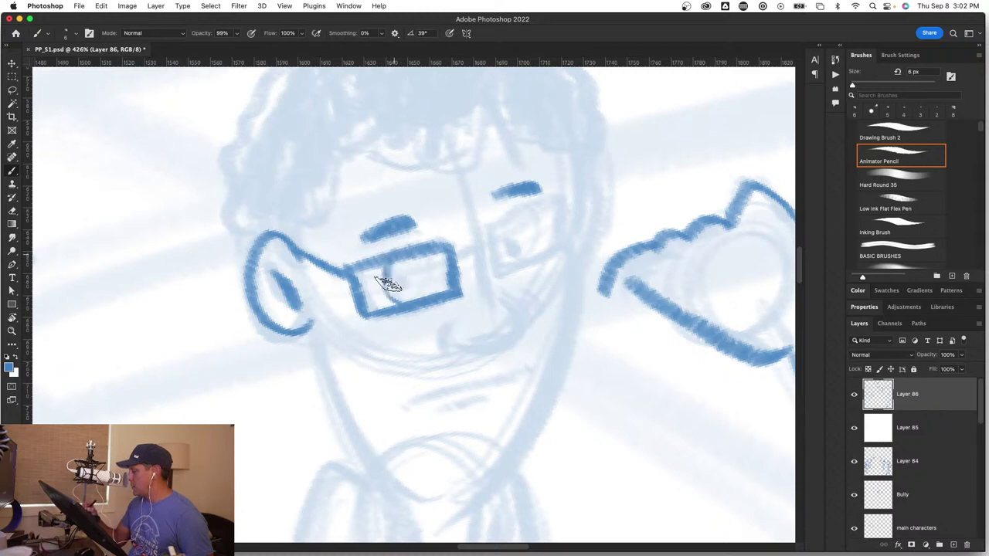
mouse_move(394, 251)
mouse_down()
mouse_move(431, 250)
mouse_move(423, 241)
mouse_move(421, 293)
mouse_up()
mouse_move(500, 207)
mouse_down()
mouse_move(535, 232)
mouse_move(506, 255)
mouse_move(511, 238)
mouse_move(487, 231)
mouse_move(560, 207)
mouse_move(554, 247)
mouse_move(491, 232)
mouse_move(497, 266)
mouse_move(518, 265)
mouse_move(469, 253)
mouse_move(498, 244)
mouse_up()
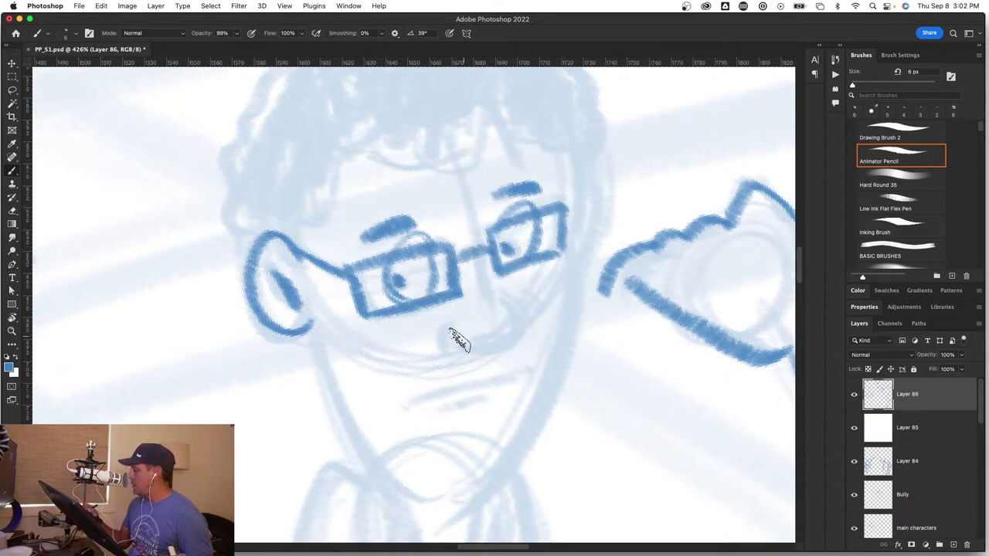
Step: Draw the curved base of the nose and the nostril crease below the kid's glasses
mouse_move(446, 323)
mouse_down()
mouse_move(435, 347)
mouse_move(534, 325)
mouse_up()
key(z)
drag(514, 393, 572, 394)
key(b)
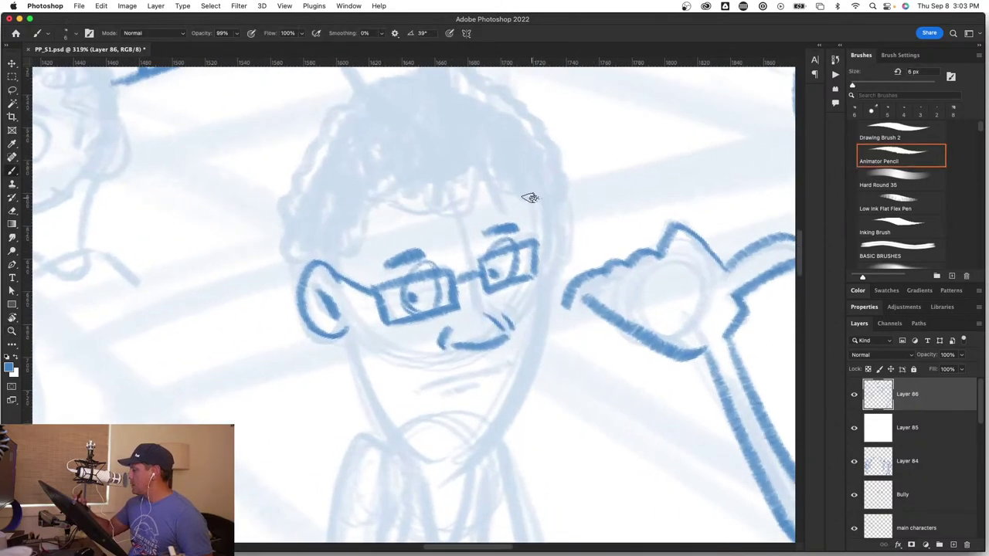
Step: Draw both sides of the kid's face tapering to the chin, and the slanted mouth with a short lip line beneath
mouse_move(532, 200)
mouse_down()
mouse_move(543, 332)
mouse_move(509, 415)
mouse_move(457, 455)
mouse_up()
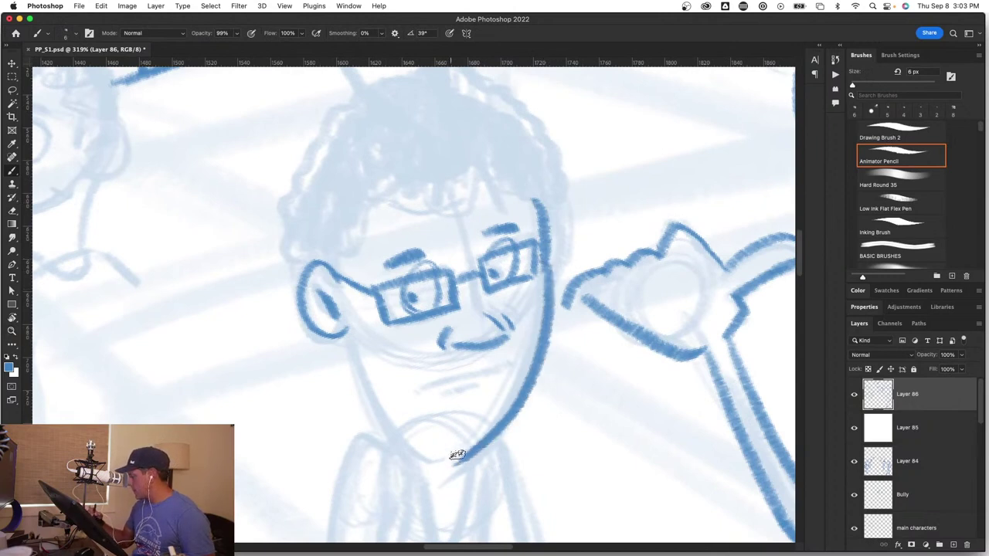
mouse_move(350, 330)
mouse_down()
mouse_move(360, 368)
mouse_move(437, 460)
mouse_up()
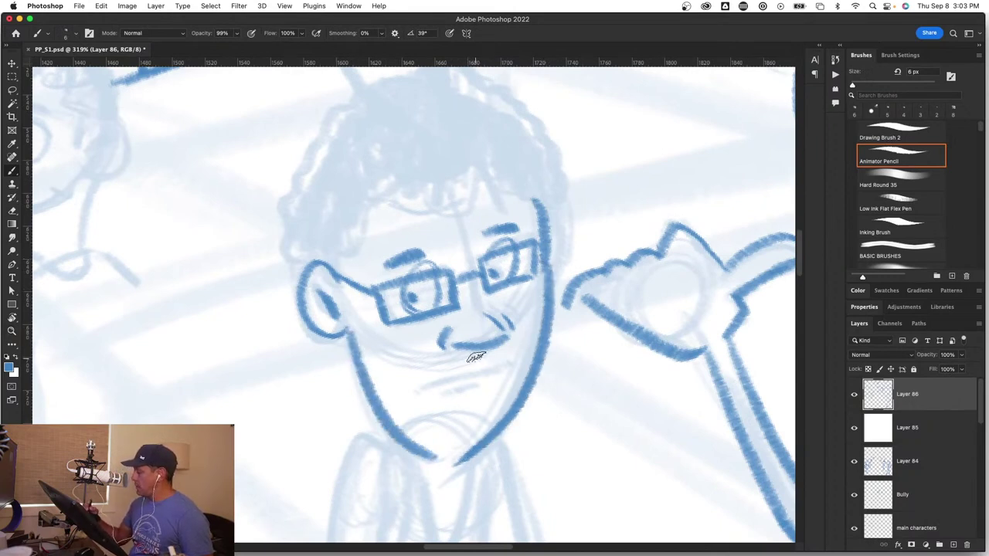
drag(413, 395, 508, 361)
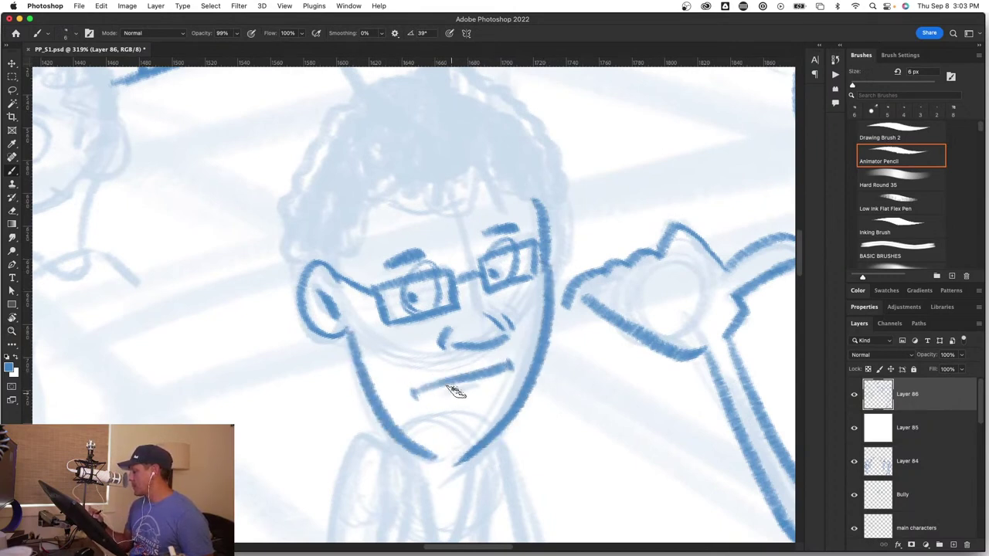
Step: Draw the kid's scalloped curly hair outline over the head to the ear, undoing the first attempt, and add the wavy hairline across the forehead
scroll(444, 363, up, 5)
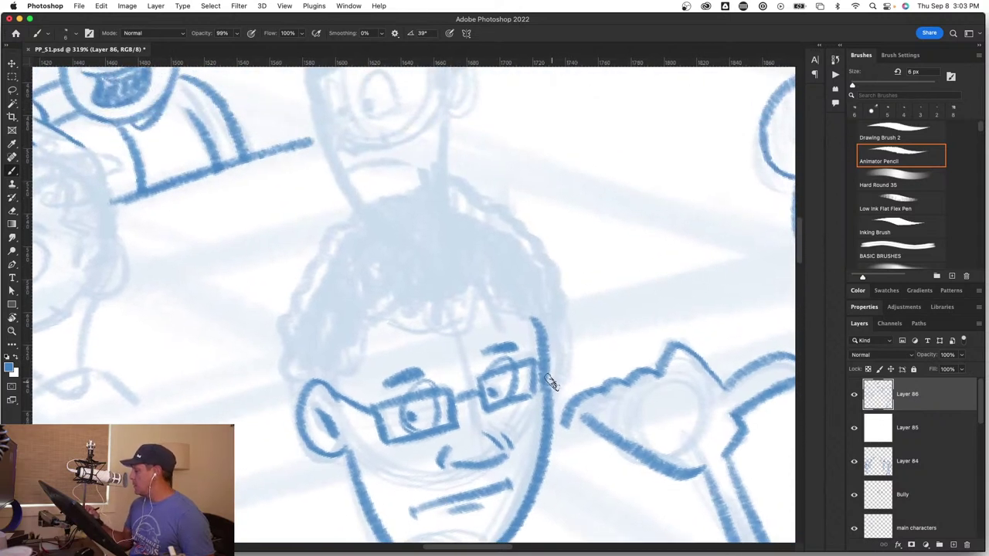
mouse_move(540, 347)
mouse_down()
mouse_move(559, 312)
mouse_move(552, 275)
mouse_move(531, 251)
mouse_move(484, 225)
mouse_up()
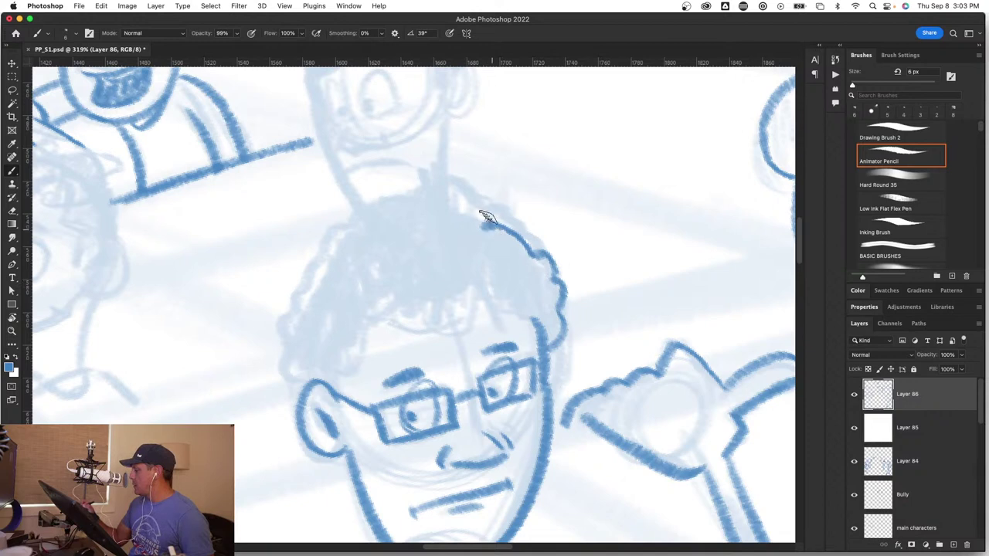
key(super+z)
key(super+z)
key(super+z)
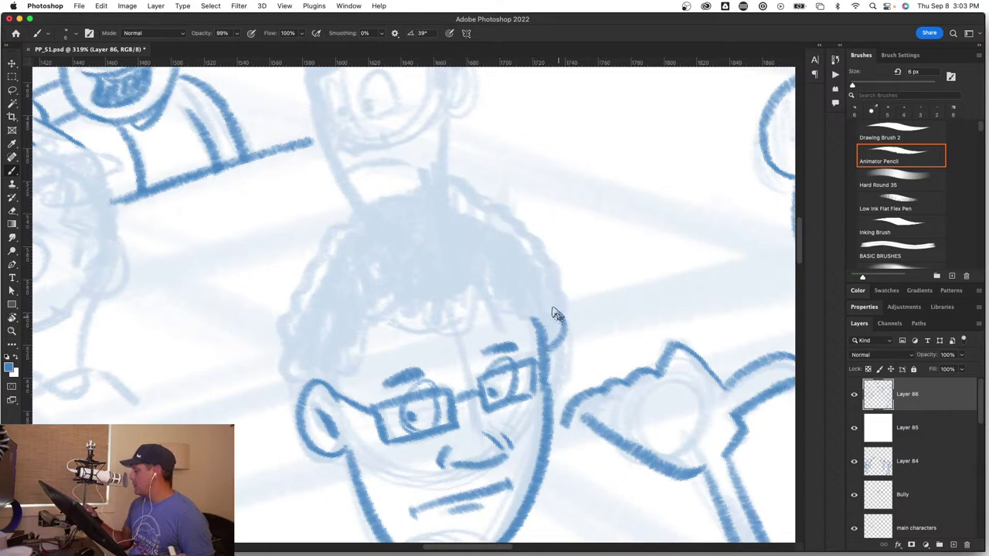
mouse_move(556, 314)
mouse_down()
mouse_move(553, 279)
mouse_move(533, 245)
mouse_move(487, 200)
mouse_move(437, 170)
mouse_move(375, 194)
mouse_move(324, 231)
mouse_move(291, 286)
mouse_move(281, 325)
mouse_move(293, 415)
mouse_up()
drag(334, 390, 349, 392)
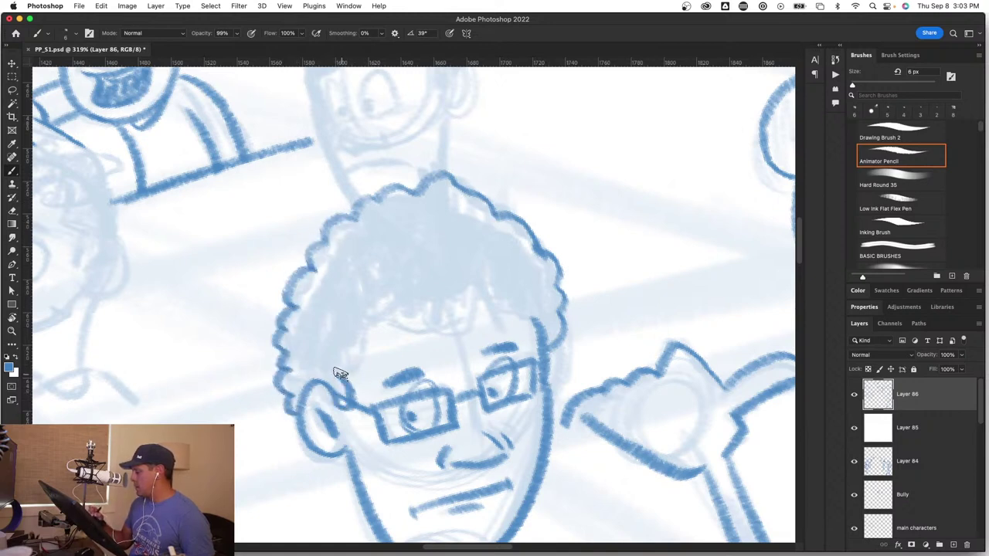
mouse_move(361, 325)
mouse_down()
mouse_move(410, 334)
mouse_move(497, 307)
mouse_move(543, 311)
mouse_up()
Step: Draw the kid's rounded shoulder, the U-shaped tank top neckline and the armhole curve below the chin
mouse_move(510, 366)
mouse_down()
mouse_move(451, 391)
mouse_move(479, 281)
mouse_move(541, 293)
mouse_move(425, 194)
mouse_up()
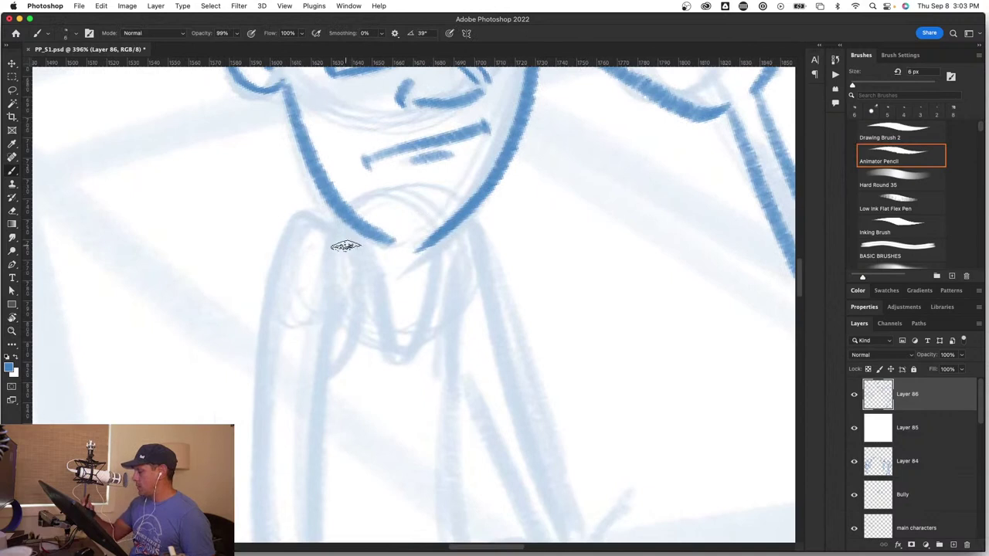
mouse_move(344, 234)
mouse_down()
mouse_move(282, 225)
mouse_move(270, 309)
mouse_up()
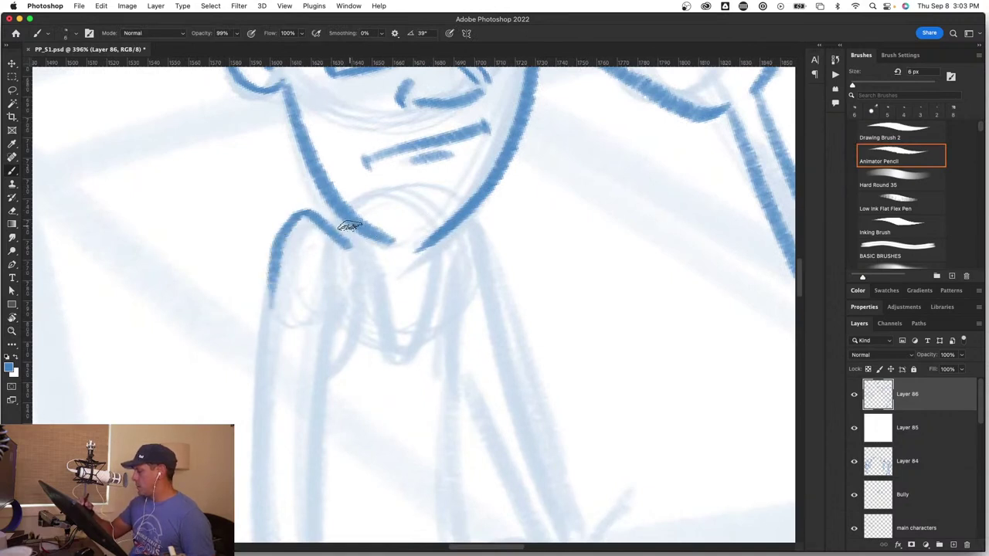
drag(360, 231, 414, 344)
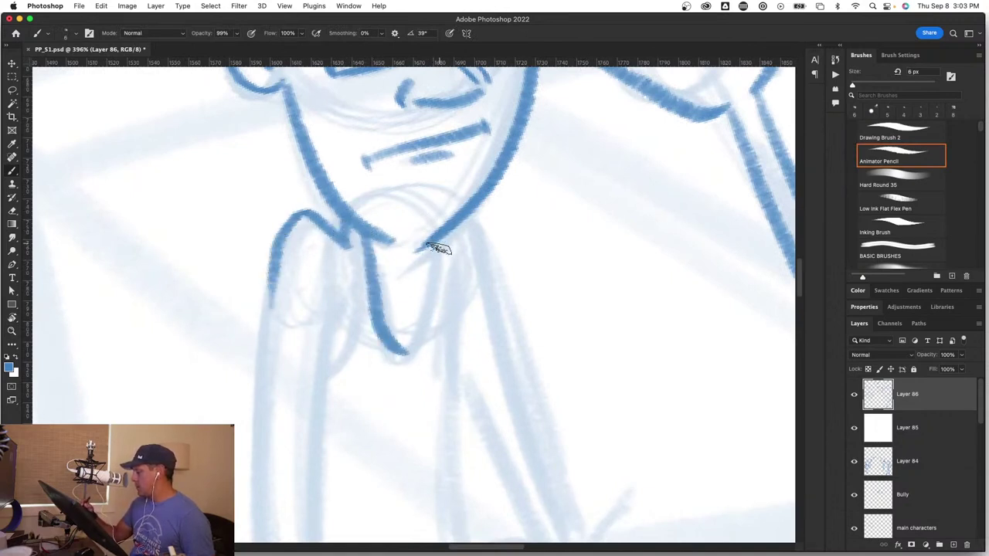
drag(427, 247, 406, 352)
drag(338, 238, 324, 384)
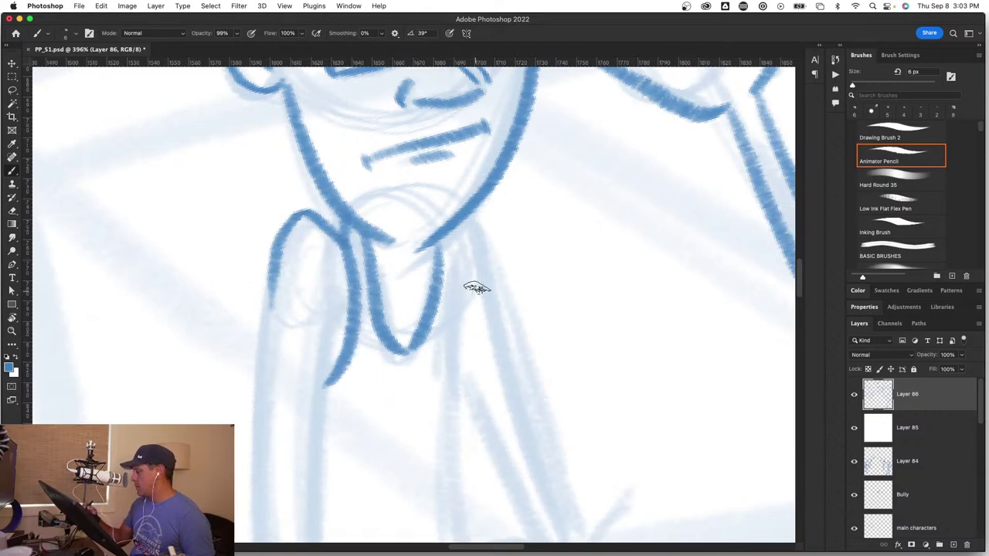
Step: Draw the open book's V-shaped lower cover edge, the page edges above it and the short text lines on the page
key(z)
drag(421, 347, 421, 357)
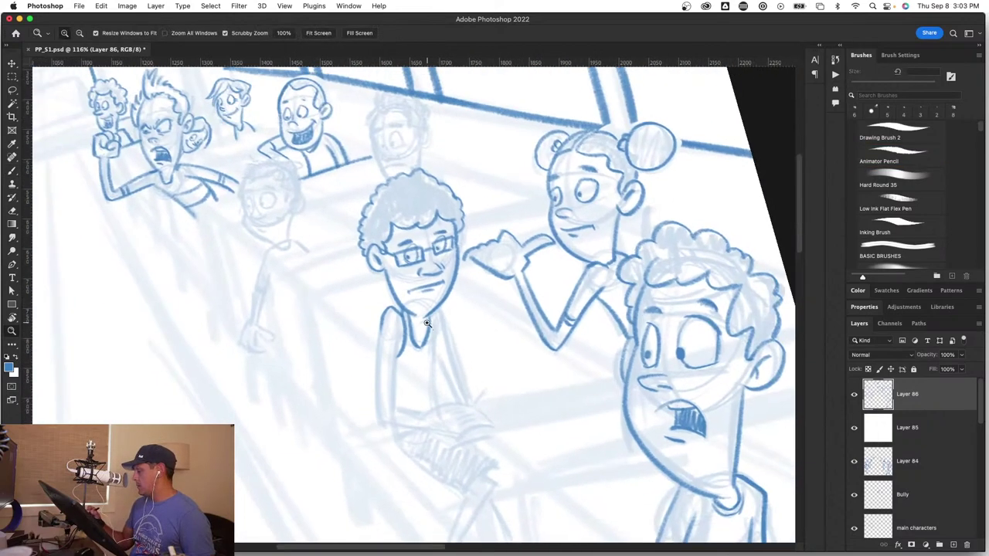
mouse_move(427, 323)
mouse_down()
mouse_move(474, 324)
mouse_move(440, 432)
mouse_move(417, 431)
mouse_up()
key(b)
key(z)
drag(512, 452, 452, 283)
drag(473, 313, 526, 317)
drag(341, 384, 373, 427)
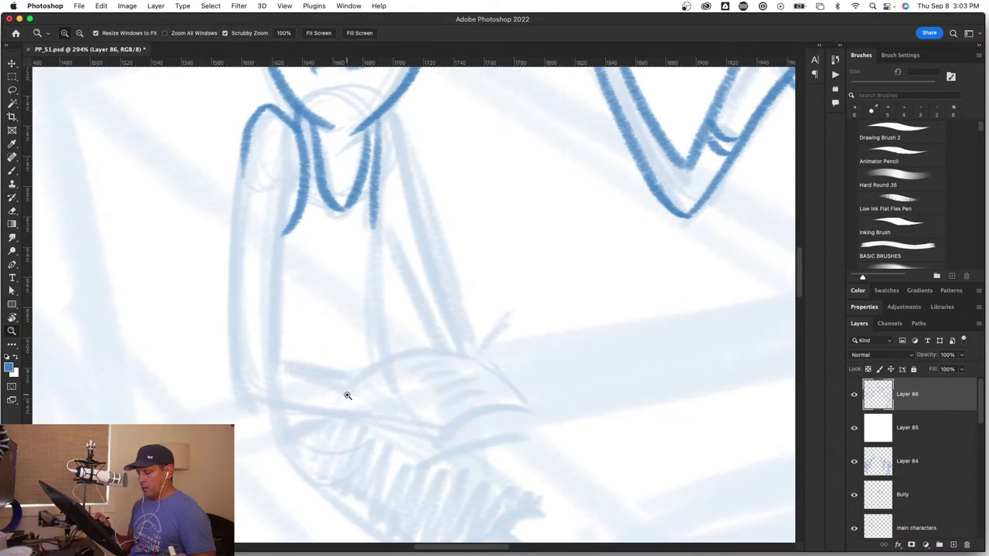
key(b)
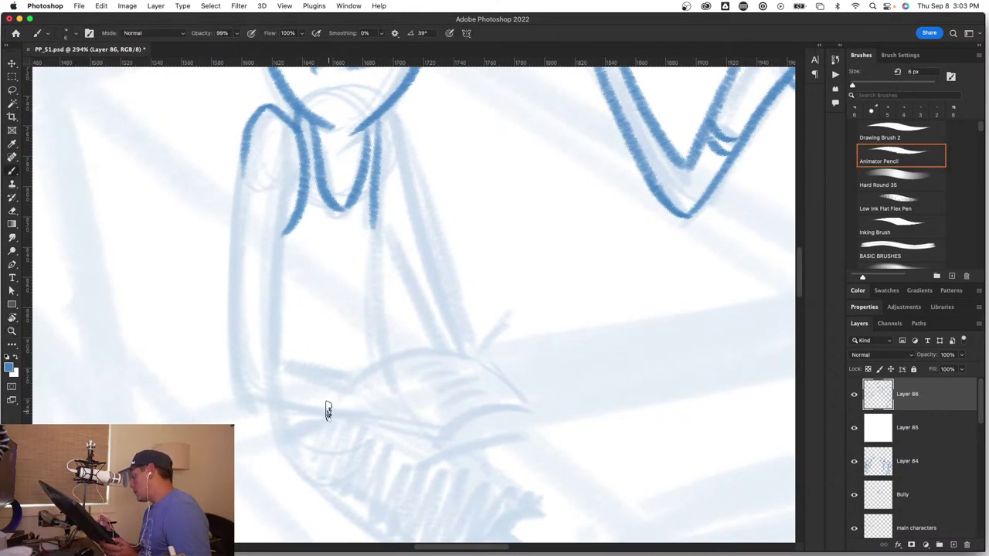
mouse_move(328, 411)
mouse_down()
mouse_move(441, 451)
mouse_move(544, 429)
mouse_up()
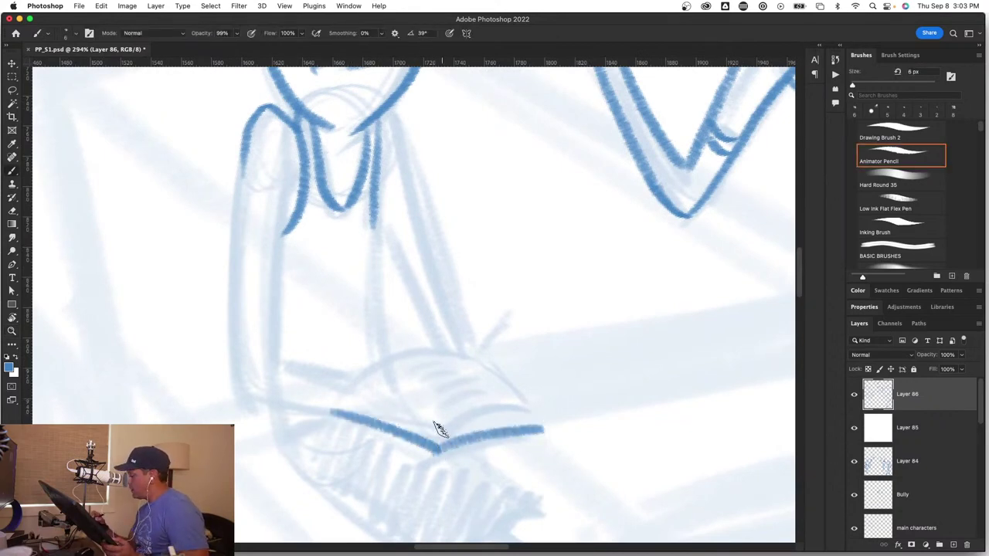
mouse_move(437, 439)
mouse_down()
mouse_move(503, 399)
mouse_move(534, 403)
mouse_up()
mouse_move(426, 429)
mouse_down()
mouse_move(359, 392)
mouse_move(417, 431)
mouse_move(494, 387)
mouse_up()
drag(430, 397, 490, 380)
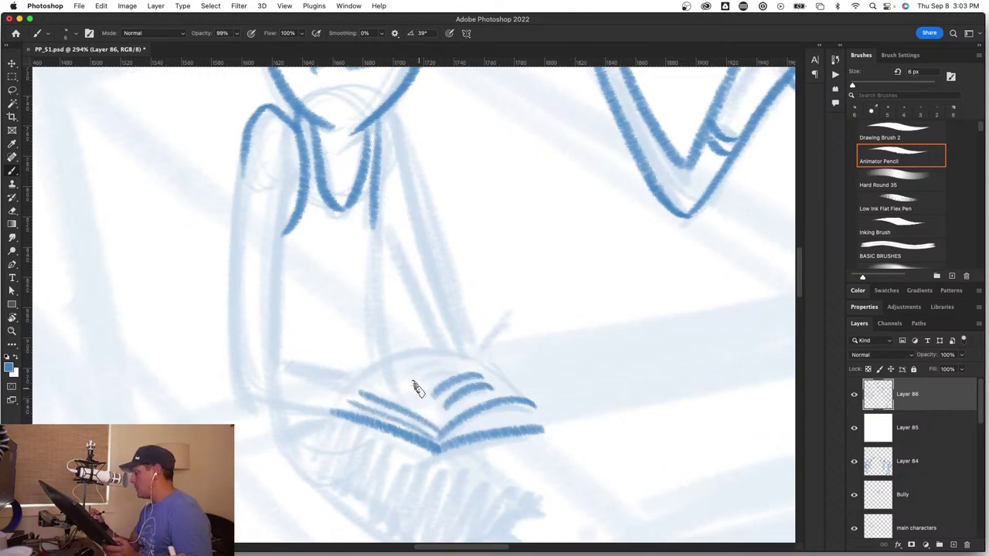
drag(415, 382, 473, 370)
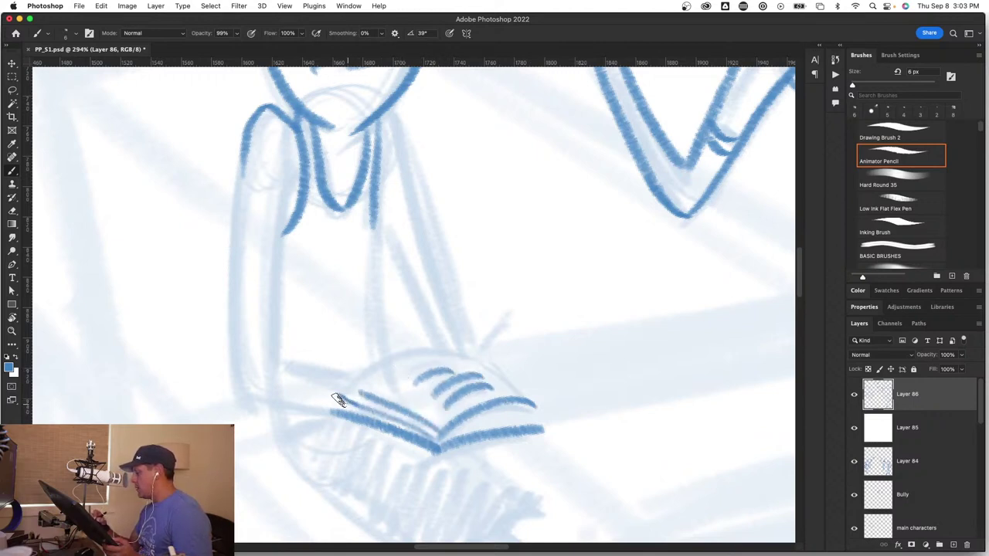
Step: Draw the book's arched far edge, inner page line and slanted side edge, plus the curved stroke rising from its far corner
mouse_move(338, 398)
mouse_down()
mouse_move(371, 360)
mouse_move(498, 370)
mouse_up()
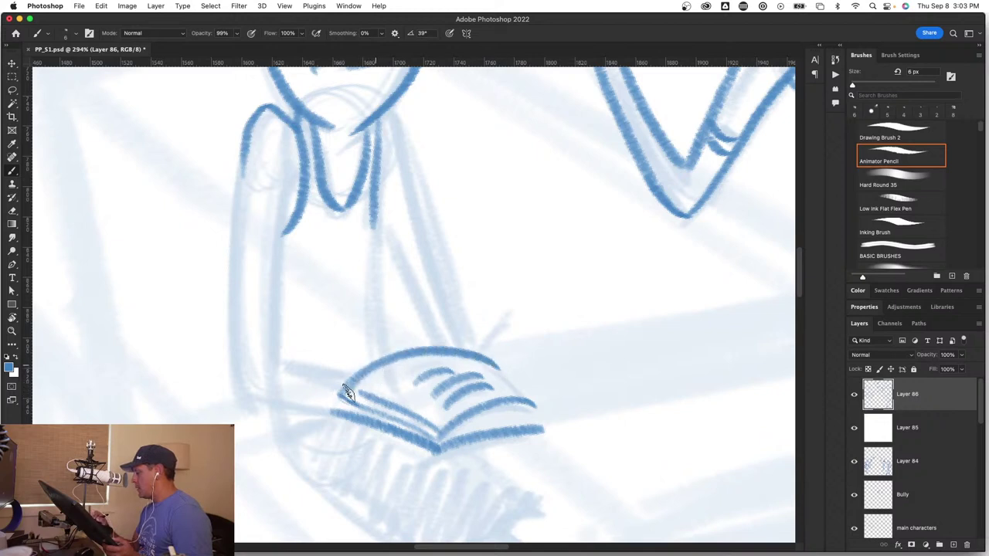
drag(357, 399, 440, 437)
drag(485, 353, 532, 306)
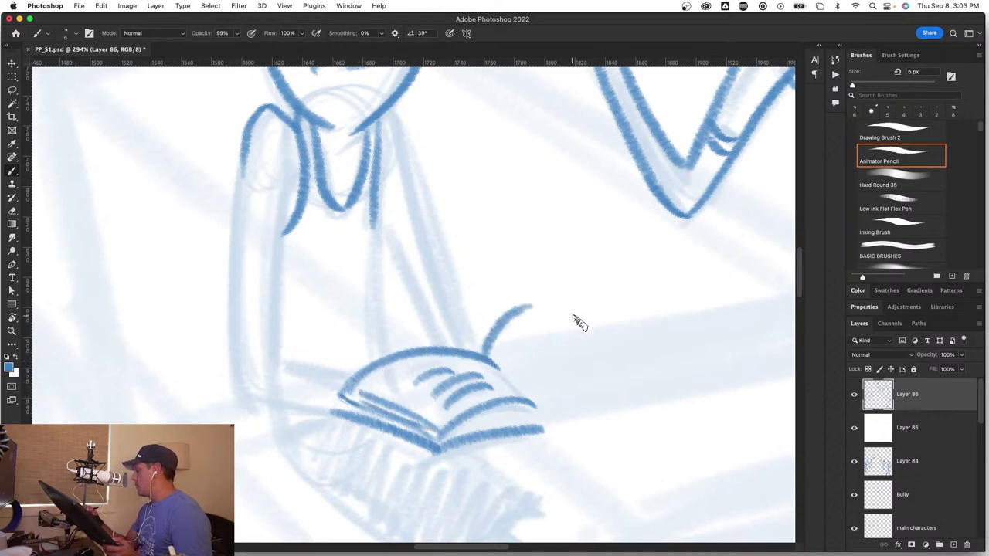
drag(486, 357, 550, 416)
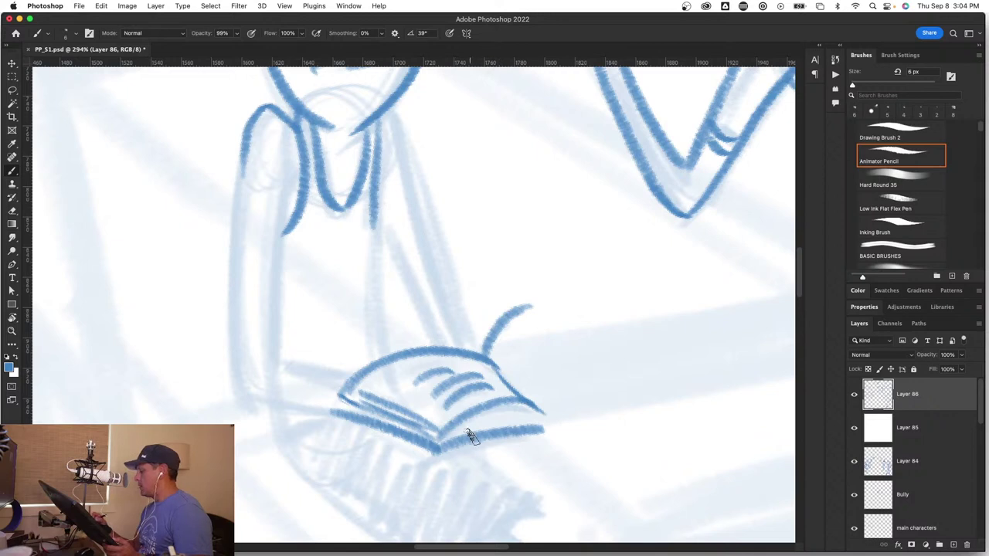
Step: Draw the kid's near arm bending at the elbow to the book, and shade the band between the book's pages and cover
mouse_move(287, 173)
mouse_down()
mouse_move(276, 273)
mouse_move(287, 348)
mouse_move(275, 363)
mouse_move(355, 379)
mouse_up()
mouse_move(247, 149)
mouse_down()
mouse_move(230, 298)
mouse_move(240, 398)
mouse_move(350, 402)
mouse_move(409, 432)
mouse_up()
mouse_move(349, 406)
mouse_down()
mouse_move(429, 438)
mouse_move(498, 413)
mouse_move(522, 427)
mouse_up()
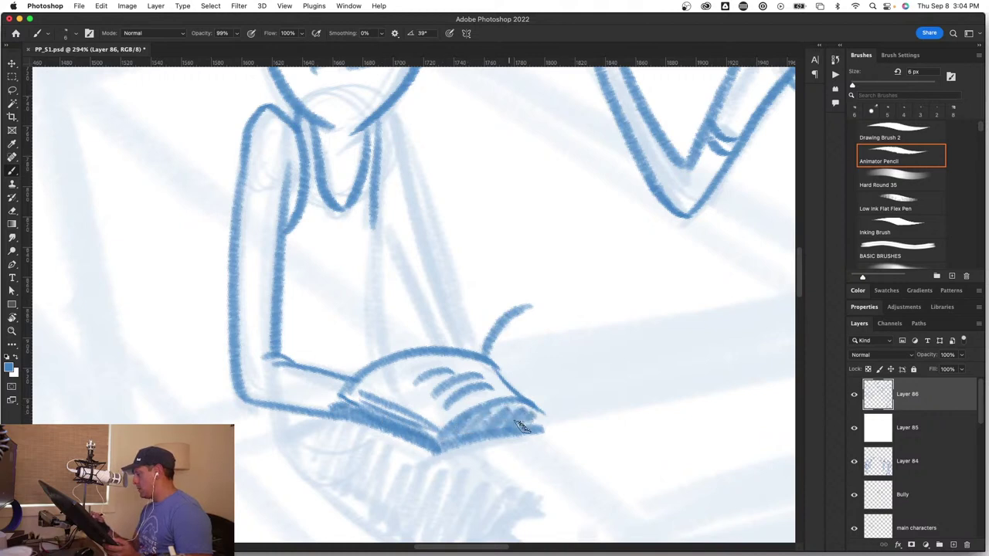
Step: Draw the torso's far side line and both edges of the kid's far arm down to the book, redoing the arm's outer edge
drag(372, 229, 382, 353)
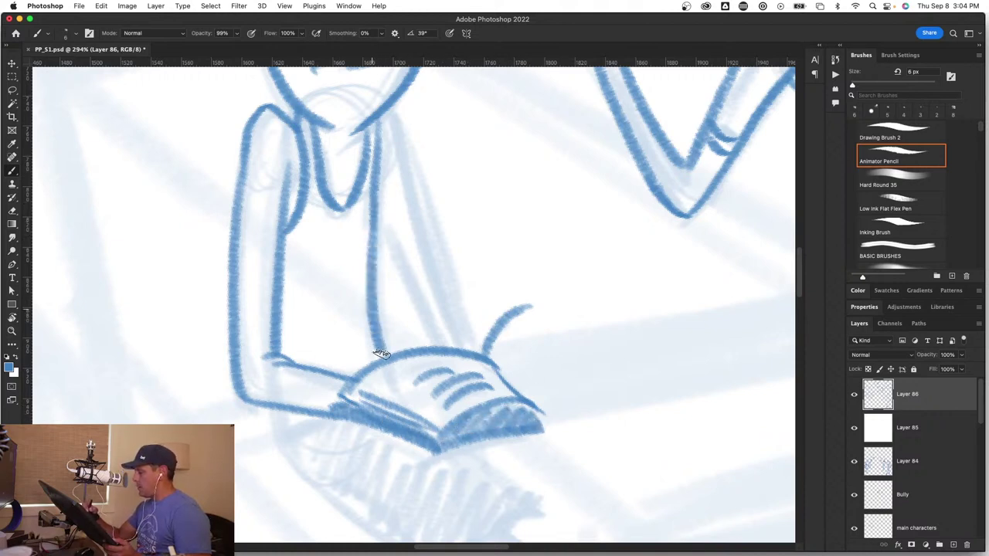
drag(374, 229, 420, 346)
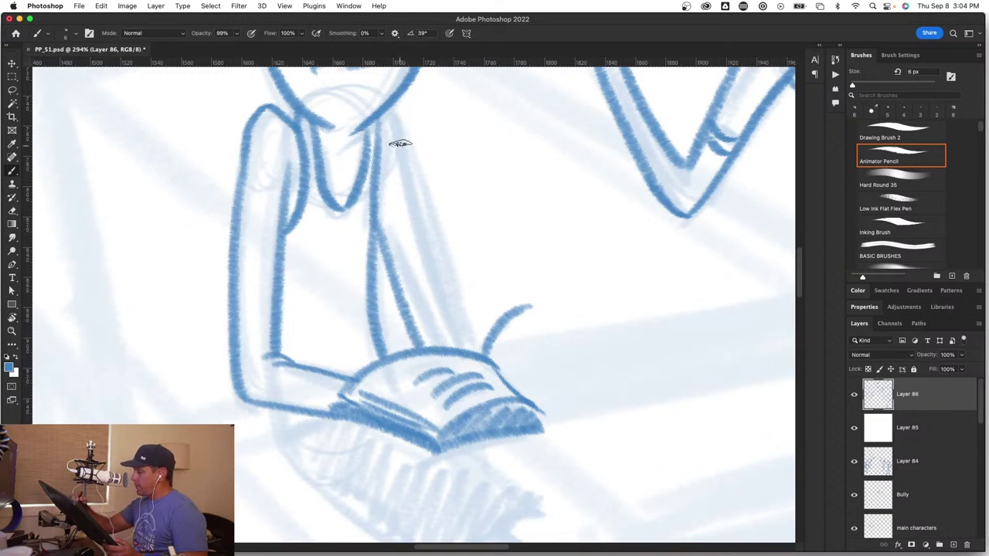
drag(396, 123, 437, 352)
key(super+z)
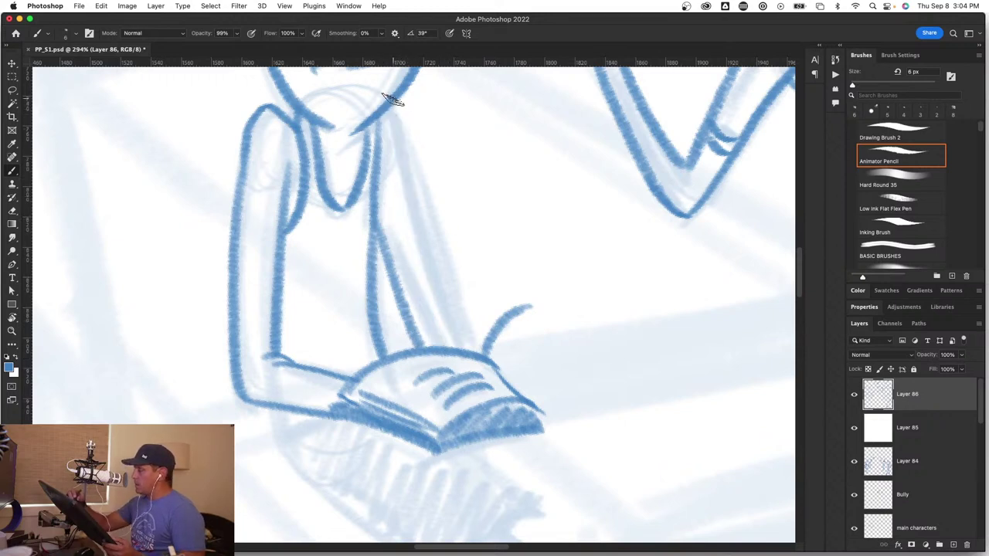
drag(404, 125, 450, 351)
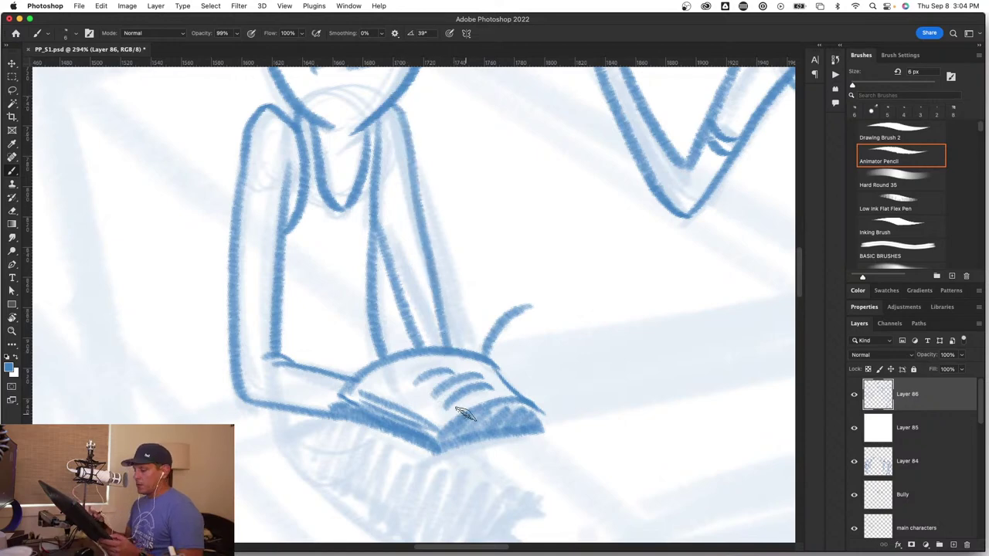
Step: Draw the seat back behind the kid with an 8 px brush: the outer top edge, inner top edge and rounded corner running down the side
key(space)
drag(464, 415, 344, 418)
key(r)
key(z)
drag(508, 343, 496, 309)
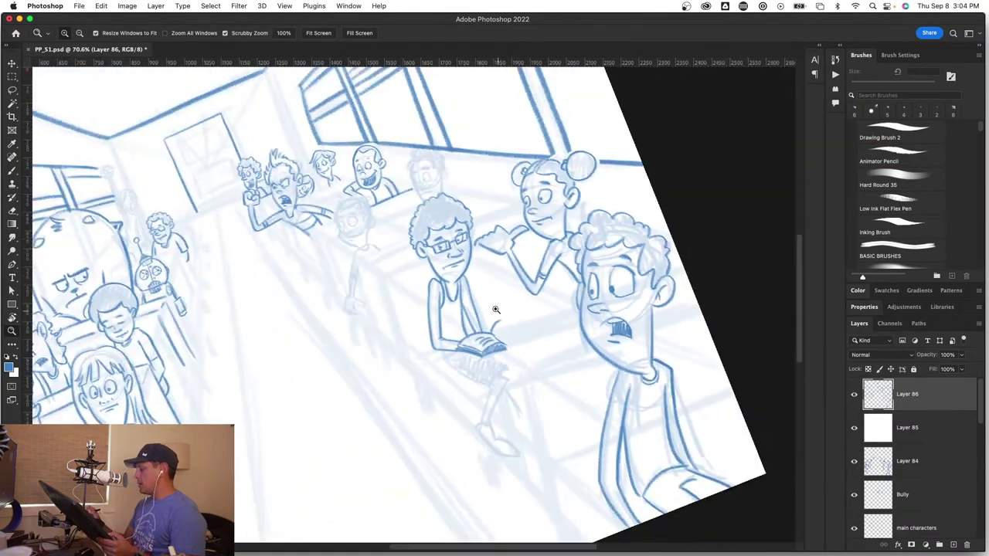
drag(460, 264, 516, 279)
key(b)
drag(255, 299, 373, 371)
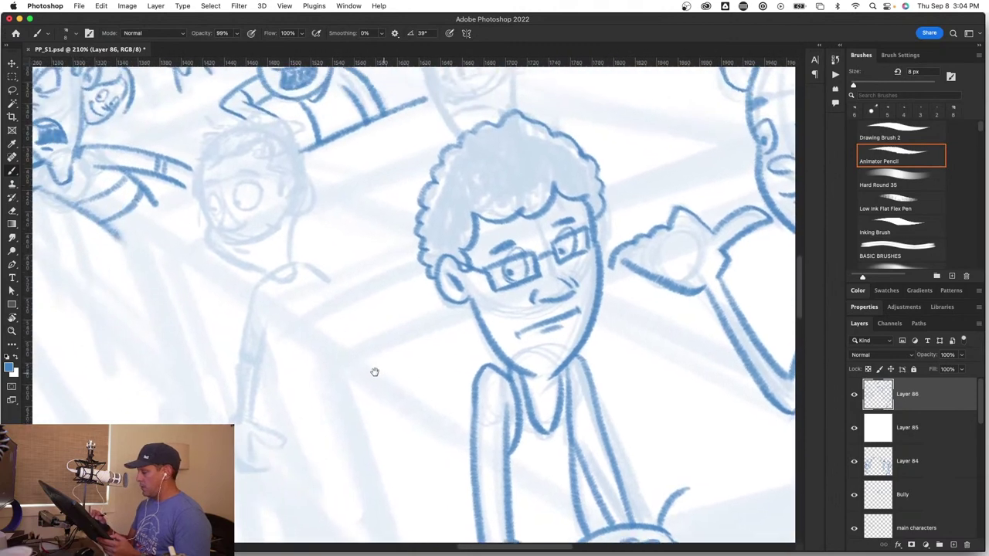
drag(297, 330, 424, 271)
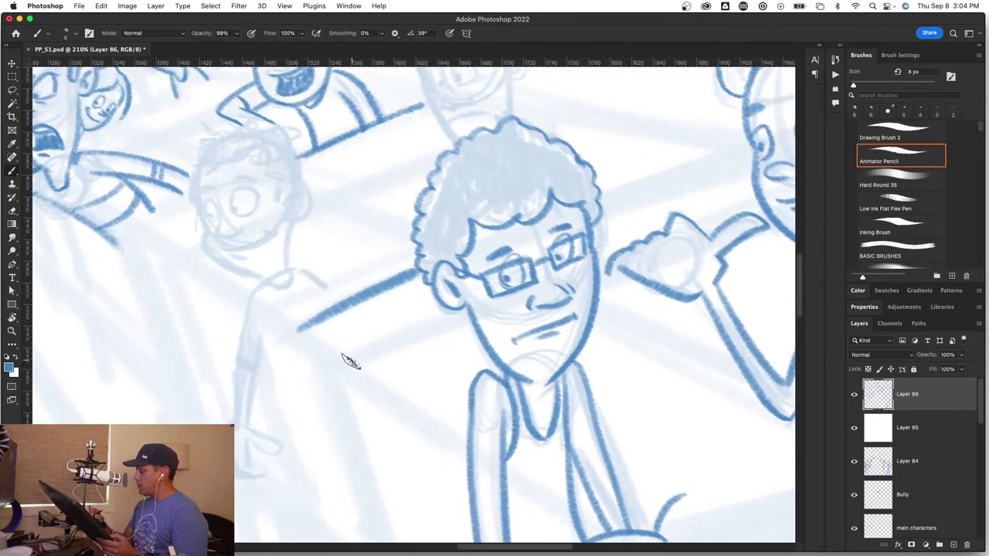
drag(345, 361, 464, 300)
drag(406, 440, 388, 273)
drag(281, 147, 309, 262)
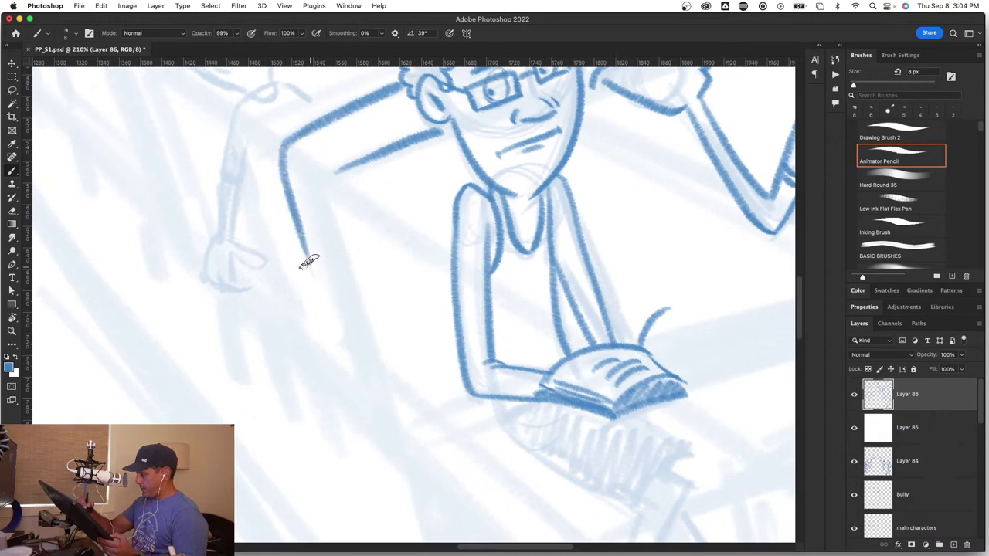
Step: Reset the canvas rotation, extend the seat back's outer side downward, and draw its inner vertical edge and the bottom line to the kid's elbow
mouse_move(394, 388)
mouse_down()
mouse_move(366, 415)
mouse_move(384, 424)
mouse_move(328, 438)
mouse_move(412, 399)
mouse_move(481, 399)
mouse_up()
key(z)
key(b)
key(r)
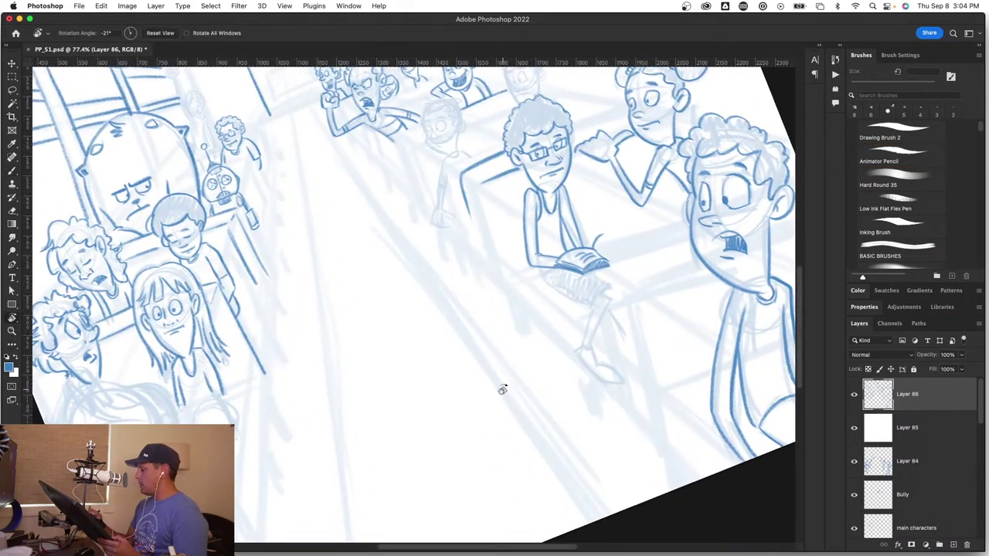
click(160, 33)
key(b)
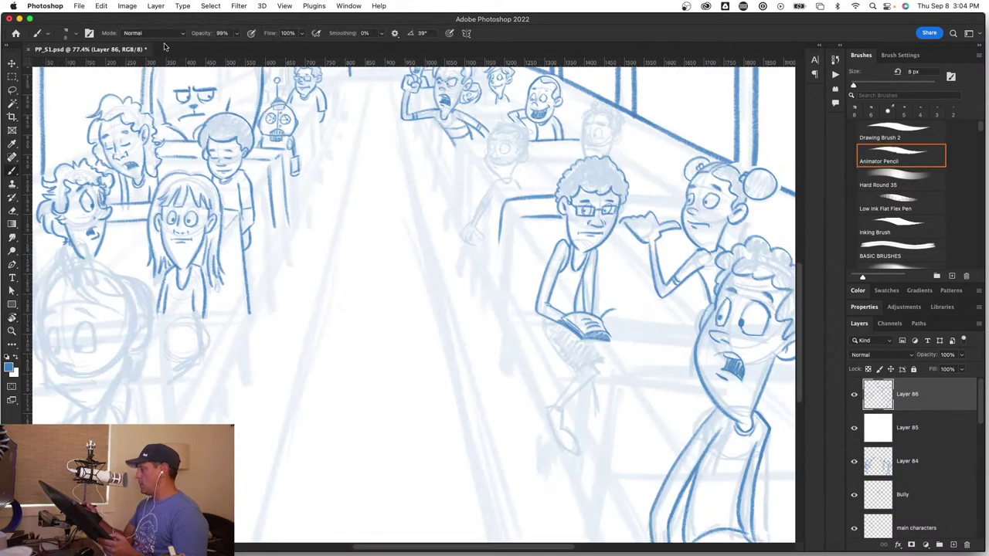
drag(550, 220, 505, 262)
key(z)
key(b)
drag(355, 222, 337, 421)
mouse_move(380, 246)
mouse_down()
mouse_move(366, 448)
mouse_move(424, 444)
mouse_move(410, 450)
mouse_move(405, 320)
mouse_up()
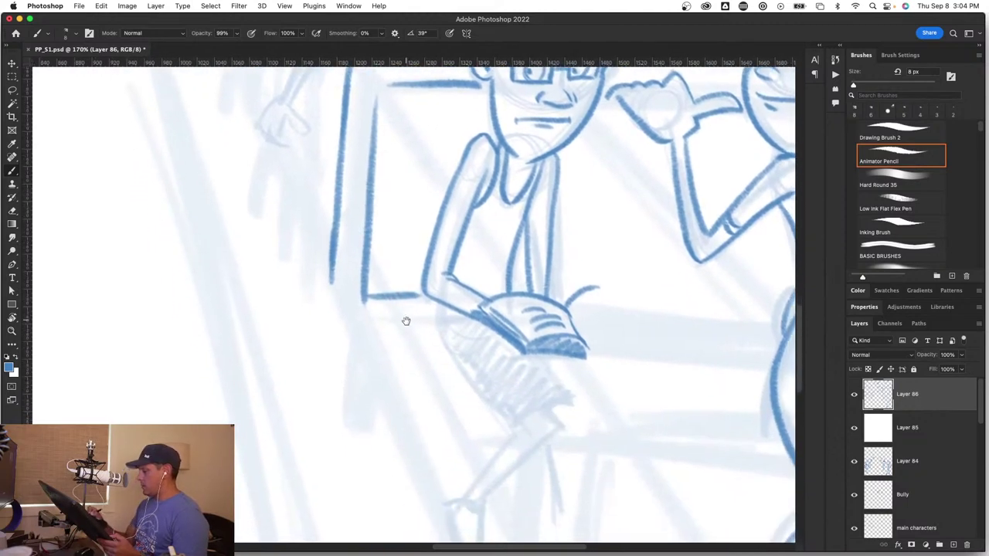
Step: Close the seat back's lower corner with a short diagonal line, then erase that corner together with the bottom line
drag(333, 263, 364, 301)
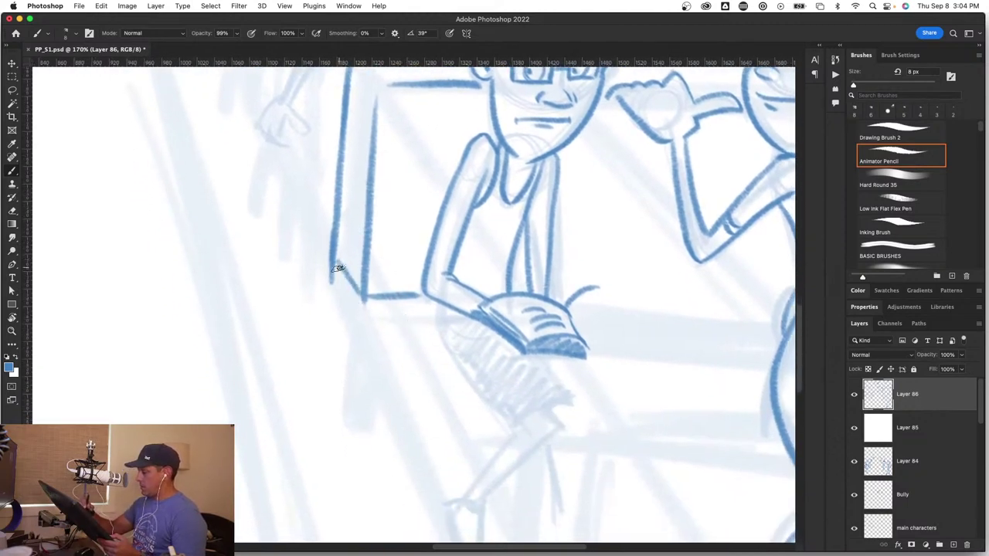
drag(334, 255, 330, 299)
mouse_move(475, 494)
mouse_down()
mouse_move(432, 375)
mouse_move(389, 434)
mouse_up()
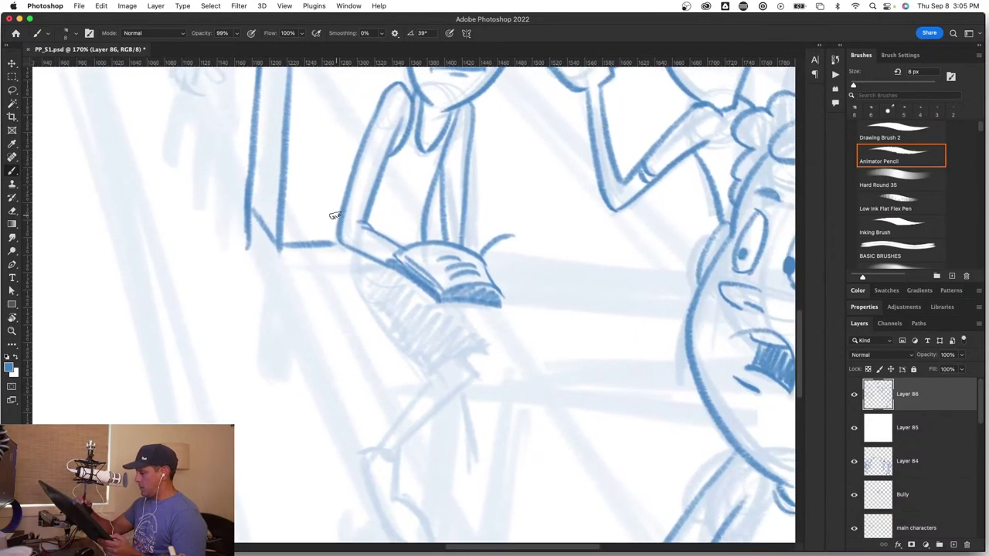
drag(336, 309, 343, 450)
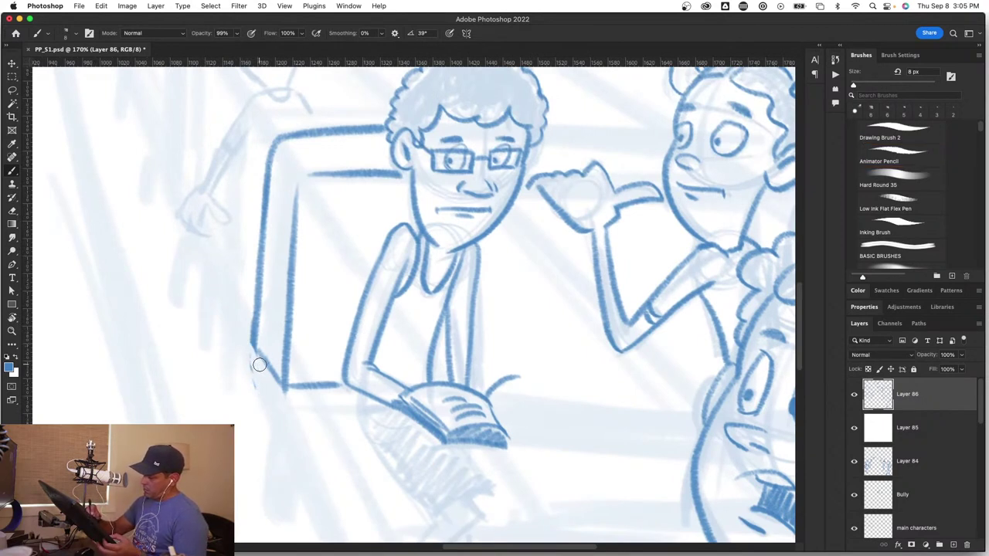
mouse_move(248, 351)
mouse_down()
mouse_move(264, 367)
mouse_move(249, 325)
mouse_move(284, 396)
mouse_move(236, 373)
mouse_move(306, 388)
mouse_move(314, 402)
mouse_move(332, 384)
mouse_move(312, 428)
mouse_move(353, 438)
mouse_move(370, 414)
mouse_up()
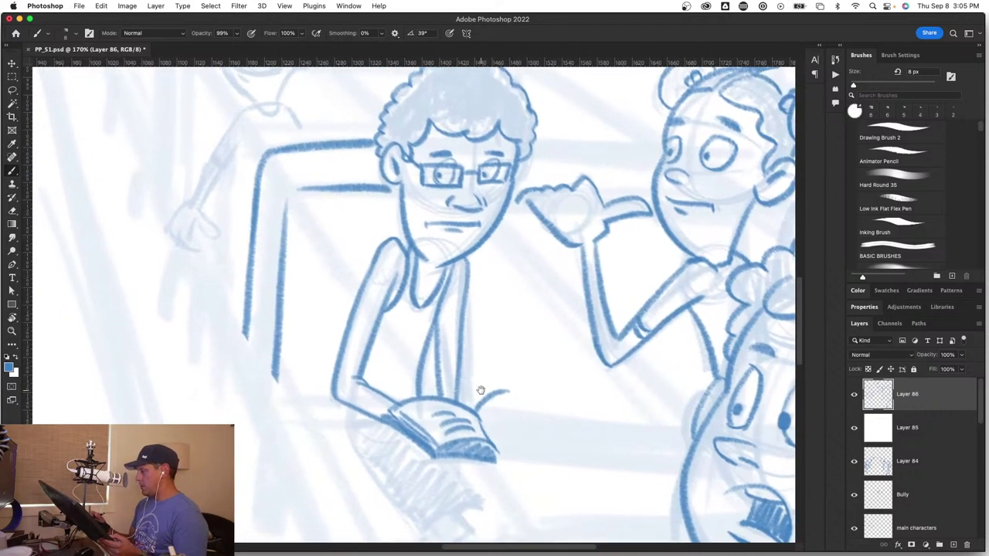
Step: Draw the reading kid's shorts with back edge, waist and hem, and both edges of the near leg from knee to ankle
mouse_move(435, 462)
mouse_down()
mouse_move(383, 315)
mouse_move(411, 383)
mouse_move(446, 428)
mouse_up()
key(period)
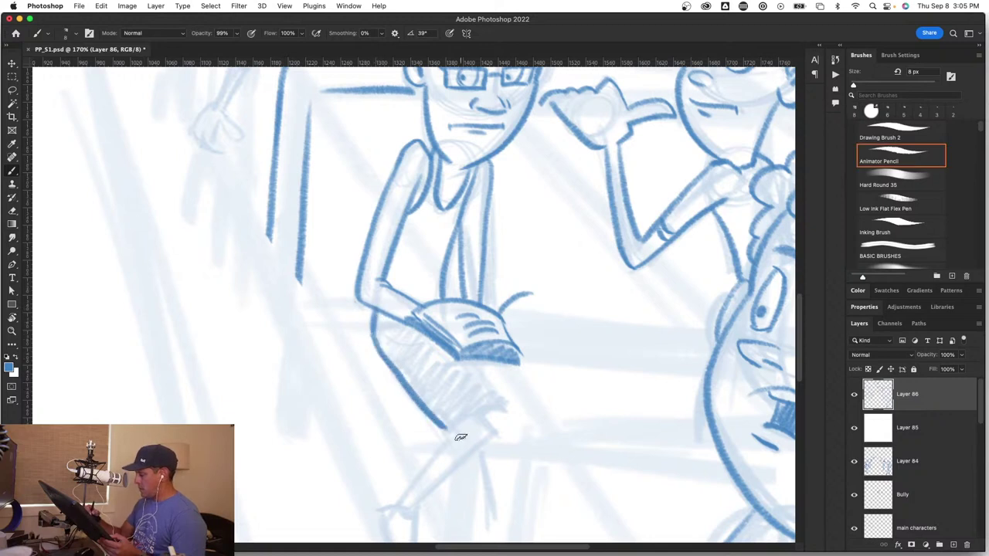
drag(374, 334, 415, 325)
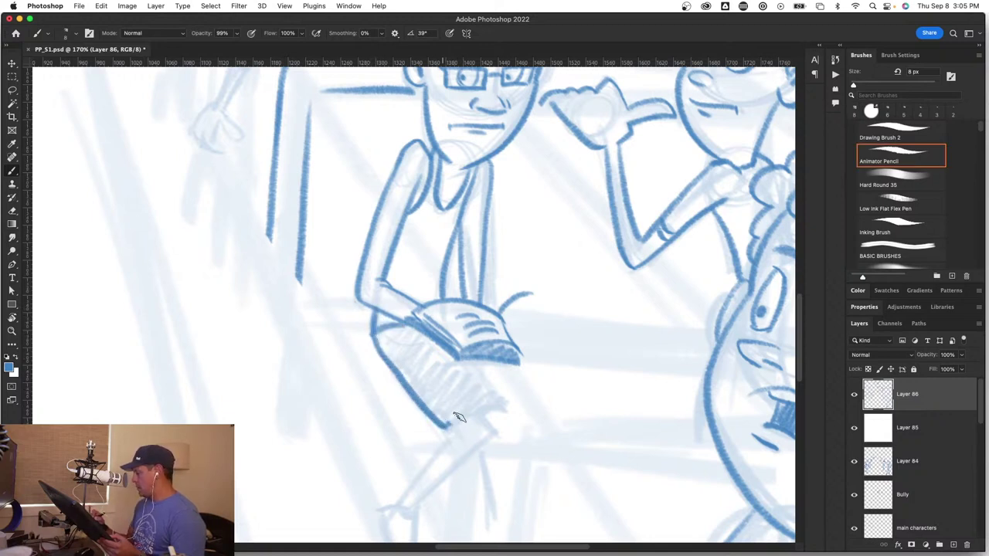
mouse_move(441, 427)
mouse_down()
mouse_move(515, 413)
mouse_move(409, 508)
mouse_up()
drag(452, 434, 399, 503)
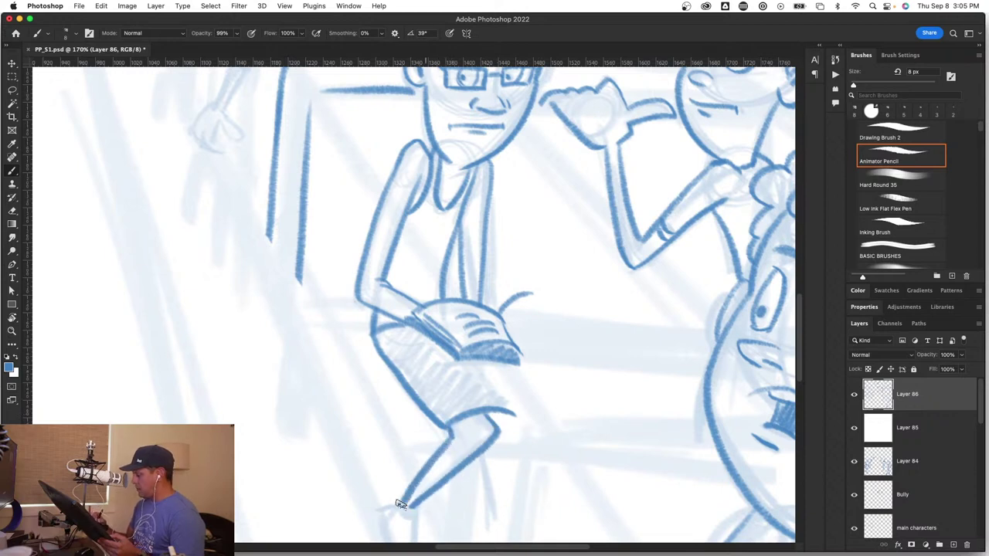
Step: Draw the reading kid's near shoe as a high-top with ankle opening, toe cap and laces
key(r)
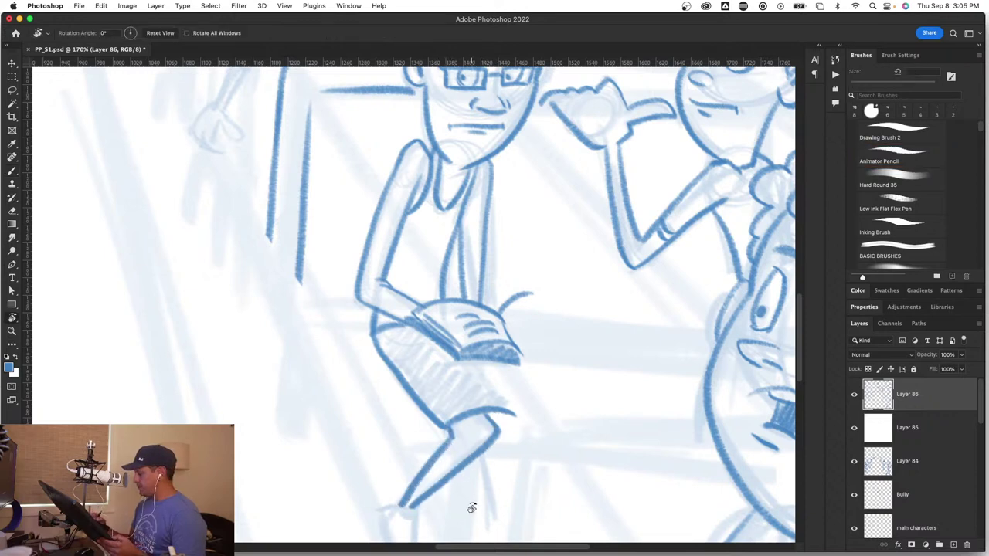
mouse_move(471, 508)
mouse_down()
mouse_move(454, 471)
mouse_move(468, 499)
mouse_move(456, 405)
mouse_move(468, 293)
mouse_up()
key(space)
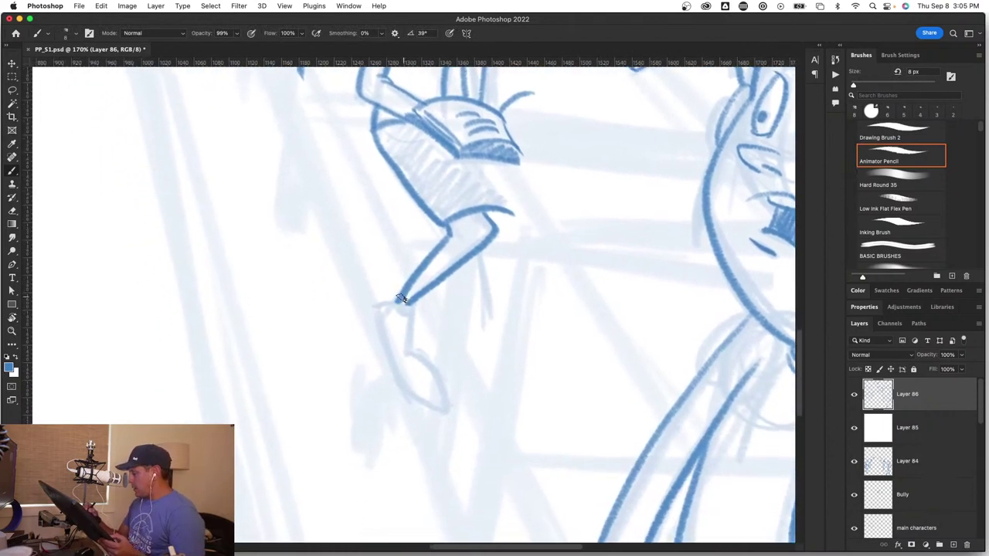
mouse_move(395, 292)
mouse_down()
mouse_move(374, 308)
mouse_move(386, 369)
mouse_move(425, 380)
mouse_move(425, 363)
mouse_up()
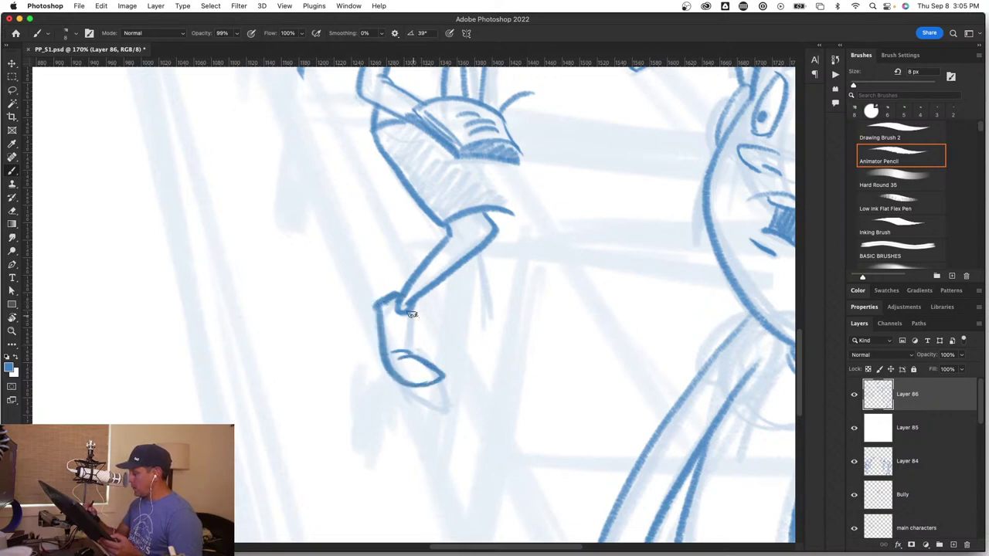
drag(416, 407, 376, 450)
Step: Draw the edge of the reading kid's far leg below the knee with a 9 px brush, replacing a thicker stroke
key(z)
mouse_move(452, 384)
mouse_down()
mouse_move(418, 396)
mouse_move(453, 341)
mouse_up()
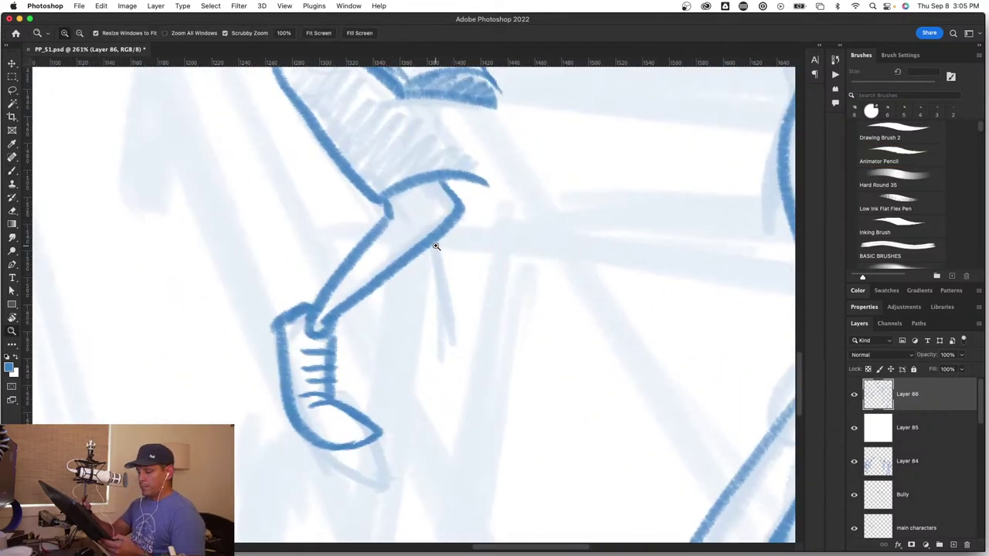
key(b)
drag(430, 241, 454, 323)
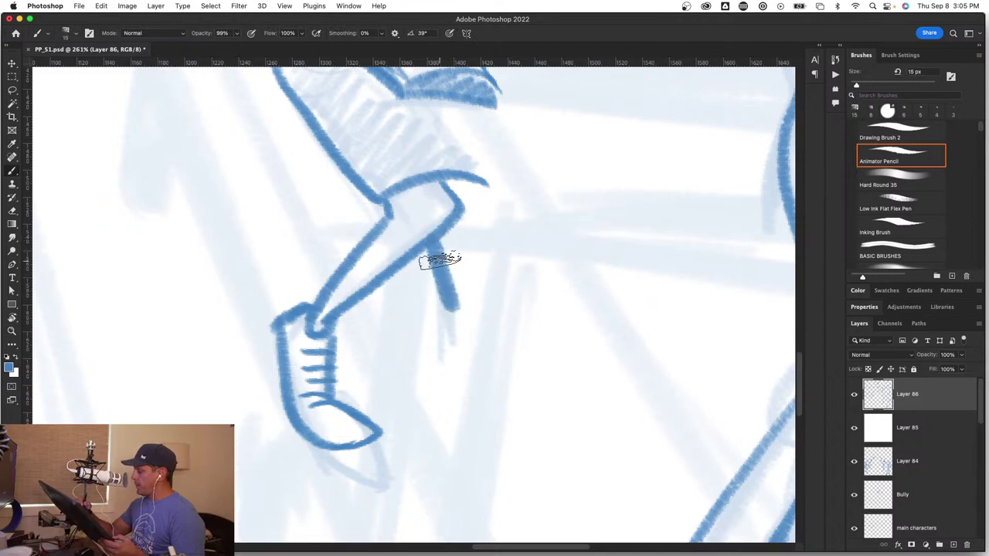
key(super+z)
key(bracketleft)
key(bracketleft)
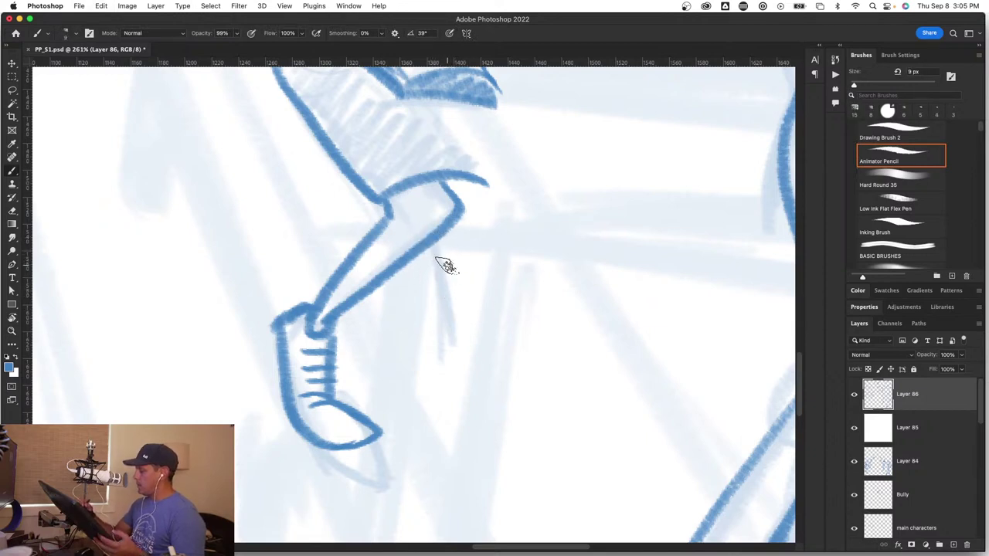
drag(430, 241, 452, 313)
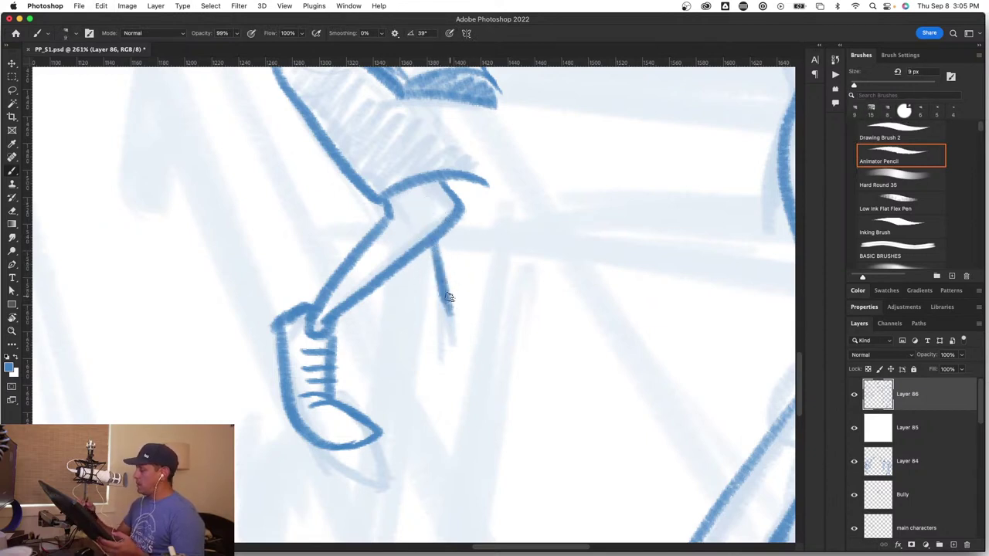
Step: Draw a short sleeve line across each upper arm of the big worried kid in the foreground
key(r)
mouse_move(471, 364)
mouse_down()
mouse_move(420, 381)
mouse_move(441, 388)
mouse_move(415, 398)
mouse_move(488, 388)
mouse_move(404, 402)
mouse_up()
key(z)
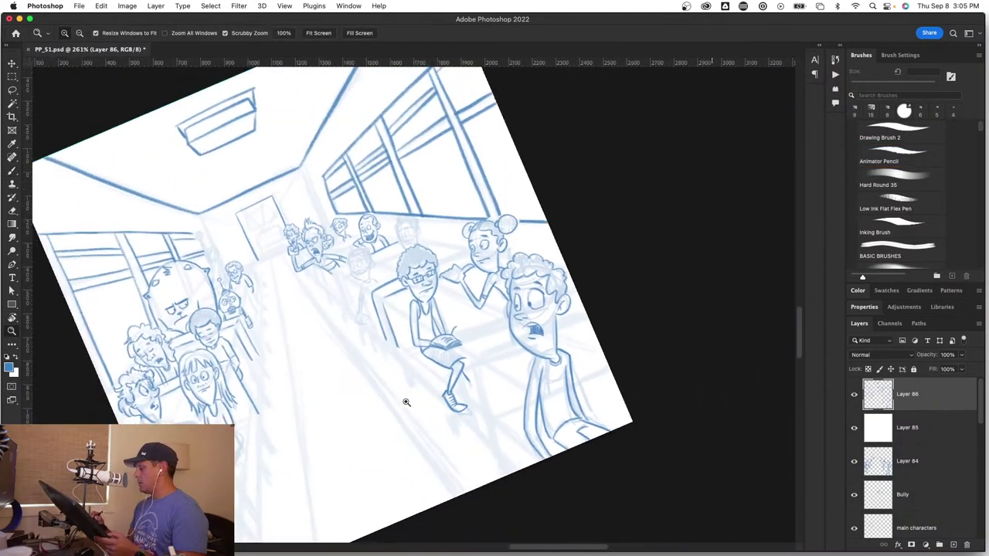
drag(494, 320, 530, 326)
drag(601, 360, 637, 348)
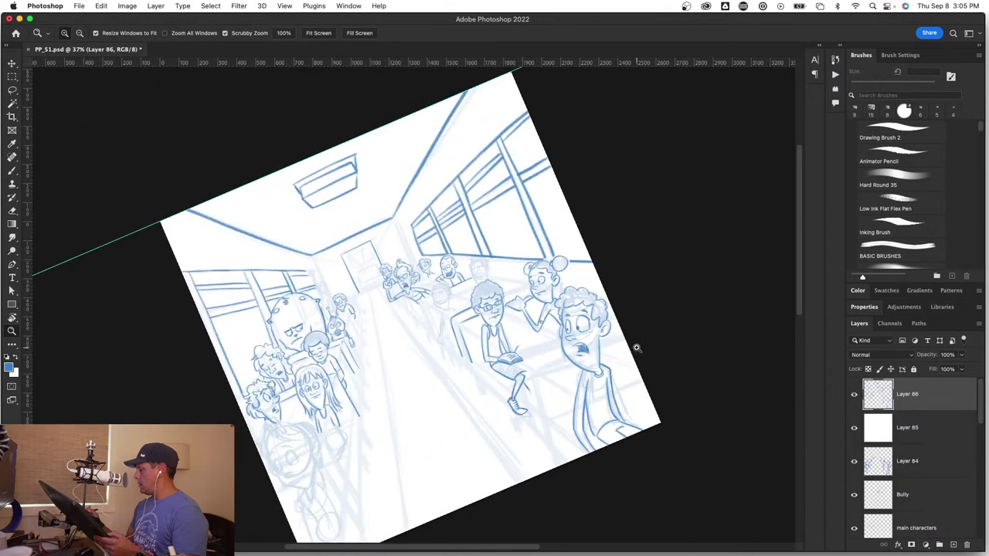
drag(601, 385, 680, 397)
key(r)
drag(572, 420, 501, 225)
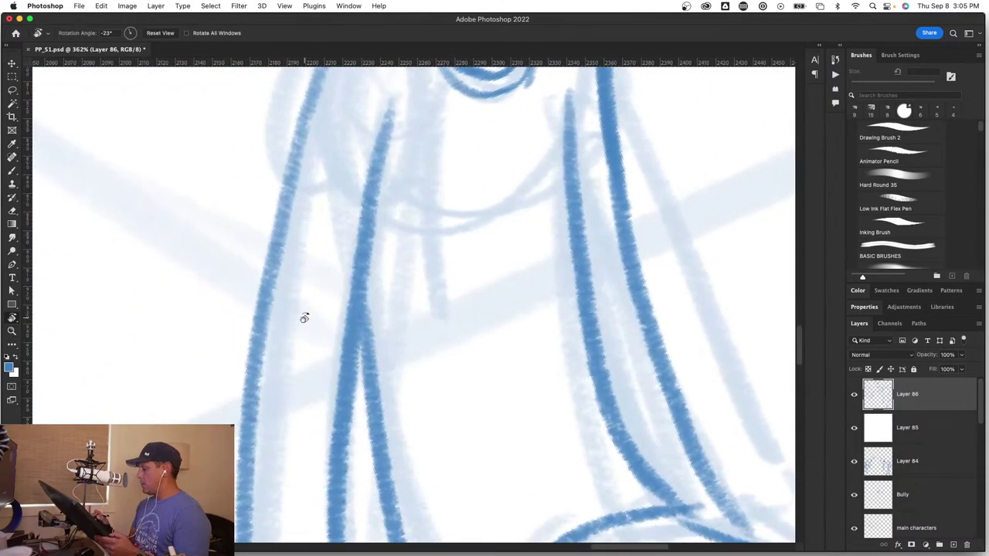
key(b)
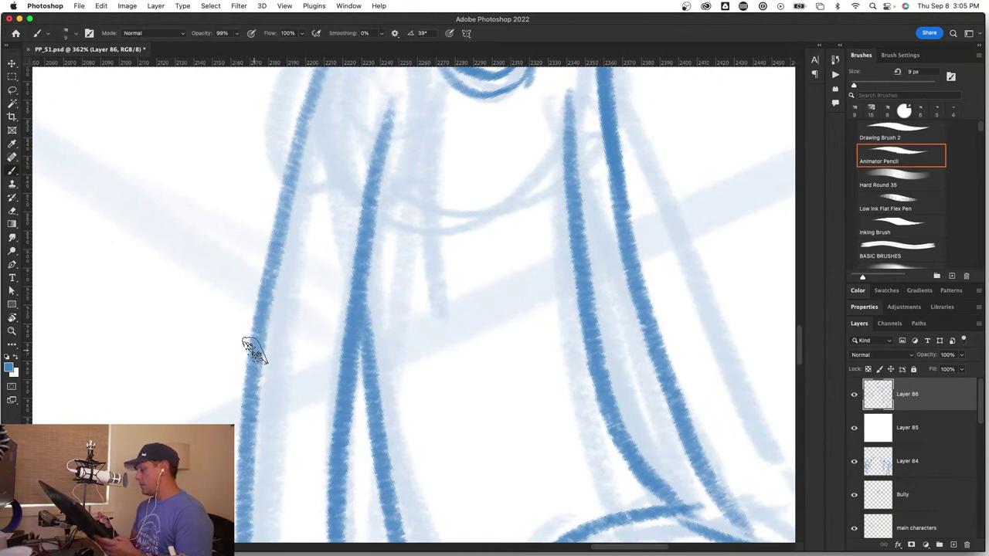
drag(251, 354, 334, 364)
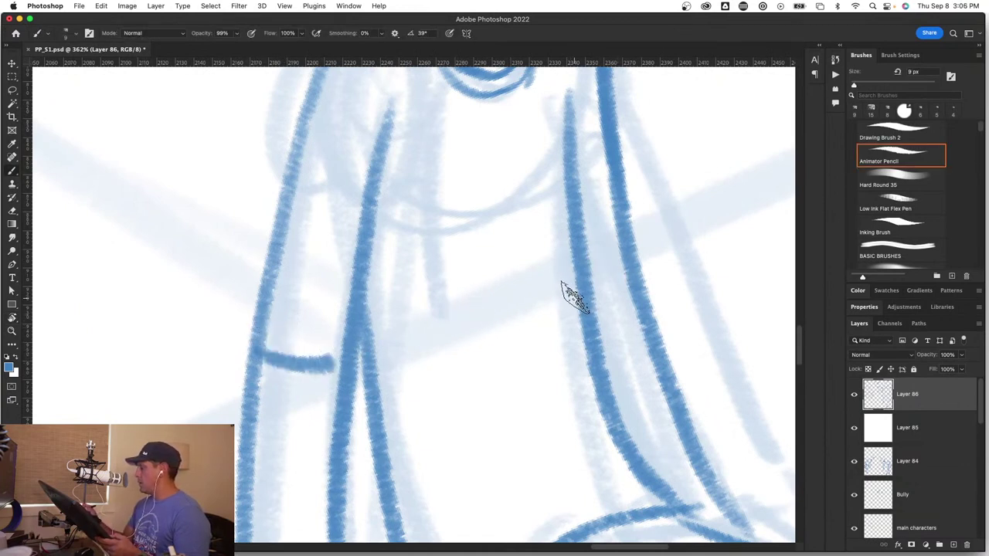
drag(575, 293, 638, 276)
Step: Draw the oval nose of the still untraced foreground kid on the opposite side of the aisle
mouse_move(537, 209)
mouse_down()
mouse_move(412, 274)
mouse_move(513, 290)
mouse_move(536, 213)
mouse_move(417, 266)
mouse_up()
key(z)
drag(452, 366, 309, 376)
mouse_move(474, 385)
mouse_down()
mouse_move(497, 385)
mouse_move(332, 421)
mouse_move(308, 438)
mouse_move(363, 386)
mouse_move(430, 380)
mouse_up()
key(b)
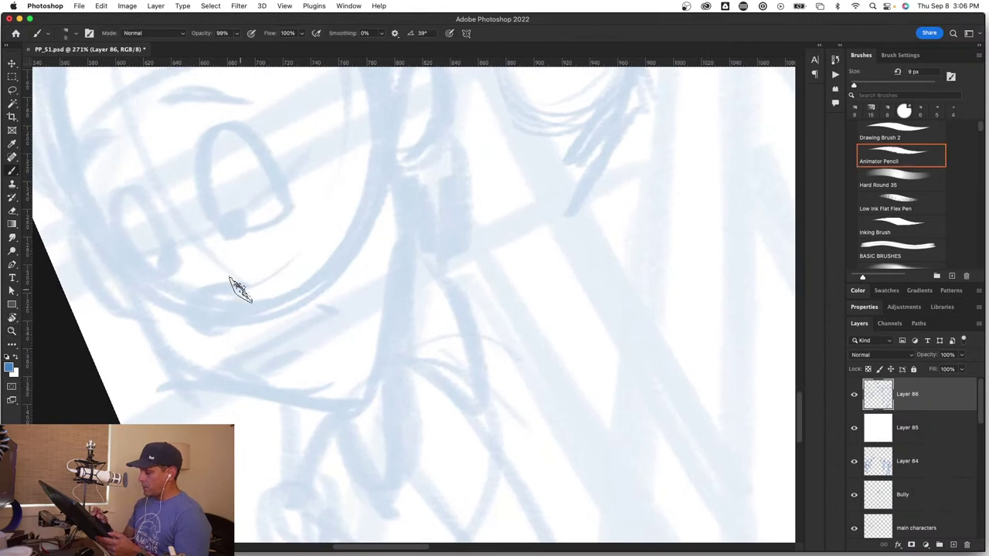
mouse_move(236, 286)
mouse_down()
mouse_move(189, 321)
mouse_move(235, 307)
mouse_up()
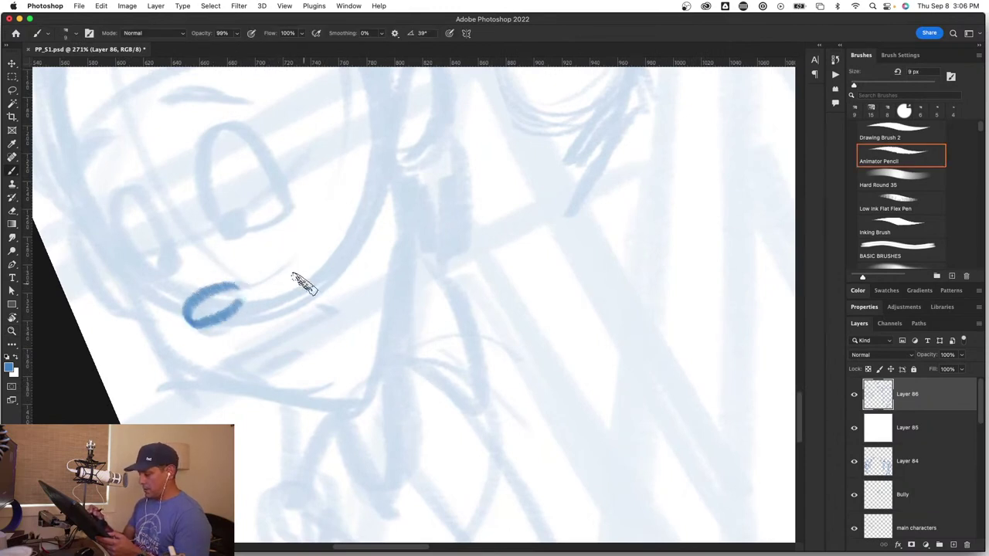
Step: Draw both of the kid's eyes as tall ovals with flat lower lids, and fill in small pupils looking down
mouse_move(382, 334)
mouse_down()
mouse_move(452, 389)
mouse_move(466, 435)
mouse_up()
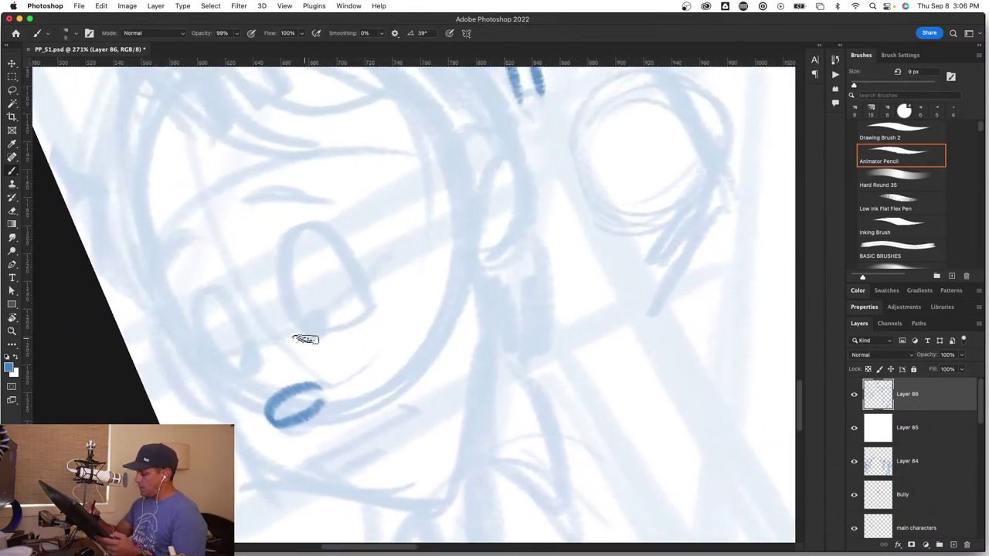
mouse_move(305, 334)
mouse_down()
mouse_move(338, 330)
mouse_move(373, 303)
mouse_up()
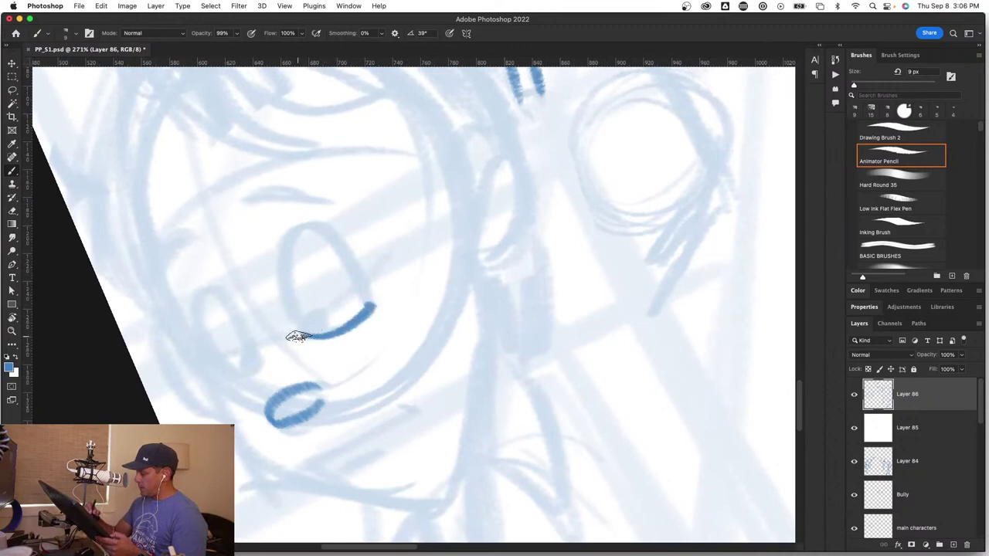
mouse_move(293, 333)
mouse_down()
mouse_move(295, 262)
mouse_move(328, 260)
mouse_up()
key(super+z)
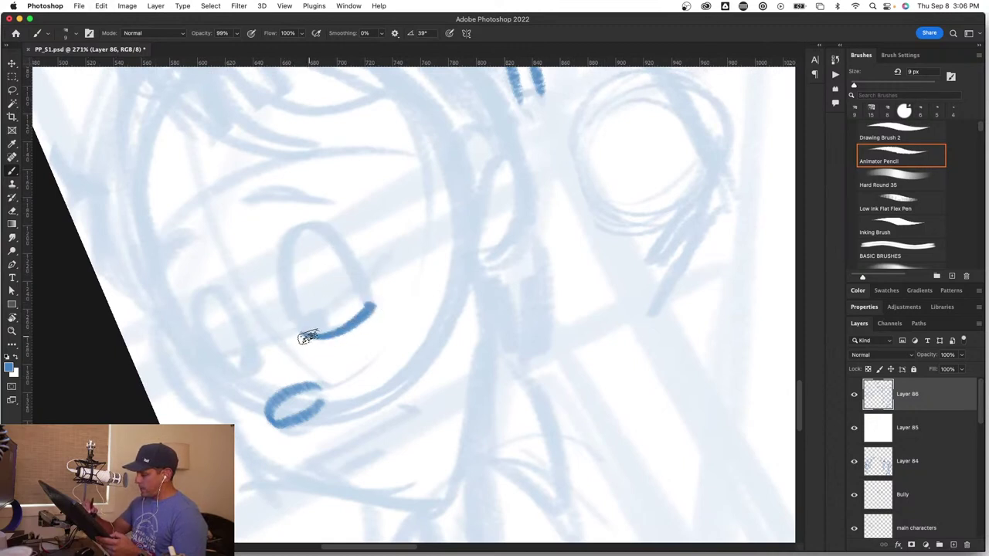
mouse_move(309, 336)
mouse_down()
mouse_move(285, 315)
mouse_move(283, 270)
mouse_move(299, 252)
mouse_move(326, 257)
mouse_move(351, 288)
mouse_move(316, 323)
mouse_up()
mouse_move(261, 368)
mouse_down()
mouse_move(224, 297)
mouse_move(204, 291)
mouse_move(201, 324)
mouse_move(216, 366)
mouse_move(249, 360)
mouse_up()
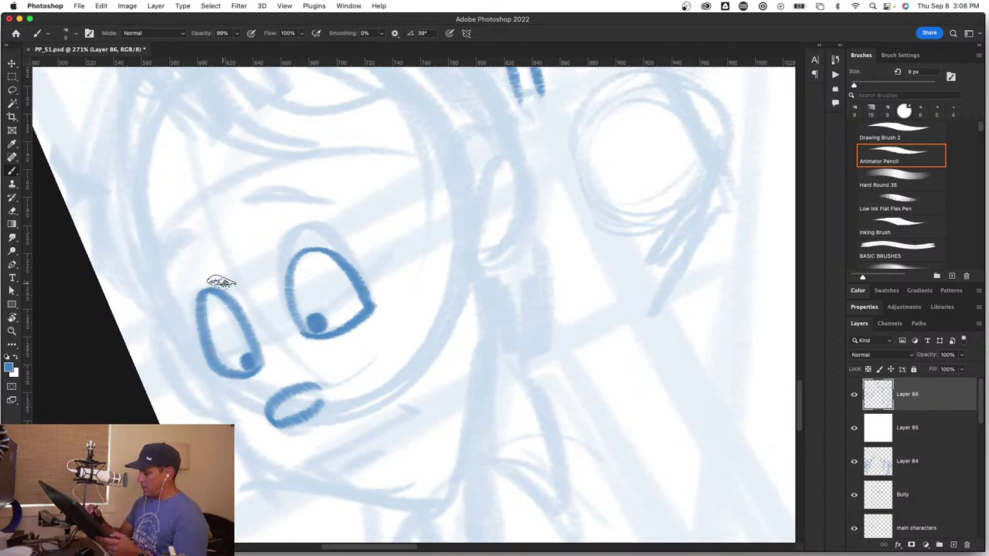
Step: Draw the kid's two thick eyebrows, a straight mouth line and the short lower lip mark beneath it
mouse_move(160, 264)
mouse_down()
mouse_move(188, 237)
mouse_move(196, 243)
mouse_up()
mouse_move(306, 193)
mouse_down()
mouse_move(279, 197)
mouse_move(317, 197)
mouse_up()
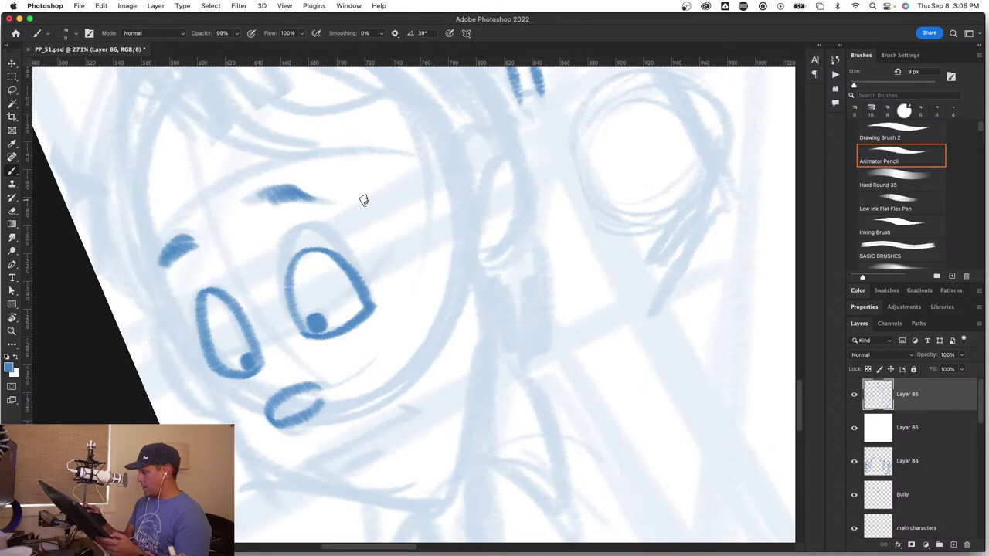
drag(296, 476, 419, 413)
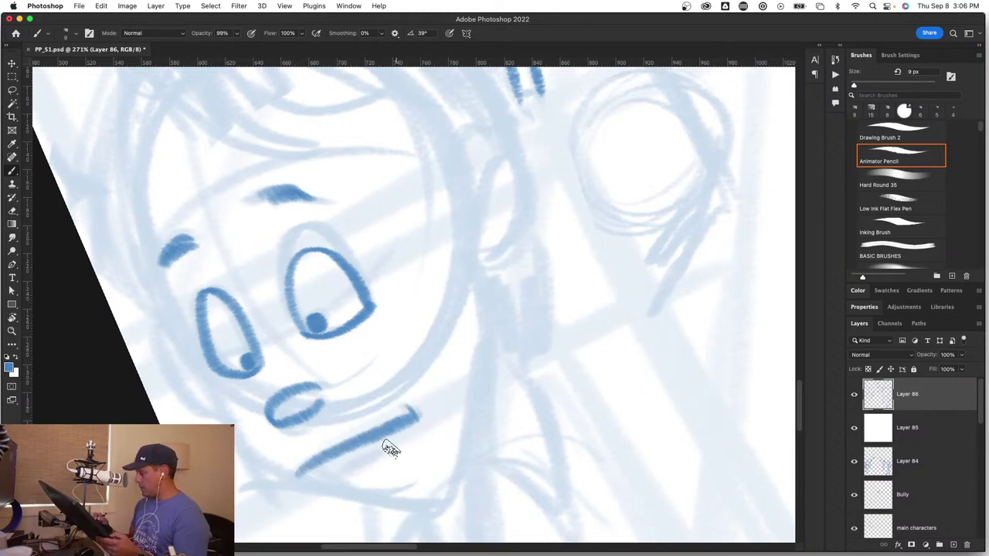
mouse_move(338, 464)
mouse_down()
mouse_move(384, 452)
mouse_move(379, 439)
mouse_up()
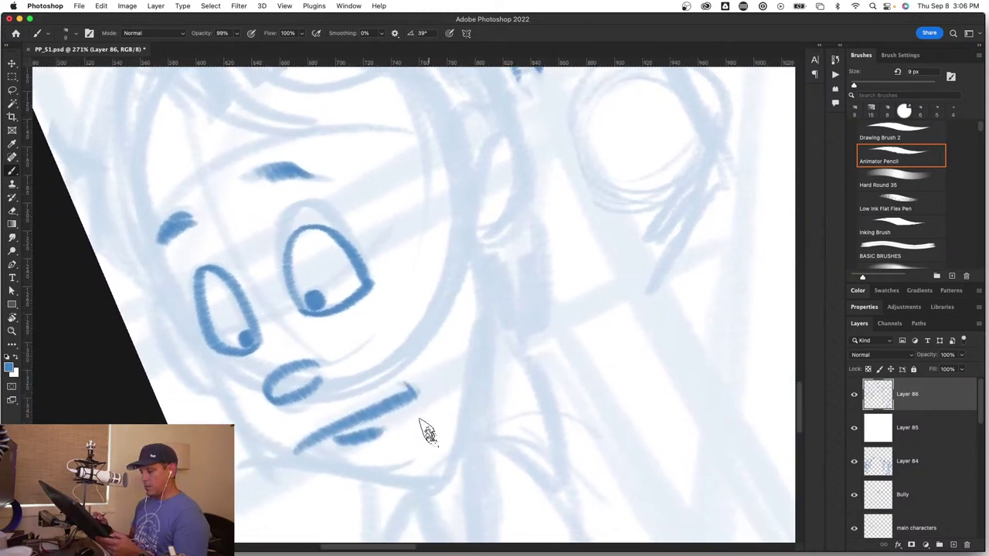
Step: Rotate the canvas to set the face upright, then draw both sides of the jaw down to the chin and the far ear
key(r)
mouse_move(496, 442)
mouse_down()
mouse_move(410, 471)
mouse_move(424, 464)
mouse_up()
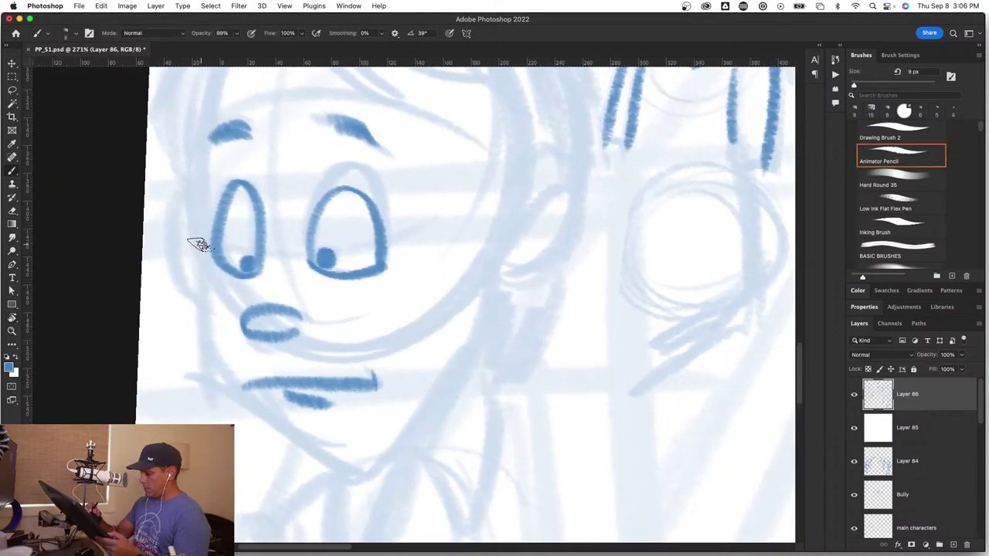
mouse_move(199, 246)
mouse_down()
mouse_move(189, 331)
mouse_move(198, 375)
mouse_move(255, 427)
mouse_move(320, 459)
mouse_up()
key(super+z)
mouse_move(203, 236)
mouse_down()
mouse_move(203, 374)
mouse_move(240, 409)
mouse_move(363, 462)
mouse_up()
mouse_move(488, 278)
mouse_down()
mouse_move(479, 309)
mouse_move(369, 452)
mouse_move(346, 424)
mouse_move(377, 425)
mouse_move(365, 424)
mouse_up()
key(super+space)
key(space)
drag(384, 347, 392, 402)
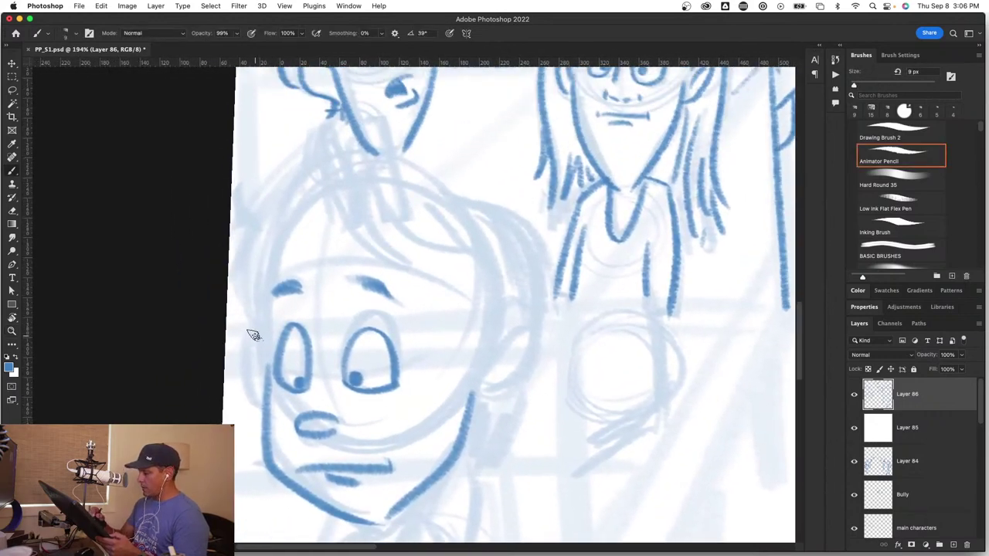
drag(253, 335, 260, 408)
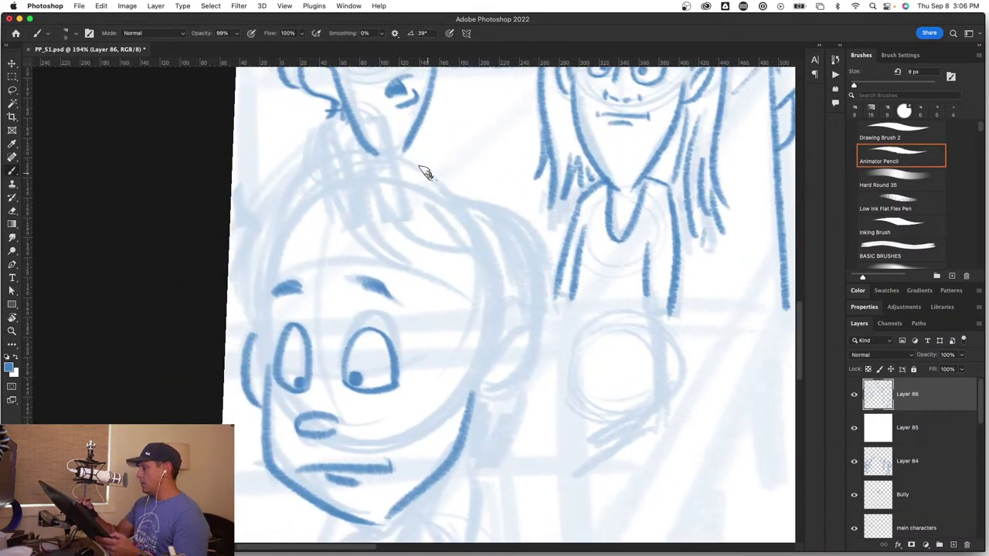
Step: Erase the jaw line of the kid behind where it overlaps the hair, then draw the pointed hair outline and the forehead's far edge
drag(423, 182, 361, 116)
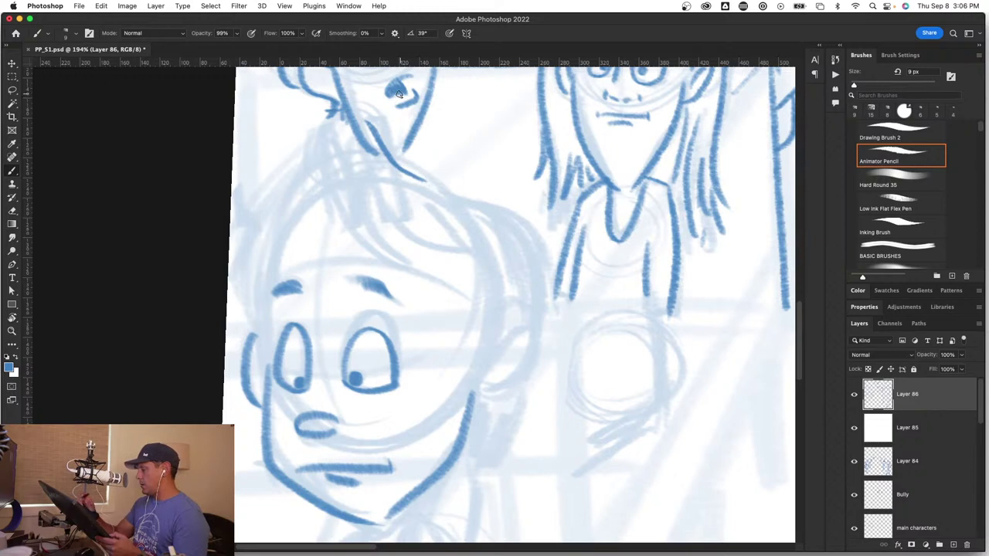
key(super+z)
mouse_move(324, 128)
mouse_down()
mouse_move(338, 115)
mouse_move(363, 143)
mouse_move(356, 168)
mouse_up()
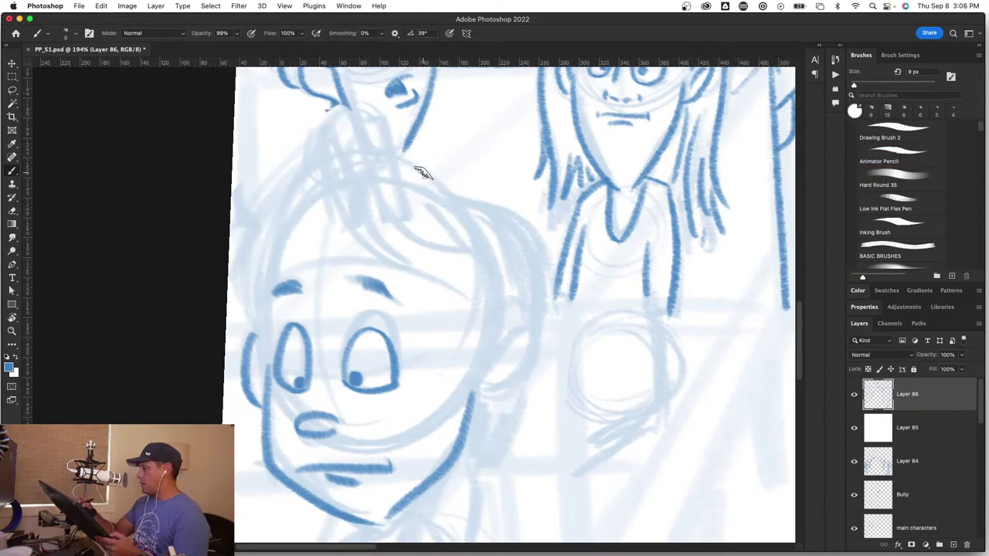
drag(427, 183, 335, 121)
key(super+z)
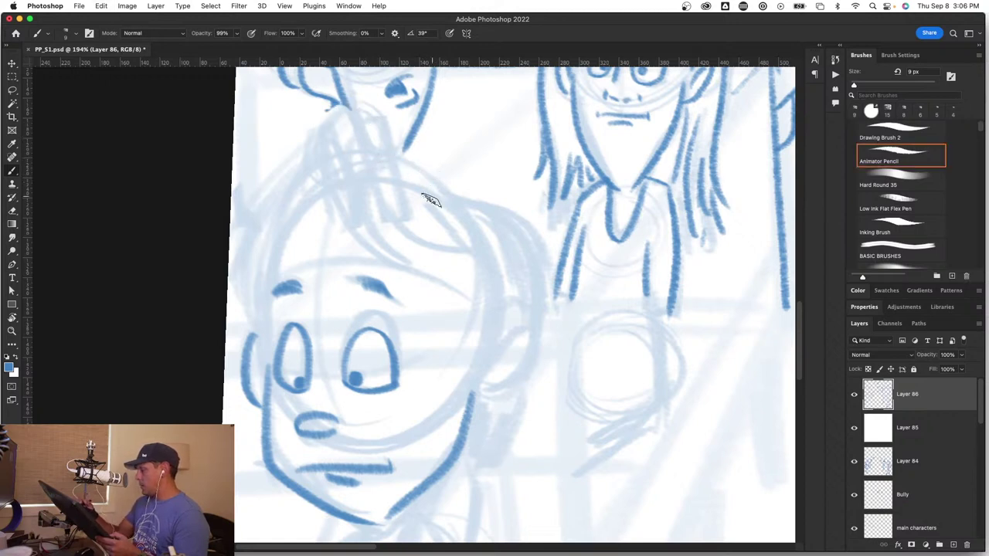
mouse_move(441, 192)
mouse_down()
mouse_move(292, 133)
mouse_move(281, 194)
mouse_move(234, 270)
mouse_move(261, 330)
mouse_up()
mouse_move(285, 229)
mouse_down()
mouse_move(265, 294)
mouse_move(265, 377)
mouse_up()
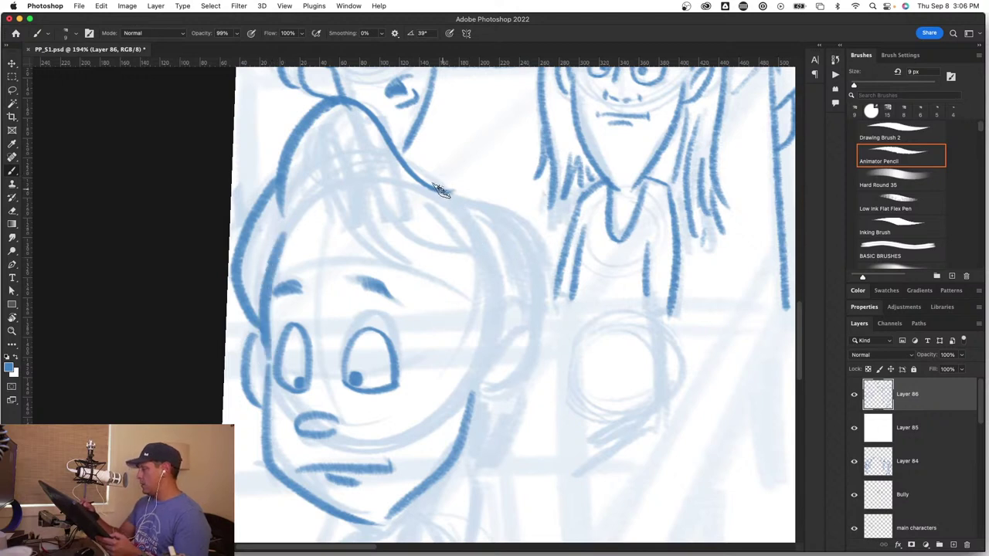
Step: Draw the kid's forward-swept quiff and the back outline of the hair, plus the near ear with its inner fold
mouse_move(301, 182)
mouse_down()
mouse_move(316, 224)
mouse_move(459, 217)
mouse_move(474, 165)
mouse_move(471, 207)
mouse_move(536, 320)
mouse_move(558, 332)
mouse_up()
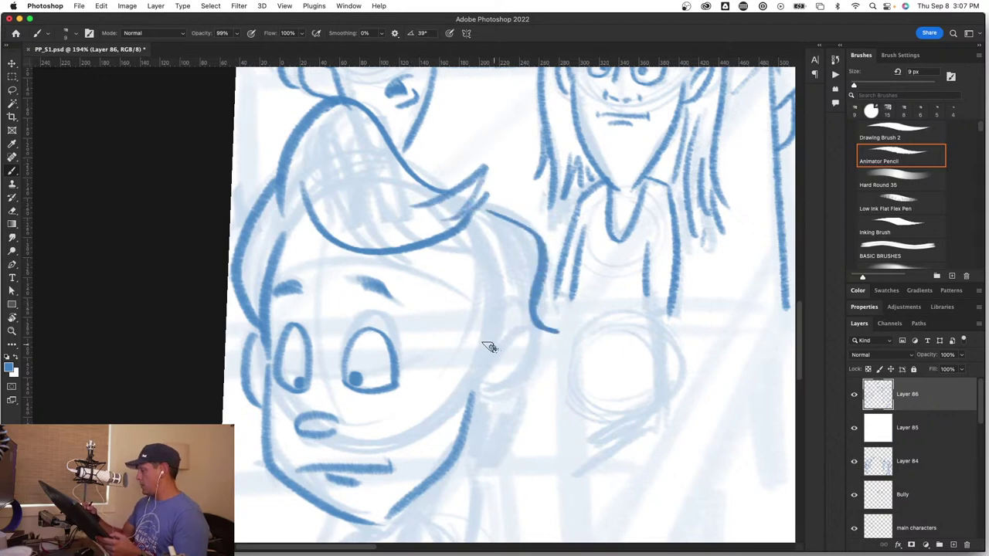
mouse_move(490, 344)
mouse_down()
mouse_move(484, 358)
mouse_move(520, 368)
mouse_move(472, 397)
mouse_move(519, 346)
mouse_up()
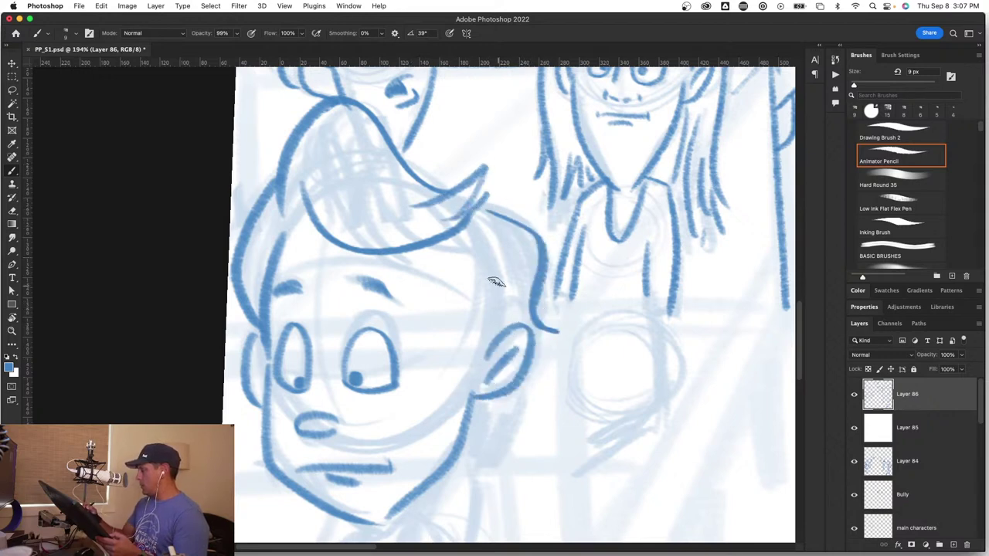
Step: Draw the hairline stepping down from the quiff into a sideburn at the ear, and close the flicked hair tip behind the ear
drag(424, 244, 479, 275)
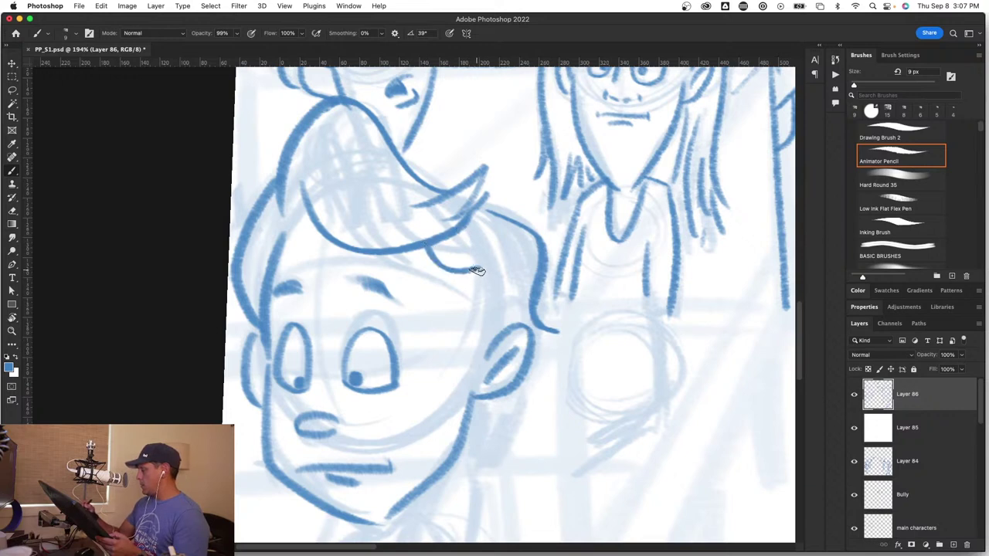
key(super+z)
mouse_move(441, 246)
mouse_down()
mouse_move(477, 307)
mouse_move(466, 344)
mouse_move(484, 360)
mouse_up()
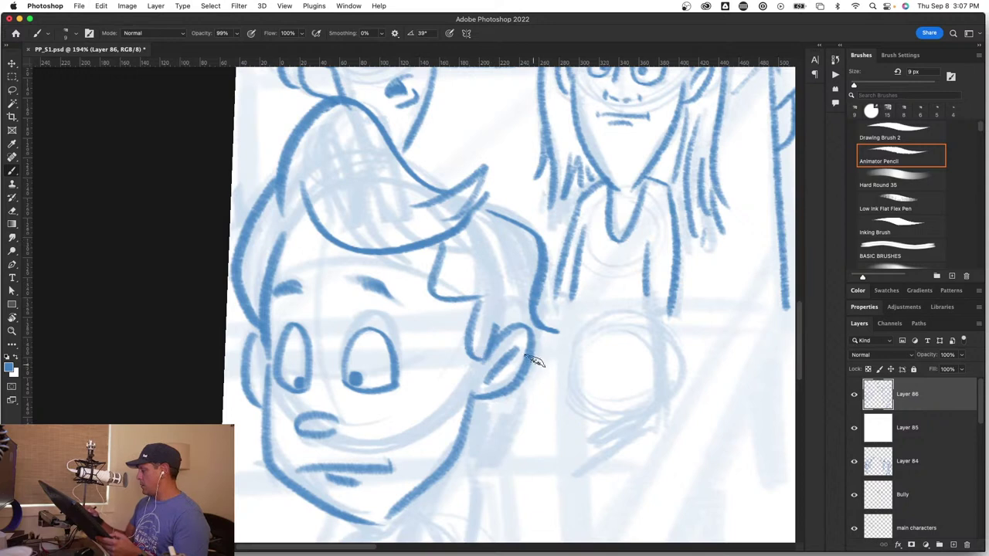
key(super+z)
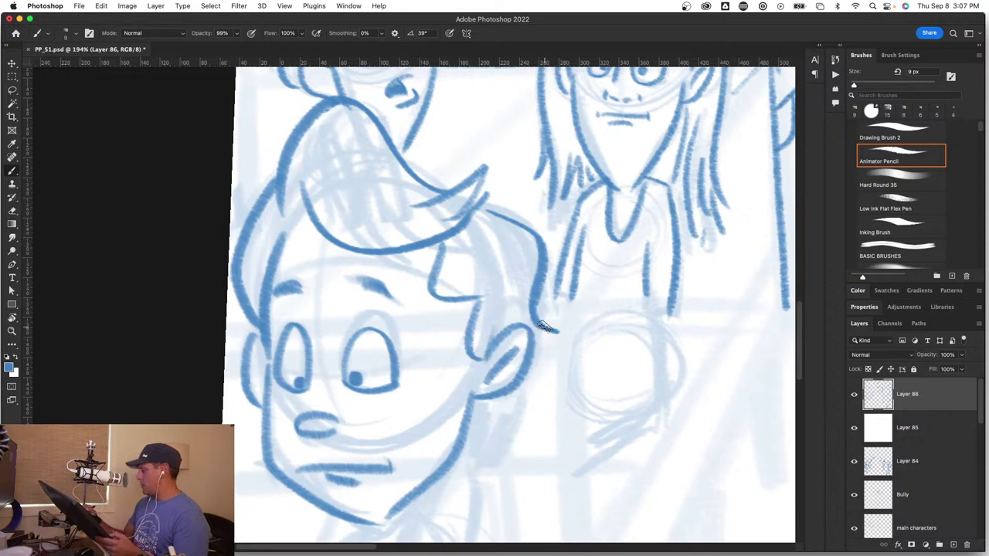
mouse_move(545, 328)
mouse_down()
mouse_move(564, 324)
mouse_move(542, 337)
mouse_up()
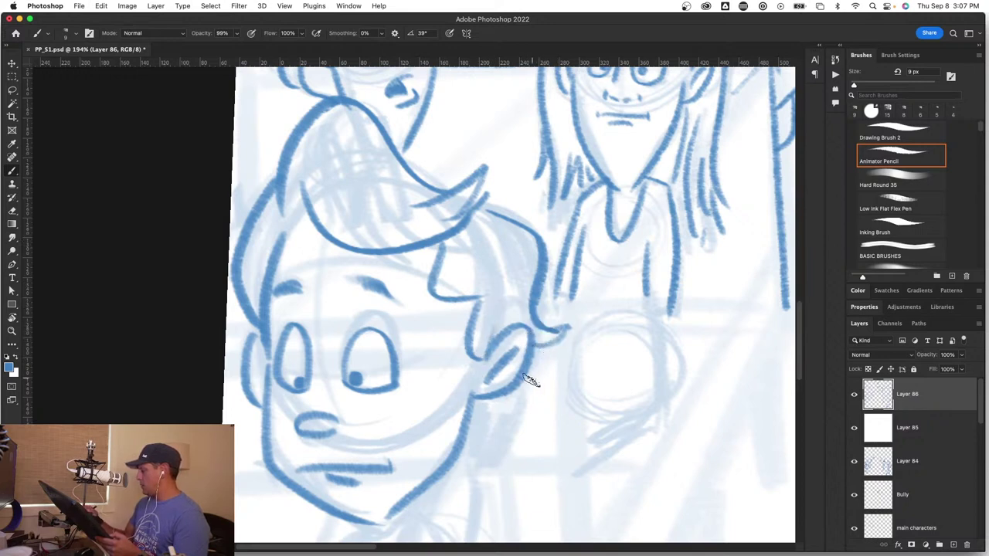
Step: Draw the kid's neck below the chin with a doubled U-shaped collar around it
key(space)
drag(488, 479, 472, 312)
mouse_move(345, 353)
mouse_down()
mouse_move(354, 418)
mouse_move(366, 417)
mouse_up()
drag(387, 347, 361, 418)
drag(337, 356, 368, 432)
drag(392, 341, 364, 435)
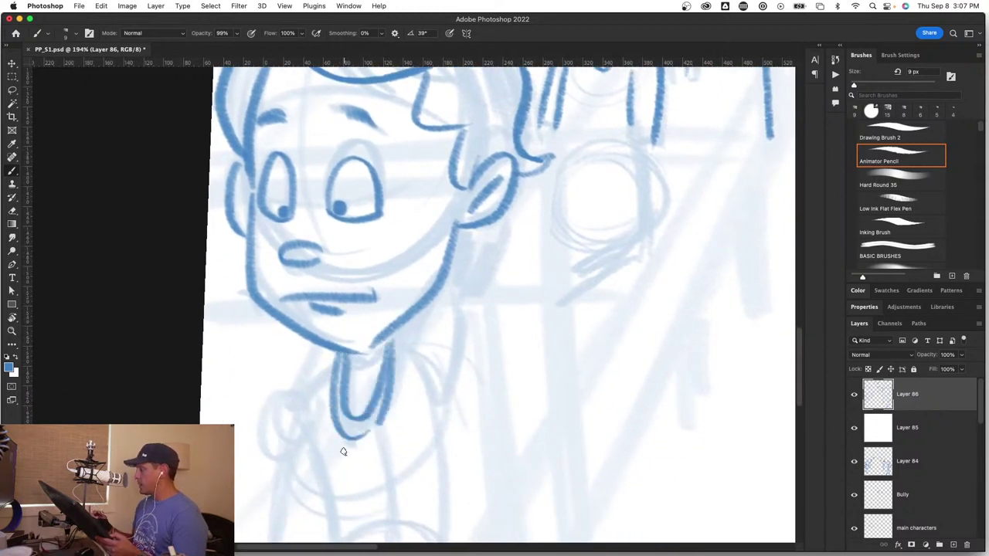
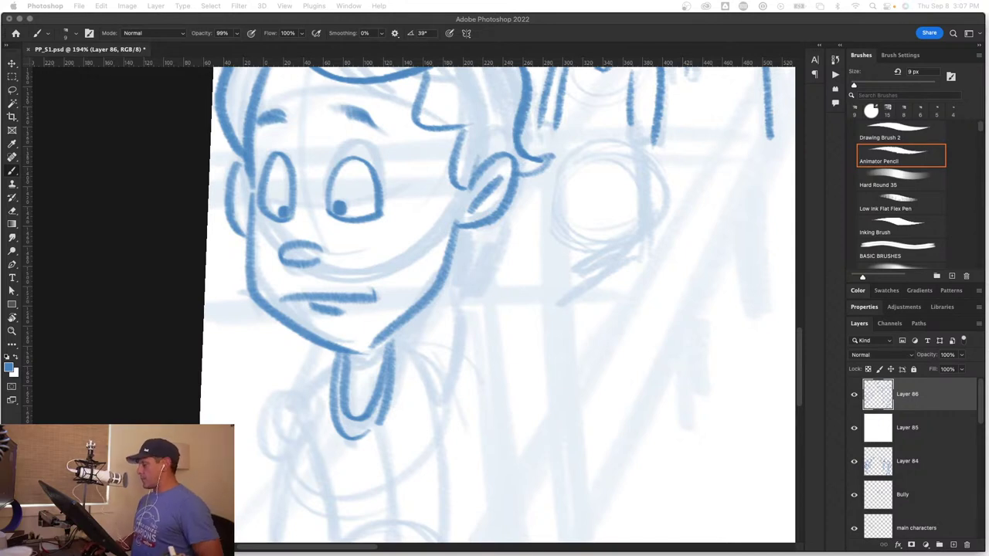
Step: Draw an open book in front of the kid's chest with a V-shaped top edge, outer sides and centre spine, plus the shoulder lines
click(417, 430)
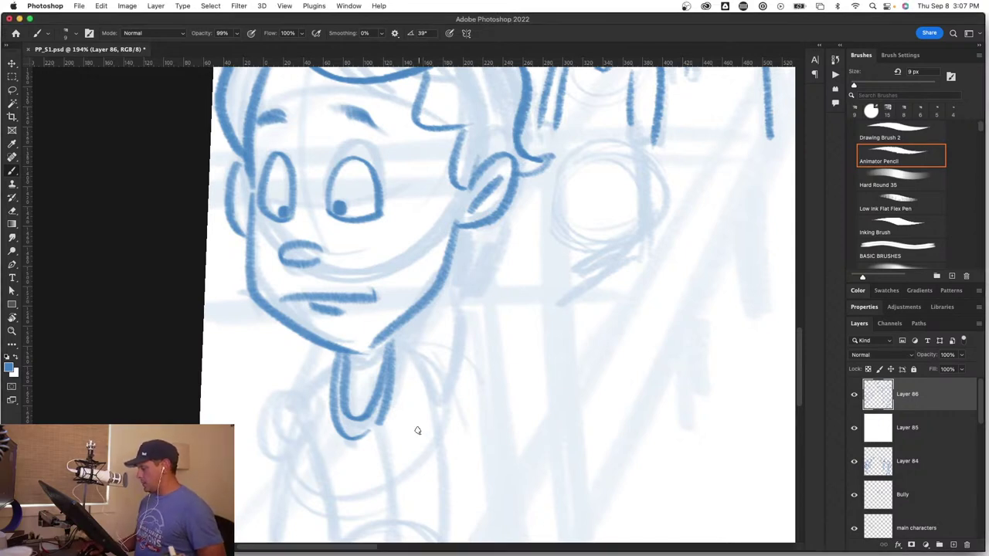
key(z)
drag(425, 441, 372, 437)
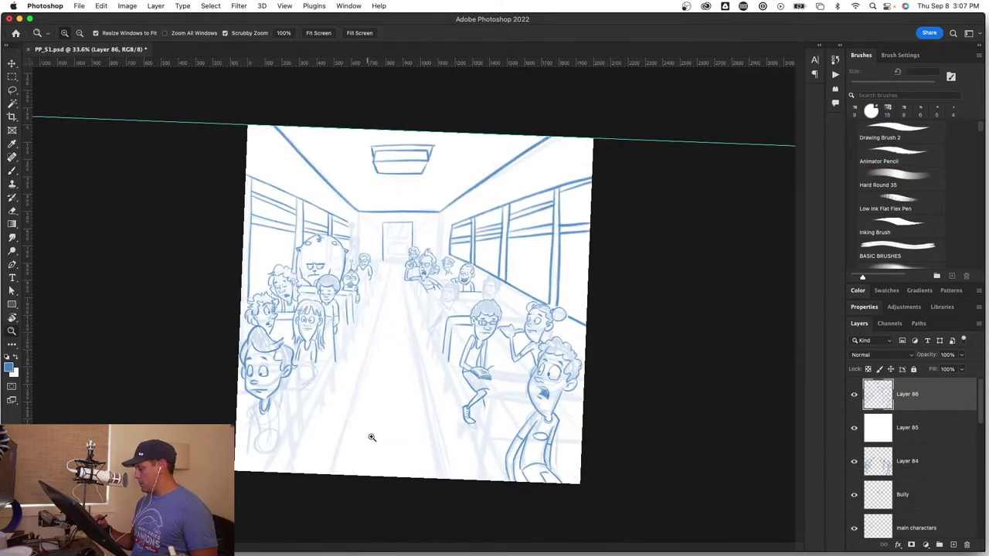
mouse_move(267, 431)
mouse_down()
mouse_move(307, 431)
mouse_move(426, 369)
mouse_move(435, 342)
mouse_up()
key(b)
key(z)
key(b)
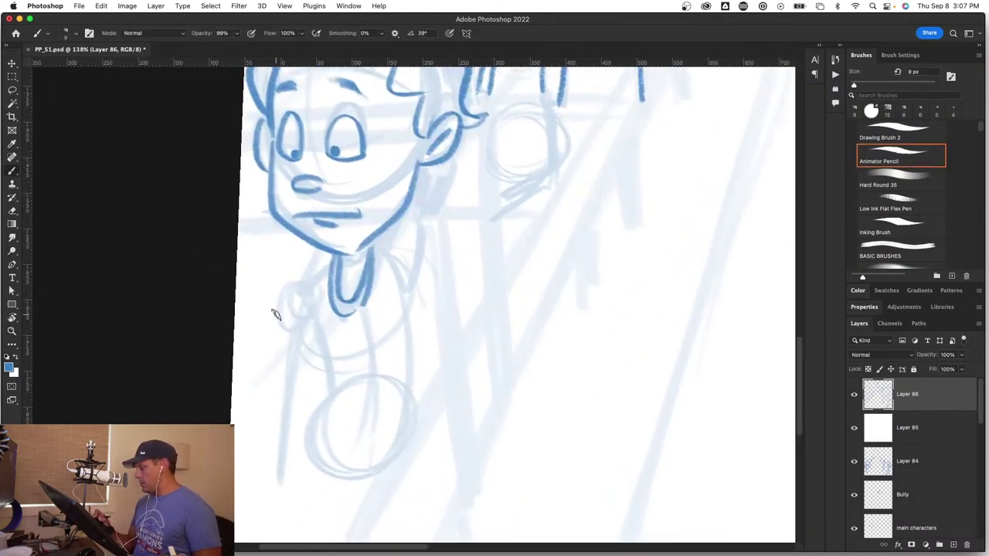
mouse_move(250, 319)
mouse_down()
mouse_move(347, 346)
mouse_move(407, 312)
mouse_up()
mouse_move(312, 354)
mouse_down()
mouse_move(407, 308)
mouse_move(410, 423)
mouse_up()
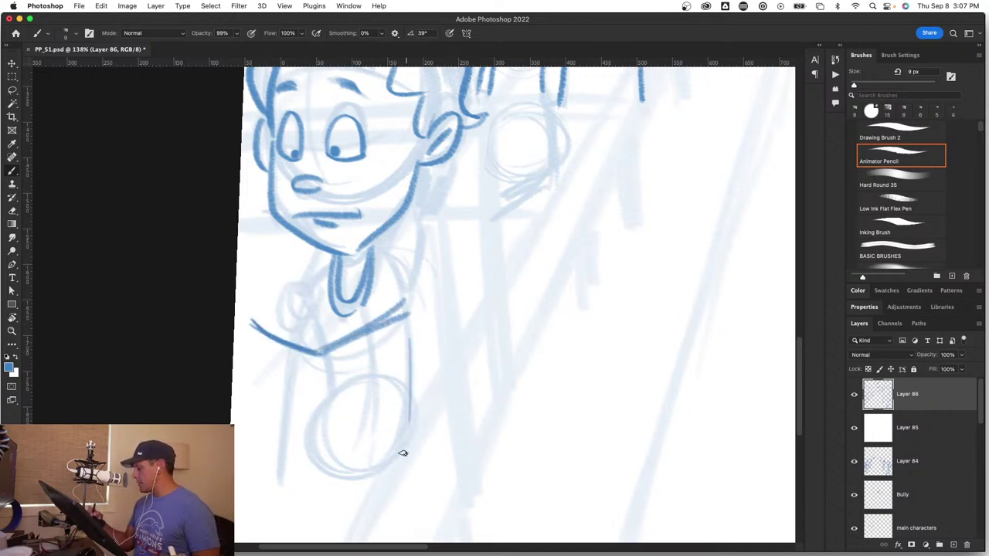
drag(408, 311, 415, 456)
drag(246, 364, 253, 444)
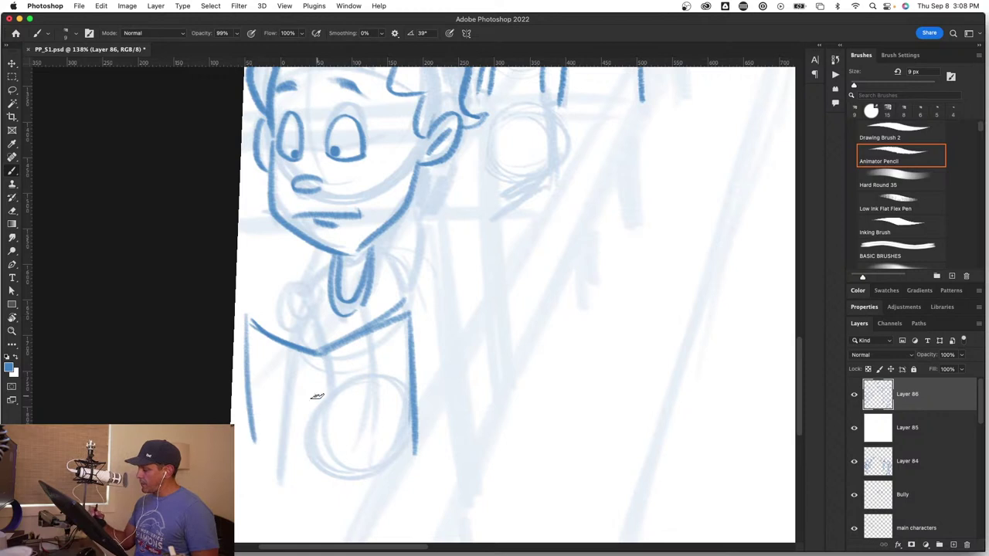
drag(315, 380, 319, 464)
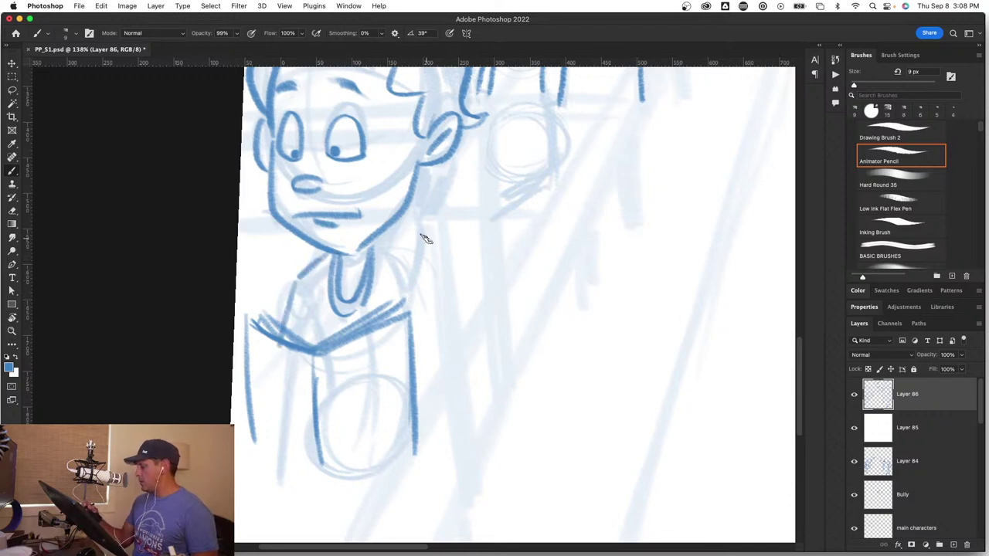
Step: Examine the whole bus scene and the small sketched figure with the raised fist beside the windows for characters still untraced
key(z)
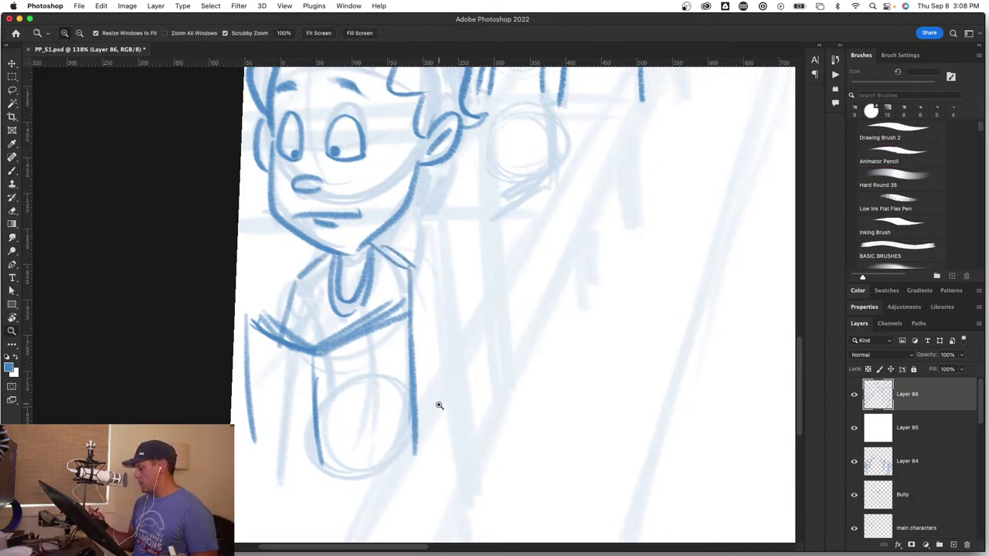
mouse_move(439, 406)
mouse_down()
mouse_move(422, 411)
mouse_move(464, 406)
mouse_up()
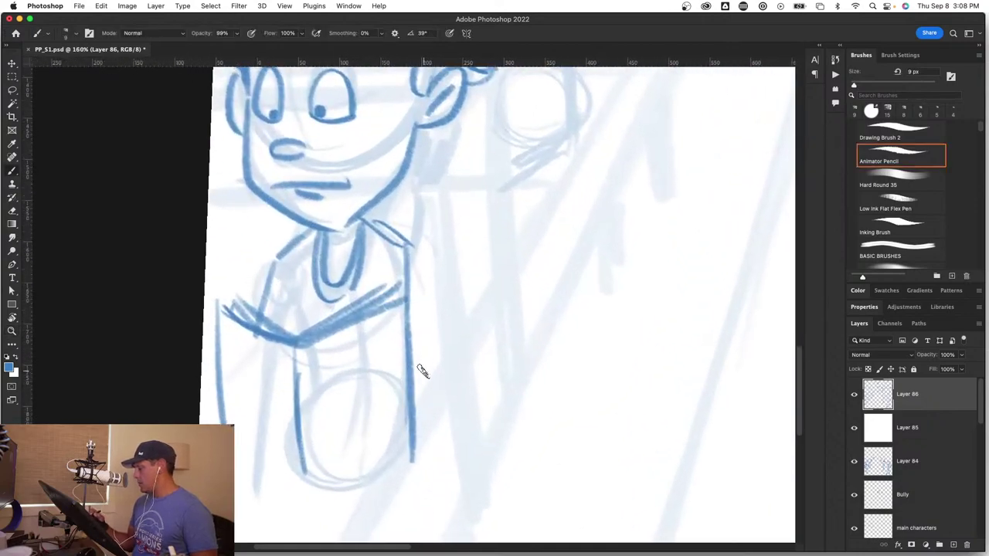
key(z)
scroll(421, 372, down, 10)
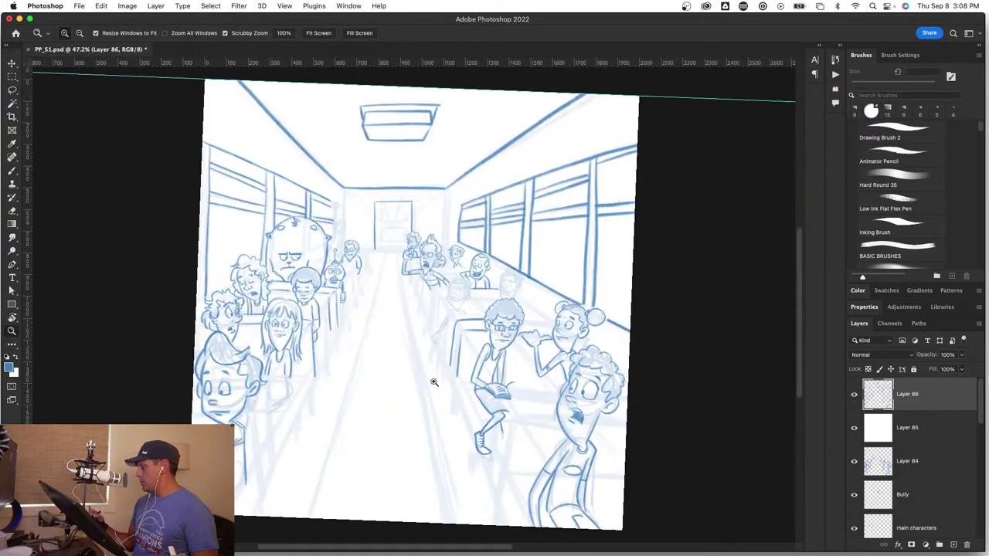
mouse_move(434, 383)
mouse_down()
mouse_move(459, 384)
mouse_move(419, 384)
mouse_up()
scroll(429, 343, up, 4)
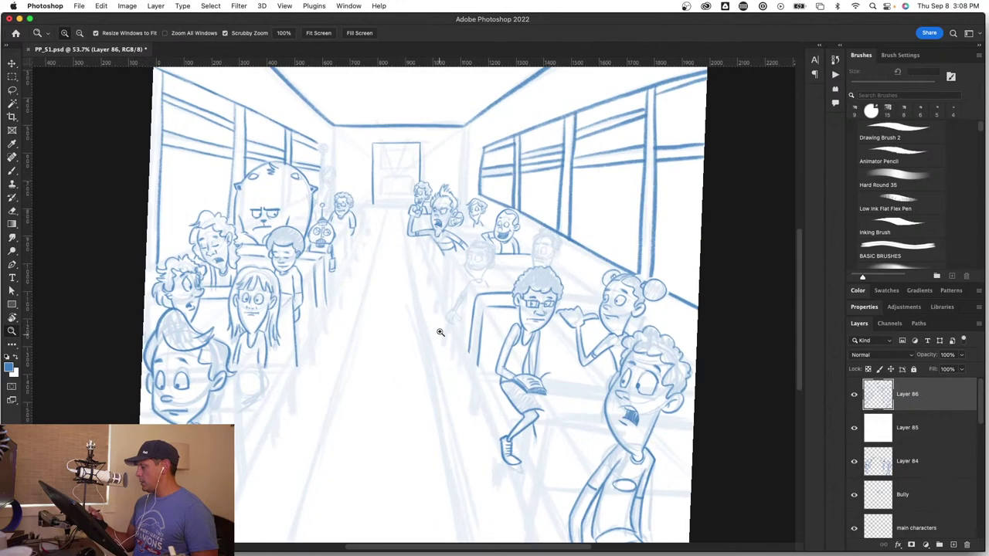
scroll(335, 145, up, 12)
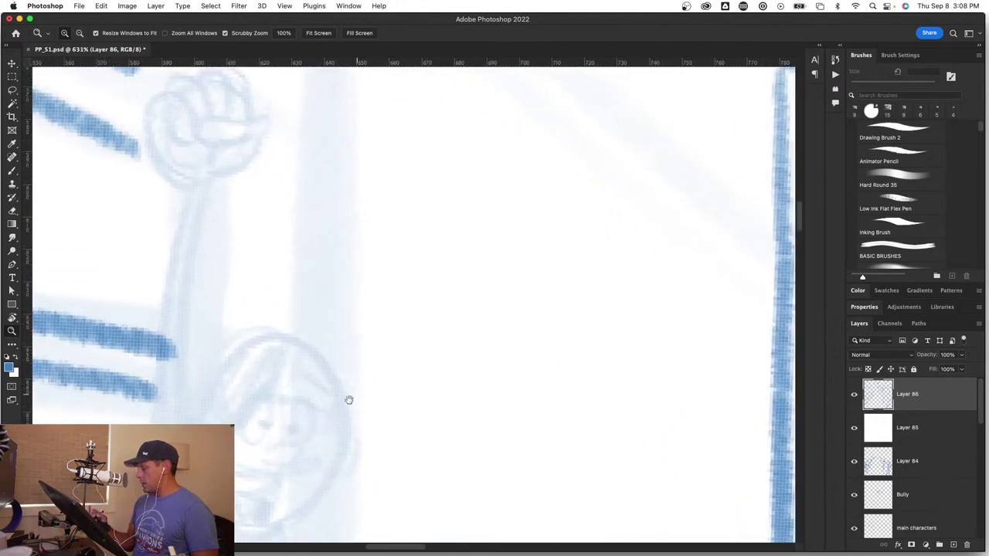
drag(349, 400, 481, 249)
key(b)
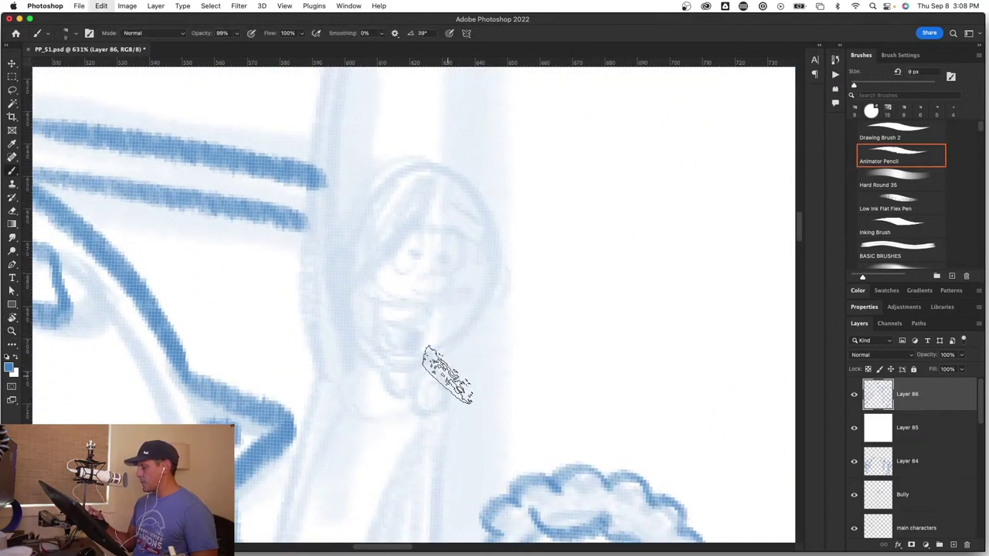
key(z)
scroll(463, 375, down, 13)
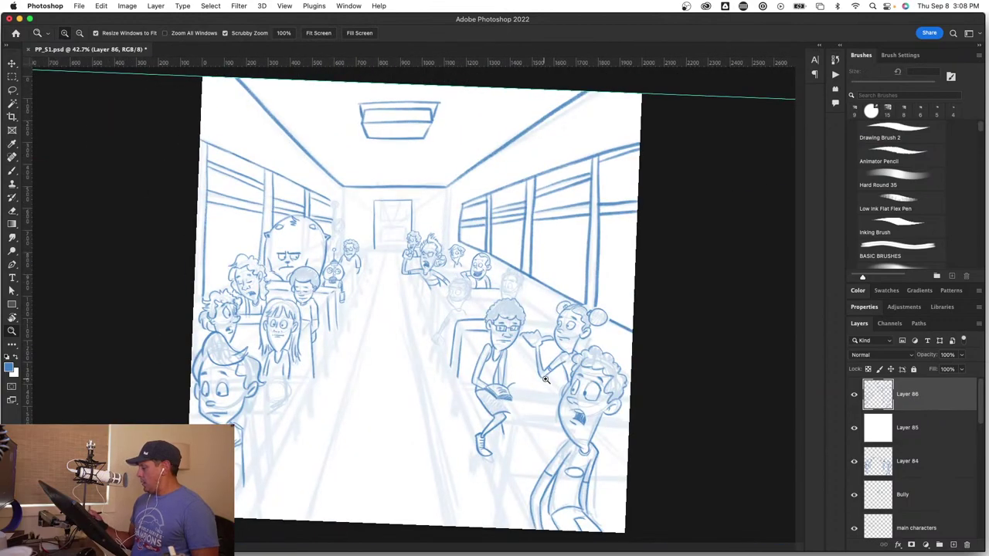
Step: Draw the nose, cheek mark and two oval eyes with side-looking pupils on the kid behind the curly-haired reader, using a 5 px pencil
scroll(546, 379, up, 4)
scroll(591, 401, down, 6)
scroll(536, 290, up, 5)
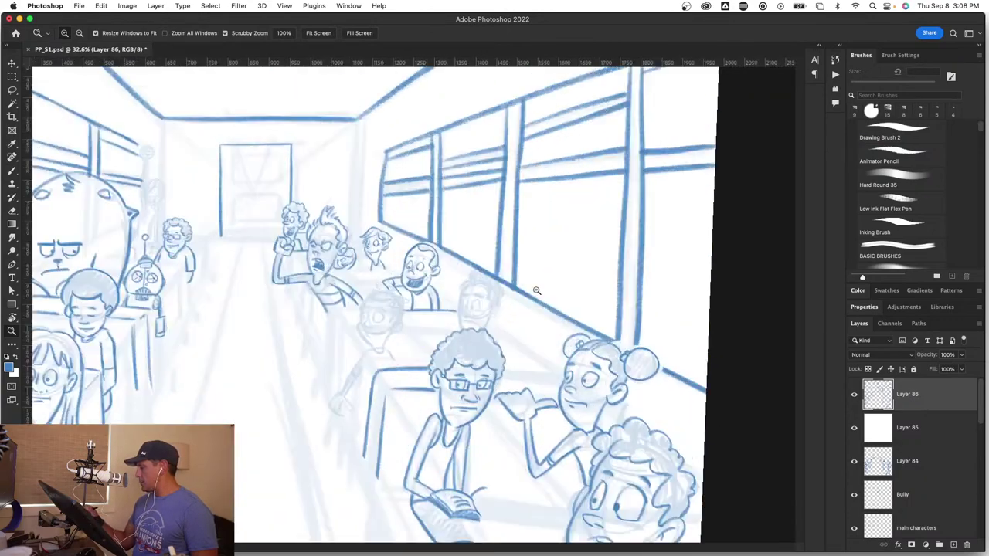
scroll(536, 291, up, 6)
scroll(525, 282, up, 7)
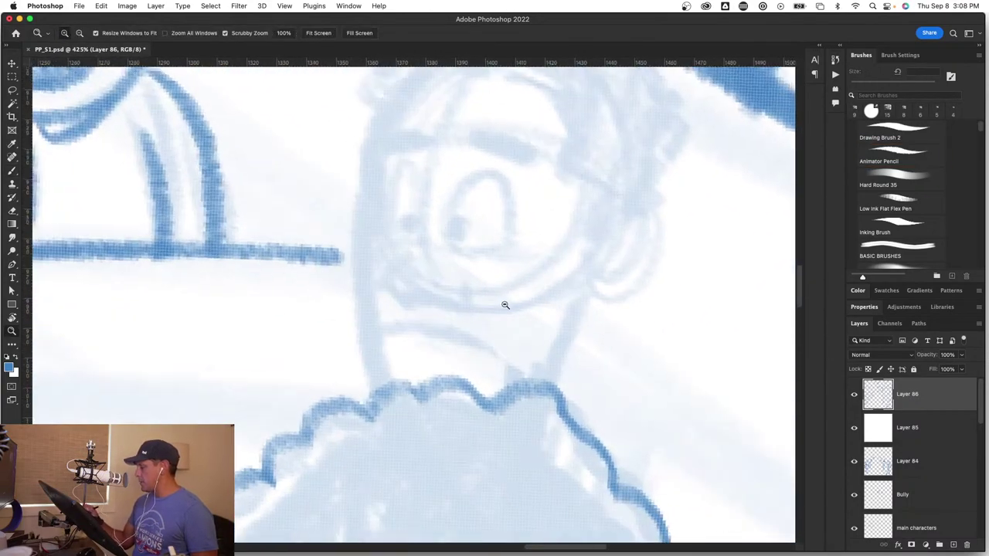
scroll(413, 278, up, 2)
key(b)
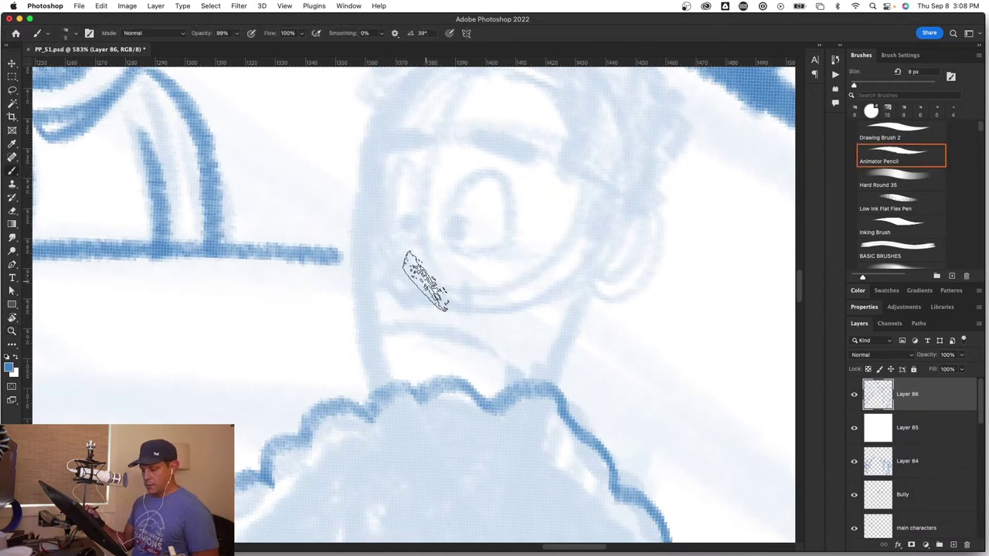
mouse_move(445, 276)
mouse_down()
mouse_move(420, 249)
mouse_move(378, 275)
mouse_move(467, 308)
mouse_up()
mouse_move(498, 176)
mouse_down()
mouse_move(460, 189)
mouse_move(448, 246)
mouse_move(508, 224)
mouse_move(478, 177)
mouse_move(451, 236)
mouse_move(452, 222)
mouse_move(428, 212)
mouse_move(414, 245)
mouse_move(414, 189)
mouse_move(379, 228)
mouse_move(407, 221)
mouse_up()
Step: Draw the curve of the kid's forehead beside the far eye and the rounded clump of hair outside it
key(z)
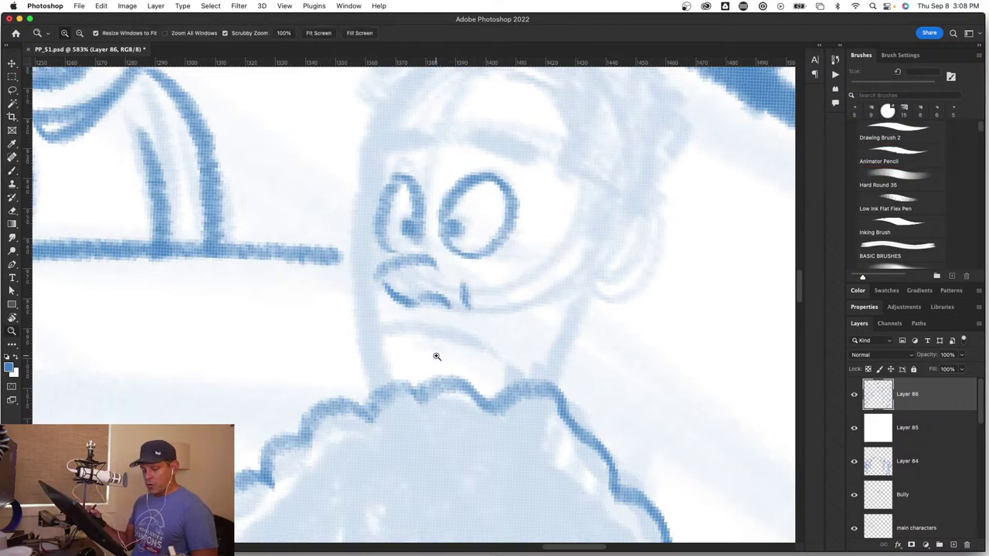
drag(437, 356, 493, 332)
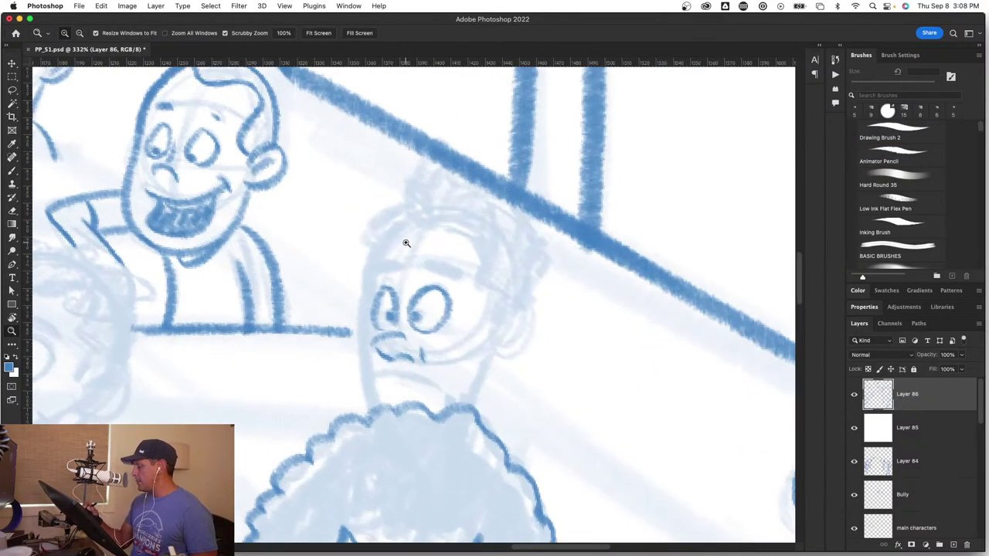
drag(405, 244, 401, 225)
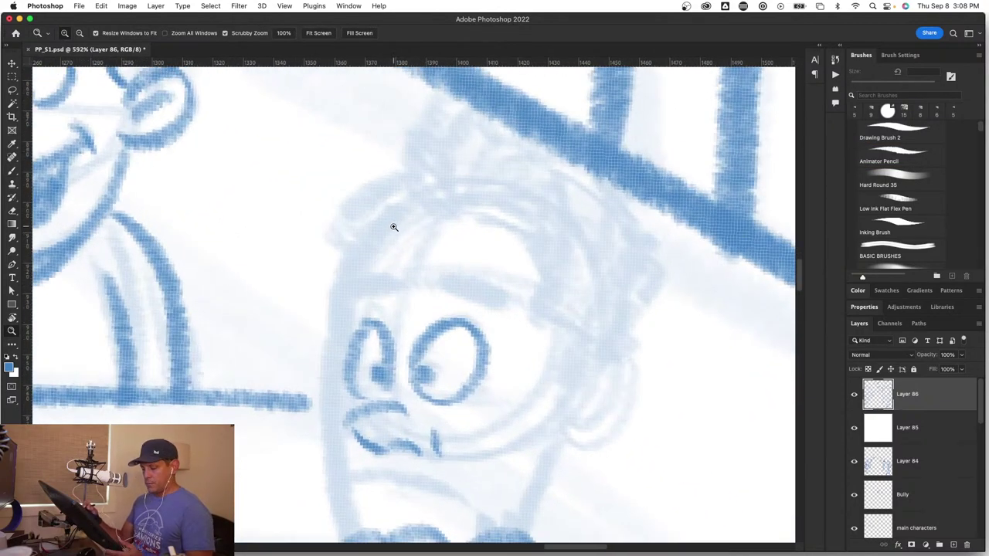
key(b)
drag(362, 233, 329, 323)
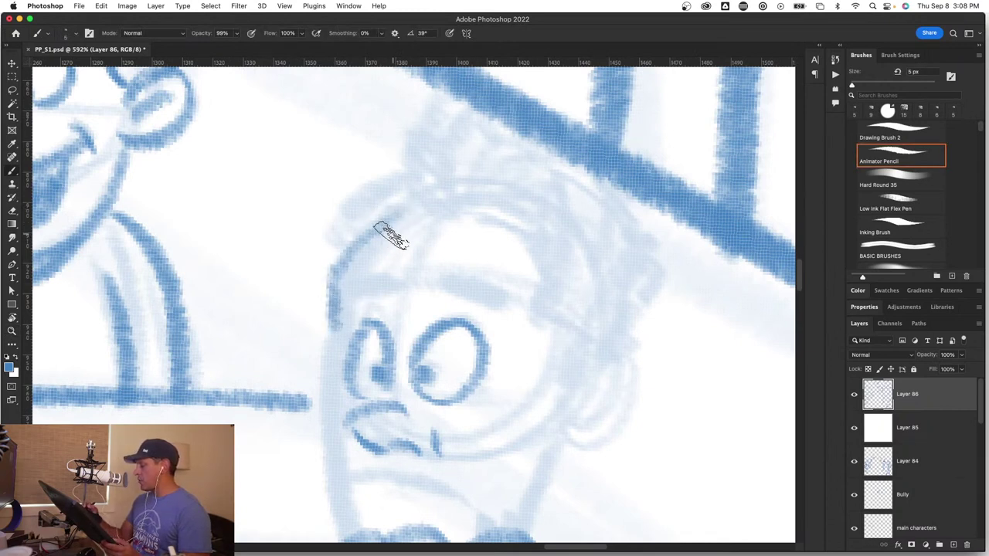
key(super+z)
drag(410, 203, 335, 309)
drag(397, 190, 333, 268)
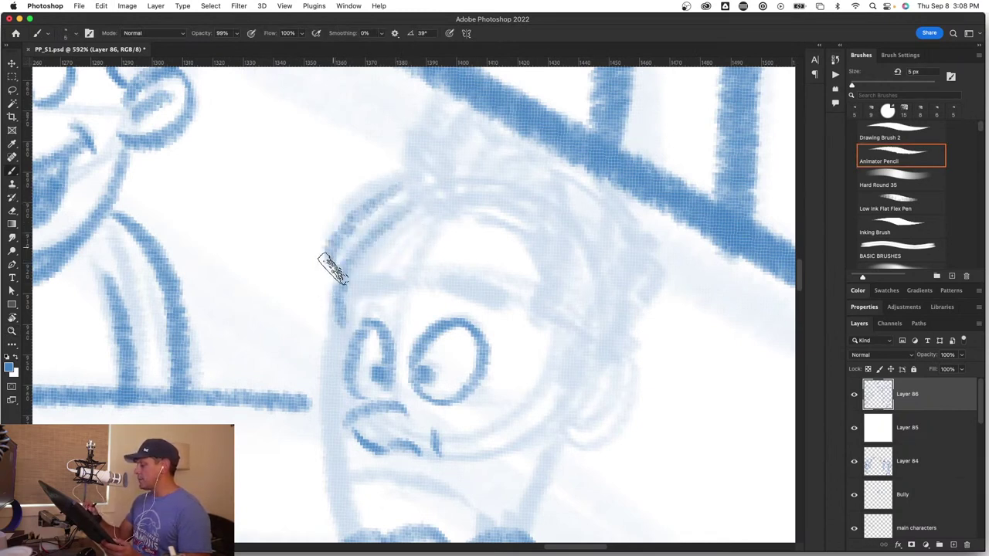
mouse_move(414, 204)
mouse_down()
mouse_move(380, 229)
mouse_move(335, 346)
mouse_up()
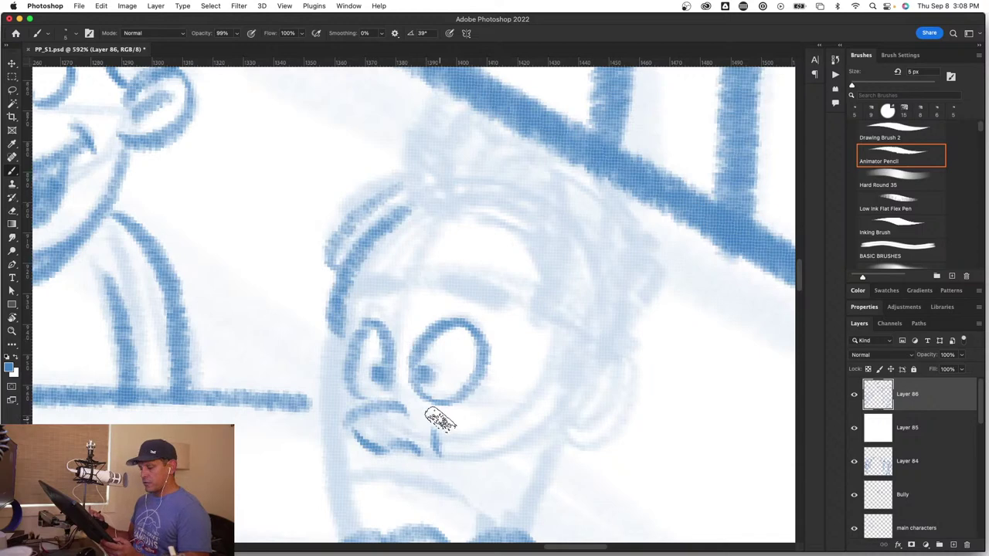
Step: Draw both sides of the kid's face down to the curly hair in front, and add the frowning mouth with a lower lip mark
key(r)
mouse_move(440, 420)
mouse_down()
mouse_move(434, 432)
mouse_move(426, 421)
mouse_move(474, 437)
mouse_move(443, 307)
mouse_up()
mouse_move(316, 188)
mouse_down()
mouse_move(304, 214)
mouse_move(344, 412)
mouse_up()
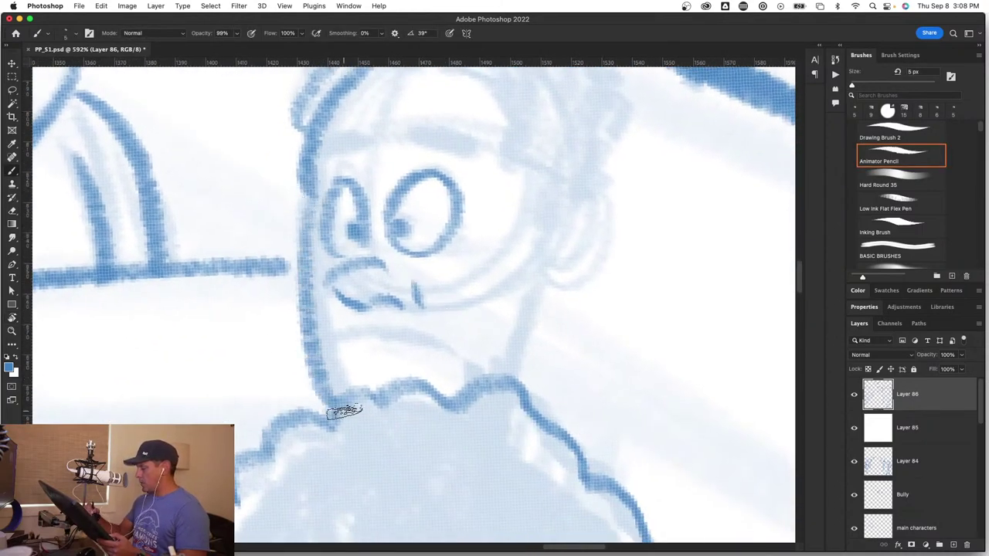
drag(533, 270, 498, 378)
drag(340, 337, 447, 344)
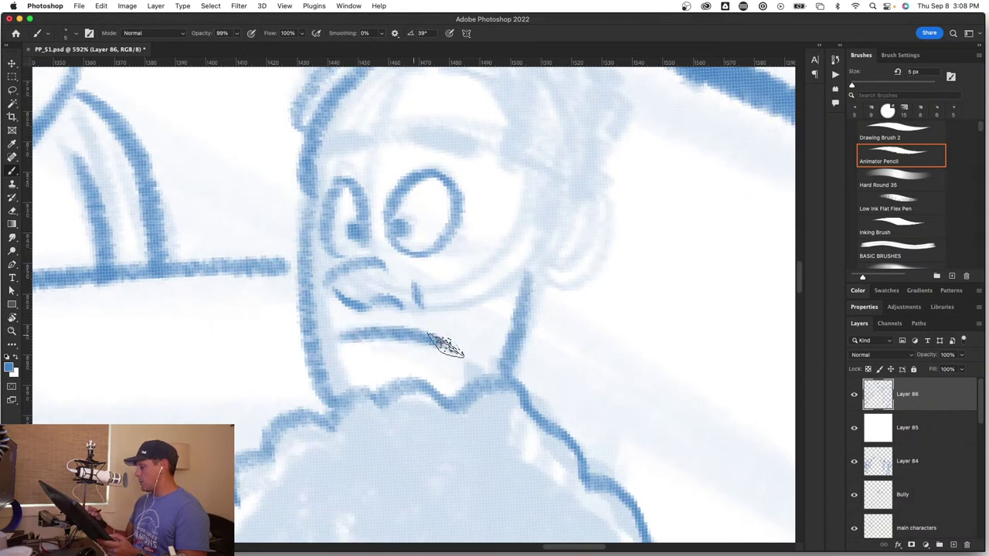
drag(363, 349, 394, 352)
Step: Draw the kid's near ear with its inner mark, and fill in two short thick eyebrows above the eyes
mouse_move(549, 225)
mouse_down()
mouse_move(600, 200)
mouse_move(579, 267)
mouse_move(525, 272)
mouse_up()
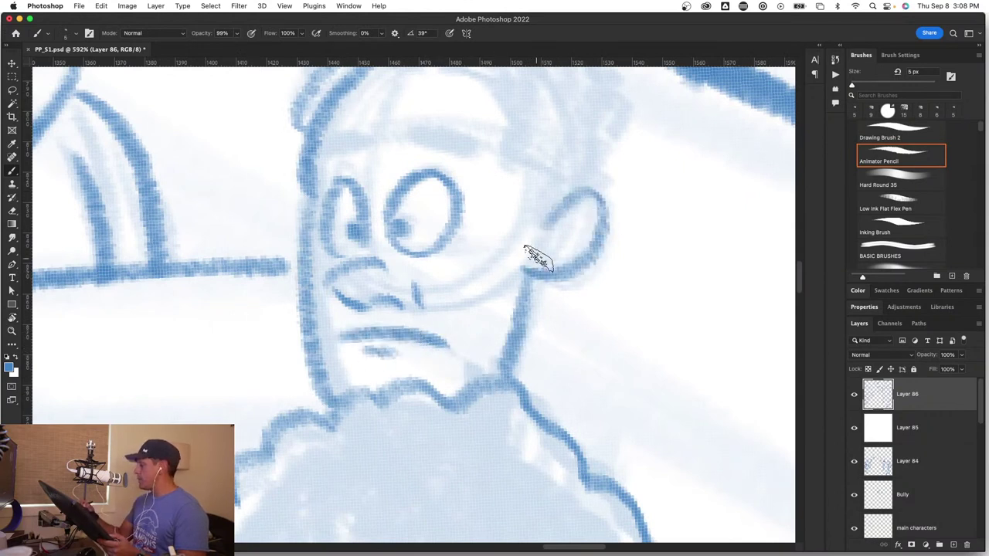
drag(556, 243, 571, 252)
drag(480, 323, 455, 461)
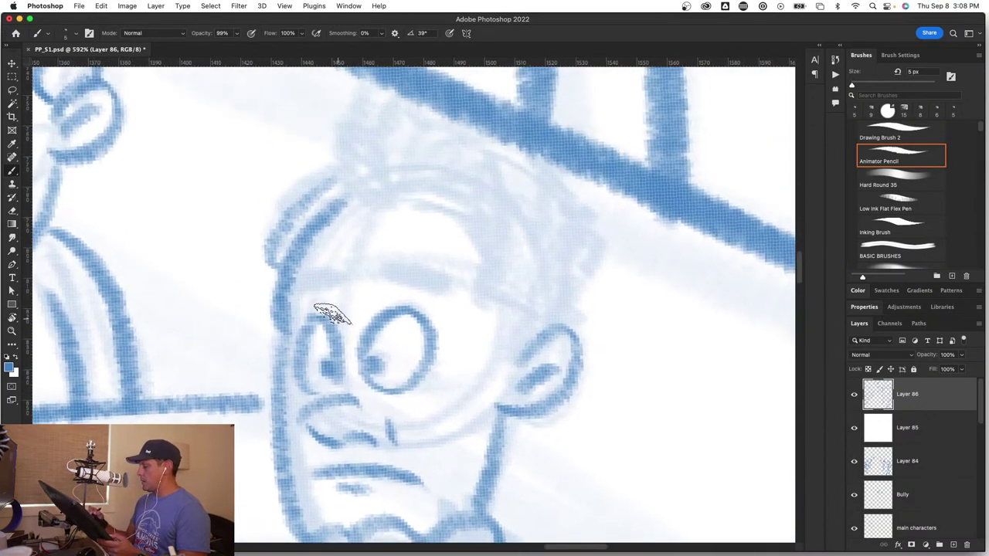
drag(308, 284, 326, 287)
drag(397, 274, 430, 287)
Step: Draw the swept-up front lock of the kid's hair and erase the window frame lines that cross the hair
mouse_move(423, 412)
mouse_down()
mouse_move(402, 435)
mouse_move(395, 466)
mouse_up()
mouse_move(305, 226)
mouse_down()
mouse_move(265, 242)
mouse_move(254, 293)
mouse_move(311, 236)
mouse_up()
mouse_move(359, 263)
mouse_down()
mouse_move(322, 166)
mouse_move(378, 124)
mouse_move(382, 189)
mouse_up()
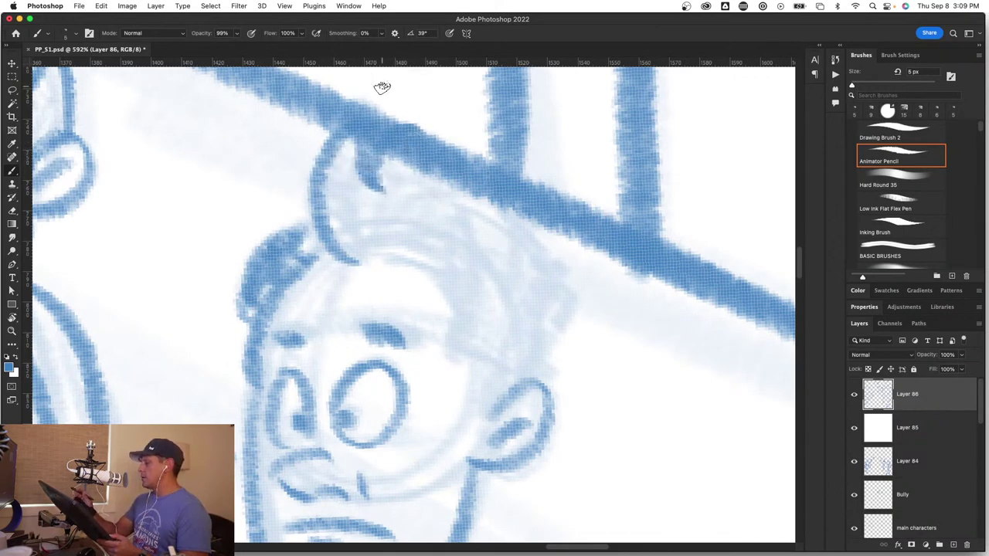
mouse_move(354, 132)
mouse_down()
mouse_move(368, 176)
mouse_move(444, 124)
mouse_move(457, 155)
mouse_up()
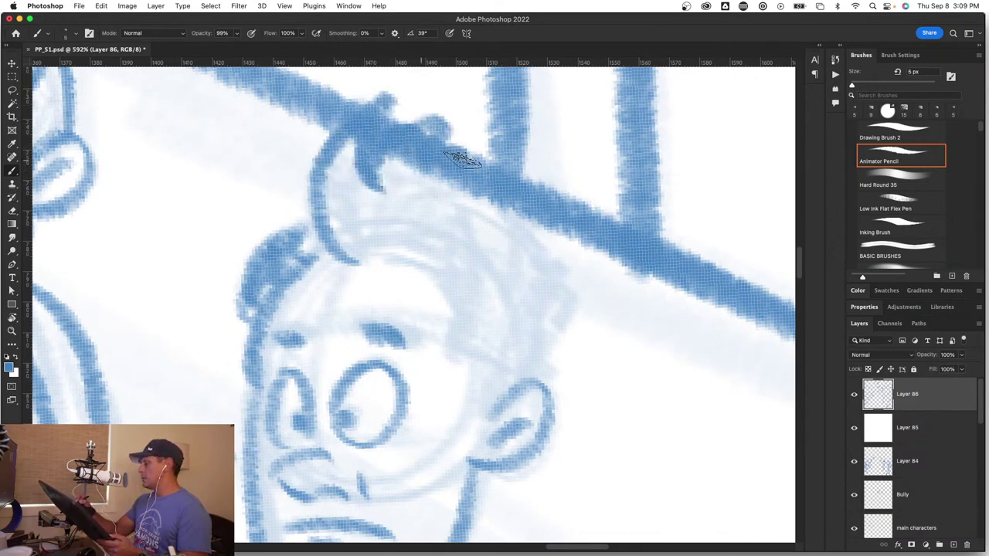
mouse_move(397, 121)
mouse_down()
mouse_move(444, 196)
mouse_move(539, 236)
mouse_move(584, 223)
mouse_move(583, 276)
mouse_up()
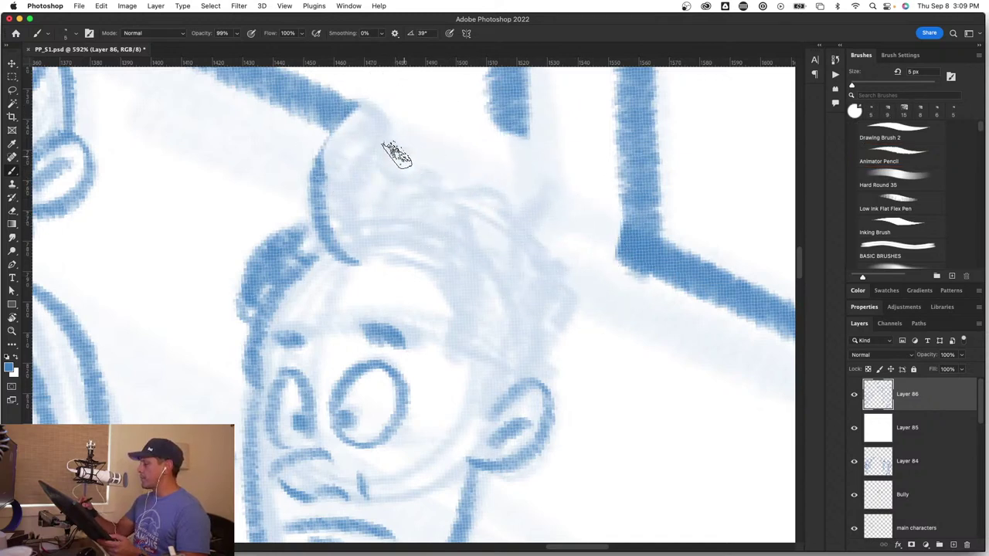
Step: Outline the kid's quiff from its curled tip over the head to the ear, and draw the hairline above the forehead
mouse_move(309, 222)
mouse_down()
mouse_move(356, 104)
mouse_move(428, 108)
mouse_move(407, 107)
mouse_move(388, 146)
mouse_up()
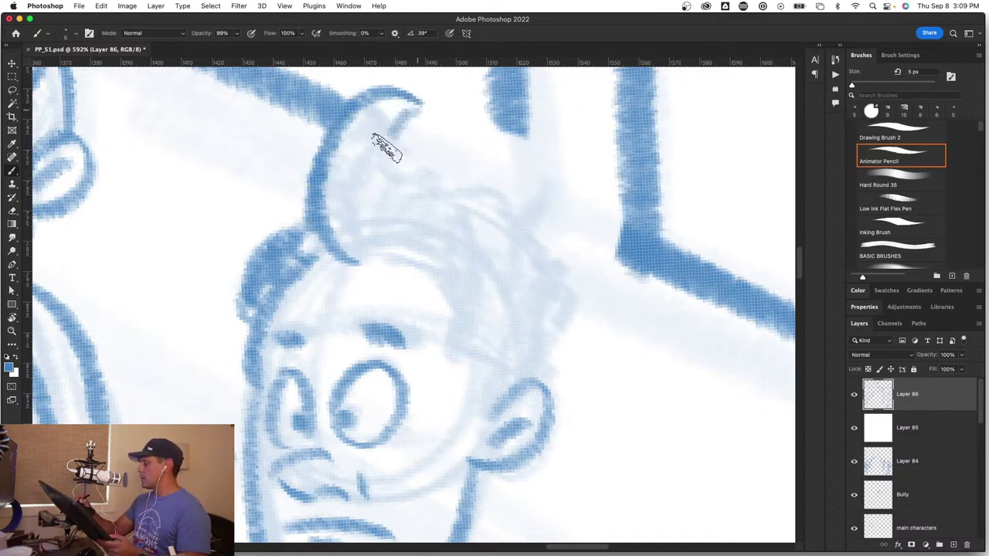
mouse_move(417, 112)
mouse_down()
mouse_move(388, 154)
mouse_move(479, 163)
mouse_up()
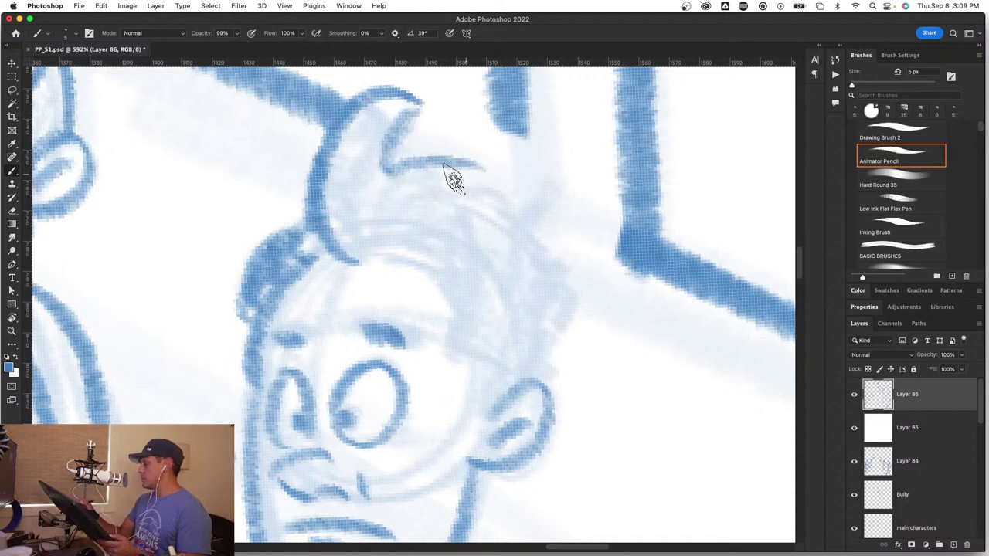
mouse_move(436, 189)
mouse_down()
mouse_move(526, 223)
mouse_move(514, 220)
mouse_move(527, 241)
mouse_move(593, 279)
mouse_up()
mouse_move(548, 257)
mouse_down()
mouse_move(585, 307)
mouse_move(542, 396)
mouse_up()
mouse_move(390, 243)
mouse_down()
mouse_move(483, 294)
mouse_move(466, 302)
mouse_move(490, 366)
mouse_move(477, 406)
mouse_move(472, 274)
mouse_move(441, 380)
mouse_move(420, 393)
mouse_move(453, 397)
mouse_move(413, 397)
mouse_move(439, 398)
mouse_move(415, 426)
mouse_move(464, 445)
mouse_up()
Step: Shade the kid's quiff and side hair solid with pencil strokes
key(r)
key(z)
key(r)
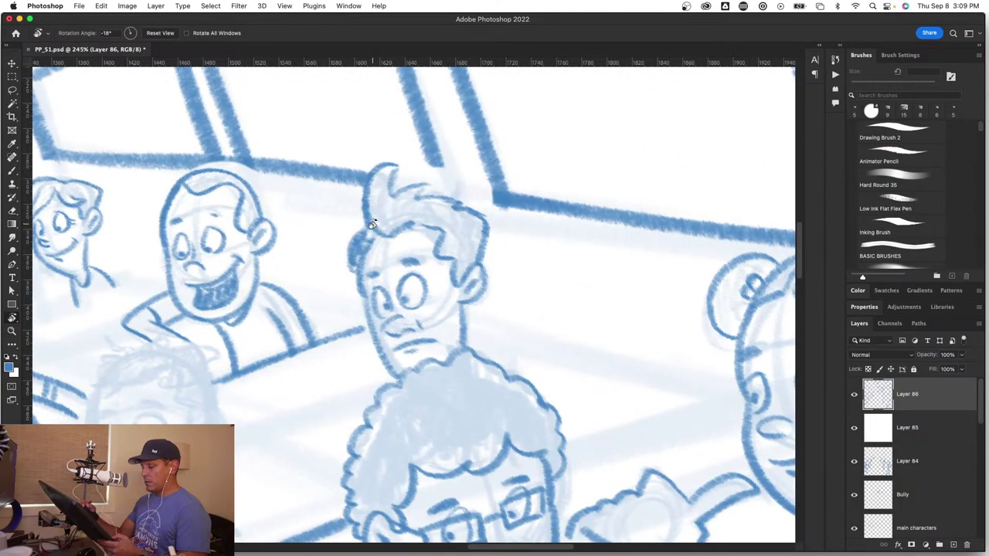
key(b)
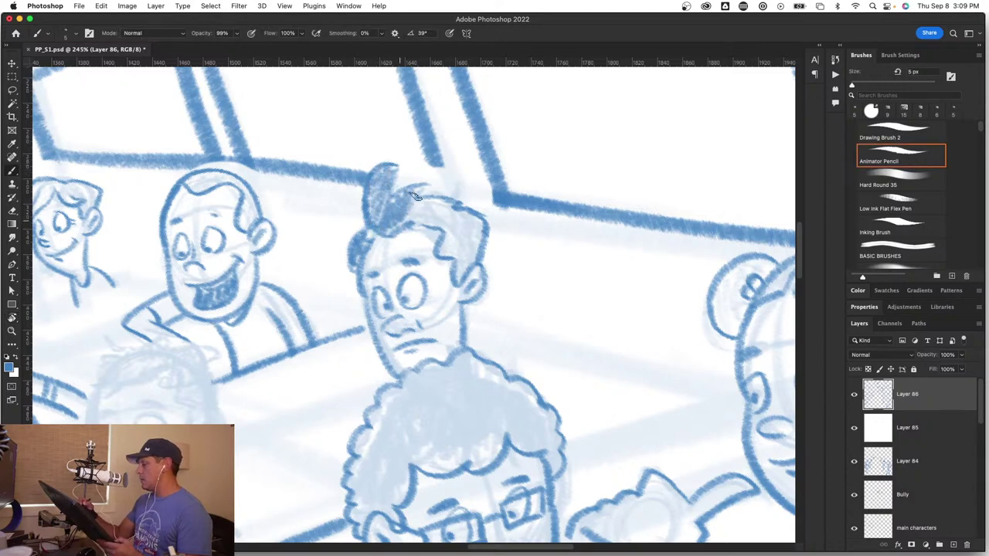
drag(439, 252, 458, 260)
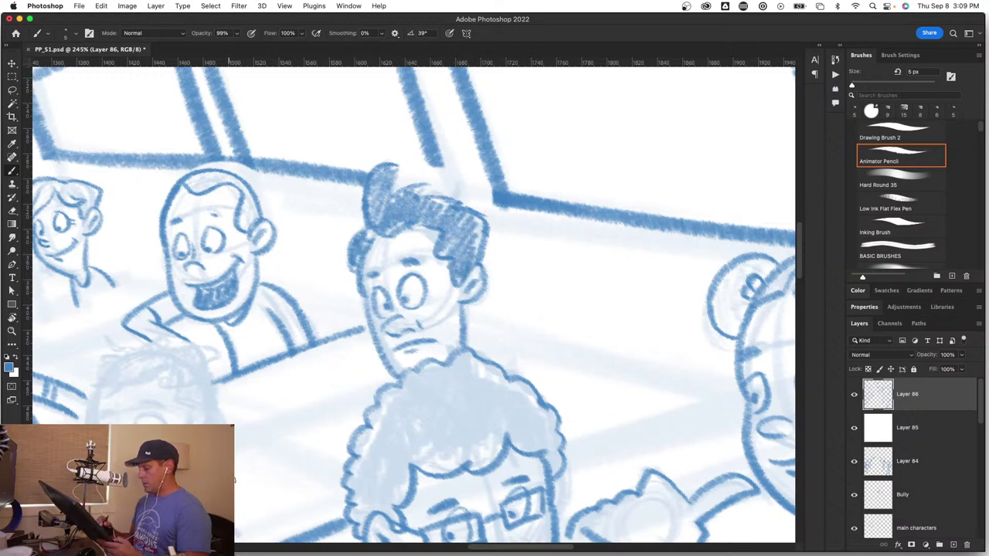
Step: Draw the smiling mouth and short lower lip mark on the kid sitting in front of the laughing one
mouse_move(234, 483)
mouse_down()
mouse_move(331, 393)
mouse_move(435, 329)
mouse_move(453, 351)
mouse_move(540, 356)
mouse_up()
key(z)
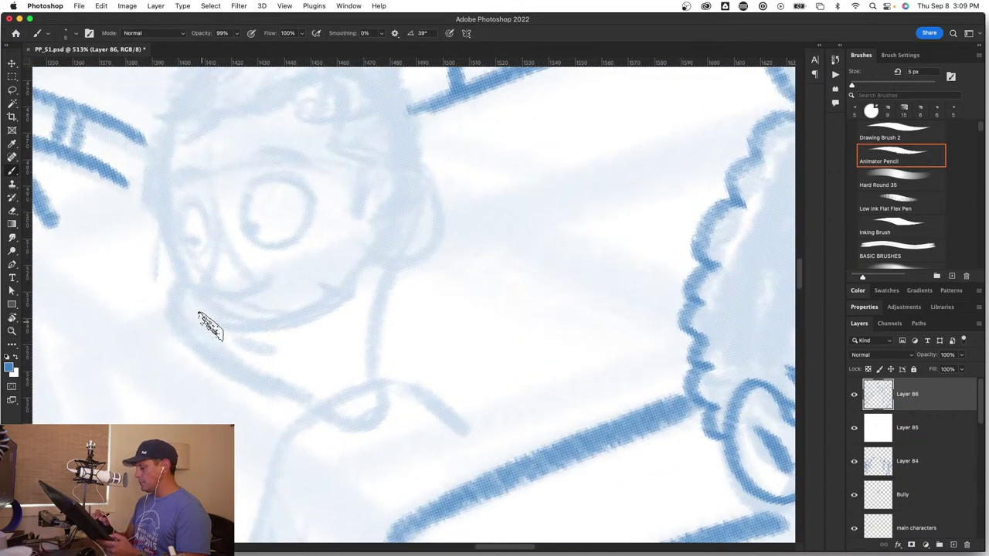
mouse_move(202, 321)
mouse_down()
mouse_move(262, 331)
mouse_move(337, 292)
mouse_up()
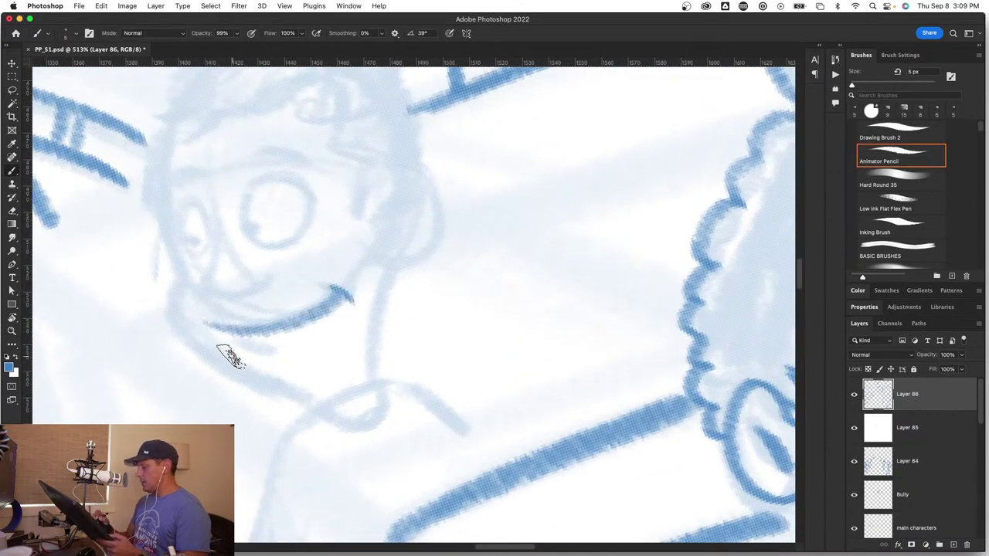
mouse_move(235, 340)
mouse_down()
mouse_move(327, 364)
mouse_move(404, 406)
mouse_up()
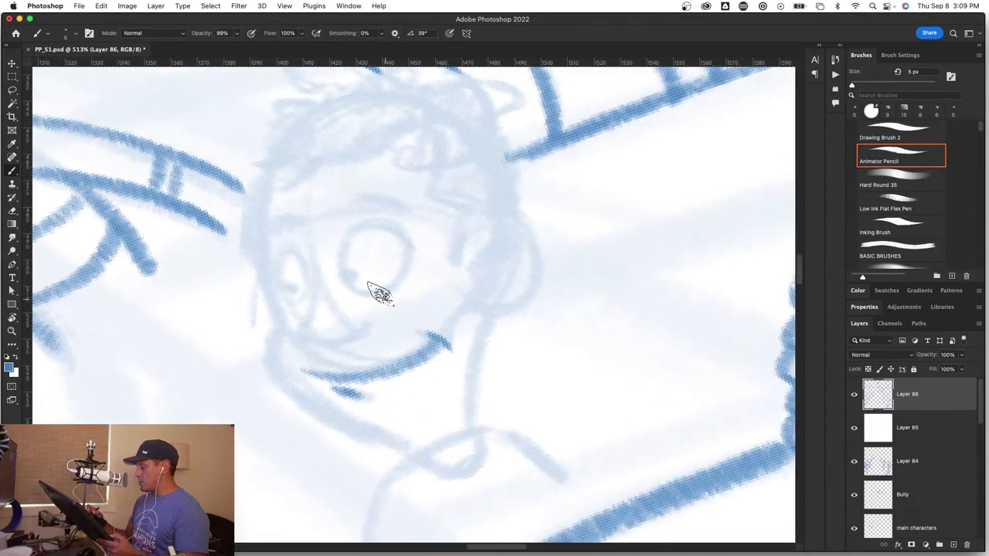
Step: Draw the smiling kid's face and jaw contour, back jaw line, near ear with its inner mark, and zigzag sideburn
mouse_move(268, 193)
mouse_down()
mouse_move(256, 249)
mouse_move(286, 339)
mouse_move(277, 322)
mouse_move(266, 368)
mouse_move(289, 401)
mouse_move(435, 463)
mouse_up()
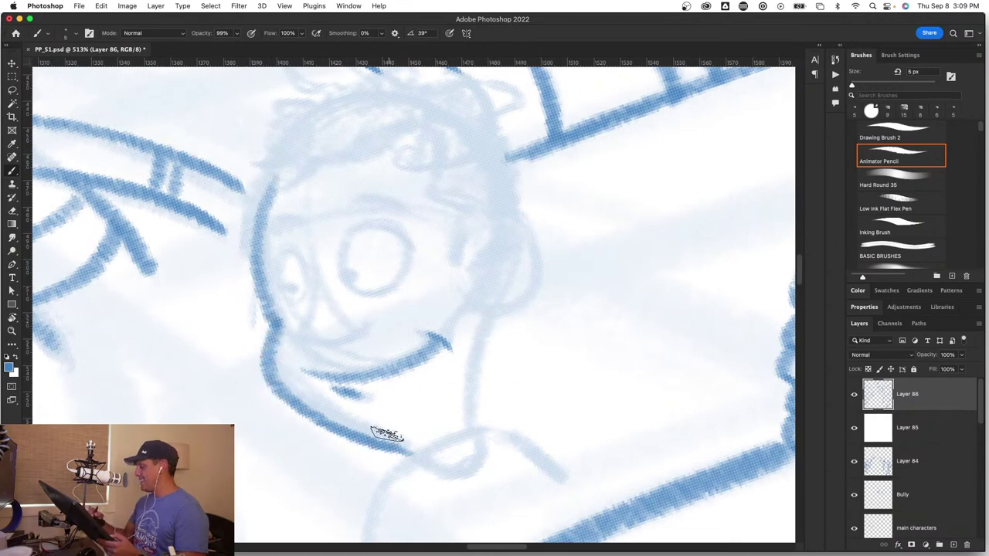
drag(482, 323, 473, 438)
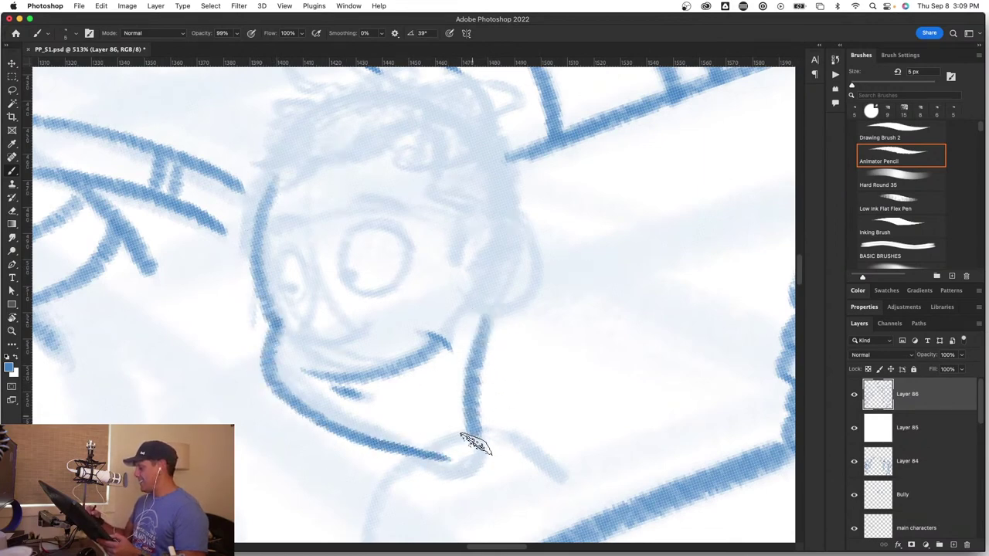
mouse_move(471, 266)
mouse_down()
mouse_move(528, 218)
mouse_move(522, 297)
mouse_move(472, 310)
mouse_up()
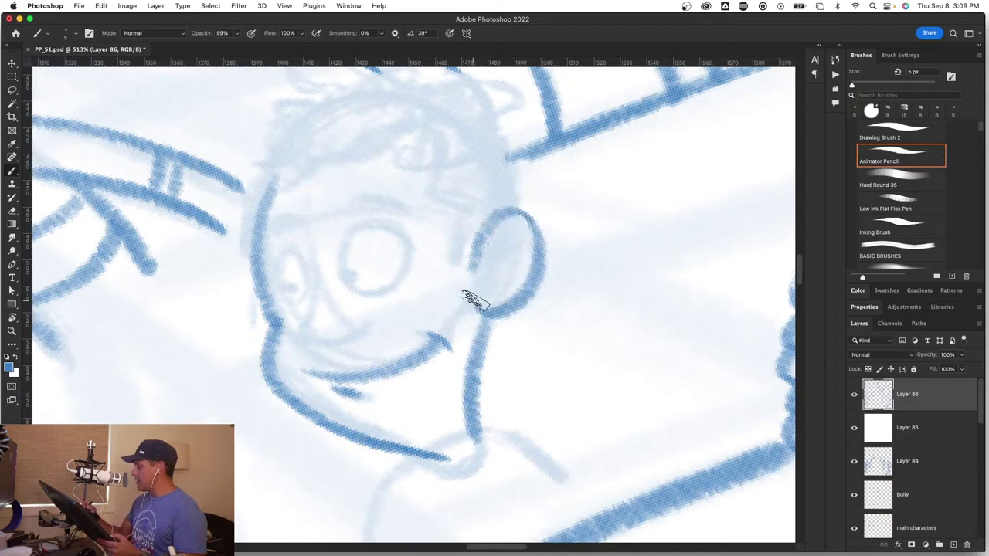
mouse_move(492, 266)
mouse_down()
mouse_move(453, 260)
mouse_move(459, 214)
mouse_move(430, 198)
mouse_move(445, 203)
mouse_up()
scroll(386, 363, up, 3)
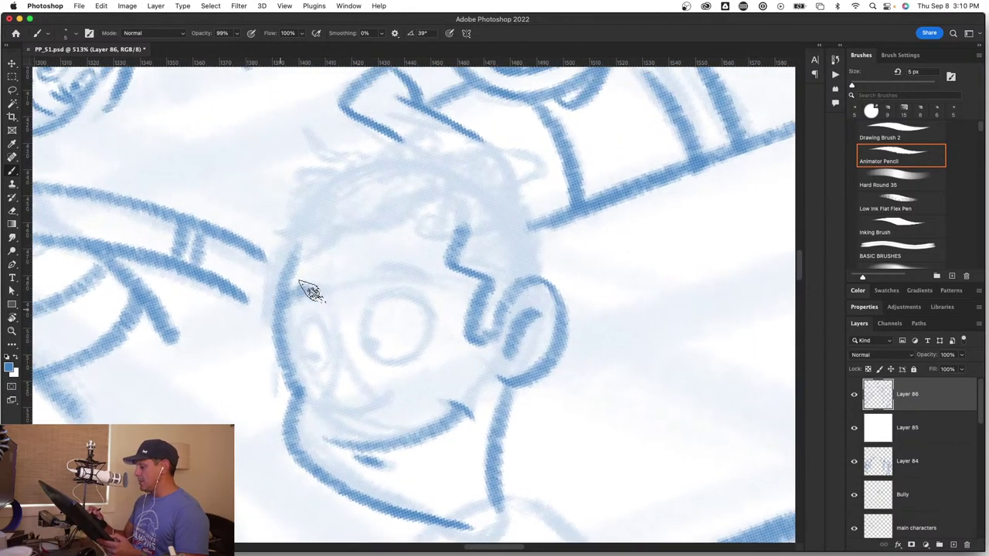
Step: Add two short thick eyebrows, oval eyes with side-looking pupils, and a curved nose to the smiling kid
drag(376, 267, 414, 271)
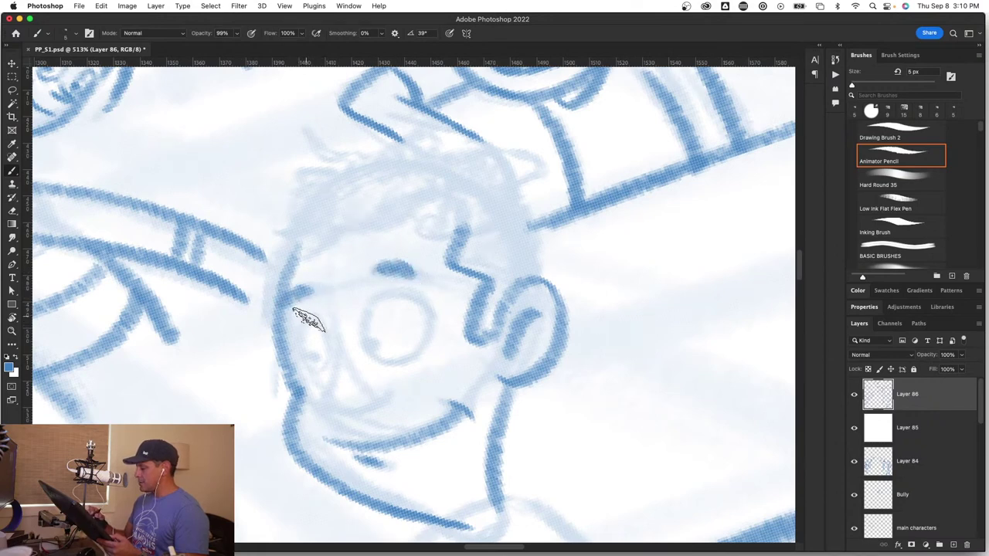
mouse_move(305, 319)
mouse_down()
mouse_move(325, 339)
mouse_move(315, 320)
mouse_move(301, 375)
mouse_up()
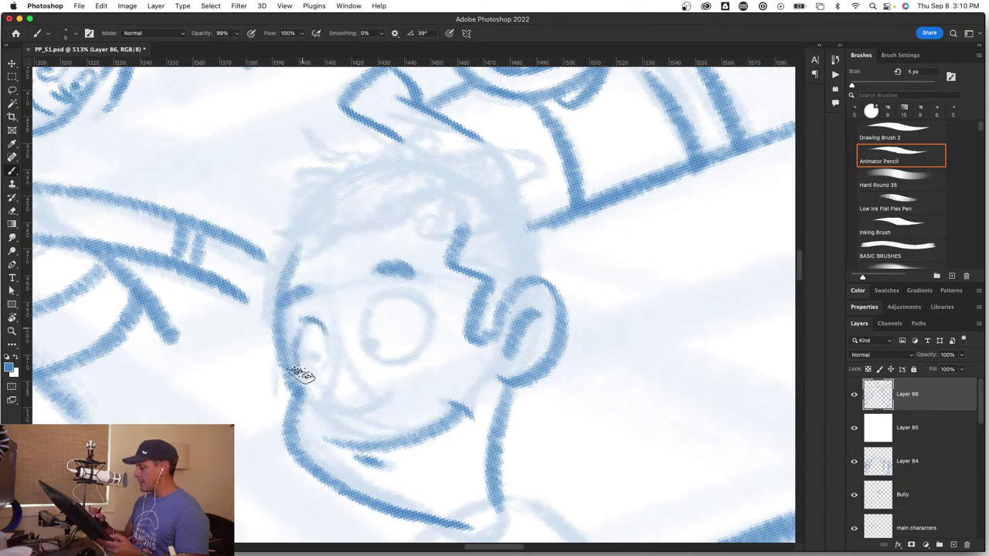
drag(326, 340, 322, 366)
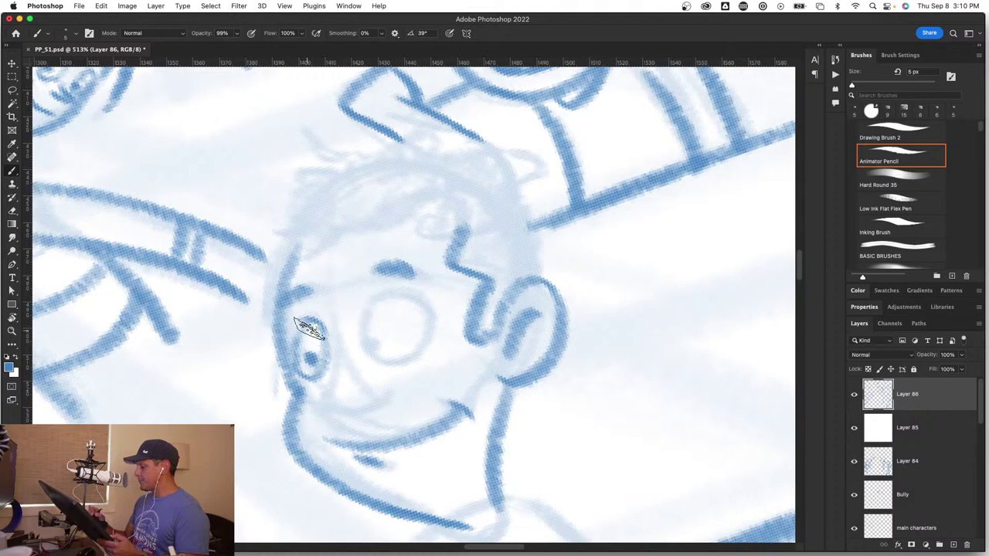
mouse_move(357, 294)
mouse_down()
mouse_move(420, 309)
mouse_move(364, 316)
mouse_move(409, 349)
mouse_move(389, 360)
mouse_up()
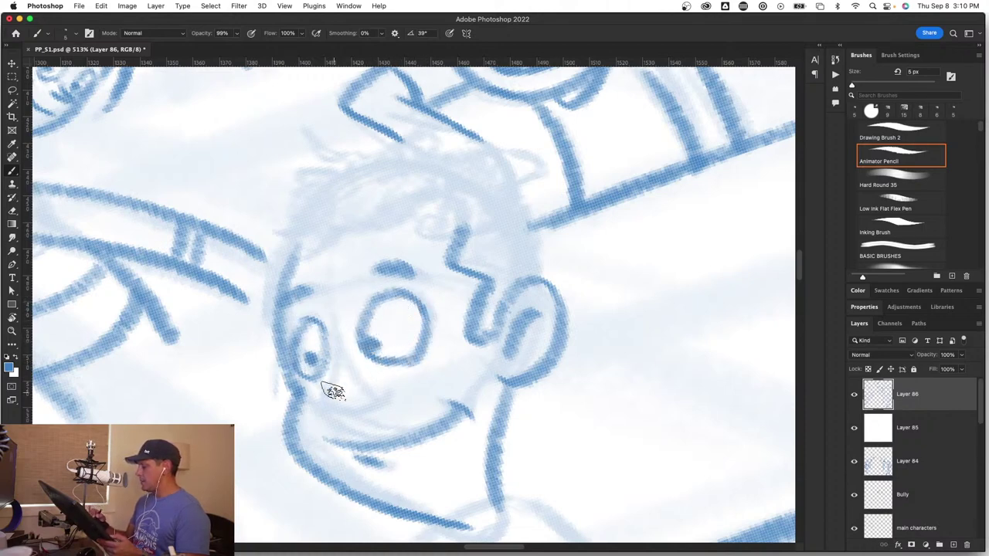
mouse_move(337, 334)
mouse_down()
mouse_move(335, 376)
mouse_move(383, 403)
mouse_up()
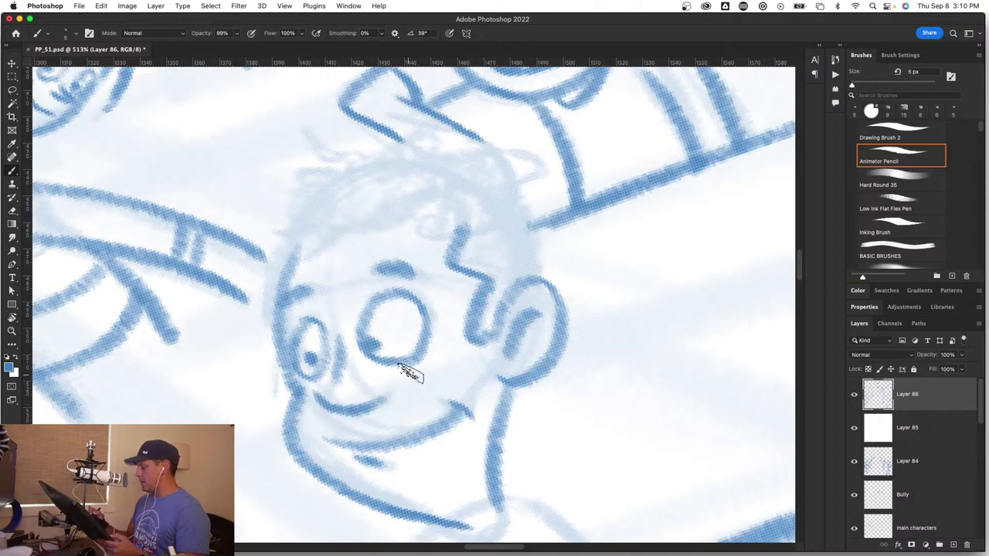
Step: Draw the smiling kid's spiky fringe and the hair outline over the head down to the ear
mouse_move(462, 141)
mouse_down()
mouse_move(327, 139)
mouse_move(320, 150)
mouse_move(320, 198)
mouse_move(345, 234)
mouse_move(457, 198)
mouse_up()
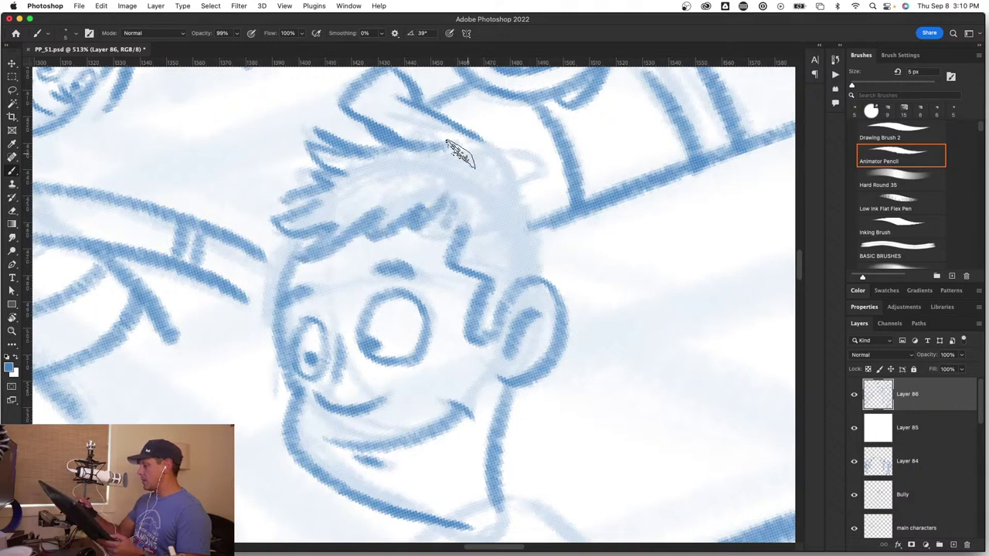
mouse_move(448, 142)
mouse_down()
mouse_move(518, 155)
mouse_move(526, 260)
mouse_up()
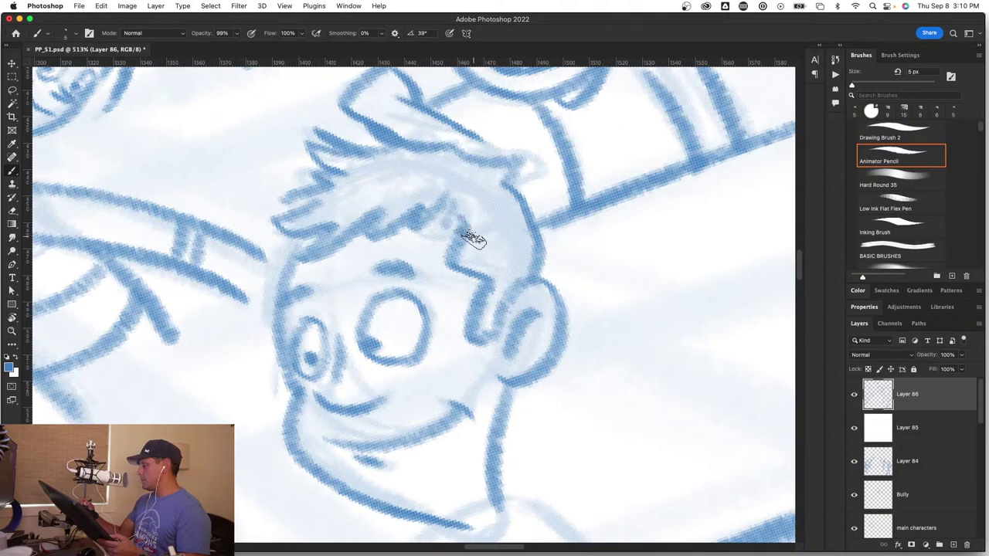
Step: Draw the smiling kid's curved collar and the far shoulder sloping down to the seat in front
scroll(456, 351, down, 6)
mouse_move(406, 311)
mouse_down()
mouse_move(474, 322)
mouse_move(468, 309)
mouse_move(524, 285)
mouse_move(599, 371)
mouse_up()
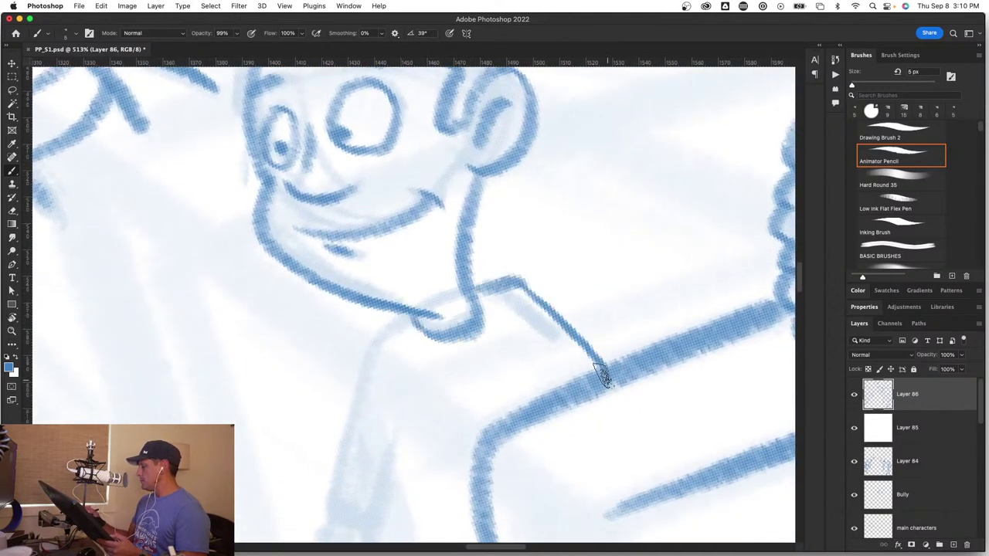
drag(550, 320, 592, 375)
Step: Draw the smiling kid's near arm with its sleeve edge, the hanging hand with fingers, and the side of the torso
key(r)
mouse_move(408, 437)
mouse_down()
mouse_move(379, 441)
mouse_move(353, 466)
mouse_move(368, 469)
mouse_move(457, 333)
mouse_up()
key(z)
key(space)
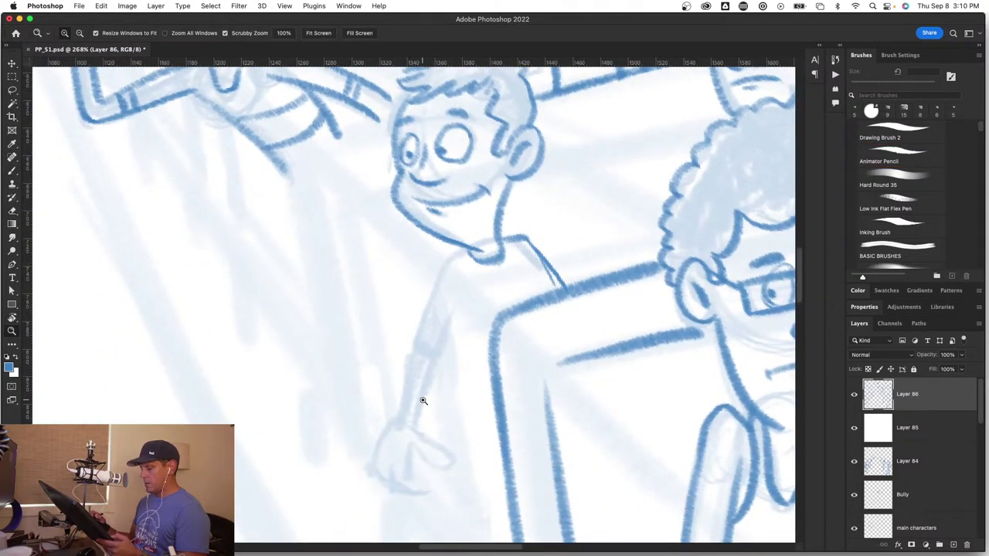
key(b)
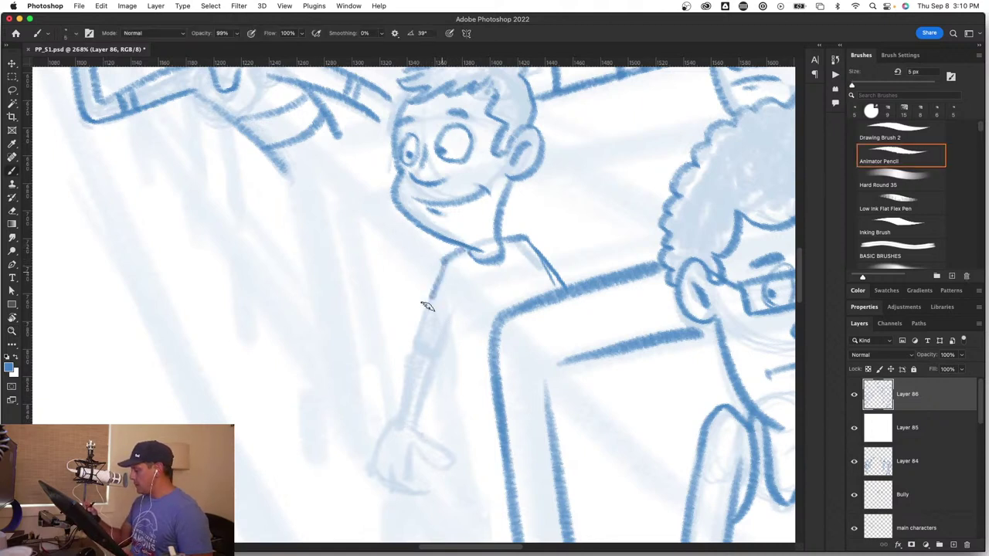
drag(426, 303, 391, 418)
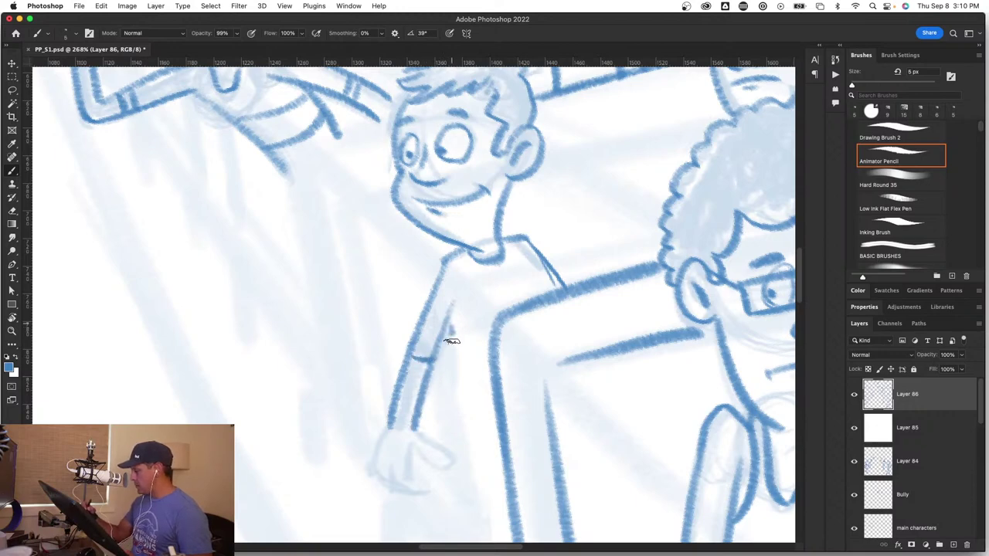
drag(450, 325, 463, 416)
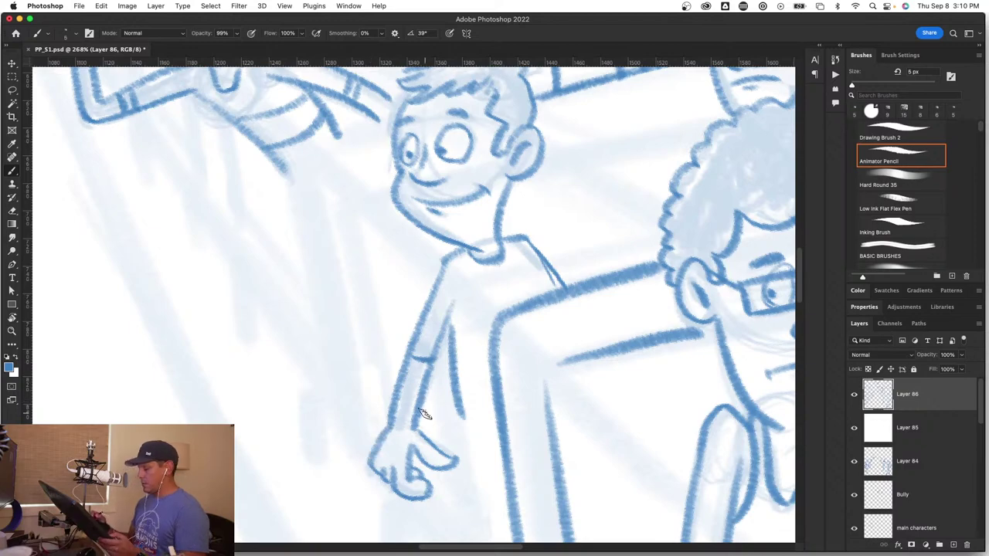
Step: Draw the top edge and inner crease lines of the smiling kid's seat on both sides of the head
drag(420, 410, 355, 465)
mouse_move(418, 367)
mouse_down()
mouse_move(407, 354)
mouse_move(397, 402)
mouse_move(386, 395)
mouse_move(424, 406)
mouse_up()
key(r)
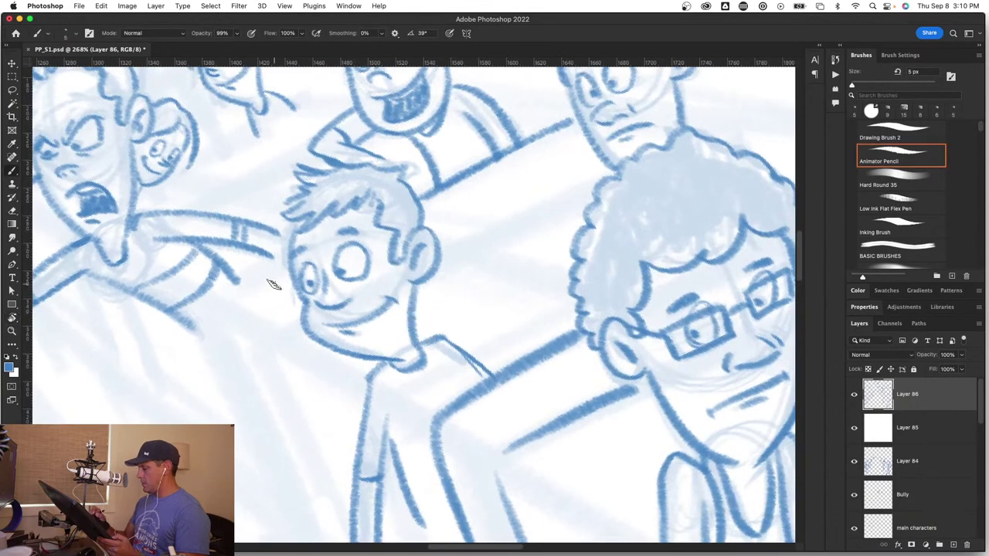
mouse_move(277, 275)
mouse_down()
mouse_move(210, 326)
mouse_move(283, 273)
mouse_up()
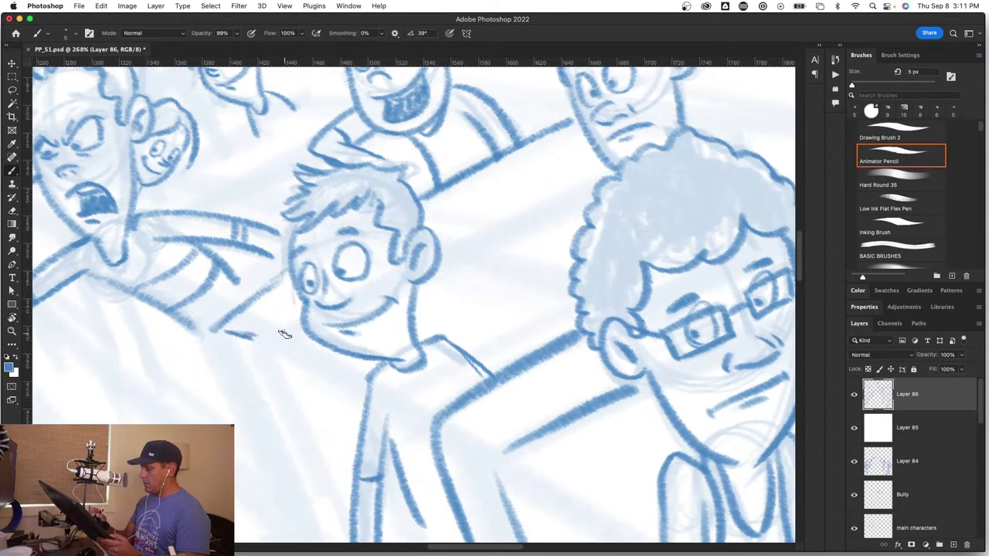
mouse_move(460, 238)
mouse_down()
mouse_move(490, 214)
mouse_move(516, 243)
mouse_up()
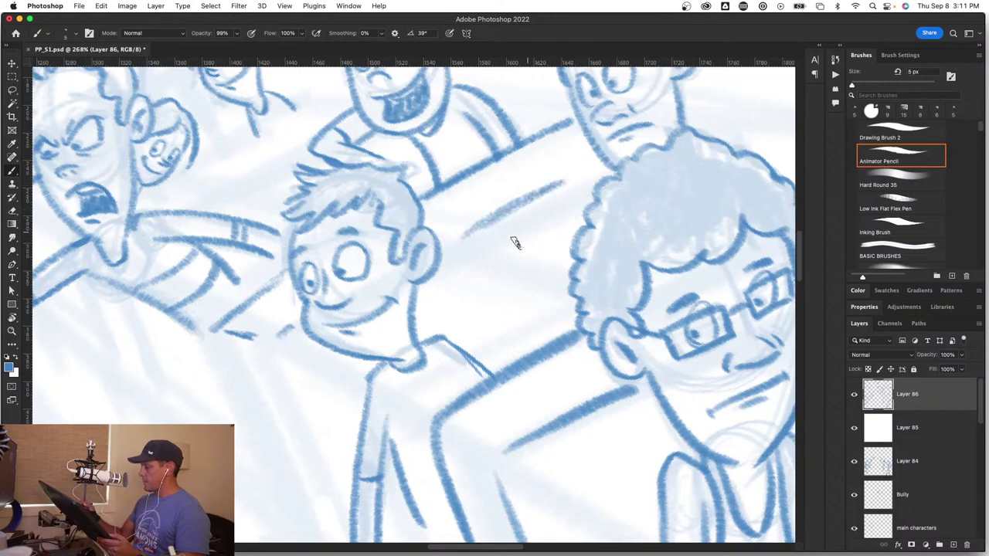
Step: Draw the seat's corner and two long side edges running down toward the smiling kid's hand
drag(360, 430, 437, 294)
key(r)
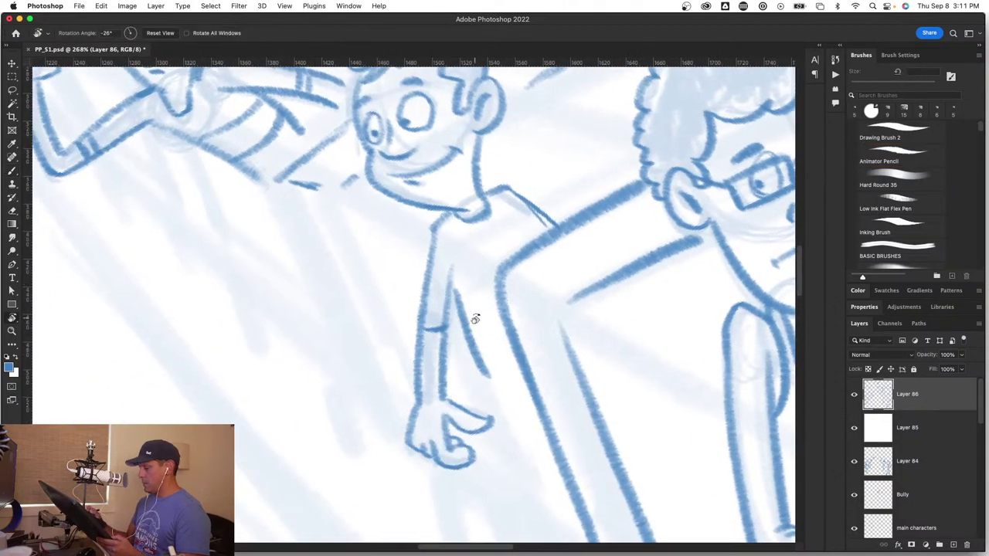
mouse_move(481, 348)
mouse_down()
mouse_move(461, 402)
mouse_move(486, 394)
mouse_up()
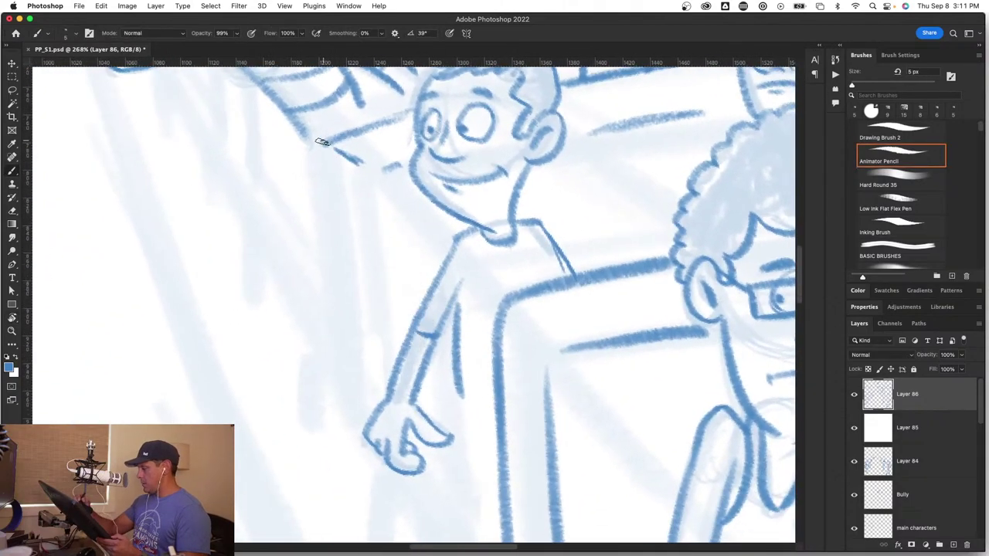
drag(322, 142, 349, 383)
drag(333, 243, 347, 402)
drag(374, 178, 380, 339)
Step: Draw a small curved lock tip in the hair on the near side of the foreground boy's head, above his ear
key(r)
drag(400, 425, 462, 461)
key(b)
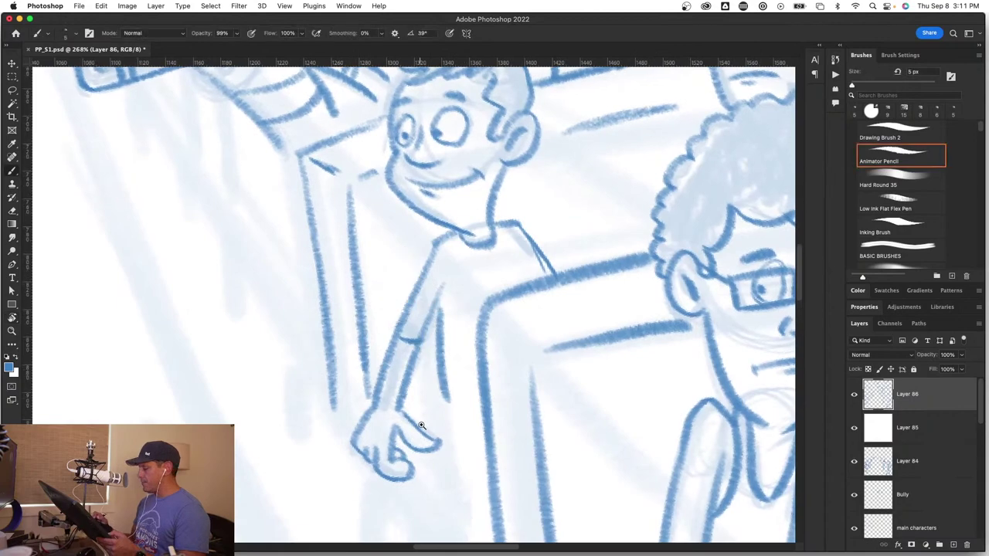
key(z)
mouse_move(420, 424)
mouse_down()
mouse_move(353, 435)
mouse_move(465, 435)
mouse_move(553, 416)
mouse_up()
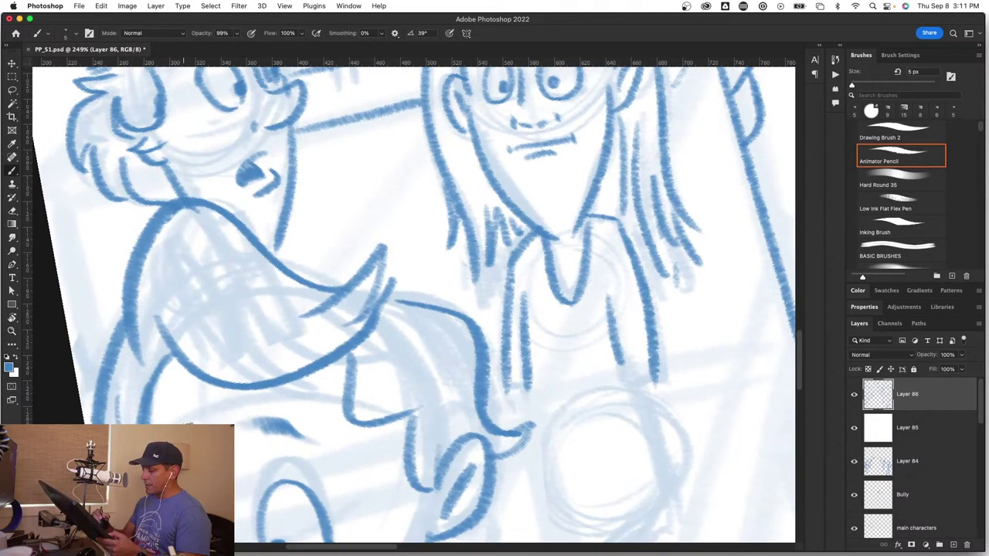
drag(437, 409, 466, 365)
key(z)
mouse_move(446, 429)
mouse_down()
mouse_move(403, 428)
mouse_move(526, 428)
mouse_up()
key(b)
mouse_move(424, 391)
mouse_down()
mouse_move(485, 405)
mouse_move(450, 367)
mouse_move(499, 347)
mouse_up()
key(z)
mouse_move(441, 421)
mouse_down()
mouse_move(381, 413)
mouse_move(421, 401)
mouse_up()
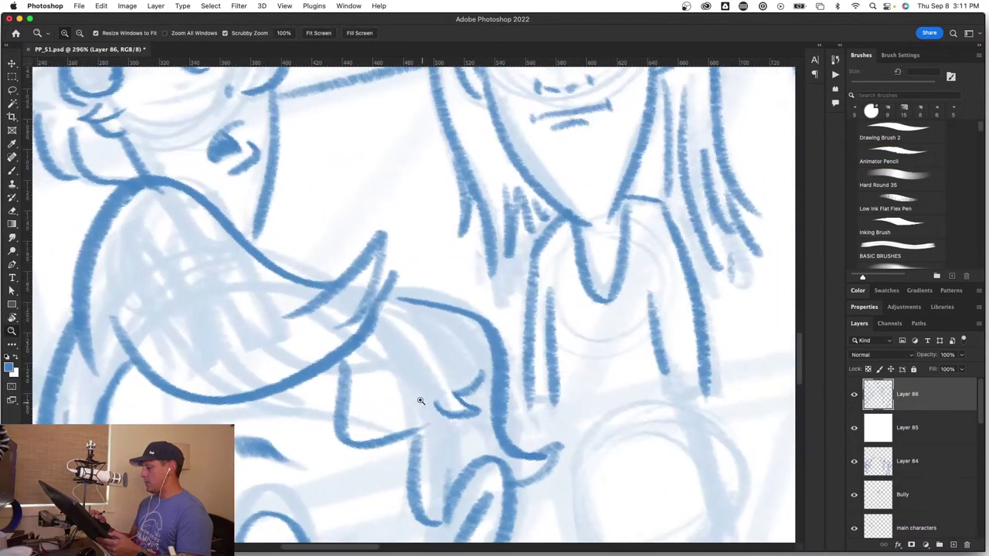
Step: Draw inner contour lines inside the foreground boy's large swooping forelock, following its curve
key(b)
mouse_move(97, 309)
mouse_down()
mouse_move(145, 220)
mouse_move(212, 293)
mouse_up()
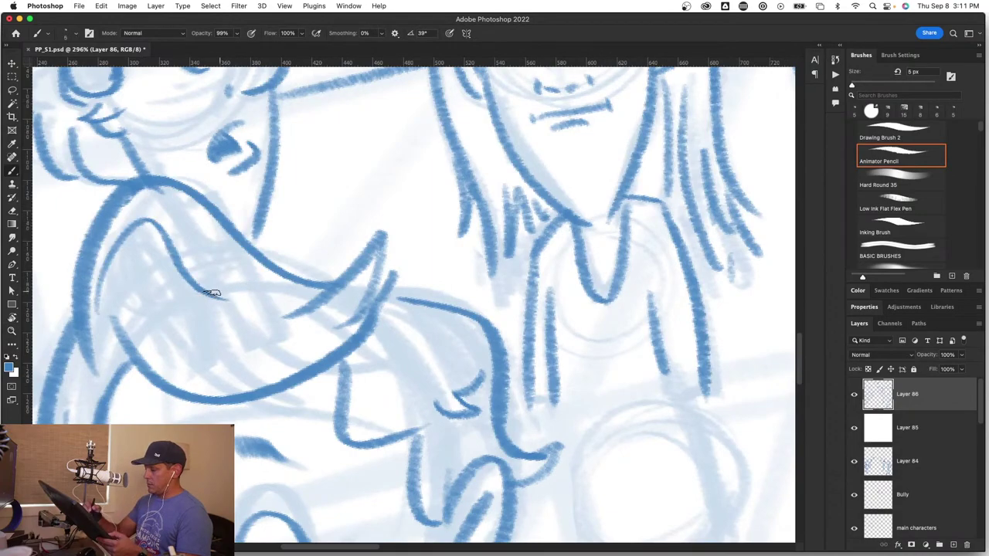
drag(147, 249, 260, 313)
Step: Draw the two vertical corner lines of the bus's back wall, running down from each end of its ceiling line
key(z)
drag(296, 413, 234, 419)
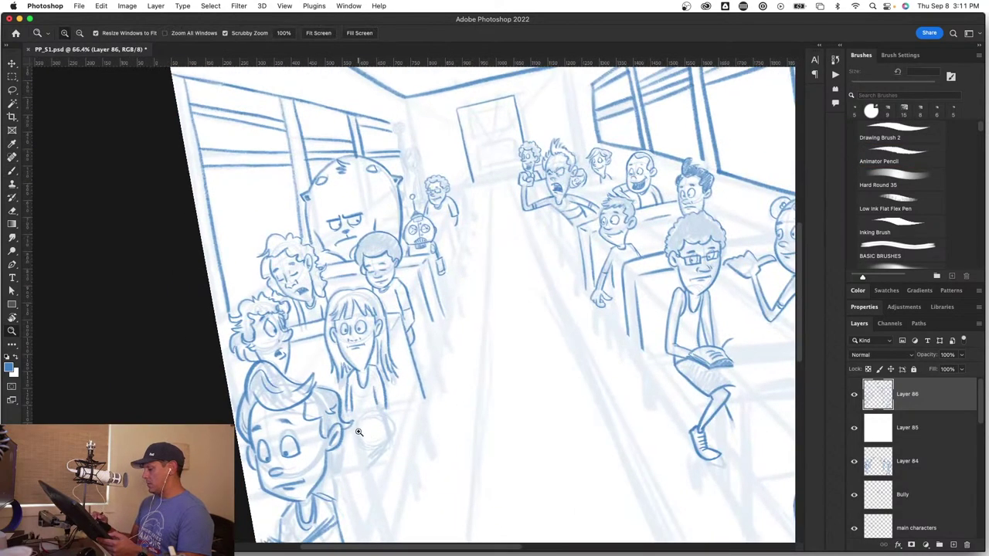
mouse_move(358, 432)
mouse_down()
mouse_move(342, 436)
mouse_move(366, 435)
mouse_move(337, 448)
mouse_move(354, 450)
mouse_up()
key(b)
drag(434, 197, 400, 383)
key(z)
drag(404, 331, 427, 305)
key(b)
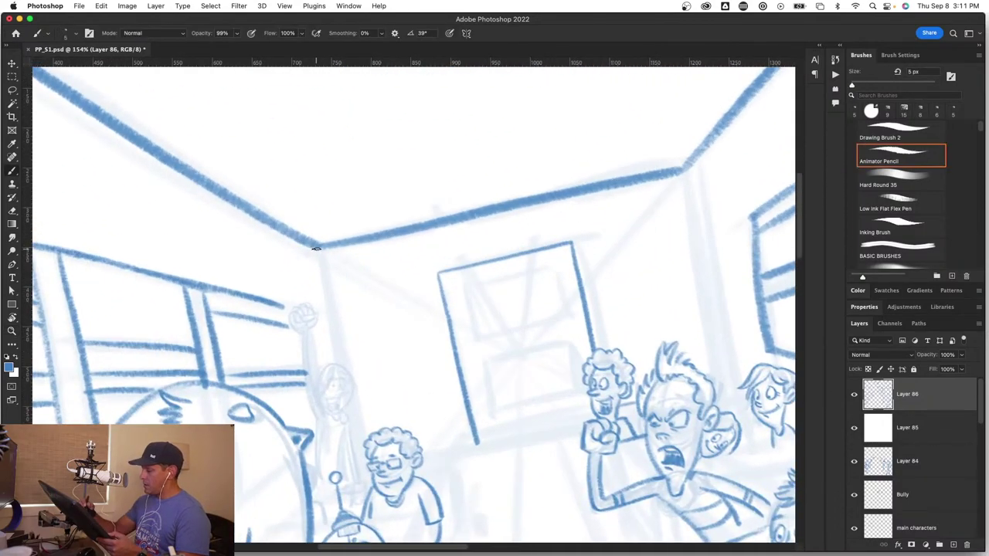
drag(317, 250, 342, 399)
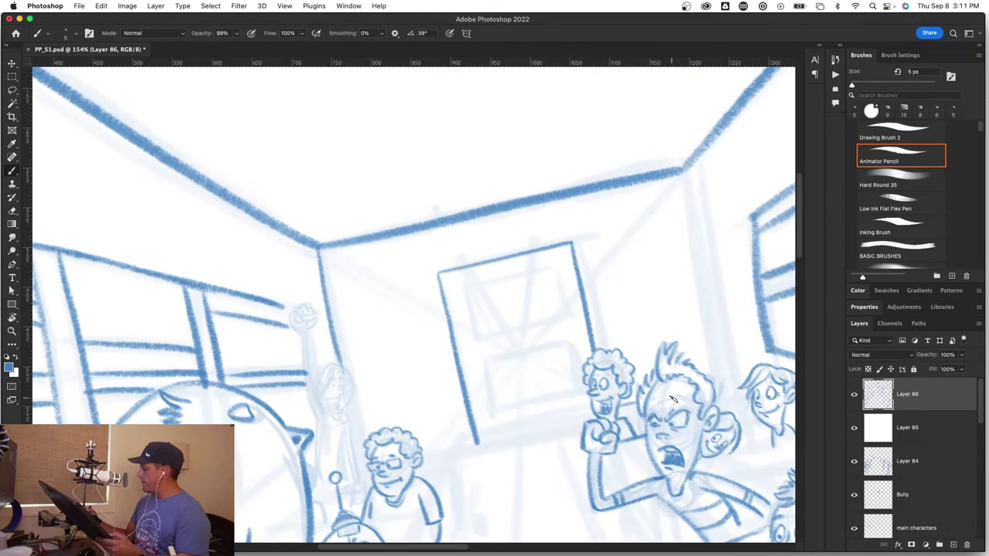
drag(684, 429, 321, 437)
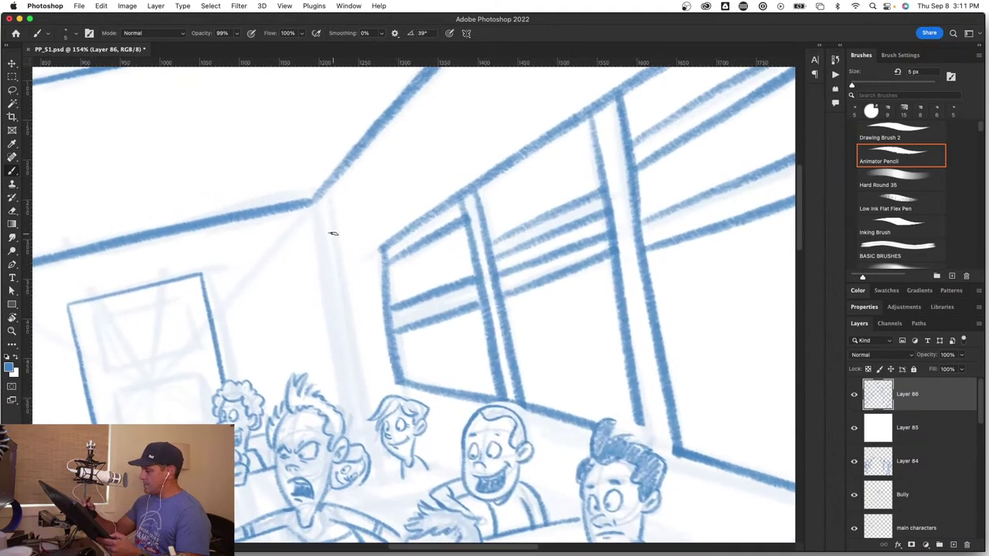
drag(312, 203, 351, 424)
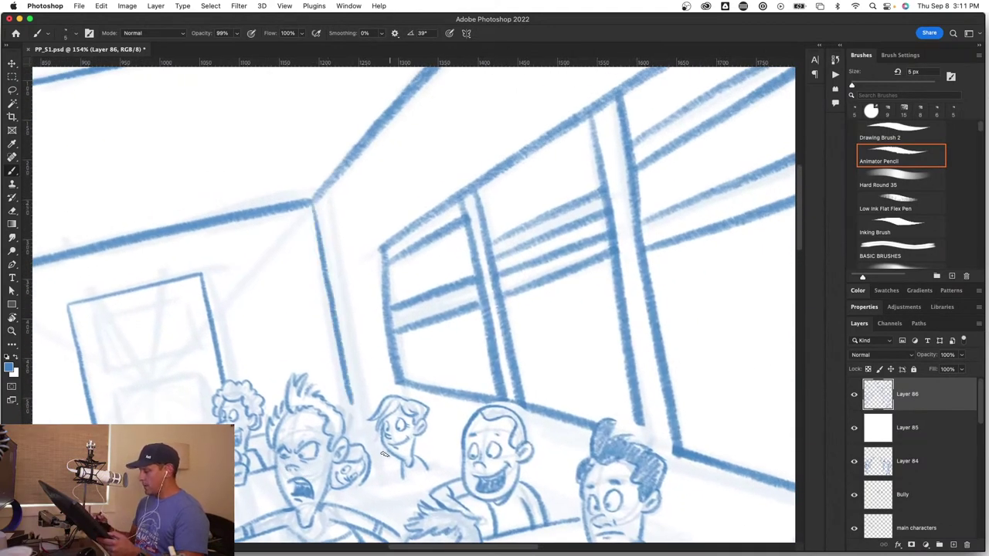
Step: Draw the upper and lower rectangular panels inside the back door, following the door's tilt
drag(159, 383, 435, 340)
drag(414, 303, 467, 307)
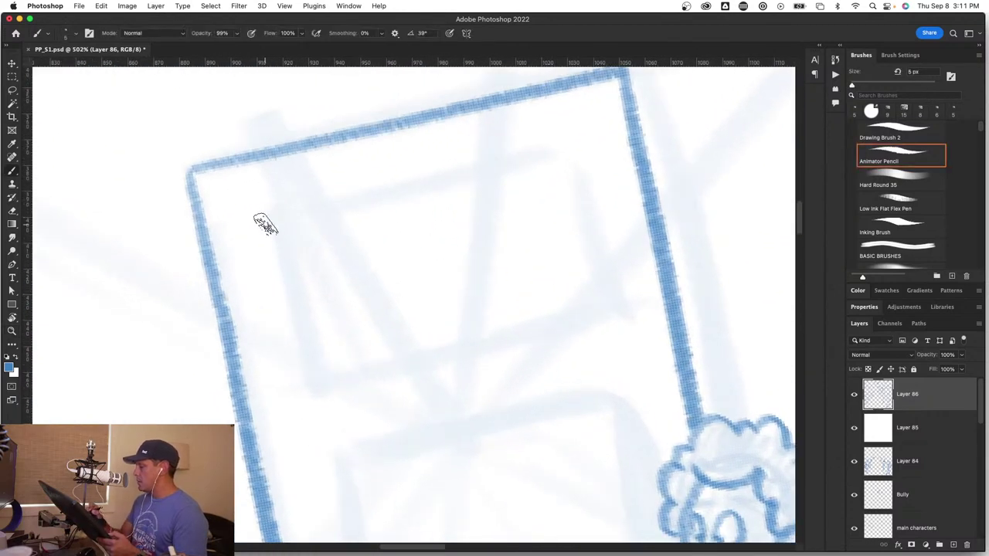
mouse_move(270, 222)
mouse_down()
mouse_move(572, 153)
mouse_move(284, 261)
mouse_move(306, 376)
mouse_move(607, 309)
mouse_up()
mouse_move(571, 153)
mouse_down()
mouse_move(568, 173)
mouse_move(600, 280)
mouse_up()
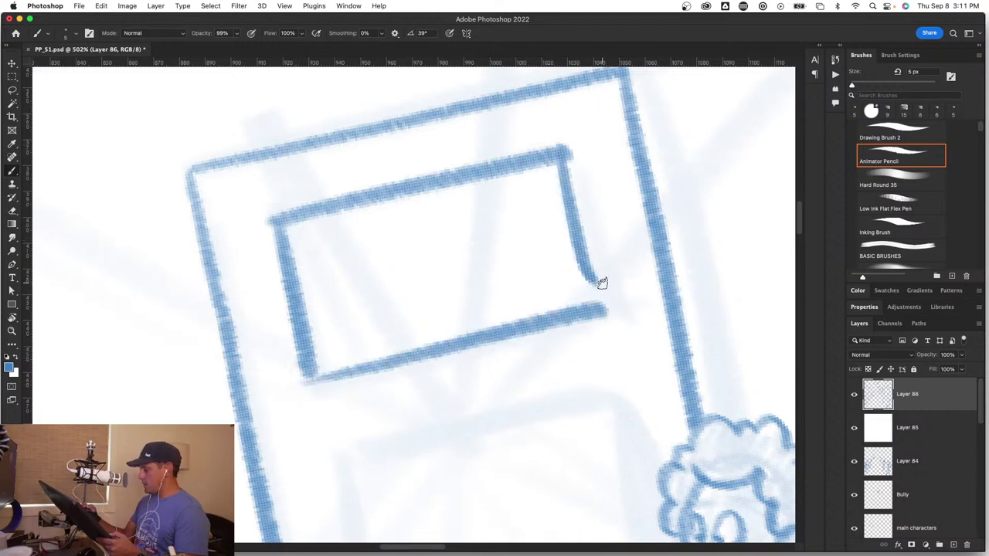
drag(529, 486, 463, 285)
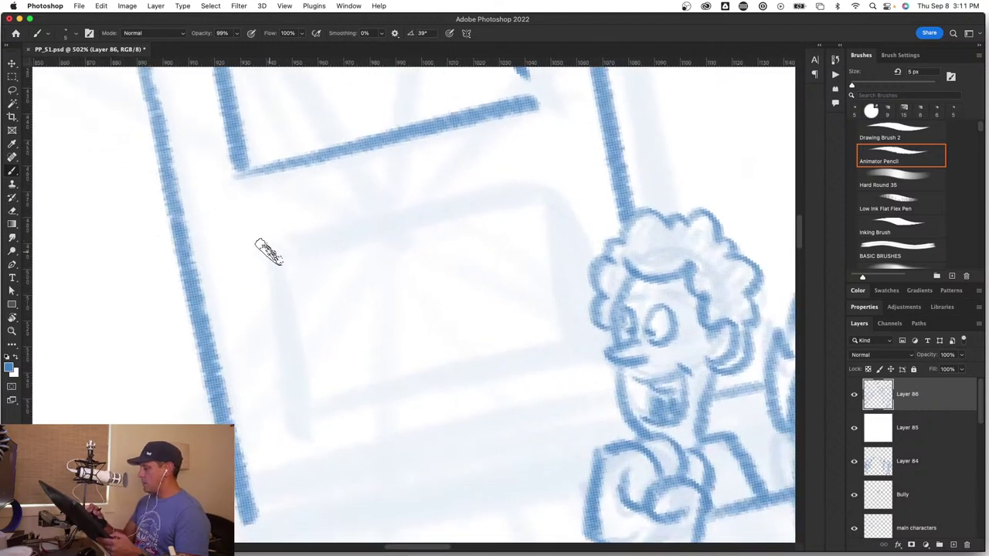
mouse_move(261, 259)
mouse_down()
mouse_move(564, 183)
mouse_move(539, 202)
mouse_move(570, 336)
mouse_up()
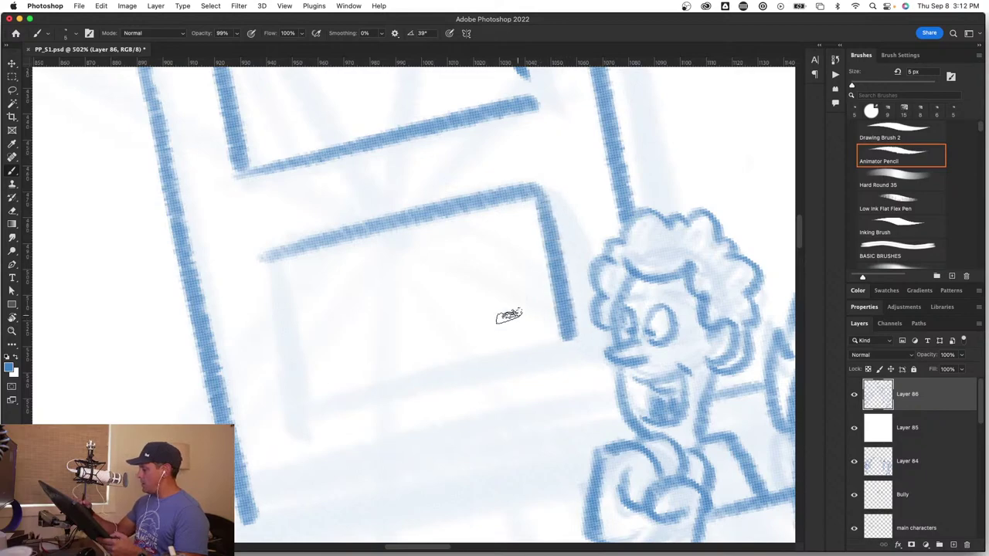
mouse_move(266, 264)
mouse_down()
mouse_move(310, 410)
mouse_move(570, 334)
mouse_up()
Step: Draw the floor line along the base of the back wall, on both sides of the door's lower edge
drag(417, 447, 315, 468)
key(z)
drag(393, 487, 423, 476)
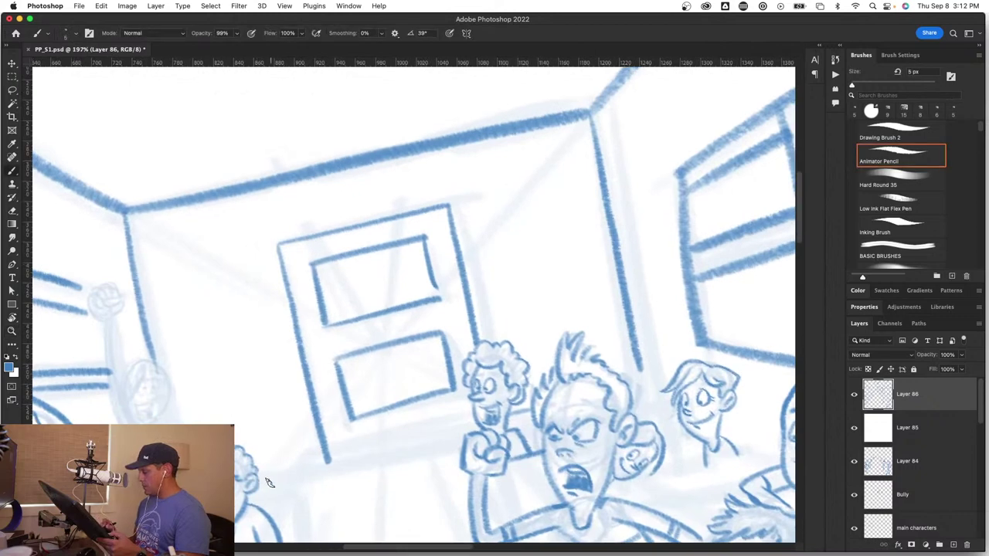
drag(280, 477, 467, 442)
drag(365, 458, 461, 444)
Step: Draw the long aisle floor line running forward from the back wall past the raised-fist kid's row of seats
key(z)
drag(372, 465, 317, 478)
scroll(363, 485, down, 3)
scroll(351, 480, up, 4)
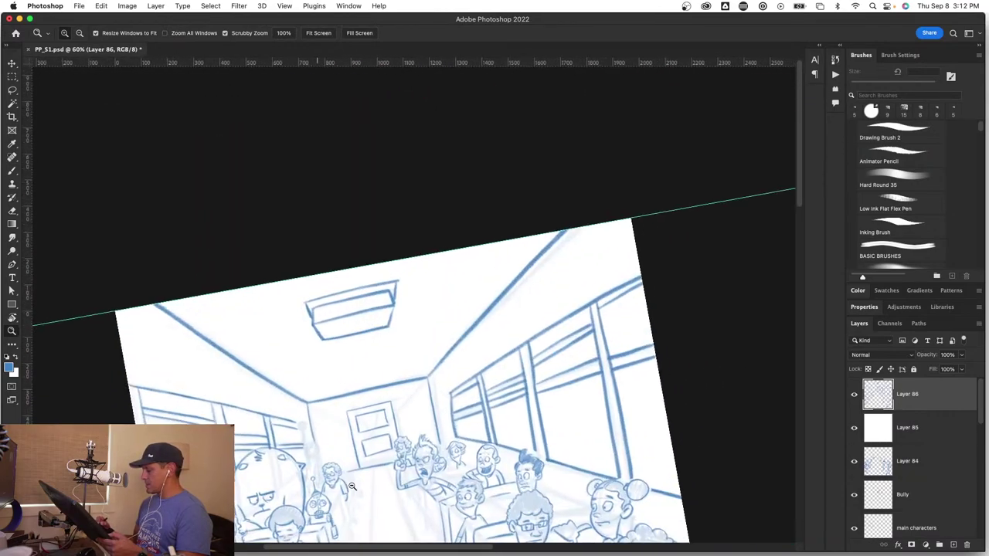
scroll(347, 485, down, 4)
scroll(485, 432, up, 3)
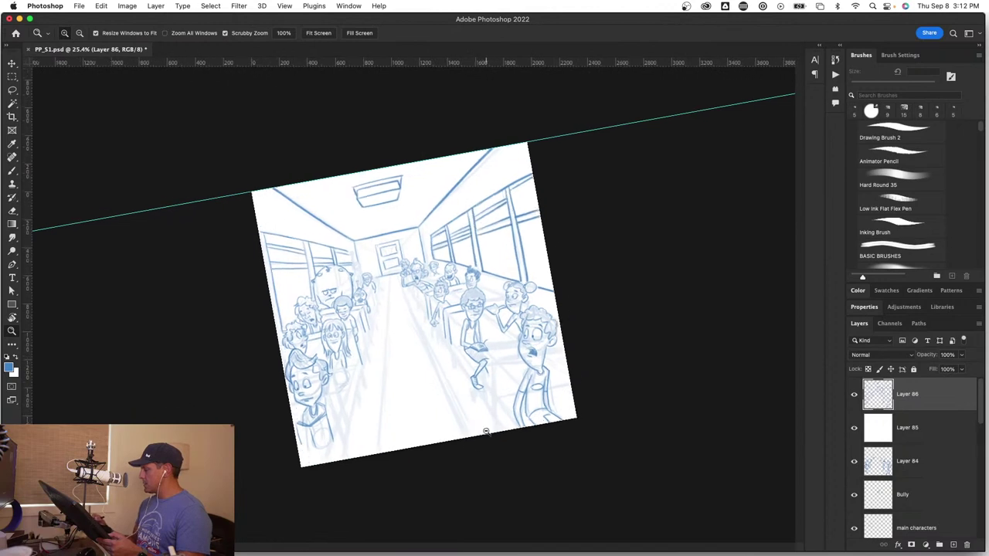
key(b)
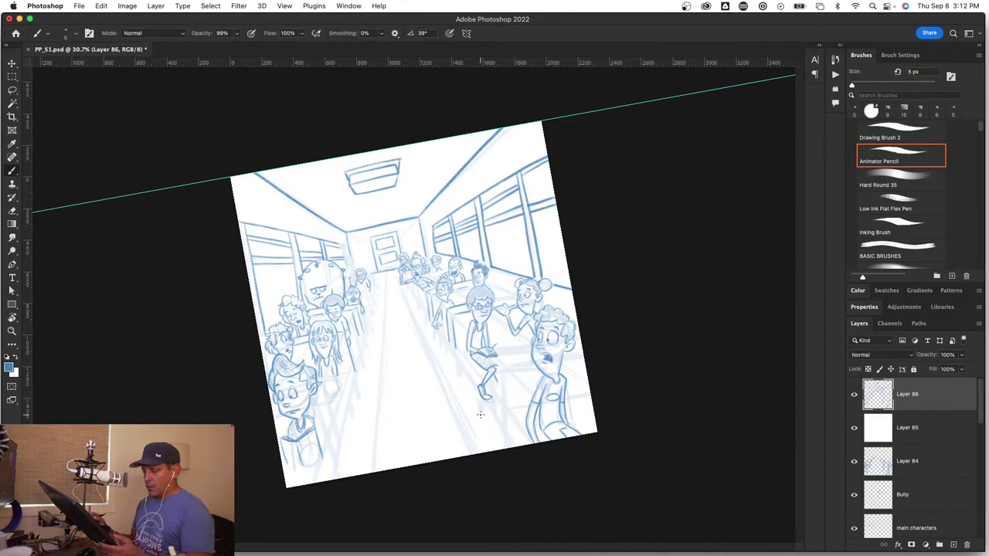
key(r)
mouse_move(481, 417)
mouse_down()
mouse_move(506, 399)
mouse_move(538, 348)
mouse_move(519, 223)
mouse_up()
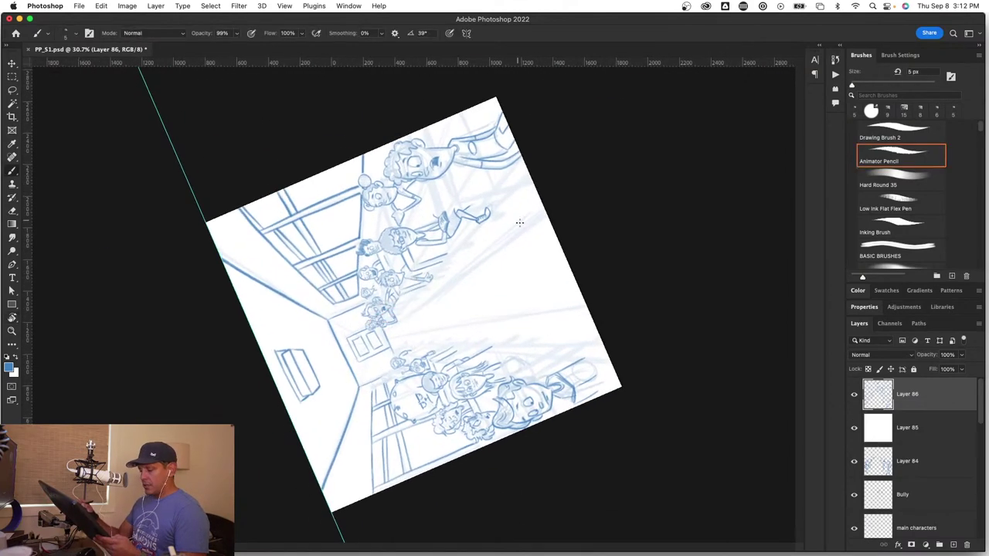
key(super+space)
drag(527, 268, 567, 265)
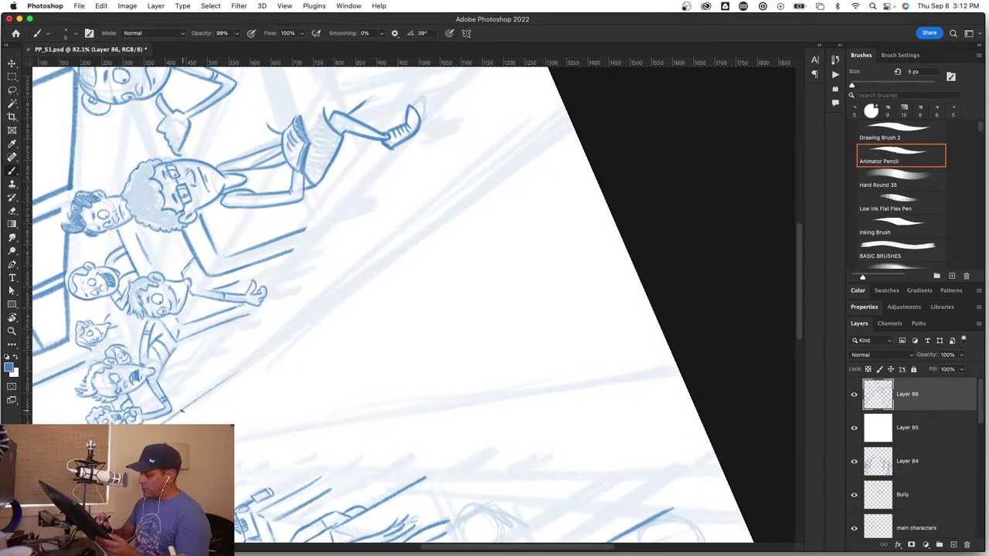
Step: Draw the aisle's floor line beside the seats of the boy with glasses, from the back door to the canvas edge
key(space)
mouse_move(511, 421)
mouse_down()
mouse_move(518, 435)
mouse_move(567, 424)
mouse_move(572, 466)
mouse_move(581, 464)
mouse_move(549, 507)
mouse_move(533, 494)
mouse_up()
key(super+space)
key(r)
key(space)
mouse_move(387, 452)
mouse_down()
mouse_move(438, 425)
mouse_move(479, 450)
mouse_up()
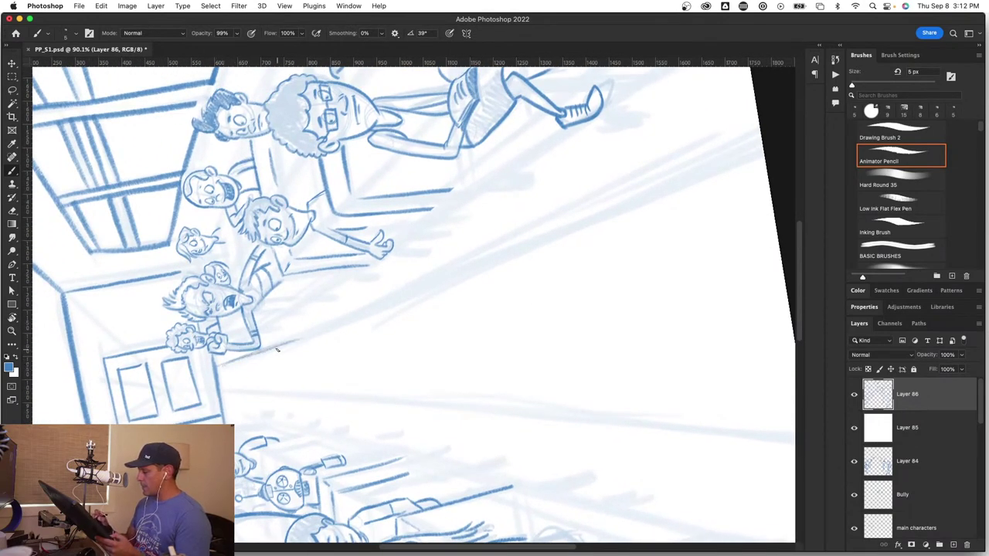
drag(325, 327, 778, 137)
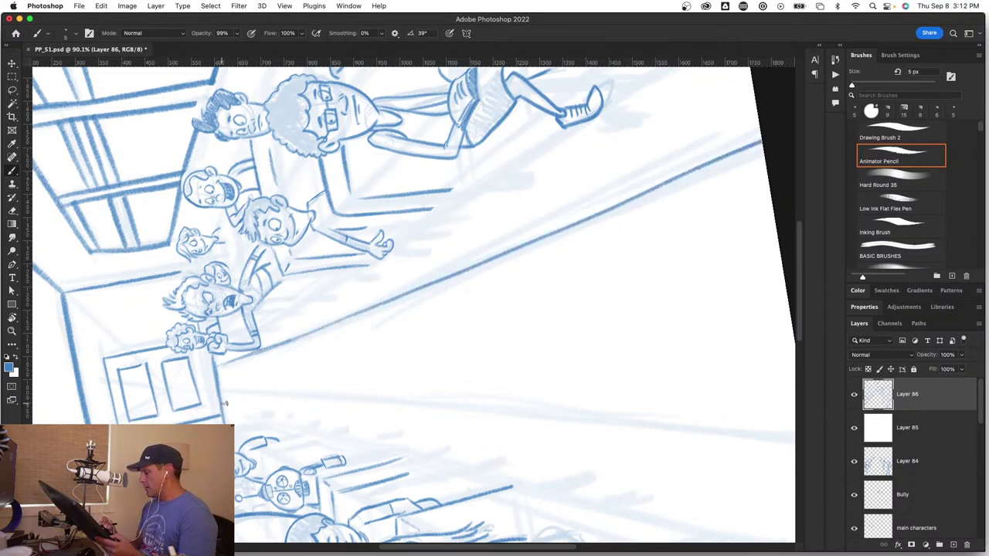
Step: Draw the opposite floor line of the aisle from the back door to the canvas edge, reinforcing it with thicker overlapping pencil strokes
drag(226, 402, 322, 404)
drag(239, 402, 411, 409)
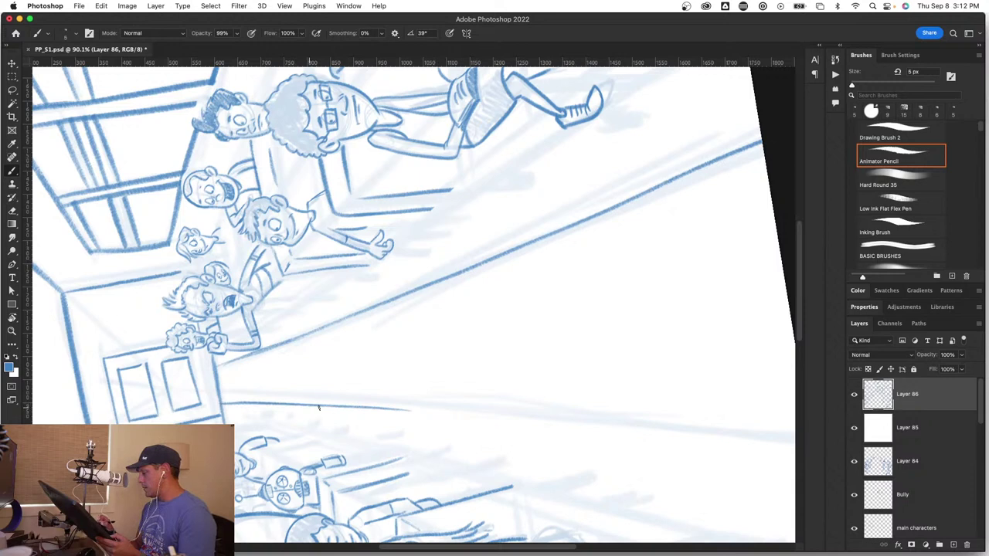
drag(318, 407, 530, 422)
drag(456, 417, 644, 431)
drag(569, 419, 762, 441)
drag(641, 430, 795, 445)
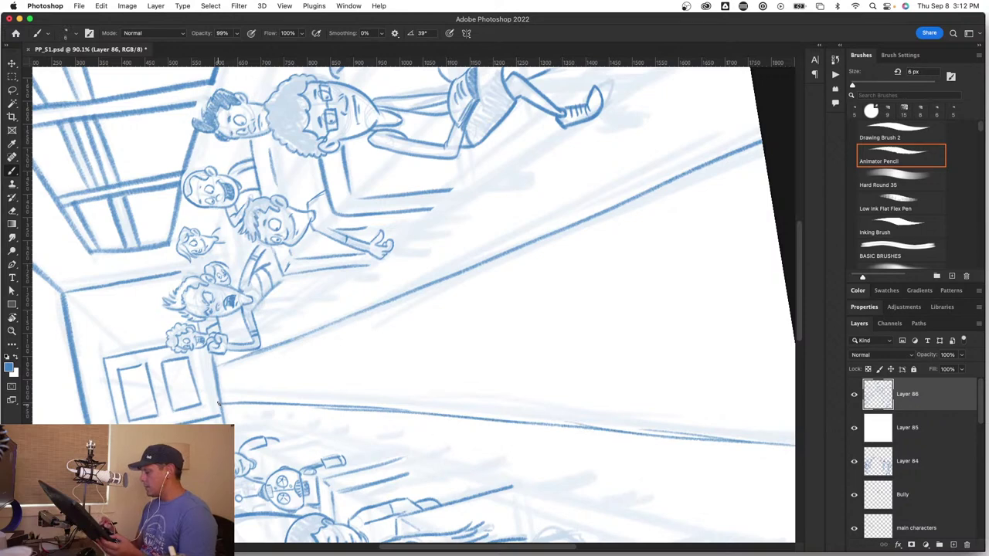
drag(219, 403, 445, 414)
drag(383, 409, 573, 428)
drag(500, 418, 780, 446)
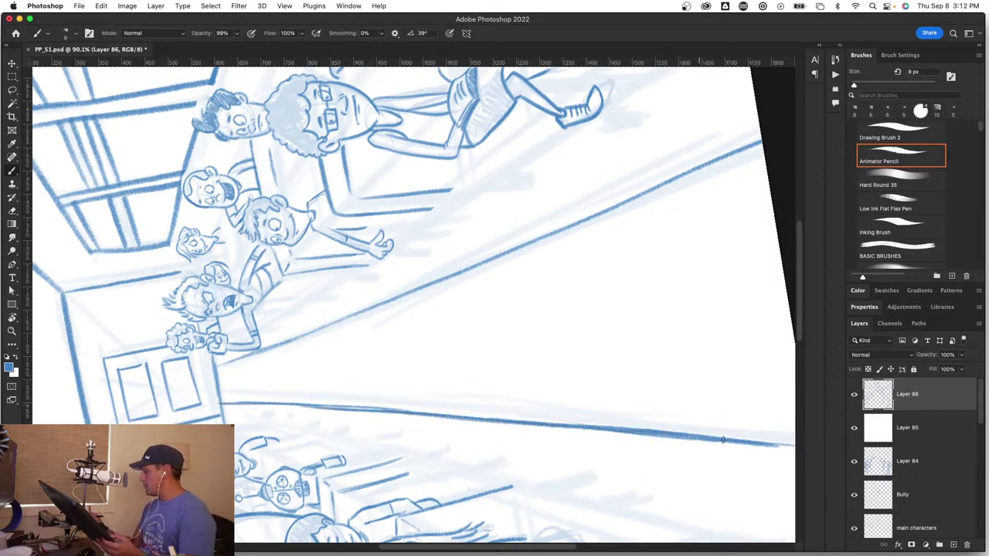
drag(717, 441, 796, 445)
Step: Thicken the aisle line beside the boy with glasses along its full length using a 10 px brush
key(bracketright)
drag(218, 364, 435, 290)
drag(342, 324, 575, 225)
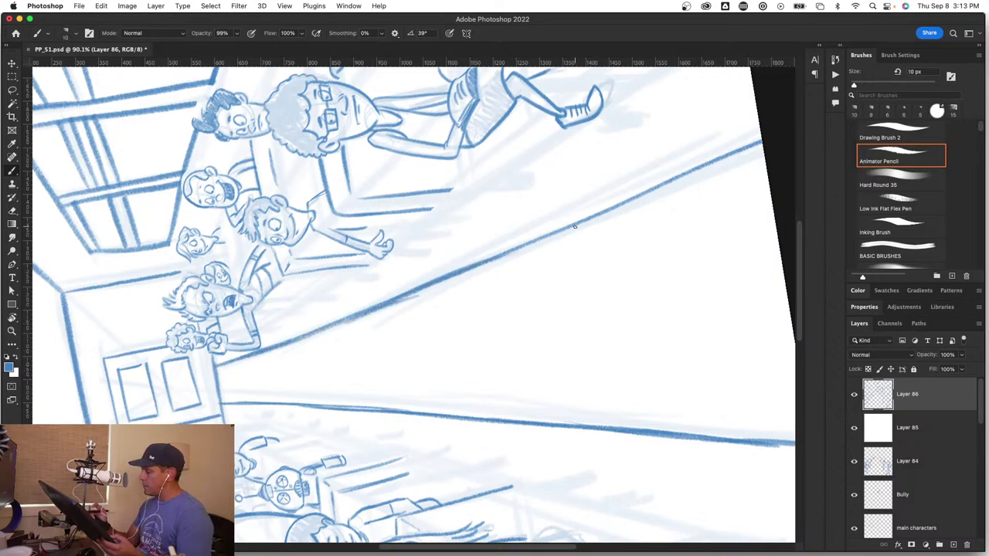
drag(408, 295, 602, 212)
drag(522, 247, 761, 142)
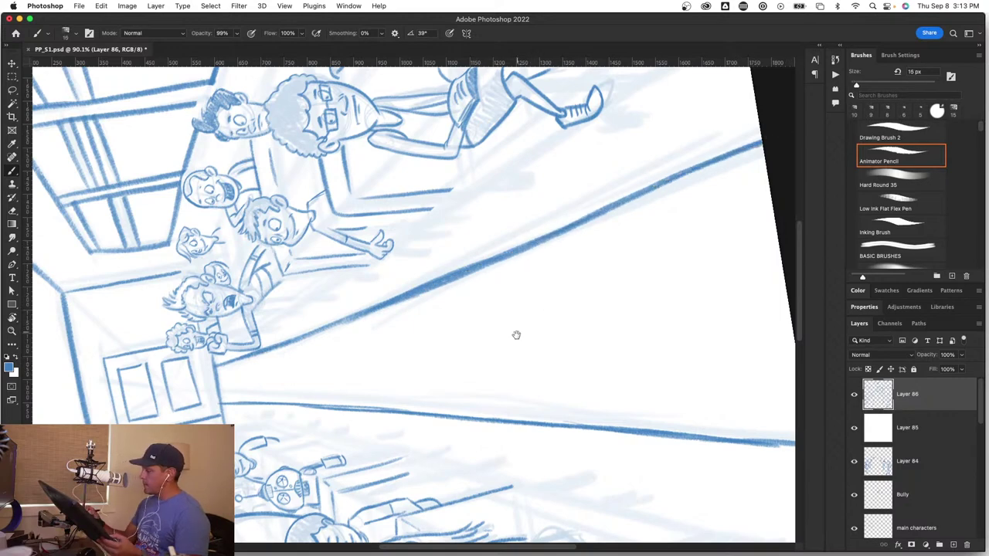
Step: Ink the small raised fist near the rear of the bus over its faint sketch with a 7 px Animator Pencil
mouse_move(517, 335)
mouse_down()
mouse_move(487, 353)
mouse_move(503, 360)
mouse_move(434, 384)
mouse_move(445, 386)
mouse_up()
key(z)
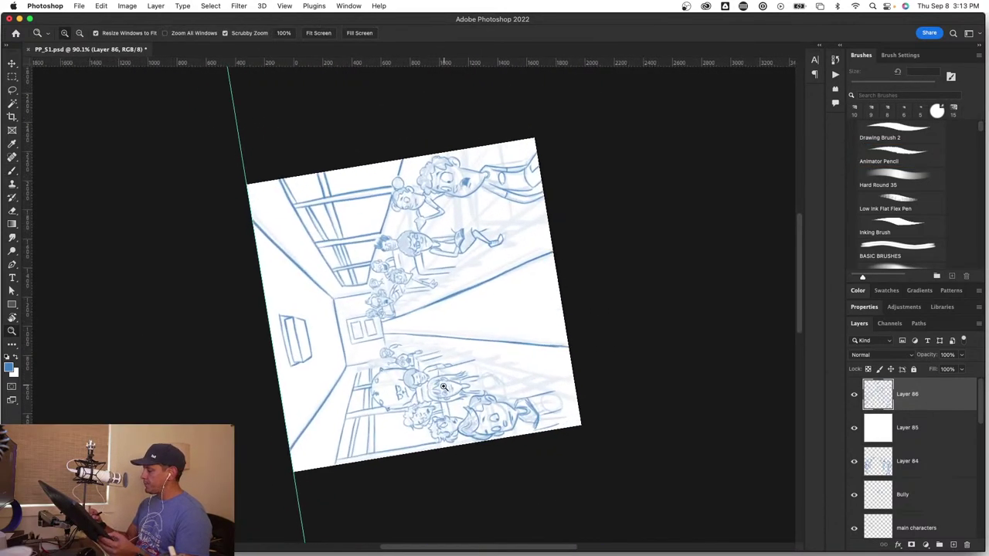
key(b)
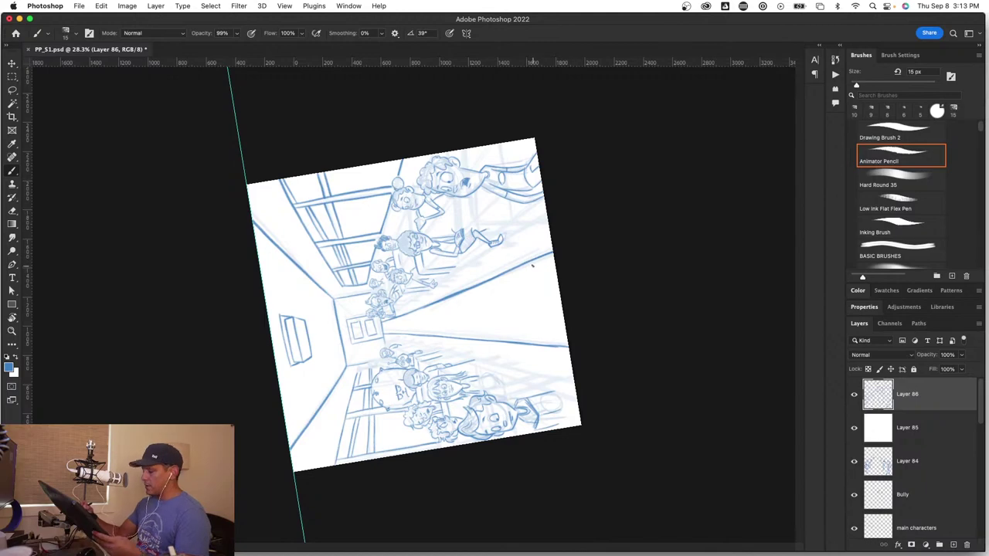
key(r)
drag(531, 266, 414, 420)
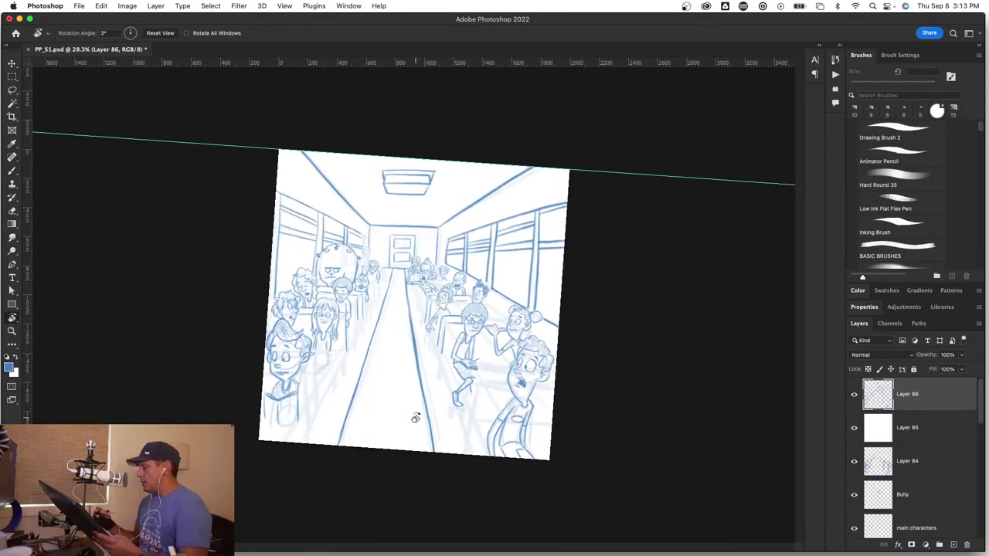
key(b)
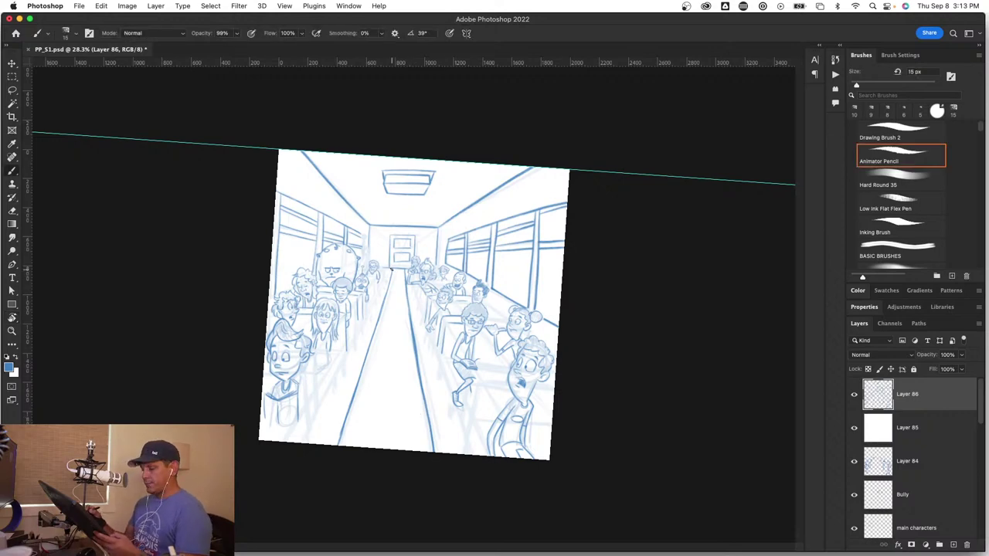
key(z)
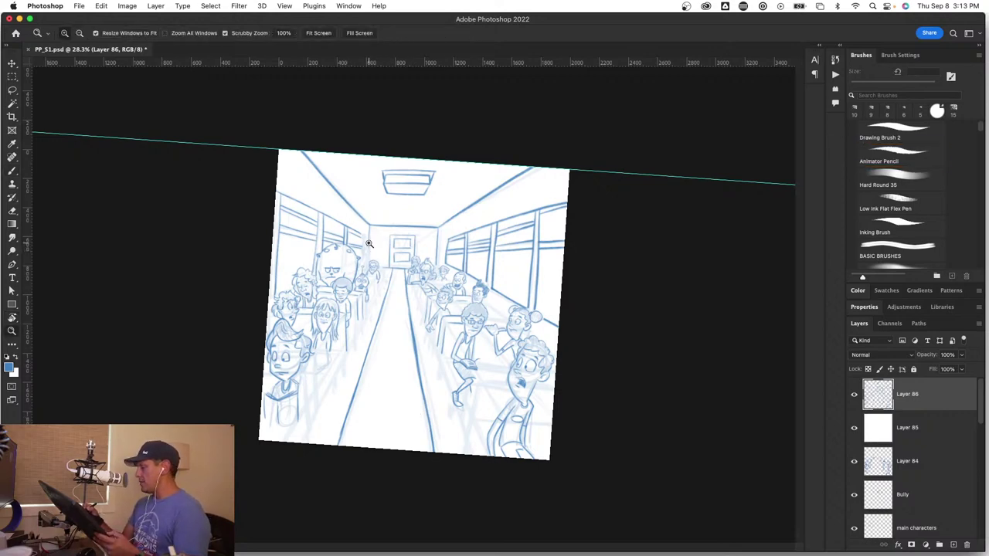
drag(375, 244, 472, 256)
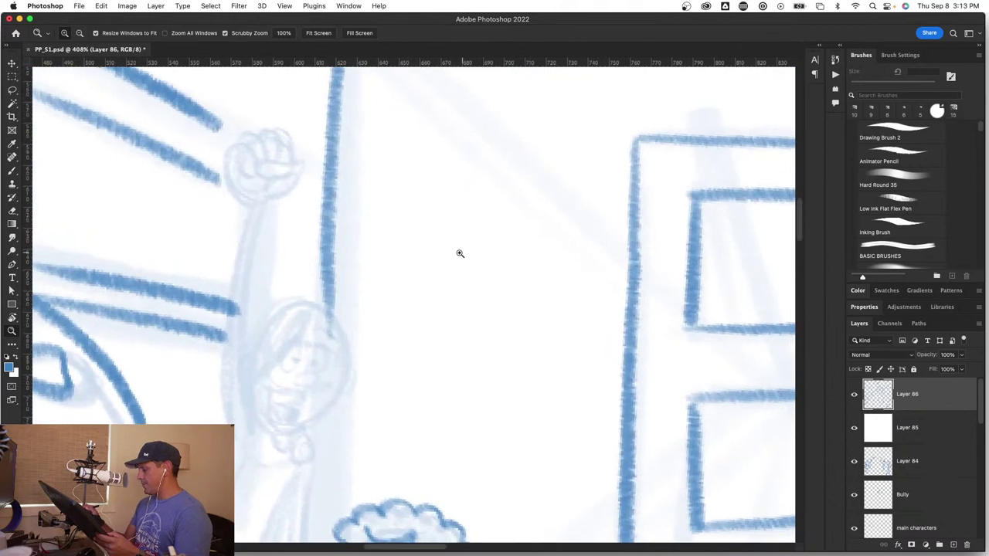
drag(317, 376, 339, 380)
drag(300, 296, 384, 493)
key(b)
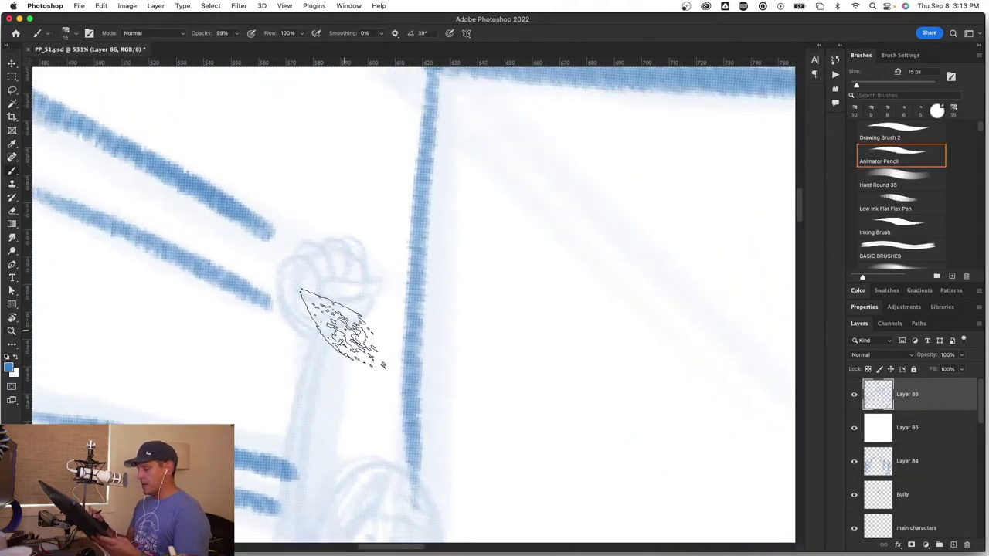
key(bracketleft)
key(bracketleft)
key(bracketleft)
key(bracketleft)
key(bracketleft)
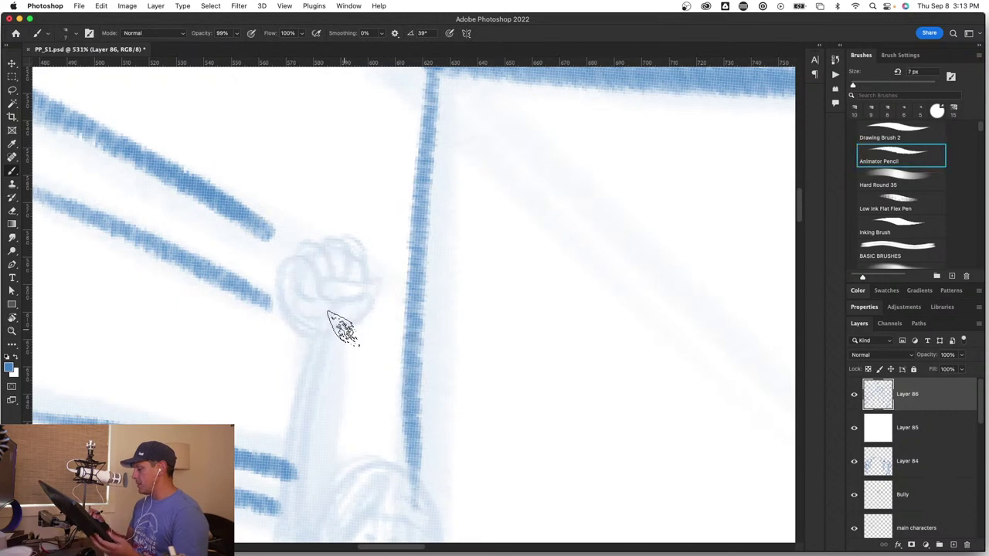
mouse_move(362, 297)
mouse_down()
mouse_move(325, 306)
mouse_move(343, 283)
mouse_move(370, 312)
mouse_move(334, 334)
mouse_up()
key(bracketright)
mouse_move(375, 275)
mouse_down()
mouse_move(343, 239)
mouse_move(322, 283)
mouse_move(289, 263)
mouse_move(320, 342)
mouse_up()
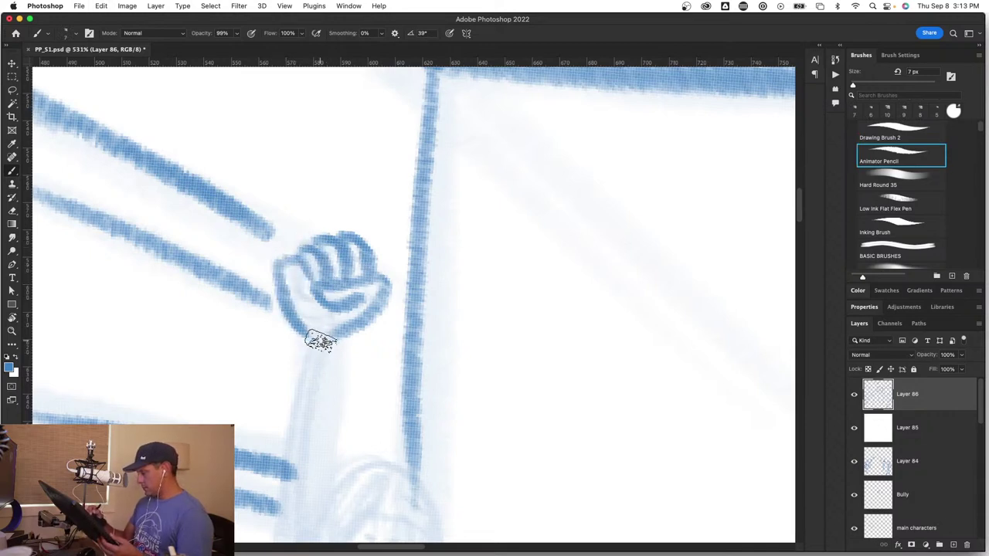
Step: Draw both sides of the raised arm from the fist down to the shoulder with a 6 px brush
key(bracketleft)
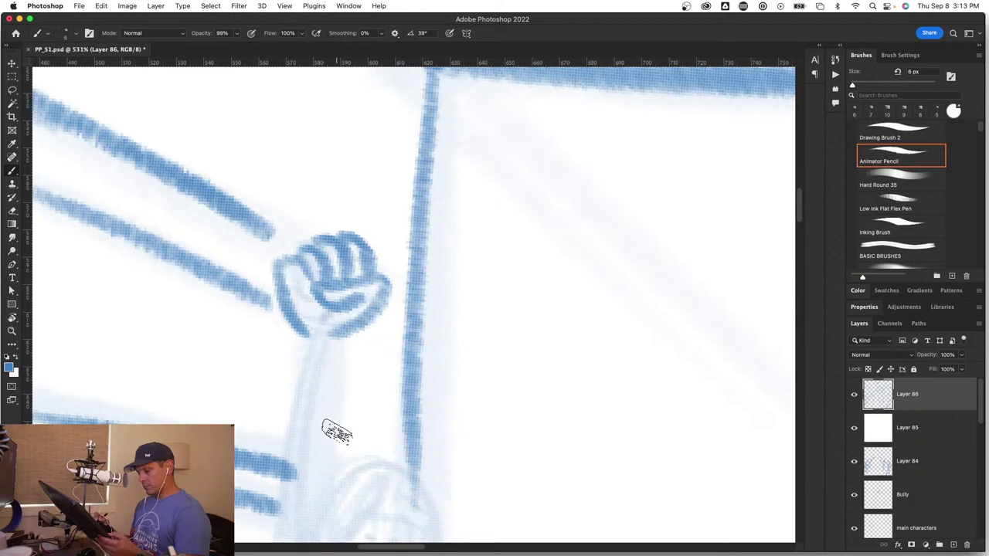
drag(340, 448, 409, 258)
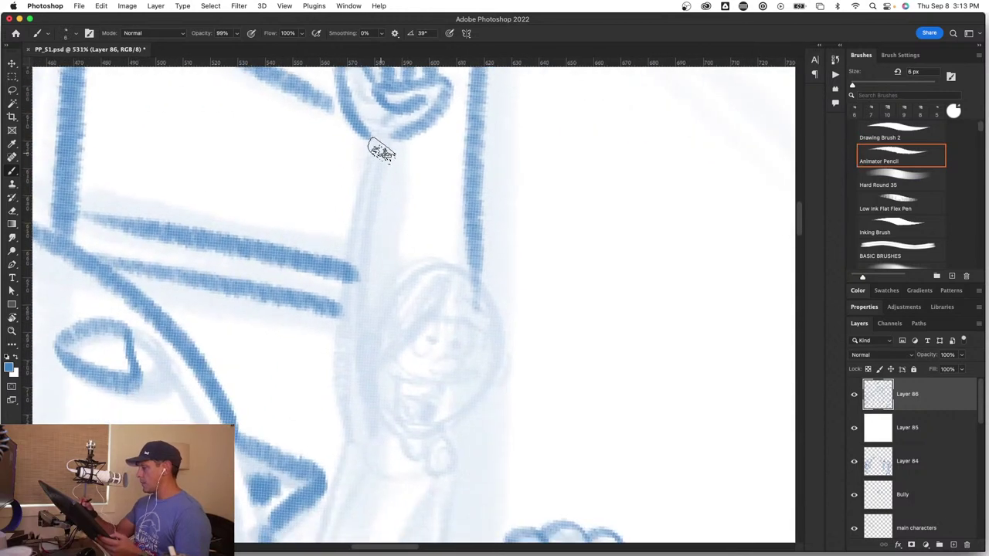
drag(366, 139, 337, 429)
mouse_move(394, 146)
mouse_down()
mouse_move(379, 193)
mouse_move(364, 360)
mouse_up()
key(])
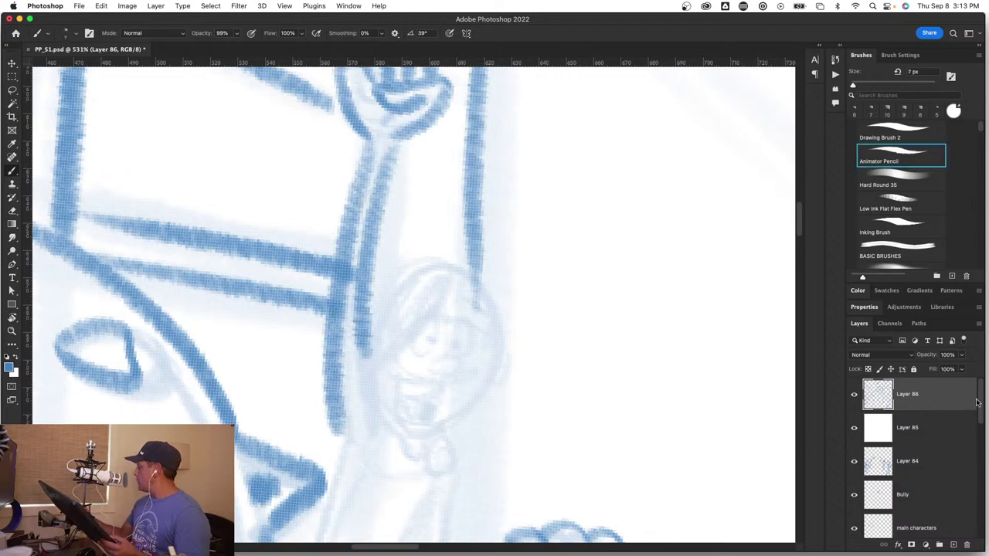
Step: Show the Page 5 and Page 6 groups to check their artwork against the full canvas, hide them, and show Page 7
drag(979, 403, 982, 491)
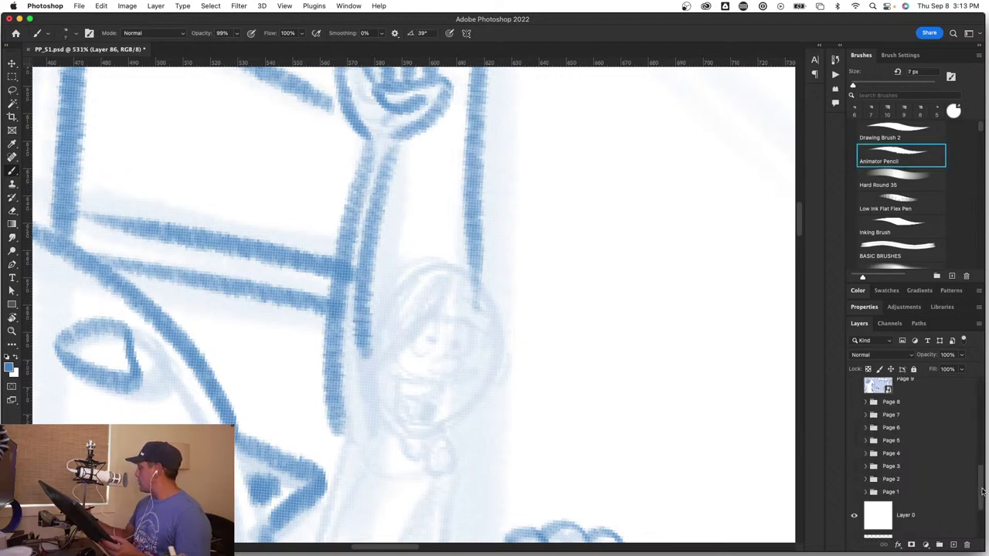
click(854, 440)
click(854, 427)
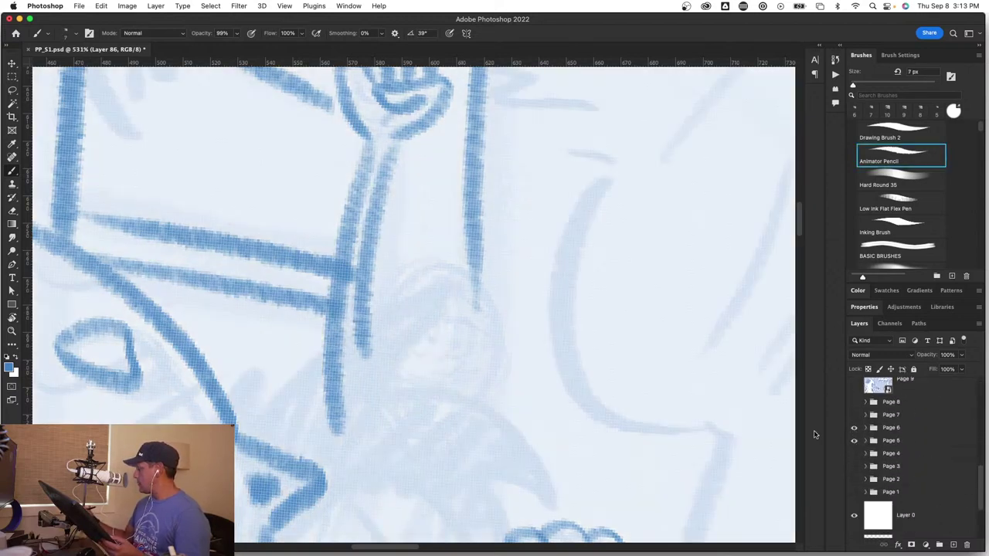
key(])
key(r)
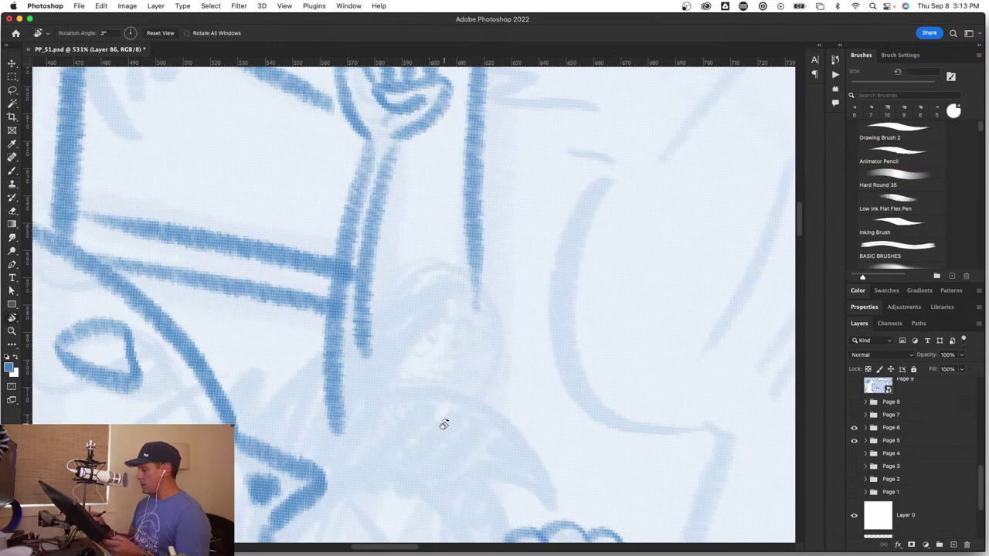
mouse_move(441, 419)
mouse_down()
mouse_move(404, 426)
mouse_move(434, 430)
mouse_move(348, 444)
mouse_up()
key(b)
key(z)
key(b)
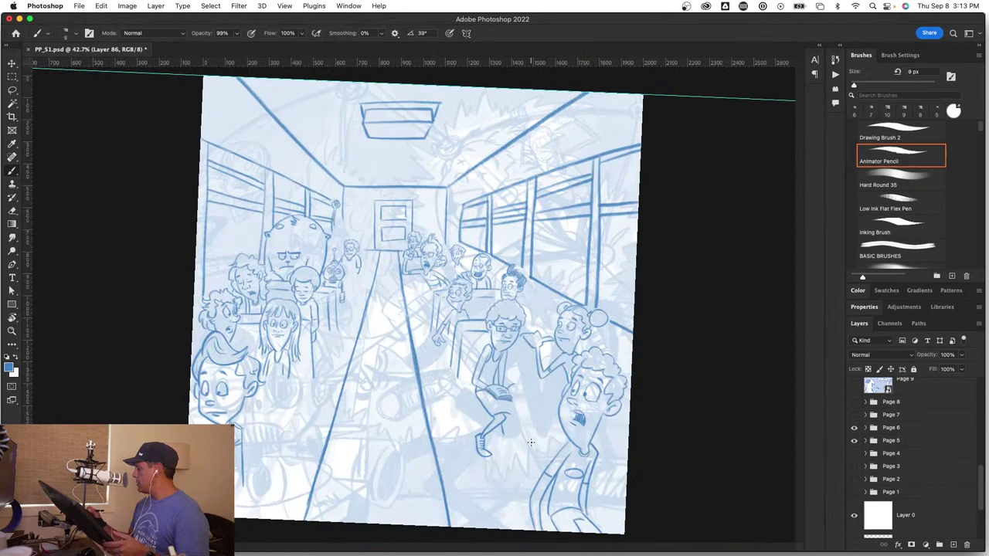
click(853, 440)
click(853, 428)
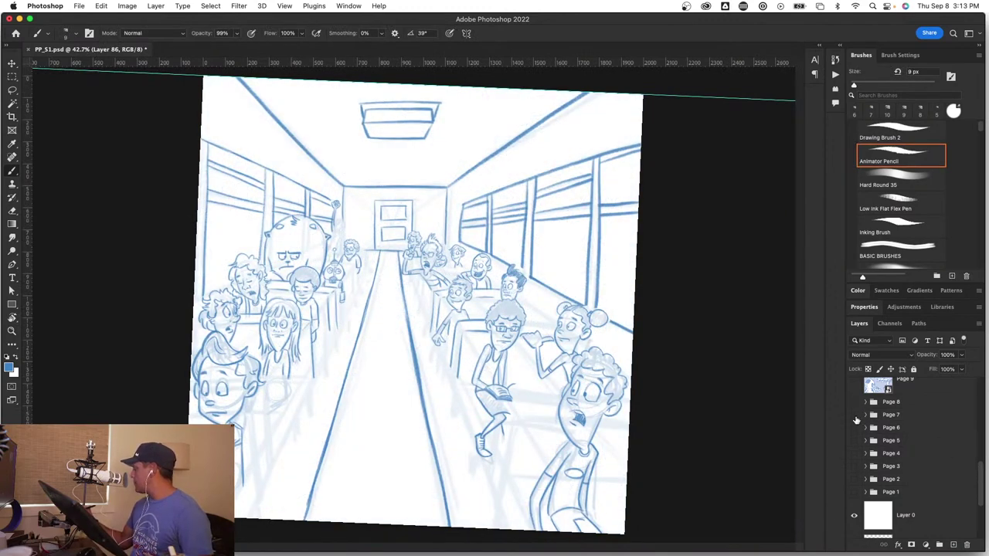
click(854, 416)
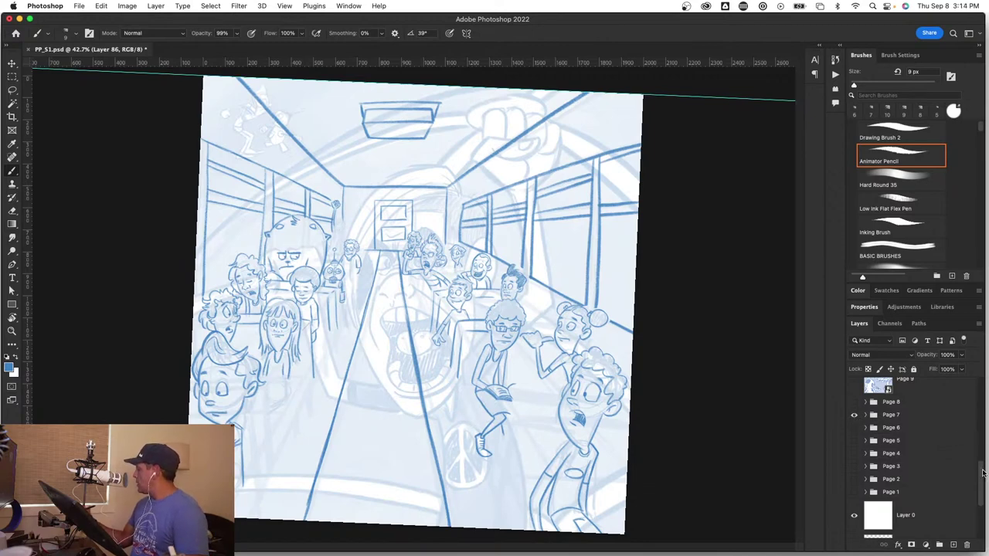
Step: Group the layers from Layer 86 down to Layer 81
drag(982, 473, 980, 374)
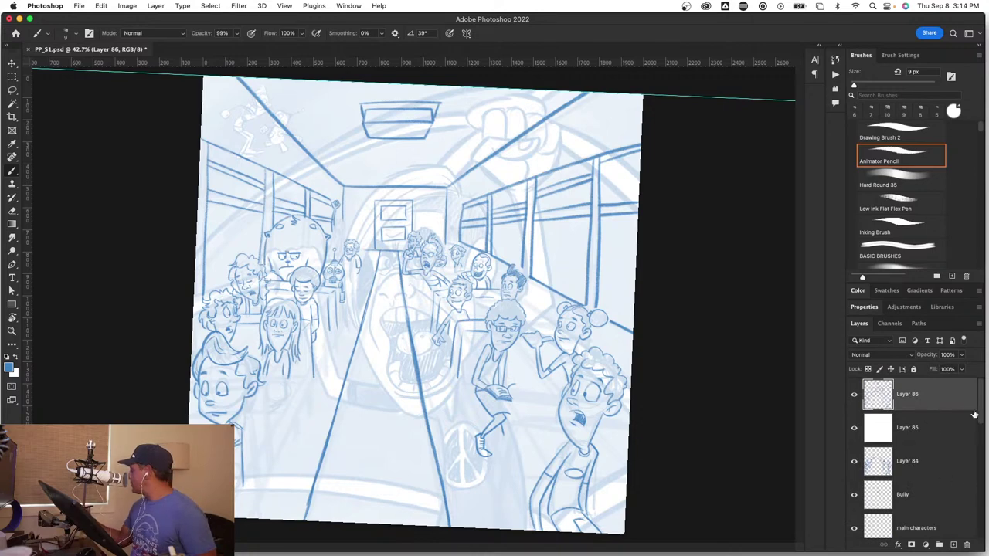
double_click(861, 57)
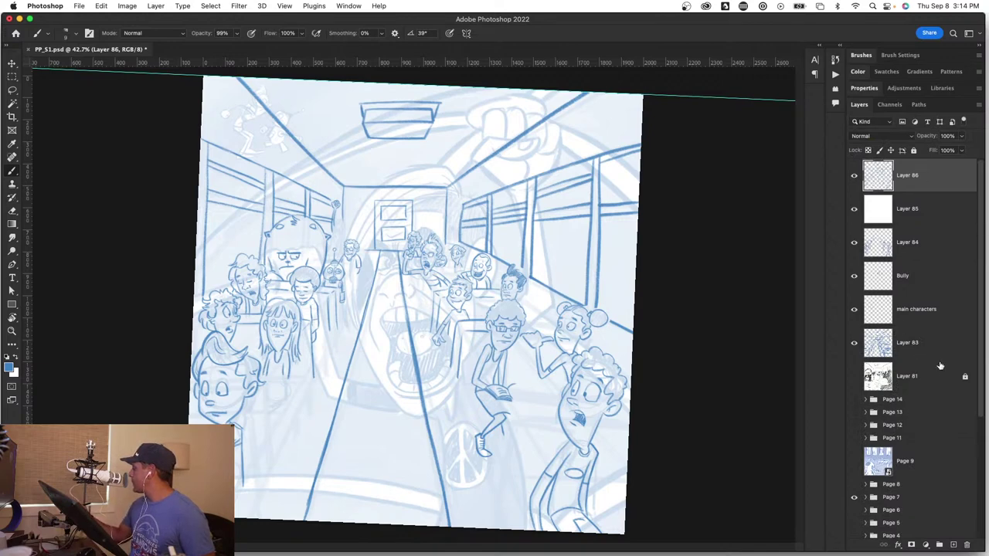
shift+click(923, 383)
drag(935, 385, 939, 545)
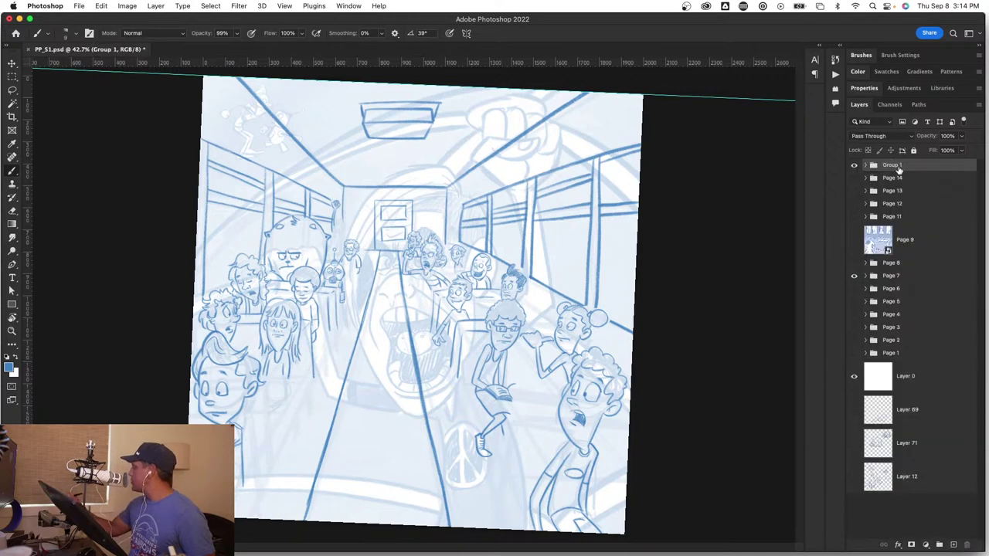
Step: Rename the new layer group as Page 15 and save the document
double_click(892, 165)
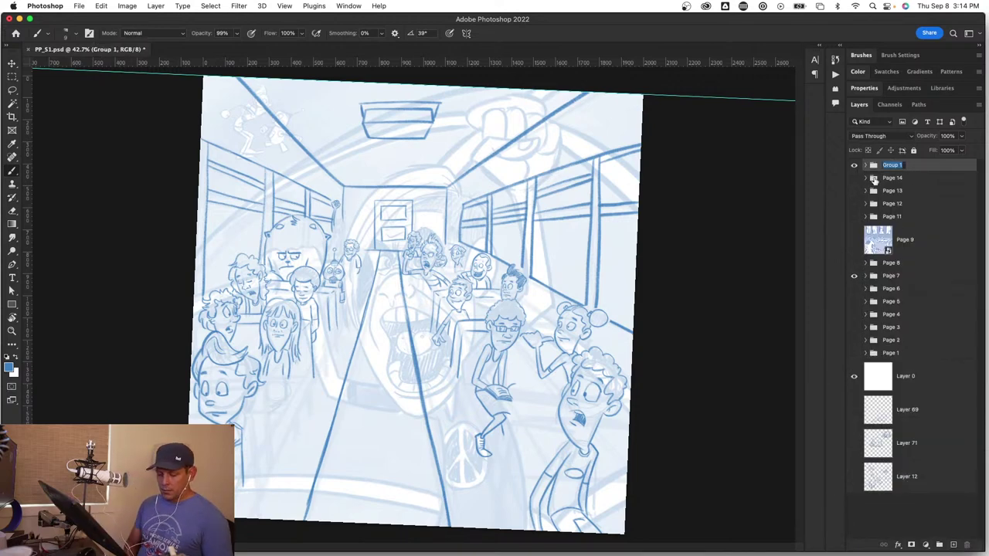
text(Page 15)
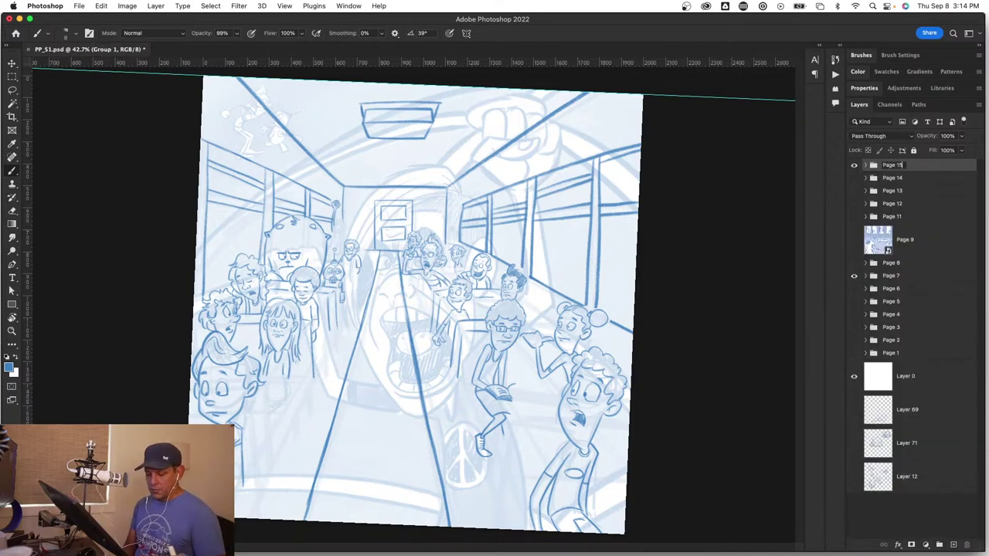
key(Return)
key(super+s)
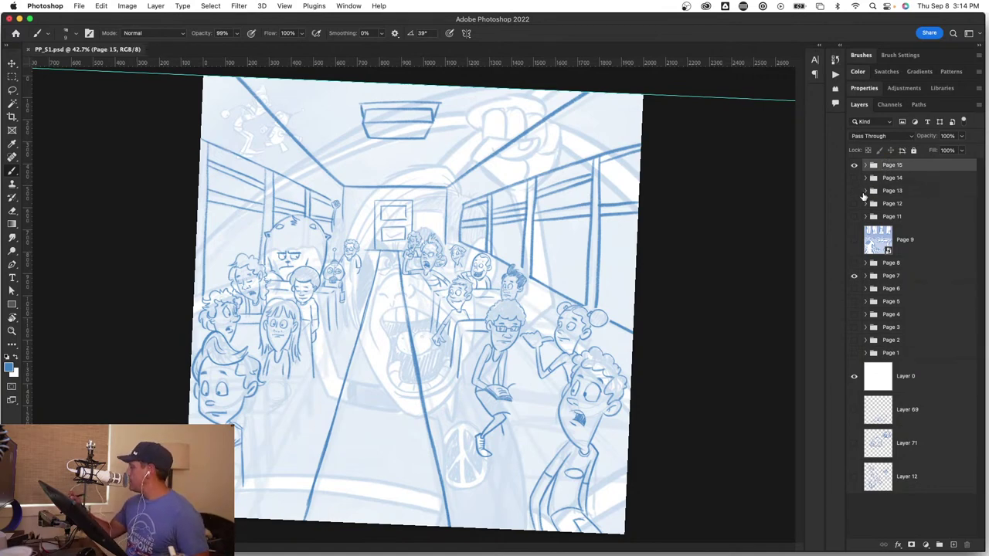
Step: Hide the Page 15 group to examine the character on Page 7, show Page 15 again, and hide Page 7
click(855, 166)
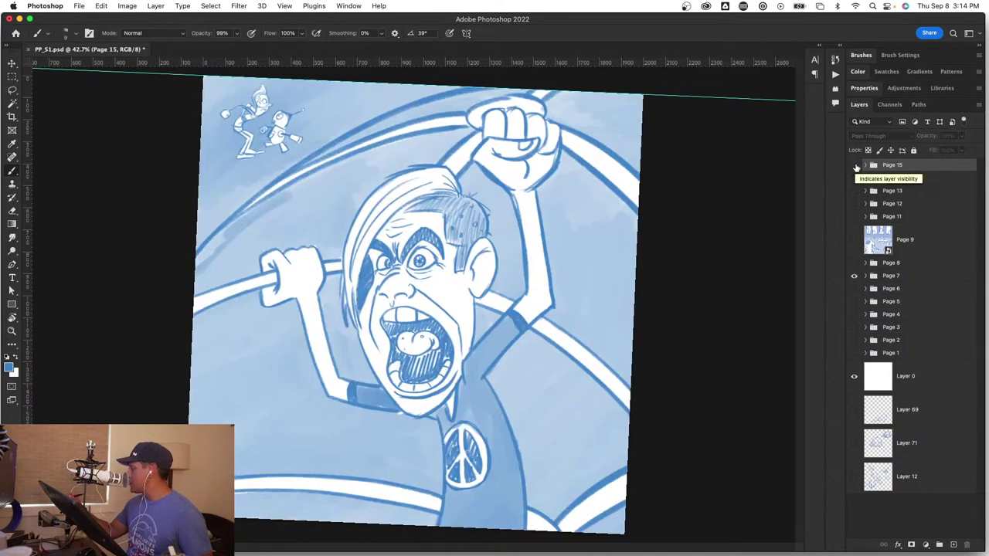
click(854, 166)
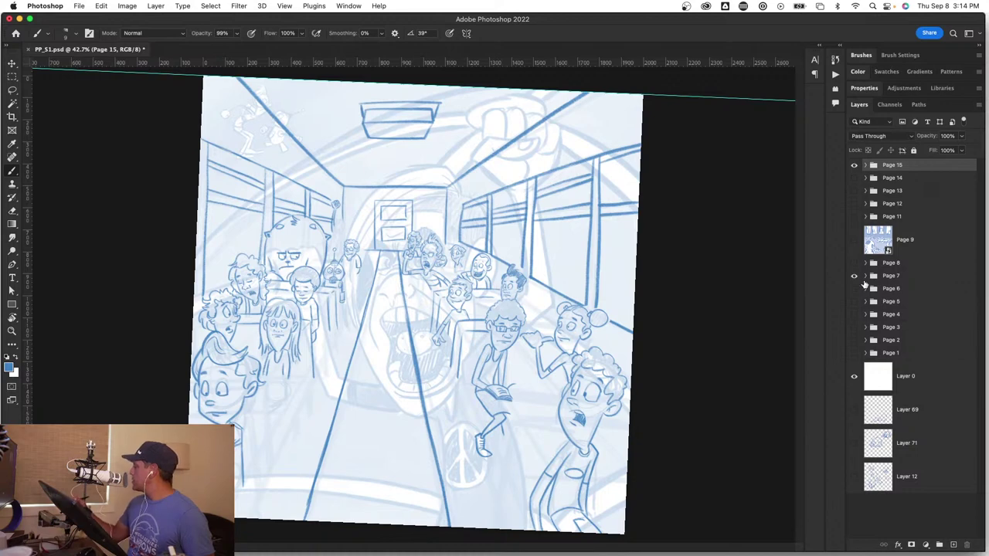
click(854, 275)
Step: Expand the Page 15 group, make Layer 86 active, and toggle its visibility off and on to check its line work
click(864, 166)
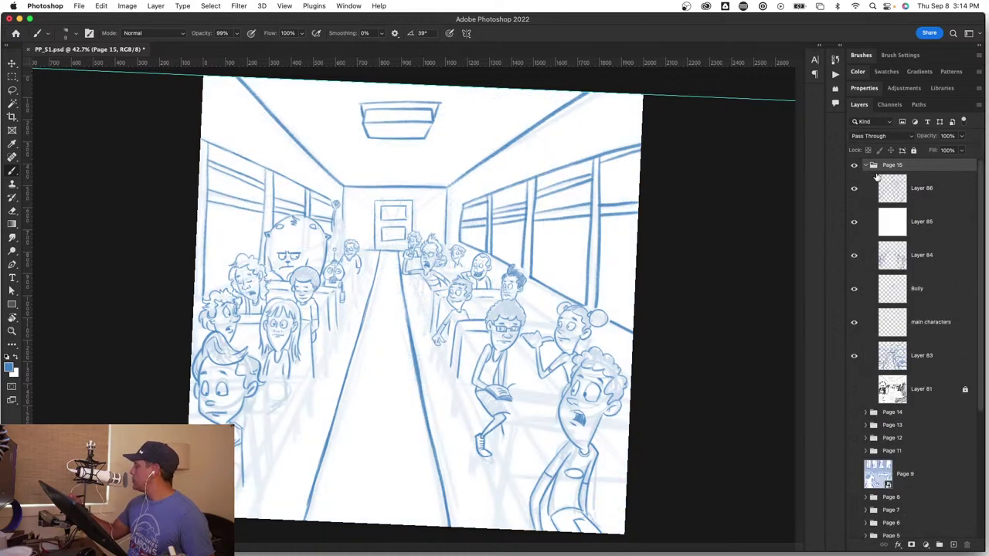
click(921, 195)
click(854, 188)
click(854, 187)
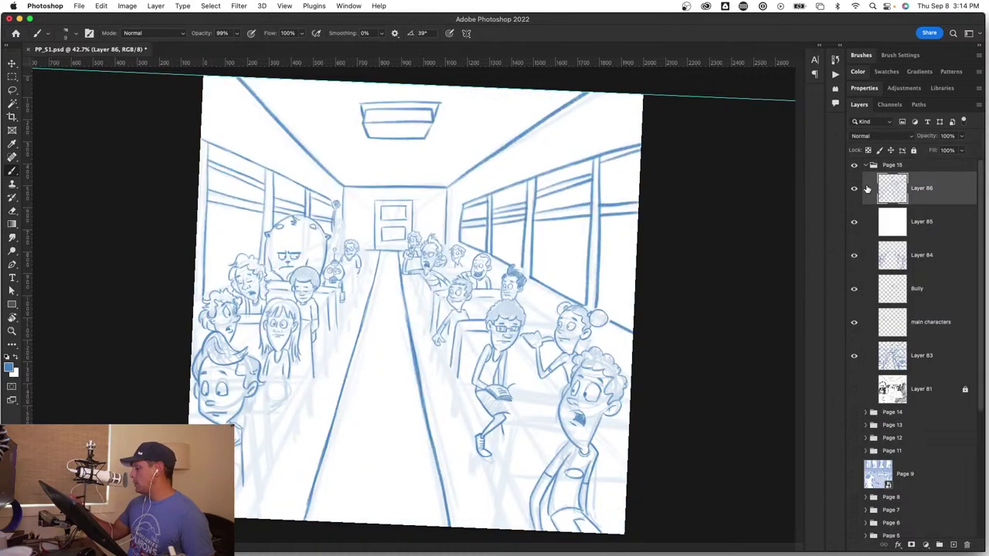
Step: Draw angry eyes and brows on the raised-fist passenger at the back of the bus with a smaller brush on Layer 86
key(z)
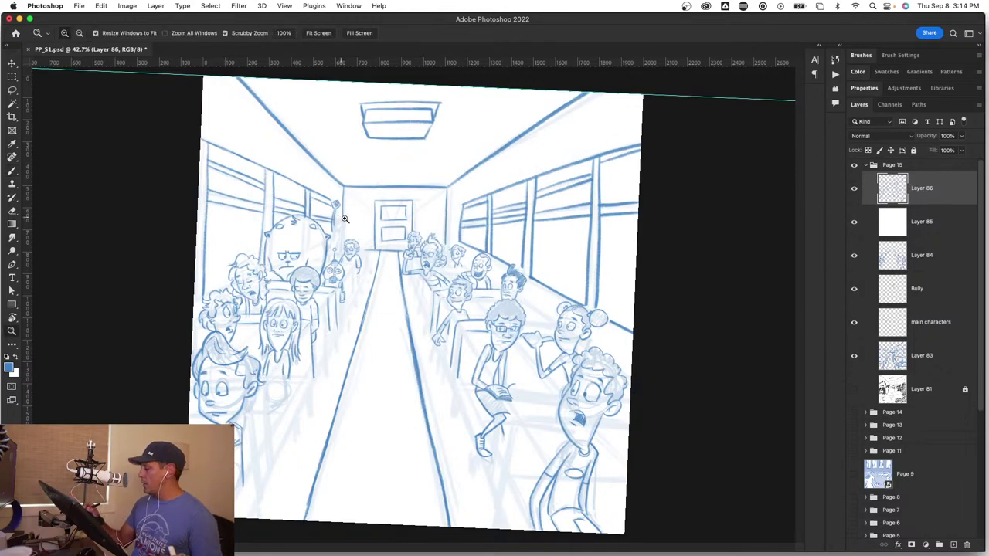
drag(341, 217, 441, 269)
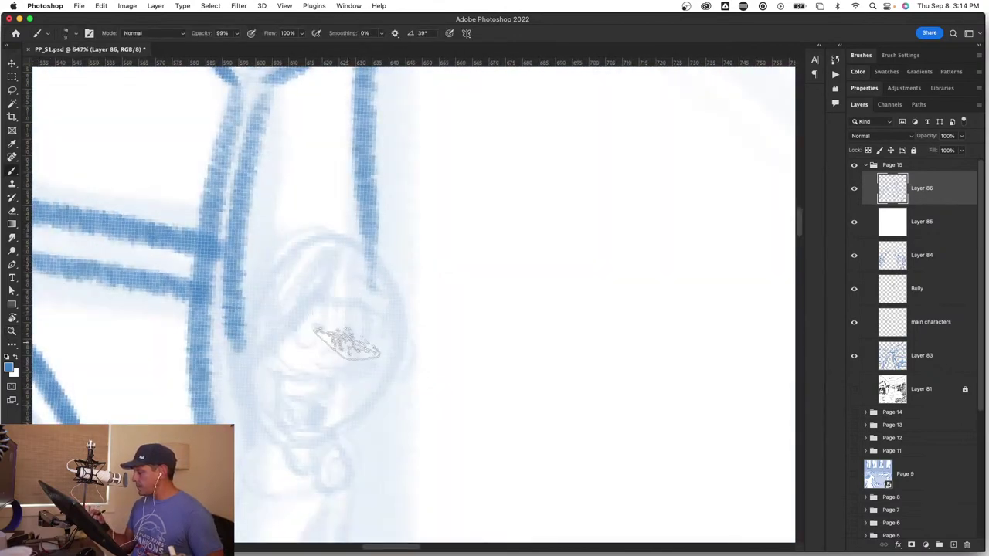
ctrl+alt+drag(347, 342, 339, 345)
mouse_move(316, 305)
mouse_down()
mouse_move(336, 322)
mouse_move(326, 325)
mouse_move(358, 334)
mouse_up()
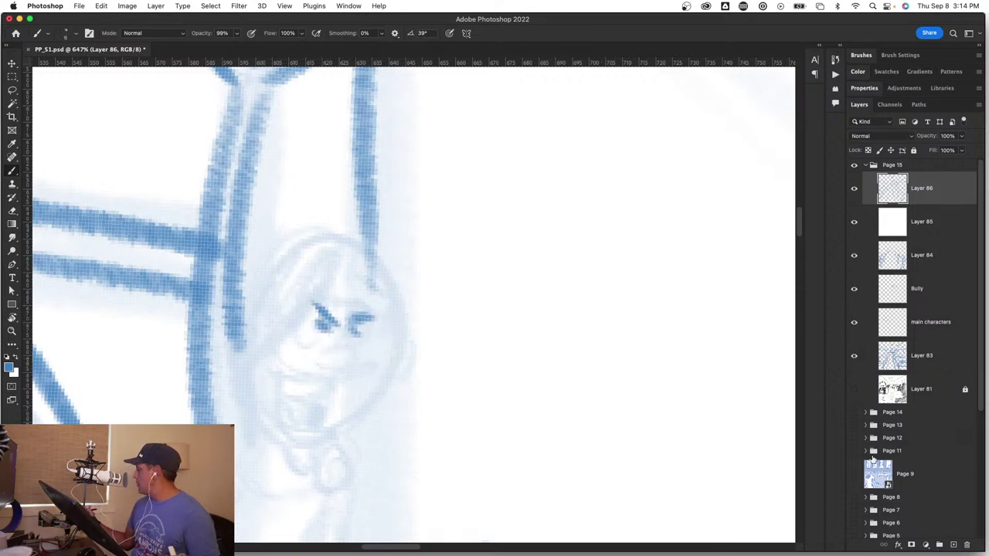
Step: Show the Page 8 and Page 6 groups in turn and hide them again, then show Page 7 as character reference
click(854, 498)
key(z)
drag(520, 438, 473, 430)
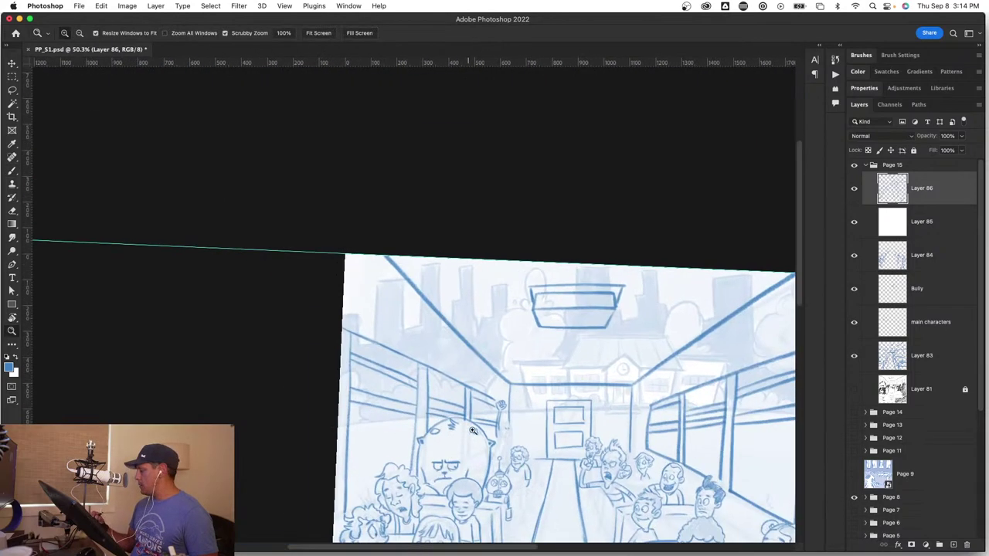
drag(595, 464, 646, 482)
key(b)
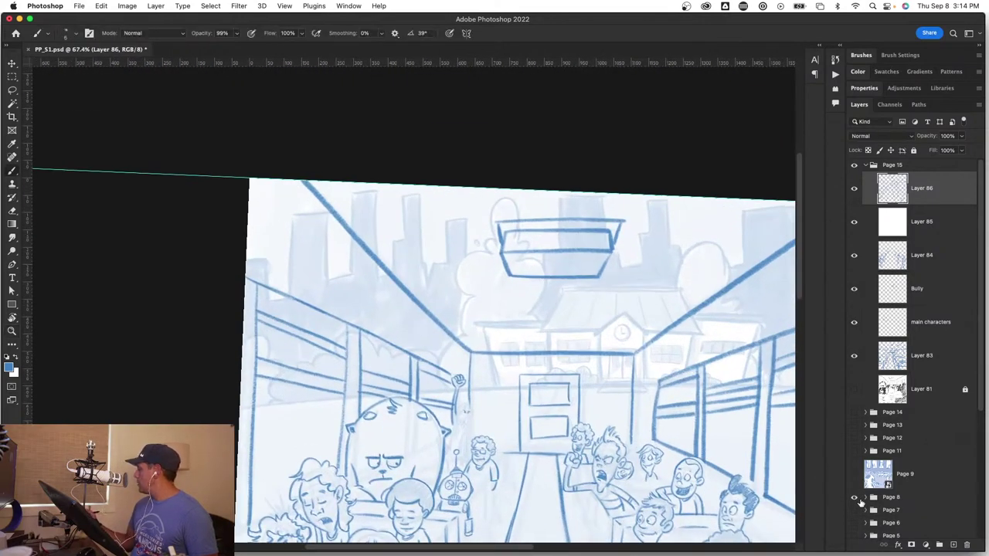
click(854, 497)
click(853, 523)
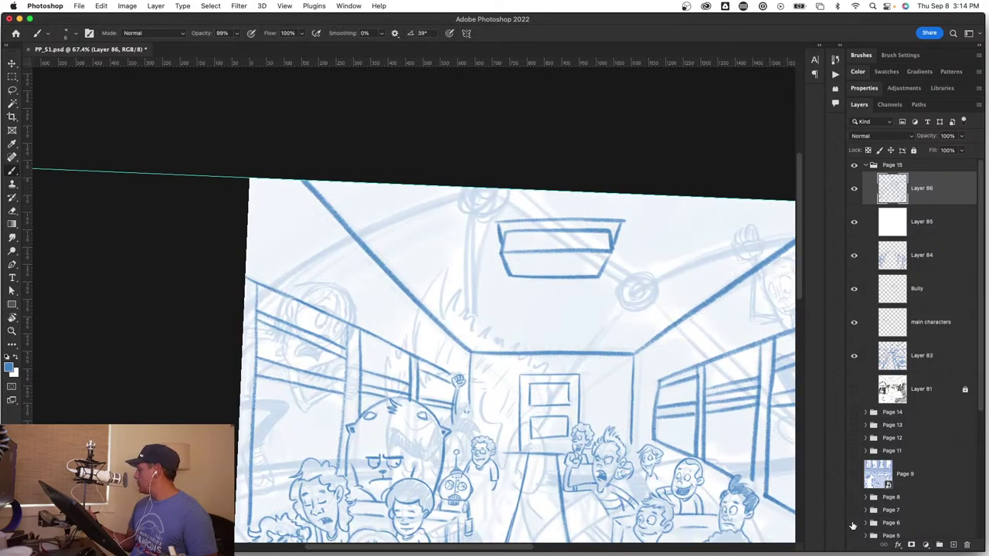
click(853, 523)
click(854, 510)
key(z)
key(b)
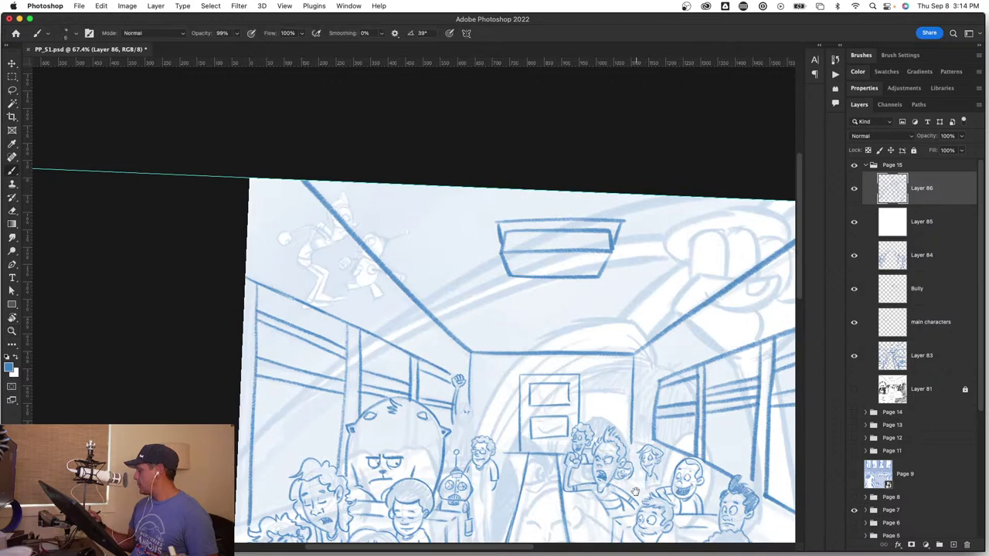
drag(645, 486, 620, 305)
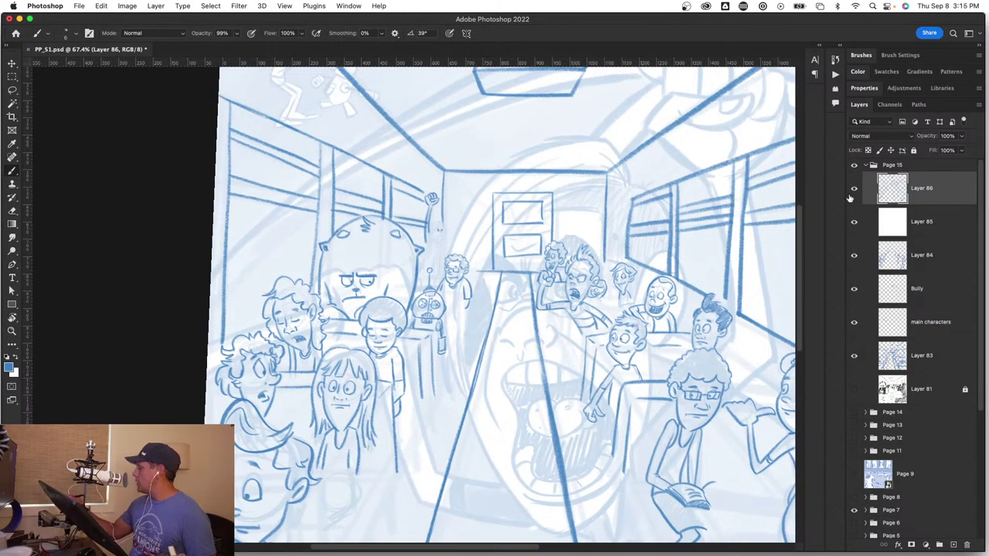
Step: Draw the swept hairline and the rounded top of the hair on the raised-fist passenger
key(z)
drag(443, 220, 558, 238)
key(b)
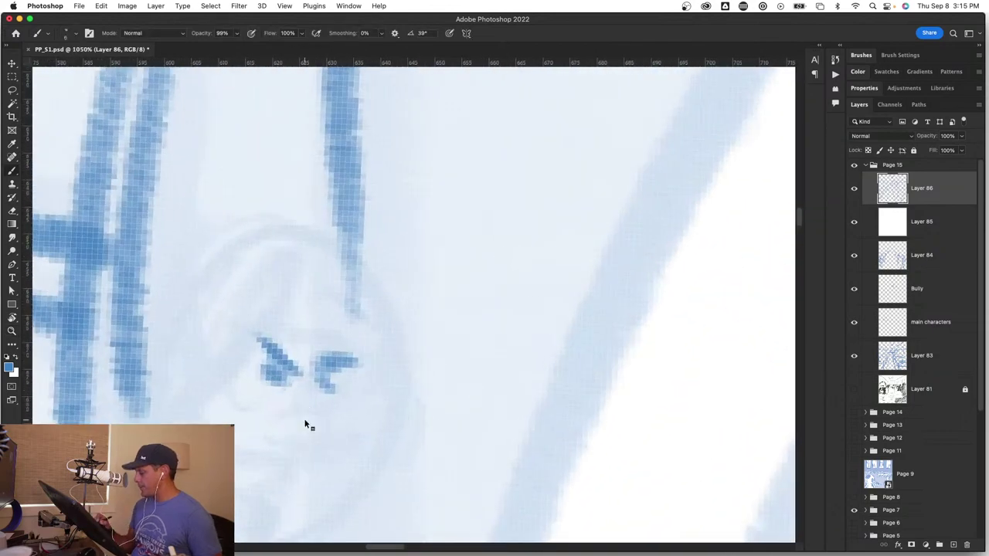
mouse_move(334, 284)
mouse_down()
mouse_move(303, 317)
mouse_move(186, 406)
mouse_up()
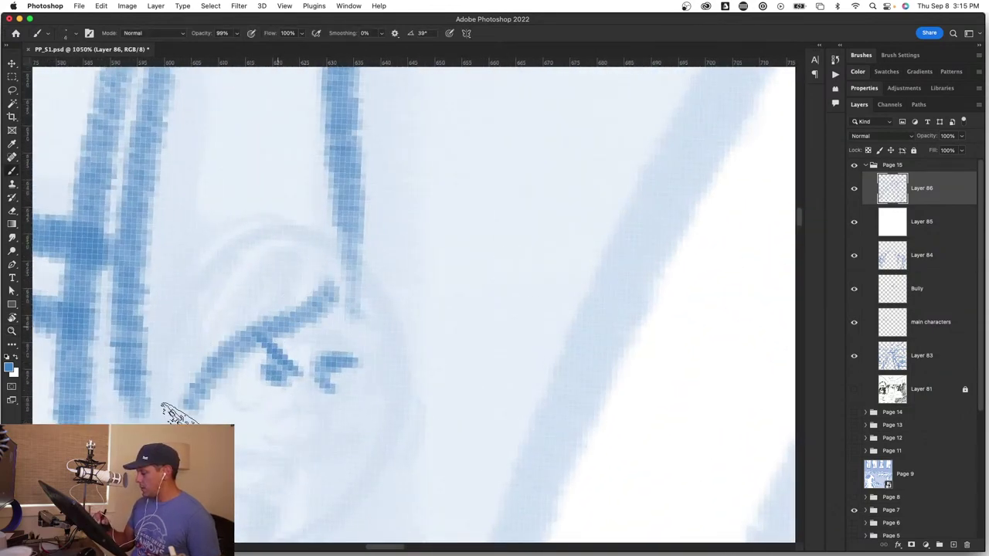
mouse_move(340, 269)
mouse_down()
mouse_move(292, 228)
mouse_move(176, 296)
mouse_move(178, 418)
mouse_up()
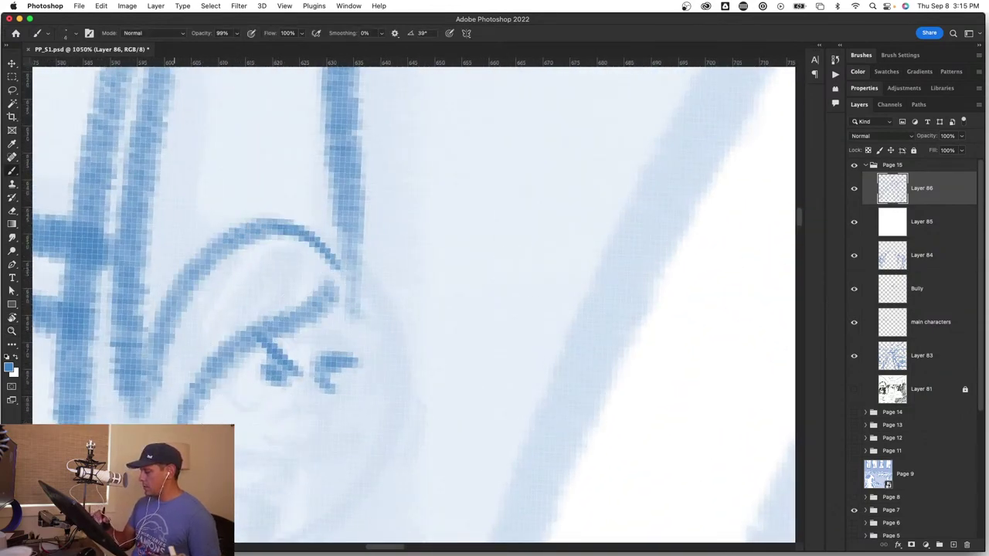
Step: Draw a small oval on the raised-fist passenger's chest and the outer body line behind the large creature's ear
key(z)
drag(340, 471, 277, 461)
key(b)
mouse_move(389, 496)
mouse_down()
mouse_move(399, 283)
mouse_move(355, 275)
mouse_move(292, 306)
mouse_move(412, 311)
mouse_up()
key(z)
key(b)
drag(382, 233, 399, 353)
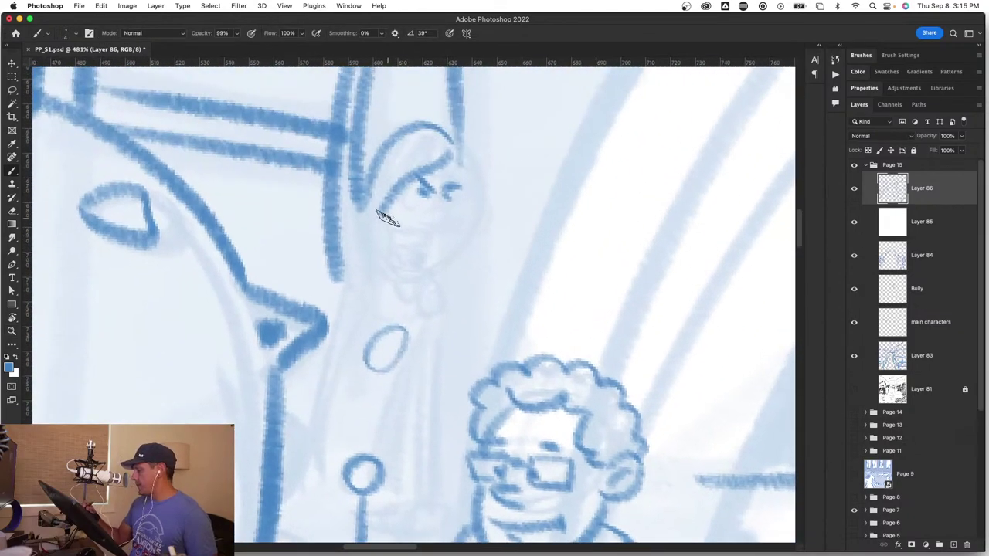
mouse_move(337, 275)
mouse_down()
mouse_move(328, 323)
mouse_move(305, 352)
mouse_move(303, 338)
mouse_move(305, 445)
mouse_up()
drag(313, 353, 307, 463)
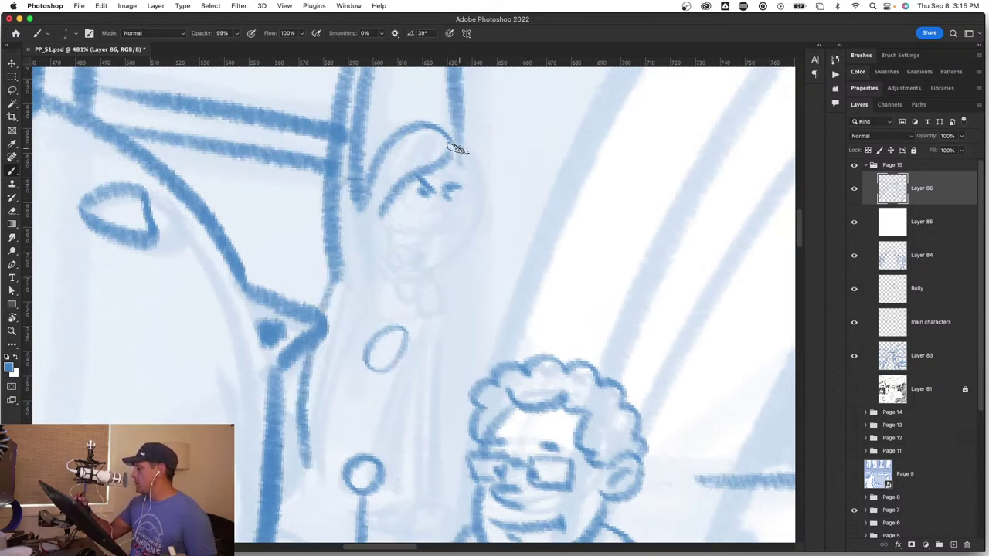
Step: Outline the raised-fist passenger's face down to the pointed chin and add the side hair and ear
mouse_move(457, 148)
mouse_down()
mouse_move(475, 170)
mouse_move(459, 153)
mouse_move(463, 205)
mouse_move(473, 167)
mouse_move(458, 237)
mouse_move(469, 175)
mouse_move(435, 280)
mouse_move(459, 224)
mouse_move(403, 287)
mouse_up()
mouse_move(385, 202)
mouse_down()
mouse_move(372, 263)
mouse_move(376, 226)
mouse_move(403, 287)
mouse_up()
mouse_move(370, 182)
mouse_down()
mouse_move(369, 242)
mouse_move(391, 190)
mouse_up()
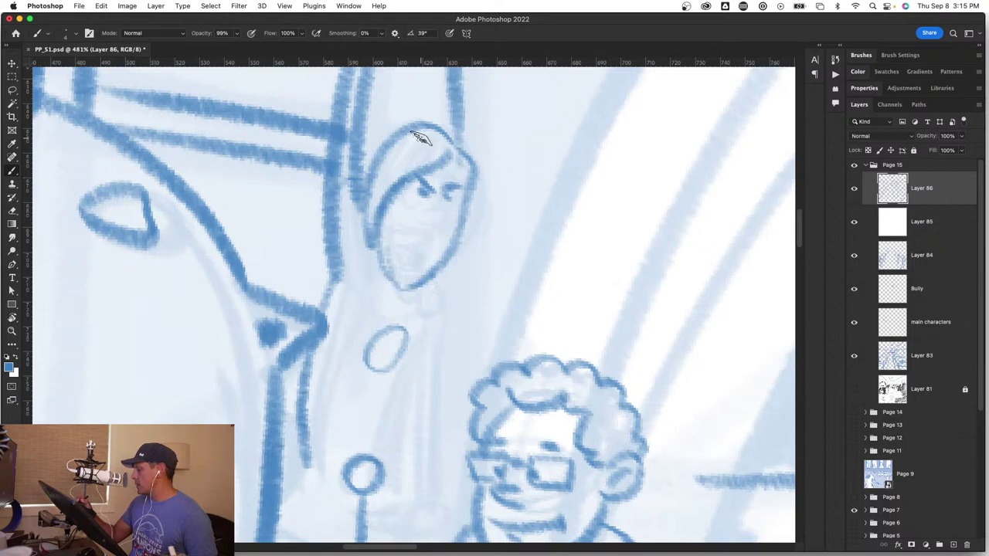
drag(466, 199, 468, 224)
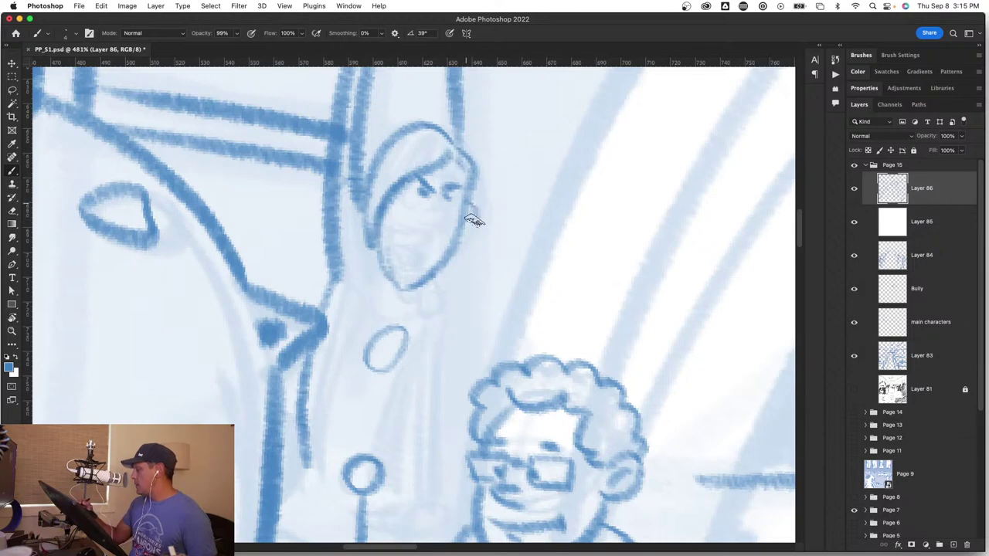
Step: Set the brush to 3 px and draw the raised-fist passenger's nose, eye outlines and shaded open mouth
drag(540, 392, 358, 357)
key(z)
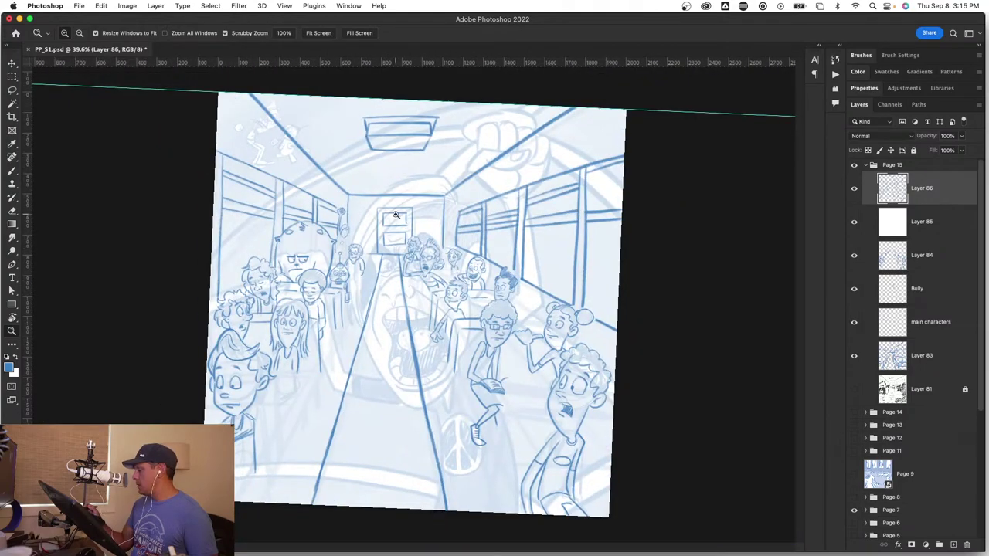
mouse_move(320, 225)
mouse_down()
mouse_move(406, 242)
mouse_move(488, 280)
mouse_up()
key(b)
drag(500, 359, 214, 304)
mouse_move(765, 440)
mouse_down()
mouse_move(360, 401)
mouse_move(563, 254)
mouse_move(575, 264)
mouse_up()
drag(399, 349, 395, 350)
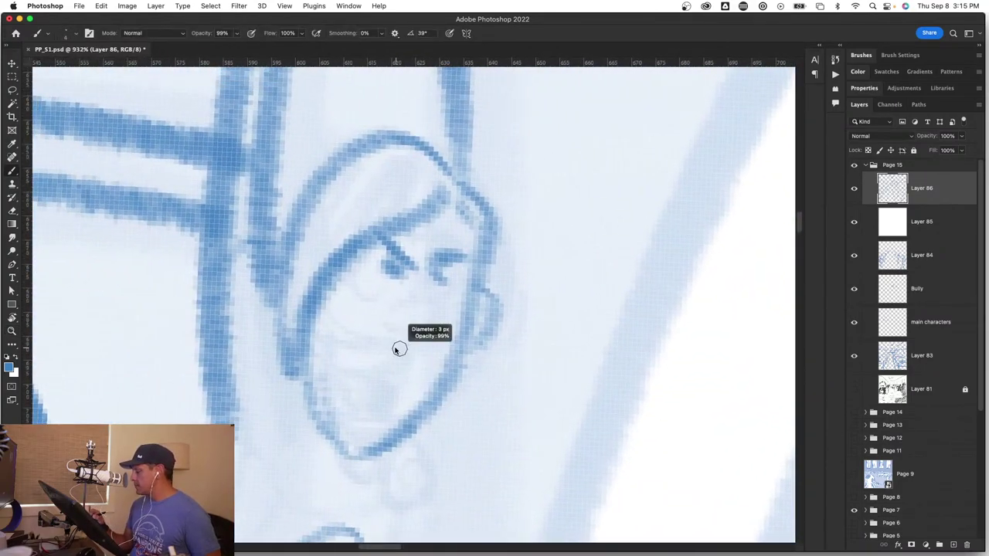
drag(384, 313, 445, 327)
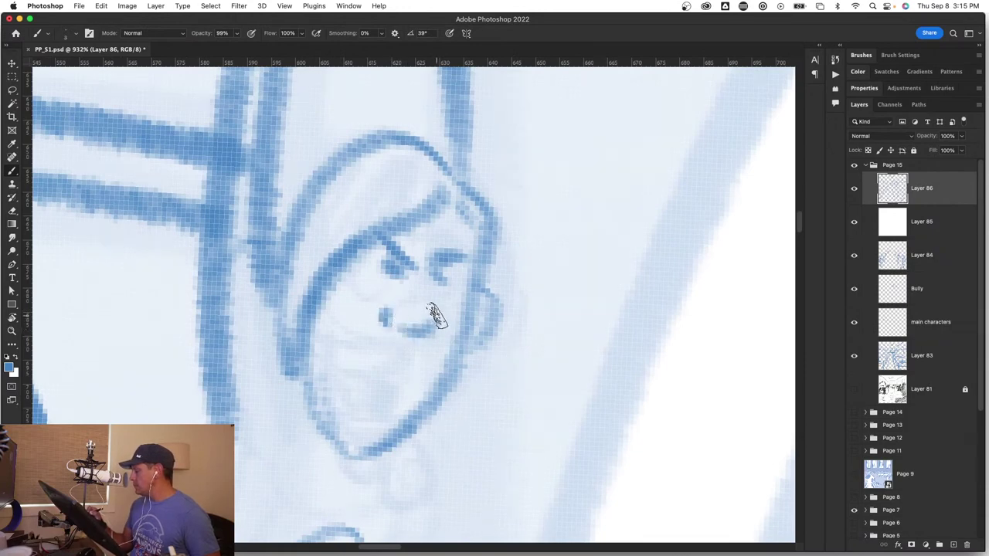
mouse_move(365, 272)
mouse_down()
mouse_move(405, 270)
mouse_move(451, 287)
mouse_move(438, 285)
mouse_move(465, 269)
mouse_up()
drag(401, 349, 346, 397)
mouse_move(362, 360)
mouse_down()
mouse_move(353, 411)
mouse_move(377, 421)
mouse_move(394, 377)
mouse_move(358, 381)
mouse_move(391, 373)
mouse_move(357, 391)
mouse_move(364, 413)
mouse_up()
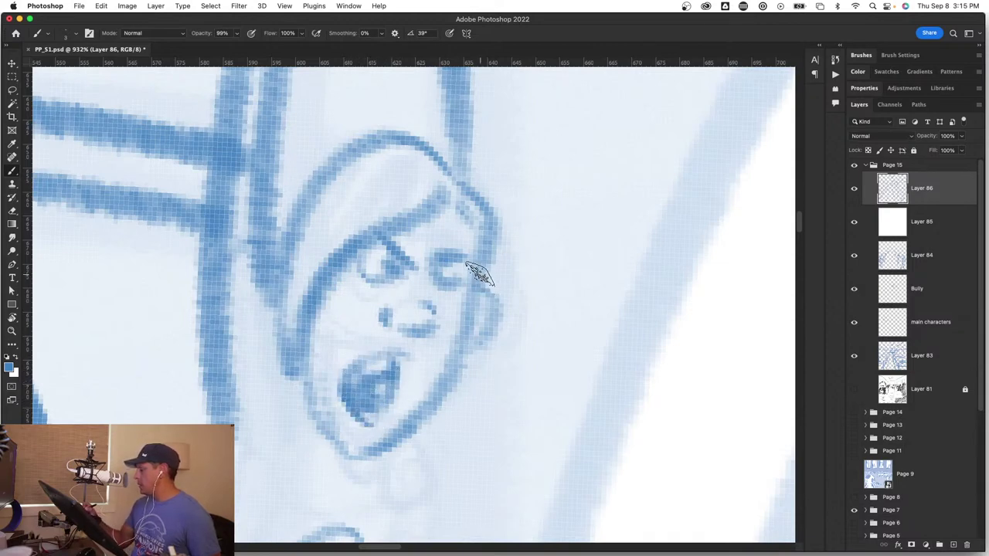
Step: Darken the raised-fist passenger's jaw and side hair, and draw the small curve beneath the chin
mouse_move(473, 271)
mouse_down()
mouse_move(458, 320)
mouse_move(367, 446)
mouse_up()
drag(301, 357, 355, 452)
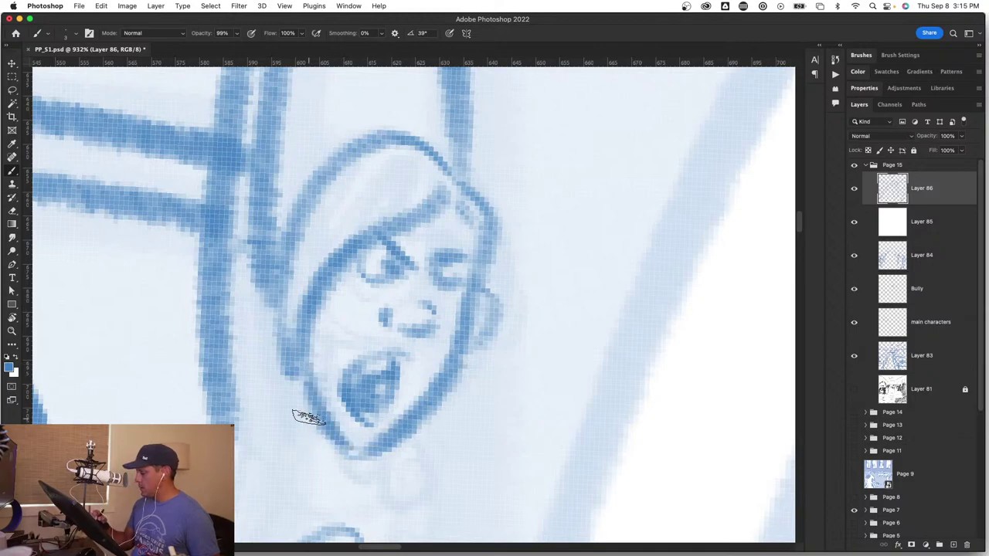
drag(279, 408, 278, 317)
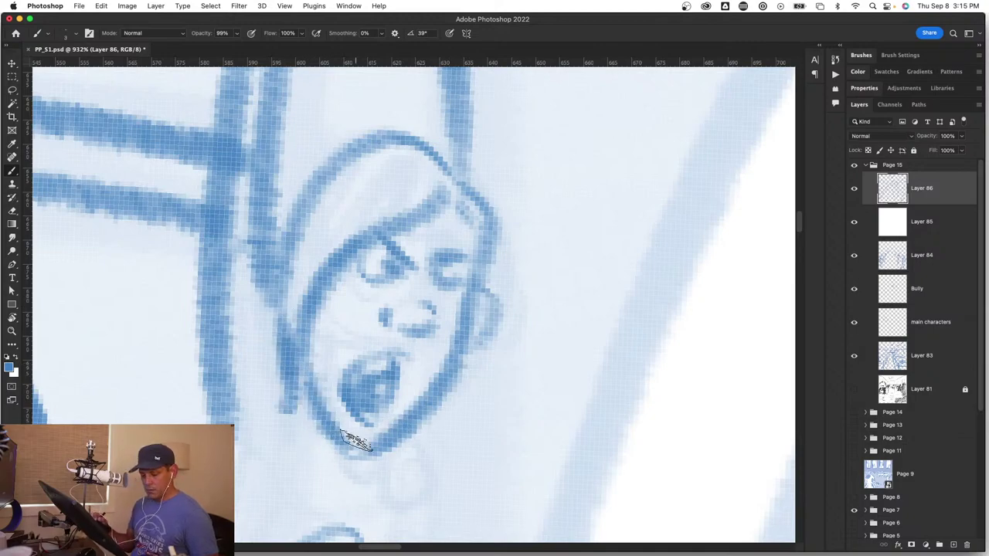
drag(388, 475, 309, 471)
mouse_move(417, 485)
mouse_down()
mouse_move(467, 265)
mouse_move(456, 265)
mouse_move(481, 254)
mouse_up()
key(b)
mouse_move(400, 230)
mouse_down()
mouse_move(421, 254)
mouse_move(437, 247)
mouse_up()
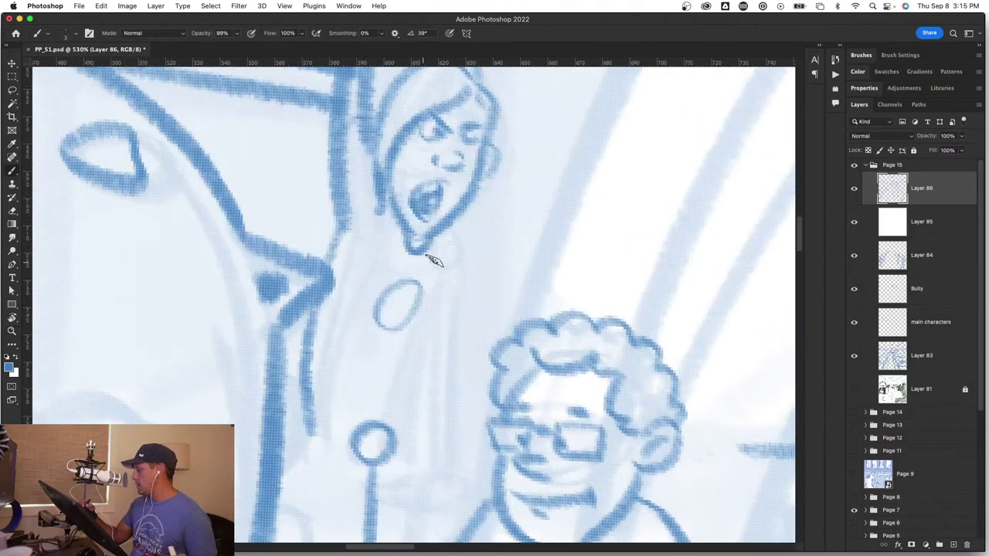
Step: Draw the raised-fist passenger's shoulder, lowered arm and torso lines down toward the seat
drag(429, 287, 406, 327)
drag(422, 330, 391, 394)
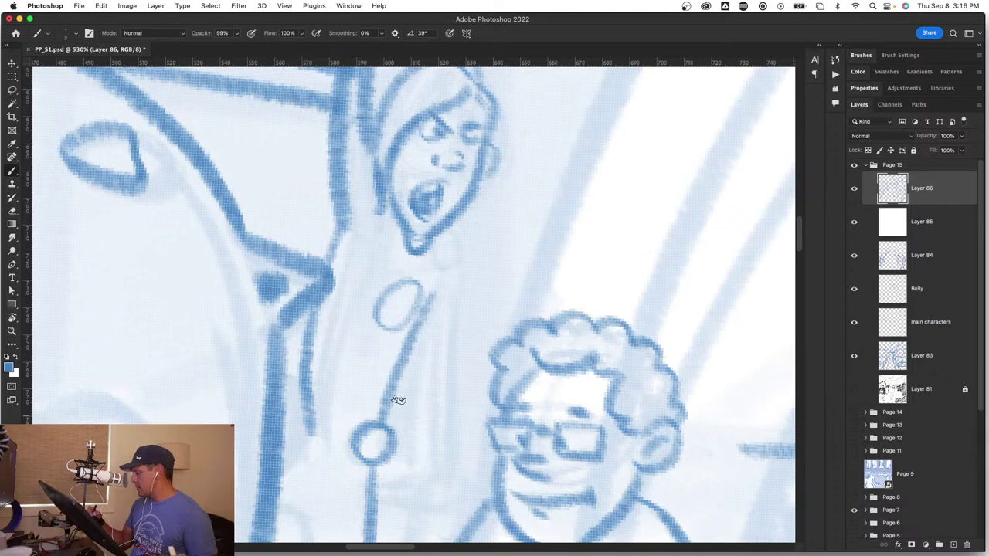
mouse_move(441, 233)
mouse_down()
mouse_move(454, 257)
mouse_move(437, 470)
mouse_up()
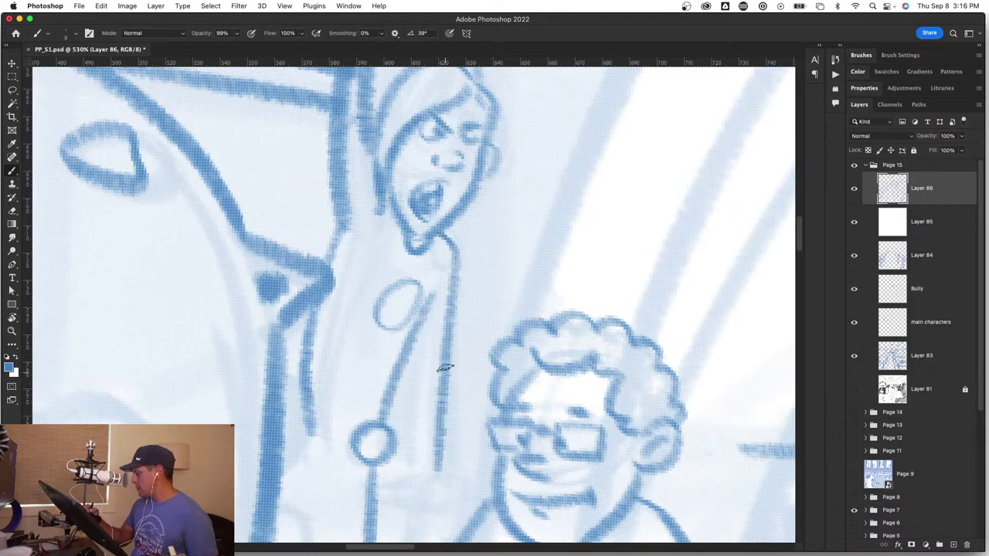
drag(445, 374, 438, 485)
drag(424, 323, 417, 462)
drag(421, 390, 419, 474)
Step: Draw the top edge and lower line of the seat back between the large creature and the passenger with glasses
key(z)
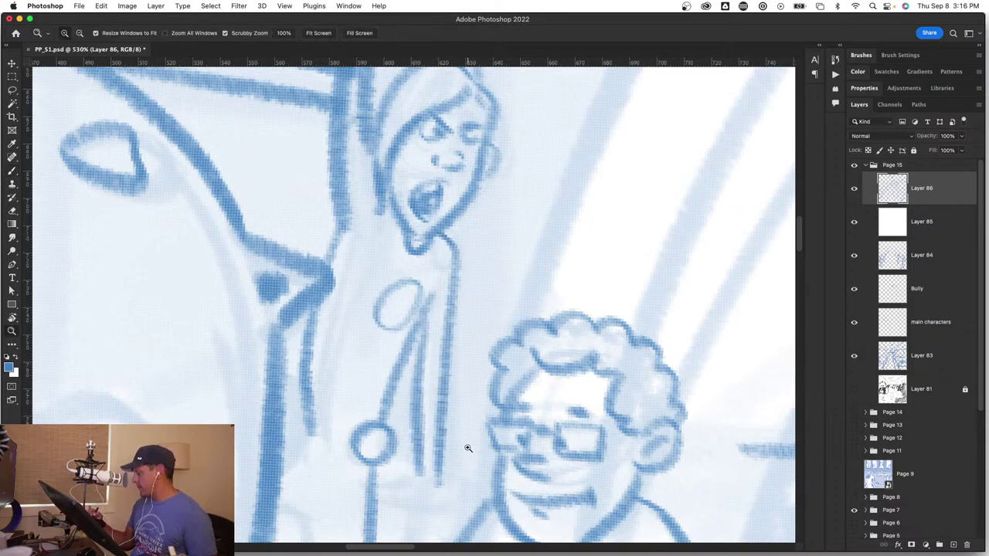
drag(467, 448, 401, 444)
drag(496, 470, 449, 445)
drag(384, 264, 450, 286)
key(b)
drag(255, 377, 553, 387)
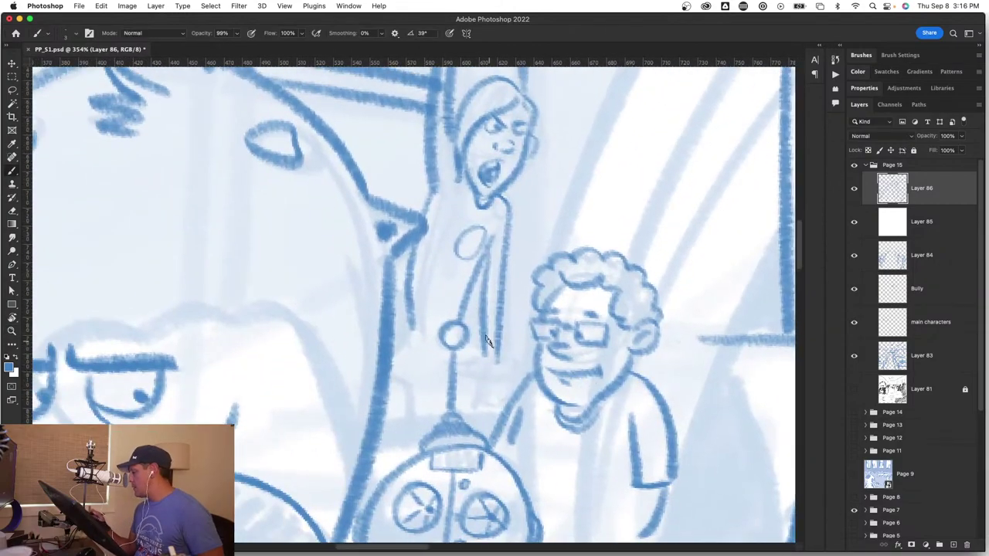
drag(390, 349, 534, 363)
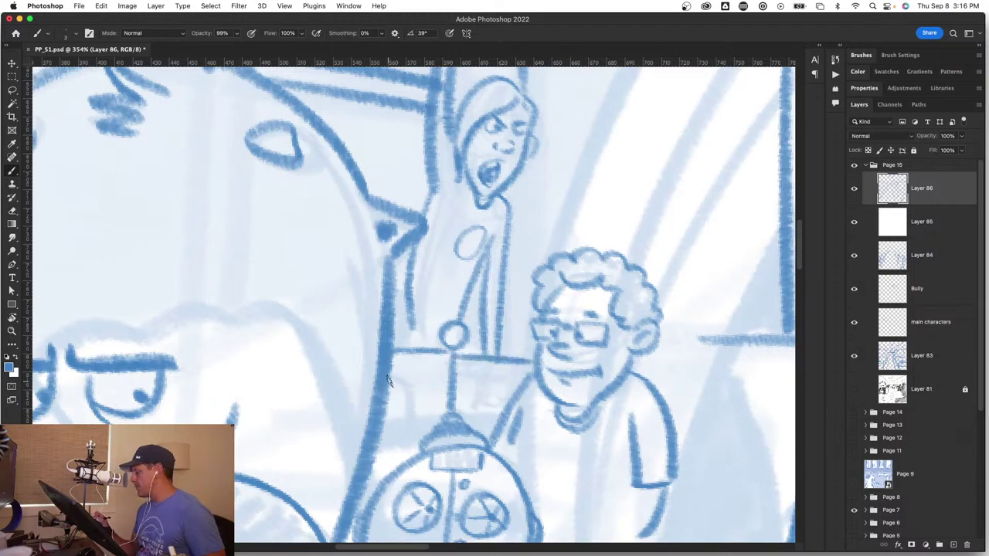
drag(389, 380, 444, 386)
drag(459, 386, 494, 387)
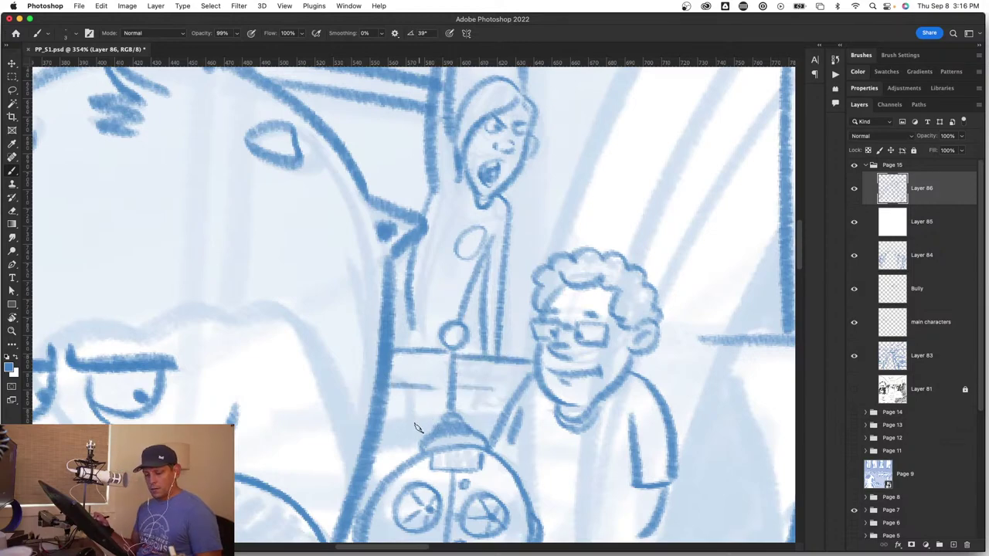
Step: Extend the raised-fist passenger's outer body line down to the seat back's top edge
key(z)
drag(417, 427, 392, 431)
drag(445, 401, 492, 366)
drag(315, 326, 320, 462)
key(z)
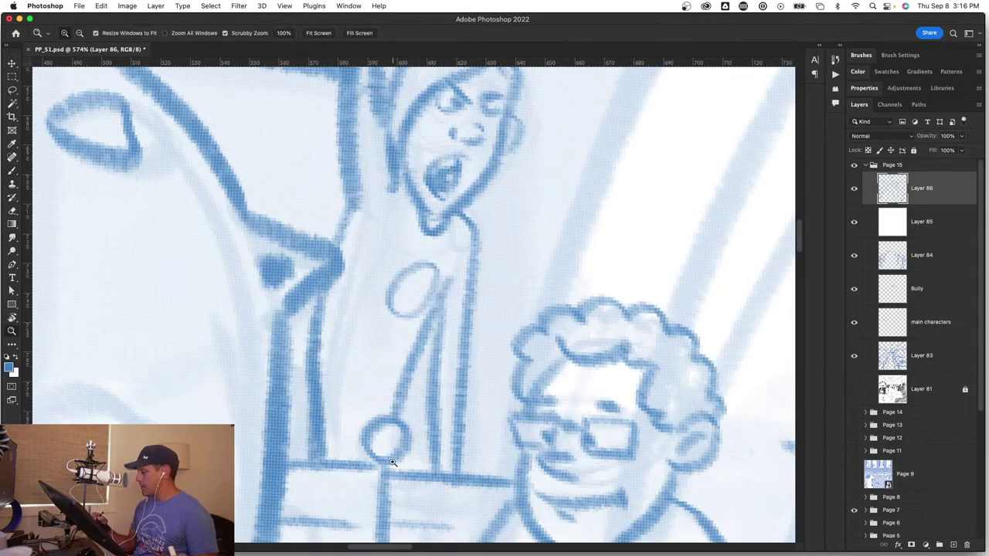
scroll(392, 461, down, 5)
scroll(402, 452, down, 2)
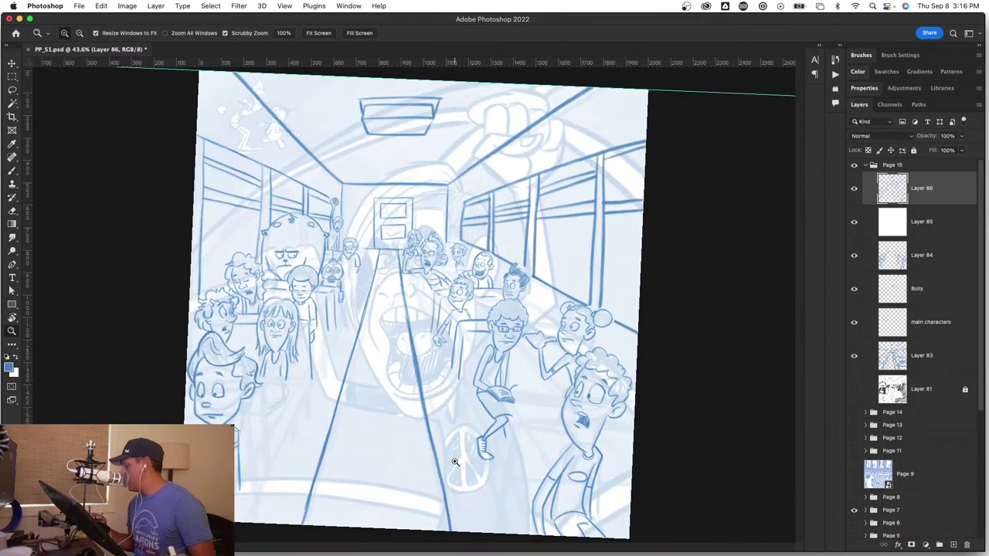
key(b)
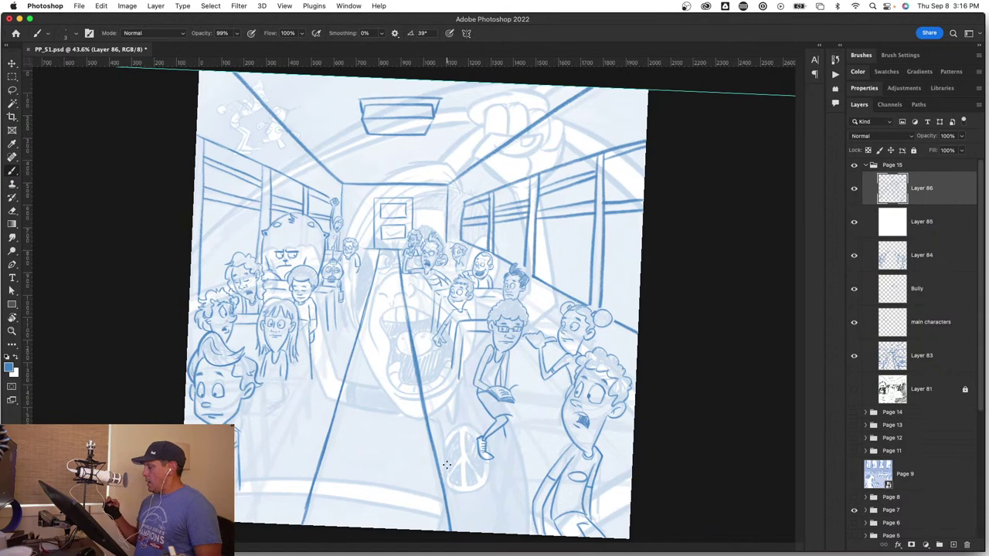
Step: Hide Page 7, Layer 84 and Bully, and toggle Layer 83 and main characters off and on to check their contents
click(854, 510)
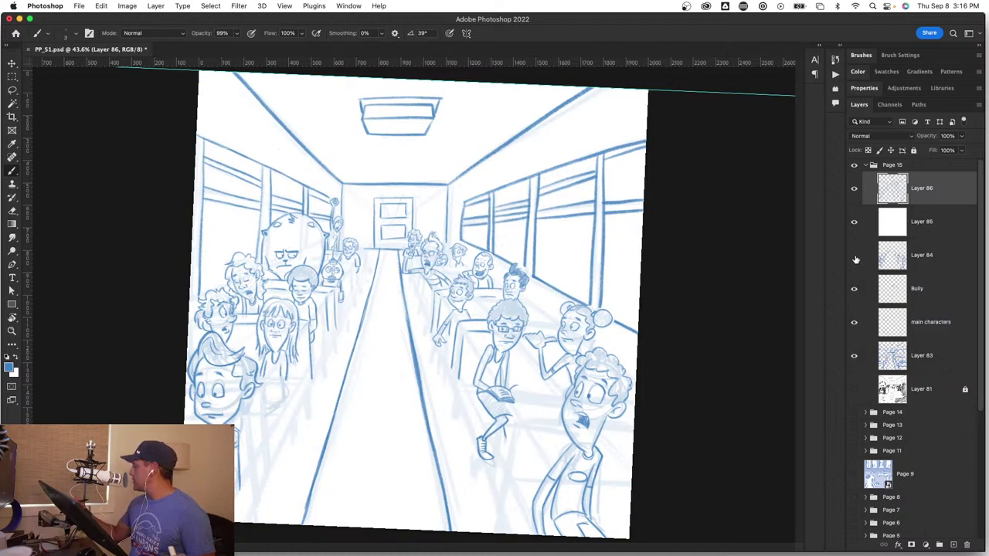
click(855, 357)
click(855, 357)
click(855, 357)
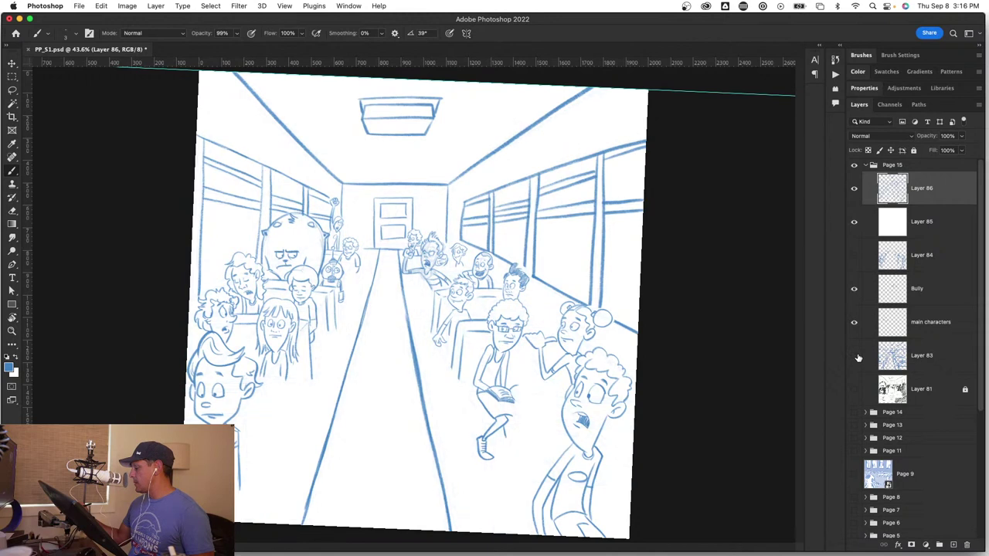
click(855, 357)
click(854, 288)
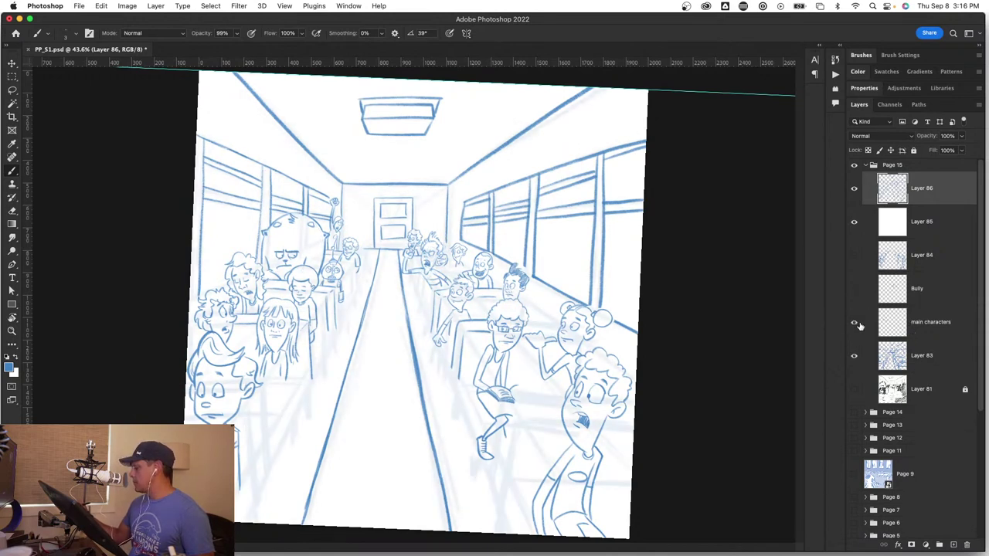
click(854, 323)
click(854, 323)
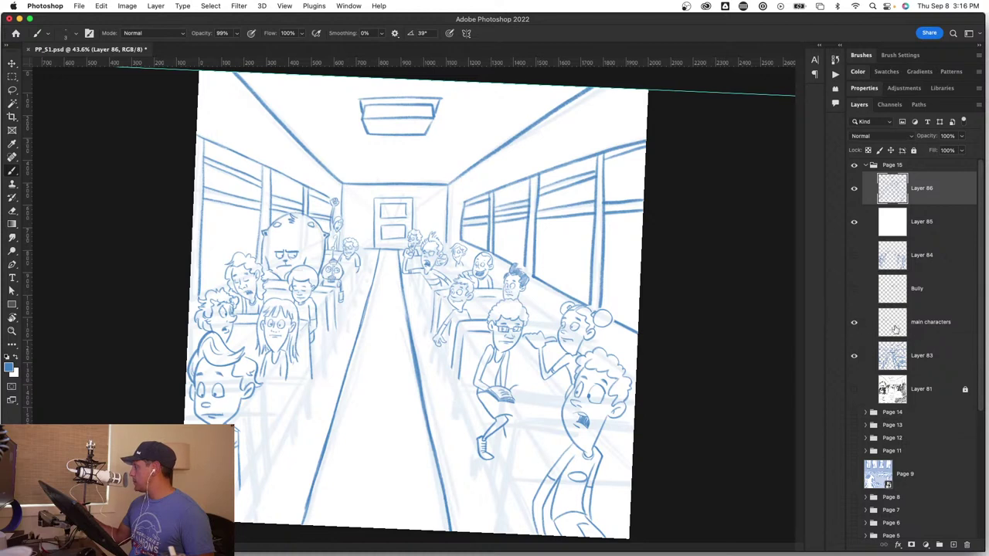
Step: Hide the main characters layer and move Layer 83 directly above Layer 85
click(854, 322)
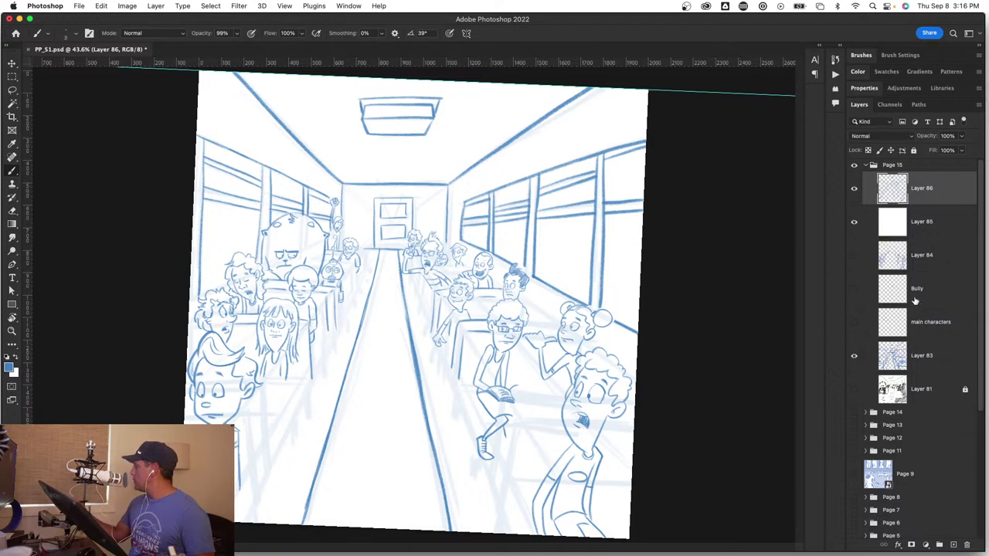
drag(924, 361, 921, 220)
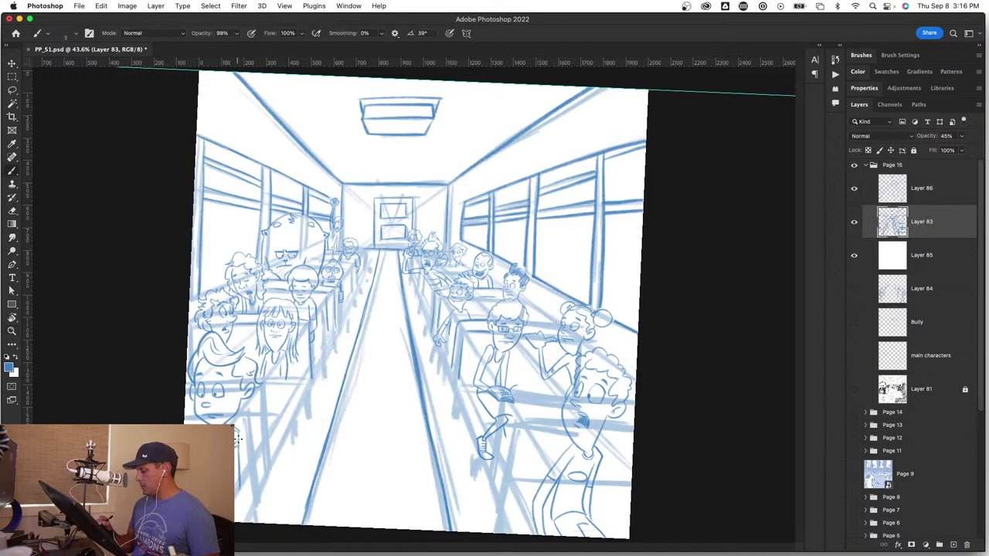
Step: On Layer 86, draw the seat-back line beside the foreground boy's chin and the aisle-side edge of the seat back behind him
drag(249, 437, 468, 309)
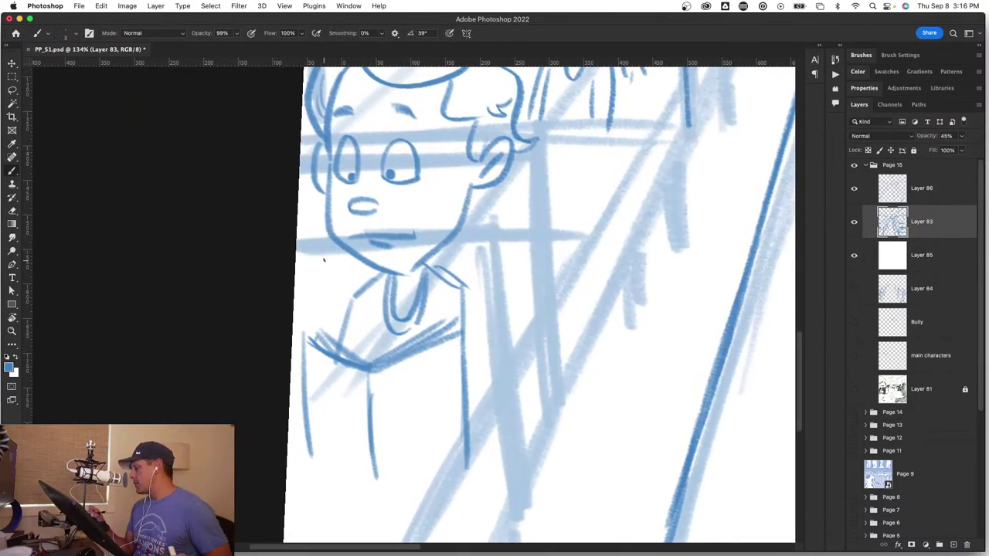
drag(324, 260, 328, 265)
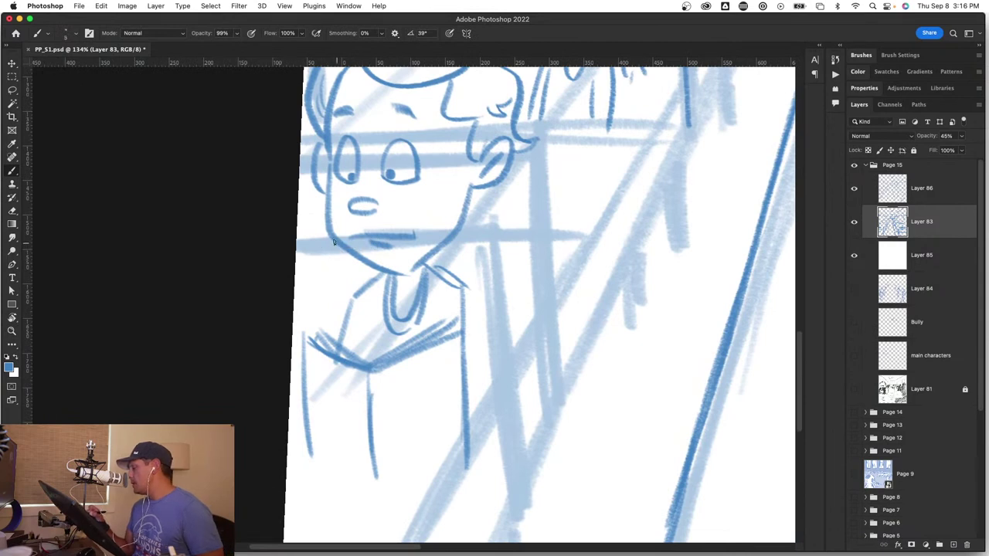
click(934, 194)
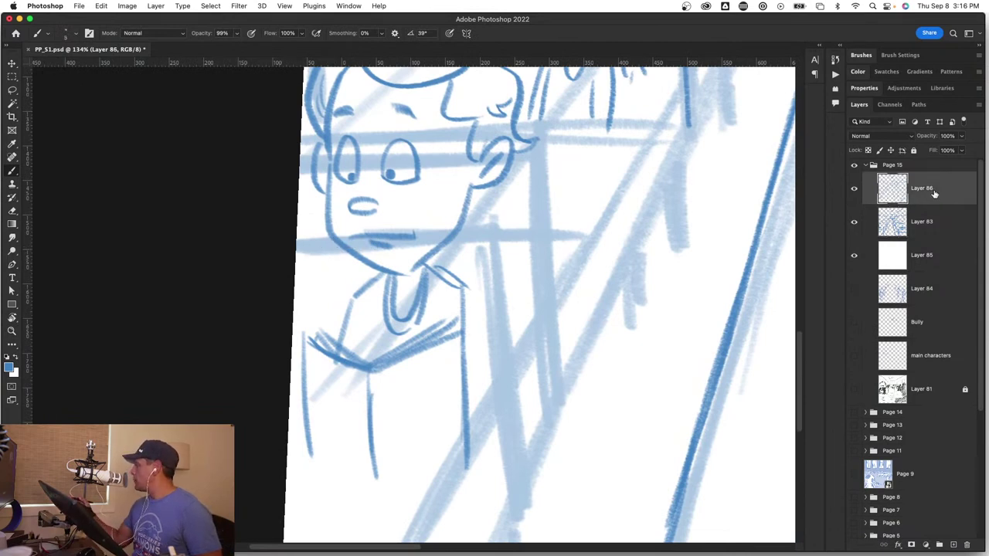
drag(294, 247, 317, 245)
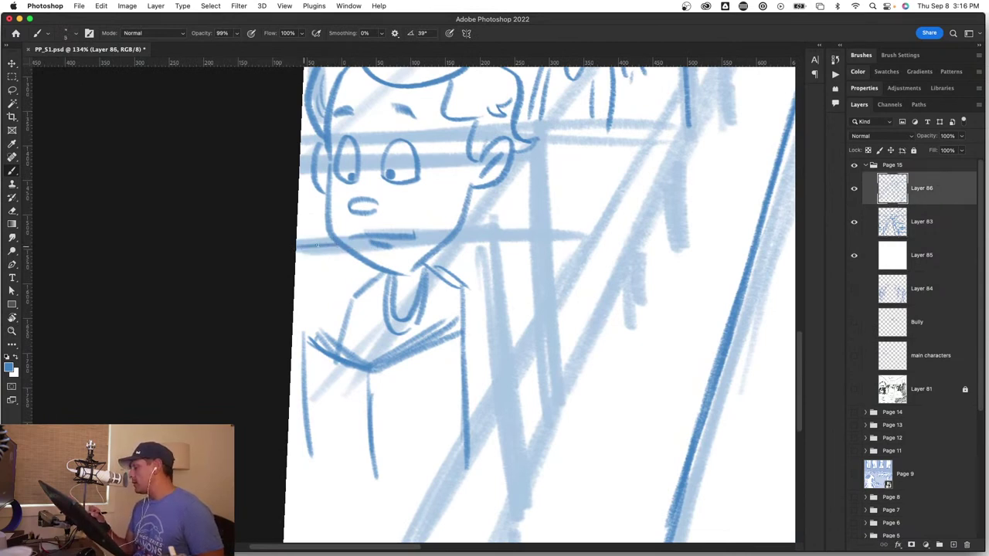
mouse_move(532, 255)
mouse_down()
mouse_move(470, 371)
mouse_move(554, 346)
mouse_up()
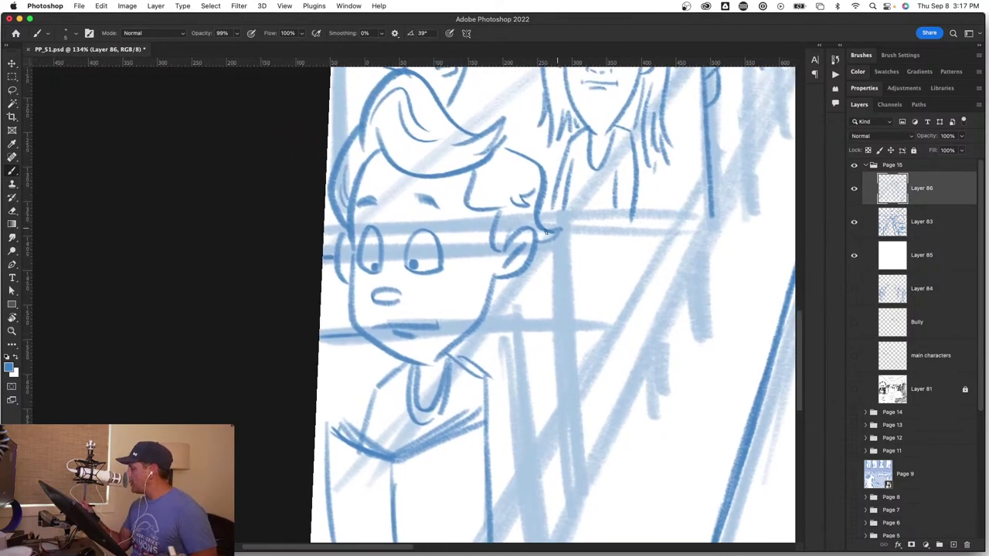
drag(551, 451, 493, 371)
mouse_move(465, 230)
mouse_down()
mouse_move(499, 179)
mouse_move(511, 199)
mouse_move(515, 292)
mouse_up()
drag(509, 257, 530, 430)
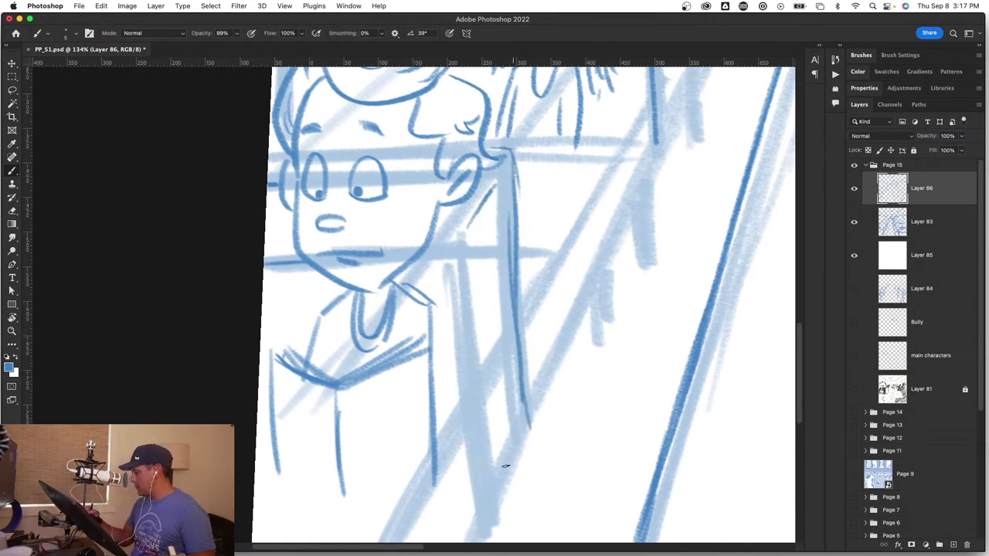
Step: Darken the spine of the foreground boy's open book and draw his arm and fingers holding its aisle-side edge
mouse_move(438, 505)
mouse_down()
mouse_move(489, 223)
mouse_move(470, 324)
mouse_up()
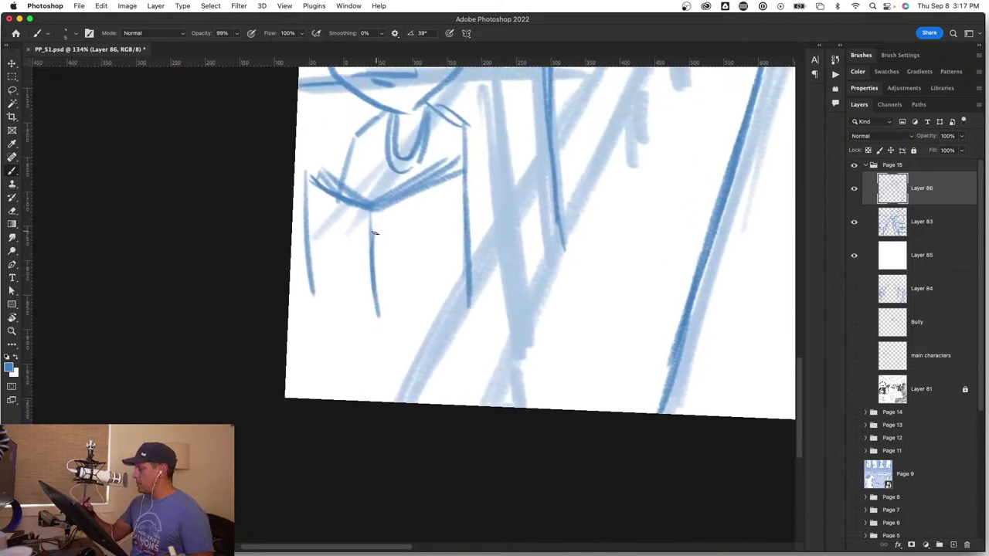
drag(367, 212, 376, 334)
drag(371, 260, 376, 334)
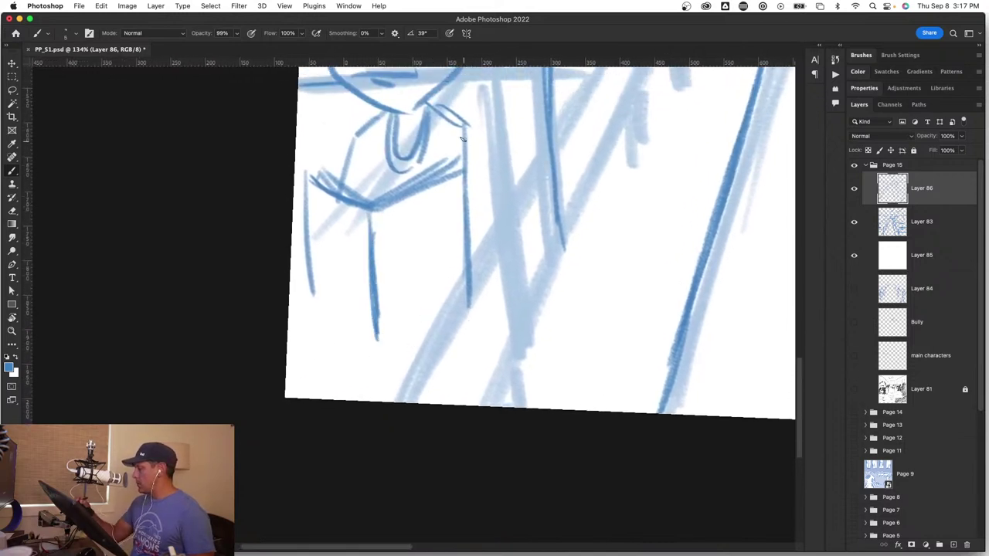
mouse_move(469, 126)
mouse_down()
mouse_move(495, 220)
mouse_move(477, 269)
mouse_up()
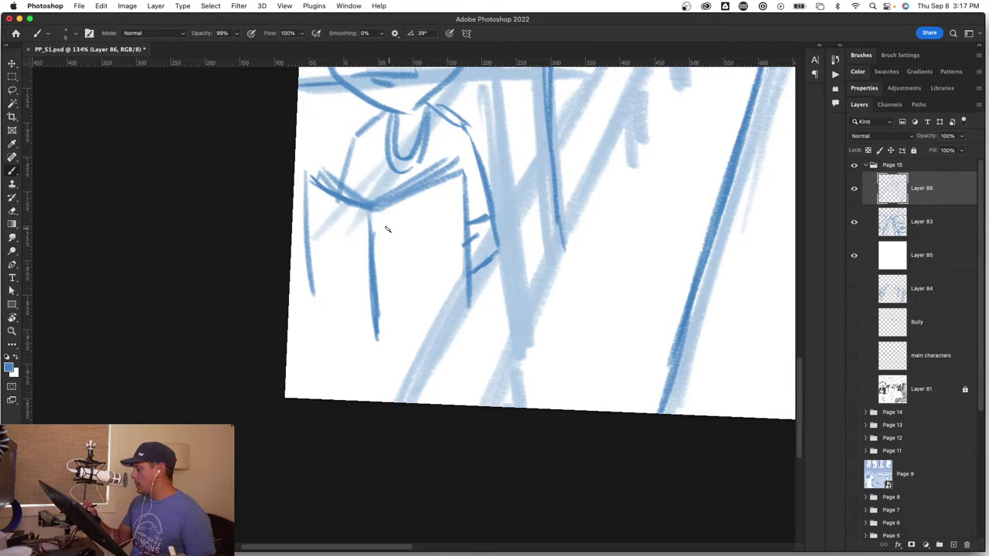
Step: Draw a title rectangle on the book's front cover and close off the bottom edges of both covers
drag(390, 225, 448, 198)
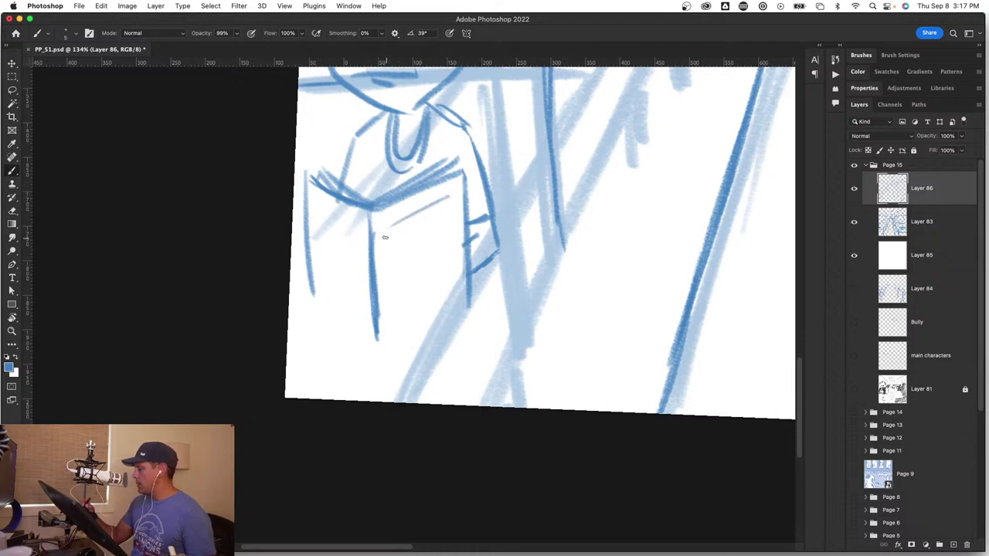
mouse_move(385, 231)
mouse_down()
mouse_move(388, 275)
mouse_move(446, 234)
mouse_up()
drag(403, 261, 456, 234)
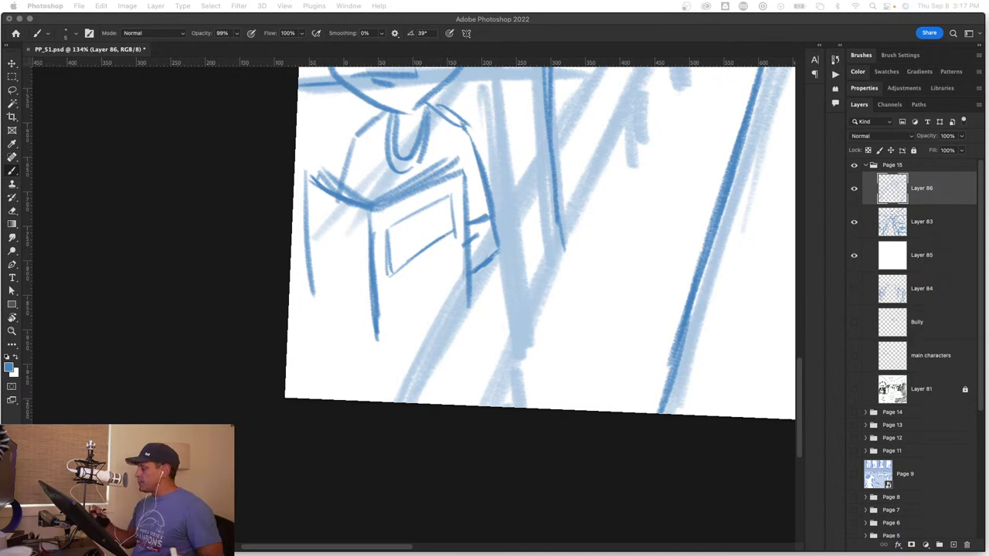
click(391, 330)
drag(379, 338, 479, 301)
mouse_move(374, 343)
mouse_down()
mouse_move(303, 296)
mouse_move(304, 287)
mouse_up()
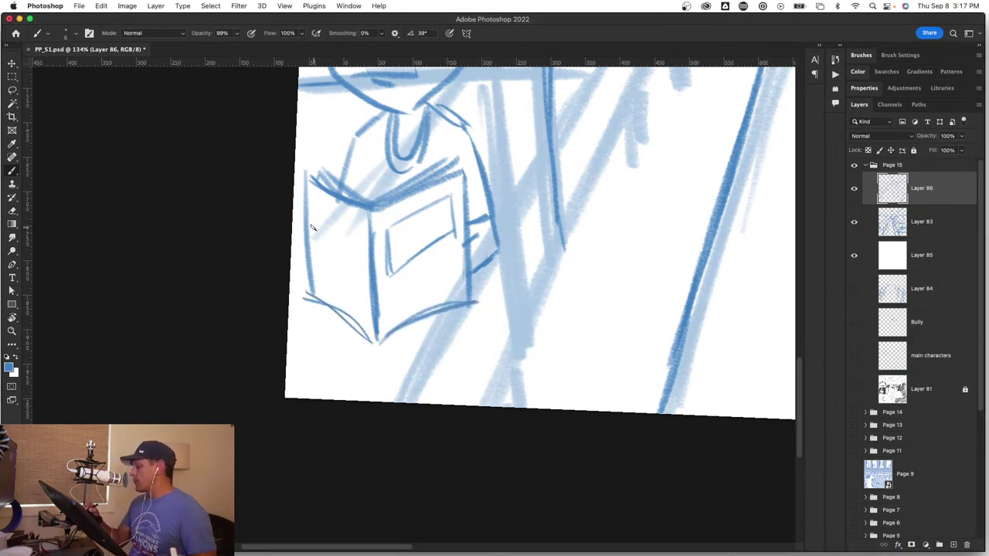
Step: Draw the boy's other hand with curled fingers gripping the outer edge of the book
drag(313, 229, 309, 302)
mouse_move(307, 235)
mouse_down()
mouse_move(308, 283)
mouse_move(297, 233)
mouse_move(324, 222)
mouse_up()
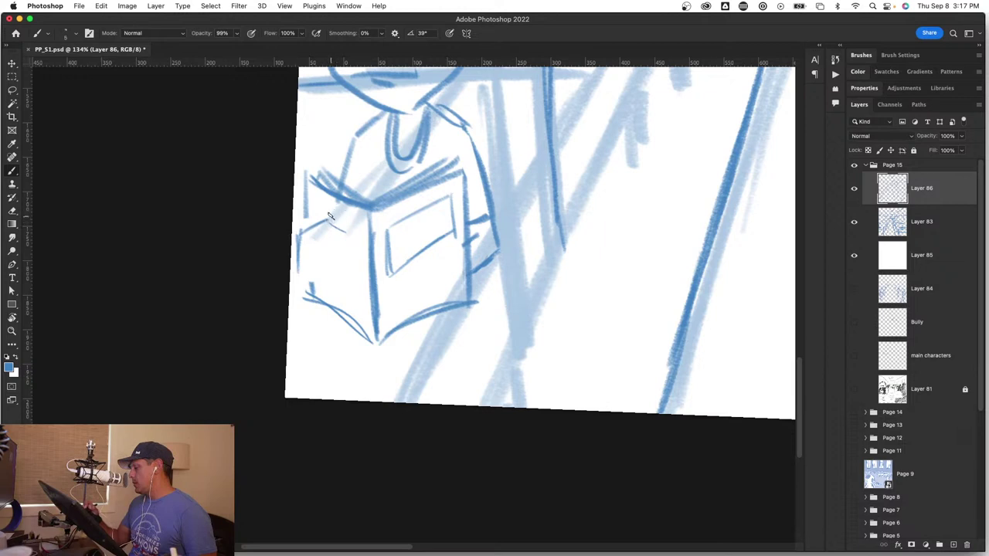
drag(307, 227, 324, 223)
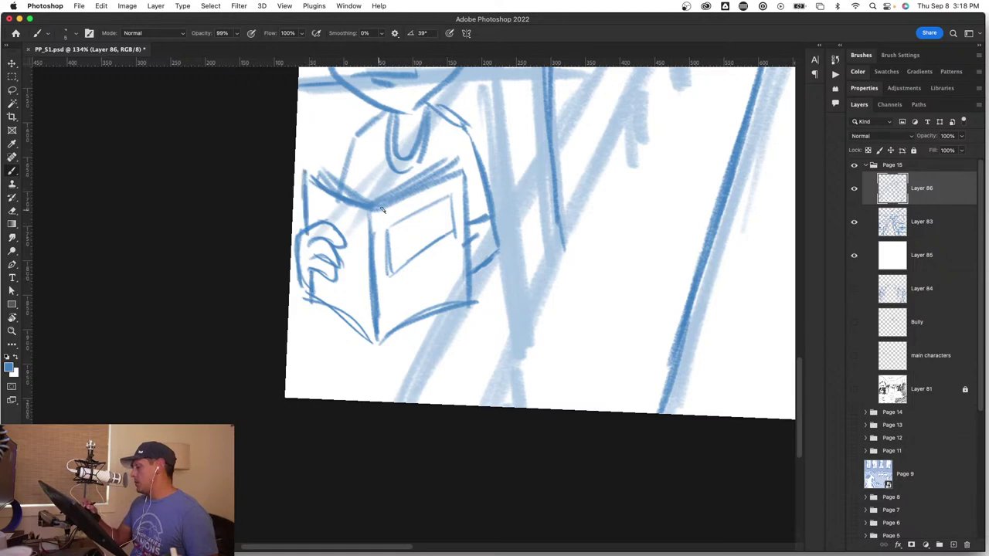
Step: Draw thick diagonal lines from beneath the open book down to the page's lower edge
key(z)
drag(470, 332, 413, 346)
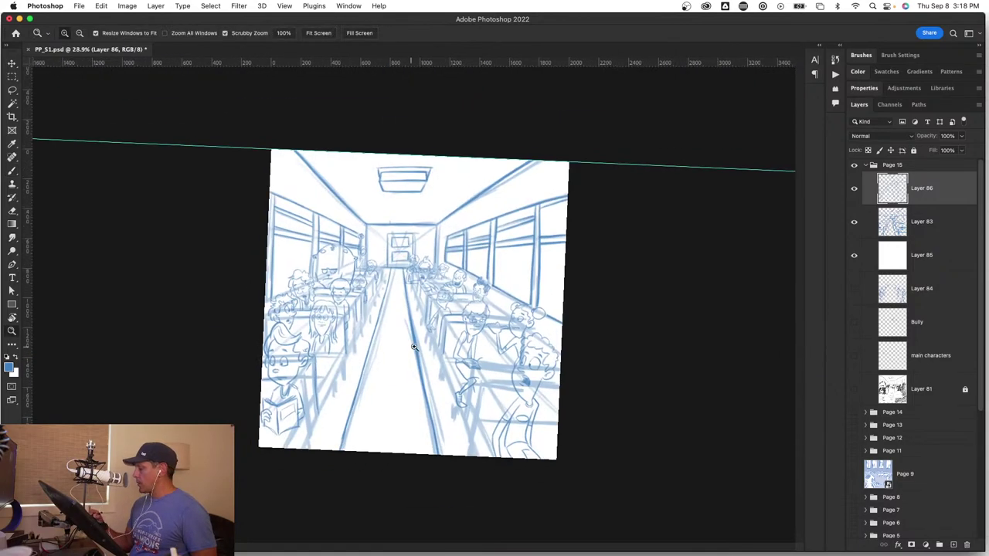
drag(342, 424, 381, 423)
key(b)
drag(278, 446, 425, 350)
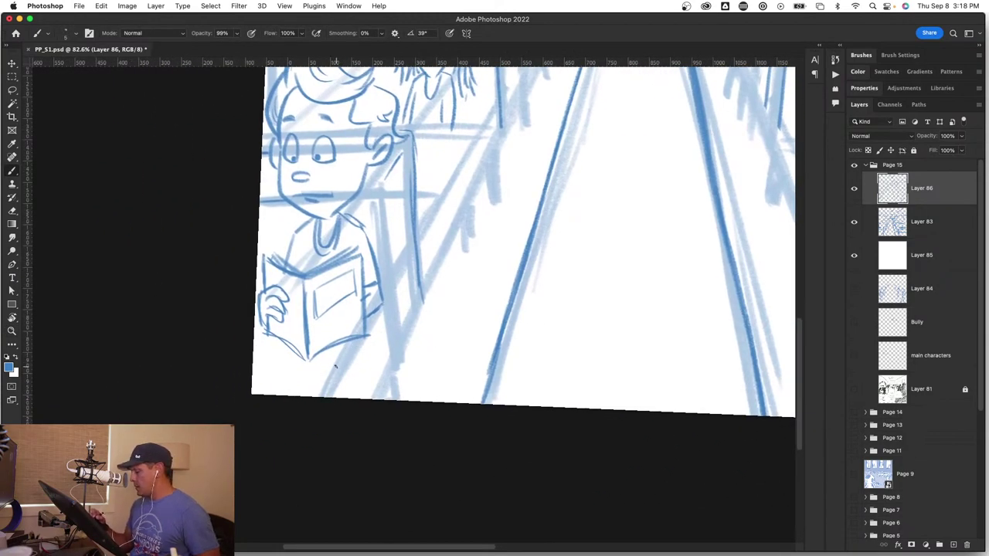
drag(336, 366, 342, 366)
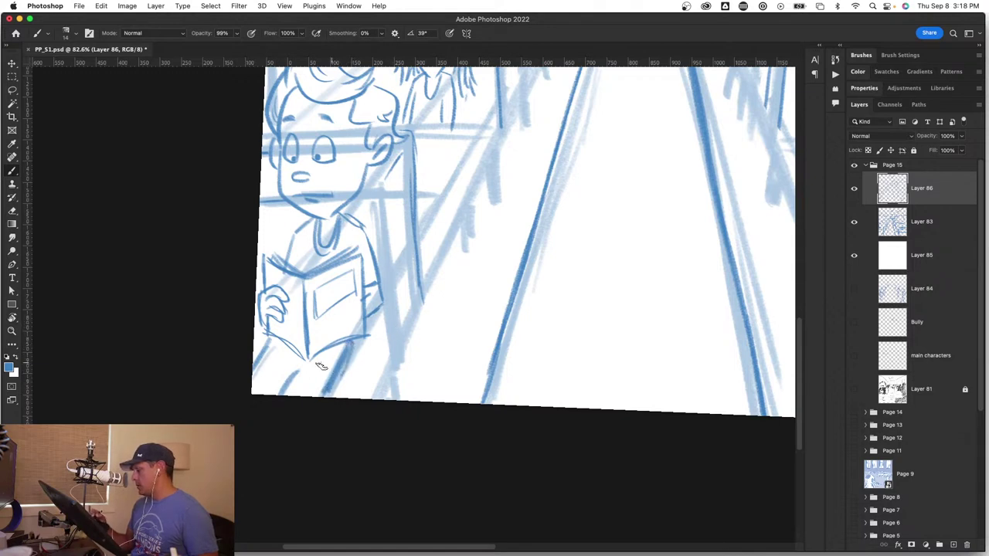
drag(301, 360, 282, 393)
drag(272, 342, 256, 371)
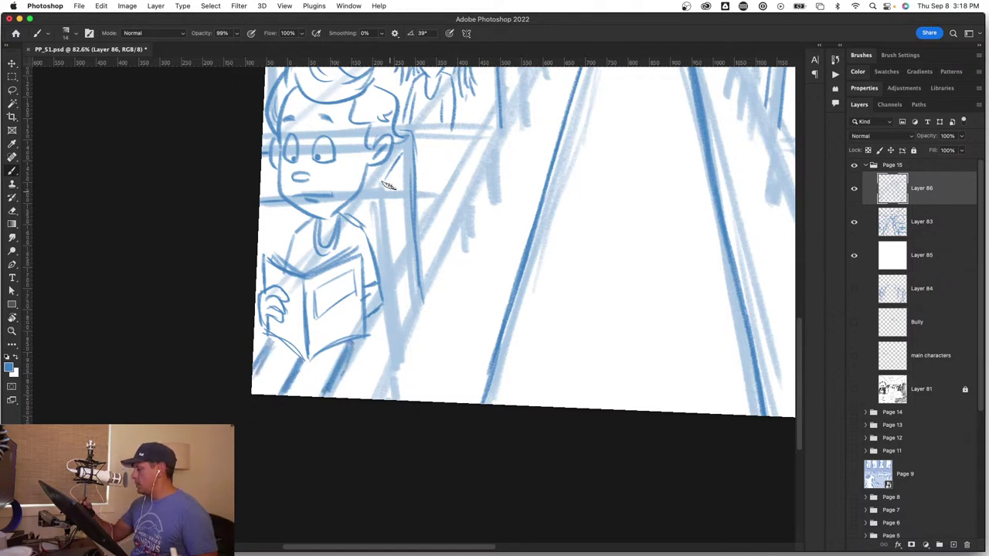
Step: Draw the inner upright of the foreground boy's seat back and the diagonal seat line running down to the page edge
mouse_move(379, 190)
mouse_down()
mouse_move(389, 279)
mouse_move(397, 303)
mouse_up()
drag(380, 218, 390, 272)
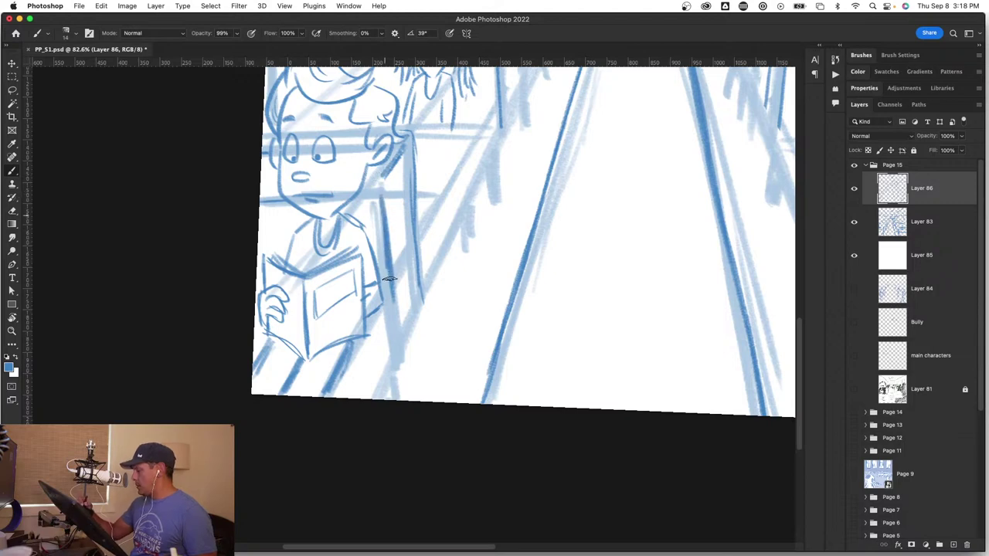
drag(417, 309, 374, 394)
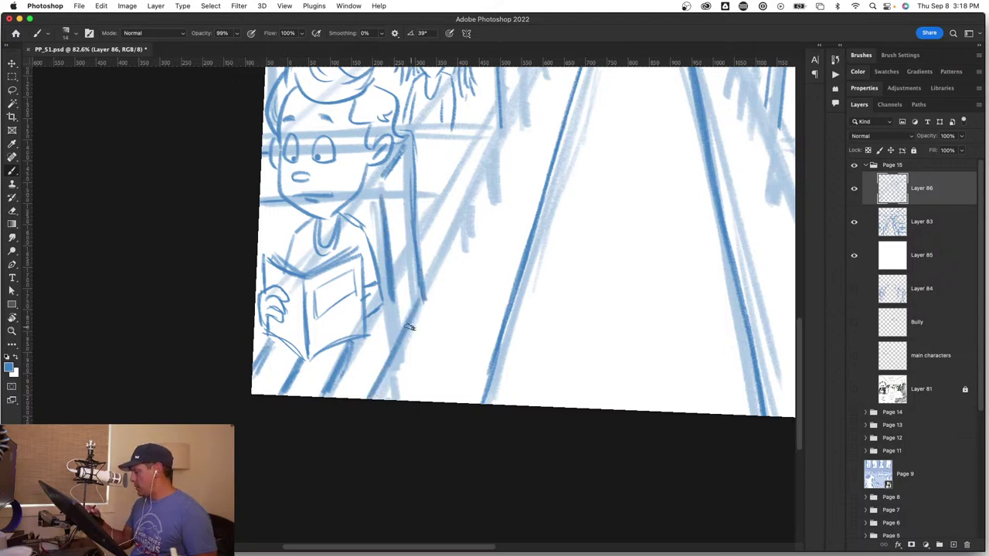
drag(413, 326, 376, 393)
Step: Extend the long-haired girl's torso lines and draw the shoulder and arm of the curly-haired passenger beside her
drag(434, 344, 365, 533)
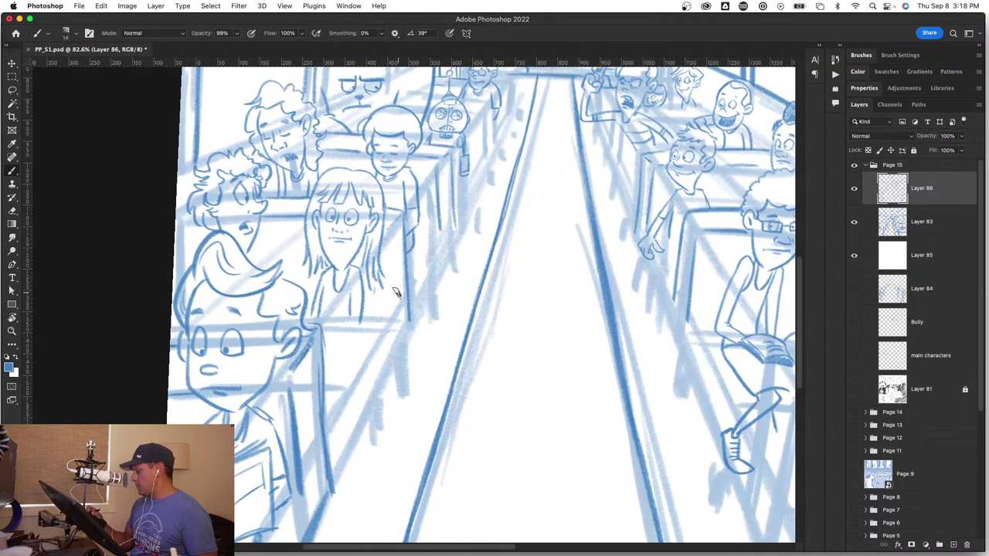
drag(368, 319, 374, 319)
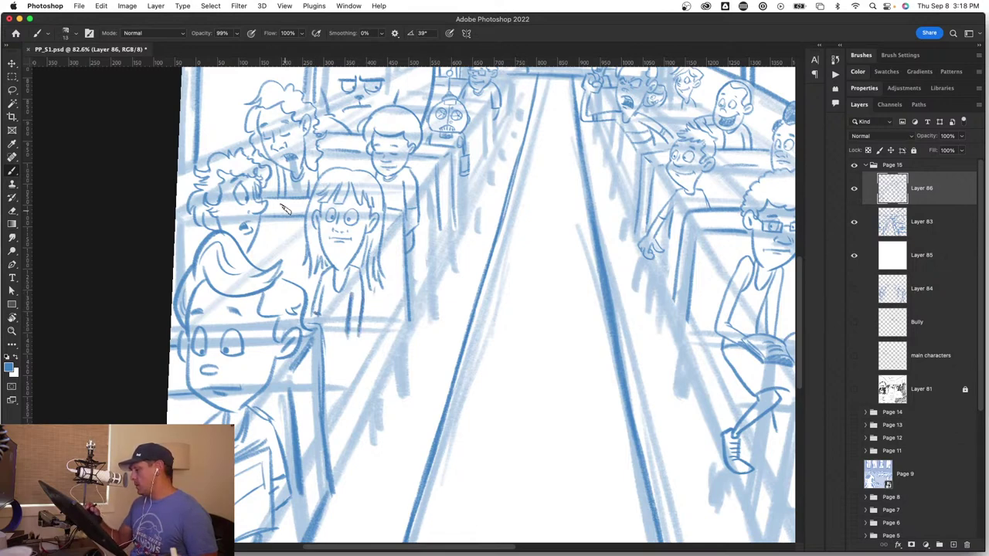
mouse_move(290, 204)
mouse_down()
mouse_move(366, 221)
mouse_move(430, 256)
mouse_up()
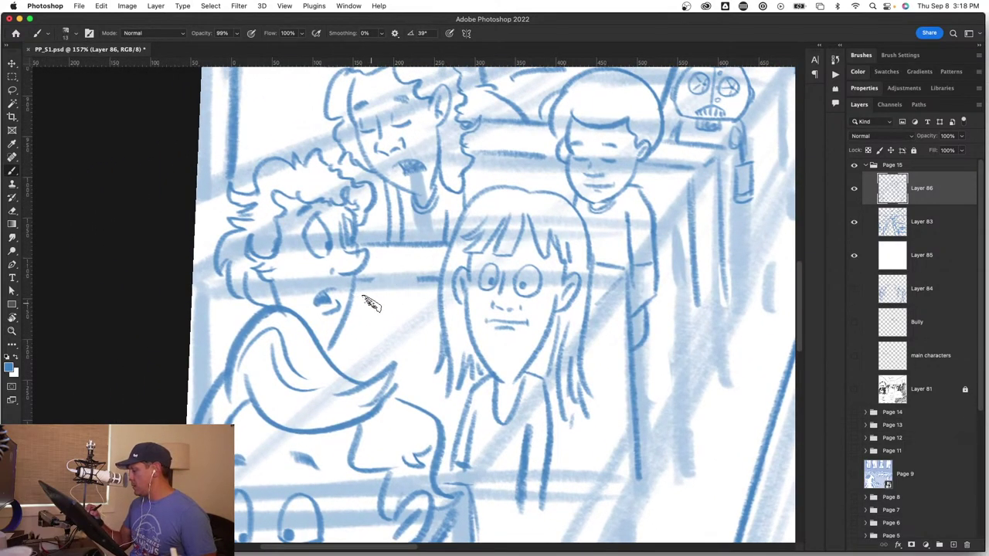
mouse_move(358, 285)
mouse_down()
mouse_move(369, 317)
mouse_move(370, 262)
mouse_move(421, 254)
mouse_move(409, 249)
mouse_move(430, 260)
mouse_move(404, 279)
mouse_move(396, 315)
mouse_move(362, 342)
mouse_up()
Step: Draw the long-haired girl's lower shirt edge and bent leg beside the foreground seat back
drag(489, 483, 417, 318)
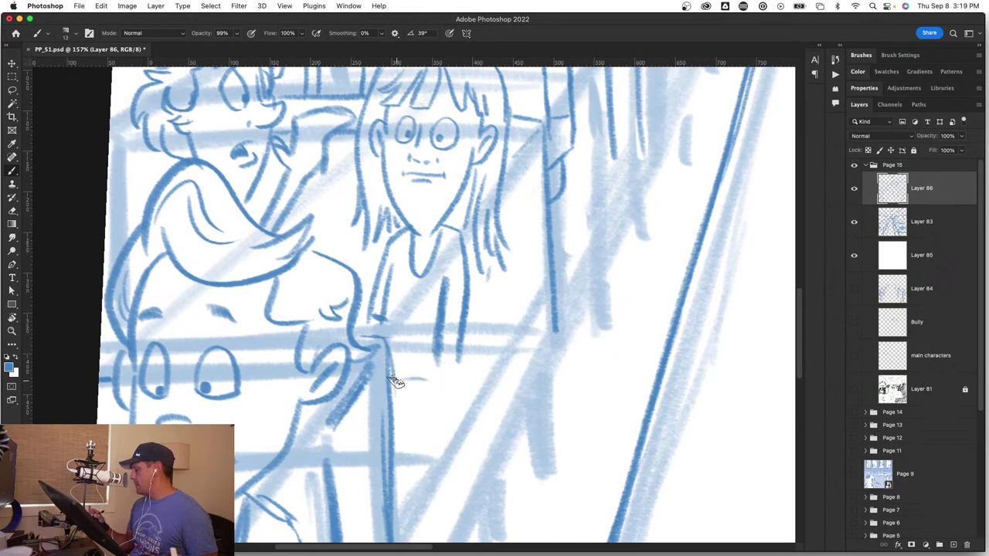
drag(394, 380, 427, 380)
mouse_move(459, 330)
mouse_down()
mouse_move(442, 375)
mouse_move(397, 389)
mouse_move(438, 355)
mouse_move(382, 375)
mouse_move(429, 356)
mouse_move(391, 382)
mouse_move(437, 390)
mouse_up()
Step: Draw the inner upright of the long-haired girl's seat back, the seat's diagonal side lines and the front end of its cushion
mouse_move(463, 479)
mouse_down()
mouse_move(420, 311)
mouse_move(395, 353)
mouse_move(408, 380)
mouse_up()
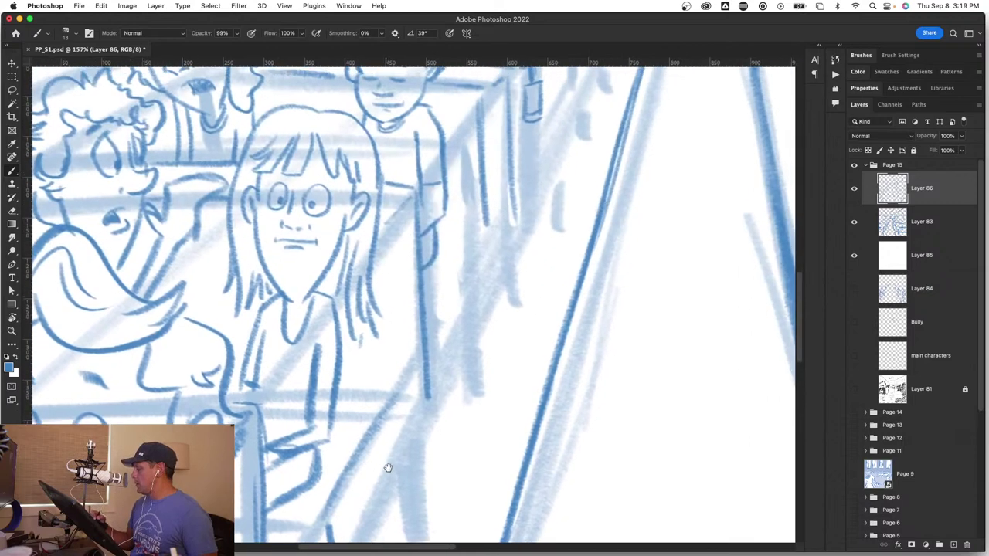
drag(388, 244, 397, 325)
drag(391, 279, 401, 374)
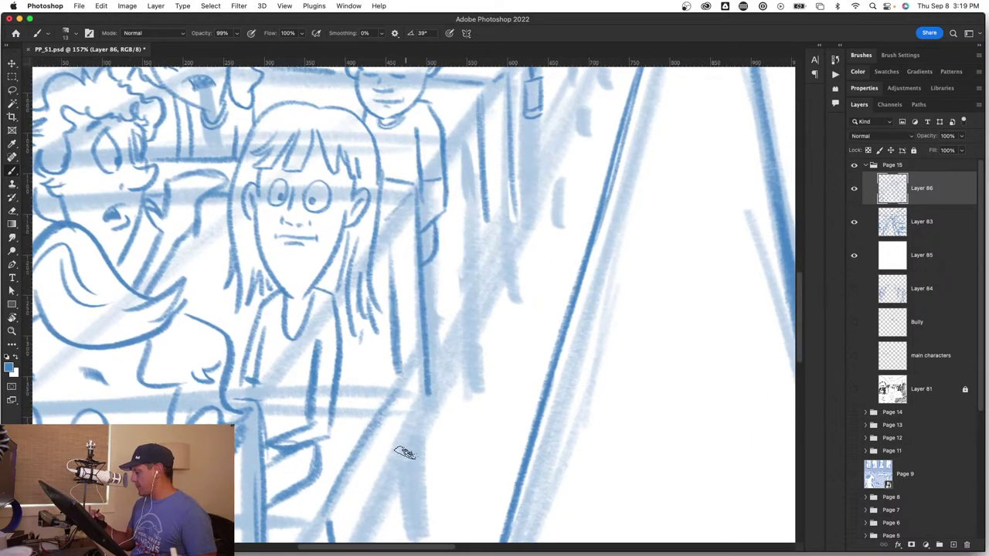
mouse_move(408, 491)
mouse_down()
mouse_move(451, 293)
mouse_move(445, 298)
mouse_up()
drag(380, 370, 466, 203)
drag(375, 382, 309, 392)
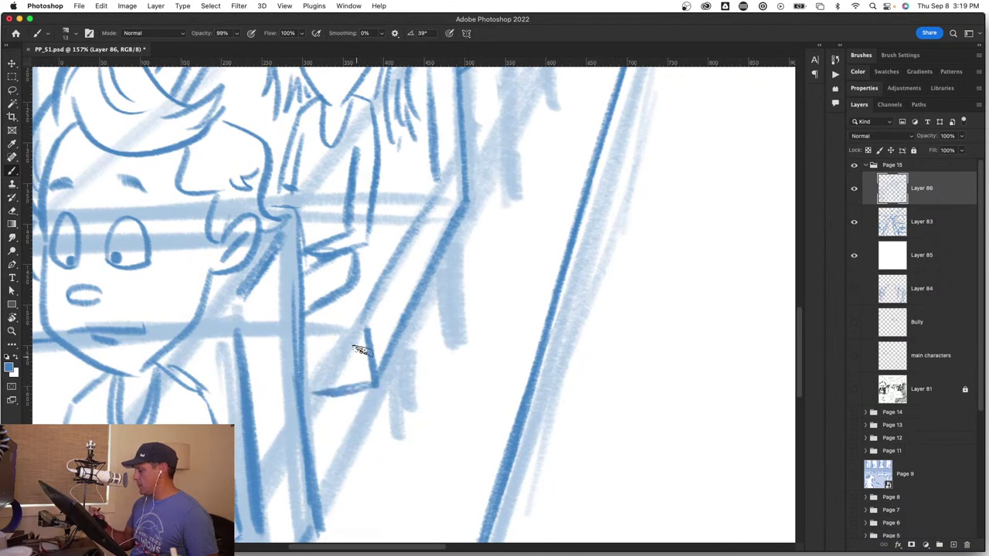
drag(365, 328, 310, 340)
Step: Draw the short support legs beneath the long-haired girl's bench and the foreground boy's bench
drag(395, 449, 373, 357)
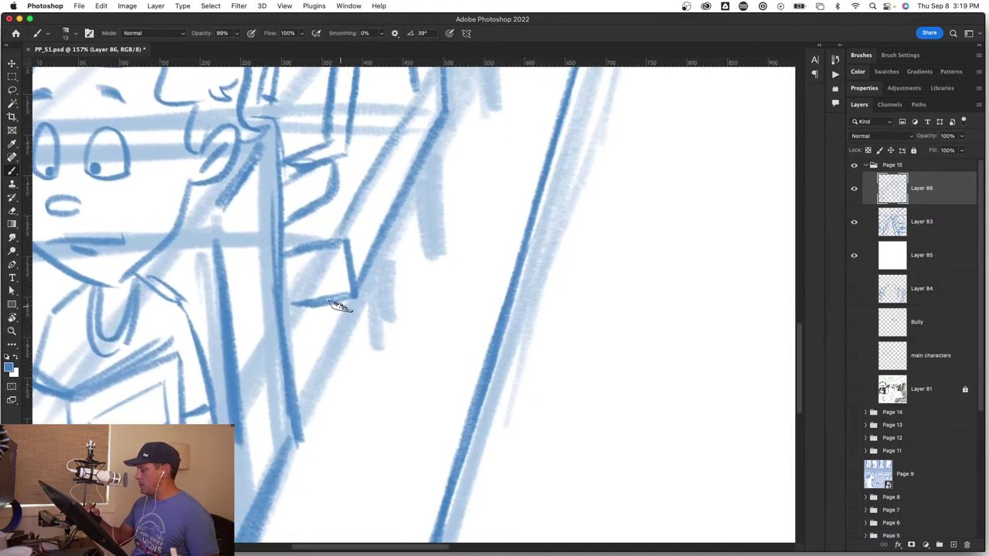
drag(343, 308, 347, 344)
drag(331, 309, 337, 346)
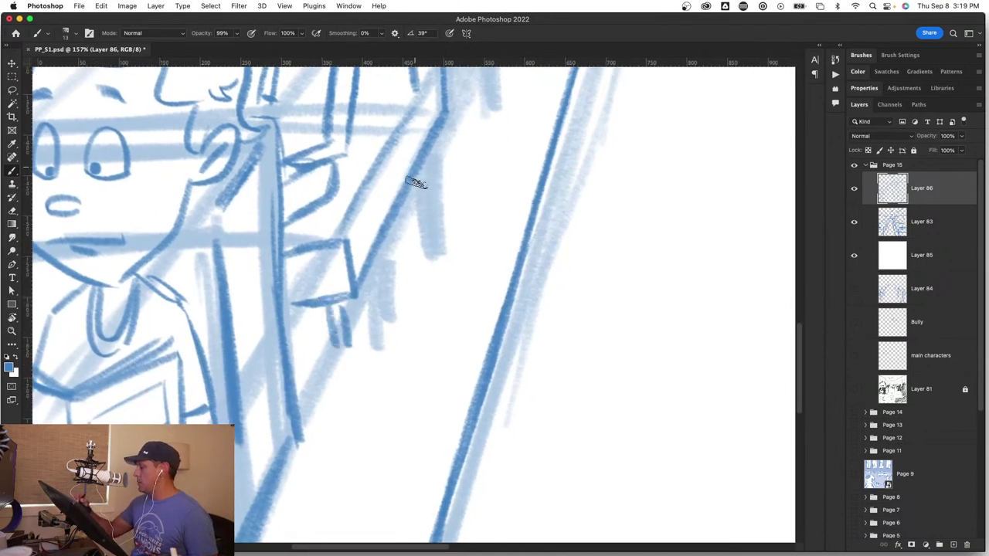
drag(413, 176, 424, 230)
drag(434, 154, 437, 227)
drag(378, 487, 458, 229)
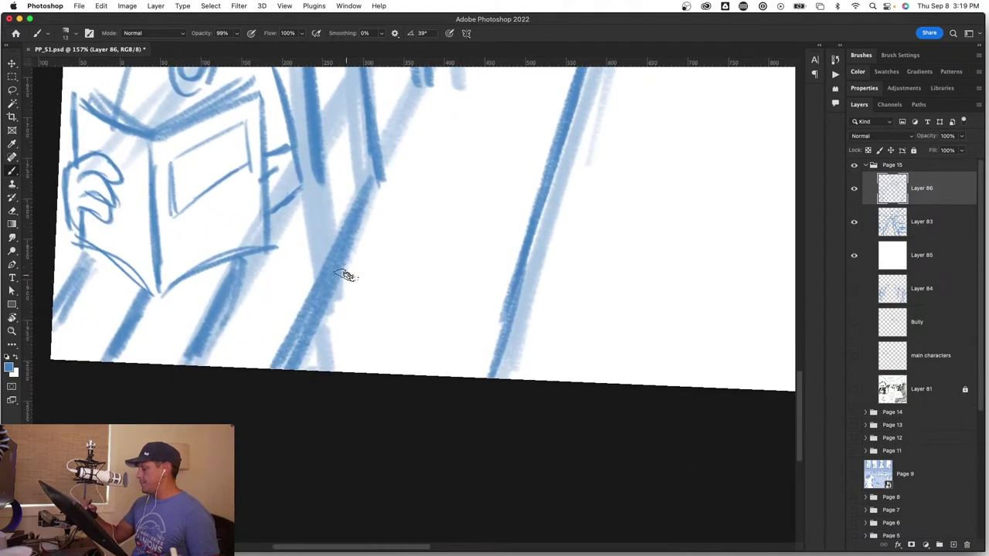
drag(339, 287, 335, 368)
drag(316, 320, 324, 375)
Step: Draw the diagonal cushion side lines of the bench behind the long-haired girl, with a short support leg beneath it
mouse_move(410, 297)
mouse_down()
mouse_move(404, 458)
mouse_move(382, 529)
mouse_up()
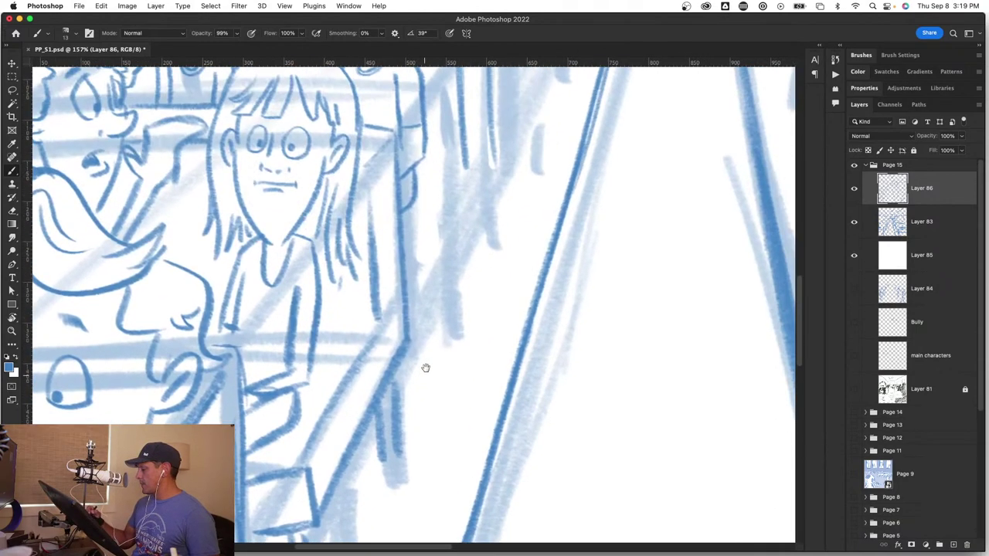
drag(424, 367, 338, 496)
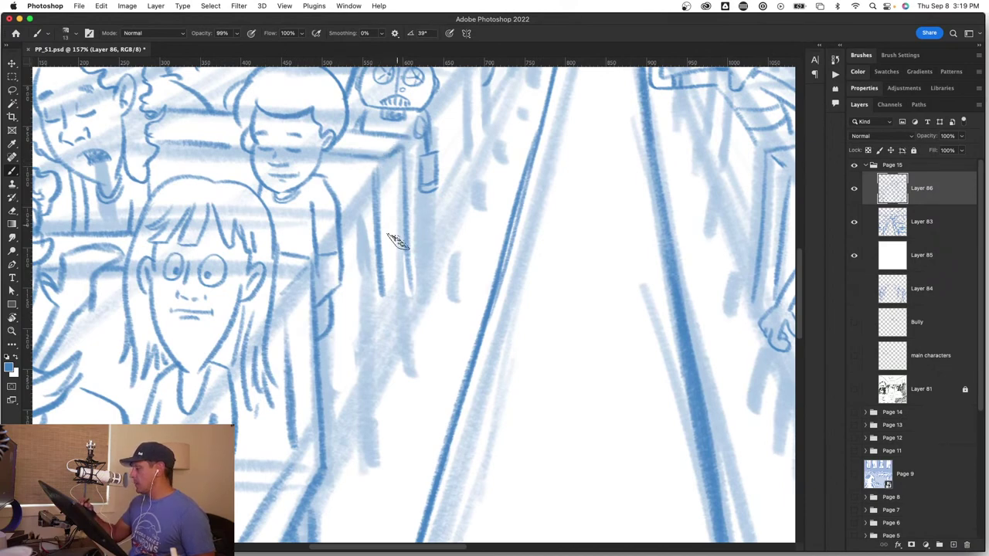
mouse_move(365, 316)
mouse_down()
mouse_move(323, 369)
mouse_move(340, 411)
mouse_up()
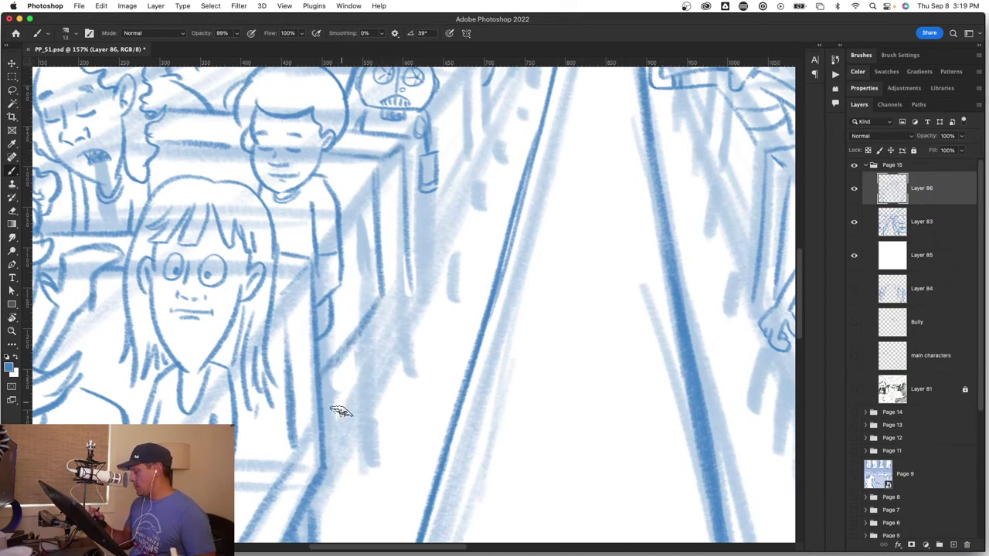
drag(403, 307, 340, 419)
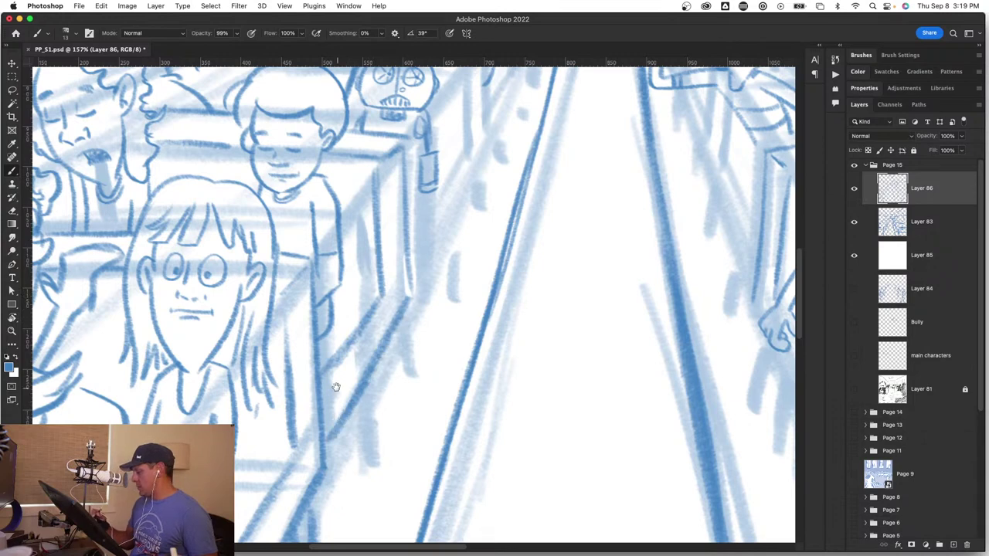
drag(425, 342, 400, 312)
mouse_move(320, 393)
mouse_down()
mouse_move(328, 437)
mouse_move(333, 420)
mouse_up()
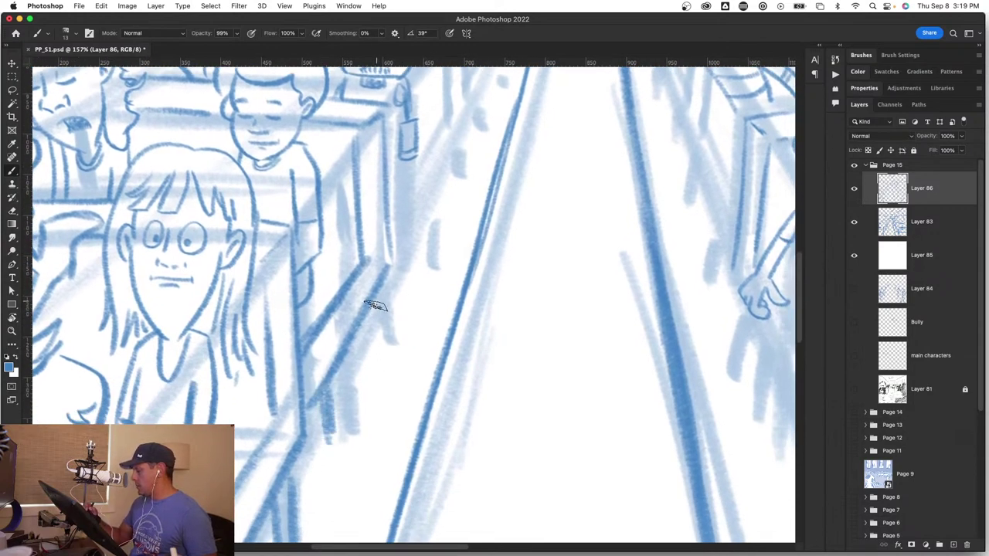
Step: Draw the seat-back uprights beside the robot-headed passenger and the diagonal side lines and front end of the bench cushion
scroll(415, 327, up, 10)
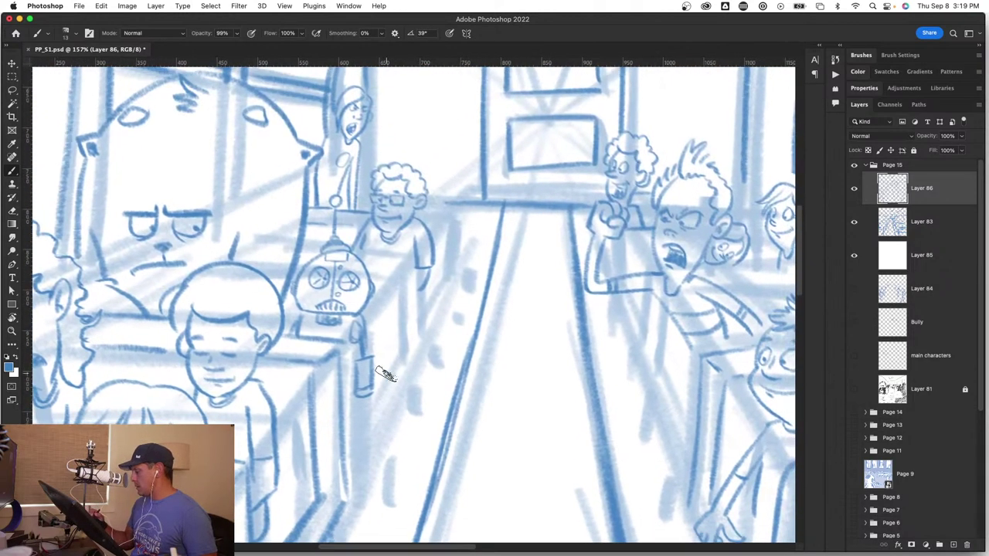
drag(402, 354, 360, 410)
drag(387, 309, 390, 361)
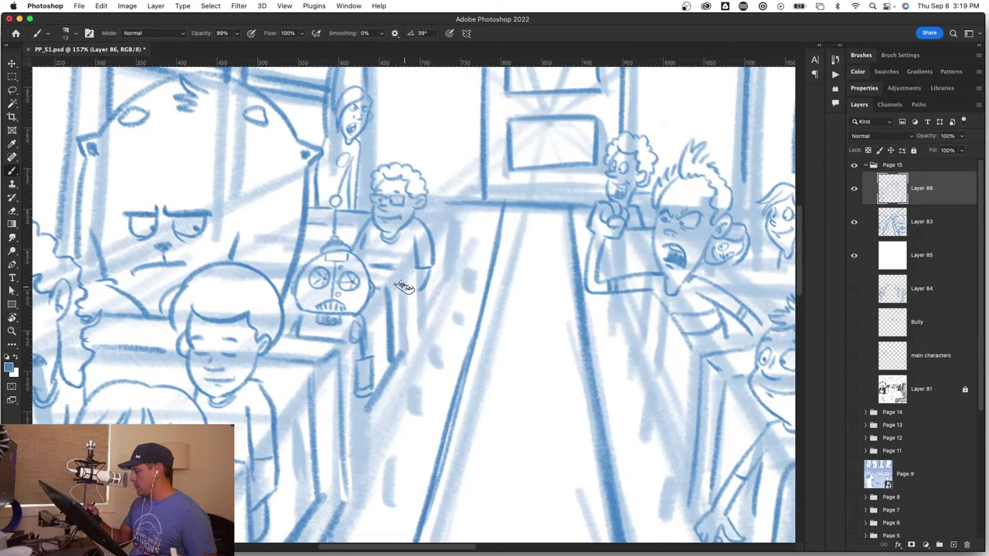
mouse_move(403, 288)
mouse_down()
mouse_move(409, 349)
mouse_move(370, 394)
mouse_move(376, 373)
mouse_move(412, 353)
mouse_move(363, 423)
mouse_up()
drag(404, 353, 362, 425)
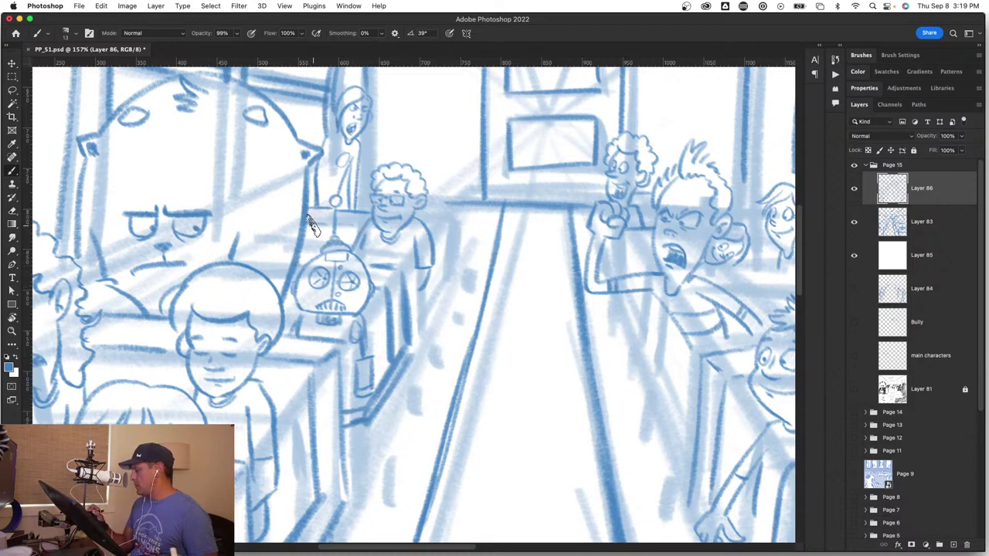
Step: Draw the seat back behind the curly-haired passenger with glasses and the rearmost seat beside the back door
drag(311, 225, 357, 230)
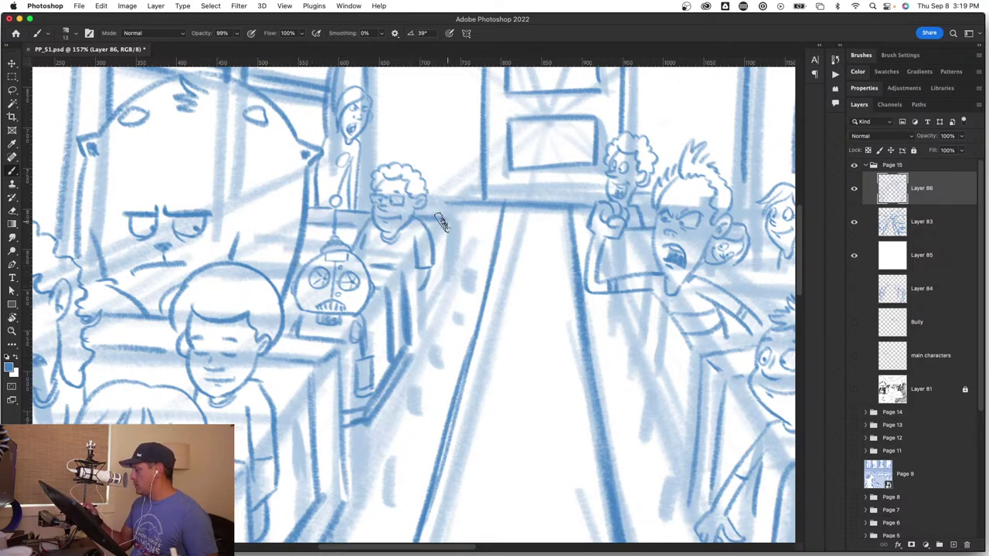
drag(446, 220, 450, 261)
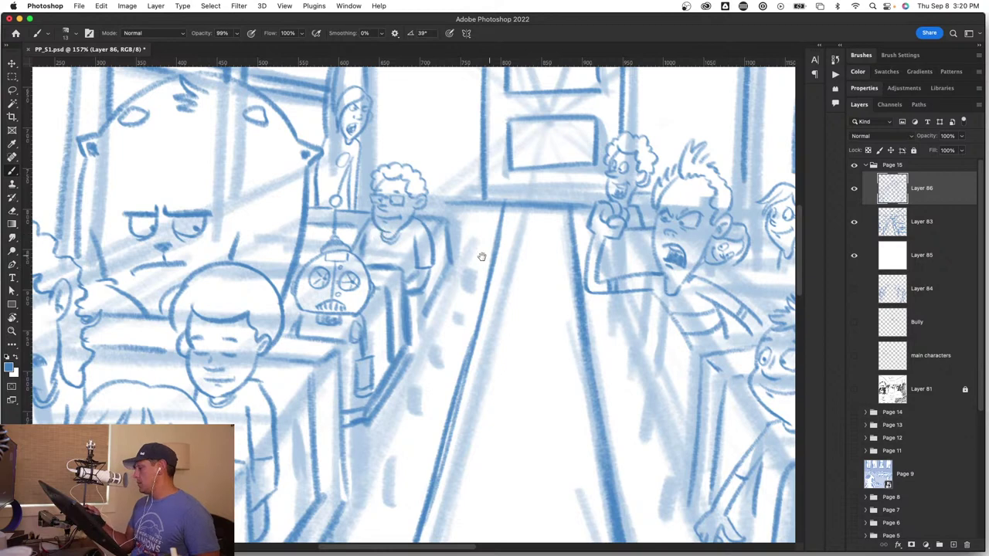
drag(481, 256, 477, 326)
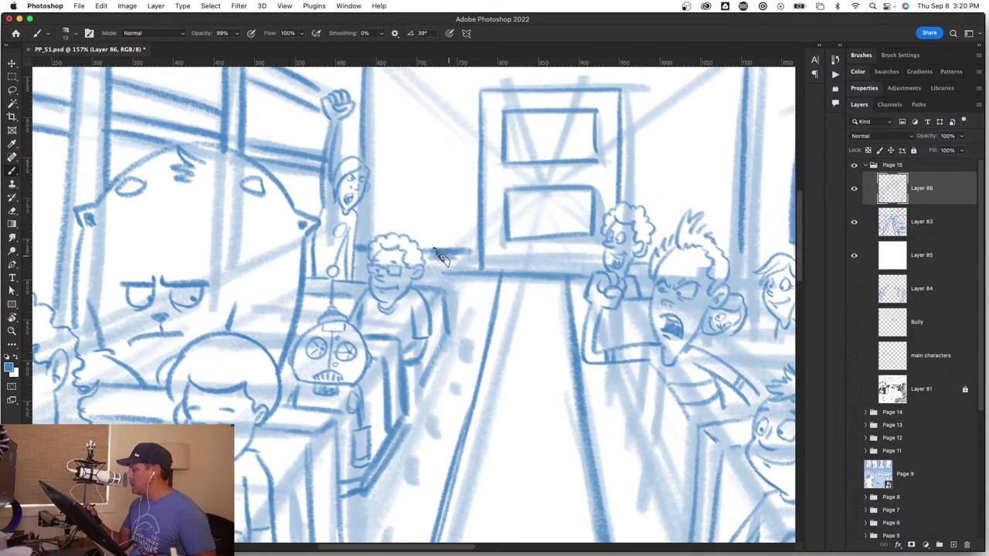
mouse_move(434, 251)
mouse_down()
mouse_move(464, 247)
mouse_move(461, 281)
mouse_move(454, 315)
mouse_up()
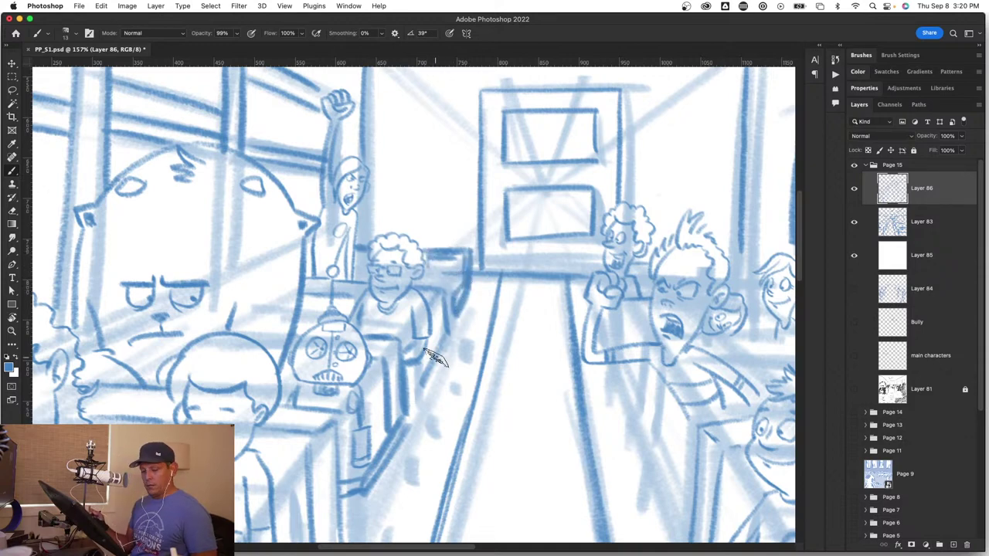
Step: Move the white Layer 85 above the rough sketch on Layer 83, hide Layer 83, and make Layer 86 active again
key(z)
drag(413, 392, 349, 395)
mouse_move(505, 393)
mouse_down()
mouse_move(541, 396)
mouse_move(525, 396)
mouse_up()
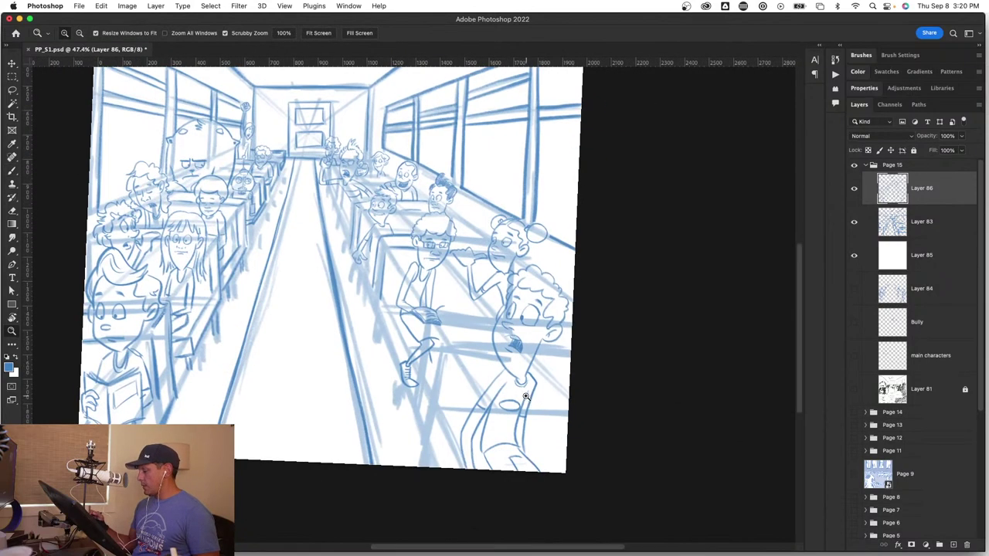
key(b)
drag(923, 260, 919, 225)
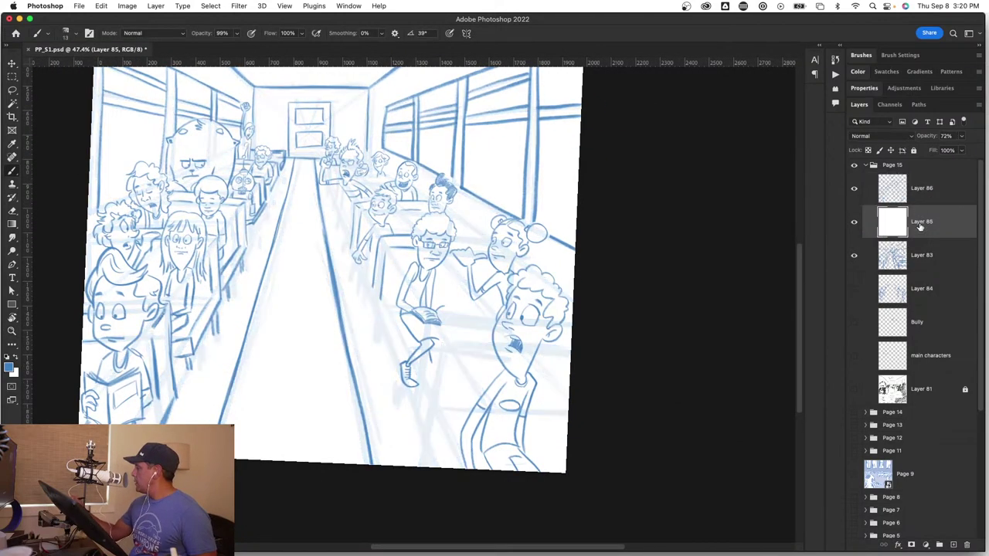
click(854, 257)
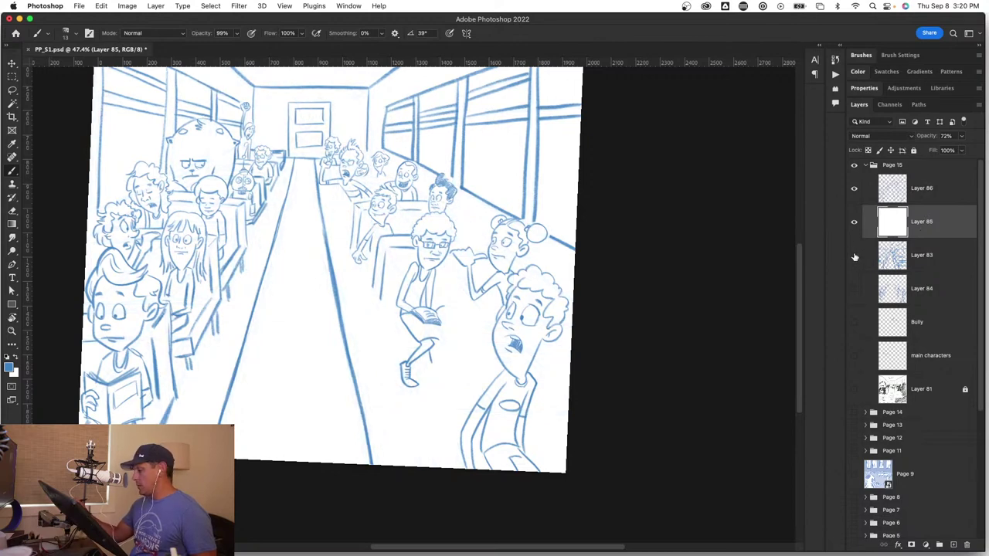
drag(364, 381, 445, 448)
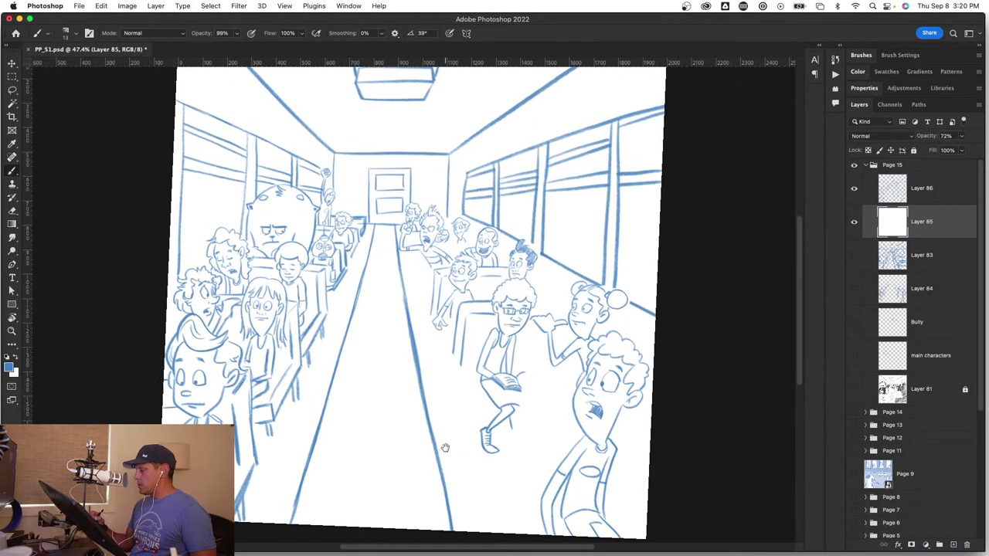
drag(347, 285, 532, 259)
click(937, 197)
Step: Draw short support legs beneath the rear benches on the robot-headed passenger's side of the aisle
drag(324, 301, 348, 304)
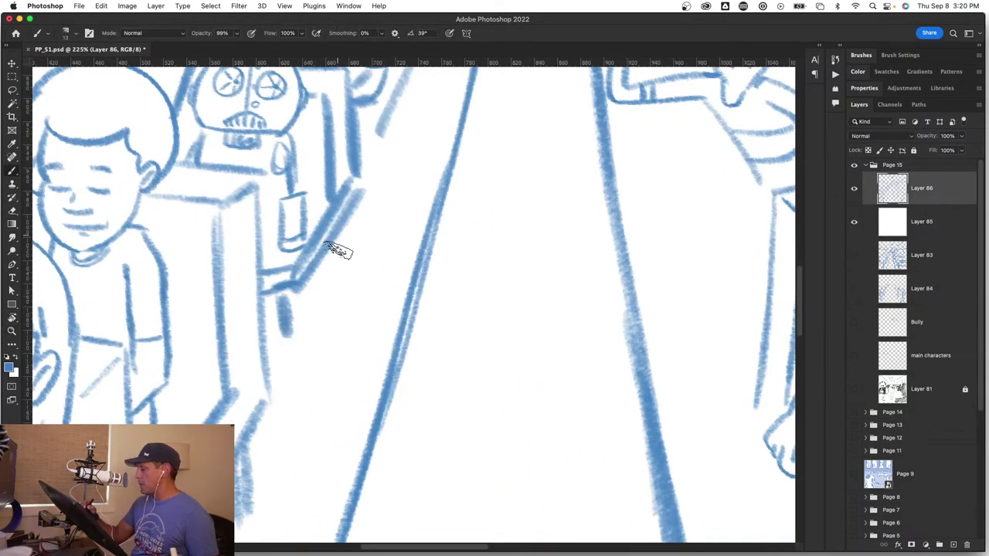
drag(386, 259, 342, 439)
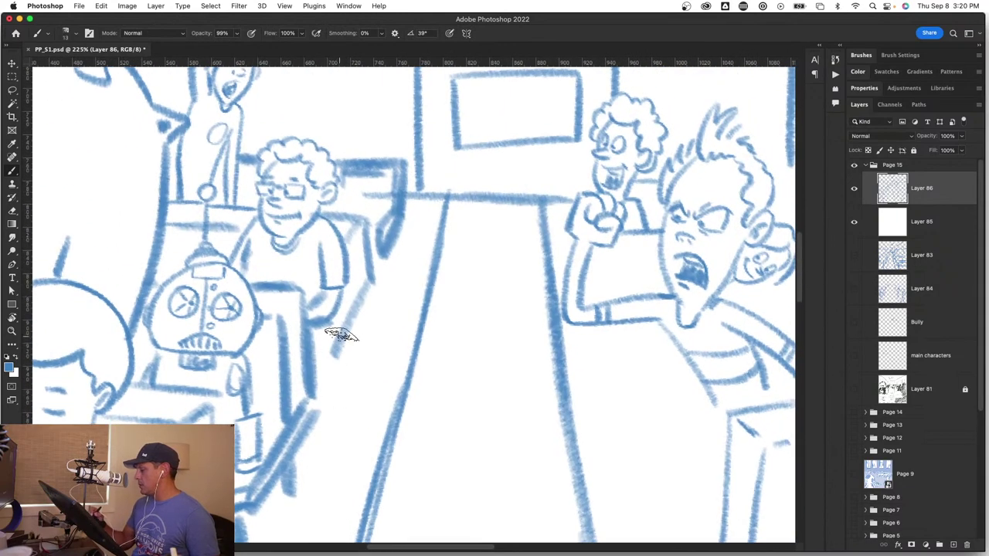
drag(358, 301, 364, 336)
drag(318, 373, 329, 377)
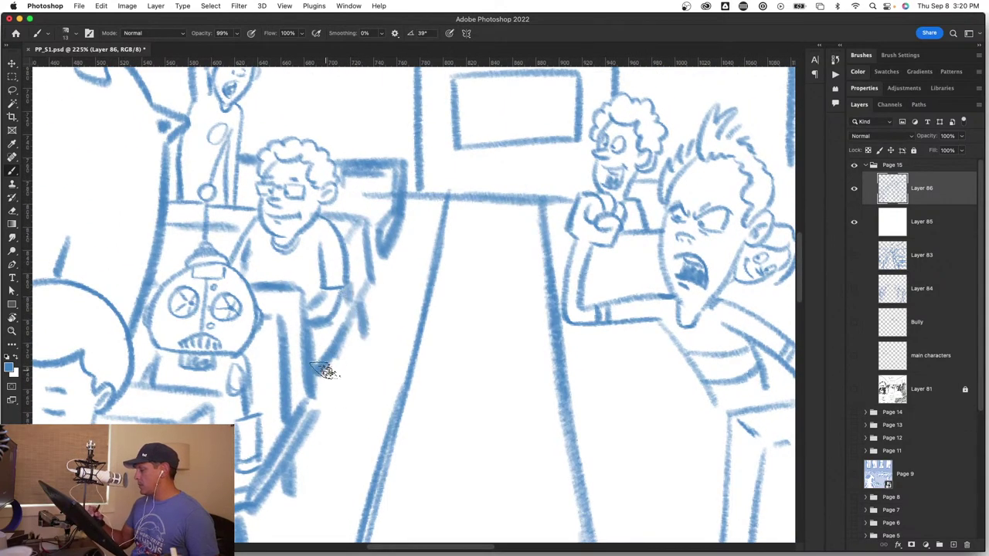
drag(384, 258, 389, 275)
drag(403, 240, 407, 247)
Step: Show the rough sketch on Layer 83 again beneath the white layer
mouse_move(556, 434)
mouse_down()
mouse_move(486, 397)
mouse_move(390, 394)
mouse_move(406, 422)
mouse_move(475, 424)
mouse_up()
key(z)
key(b)
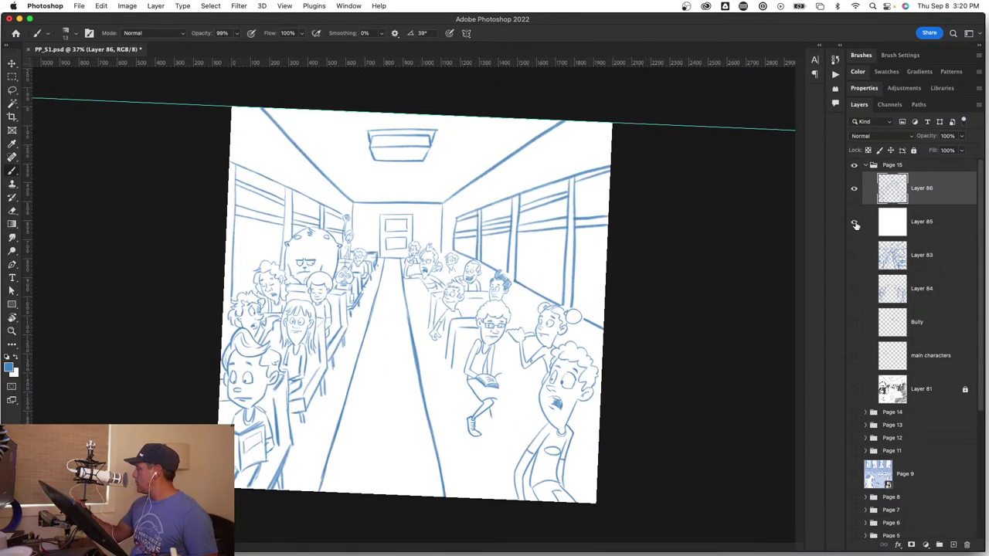
click(854, 255)
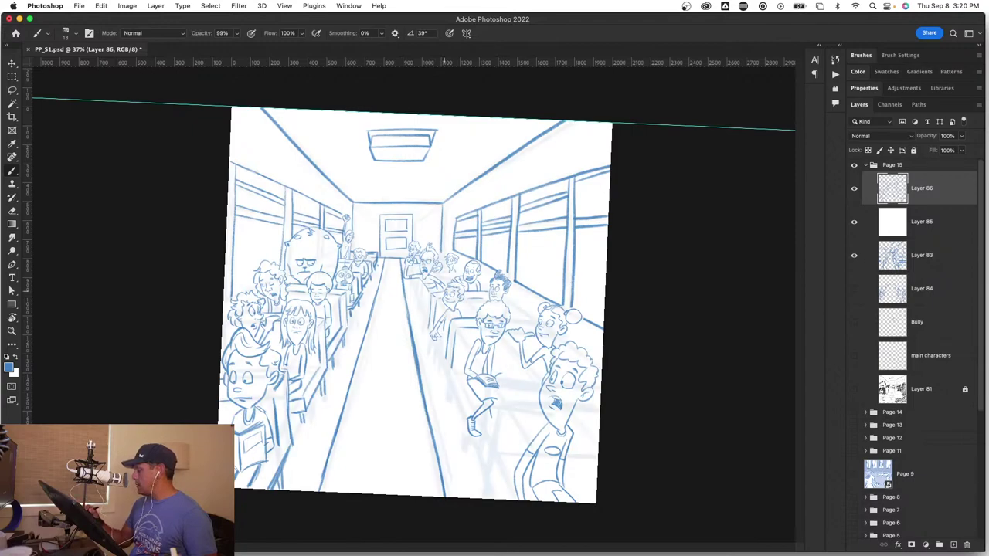
Step: Draw the rear seat's edge inside the shouting boy's raised arm and the cushion and leg strokes below his elbow
key(z)
drag(434, 257, 505, 258)
key(b)
drag(369, 409, 397, 331)
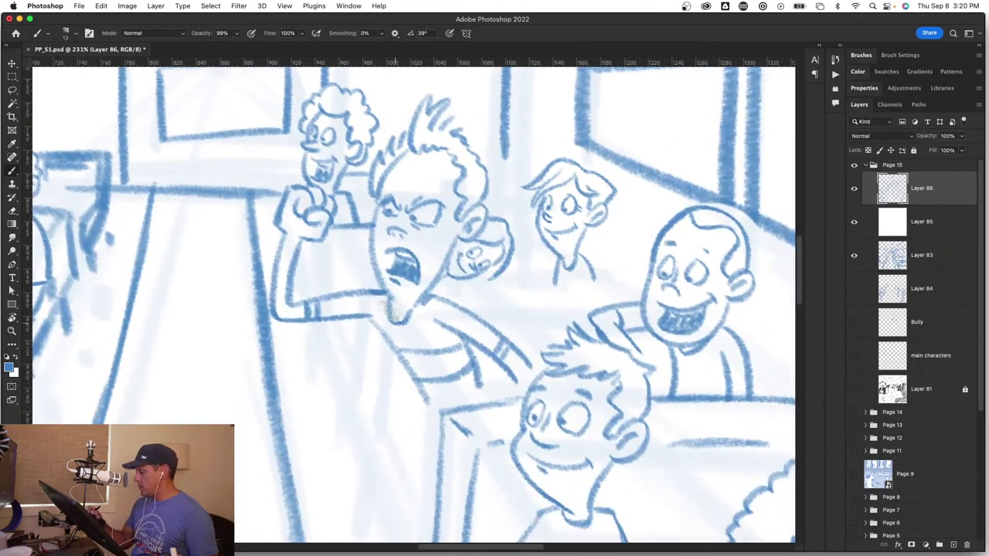
drag(328, 244, 335, 284)
drag(422, 461, 421, 329)
drag(318, 193, 333, 238)
mouse_move(328, 191)
mouse_down()
mouse_move(346, 230)
mouse_move(315, 236)
mouse_move(333, 261)
mouse_up()
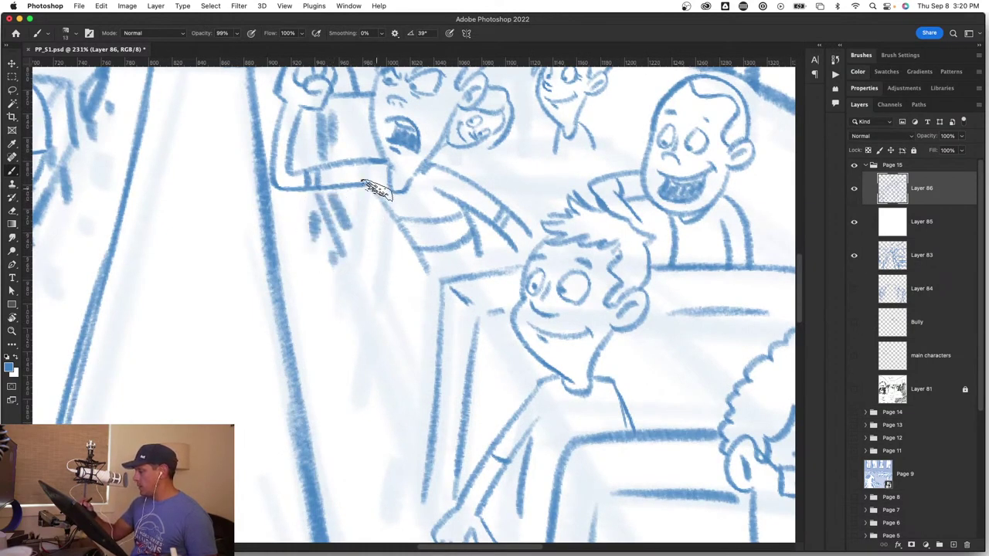
Step: Draw the shouting boy's seat-back edge, the diagonal side lines of the bench cushion and its short support legs
drag(394, 214, 381, 294)
mouse_move(372, 193)
mouse_down()
mouse_move(349, 293)
mouse_move(401, 396)
mouse_up()
drag(386, 305, 421, 374)
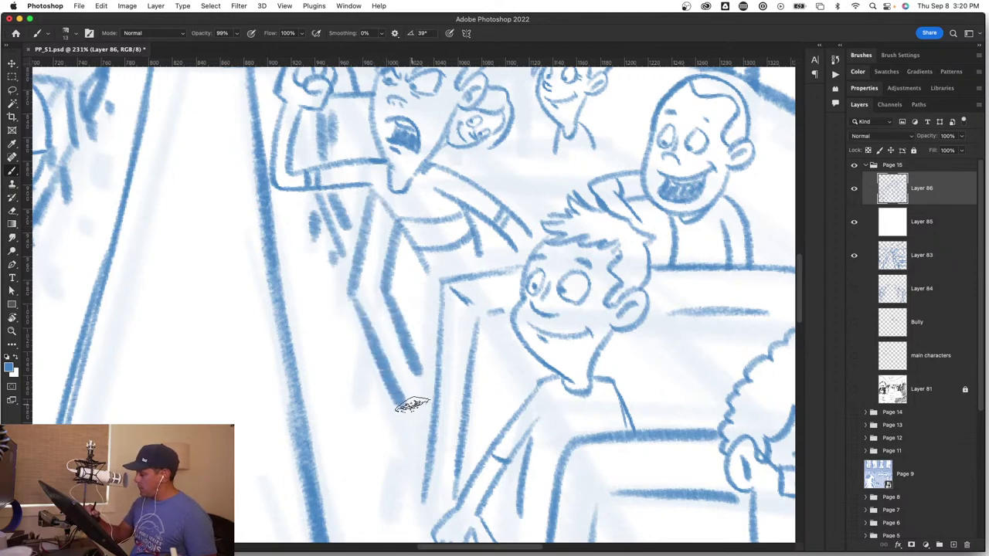
drag(360, 323, 379, 378)
drag(410, 411, 403, 455)
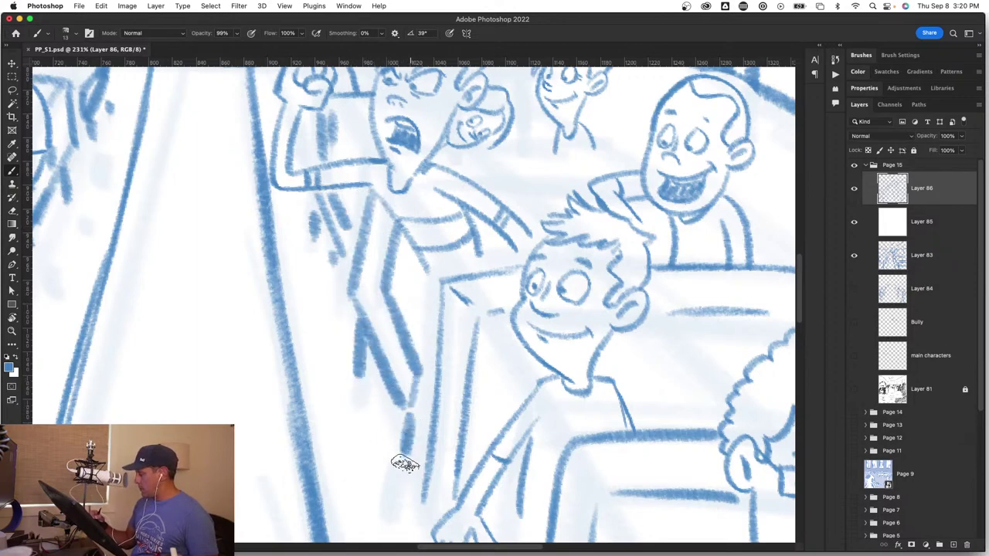
mouse_move(444, 481)
mouse_down()
mouse_move(389, 381)
mouse_move(334, 358)
mouse_up()
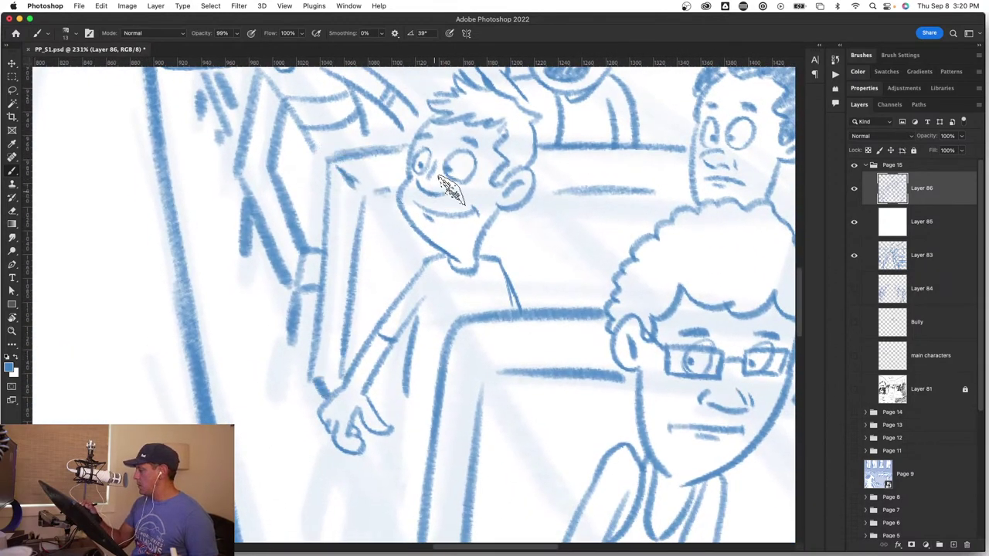
Step: Draw the smiling boy's lower torso edge and the diagonal side lines of his bench cushion below his hand
mouse_move(541, 397)
mouse_down()
mouse_move(267, 431)
mouse_move(276, 426)
mouse_up()
drag(408, 424, 327, 419)
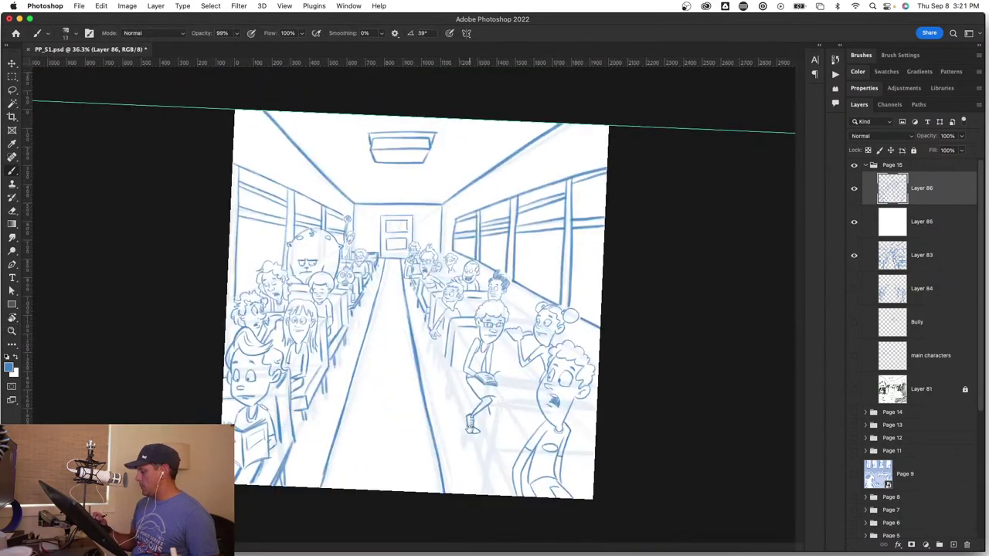
drag(451, 349, 545, 358)
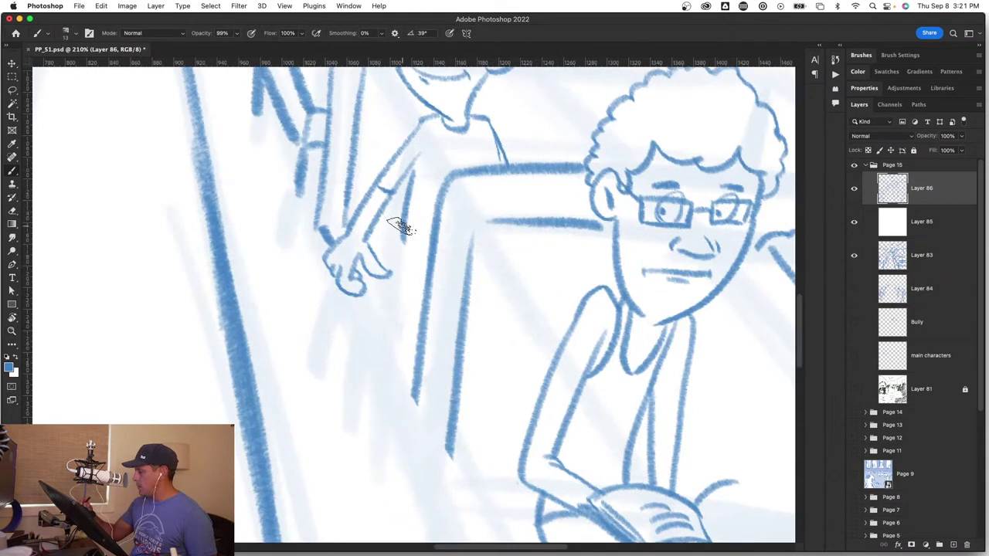
mouse_move(405, 218)
mouse_down()
mouse_move(401, 283)
mouse_move(422, 267)
mouse_move(417, 296)
mouse_move(420, 281)
mouse_up()
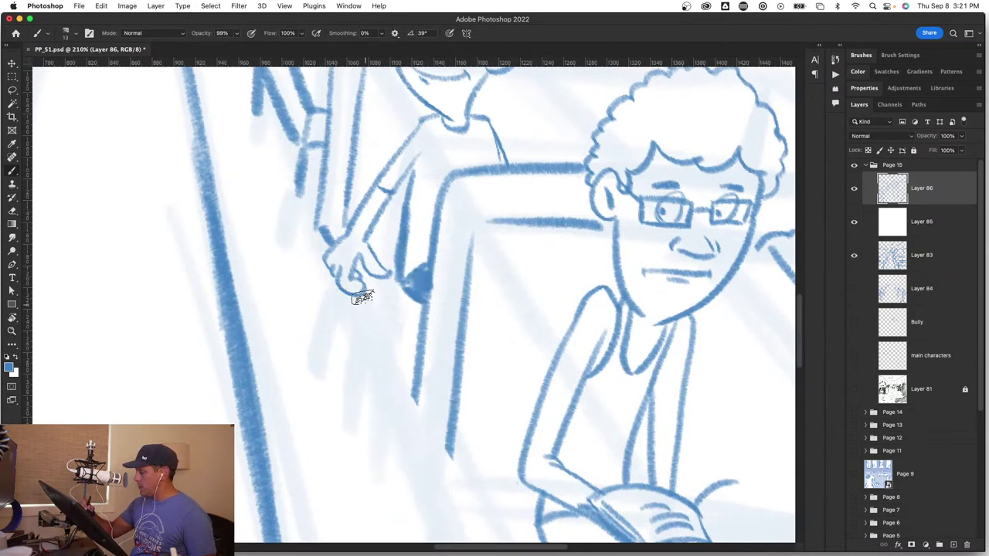
mouse_move(357, 293)
mouse_down()
mouse_move(392, 353)
mouse_move(406, 326)
mouse_move(398, 351)
mouse_up()
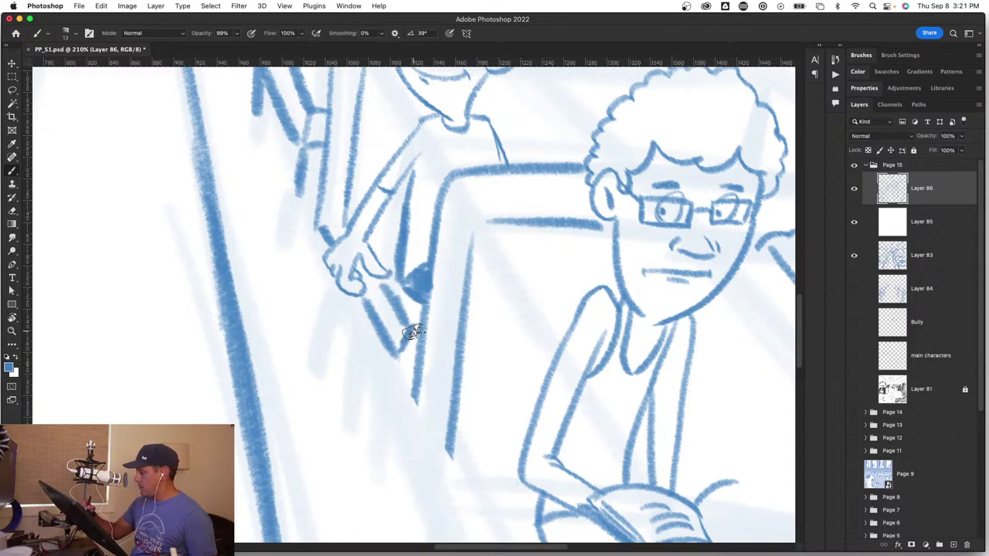
Step: Finish the front end of the smiling boy's bench cushion and draw the short support legs beneath it
key(space)
drag(362, 302, 394, 389)
key(space)
drag(394, 431, 389, 333)
drag(359, 272, 354, 315)
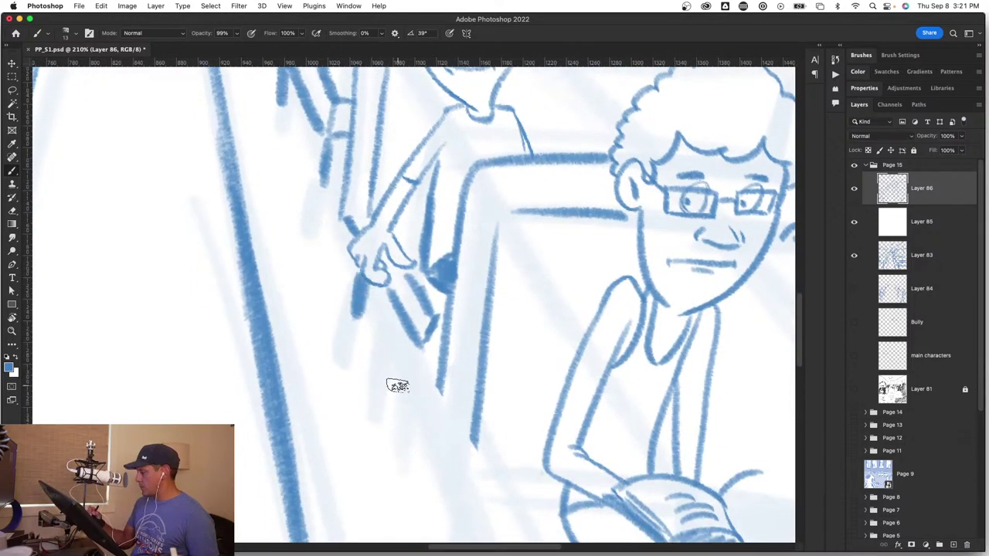
drag(403, 336, 394, 398)
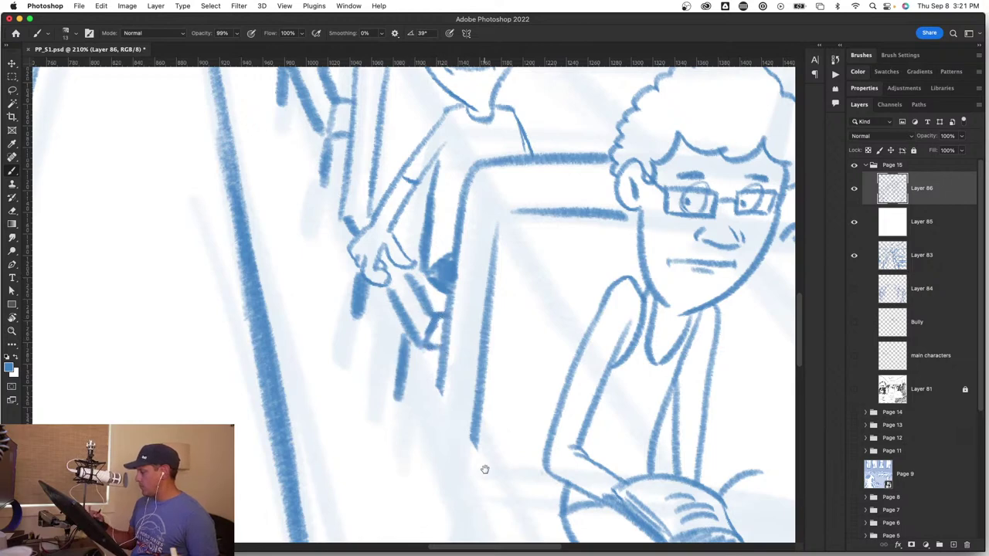
Step: Extend the outer upright of the seat back beside the reading passenger with glasses and switch the foreground colour to white
drag(484, 466, 427, 272)
drag(391, 160, 376, 234)
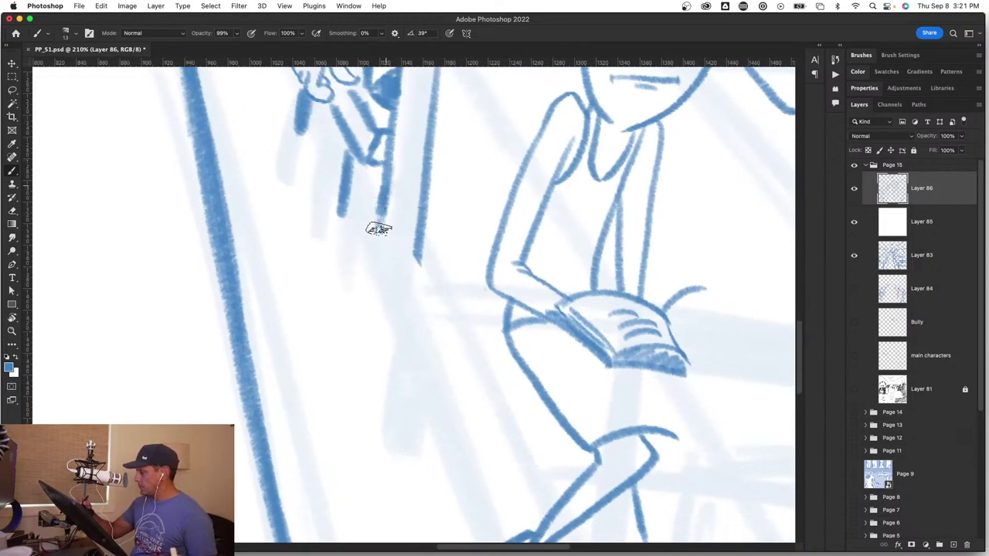
drag(459, 405, 405, 293)
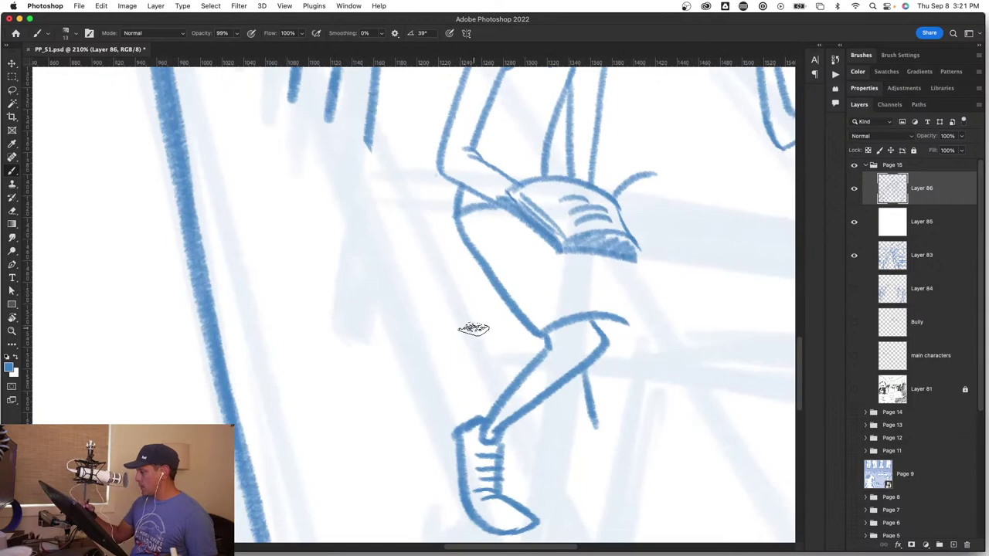
key(x)
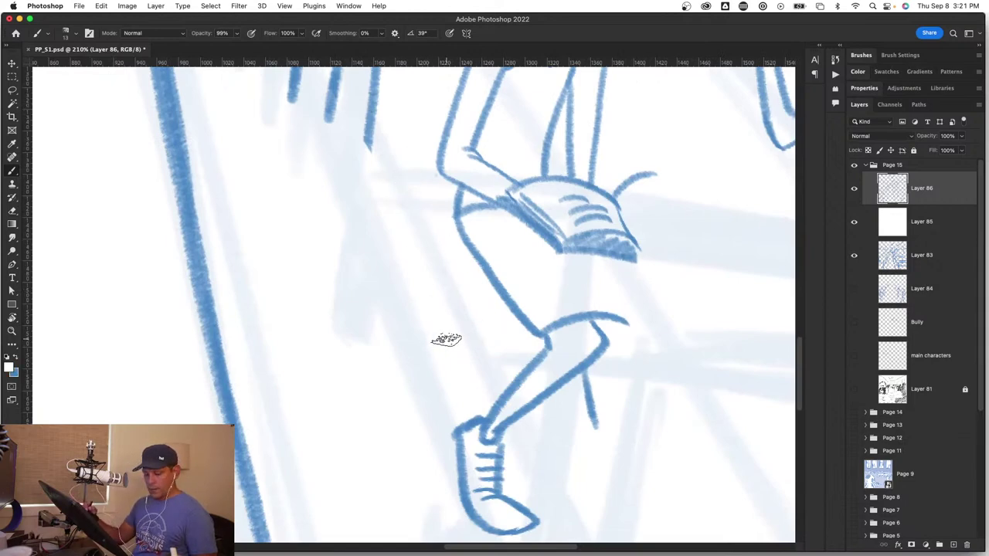
Step: Draw the diagonal side lines of the bench cushion below the reading passenger with glasses
key(z)
drag(446, 340, 390, 359)
drag(508, 365, 541, 366)
key(b)
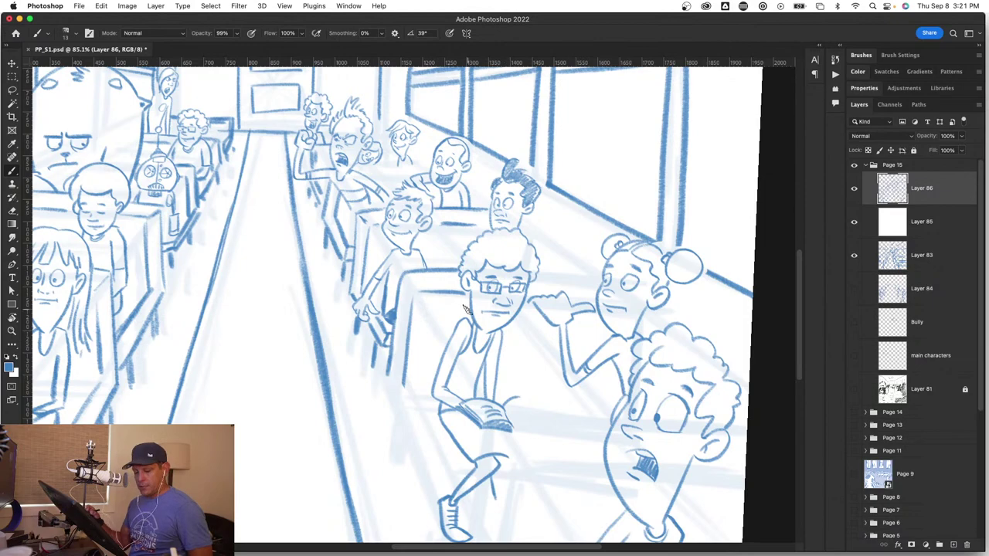
key(z)
drag(475, 340, 525, 340)
key(space)
drag(362, 390, 345, 223)
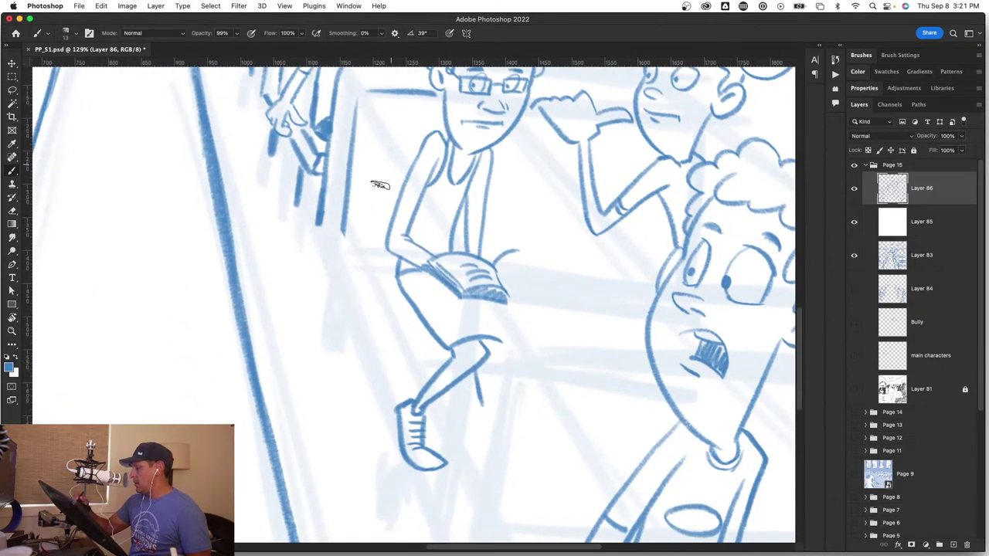
drag(342, 239, 401, 345)
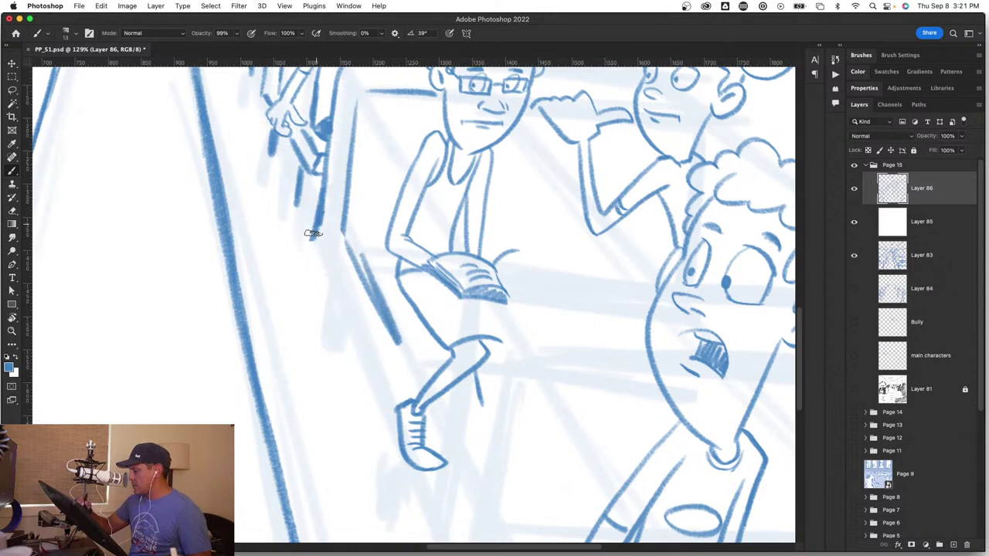
drag(315, 241, 366, 358)
drag(331, 265, 380, 389)
Step: Close the front end of the reading passenger's bench cushion and draw the short support legs beneath it
drag(398, 354, 387, 387)
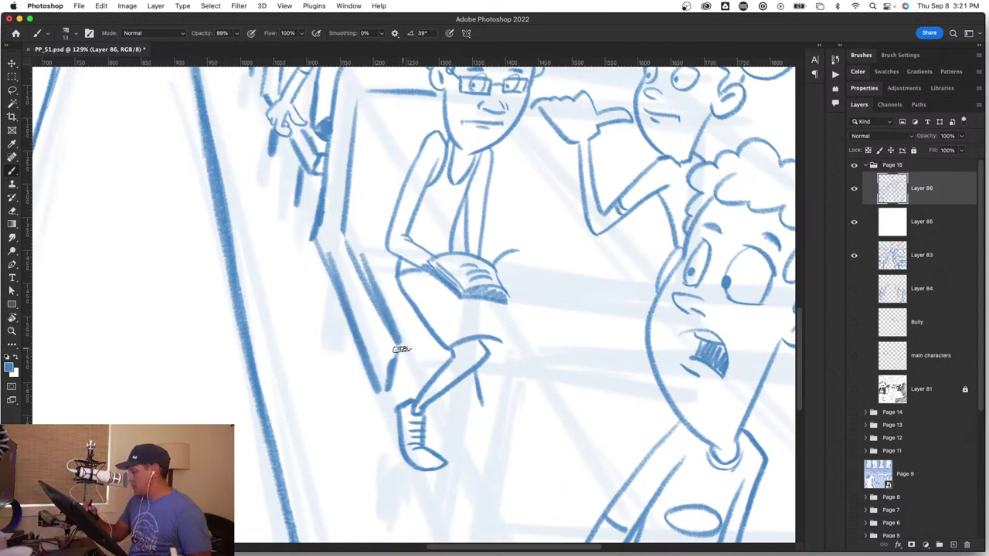
mouse_move(325, 281)
mouse_down()
mouse_move(326, 328)
mouse_move(338, 337)
mouse_up()
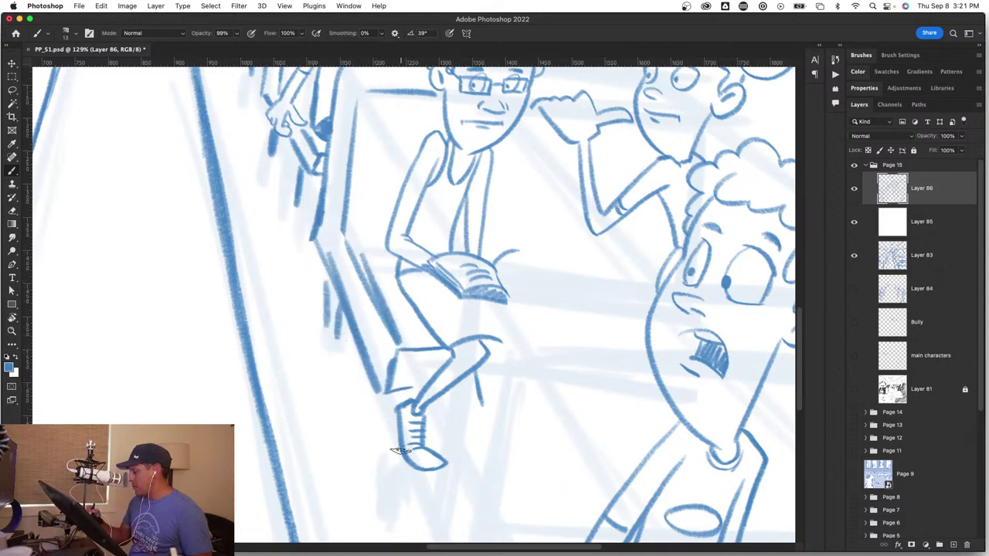
scroll(326, 320, down, 5)
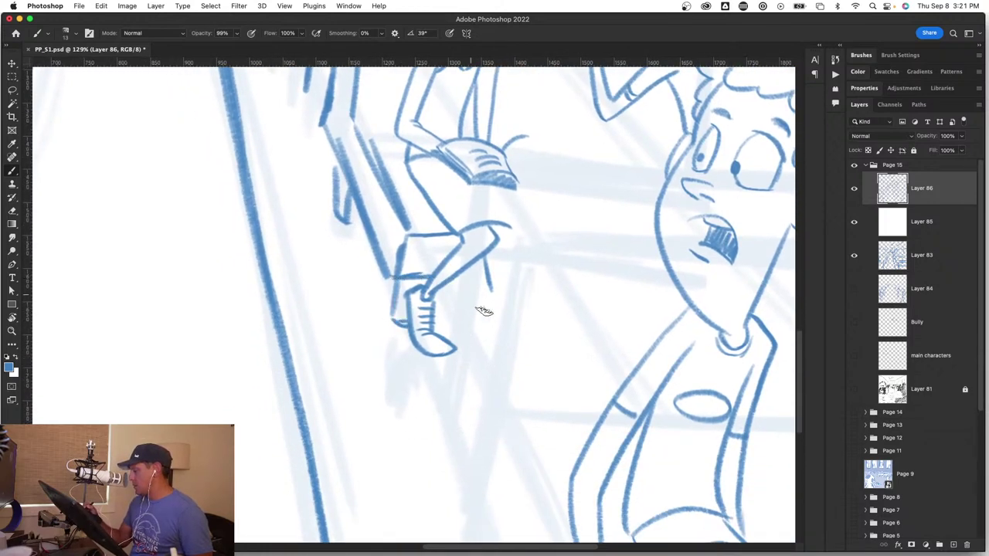
Step: Erase the parts of the reading passenger's book and knee that overlap the nearest seat back
drag(530, 464, 410, 432)
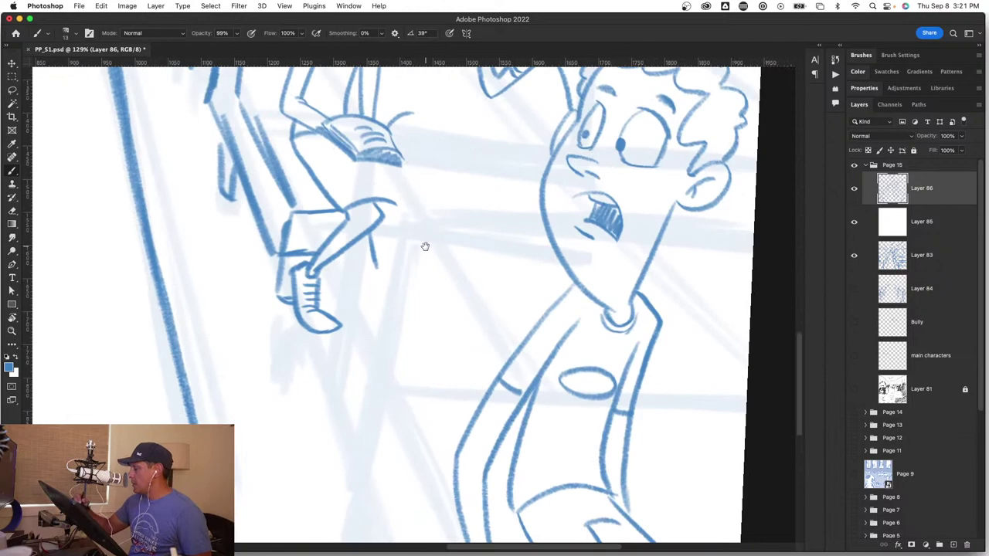
drag(424, 245, 392, 424)
mouse_move(364, 331)
mouse_down()
mouse_move(332, 312)
mouse_move(336, 322)
mouse_move(375, 314)
mouse_up()
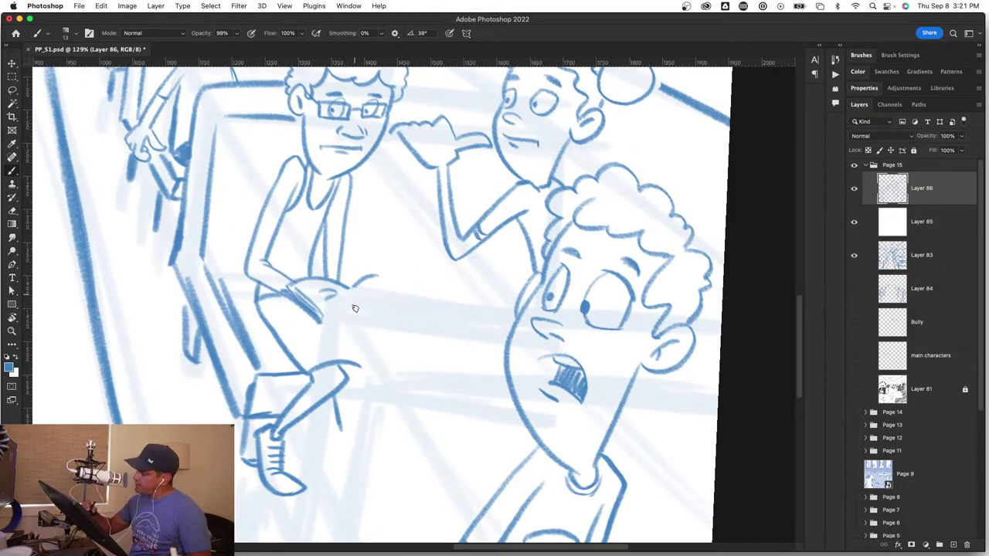
mouse_move(331, 394)
mouse_down()
mouse_move(331, 420)
mouse_move(353, 357)
mouse_move(325, 394)
mouse_up()
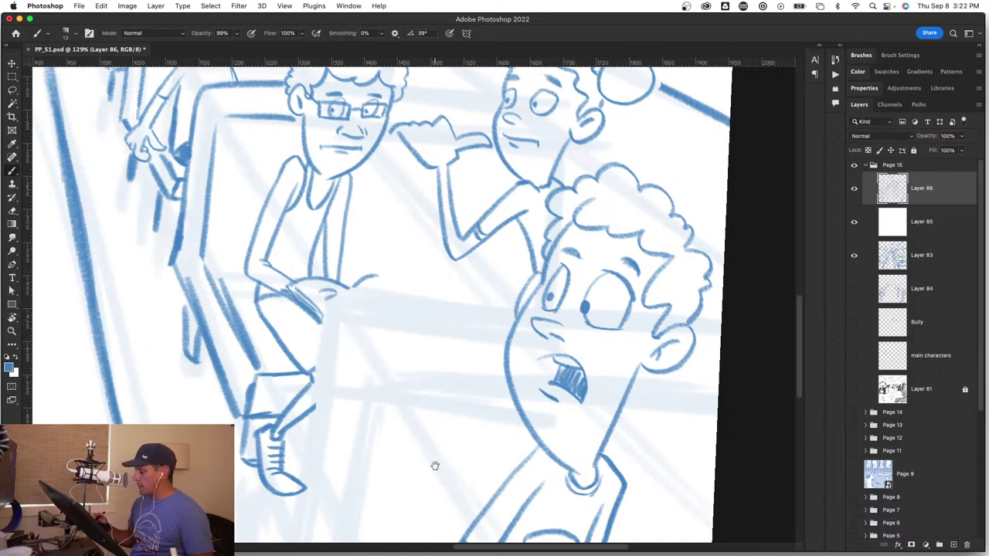
Step: Draw the long outer upright of the nearest seat back and the diagonal side lines of its bench cushion
drag(433, 466, 430, 275)
mouse_move(331, 116)
mouse_down()
mouse_move(289, 346)
mouse_move(343, 519)
mouse_up()
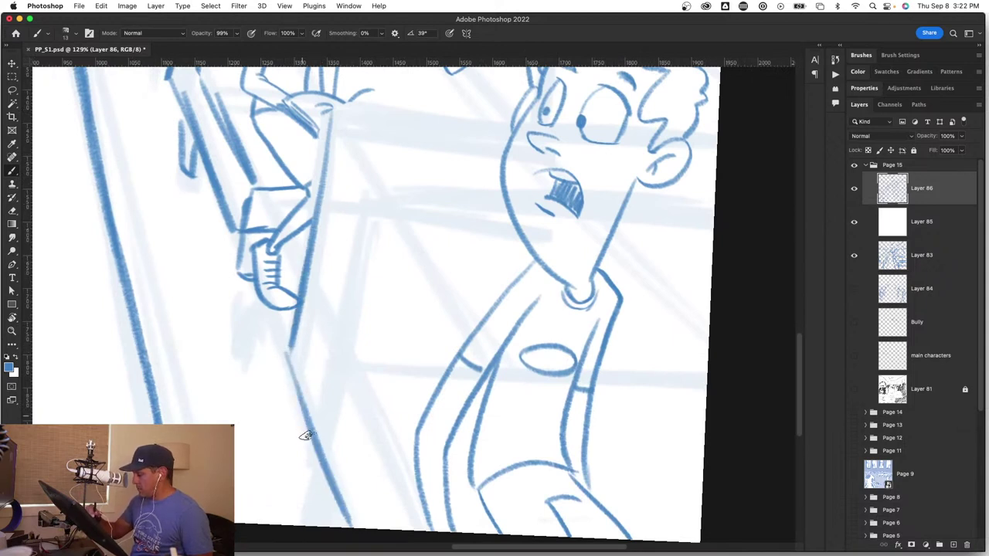
drag(306, 426, 352, 527)
drag(350, 377, 410, 502)
Step: Draw the nearest seat back's slanted corner edge, its two horizontal edges up to the open-mouthed boy's face, and its inner upright
drag(348, 125, 374, 189)
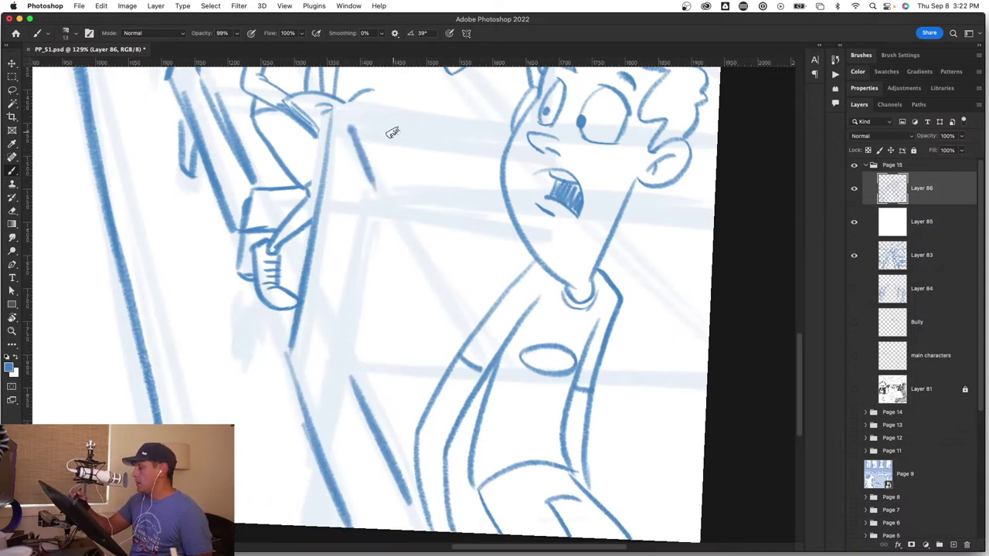
drag(339, 107, 491, 133)
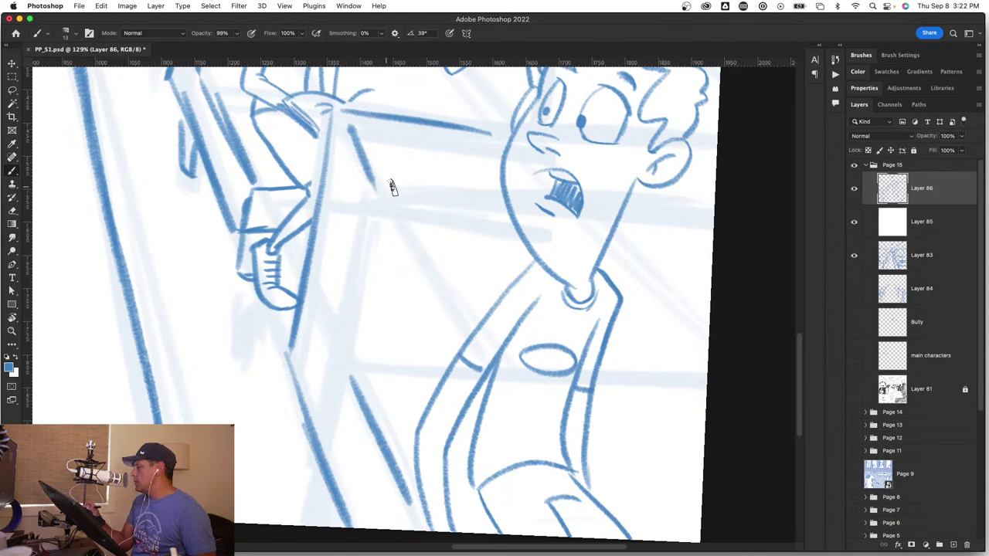
drag(390, 187, 518, 195)
drag(374, 198, 352, 369)
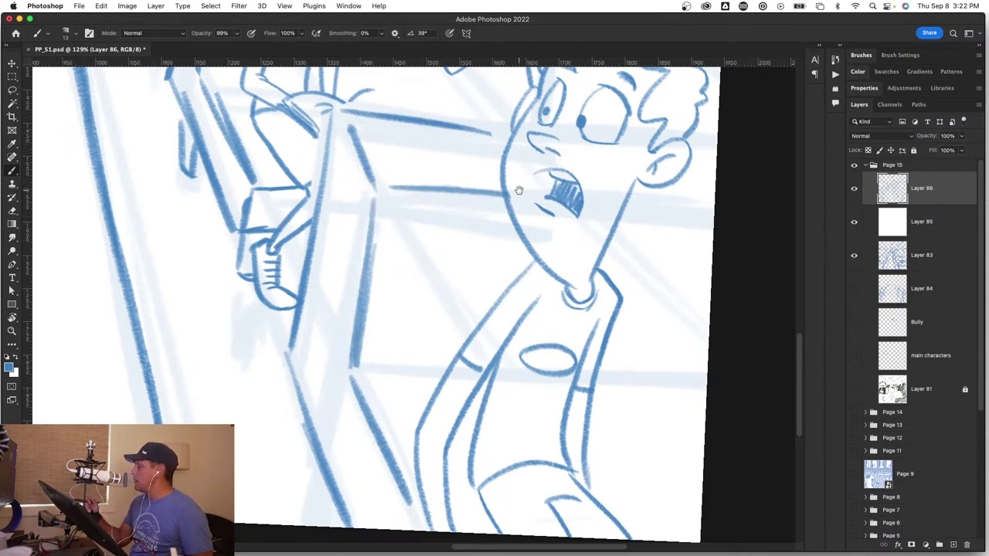
Step: Continue the nearest seat back's two horizontal edges on the far side of the open-mouthed boy's head to the page border
drag(630, 226, 517, 369)
drag(238, 259, 395, 280)
drag(575, 312, 488, 326)
drag(495, 287, 518, 295)
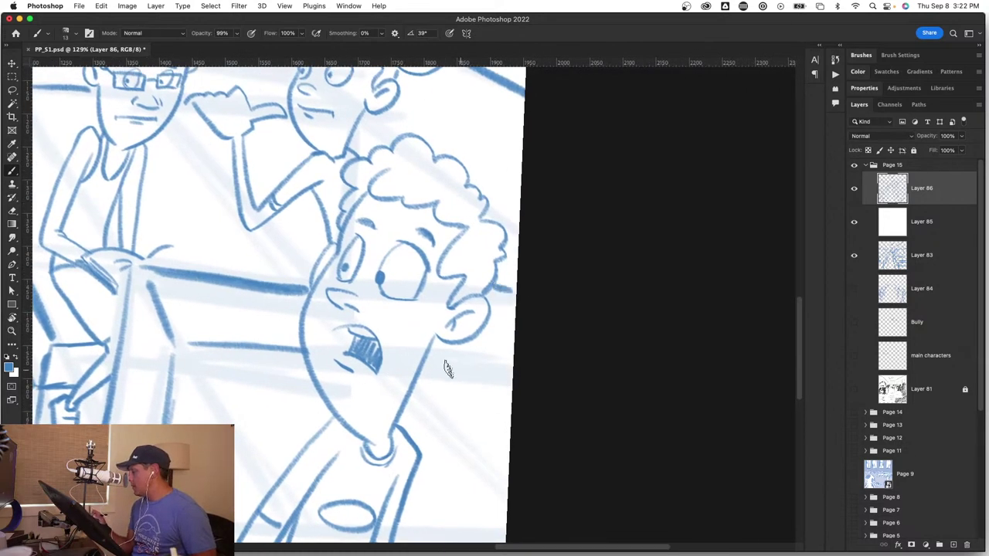
drag(429, 362, 512, 375)
key(z)
drag(433, 423, 371, 437)
key(b)
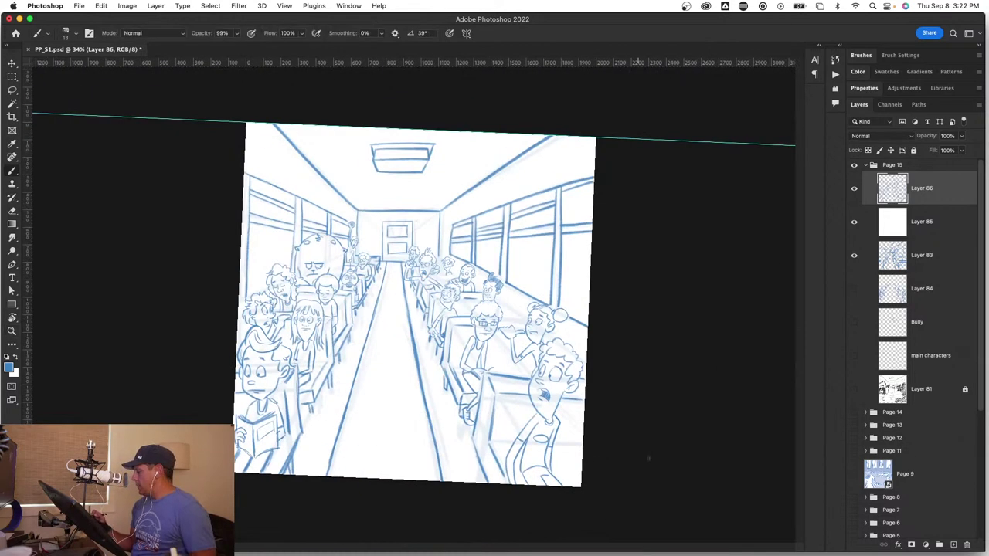
Step: Draw the seat back's bottom edge on both sides of the open-mouthed boy's torso
key(z)
drag(559, 448, 627, 458)
key(b)
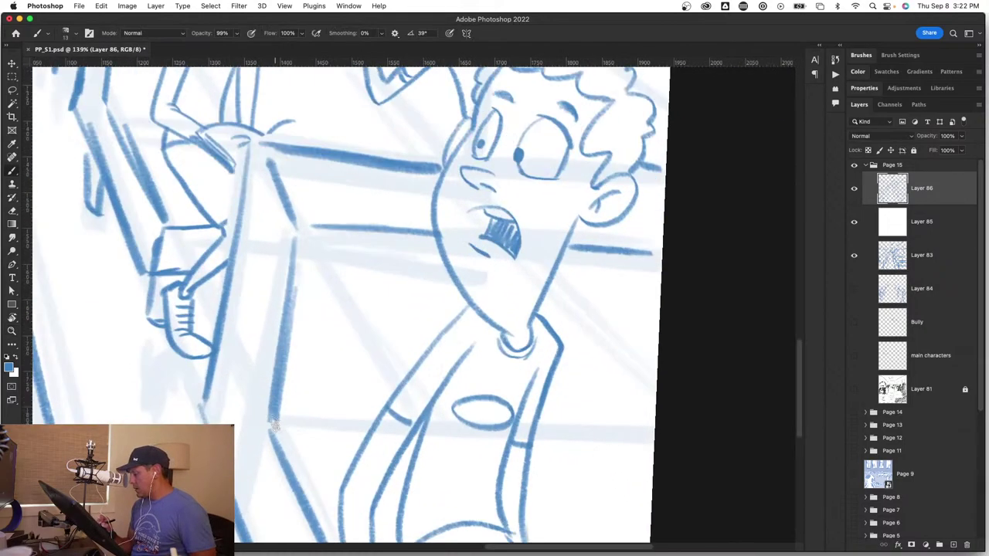
drag(273, 424, 351, 426)
drag(545, 433, 655, 437)
Step: Compare the whole drawing with and without the rough sketch on Layer 83
key(z)
mouse_move(521, 455)
mouse_down()
mouse_move(494, 444)
mouse_move(510, 441)
mouse_up()
key(b)
click(853, 255)
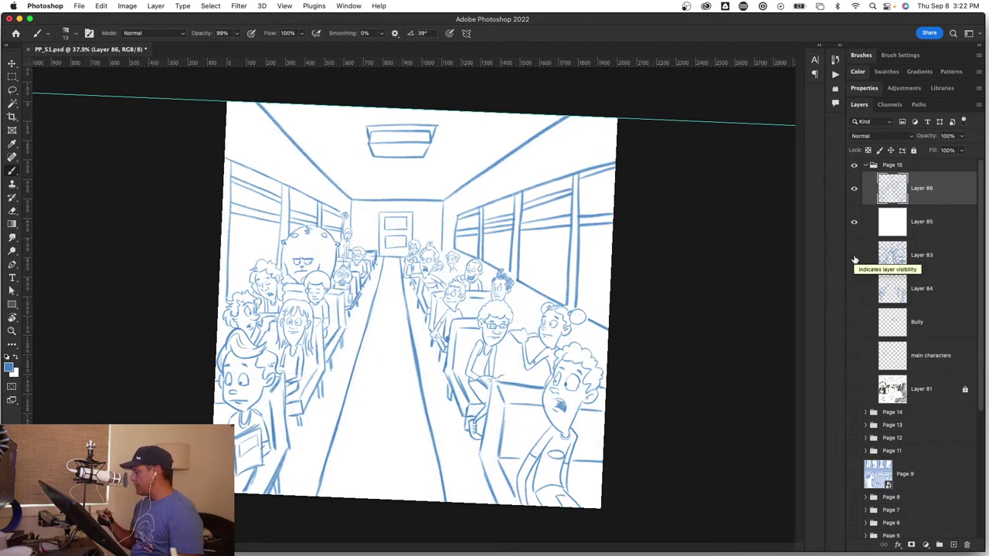
click(856, 255)
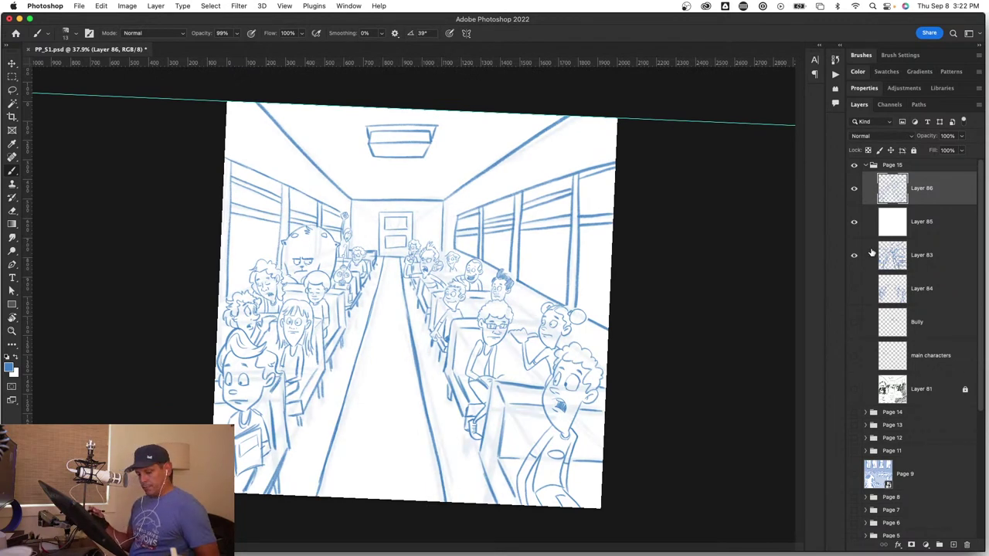
Step: Draw the seat-back edge between the curly hair of the passenger with glasses and the face of the girl with buns
key(z)
drag(537, 331, 598, 335)
key(b)
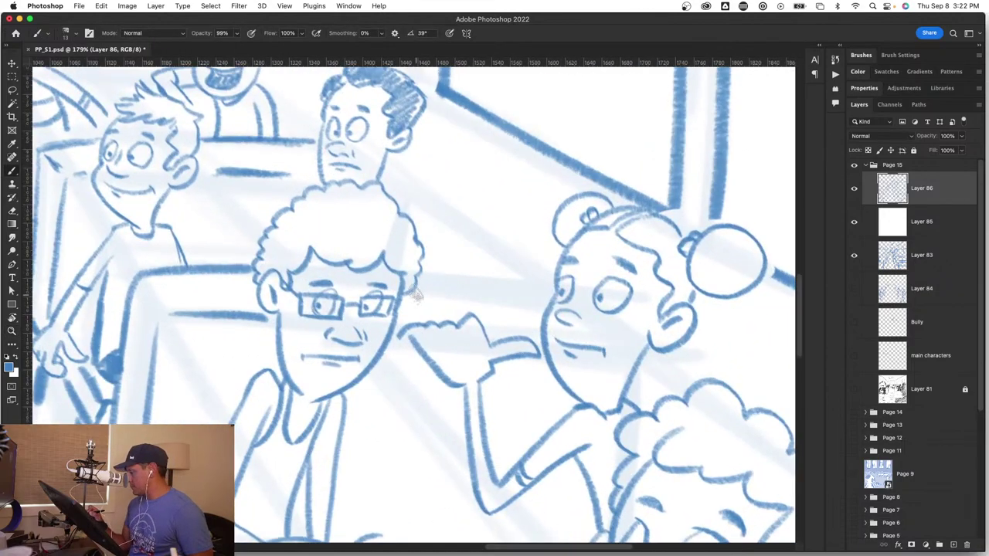
drag(415, 290, 542, 291)
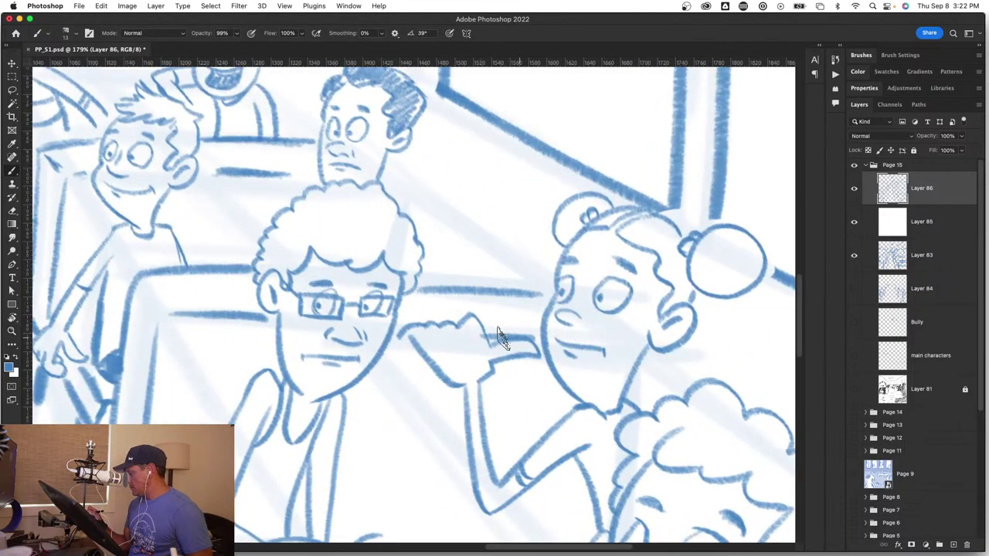
key(z)
drag(453, 422, 359, 441)
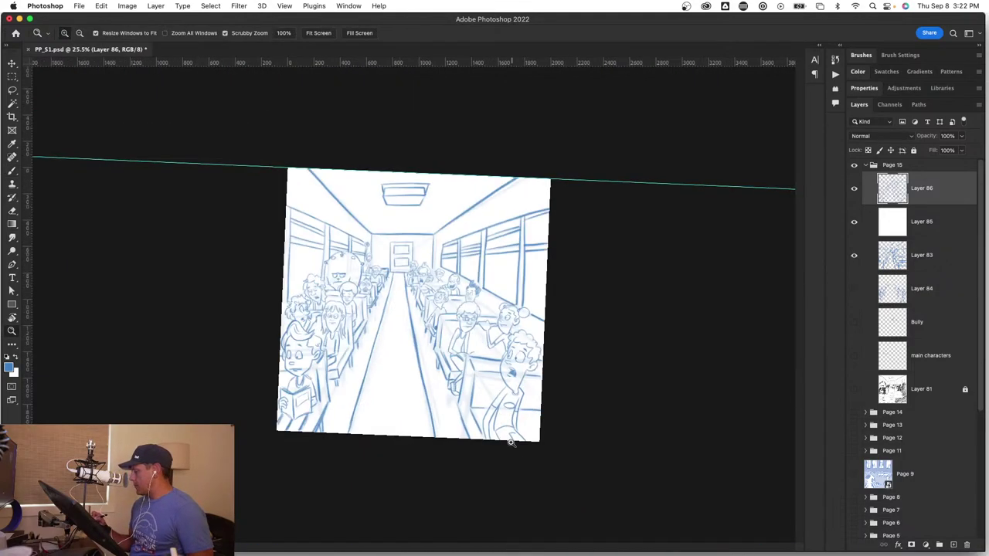
mouse_move(511, 443)
mouse_down()
mouse_move(536, 446)
mouse_move(527, 445)
mouse_up()
key(b)
Step: Draw the horizontal seat-back edges behind the shouting boy and the seat outline around the small boy with swept hair
key(z)
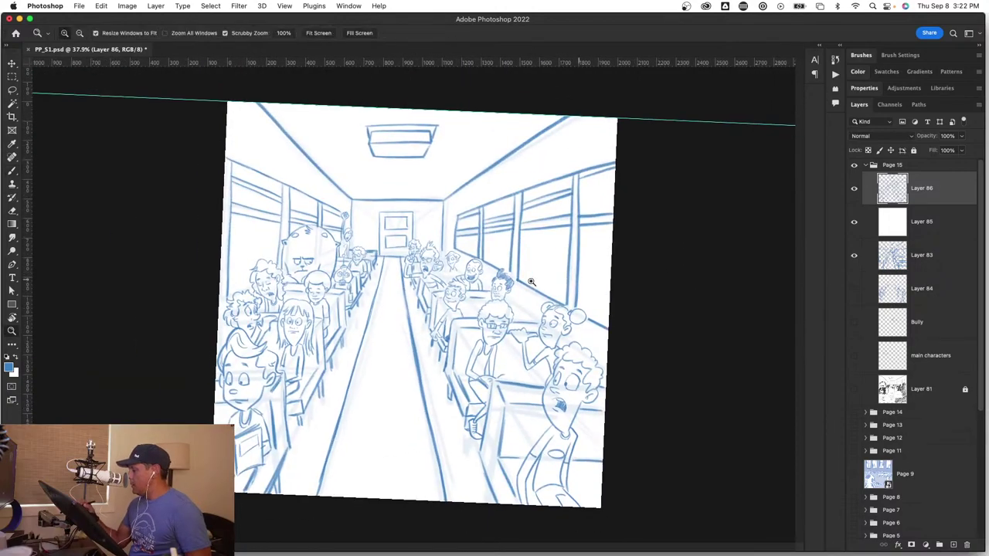
drag(454, 265, 518, 305)
key(b)
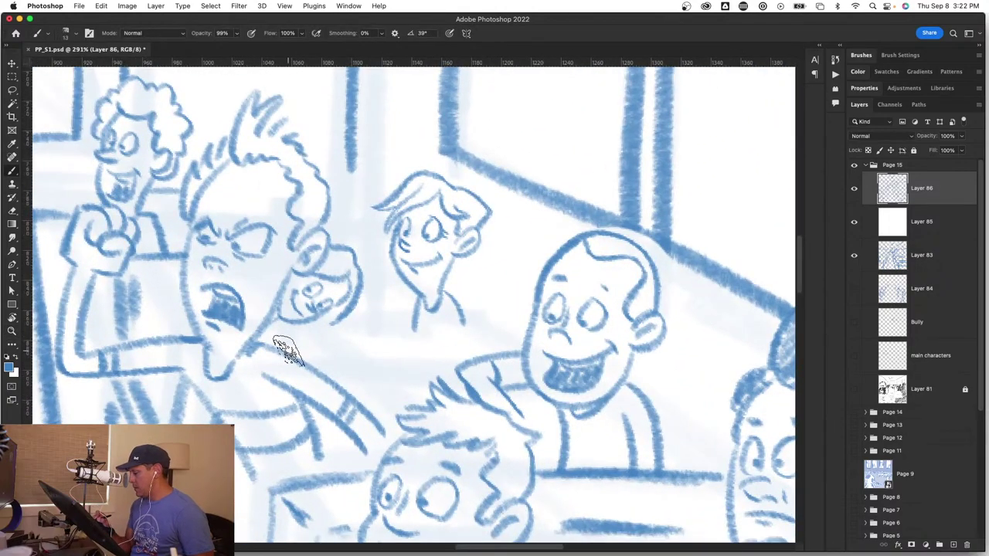
drag(295, 348, 470, 342)
mouse_move(344, 379)
mouse_down()
mouse_move(373, 377)
mouse_move(446, 373)
mouse_up()
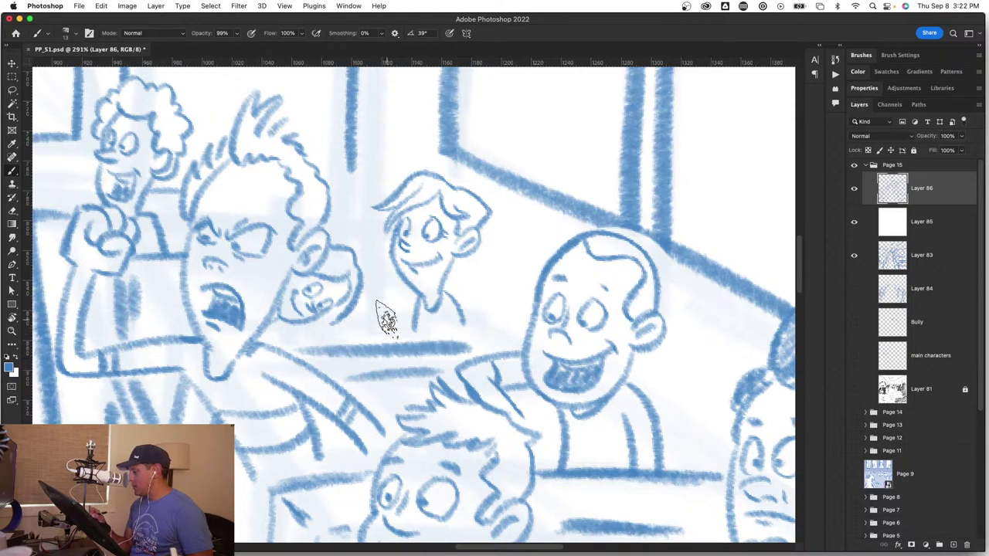
mouse_move(363, 274)
mouse_down()
mouse_move(397, 274)
mouse_move(395, 287)
mouse_up()
mouse_move(450, 270)
mouse_down()
mouse_move(483, 278)
mouse_move(472, 278)
mouse_move(485, 317)
mouse_up()
Step: Draw the seat-back corner between the shouting boy's head and the small boy with swept hair
key(z)
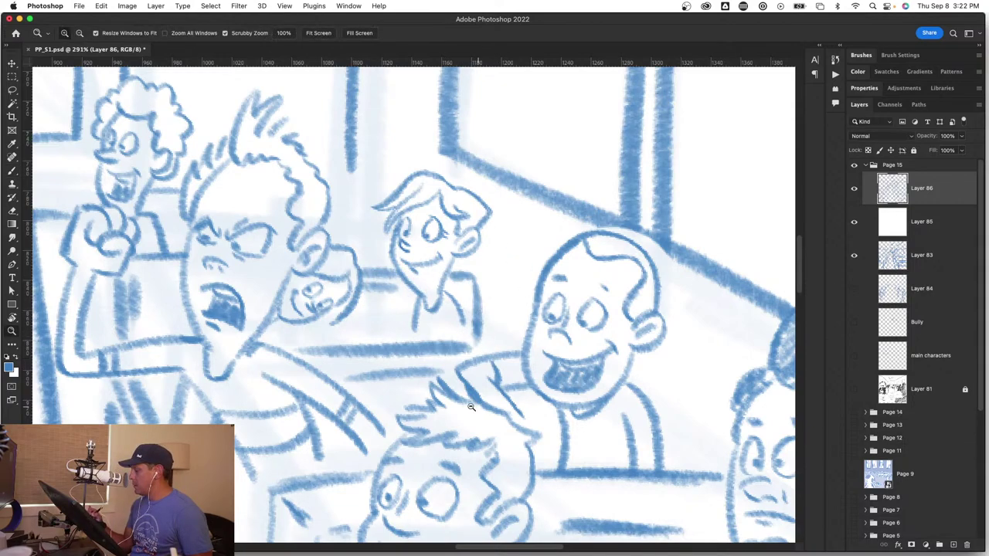
drag(482, 401, 425, 402)
drag(457, 366, 512, 366)
mouse_move(391, 326)
mouse_down()
mouse_move(431, 331)
mouse_move(429, 363)
mouse_up()
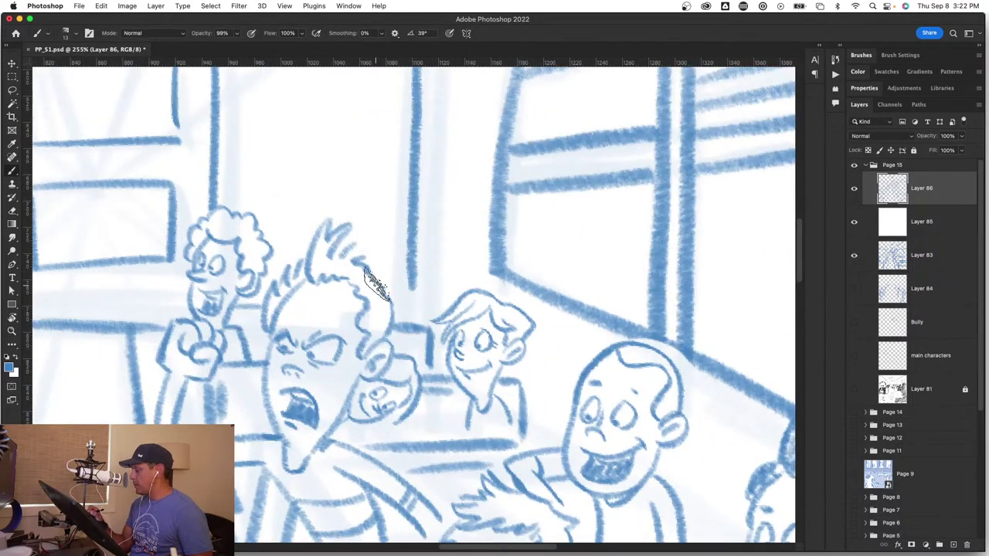
mouse_move(384, 286)
mouse_down()
mouse_move(421, 288)
mouse_move(417, 320)
mouse_up()
key(z)
drag(429, 372, 372, 383)
mouse_move(479, 429)
mouse_down()
mouse_move(436, 423)
mouse_move(493, 412)
mouse_move(476, 423)
mouse_move(492, 426)
mouse_up()
key(b)
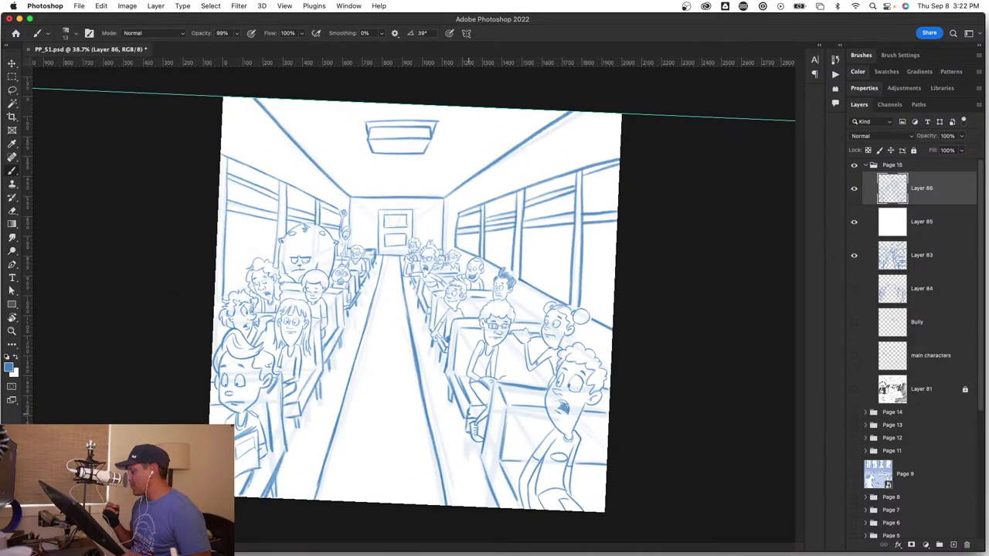
Step: Add the rear cushion line beside the reading passenger's hip and strengthen the inner upright of his seat back
key(z)
drag(550, 404, 603, 387)
key(b)
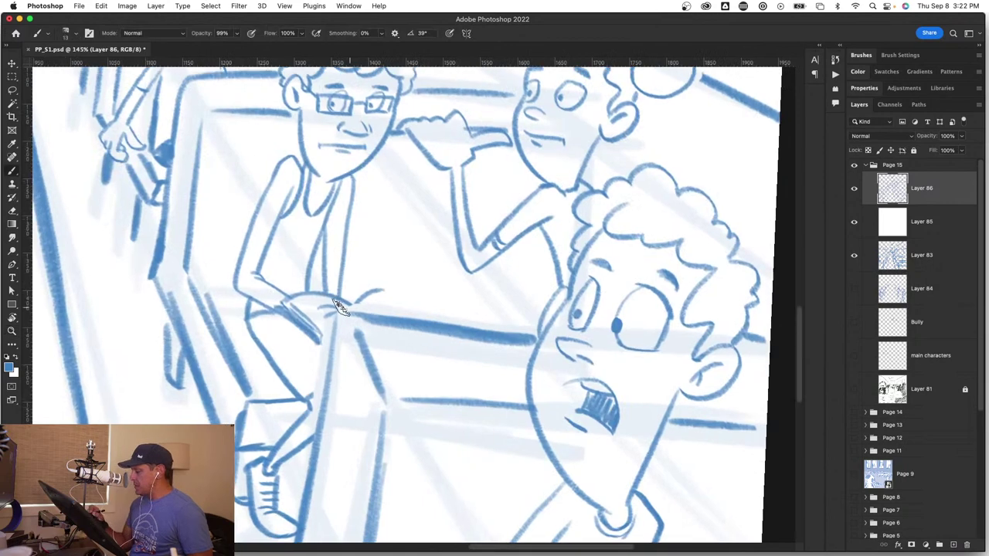
drag(203, 291, 241, 296)
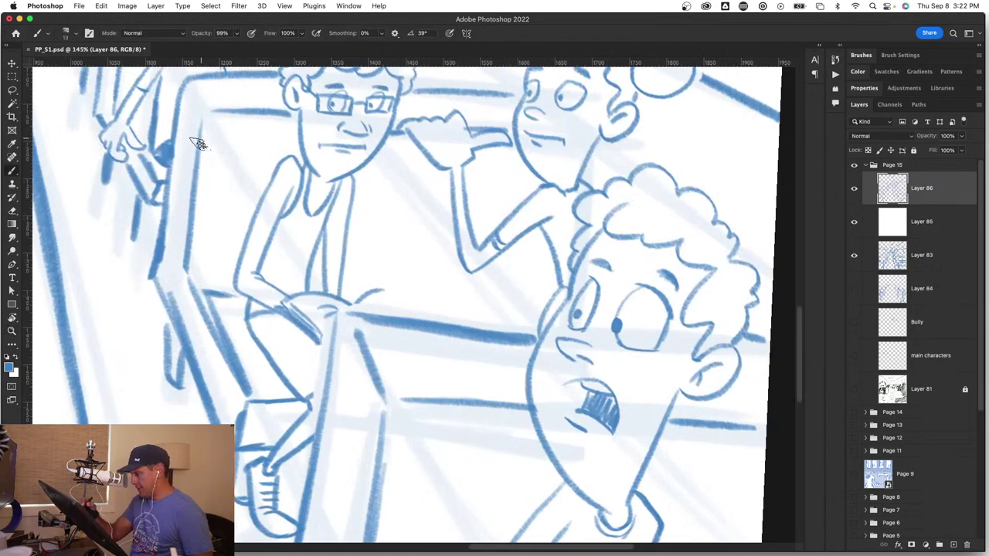
drag(198, 145, 188, 281)
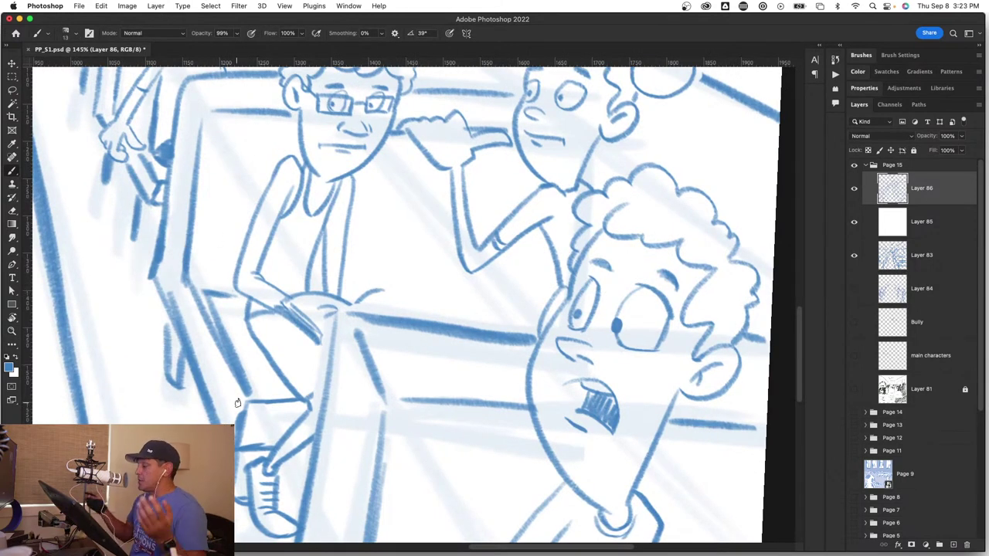
Step: Darken the nearest seat back's corner, redraw the open book's far page, and extend the cushion line behind it to the open-mouthed boy
mouse_move(342, 300)
mouse_down()
mouse_move(408, 297)
mouse_move(403, 313)
mouse_move(328, 319)
mouse_move(317, 400)
mouse_up()
drag(430, 309, 543, 320)
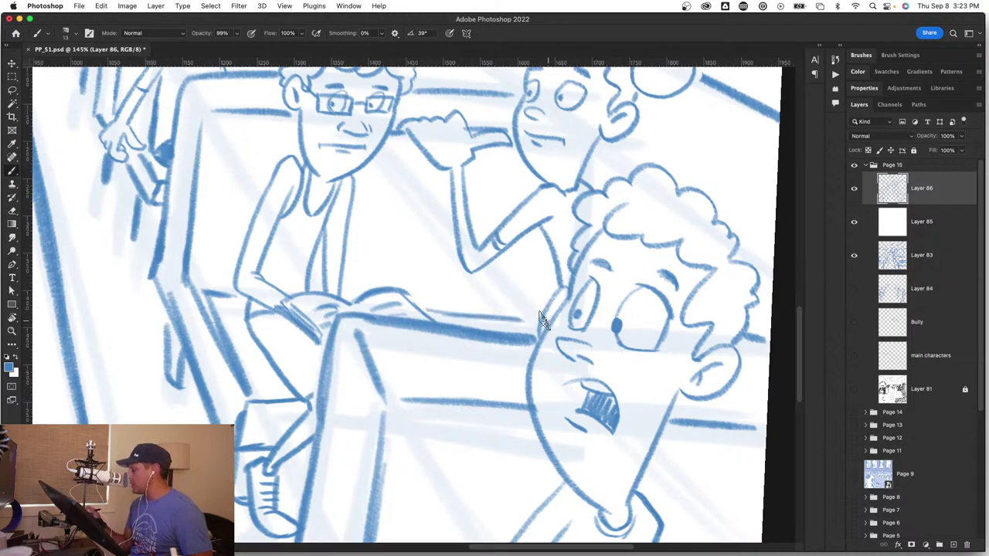
key(z)
drag(436, 433, 373, 427)
drag(456, 413, 498, 432)
key(b)
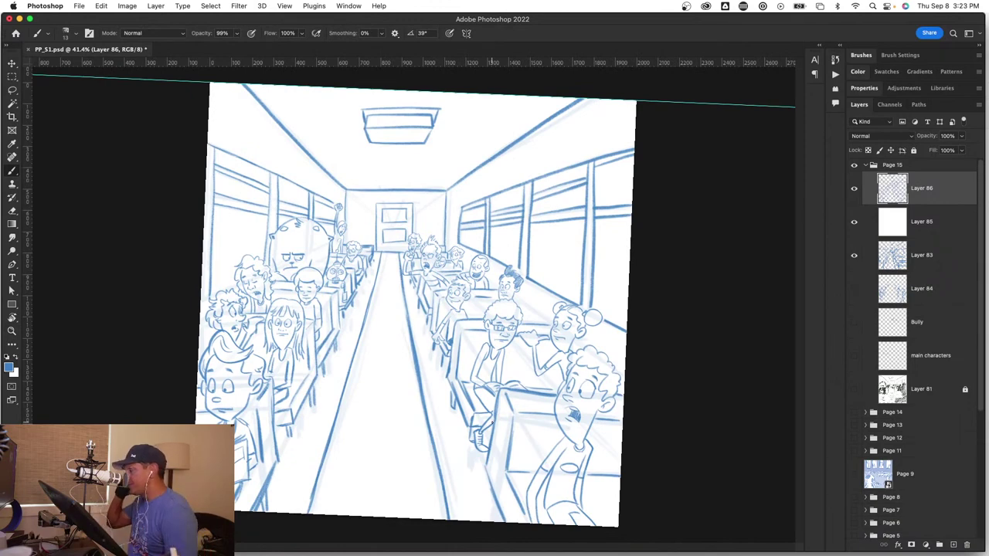
Step: Check the white backing on Layer 85 and hide the rough sketch on Layer 83
click(855, 222)
click(854, 222)
click(854, 256)
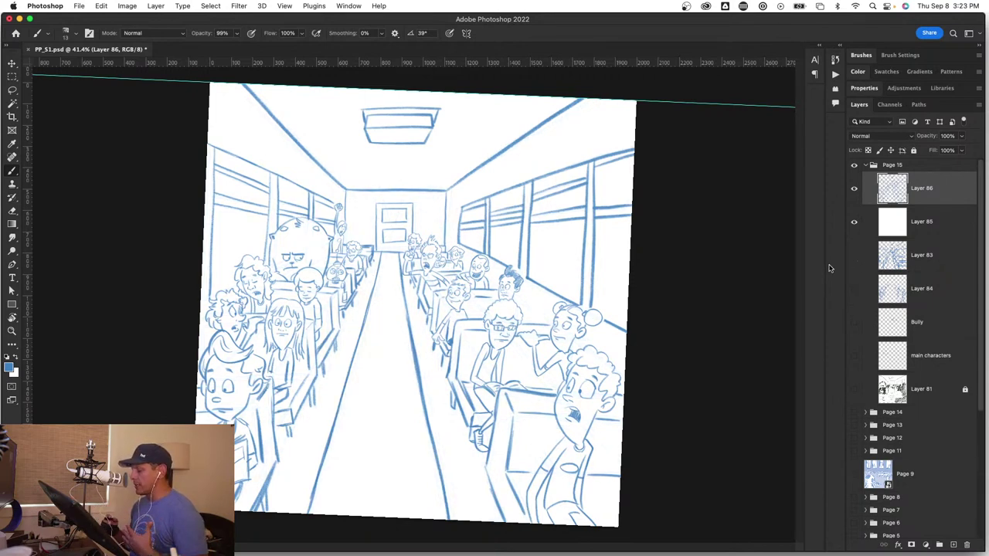
Step: Examine the line work of the passengers and seats along the left side of the bus, from the front boy to the rear
key(z)
drag(230, 338, 286, 337)
key(b)
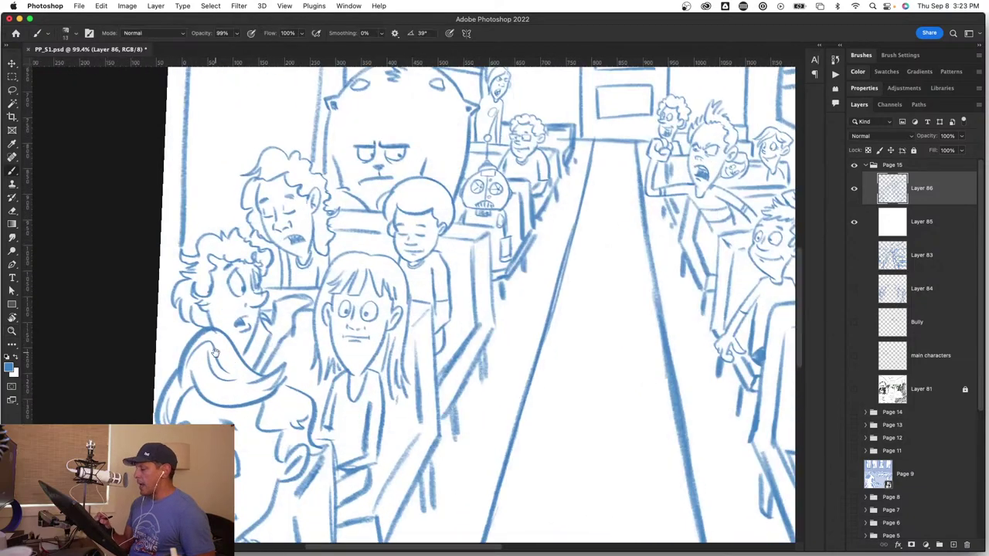
mouse_move(208, 353)
mouse_down()
mouse_move(392, 356)
mouse_move(332, 369)
mouse_up()
key(z)
mouse_move(386, 355)
mouse_down()
mouse_move(363, 355)
mouse_move(377, 355)
mouse_up()
key(b)
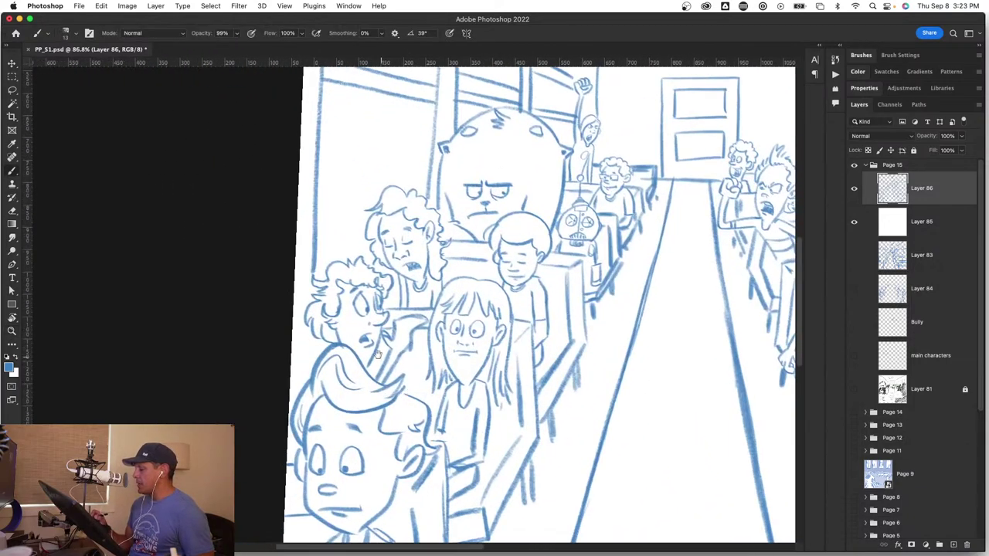
drag(322, 325, 398, 333)
key(z)
drag(399, 333, 425, 332)
key(b)
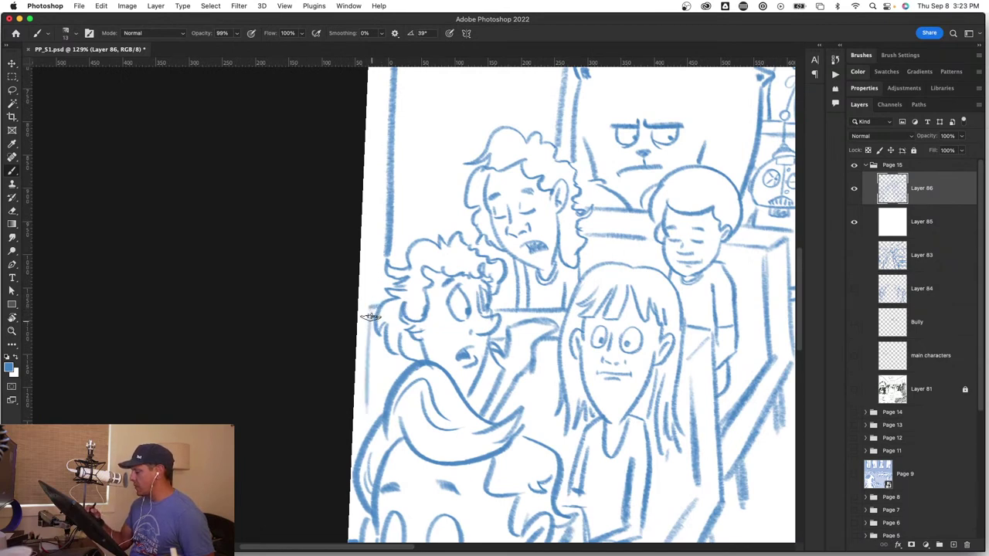
key(z)
key(super+0)
key(b)
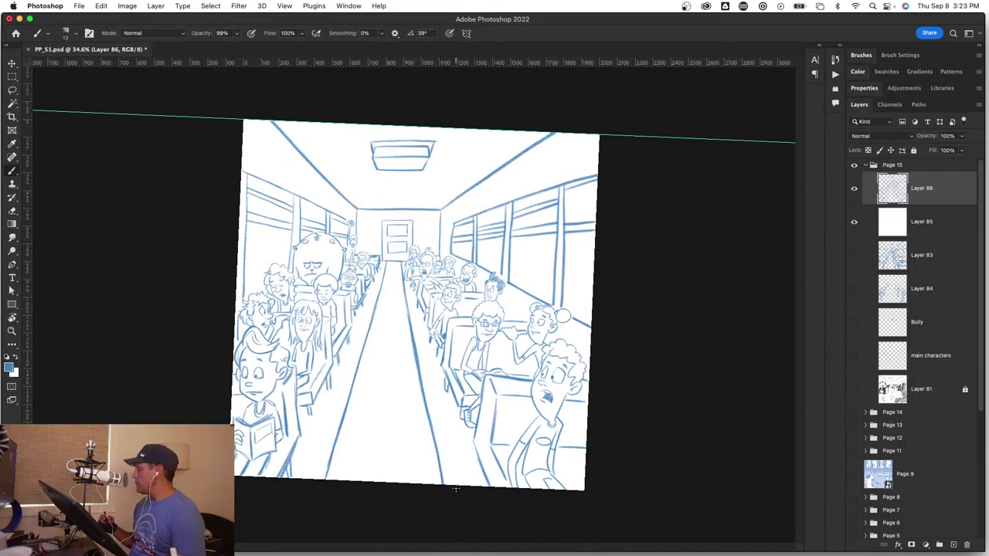
Step: Try to delete the layers from Layer 83 down to Layer 81
click(921, 264)
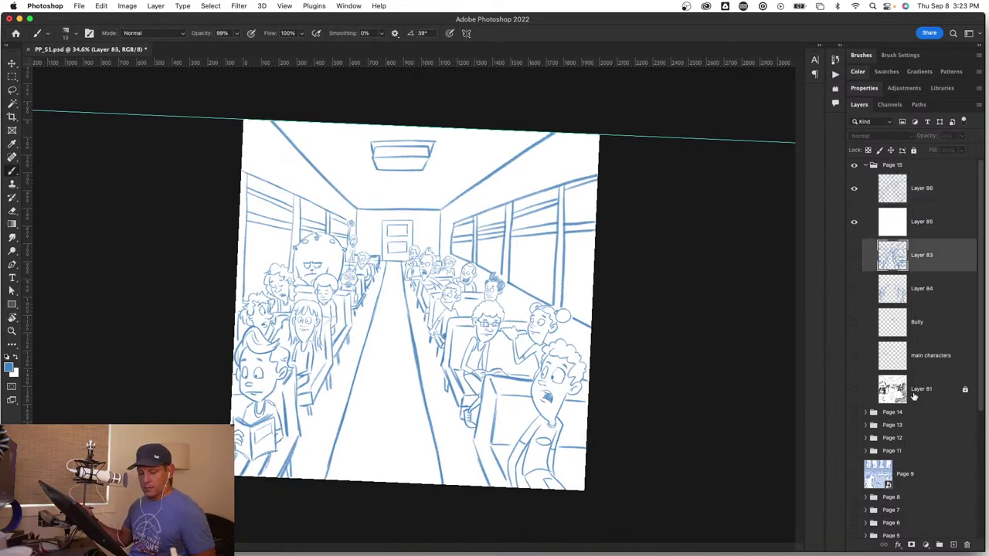
shift+click(940, 395)
drag(941, 398, 941, 520)
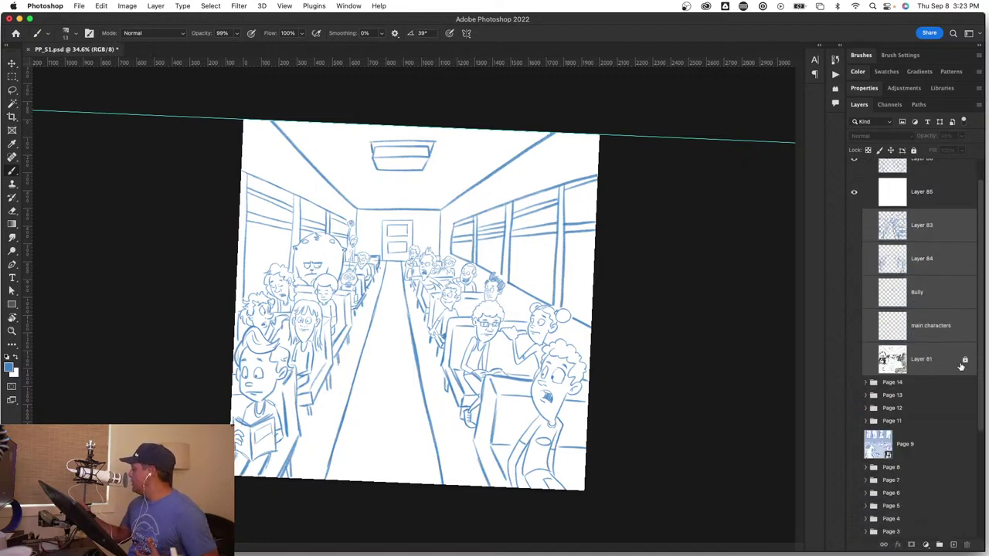
Step: Unlock Layer 81 and delete all the layers from Layer 85 down to Layer 81
click(930, 360)
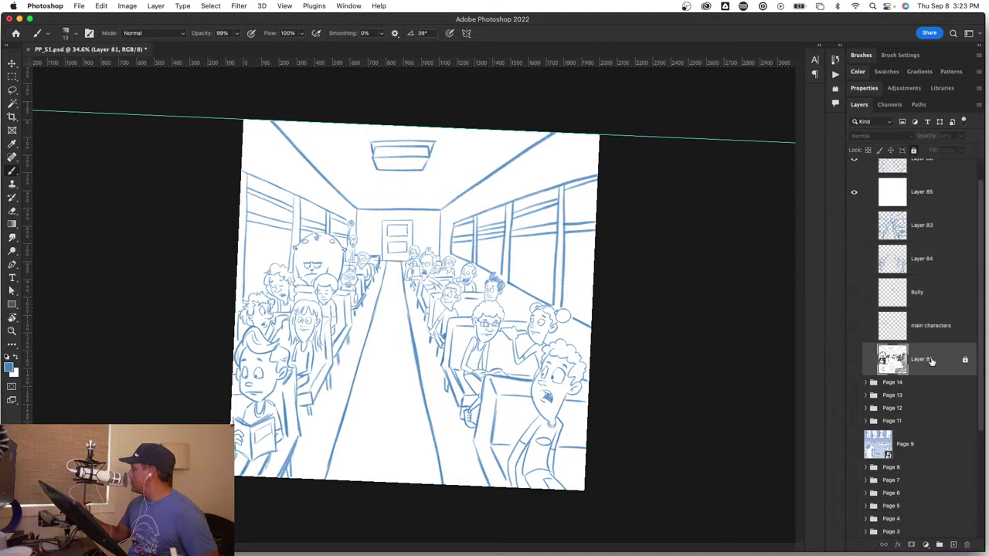
click(912, 150)
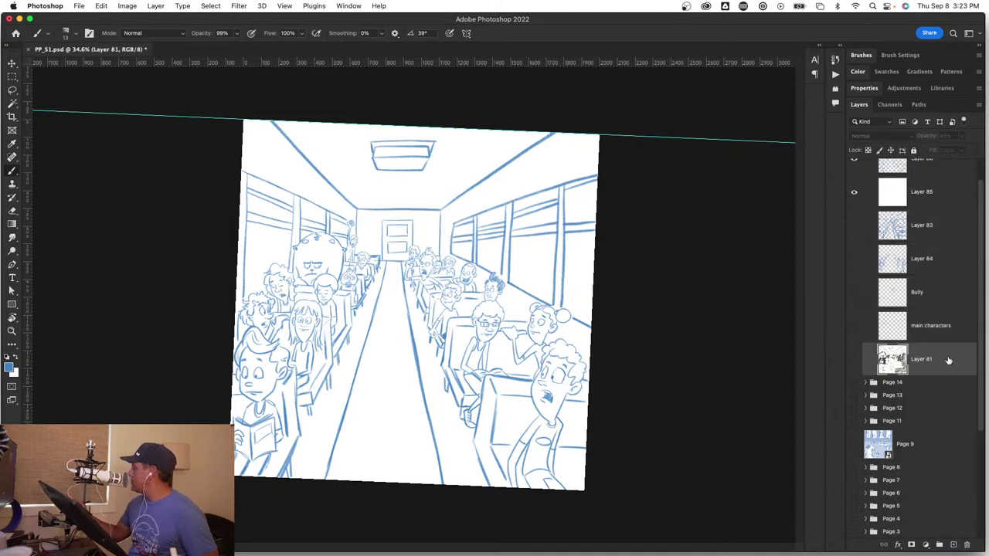
shift+click(932, 204)
drag(946, 365, 967, 545)
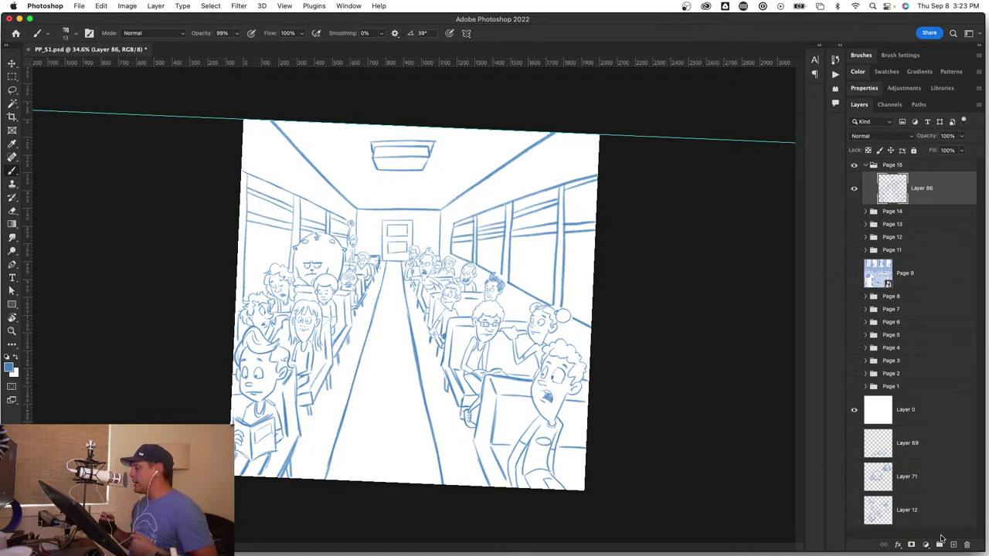
Step: Create a new empty layer directly beneath Layer 86 inside the Page 15 group
click(923, 215)
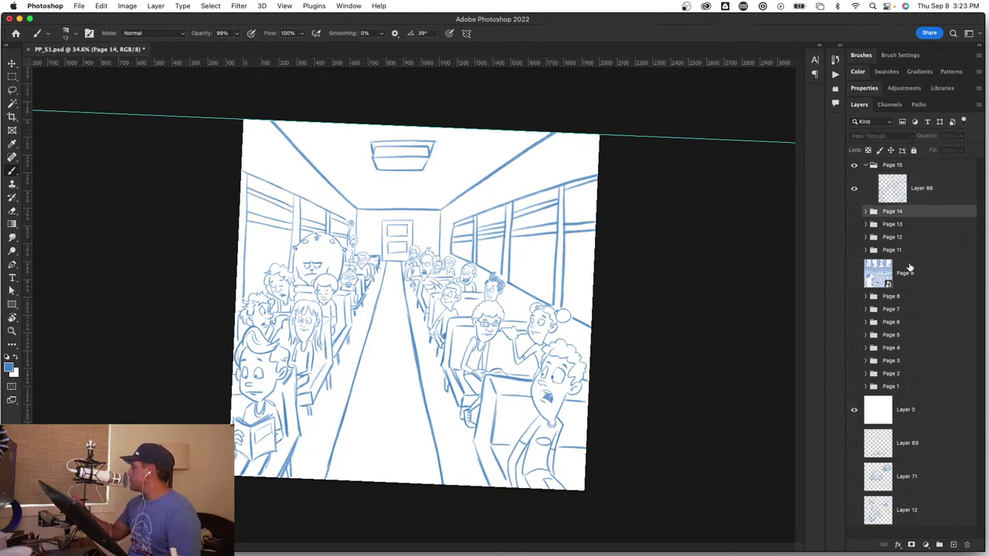
click(951, 545)
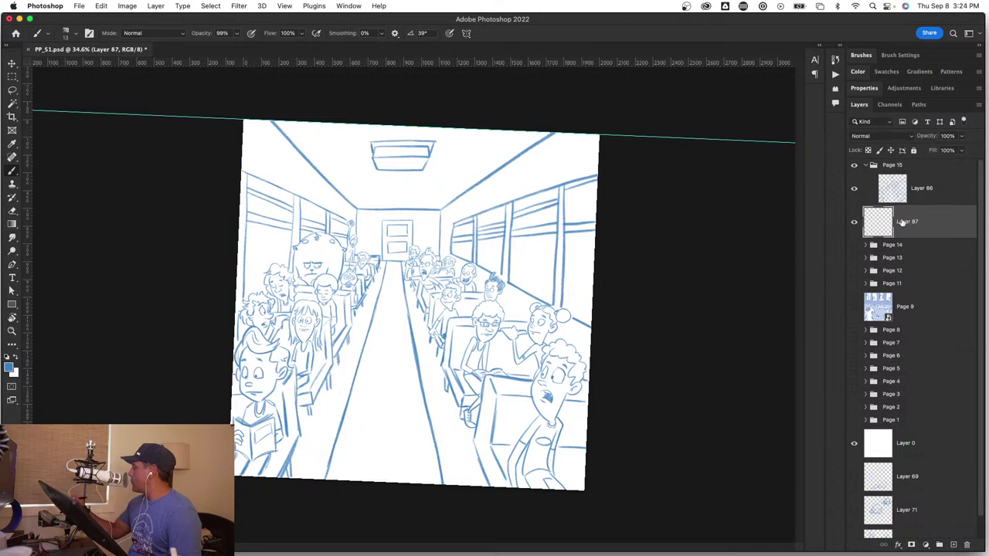
drag(902, 221, 928, 213)
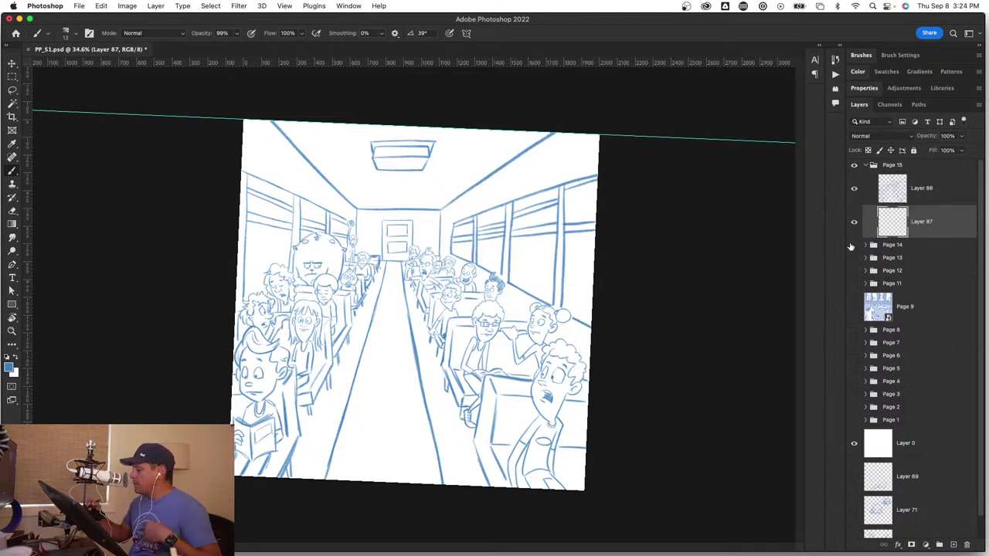
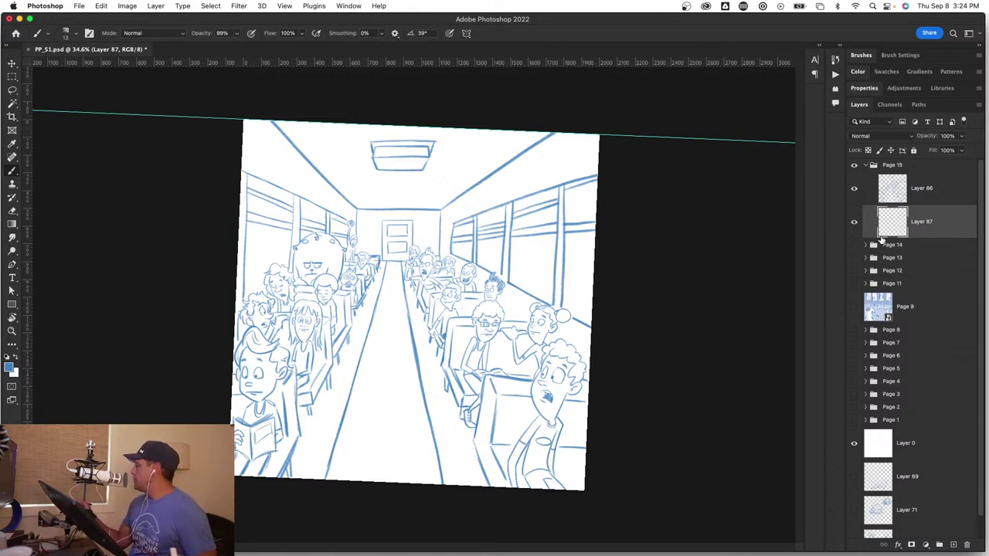
Step: On Layer 86, draw two gently arched seams across the ceiling between the rear wall and the ceiling light
click(940, 195)
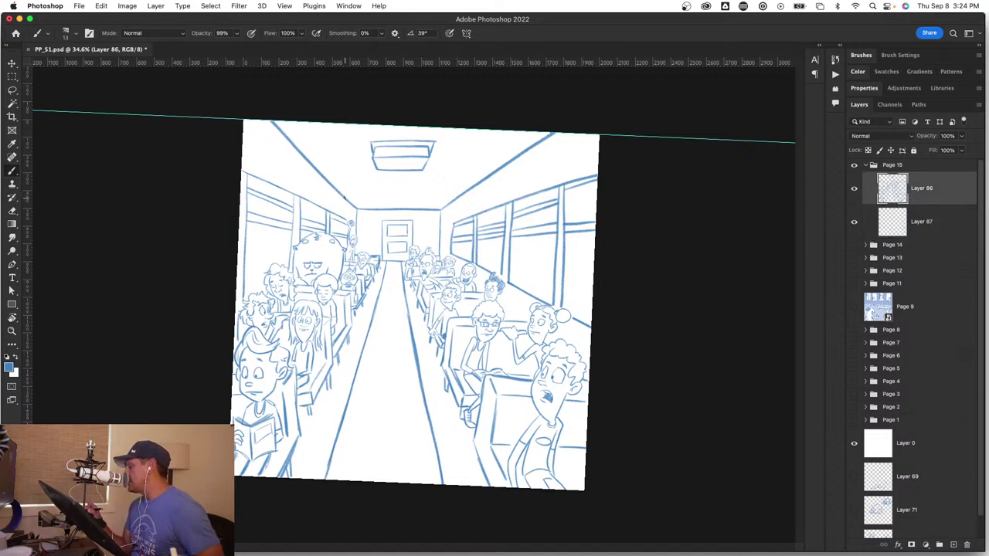
drag(345, 199, 423, 195)
key(super+z)
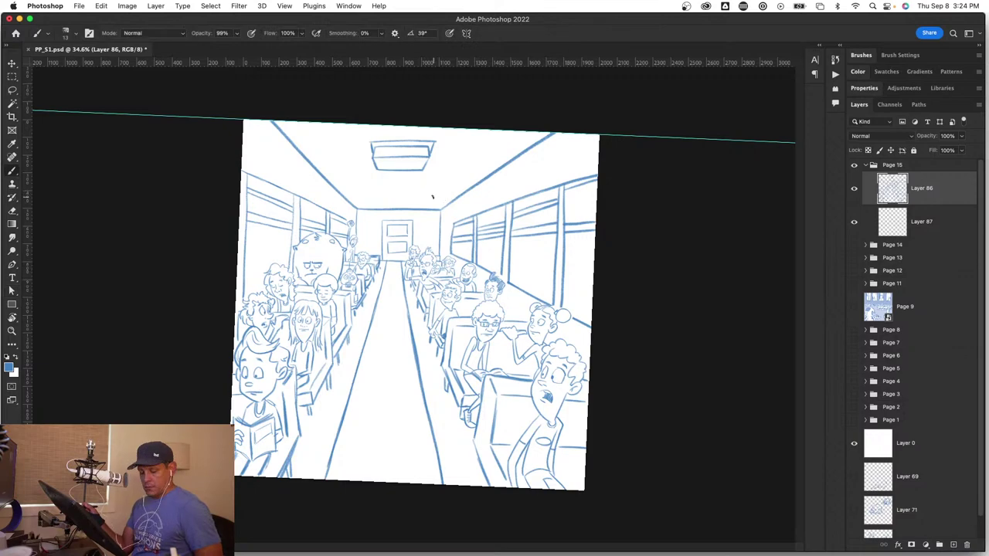
key(super+space)
drag(428, 189, 490, 188)
key(space)
mouse_move(411, 195)
mouse_down()
mouse_move(397, 210)
mouse_move(414, 341)
mouse_up()
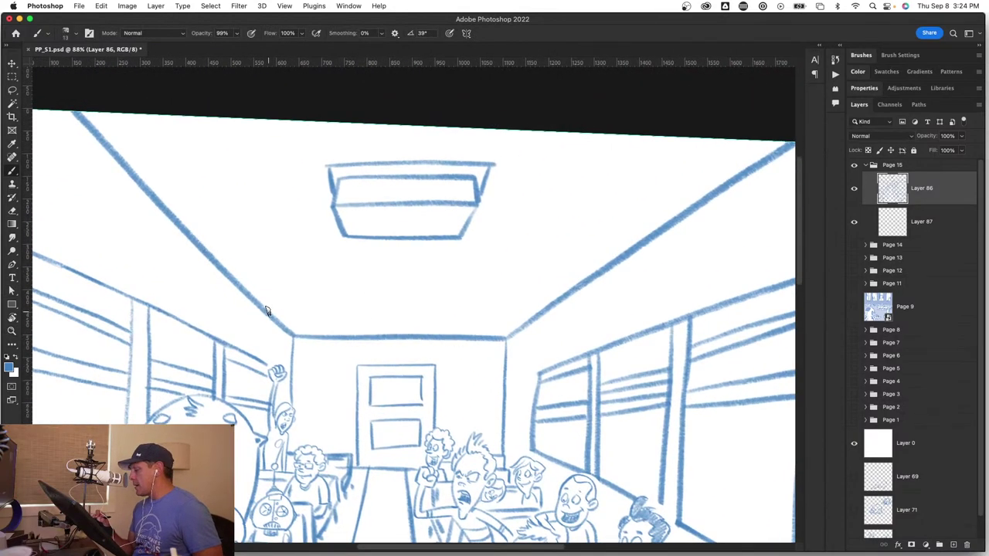
drag(266, 310, 527, 313)
mouse_move(240, 266)
mouse_down()
mouse_move(375, 254)
mouse_move(562, 275)
mouse_up()
drag(409, 413, 412, 416)
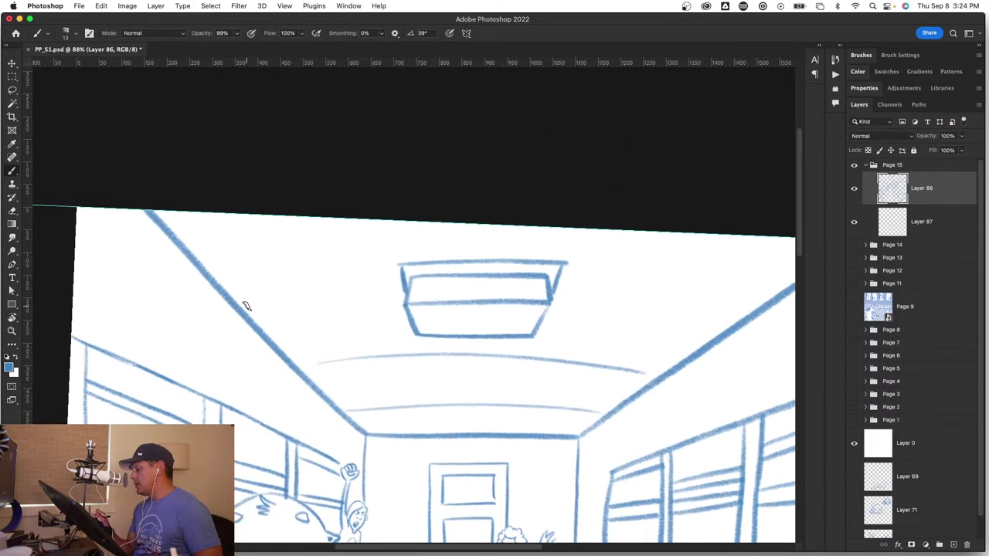
Step: Draw an arched ceiling seam interrupted by the light fixture, and another full-width seam between the light and the page's upper edge
drag(247, 306, 394, 294)
drag(572, 302, 679, 319)
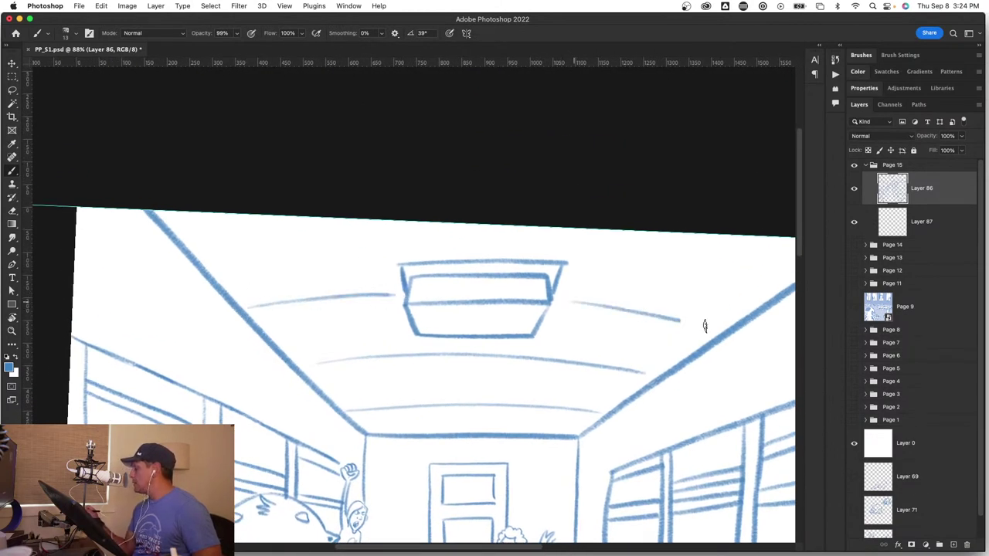
drag(545, 338, 530, 383)
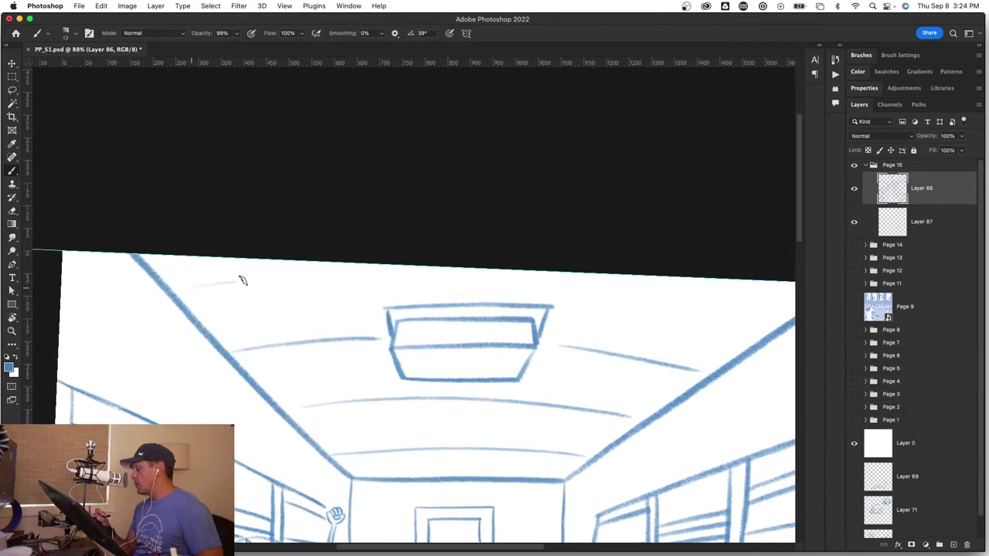
mouse_move(242, 280)
mouse_down()
mouse_move(425, 271)
mouse_move(723, 303)
mouse_move(768, 321)
mouse_up()
key(z)
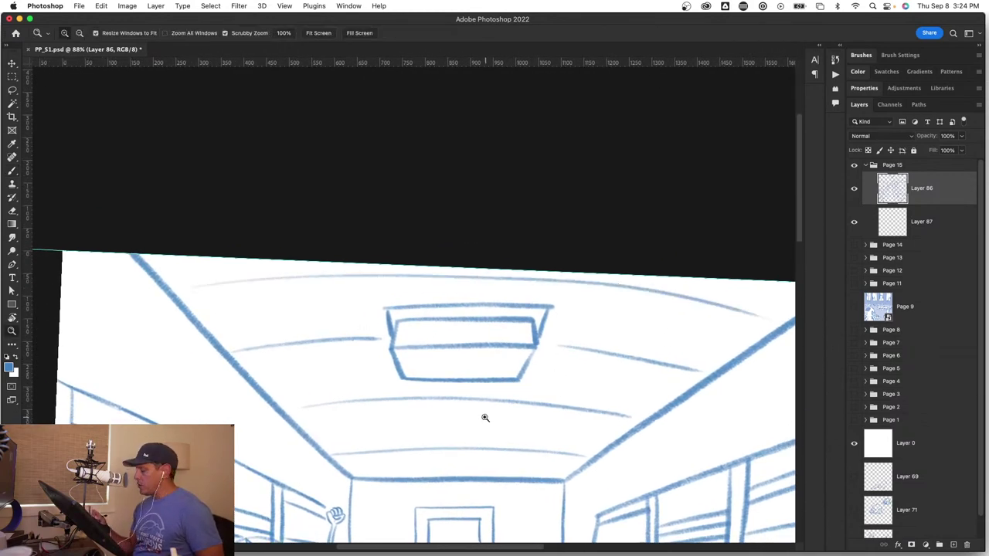
drag(486, 417, 457, 391)
drag(434, 339, 513, 368)
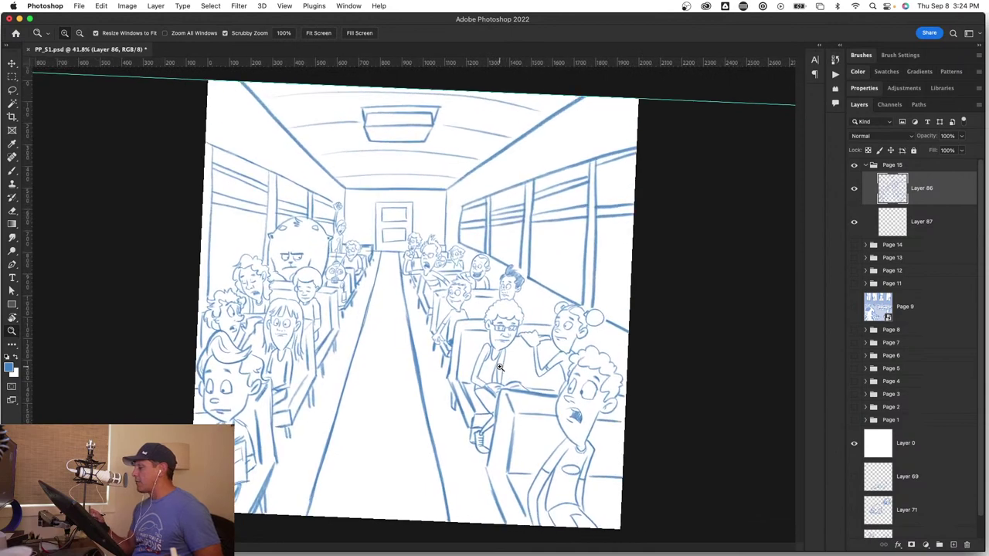
key(b)
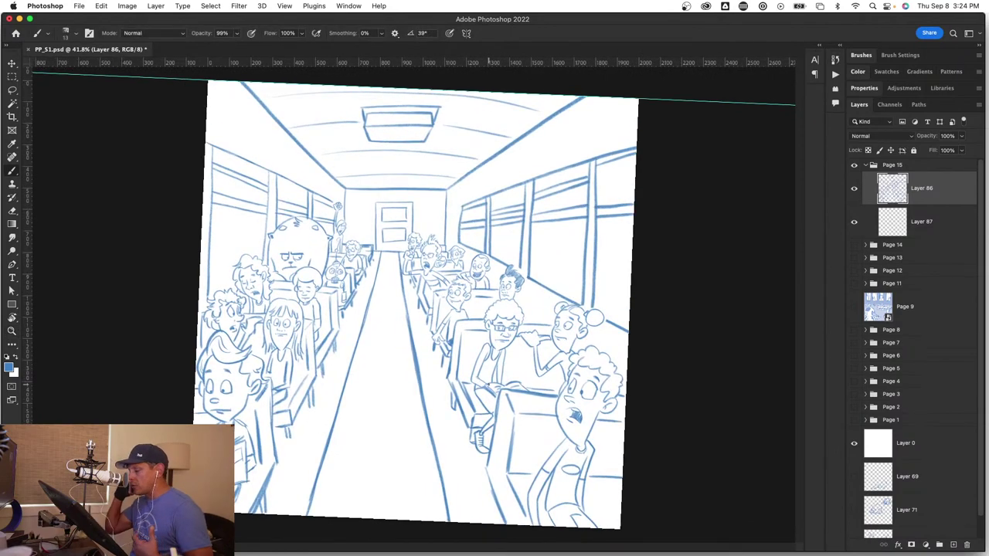
Step: On Layer 87, outline the bus aisle from the rear door to the page's lower edge with a Polygonal Lasso selection
click(919, 227)
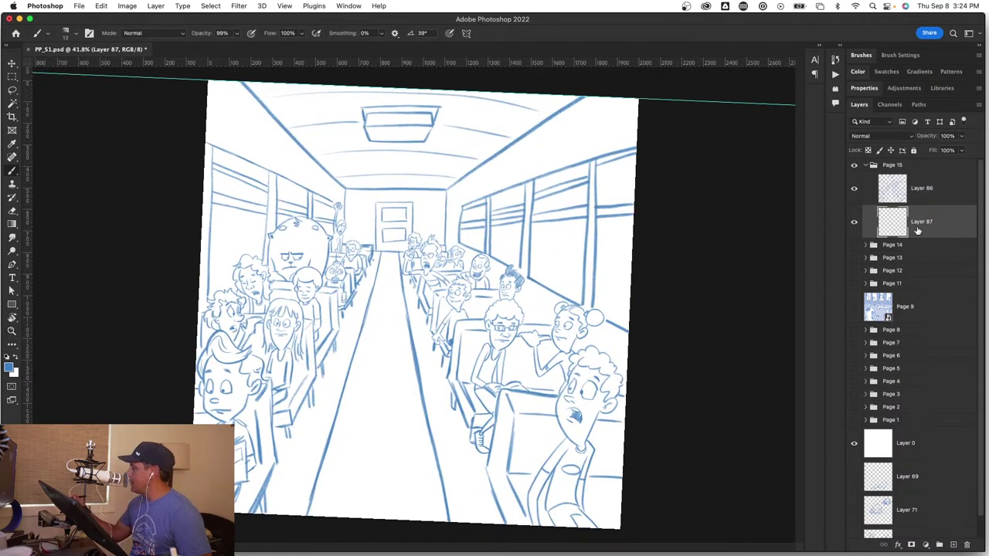
key(l)
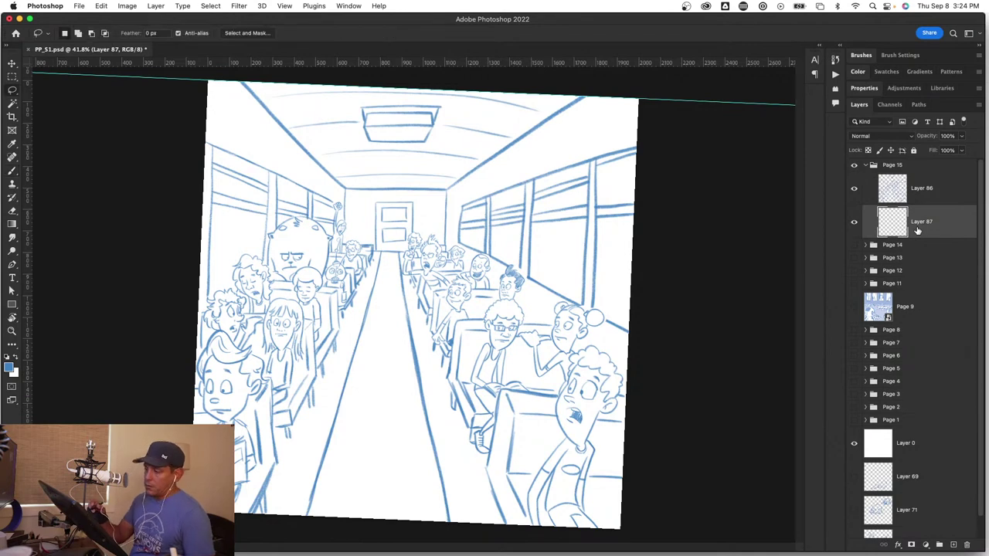
click(14, 91)
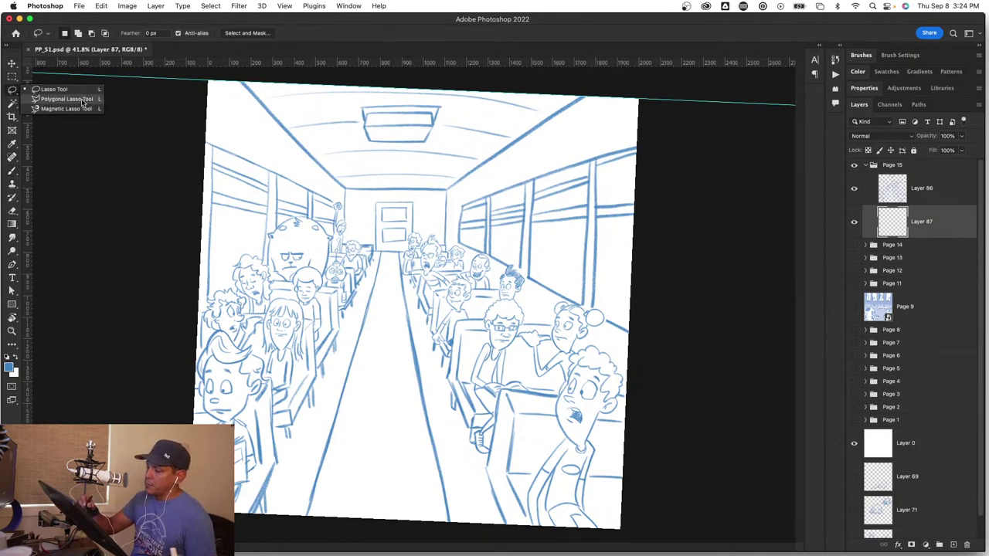
click(79, 100)
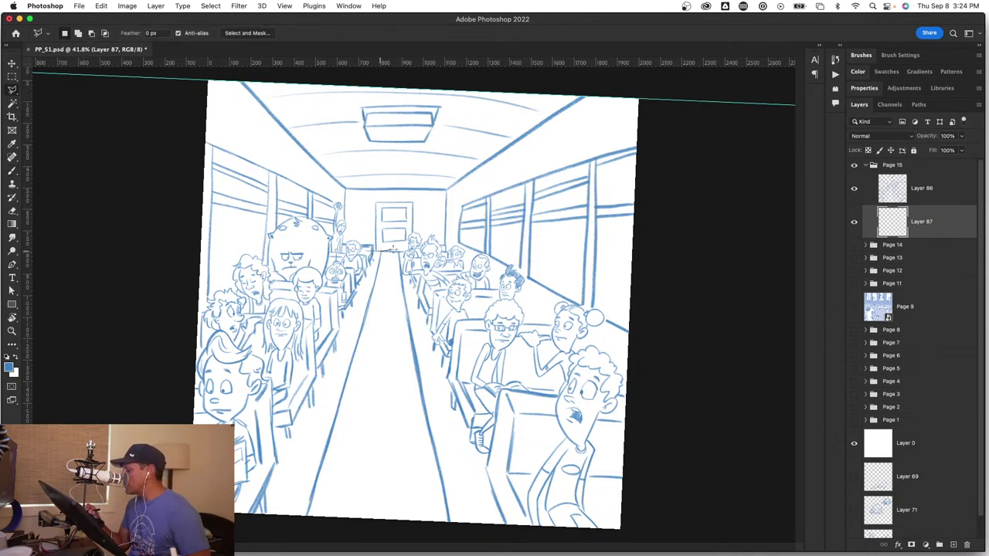
click(398, 253)
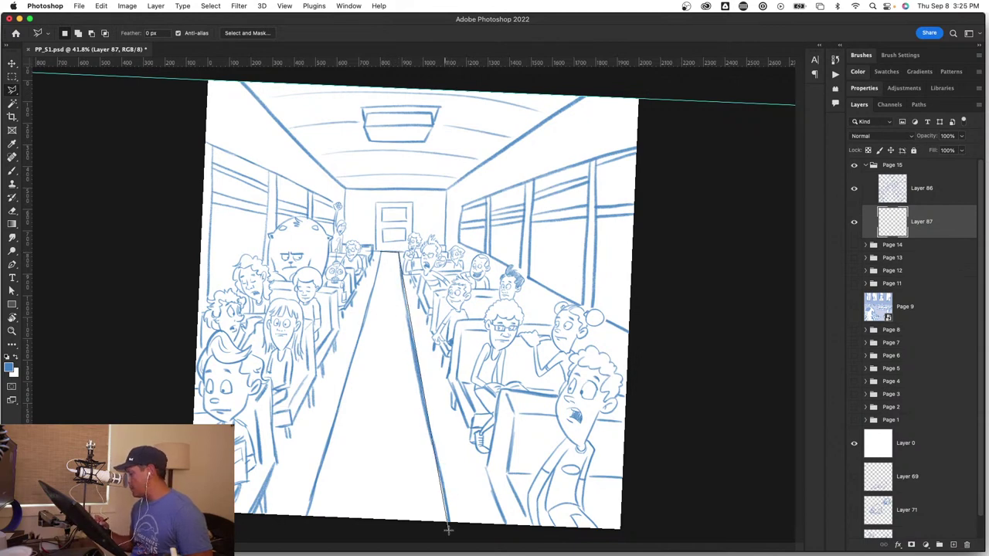
click(448, 526)
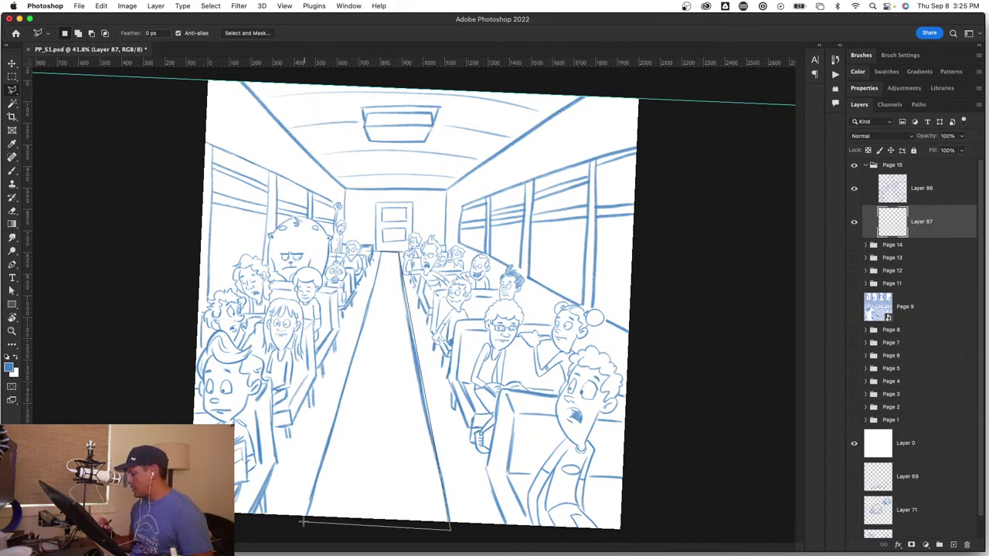
click(306, 511)
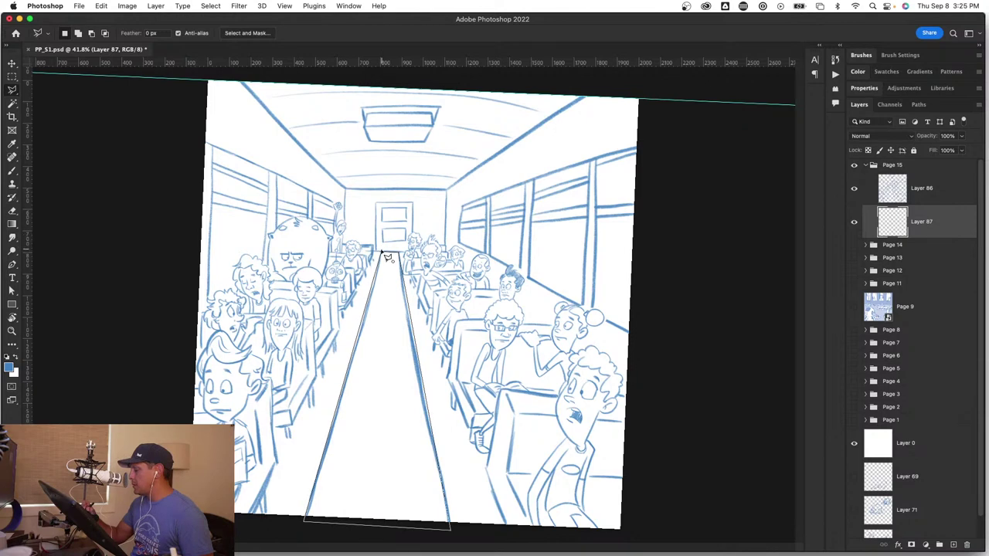
click(384, 244)
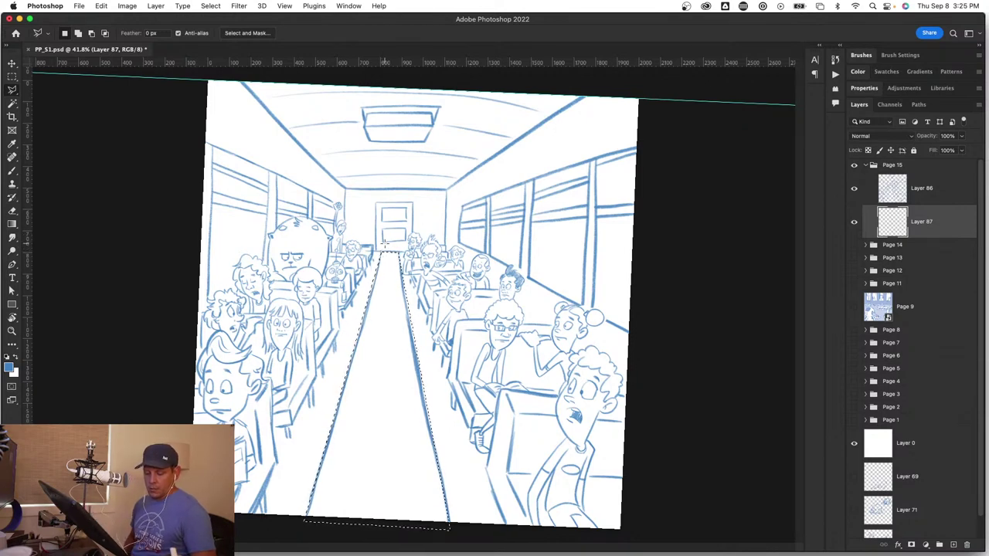
Step: Fill the selected aisle with the blue foreground color, clear the selection, and set Layer 87's opacity to 65%
key(alt+BackSpace)
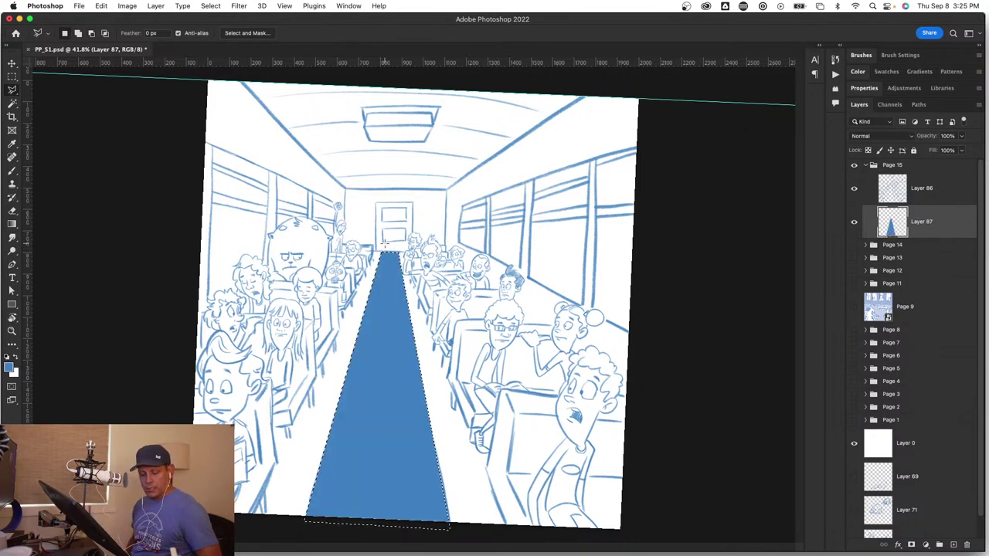
key(super+d)
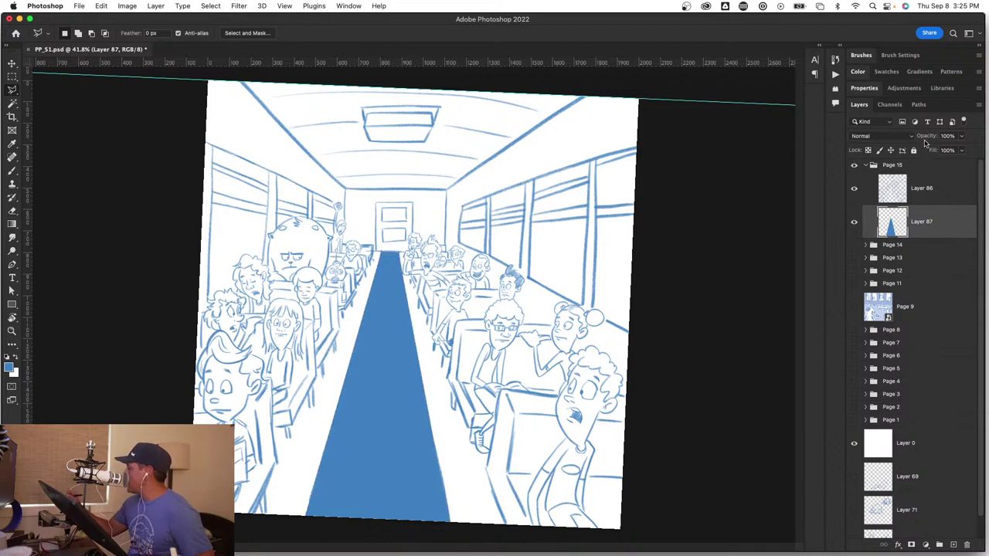
drag(920, 139, 907, 141)
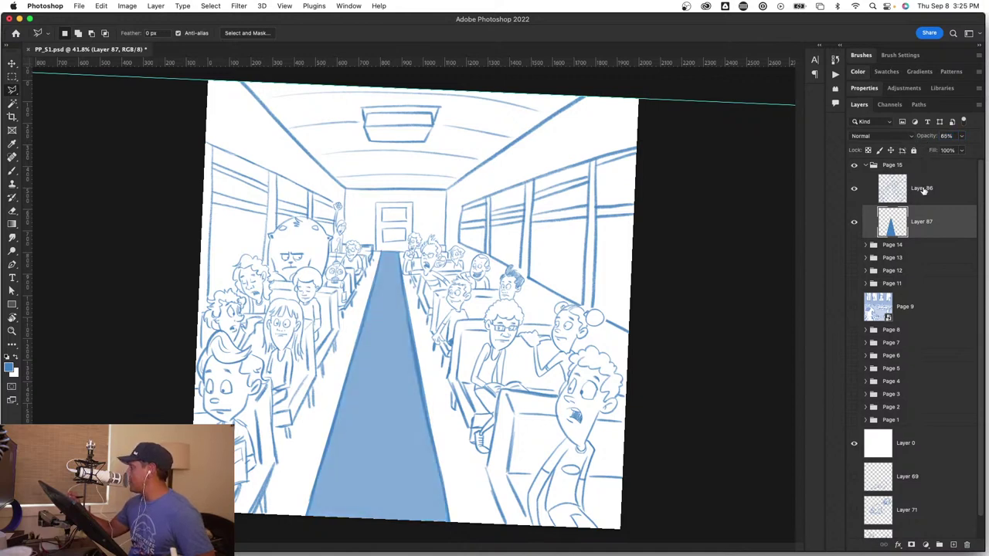
click(935, 247)
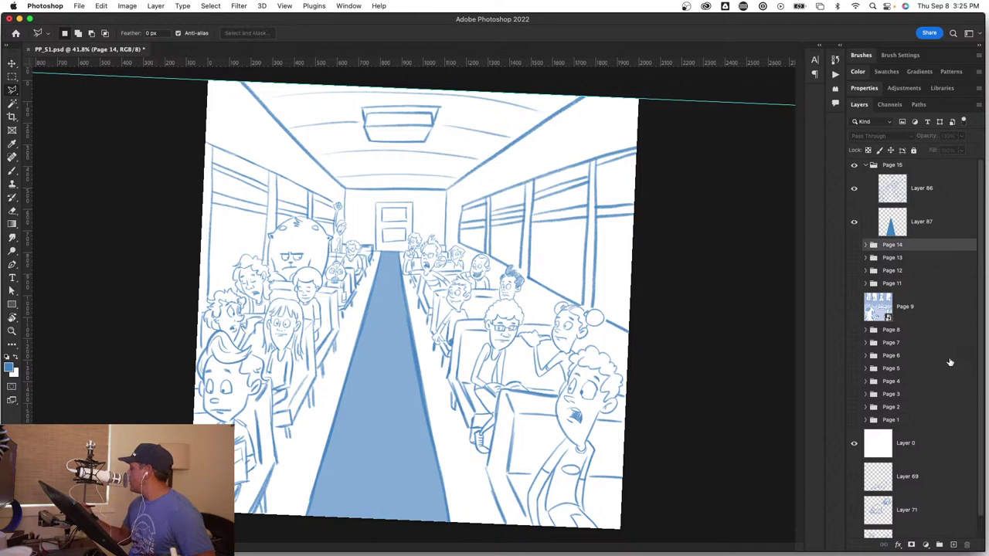
click(940, 221)
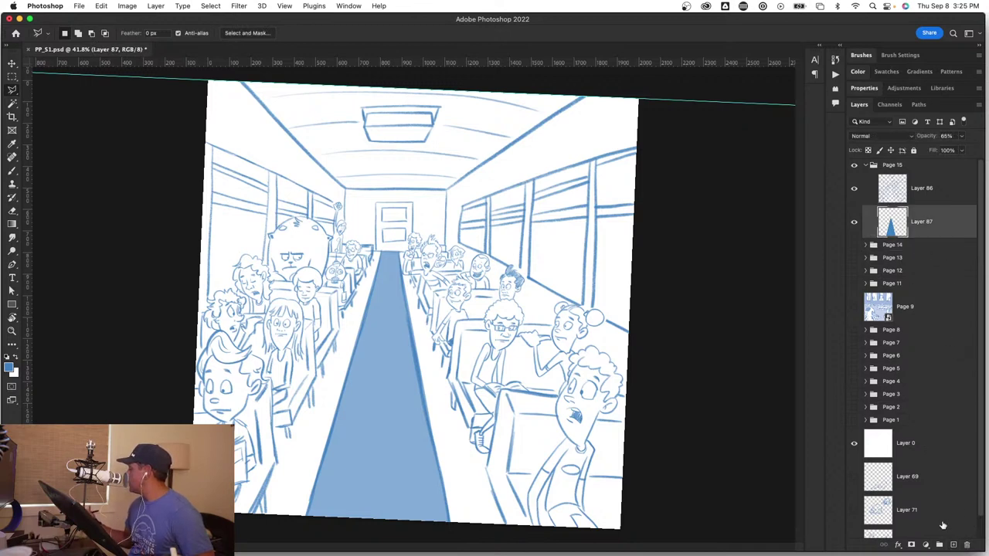
Step: Add a new layer beneath the Layer 87 aisle fill in the Page 15 group and choose the Hard Round 35 brush
click(954, 546)
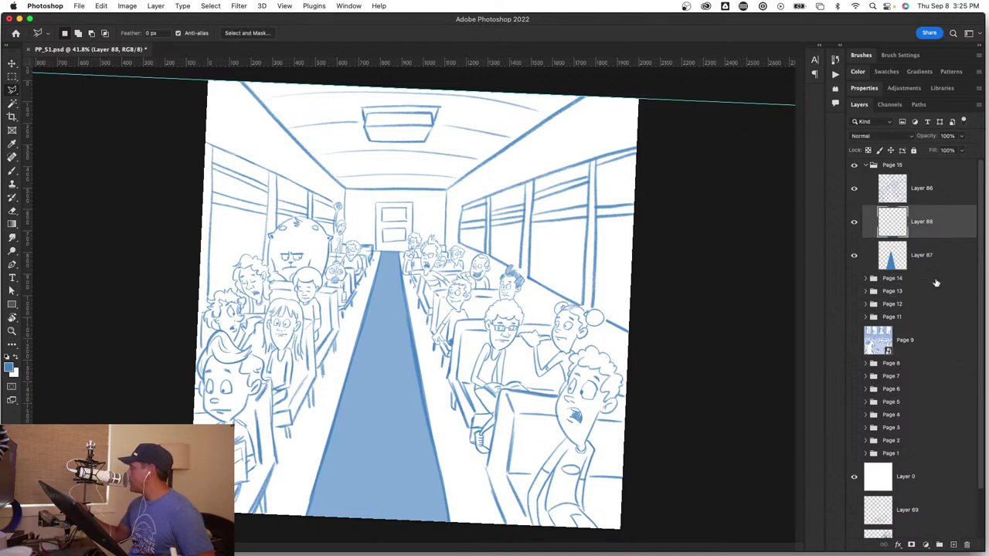
drag(936, 224, 925, 270)
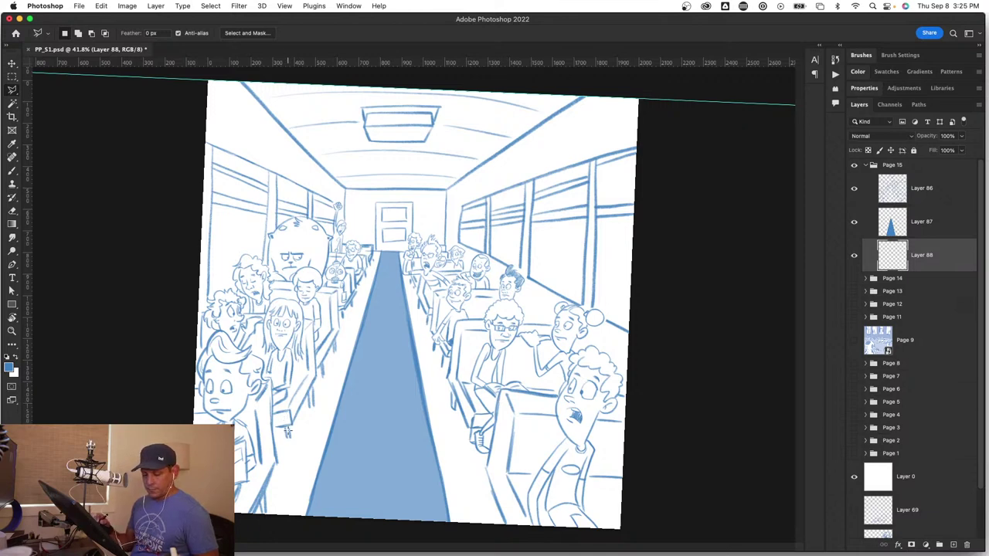
key(b)
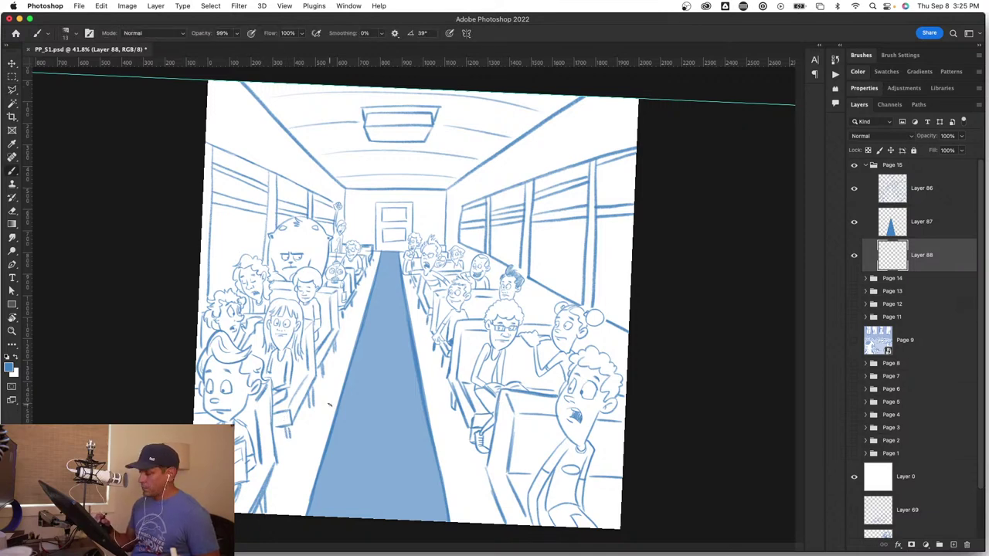
click(861, 55)
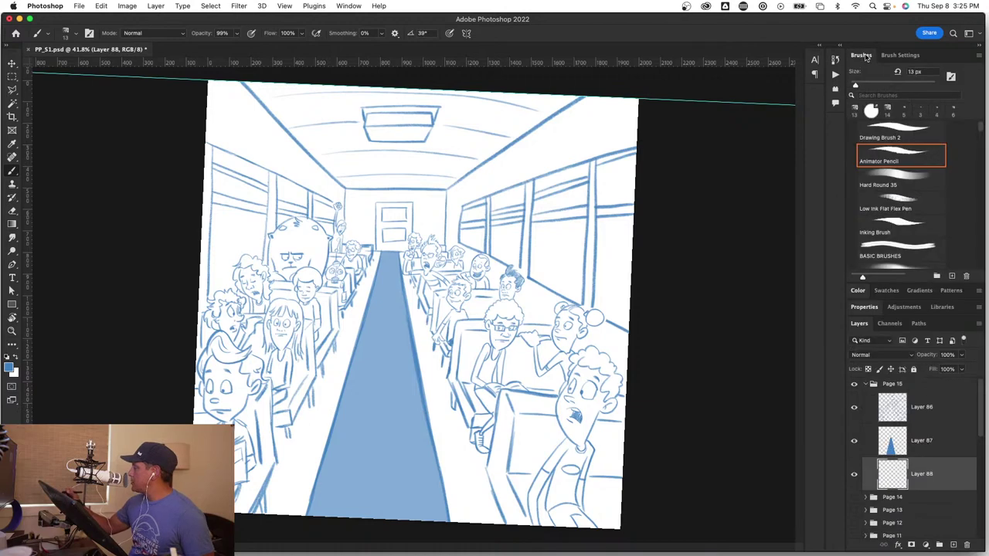
click(885, 177)
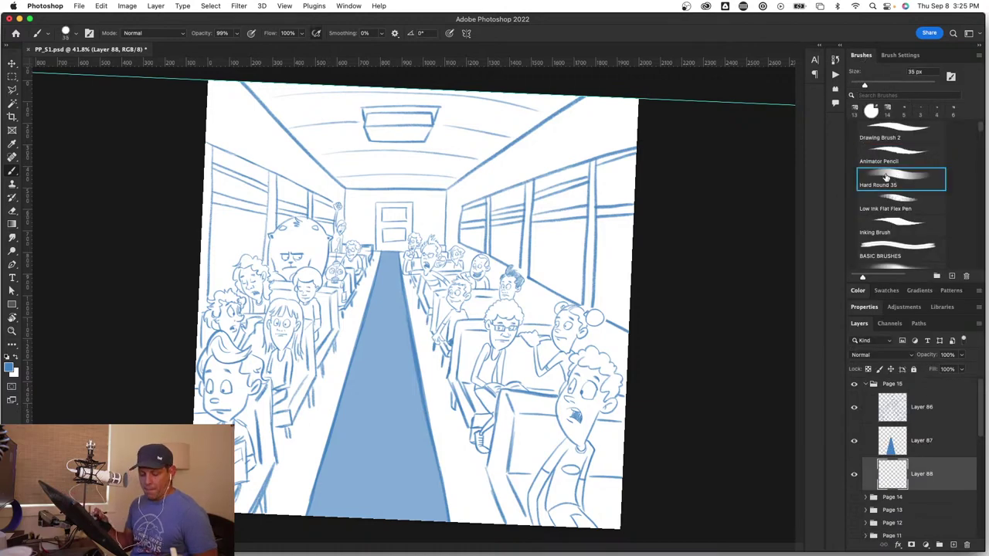
Step: Paint light blue tone over the front-left bus seat around the reading boy, and smudge the uneven patch beside his book smooth
key(z)
drag(245, 419, 317, 419)
key(space)
drag(218, 453, 406, 402)
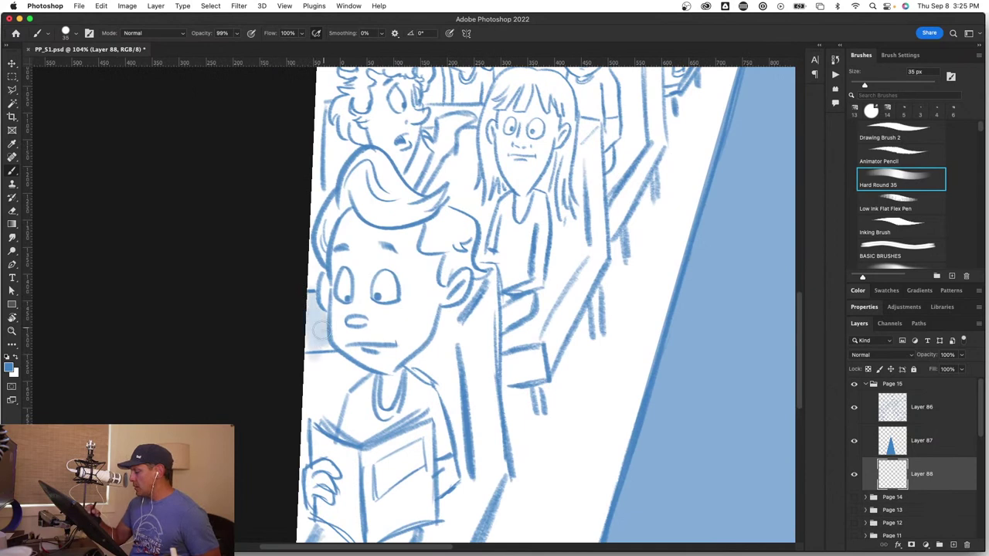
mouse_move(322, 329)
mouse_down()
mouse_move(309, 358)
mouse_move(312, 399)
mouse_move(325, 364)
mouse_move(336, 359)
mouse_move(346, 379)
mouse_move(355, 374)
mouse_move(336, 355)
mouse_move(334, 409)
mouse_move(334, 395)
mouse_move(361, 374)
mouse_move(336, 401)
mouse_move(296, 414)
mouse_move(317, 437)
mouse_up()
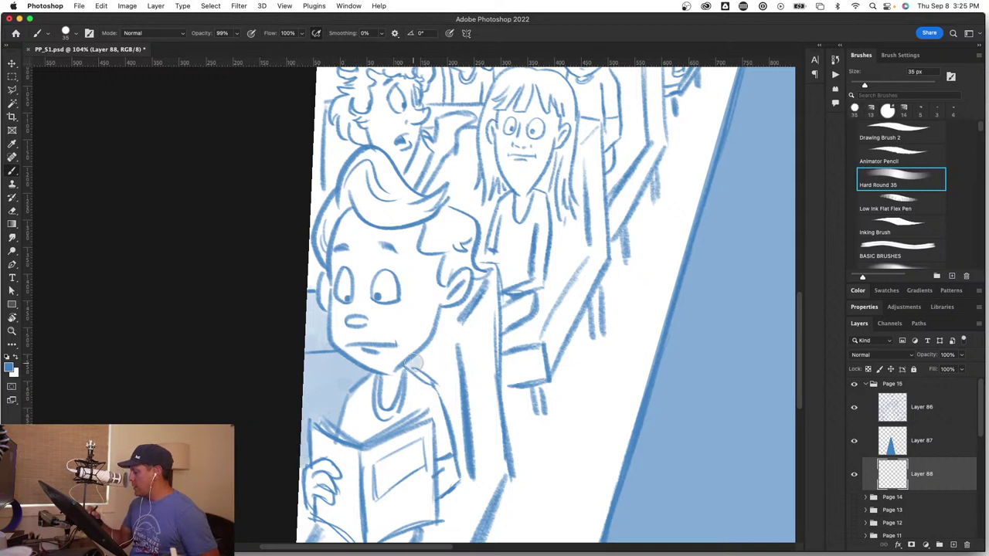
mouse_move(414, 363)
mouse_down()
mouse_move(486, 278)
mouse_move(461, 342)
mouse_move(431, 364)
mouse_move(442, 344)
mouse_move(461, 433)
mouse_move(468, 317)
mouse_move(493, 450)
mouse_move(484, 295)
mouse_move(490, 469)
mouse_move(461, 500)
mouse_move(505, 448)
mouse_up()
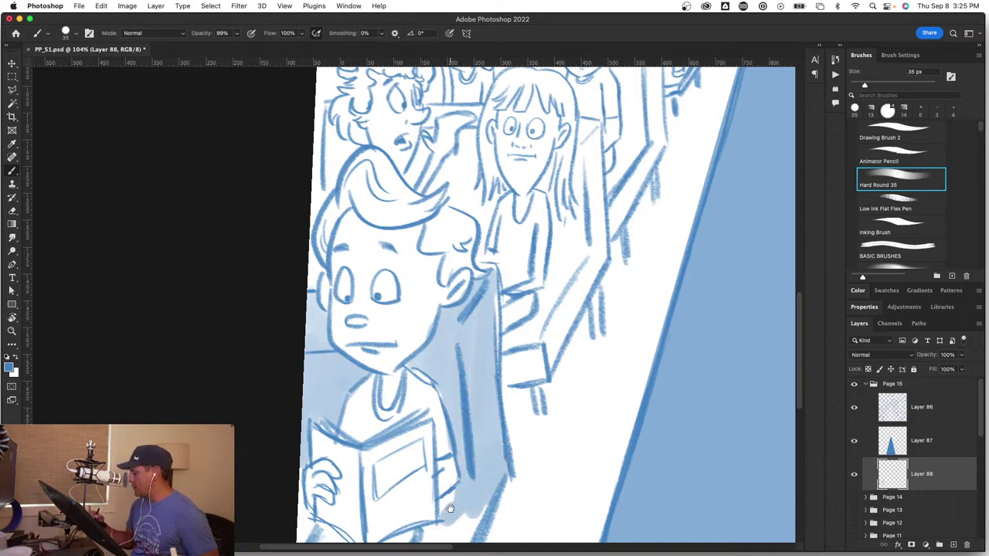
mouse_move(458, 509)
mouse_down()
mouse_move(491, 361)
mouse_move(464, 417)
mouse_move(503, 366)
mouse_move(495, 414)
mouse_up()
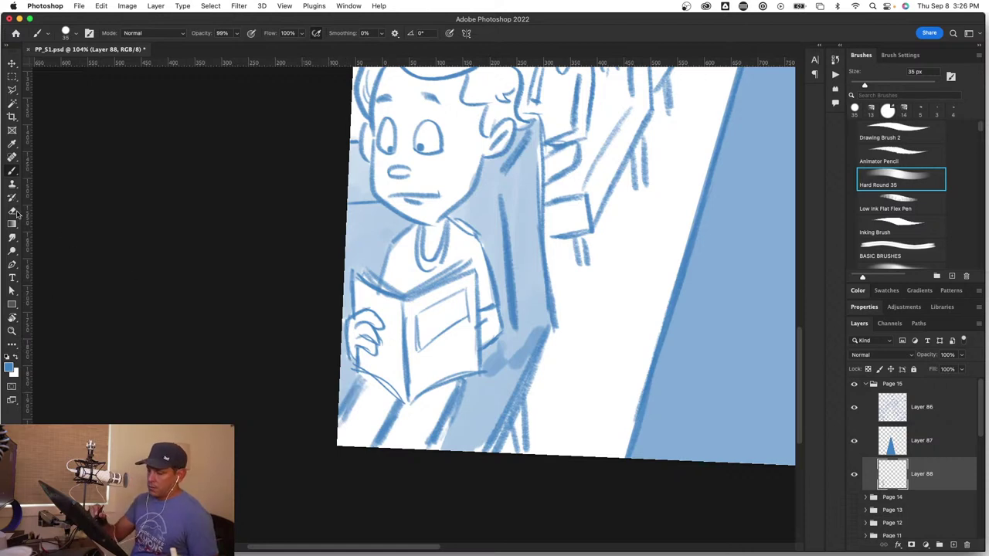
click(12, 239)
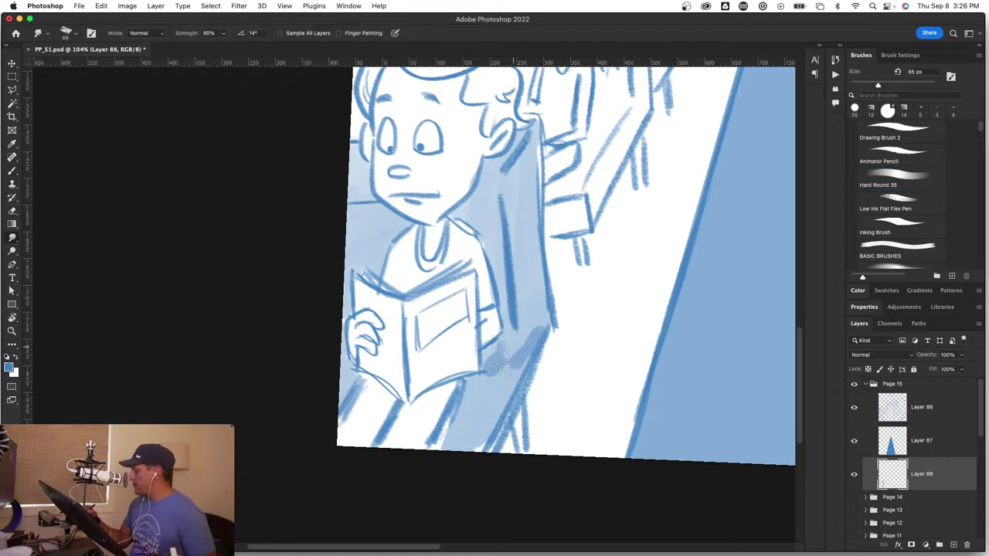
mouse_move(485, 373)
mouse_down()
mouse_move(531, 334)
mouse_move(516, 357)
mouse_up()
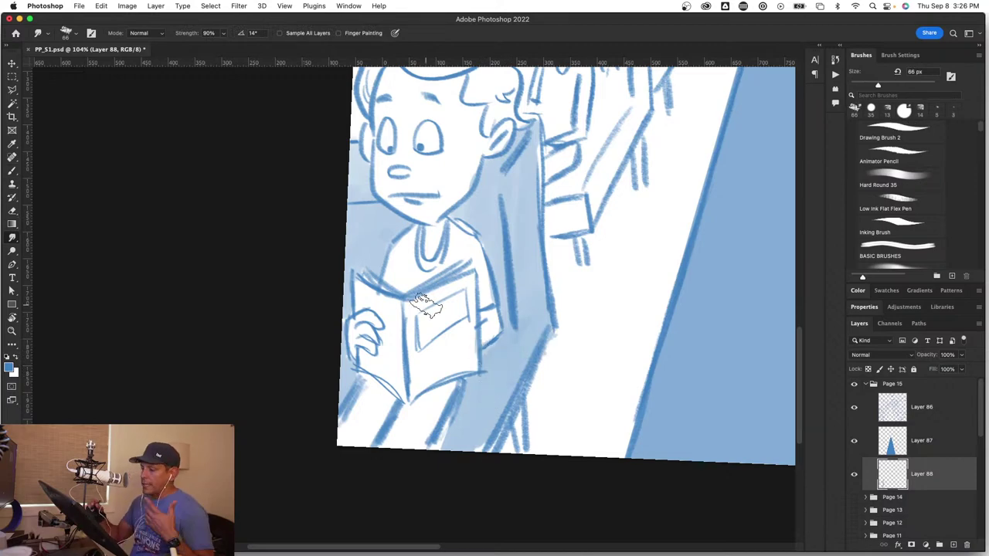
Step: Brush blue tone onto the second-row seat around the curly-haired kid and the long-haired girl on the left of the aisle
key(b)
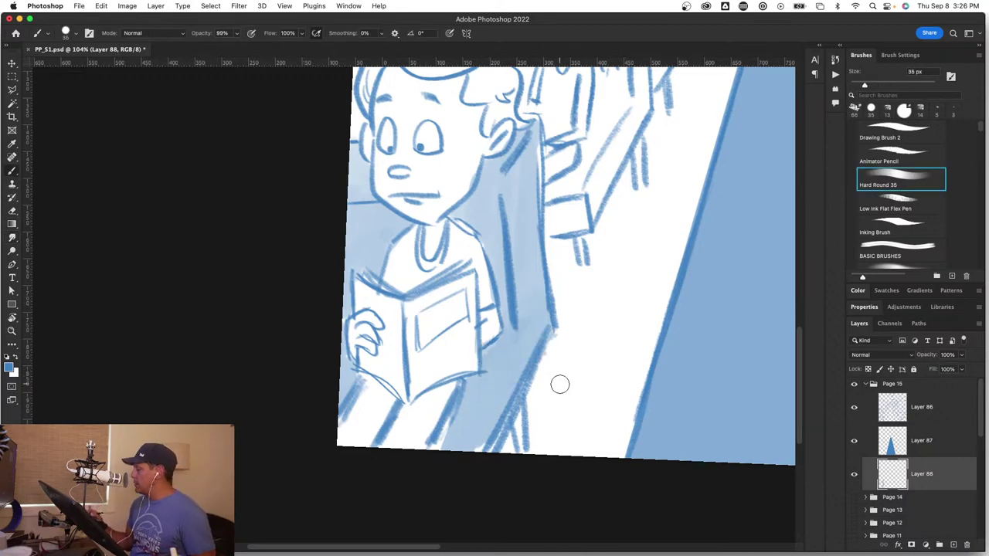
drag(558, 384, 463, 510)
drag(587, 424, 478, 470)
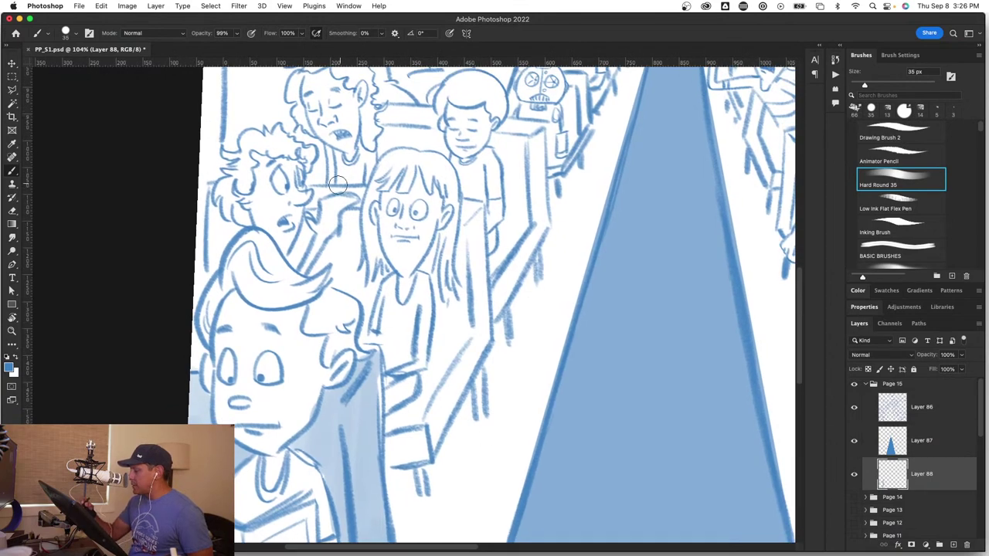
mouse_move(211, 205)
mouse_down()
mouse_move(215, 240)
mouse_move(233, 230)
mouse_move(210, 280)
mouse_up()
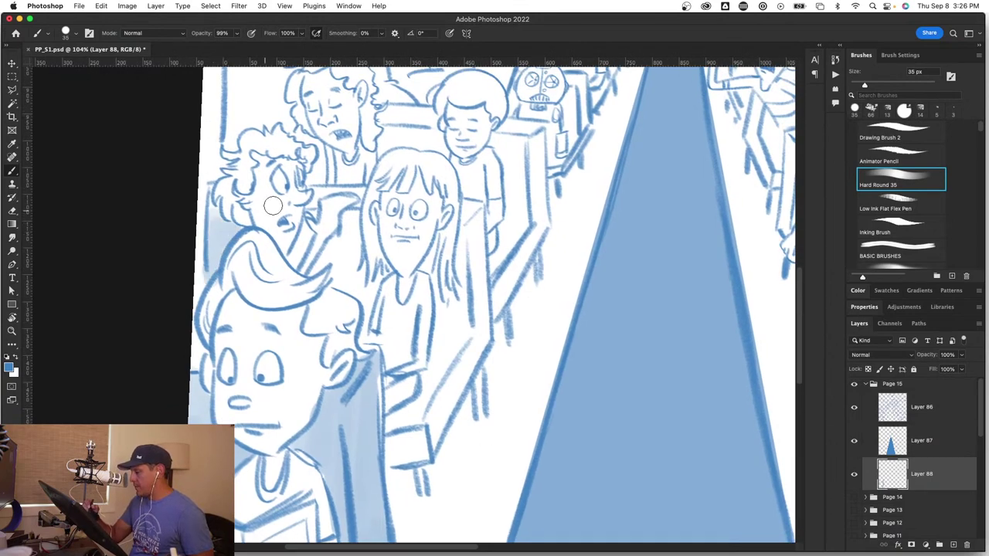
mouse_move(318, 192)
mouse_down()
mouse_move(359, 203)
mouse_move(345, 239)
mouse_move(315, 268)
mouse_move(336, 239)
mouse_move(344, 283)
mouse_move(358, 237)
mouse_move(356, 285)
mouse_move(360, 302)
mouse_move(372, 299)
mouse_move(367, 323)
mouse_up()
drag(304, 236, 295, 261)
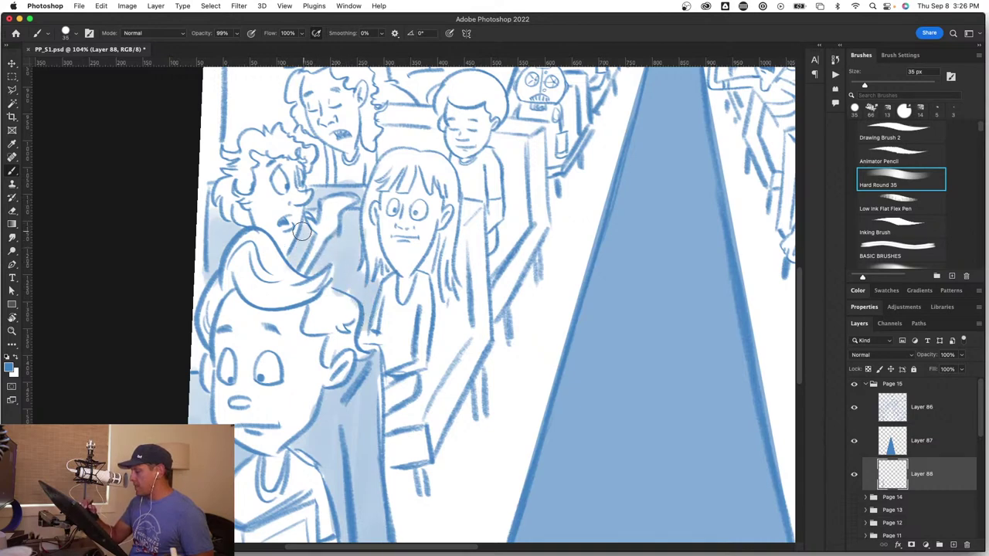
mouse_move(468, 220)
mouse_down()
mouse_move(479, 283)
mouse_move(478, 265)
mouse_move(465, 292)
mouse_move(466, 282)
mouse_move(481, 292)
mouse_move(468, 337)
mouse_move(444, 317)
mouse_move(458, 320)
mouse_move(439, 341)
mouse_move(413, 427)
mouse_move(401, 416)
mouse_move(391, 424)
mouse_move(401, 462)
mouse_move(469, 359)
mouse_up()
Step: Fill the third-row left seat around the boy with closed eyes with blue tone, including its backrest side and cushion edge
drag(508, 273, 549, 486)
mouse_move(429, 320)
mouse_down()
mouse_move(433, 358)
mouse_move(474, 328)
mouse_move(484, 355)
mouse_move(508, 354)
mouse_up()
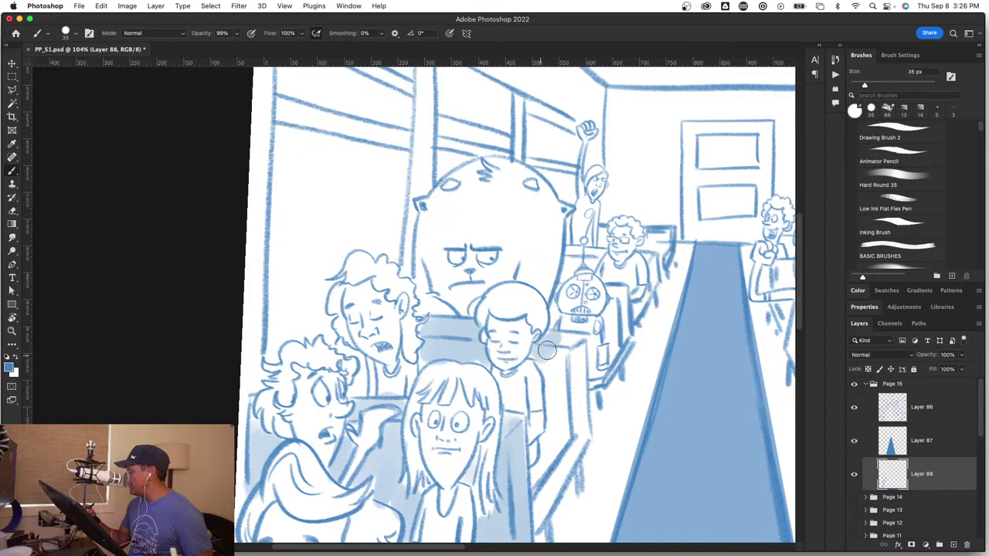
drag(546, 350, 564, 381)
mouse_move(577, 343)
mouse_down()
mouse_move(573, 418)
mouse_move(554, 419)
mouse_move(552, 402)
mouse_move(560, 416)
mouse_move(536, 493)
mouse_move(575, 432)
mouse_move(584, 441)
mouse_move(541, 466)
mouse_up()
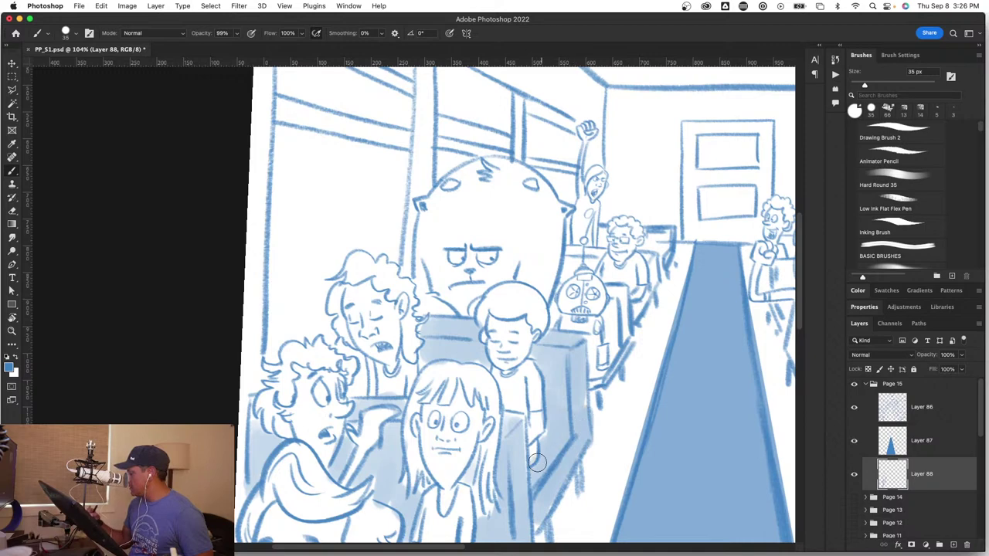
Step: Reduce the brush to 25 px and tone the robot's seat and the rearmost seats on the left of the aisle blue
mouse_move(620, 363)
mouse_down()
mouse_move(479, 422)
mouse_move(481, 433)
mouse_up()
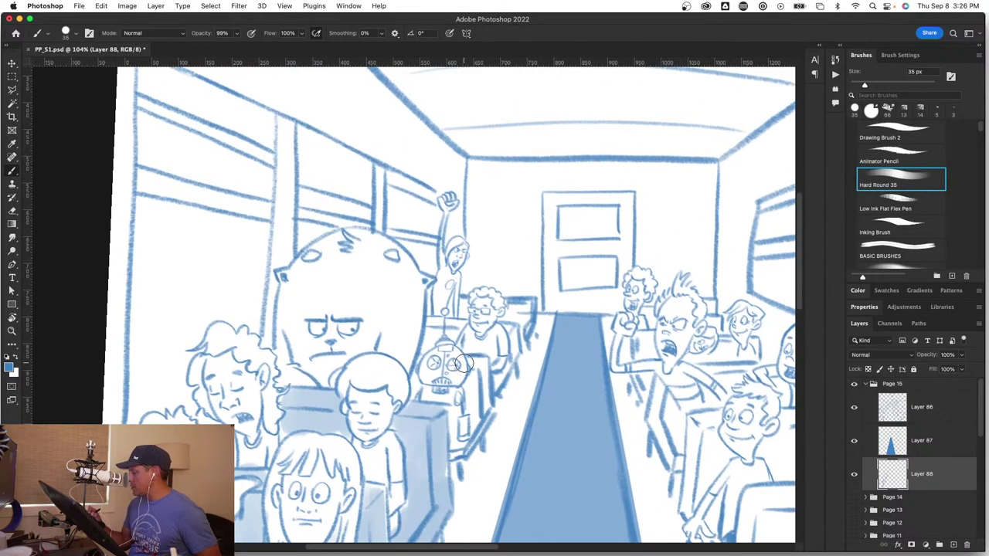
mouse_move(458, 355)
mouse_down()
mouse_move(430, 349)
mouse_move(461, 326)
mouse_up()
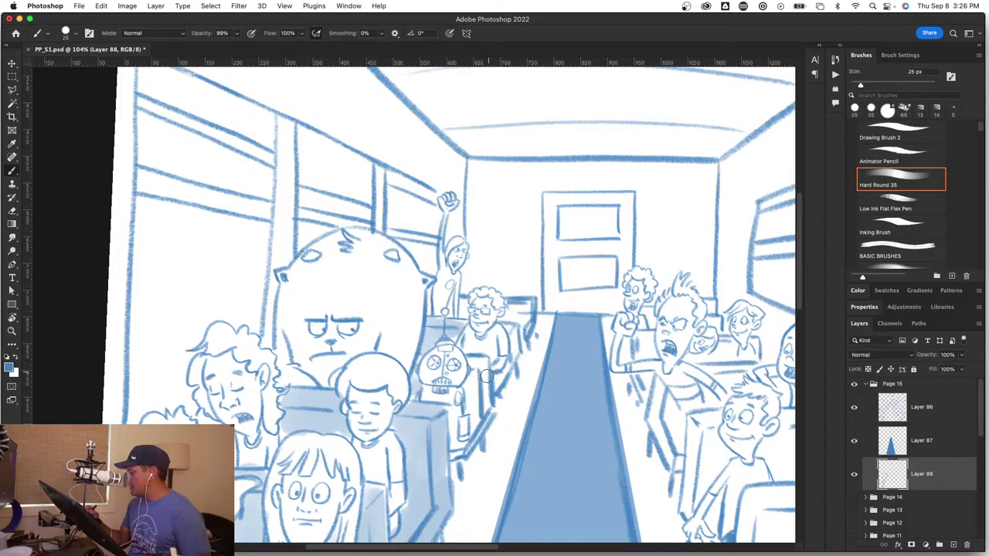
mouse_move(474, 363)
mouse_down()
mouse_move(480, 433)
mouse_move(470, 435)
mouse_up()
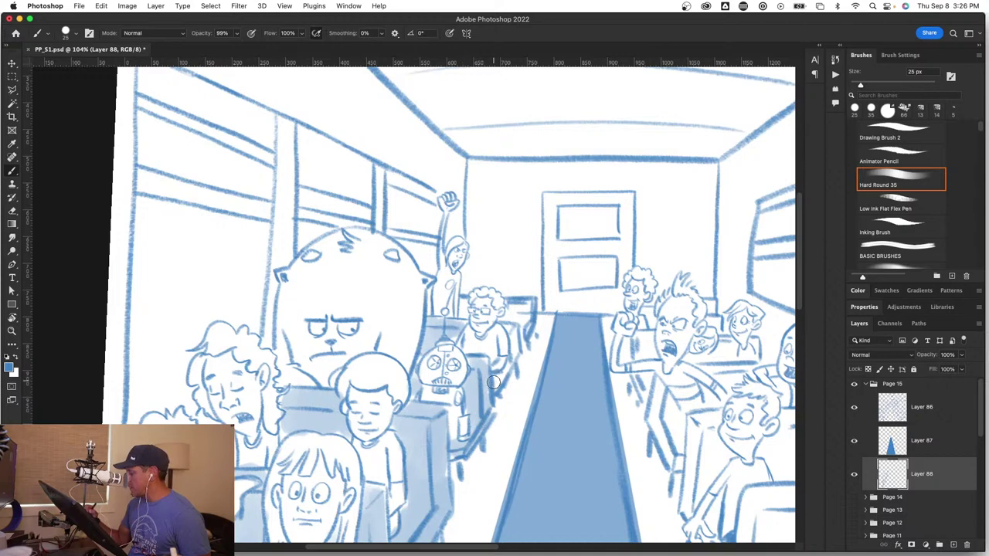
mouse_move(505, 368)
mouse_down()
mouse_move(512, 322)
mouse_move(530, 317)
mouse_up()
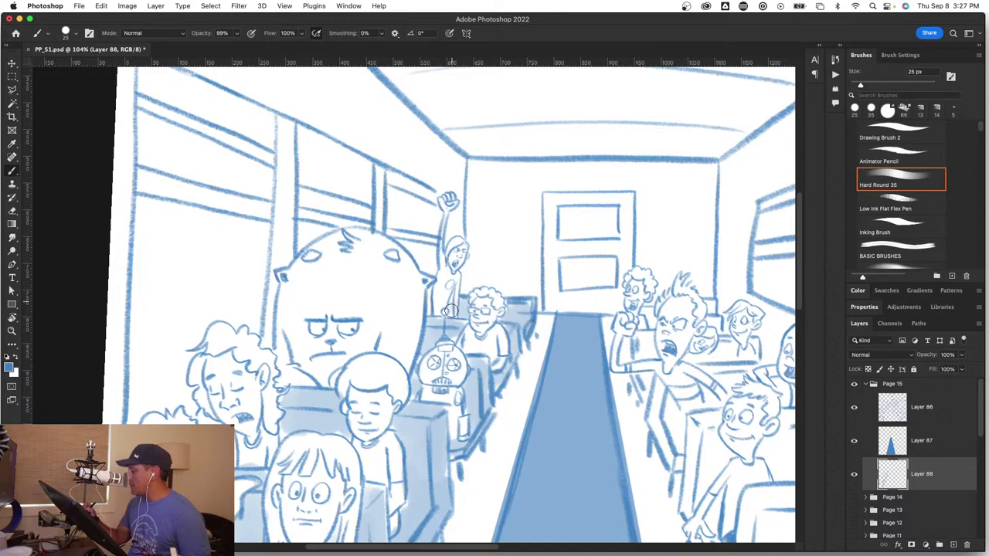
Step: Tone the rear seats on the right of the aisle blue, working around the shouting spiky-haired kid and his neighbours
drag(578, 412, 333, 417)
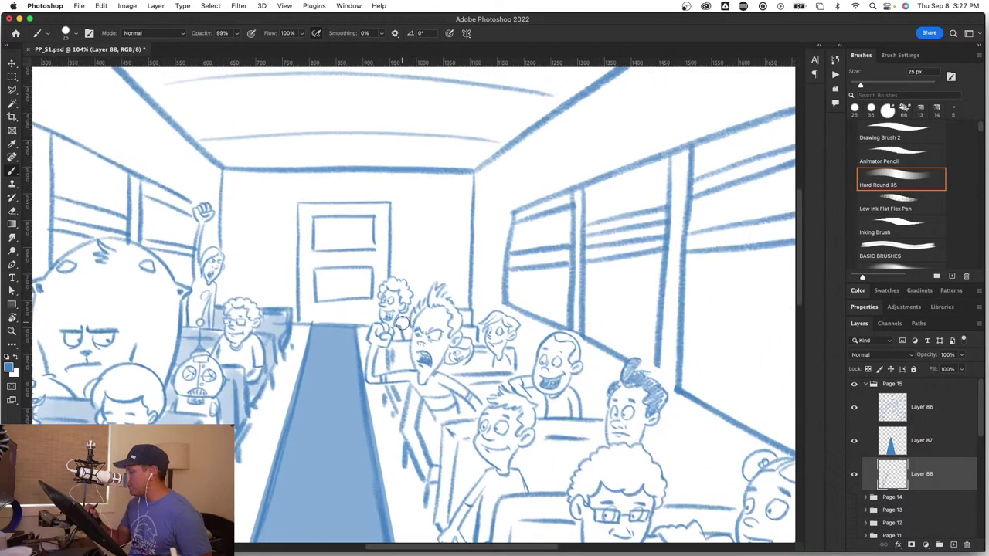
drag(464, 317, 475, 333)
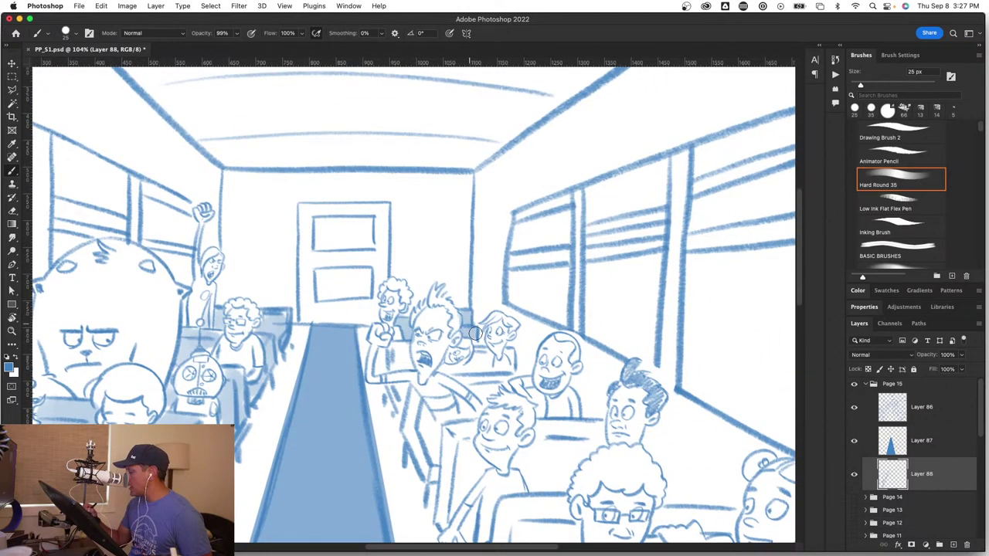
drag(383, 353, 408, 358)
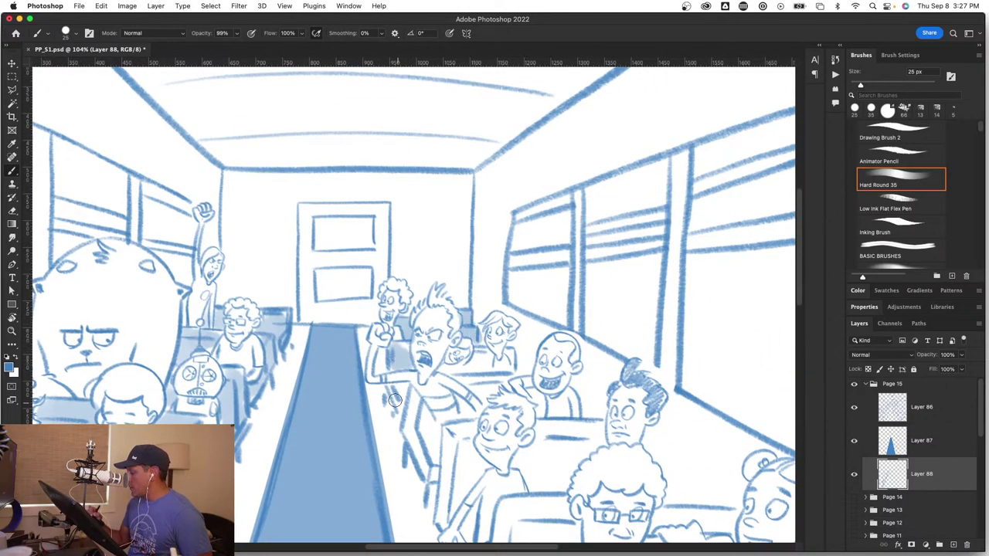
mouse_move(394, 400)
mouse_down()
mouse_move(426, 424)
mouse_move(430, 466)
mouse_up()
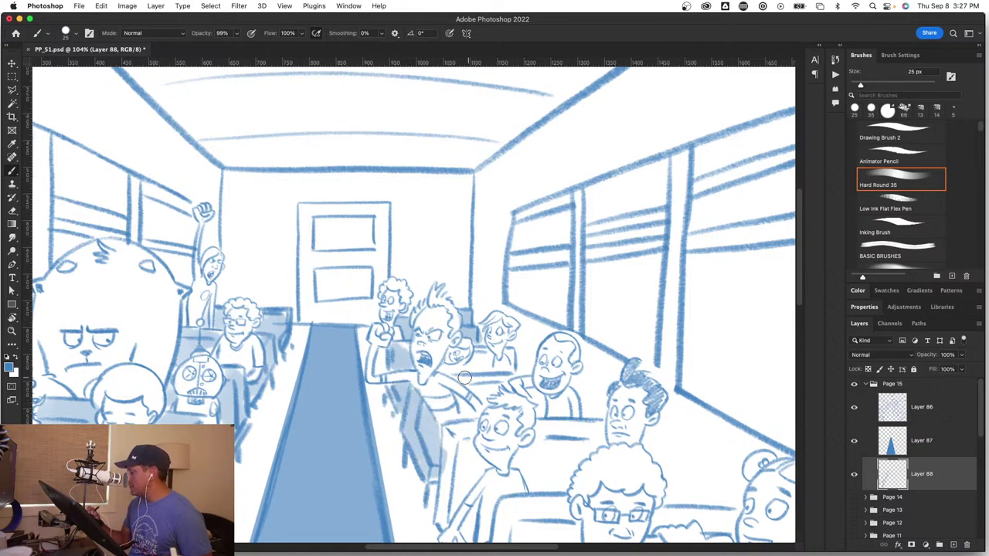
mouse_move(464, 376)
mouse_down()
mouse_move(498, 385)
mouse_move(464, 369)
mouse_up()
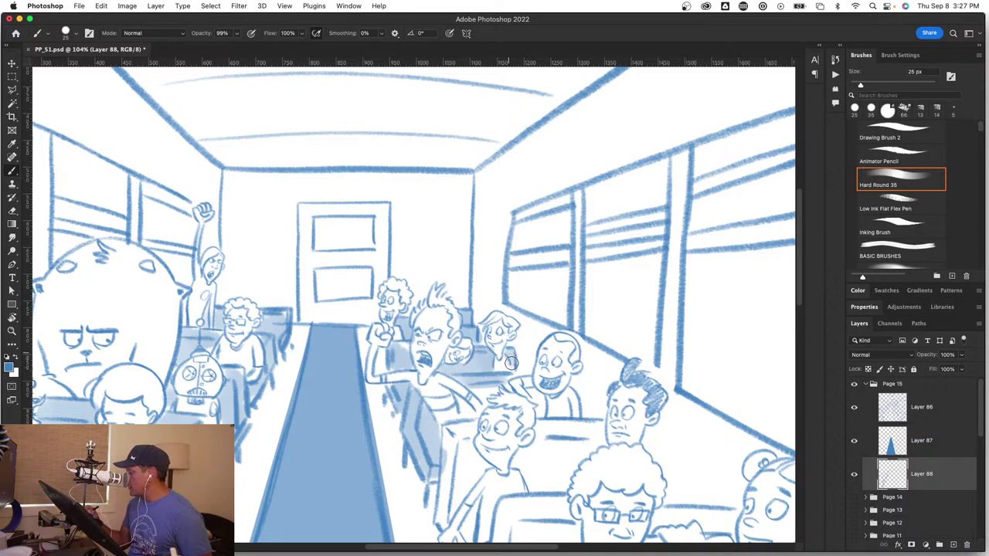
drag(490, 383, 490, 389)
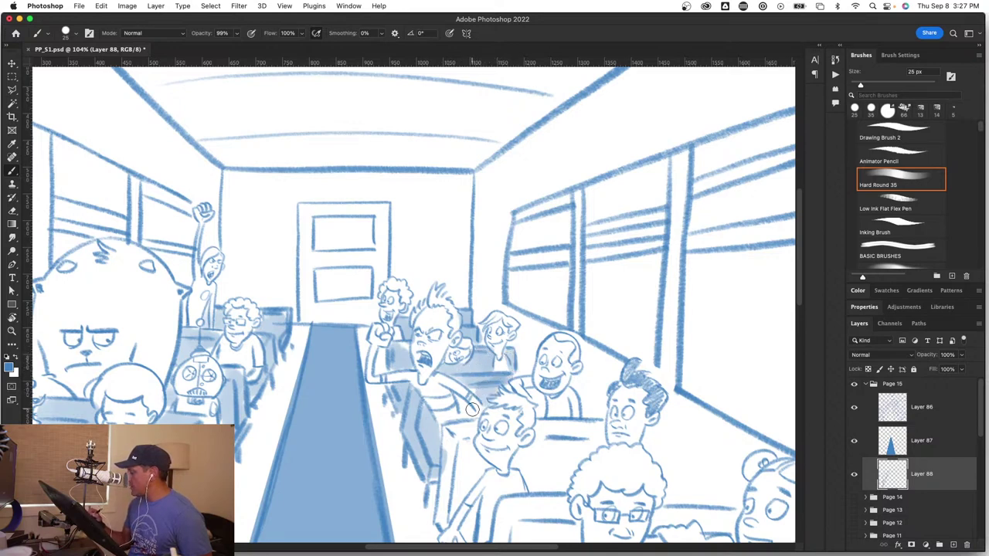
Step: Paint blue tone over the right-hand seat around the smiling boy, from its aisle side across the backrest toward the windows
drag(512, 479, 465, 367)
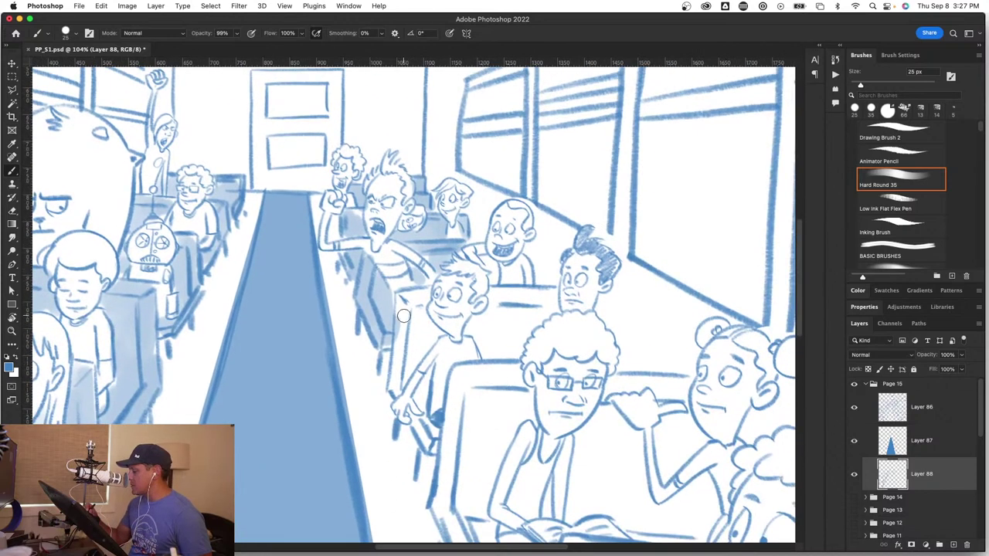
drag(401, 331, 390, 390)
mouse_move(400, 348)
mouse_down()
mouse_move(407, 297)
mouse_move(420, 305)
mouse_move(411, 345)
mouse_move(440, 331)
mouse_move(400, 368)
mouse_up()
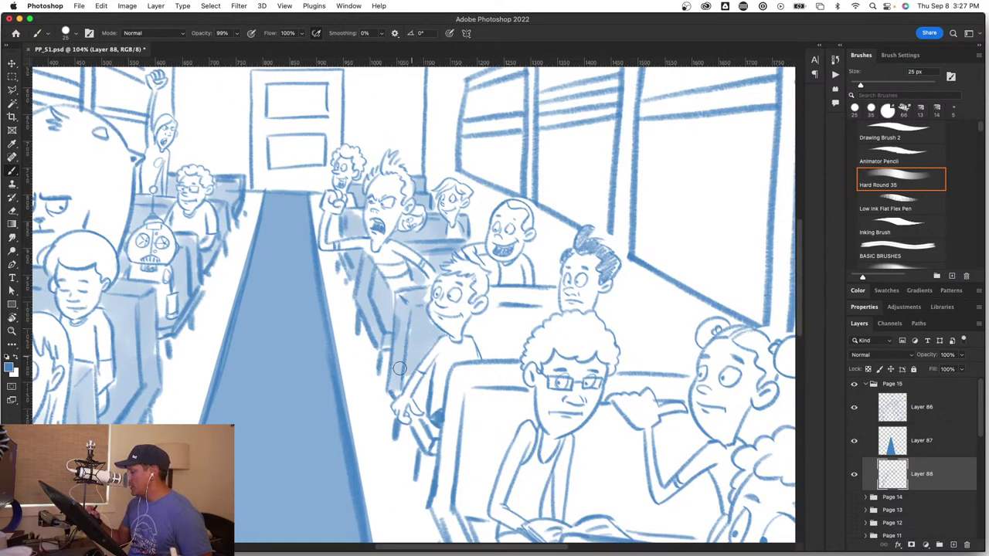
mouse_move(491, 302)
mouse_down()
mouse_move(473, 337)
mouse_move(486, 362)
mouse_move(495, 298)
mouse_move(556, 308)
mouse_move(503, 324)
mouse_move(519, 331)
mouse_move(521, 346)
mouse_up()
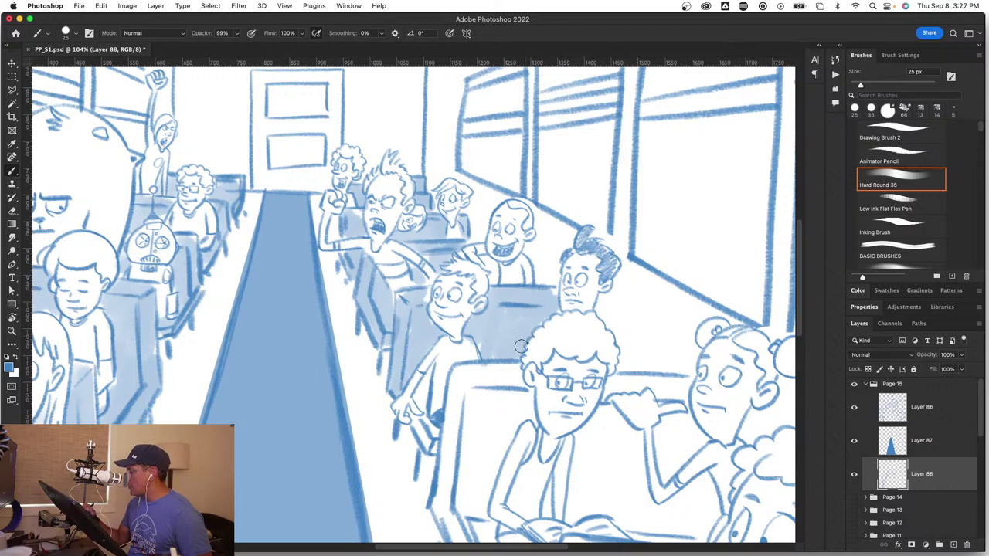
Step: Tone the aisle-side backrest and cushion of the seat holding the boy with glasses, and touch up the seat edge behind it
mouse_move(459, 361)
mouse_down()
mouse_move(463, 382)
mouse_move(509, 378)
mouse_move(533, 413)
mouse_move(498, 444)
mouse_move(476, 405)
mouse_move(449, 457)
mouse_move(444, 514)
mouse_move(466, 432)
mouse_move(480, 494)
mouse_move(487, 432)
mouse_move(499, 431)
mouse_up()
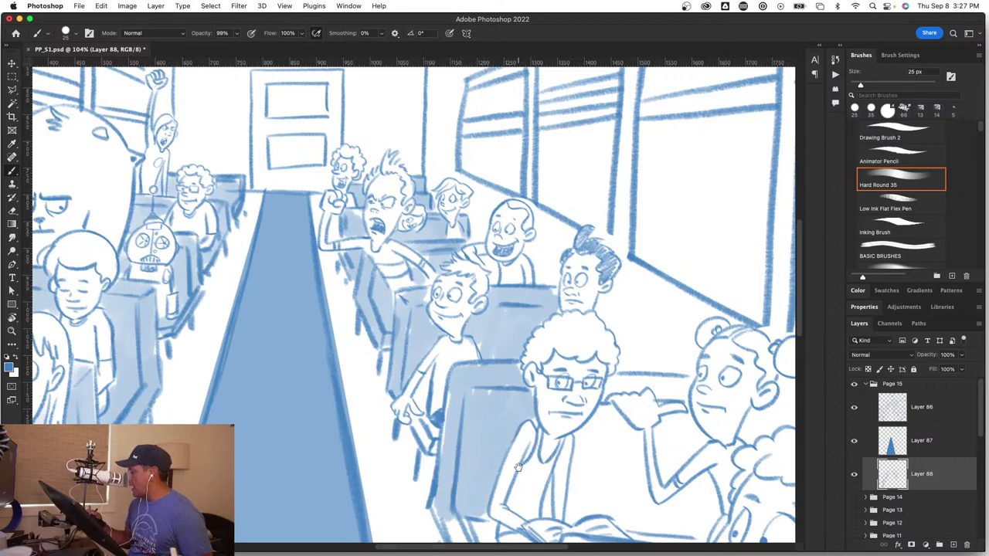
drag(518, 467, 519, 356)
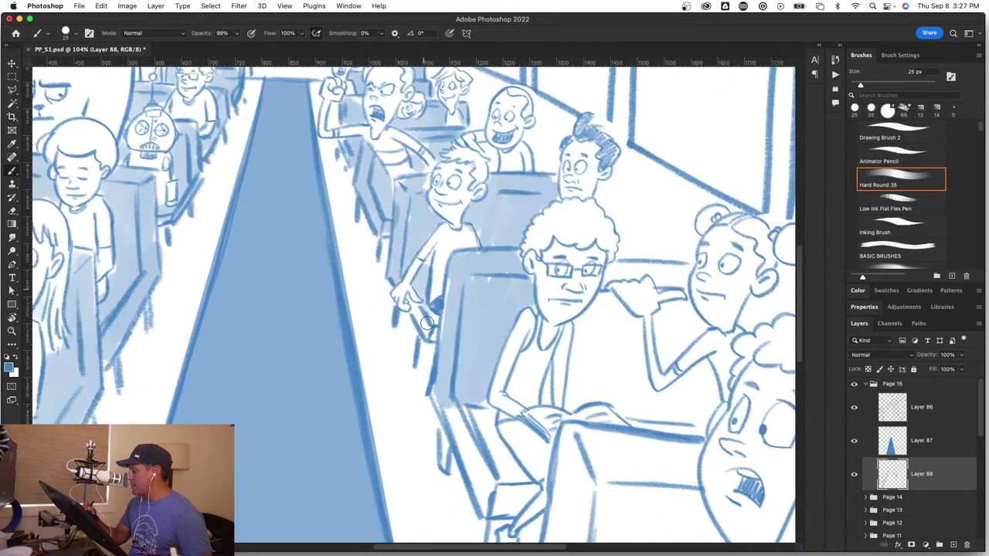
drag(427, 323, 428, 316)
drag(566, 445, 465, 390)
mouse_move(357, 365)
mouse_down()
mouse_move(389, 442)
mouse_move(384, 357)
mouse_move(401, 409)
mouse_move(420, 427)
mouse_move(417, 444)
mouse_move(399, 424)
mouse_move(403, 454)
mouse_up()
Step: Fill the rest of that seat's backrest with blue tone between the boy with glasses and the girl with hair buns
mouse_move(483, 254)
mouse_down()
mouse_move(489, 269)
mouse_move(519, 218)
mouse_move(584, 214)
mouse_up()
mouse_move(529, 249)
mouse_down()
mouse_move(483, 275)
mouse_move(495, 305)
mouse_move(529, 323)
mouse_move(472, 321)
mouse_move(531, 340)
mouse_move(562, 372)
mouse_move(590, 340)
mouse_move(601, 377)
mouse_move(614, 333)
mouse_up()
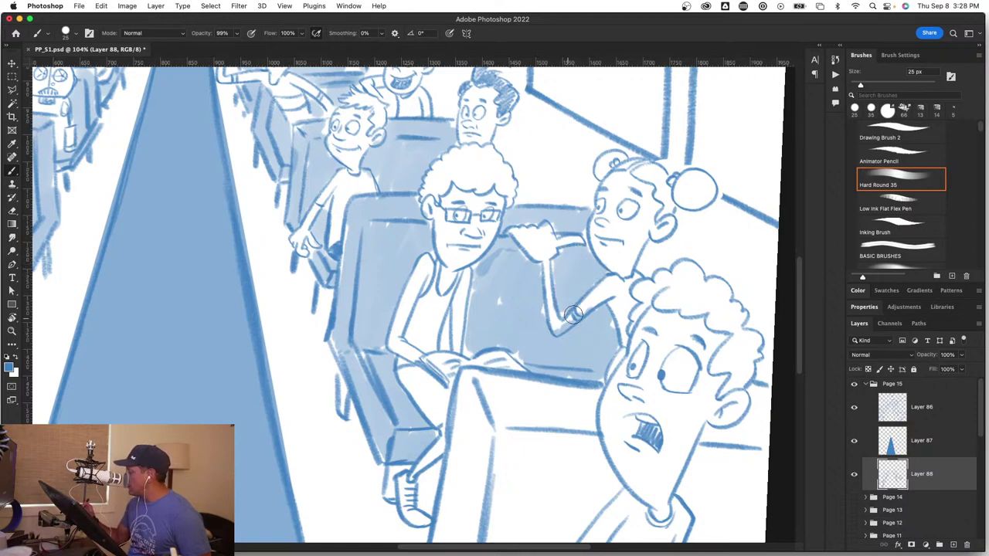
click(649, 293)
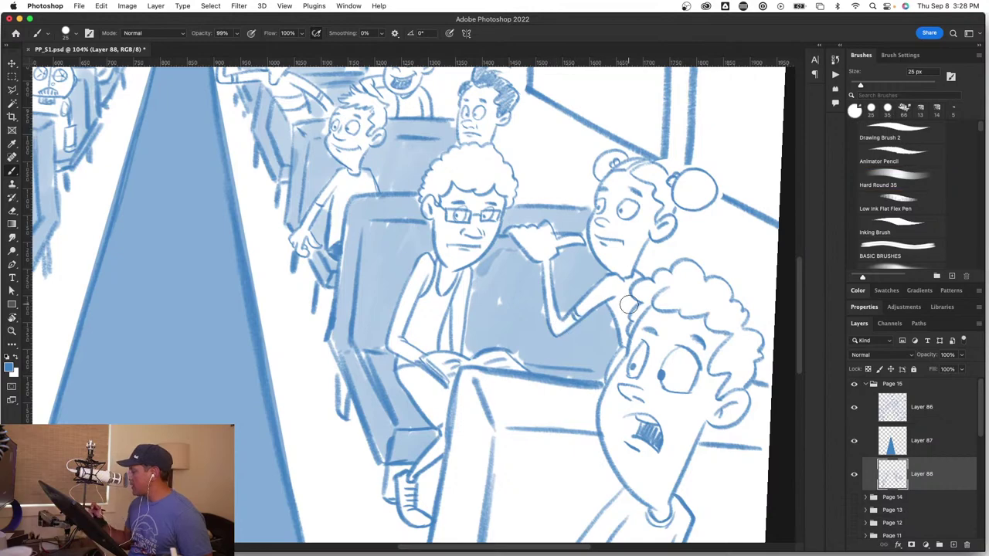
key(super+space)
drag(552, 452, 486, 432)
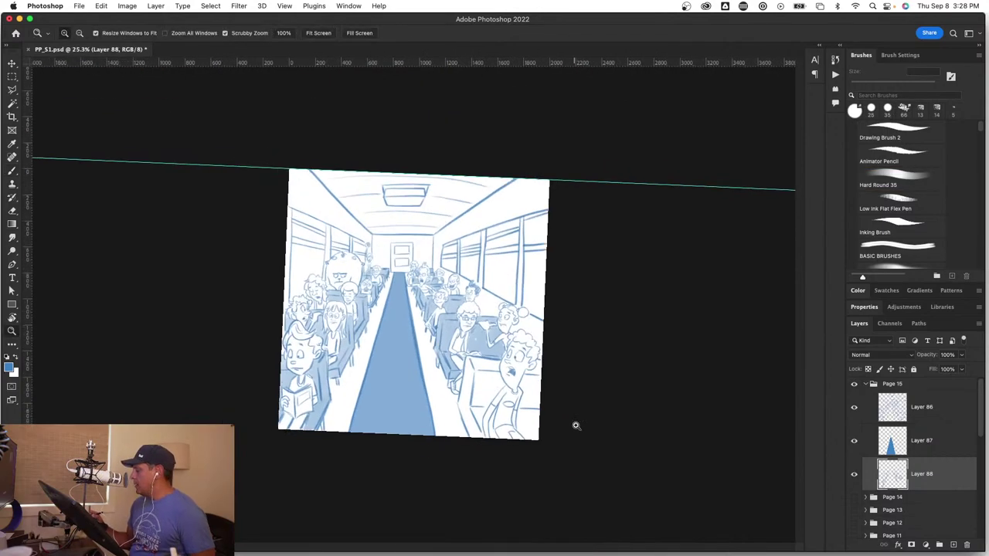
Step: Tone the front right seat blue around the frightened curly-haired boy, from its aisle side across the backrest to the window side
drag(544, 410, 585, 421)
drag(513, 416, 536, 362)
key(super+space)
click(538, 357)
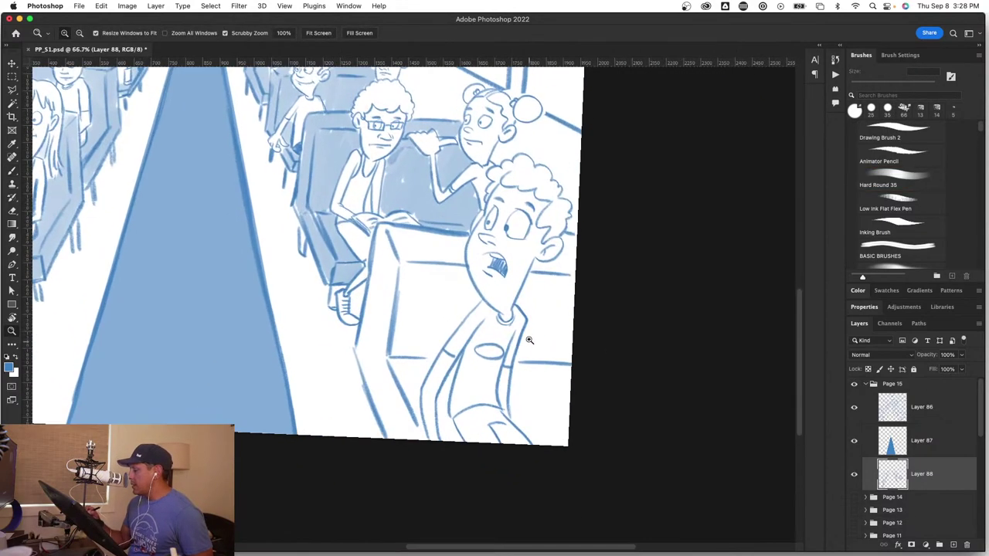
mouse_move(397, 260)
mouse_down()
mouse_move(411, 261)
mouse_move(415, 240)
mouse_move(453, 258)
mouse_up()
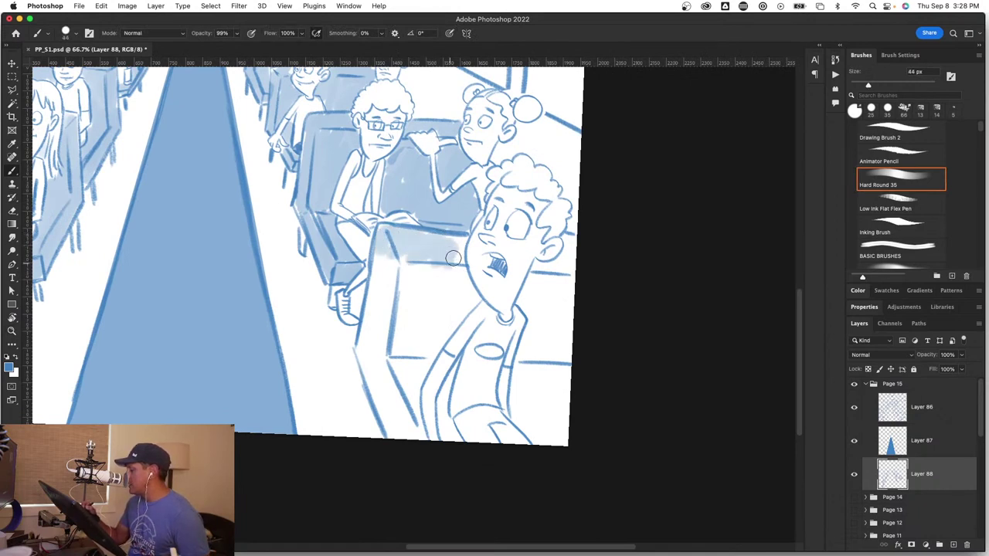
mouse_move(472, 295)
mouse_down()
mouse_move(457, 315)
mouse_move(439, 314)
mouse_move(410, 253)
mouse_move(380, 296)
mouse_move(362, 339)
mouse_move(383, 328)
mouse_move(401, 340)
mouse_move(442, 330)
mouse_move(410, 403)
mouse_move(375, 369)
mouse_move(394, 437)
mouse_up()
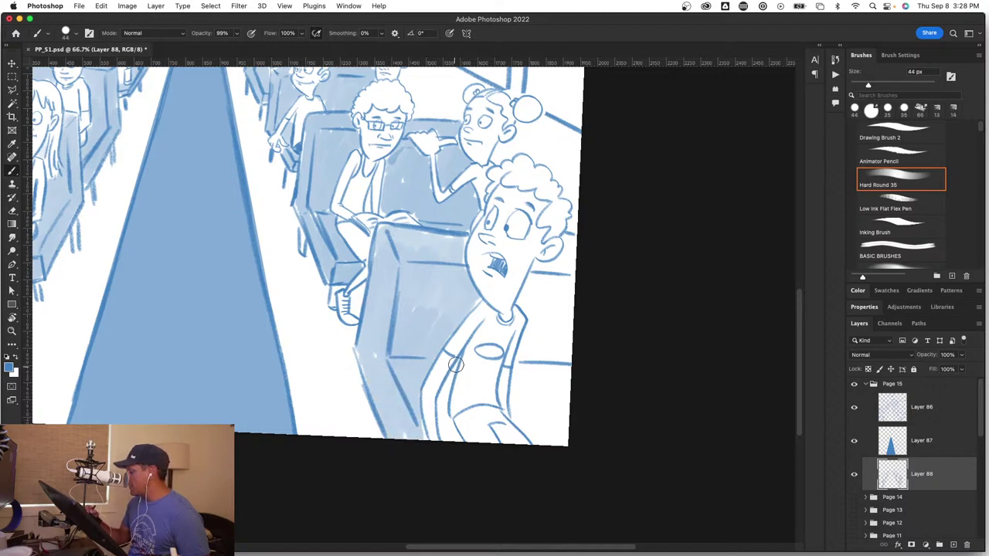
mouse_move(456, 365)
mouse_down()
mouse_move(444, 395)
mouse_move(445, 434)
mouse_up()
drag(536, 275, 556, 272)
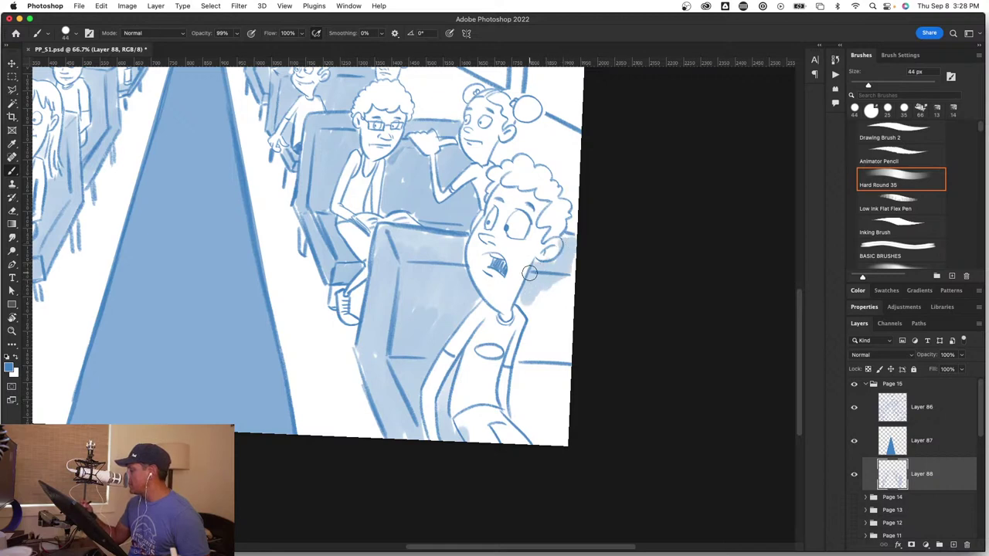
mouse_move(525, 301)
mouse_down()
mouse_move(531, 330)
mouse_move(513, 378)
mouse_move(531, 427)
mouse_move(565, 383)
mouse_move(557, 349)
mouse_move(539, 368)
mouse_move(532, 344)
mouse_move(544, 294)
mouse_move(550, 306)
mouse_move(578, 257)
mouse_move(560, 392)
mouse_up()
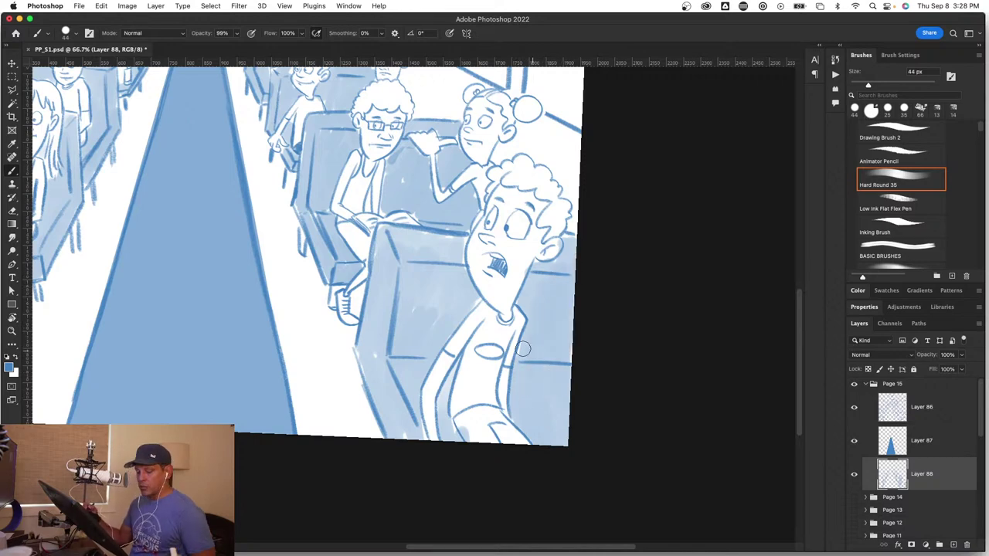
Step: Enlarge the brush to about 98 px and tone the whole bus ceiling blue, leaving the light fixture white
key(z)
drag(476, 375, 395, 364)
drag(427, 299, 484, 302)
key(b)
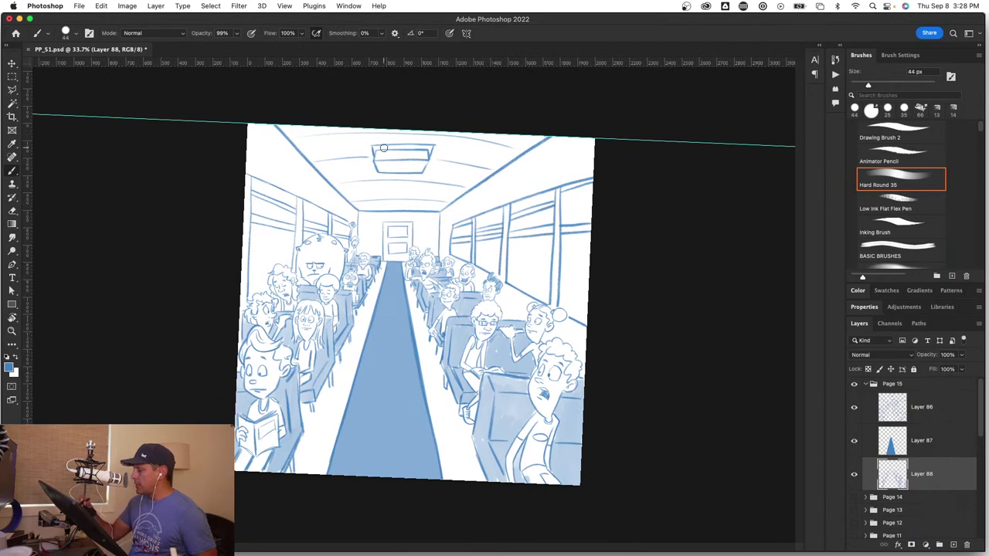
key(z)
drag(481, 128, 530, 106)
key(b)
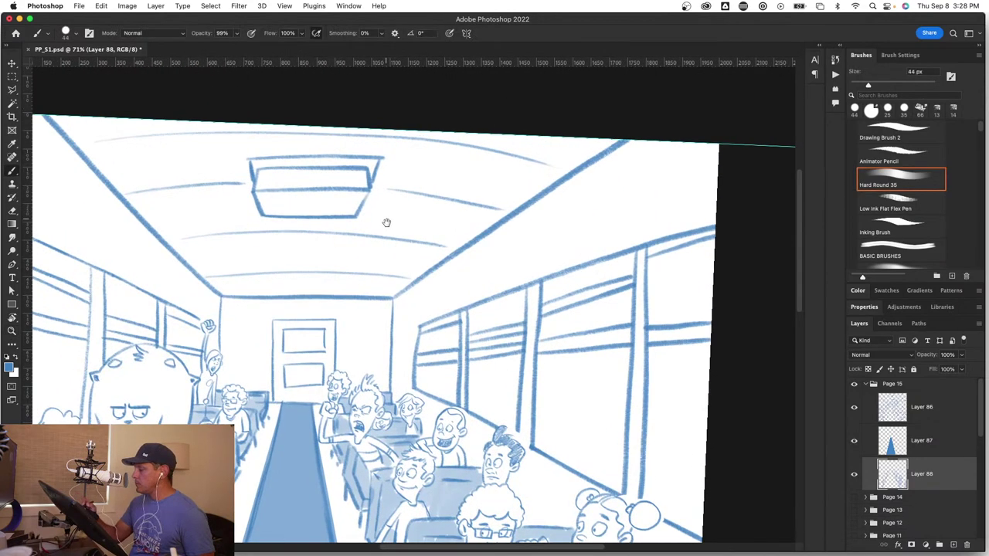
drag(326, 198, 395, 285)
drag(299, 259, 330, 259)
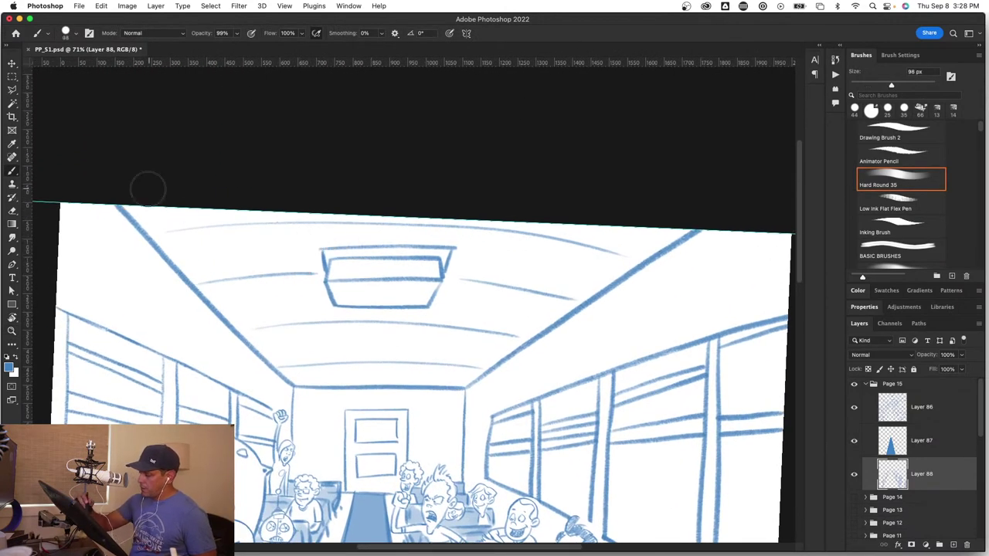
mouse_move(148, 193)
mouse_down()
mouse_move(184, 246)
mouse_move(133, 192)
mouse_move(196, 279)
mouse_move(176, 248)
mouse_move(211, 256)
mouse_move(271, 307)
mouse_move(300, 288)
mouse_move(296, 218)
mouse_move(366, 223)
mouse_move(373, 233)
mouse_move(443, 224)
mouse_move(435, 226)
mouse_move(474, 268)
mouse_move(472, 233)
mouse_move(530, 215)
mouse_move(586, 214)
mouse_move(589, 230)
mouse_move(615, 234)
mouse_move(603, 258)
mouse_move(612, 270)
mouse_move(457, 374)
mouse_move(307, 367)
mouse_move(234, 315)
mouse_move(310, 364)
mouse_move(307, 376)
mouse_move(438, 371)
mouse_move(288, 340)
mouse_move(316, 331)
mouse_move(321, 304)
mouse_move(324, 323)
mouse_move(434, 320)
mouse_move(371, 328)
mouse_move(368, 351)
mouse_move(465, 345)
mouse_move(533, 277)
mouse_move(493, 295)
mouse_move(540, 308)
mouse_move(542, 289)
mouse_move(490, 221)
mouse_move(495, 311)
mouse_up()
Step: Paint a lighter blue tone at 47% opacity on the floor strip left of the aisle, undoing the stroke that spills over the rear door
key(z)
mouse_move(579, 397)
mouse_down()
mouse_move(337, 448)
mouse_move(510, 387)
mouse_move(505, 380)
mouse_up()
key(b)
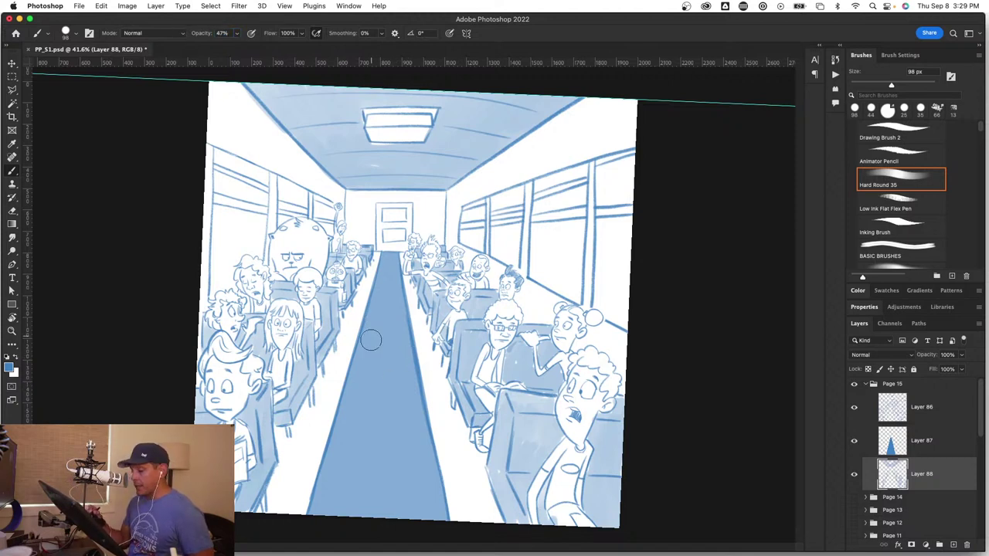
key(z)
mouse_move(368, 403)
mouse_down()
mouse_move(402, 412)
mouse_move(468, 317)
mouse_up()
mouse_move(265, 369)
mouse_down()
mouse_move(279, 400)
mouse_move(254, 449)
mouse_move(308, 441)
mouse_move(318, 453)
mouse_move(321, 356)
mouse_move(301, 329)
mouse_move(310, 338)
mouse_move(332, 312)
mouse_move(340, 260)
mouse_move(345, 278)
mouse_move(362, 275)
mouse_move(358, 313)
mouse_move(397, 119)
mouse_up()
drag(449, 159, 361, 461)
drag(334, 338, 369, 231)
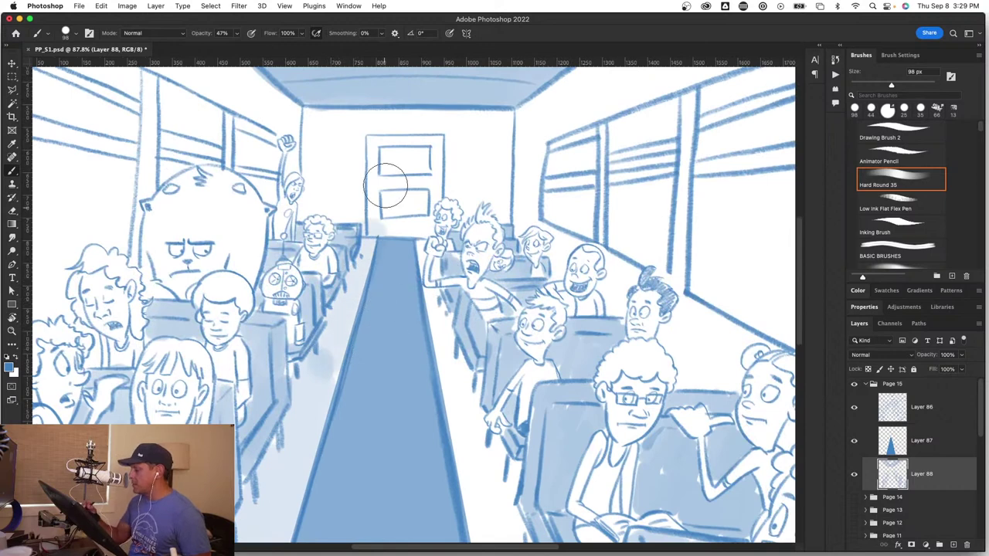
key(super+z)
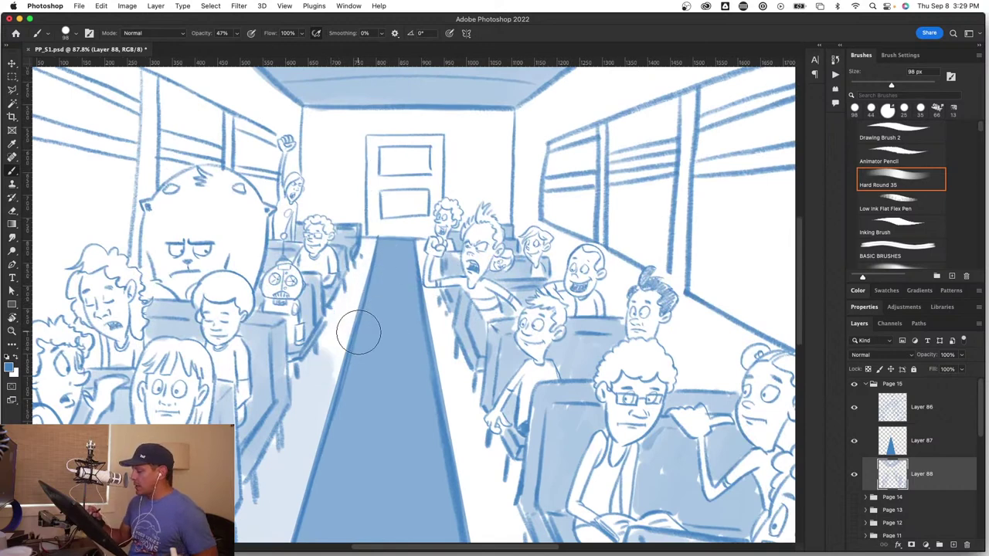
drag(359, 332, 345, 334)
mouse_move(367, 264)
mouse_down()
mouse_move(340, 297)
mouse_move(329, 393)
mouse_up()
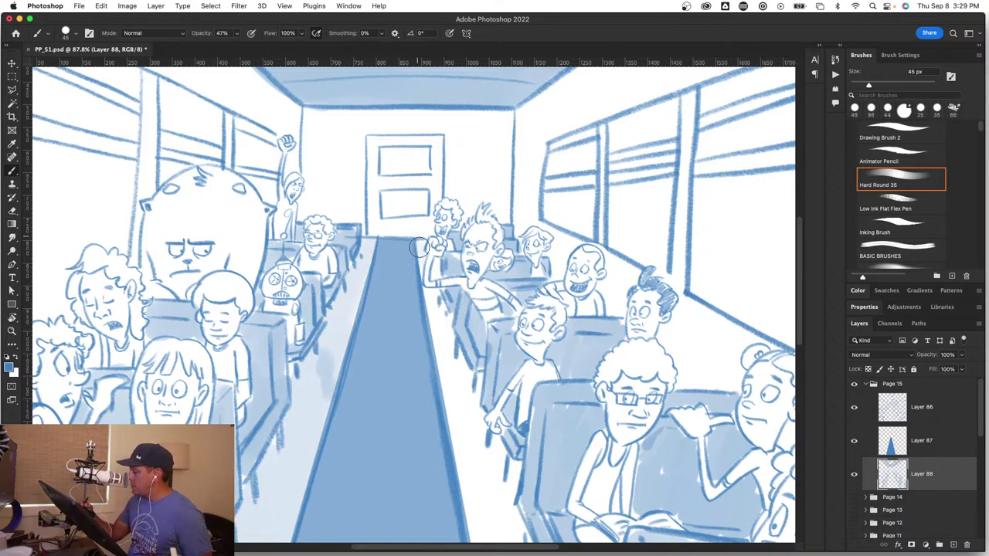
Step: Tone the floor strip right of the aisle light blue with a 45 px brush, working around the seat legs and feet
mouse_move(435, 309)
mouse_down()
mouse_move(473, 398)
mouse_move(463, 458)
mouse_move(474, 427)
mouse_move(500, 466)
mouse_move(484, 458)
mouse_move(471, 513)
mouse_up()
mouse_move(512, 489)
mouse_down()
mouse_move(525, 441)
mouse_move(499, 252)
mouse_move(479, 249)
mouse_move(447, 310)
mouse_move(472, 344)
mouse_move(493, 324)
mouse_move(503, 348)
mouse_move(469, 318)
mouse_move(454, 280)
mouse_move(439, 281)
mouse_move(462, 416)
mouse_move(496, 372)
mouse_move(511, 384)
mouse_move(520, 440)
mouse_move(540, 446)
mouse_move(561, 390)
mouse_up()
mouse_move(563, 499)
mouse_down()
mouse_move(521, 316)
mouse_move(518, 323)
mouse_up()
mouse_move(432, 270)
mouse_down()
mouse_move(452, 404)
mouse_move(422, 288)
mouse_move(464, 292)
mouse_move(502, 378)
mouse_move(515, 346)
mouse_move(515, 361)
mouse_move(491, 349)
mouse_move(510, 357)
mouse_up()
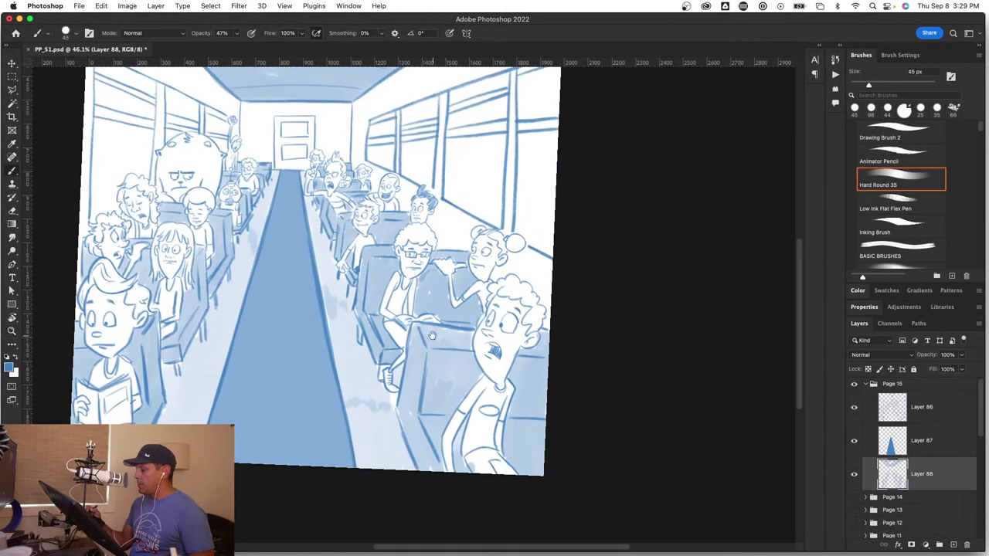
Step: Tone the hair of the worried kid, the long-haired girl and the sleepy curly-haired kid on the left with a 30 px brush at 80% opacity
mouse_move(132, 222)
mouse_down()
mouse_move(201, 264)
mouse_move(290, 246)
mouse_move(330, 343)
mouse_move(231, 328)
mouse_move(231, 295)
mouse_move(313, 358)
mouse_up()
drag(255, 244, 250, 239)
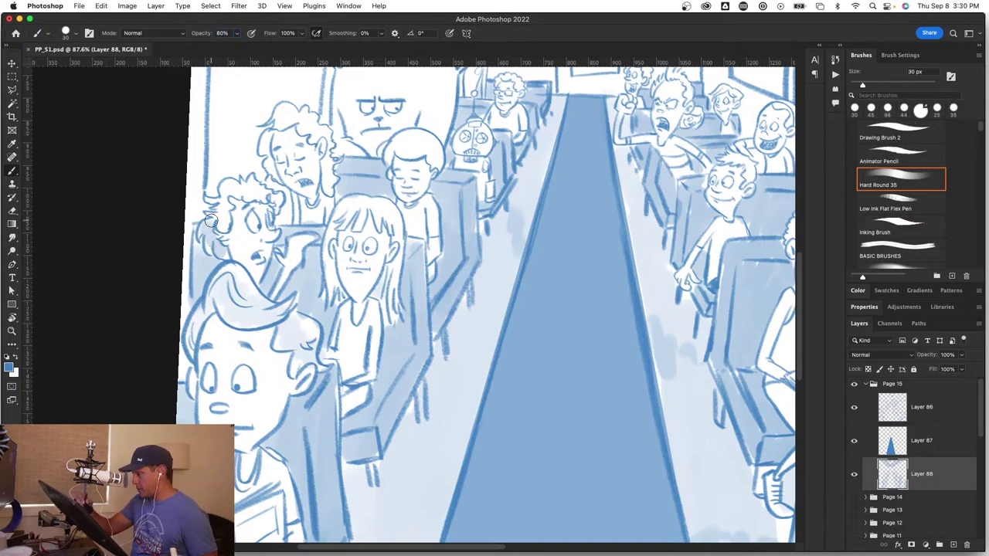
drag(212, 242, 217, 210)
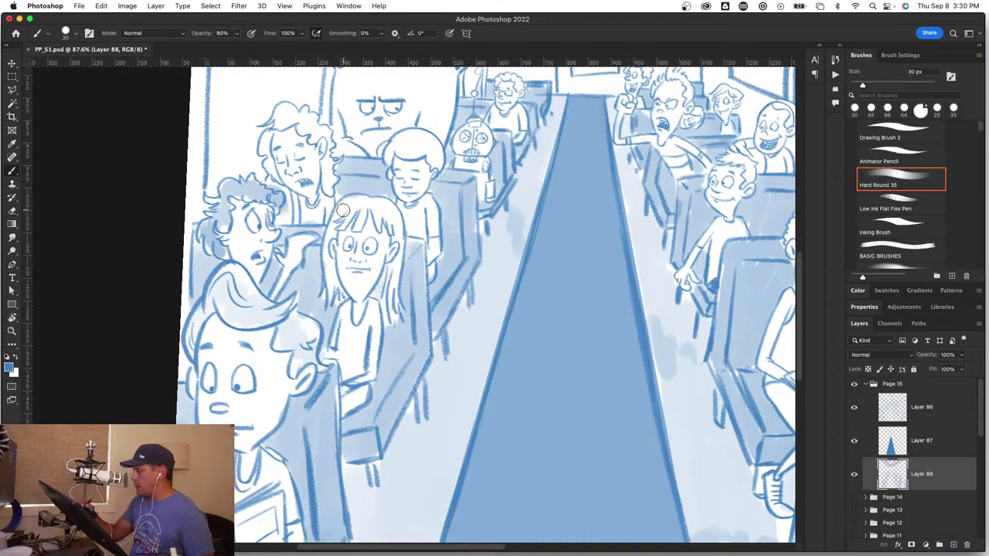
mouse_move(399, 237)
mouse_down()
mouse_move(400, 279)
mouse_move(388, 299)
mouse_up()
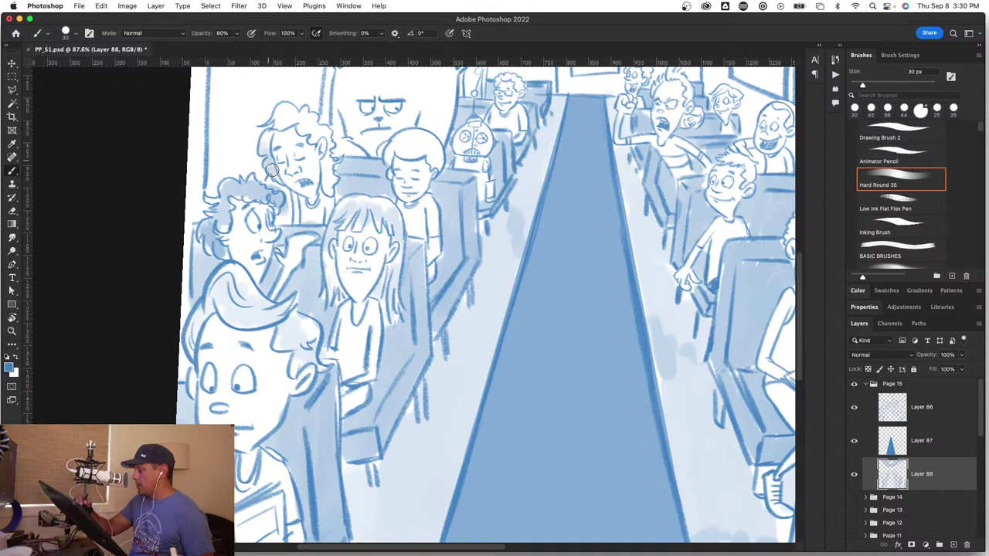
drag(272, 169, 287, 114)
key(super+z)
mouse_move(267, 157)
mouse_down()
mouse_move(286, 108)
mouse_move(325, 137)
mouse_up()
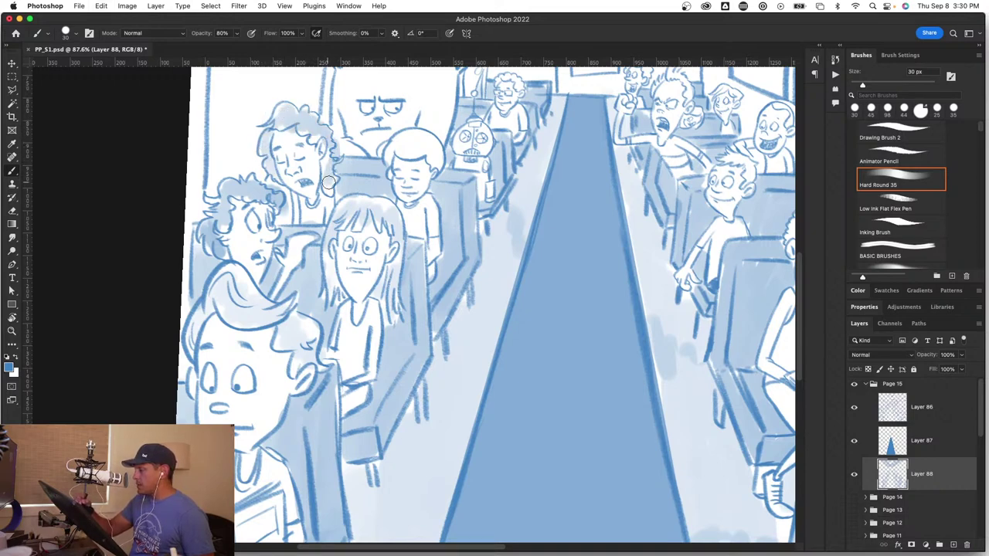
Step: Shade the hair of the boy beside the big furry creature, the boy with glasses and the girl with buns using a 25 px brush
drag(431, 206, 416, 375)
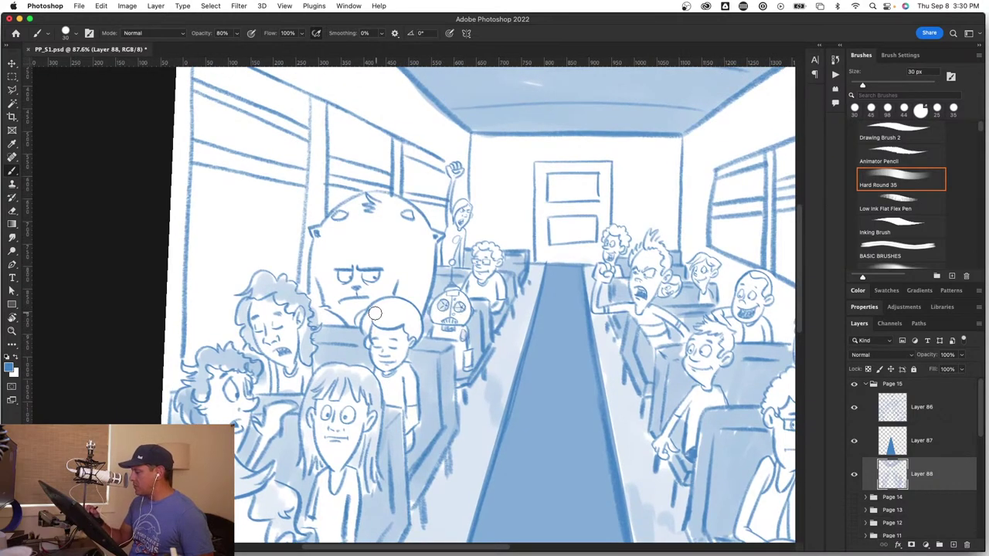
drag(380, 308, 379, 310)
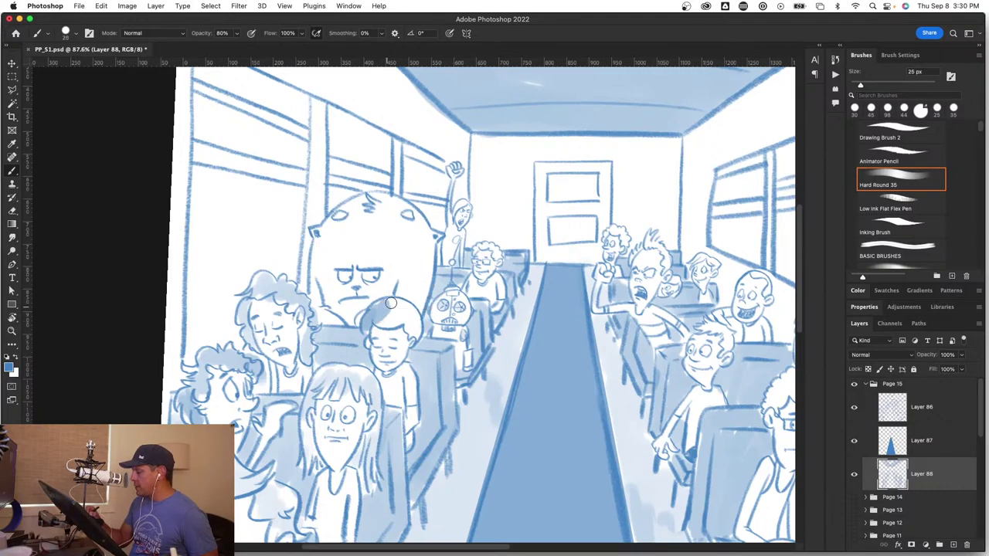
drag(417, 332, 412, 333)
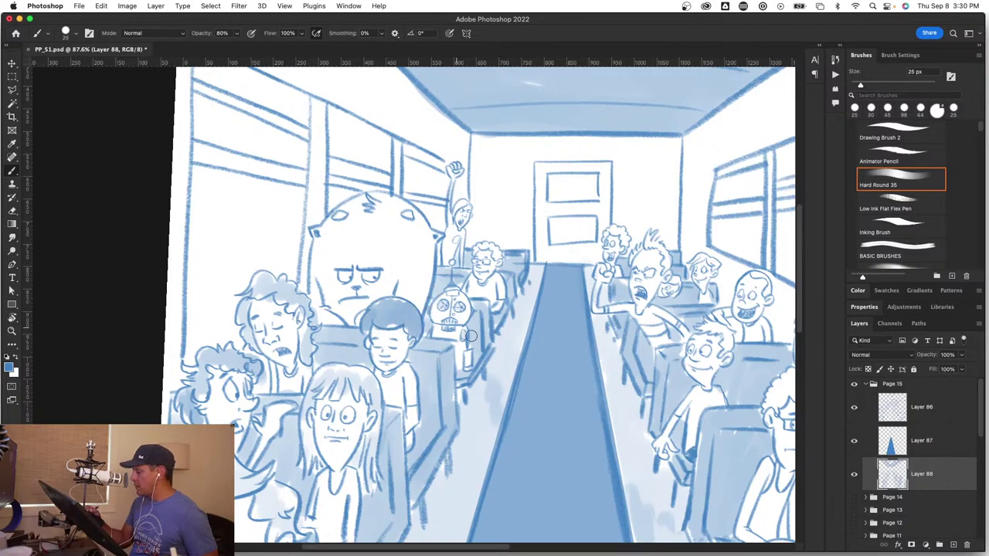
mouse_move(571, 469)
mouse_down()
mouse_move(526, 384)
mouse_move(311, 366)
mouse_move(420, 382)
mouse_up()
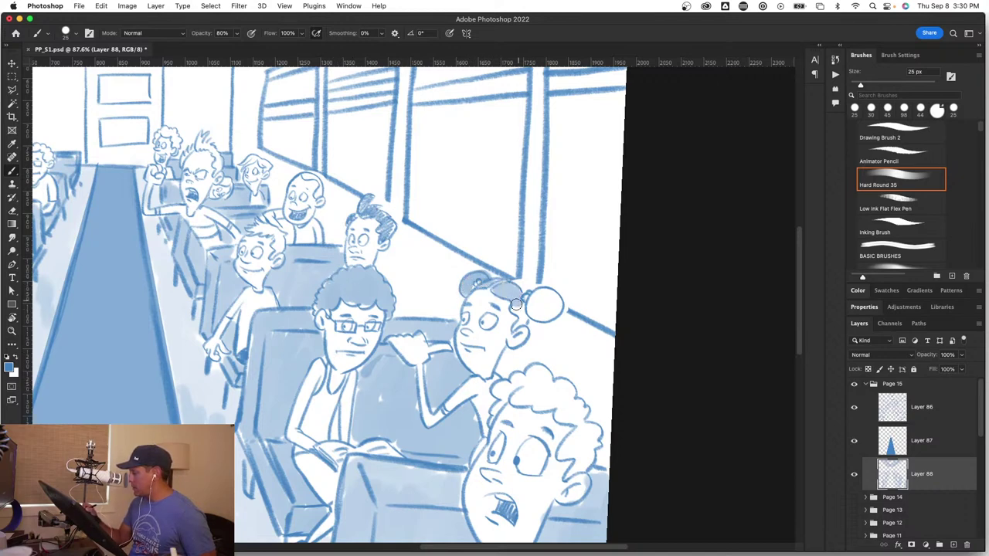
drag(534, 307, 554, 304)
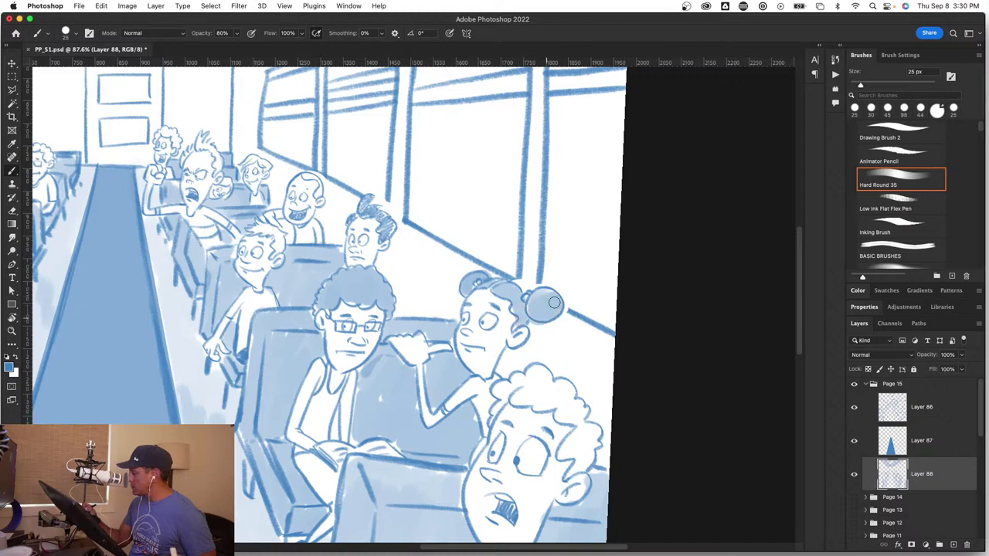
Step: Tone the curly hair and the T-shirt of the frightened boy in the front right seat, leaving the oval on his chest white
scroll(546, 369, down, 3)
scroll(546, 368, right, 1)
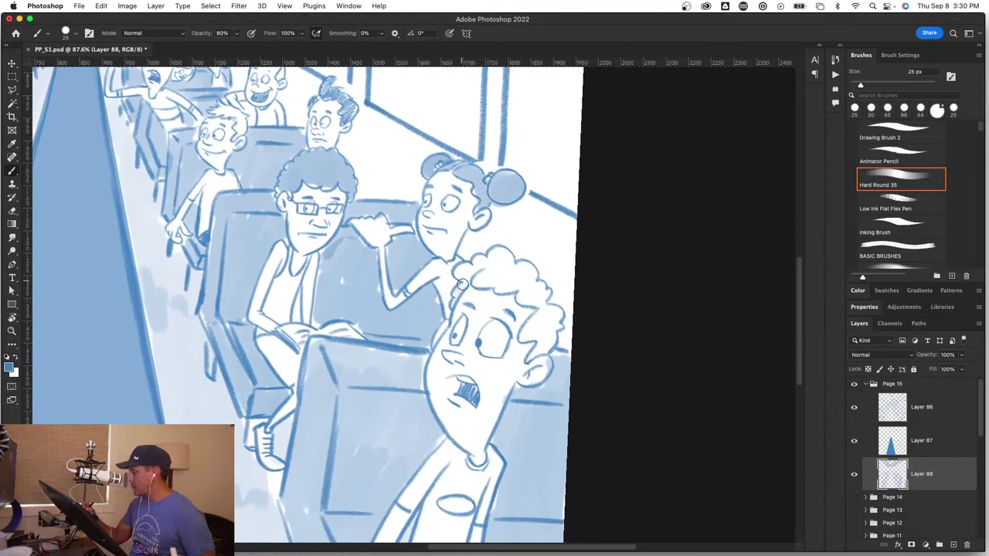
mouse_move(462, 271)
mouse_down()
mouse_move(516, 279)
mouse_move(551, 337)
mouse_up()
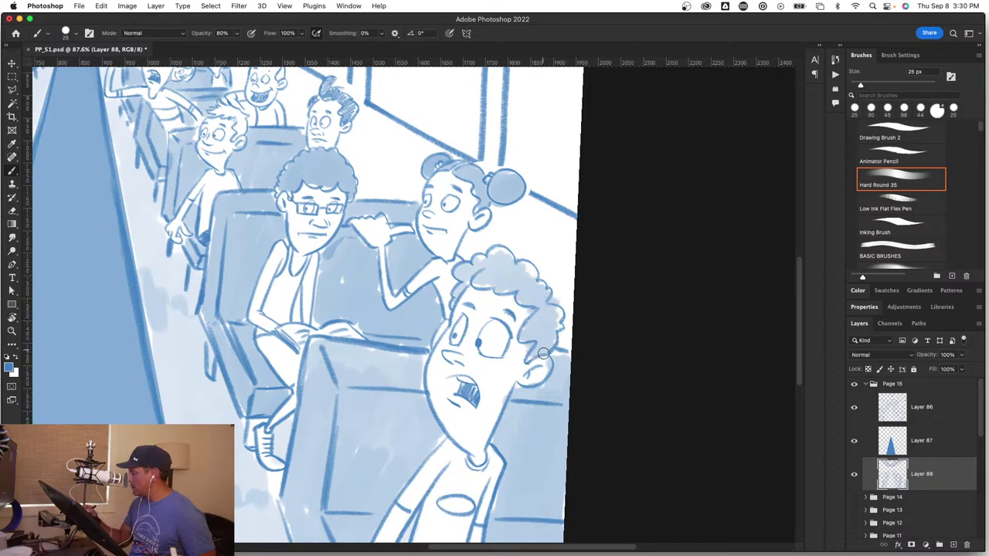
key(z)
drag(471, 459, 406, 452)
mouse_move(511, 410)
mouse_down()
mouse_move(523, 386)
mouse_move(580, 412)
mouse_up()
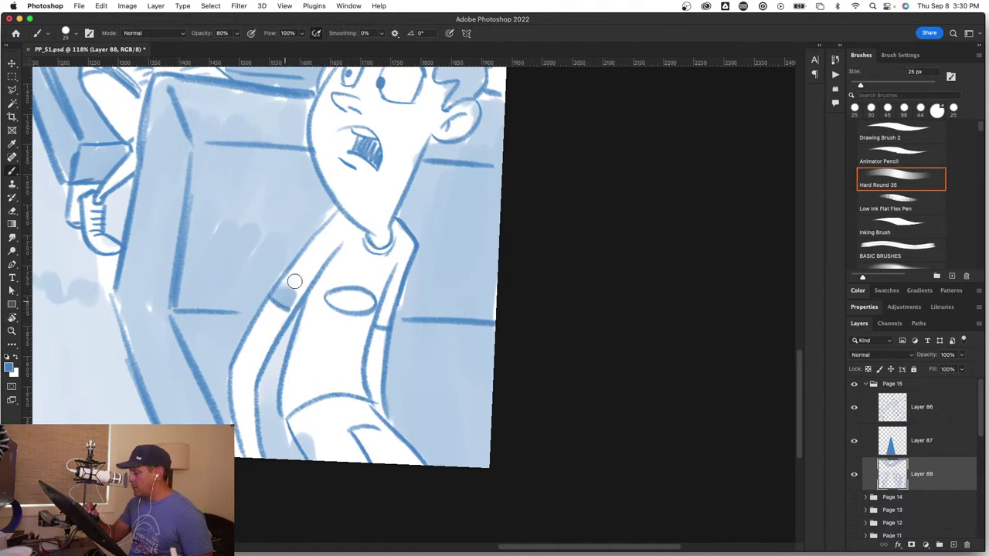
mouse_move(294, 281)
mouse_down()
mouse_move(344, 224)
mouse_move(355, 225)
mouse_move(300, 285)
mouse_move(344, 251)
mouse_move(347, 282)
mouse_move(399, 236)
mouse_move(387, 299)
mouse_move(314, 309)
mouse_move(370, 323)
mouse_move(297, 367)
mouse_move(282, 405)
mouse_move(315, 349)
mouse_move(355, 383)
mouse_move(294, 386)
mouse_up()
Step: Reduce the brush to 12 px and tone the stripe across the shouting spiky-haired kid's shirt
key(z)
drag(523, 353, 538, 341)
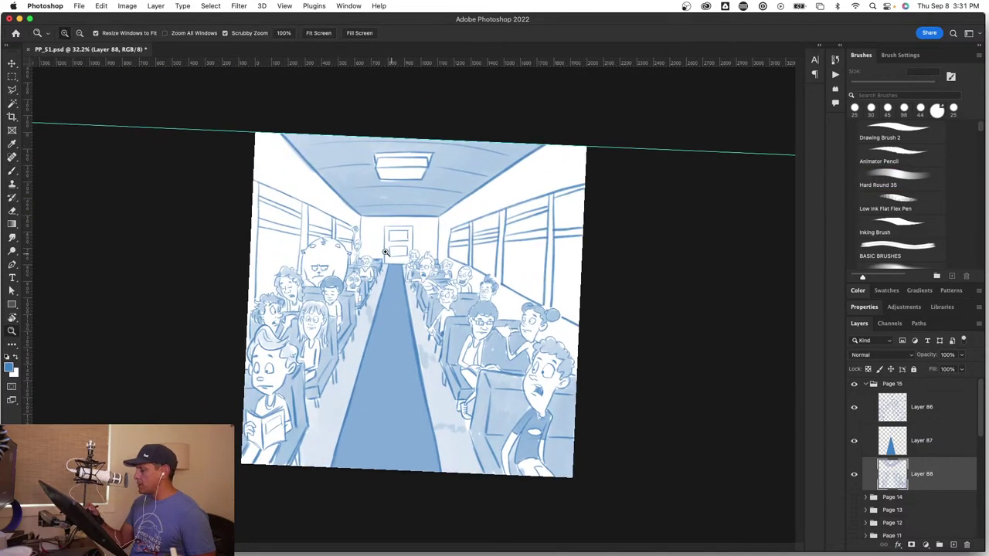
drag(349, 252, 402, 258)
mouse_move(518, 290)
mouse_down()
mouse_move(452, 282)
mouse_move(524, 281)
mouse_up()
key(b)
mouse_move(340, 294)
mouse_down()
mouse_move(331, 303)
mouse_move(342, 311)
mouse_move(364, 290)
mouse_move(363, 310)
mouse_up()
key(z)
drag(463, 390, 339, 396)
drag(494, 300, 610, 304)
key(b)
ctrl+alt+drag(309, 375, 265, 360)
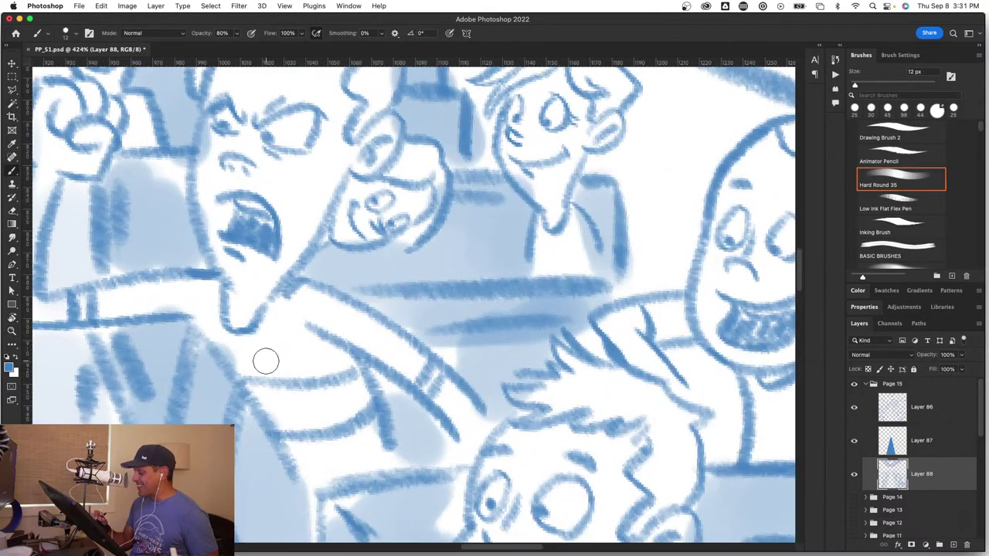
mouse_move(254, 394)
mouse_down()
mouse_move(289, 420)
mouse_move(321, 396)
mouse_move(353, 401)
mouse_move(308, 403)
mouse_up()
Step: Merge the aisle tone on Layer 87 down into Layer 88 and add a new empty layer above it
key(z)
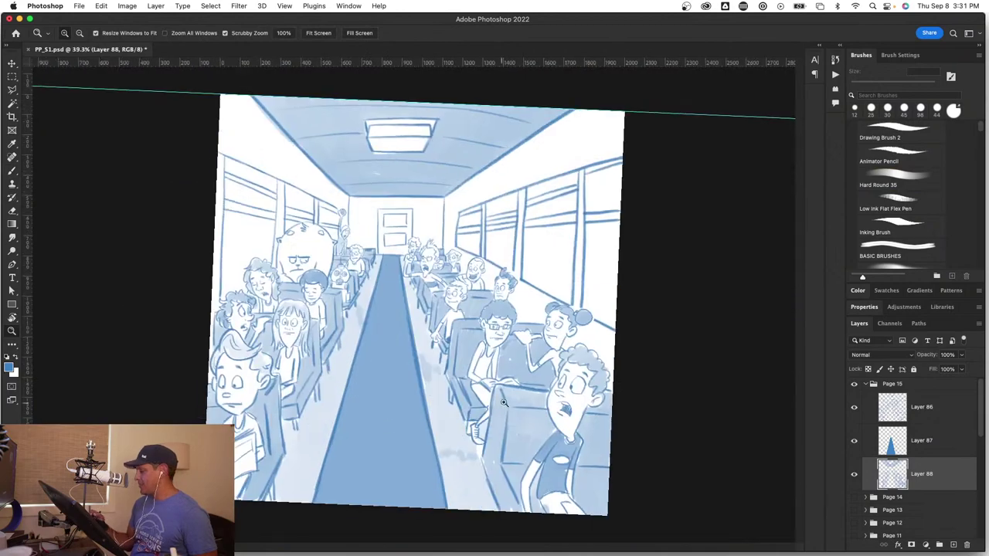
drag(515, 268, 488, 268)
drag(471, 224, 504, 236)
key(b)
click(944, 442)
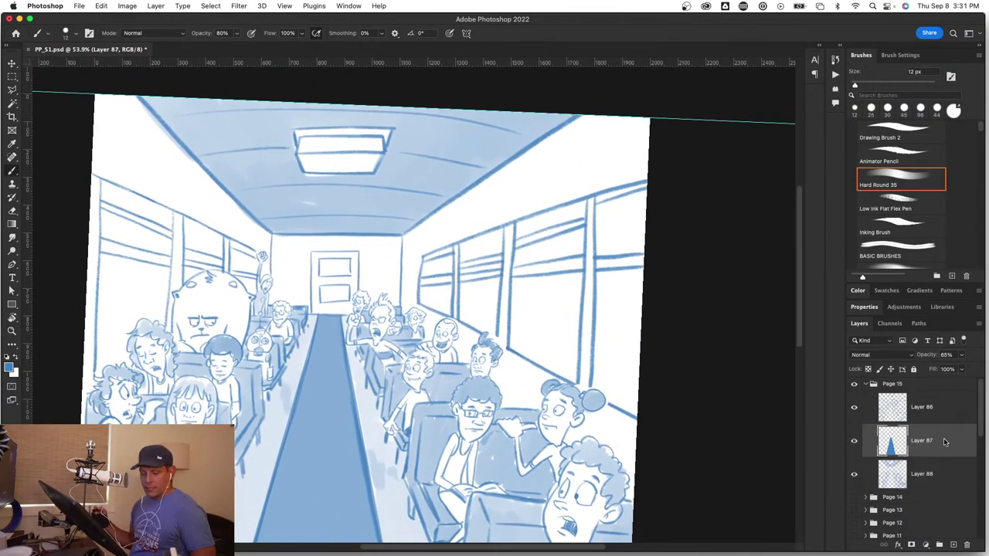
key(super+e)
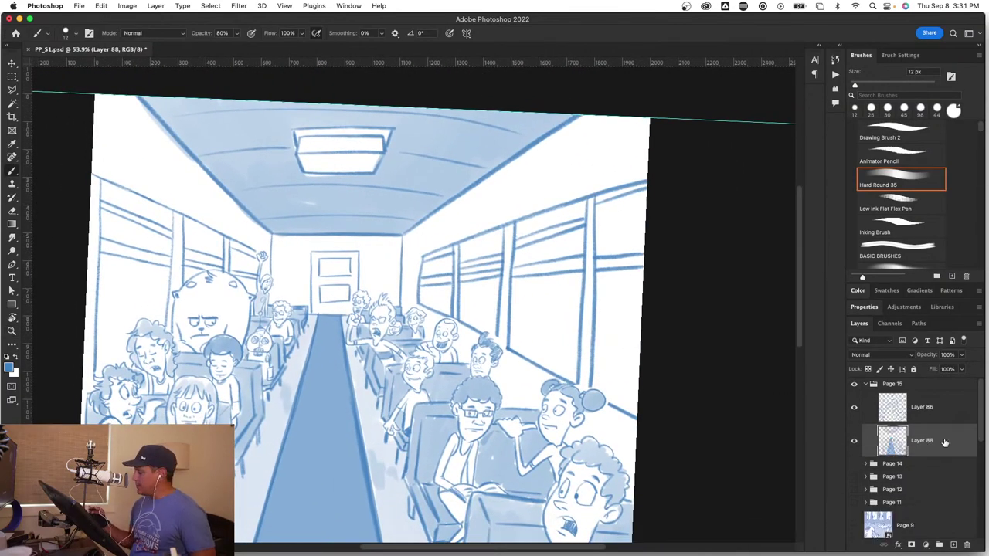
click(954, 545)
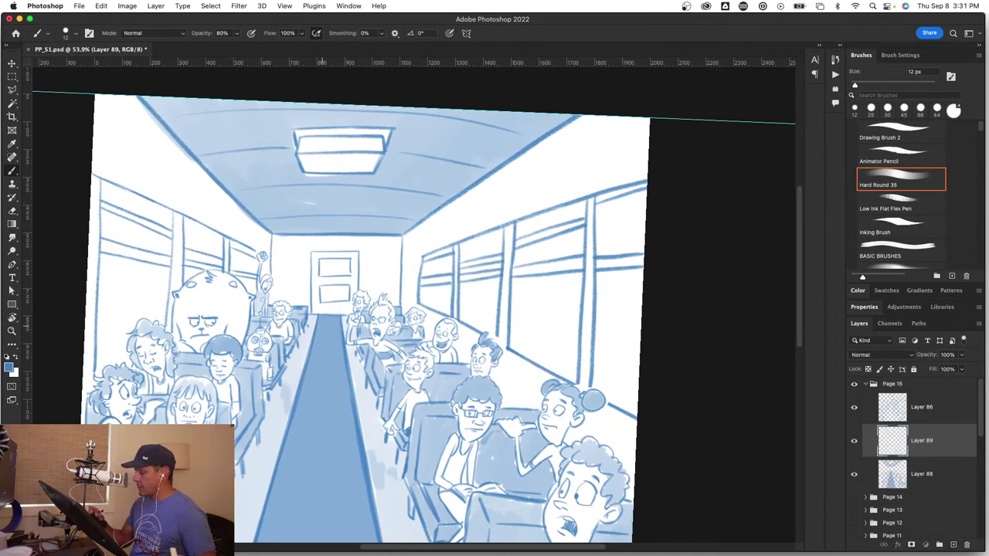
Step: Tone the side walls and rear wall pale blue with a 102 px brush at 27% opacity, leaving the windows and door white
ctrl+alt+drag(309, 335, 323, 341)
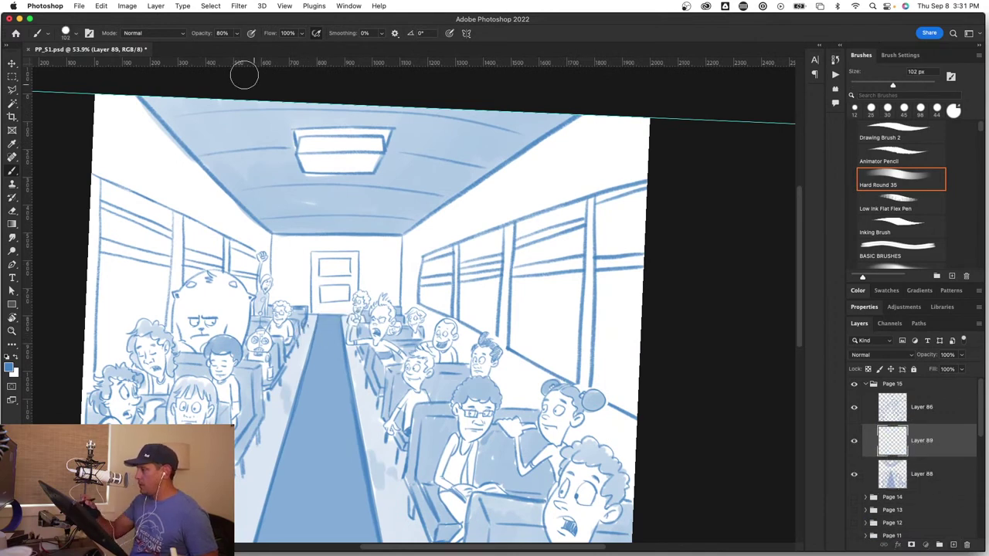
key(1)
key(2)
key(7)
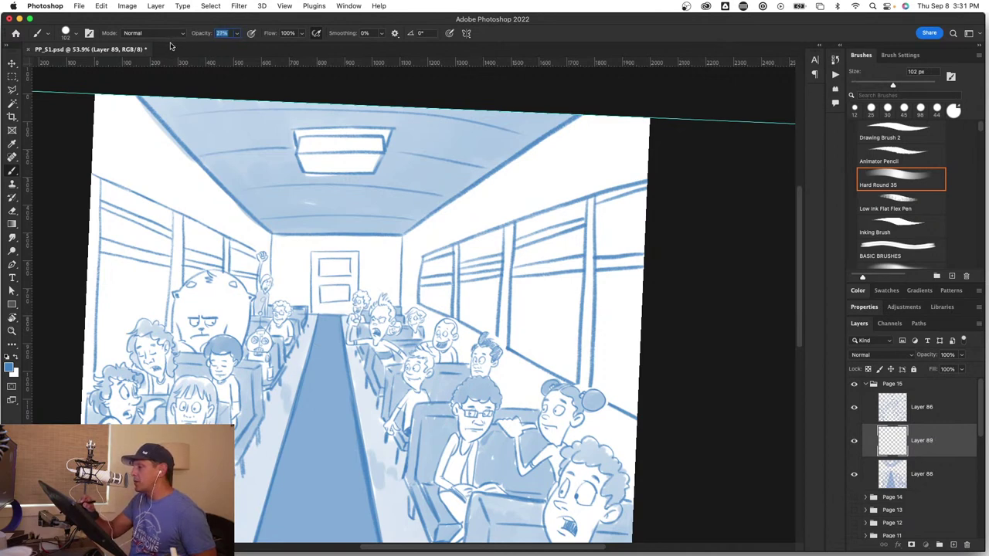
mouse_move(106, 150)
mouse_down()
mouse_move(132, 155)
mouse_move(144, 128)
mouse_move(170, 173)
mouse_move(228, 228)
mouse_move(258, 237)
mouse_move(282, 272)
mouse_move(282, 258)
mouse_move(290, 289)
mouse_move(292, 246)
mouse_move(380, 242)
mouse_move(369, 280)
mouse_move(405, 267)
mouse_move(413, 239)
mouse_move(650, 115)
mouse_move(473, 186)
mouse_move(624, 105)
mouse_move(483, 210)
mouse_move(625, 169)
mouse_move(436, 232)
mouse_move(624, 179)
mouse_move(417, 245)
mouse_move(407, 298)
mouse_move(501, 366)
mouse_move(510, 391)
mouse_move(558, 385)
mouse_up()
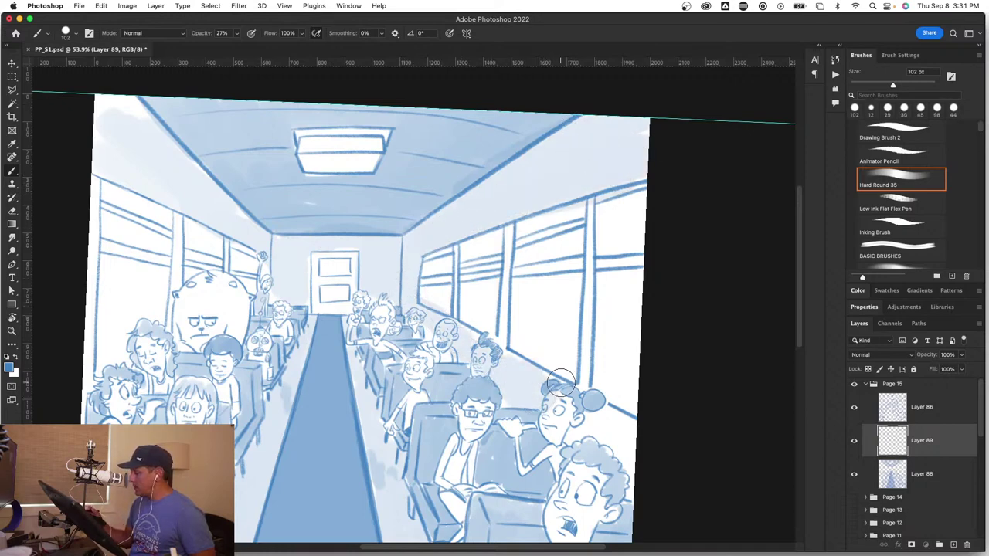
mouse_move(588, 428)
mouse_down()
mouse_move(620, 434)
mouse_move(635, 461)
mouse_up()
key(grave)
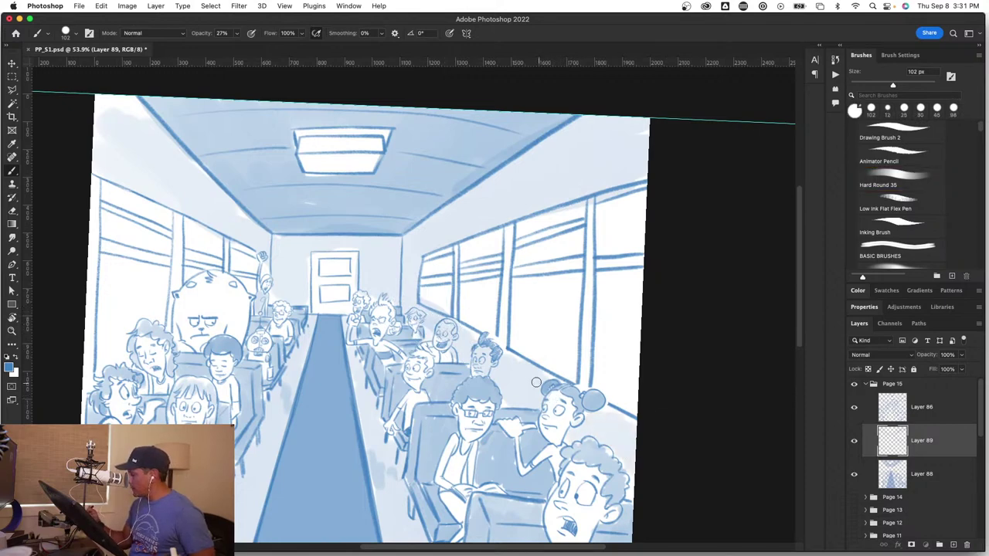
Step: Touch up the pale blue wall tone with the 102 px brush, covering the narrow strip along the drawing's left edge beside the windows
drag(479, 353, 481, 368)
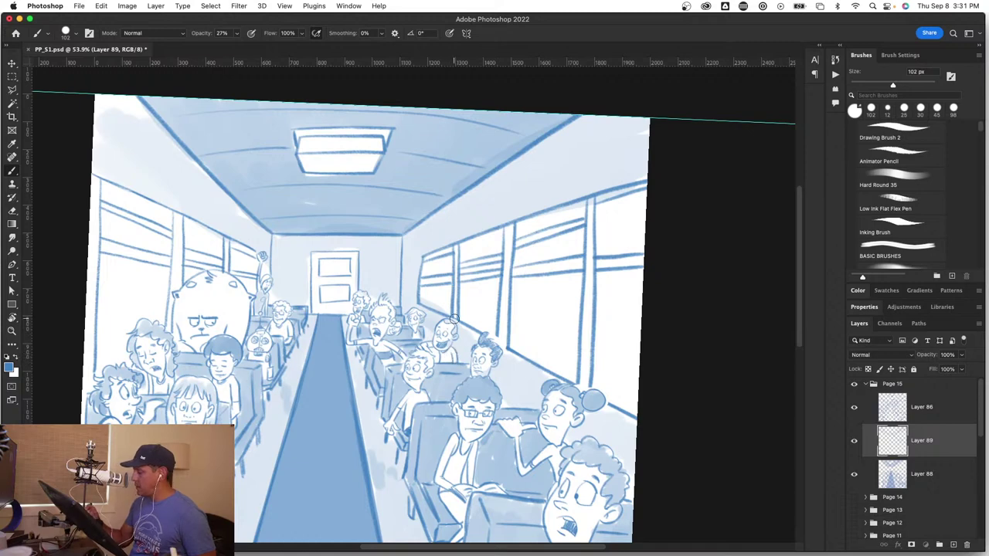
scroll(451, 416, left, 5)
drag(453, 417, 454, 419)
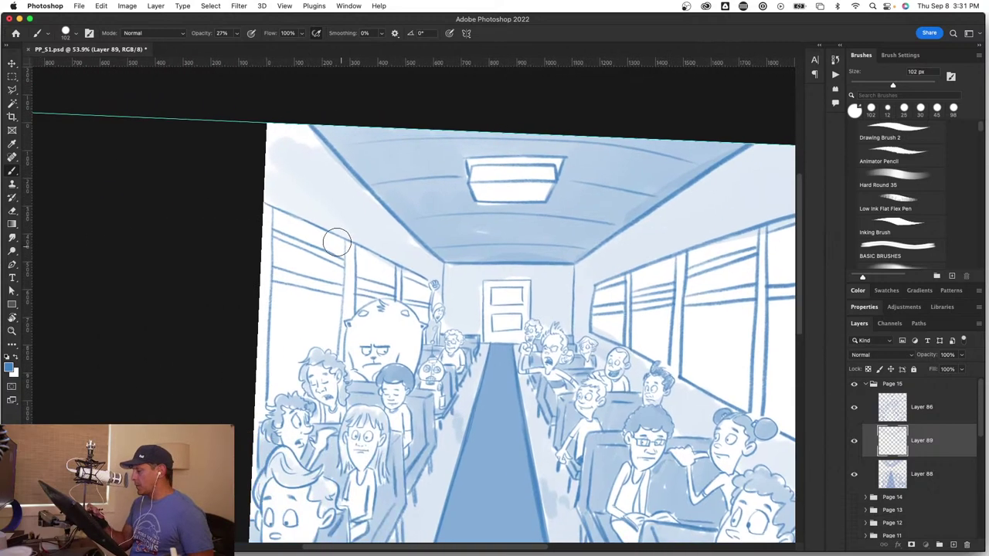
mouse_move(265, 236)
mouse_down()
mouse_move(250, 324)
mouse_move(264, 291)
mouse_move(258, 391)
mouse_up()
key(z)
drag(441, 417, 377, 445)
drag(473, 338, 518, 355)
key(b)
drag(209, 112, 229, 154)
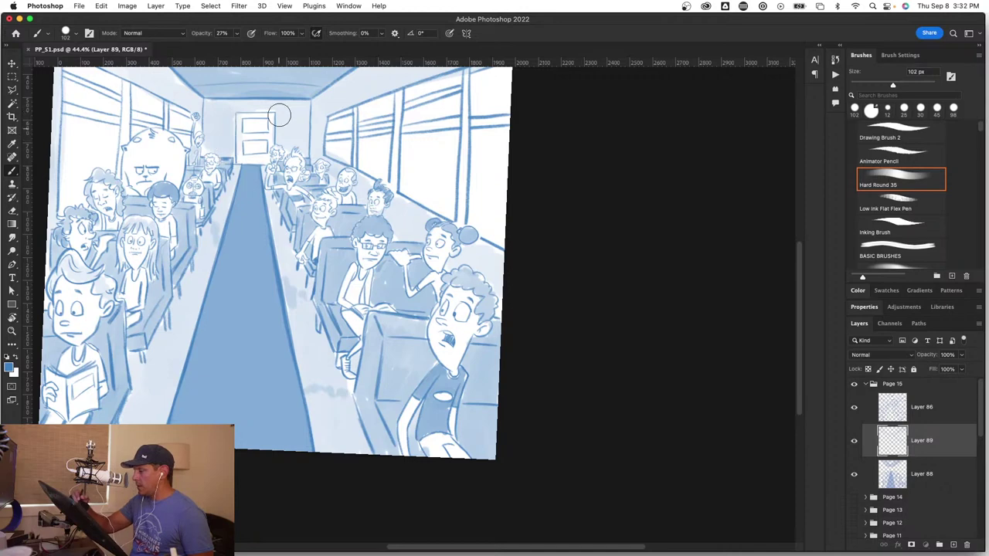
Step: Save the toned bus interior drawing
key(z)
mouse_move(338, 226)
mouse_down()
mouse_move(336, 251)
mouse_move(386, 252)
mouse_up()
key(b)
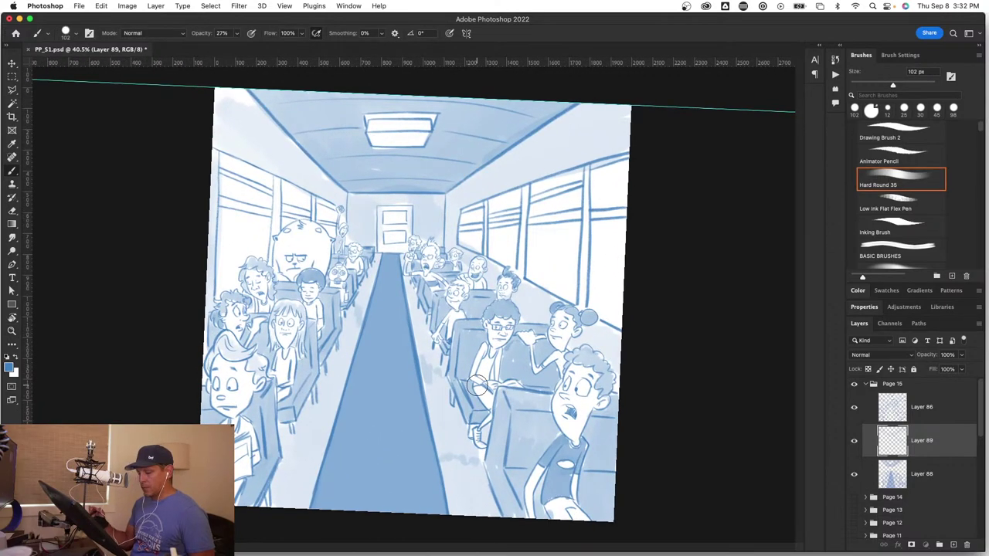
key(super+s)
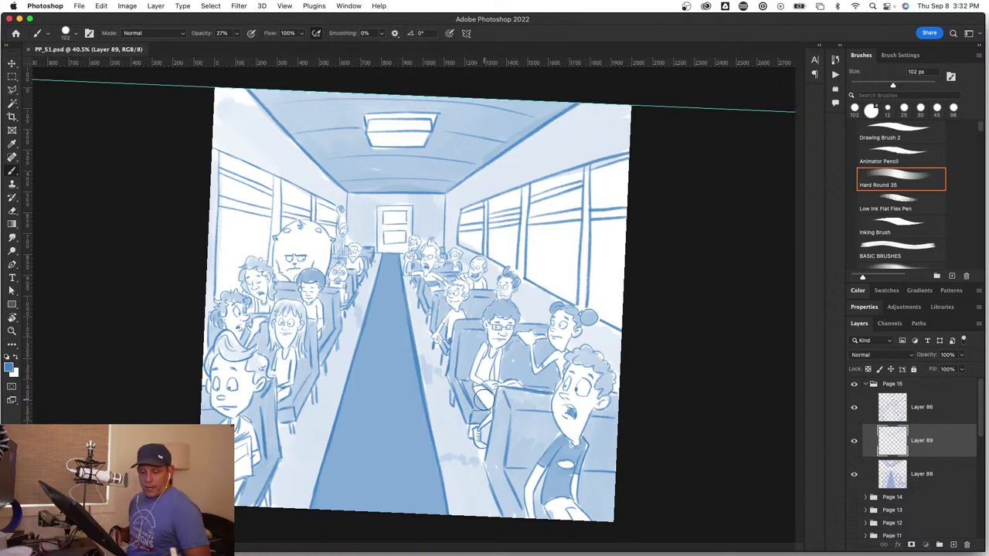
Step: Choose the Animator Pencil brush and reset the canvas rotation so the page stands upright
click(900, 158)
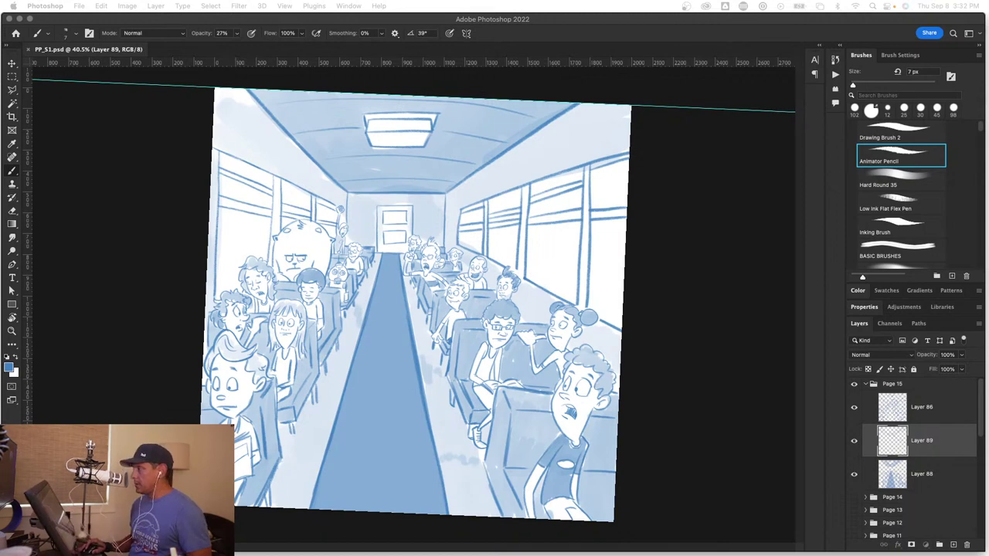
click(673, 349)
key(f)
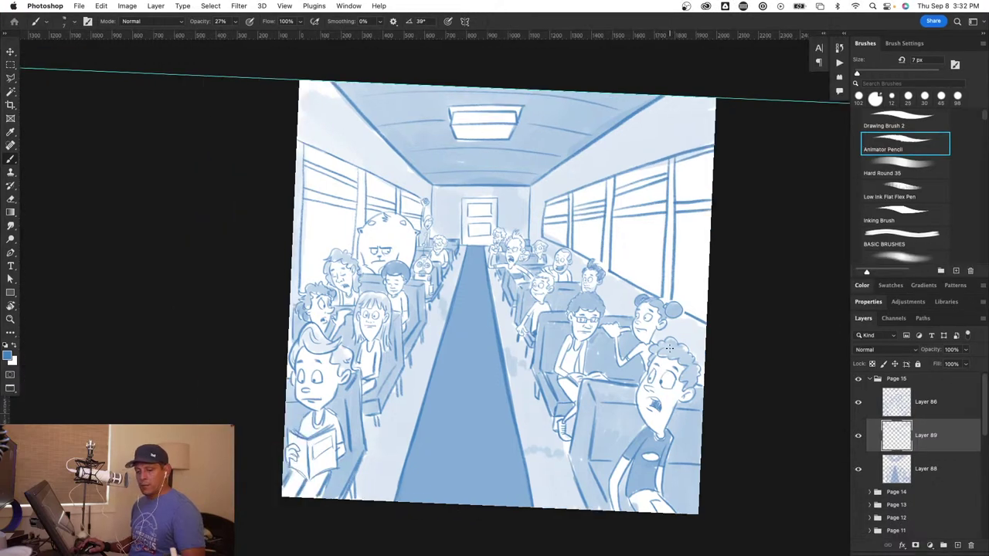
key(r)
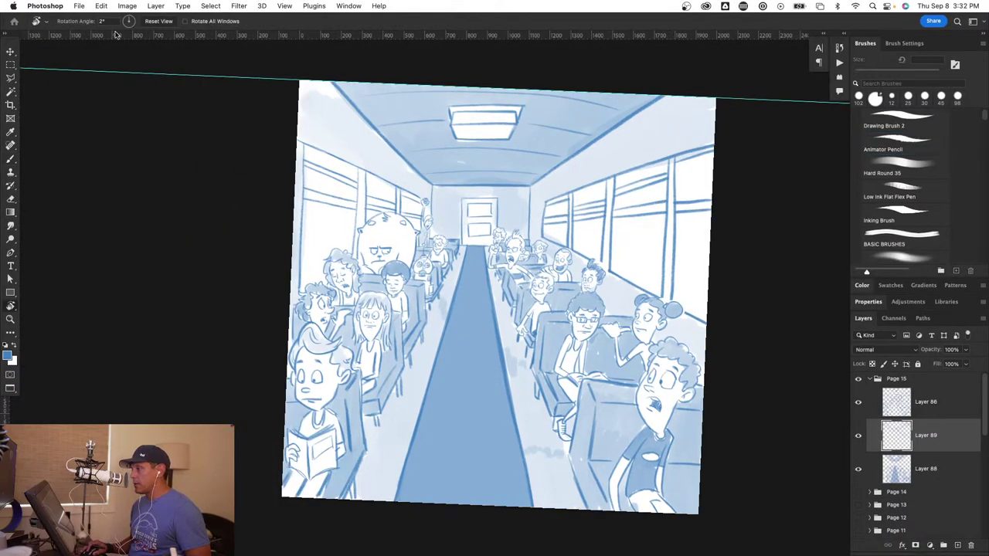
click(157, 22)
key(b)
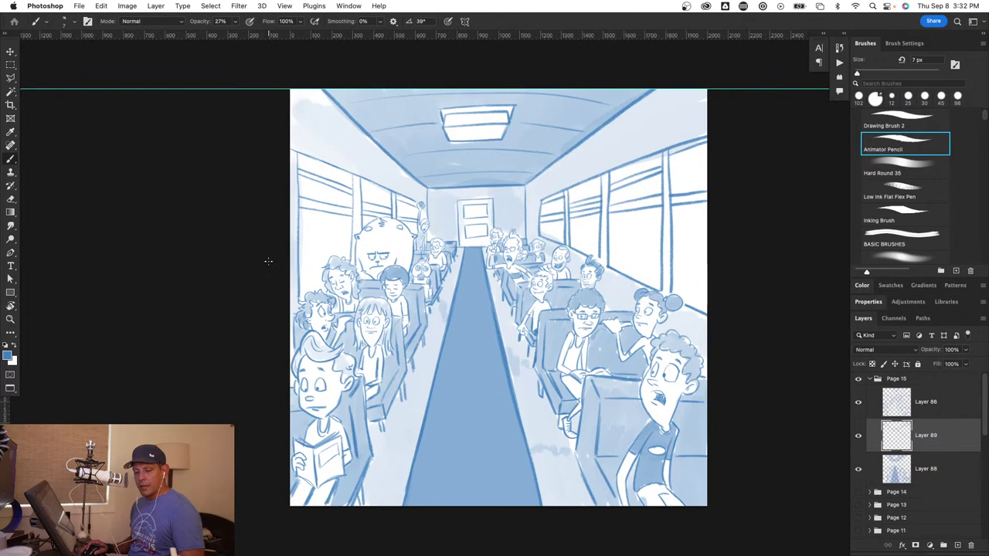
Step: Examine the whole bus interior drawing enlarged in full screen mode, undoing any stray mark
key(f)
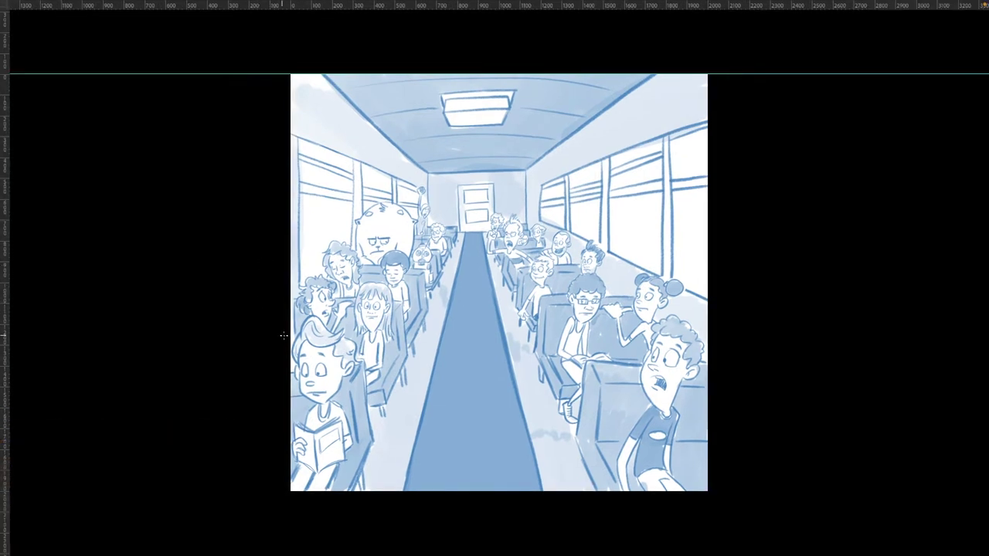
scroll(529, 323, up, 2)
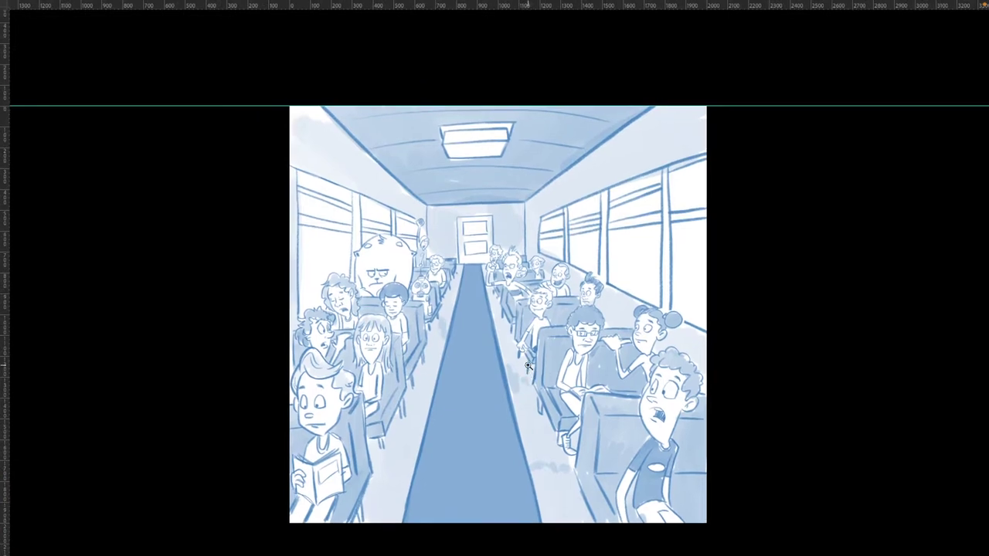
drag(529, 366, 540, 366)
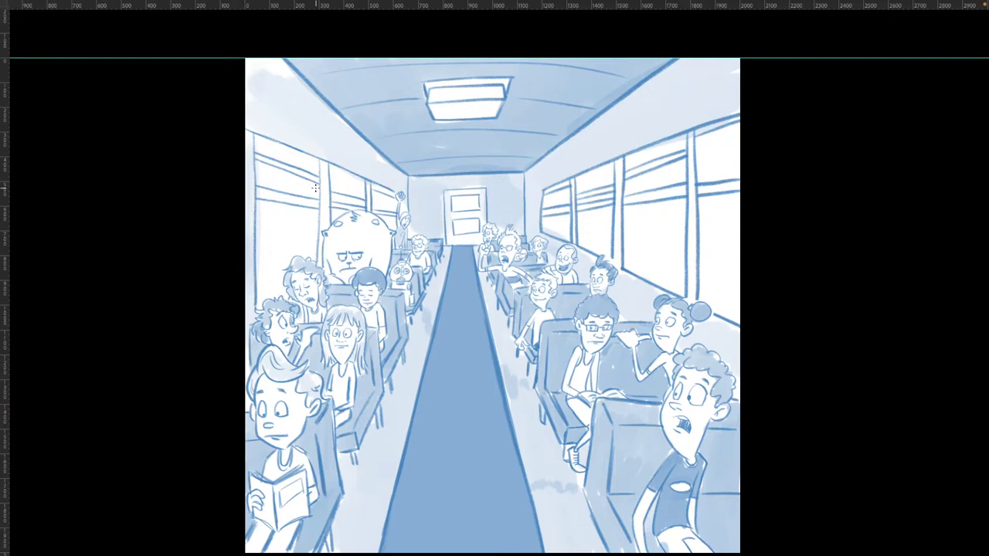
mouse_move(631, 207)
mouse_down()
mouse_move(640, 251)
mouse_move(669, 255)
mouse_move(675, 270)
mouse_up()
key(ctrl+z)
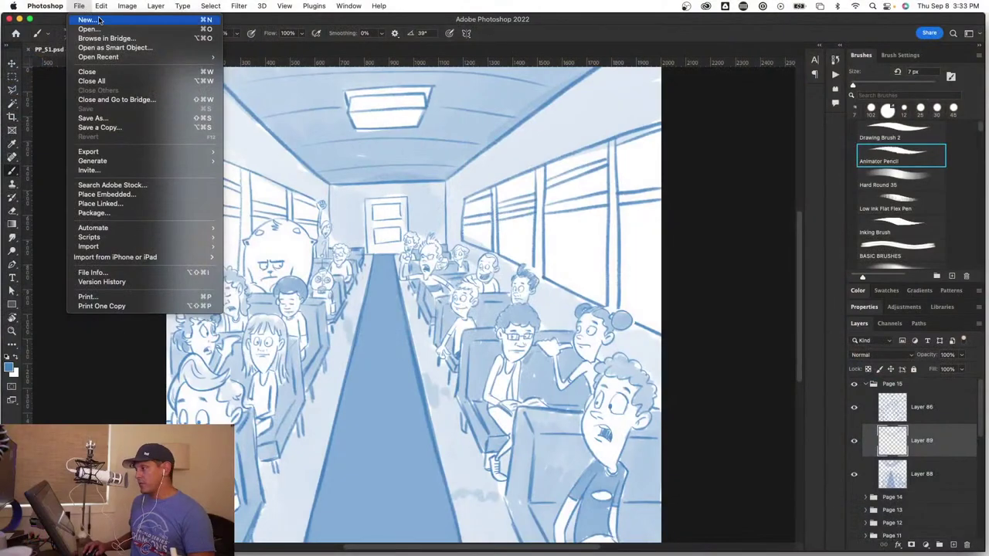
Step: Open the recent file Boards.psd and enlarge the robot sketch in the second panel of the first spread
mouse_move(99, 57)
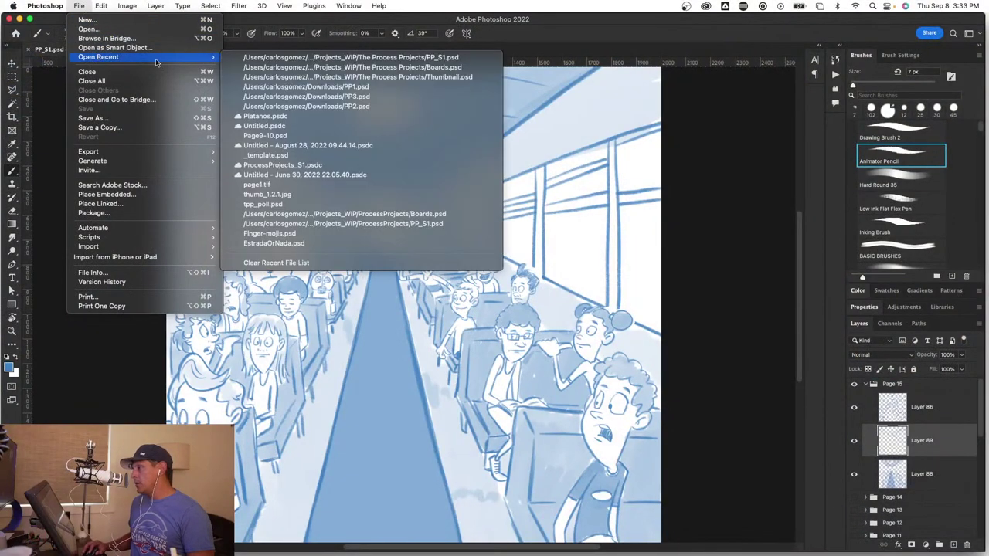
click(422, 68)
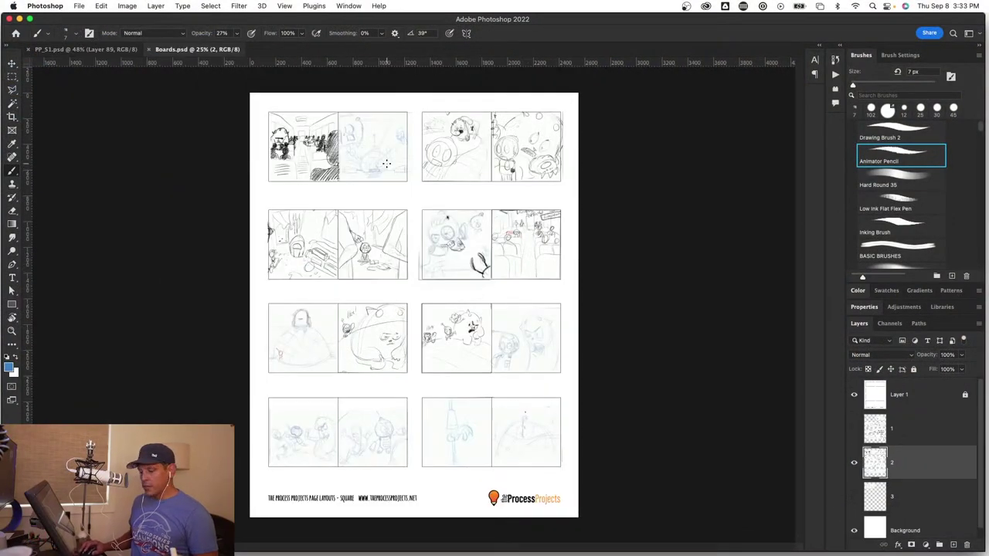
key(z)
mouse_move(377, 139)
mouse_down()
mouse_move(466, 152)
mouse_move(450, 157)
mouse_up()
key(b)
mouse_move(416, 200)
mouse_down()
mouse_move(484, 263)
mouse_move(479, 274)
mouse_up()
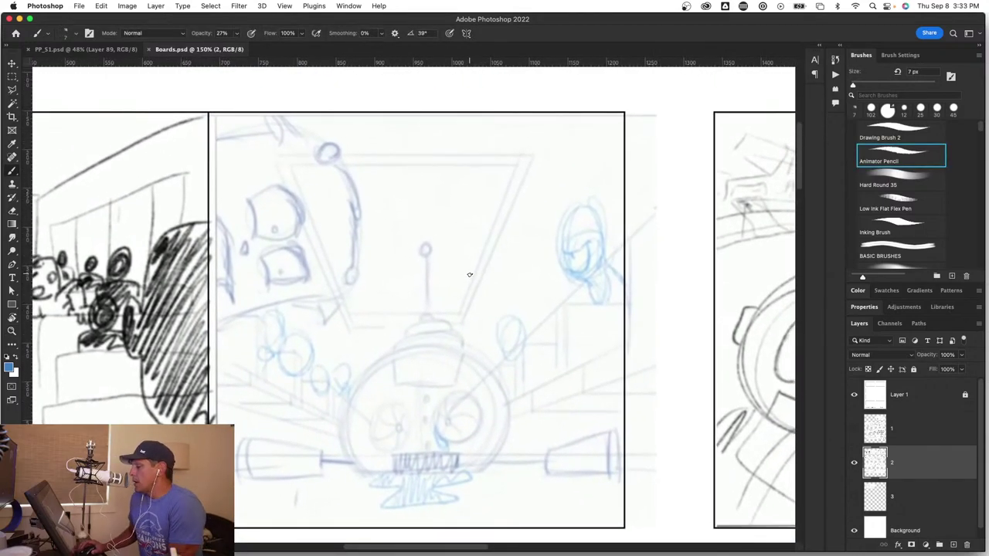